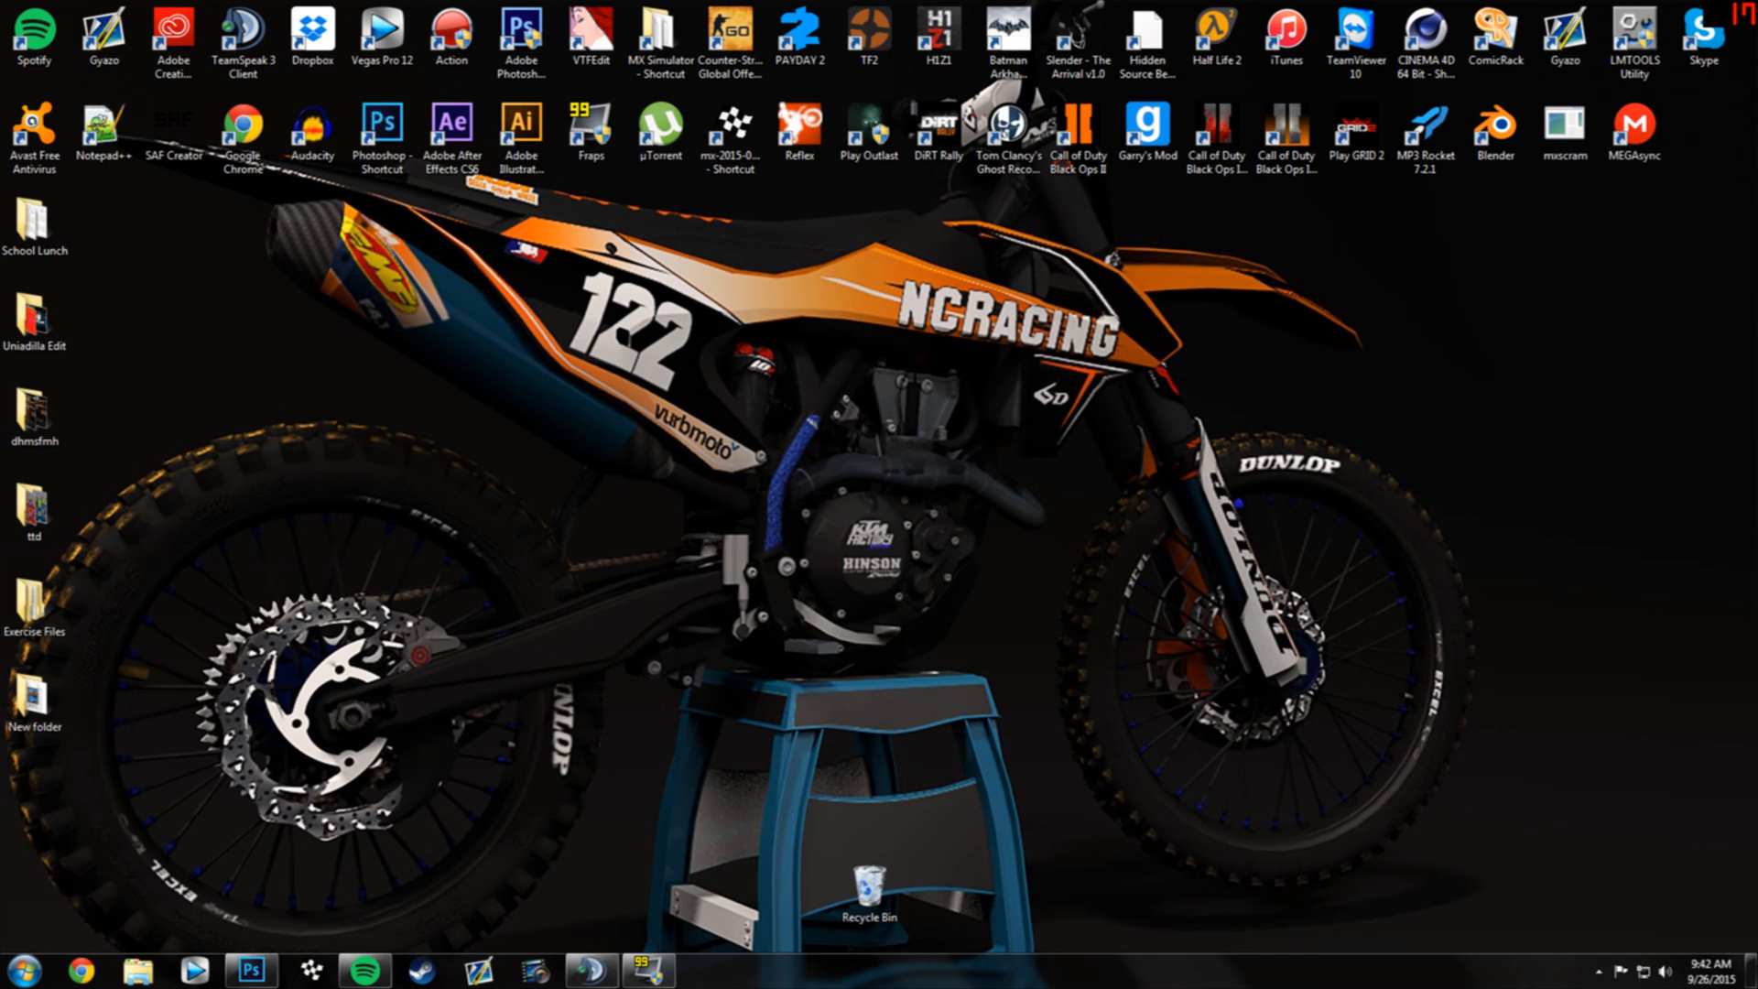
# - Open the Good Scene file from the 4D Cinema Render Scene folder within Blend files in the Pictures library
pyautogui.click(137, 970)
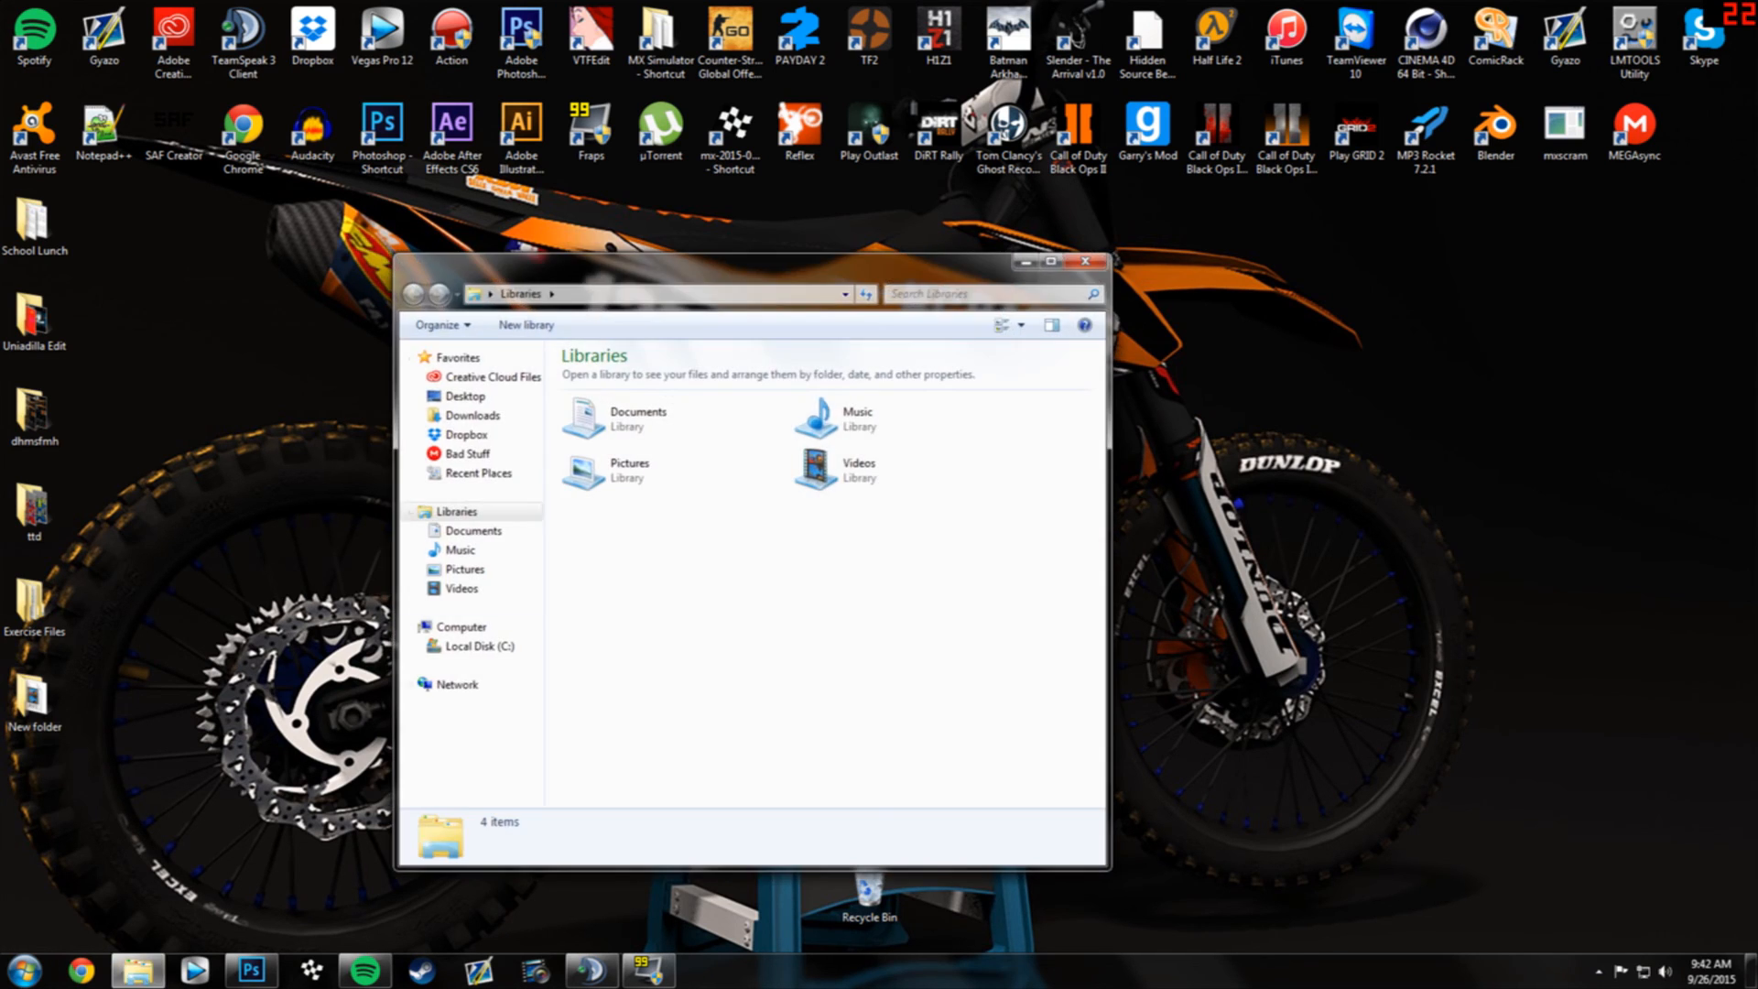
pyautogui.click(466, 570)
pyautogui.doubleClick(821, 486)
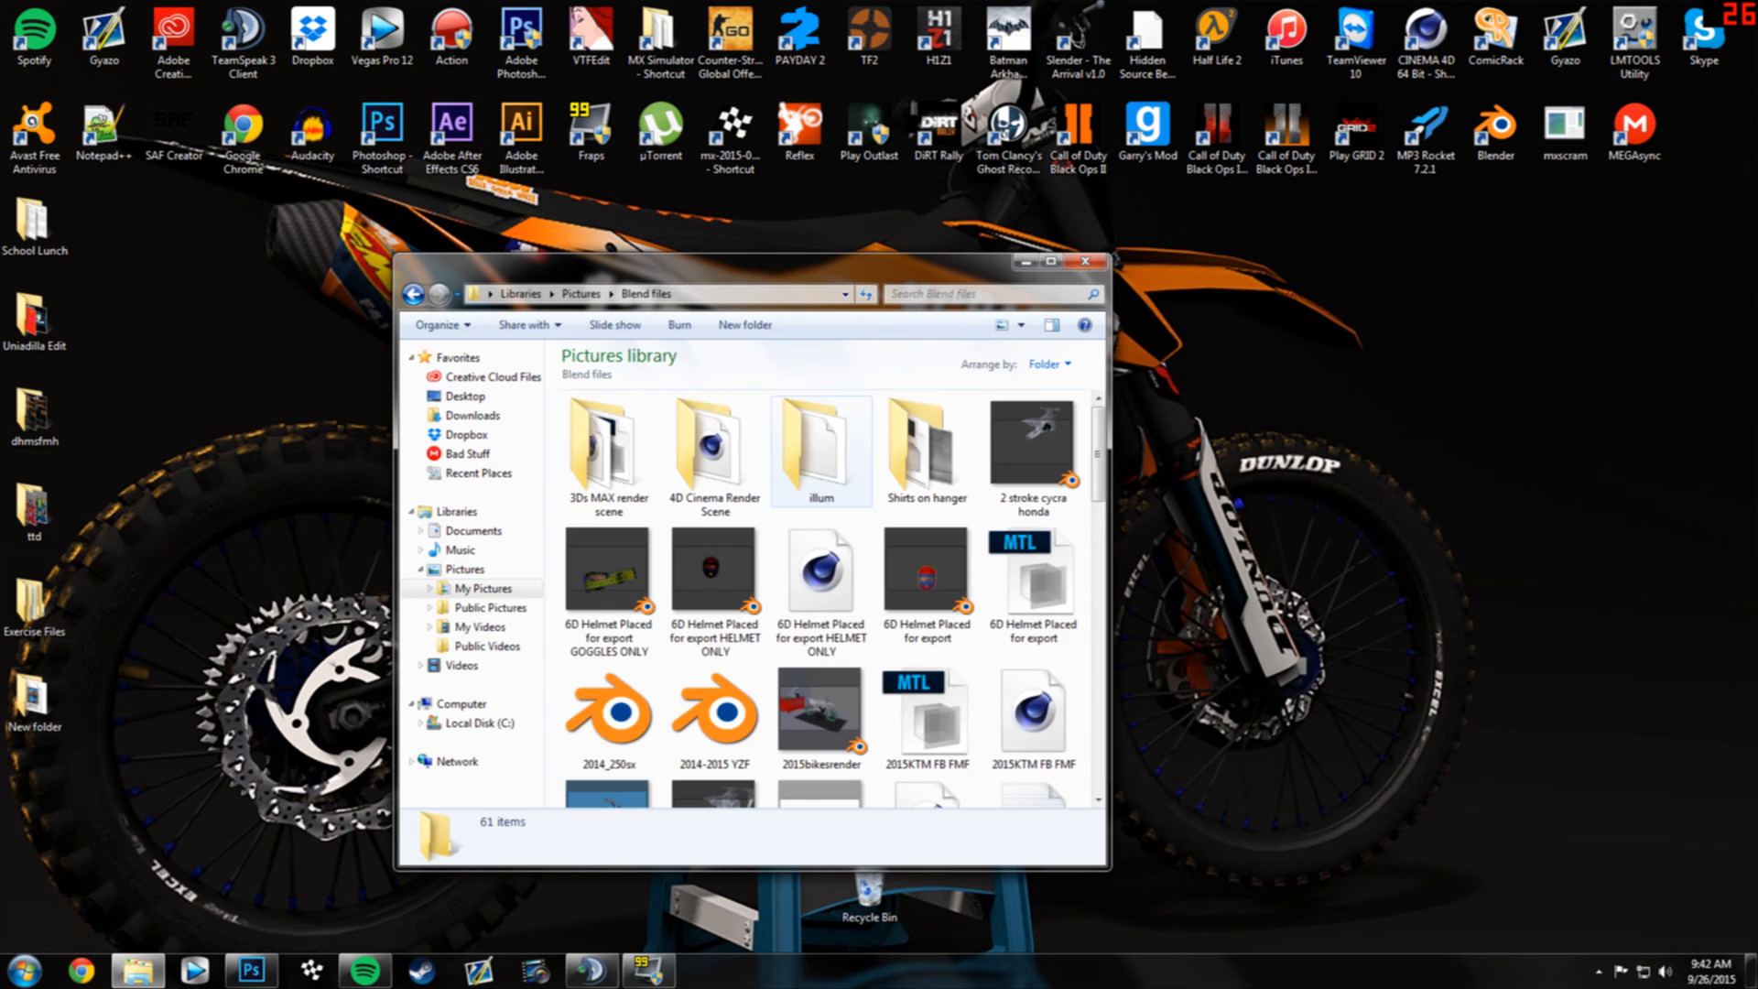
pyautogui.scroll(-10, 821, 590)
pyautogui.scroll(10, 821, 591)
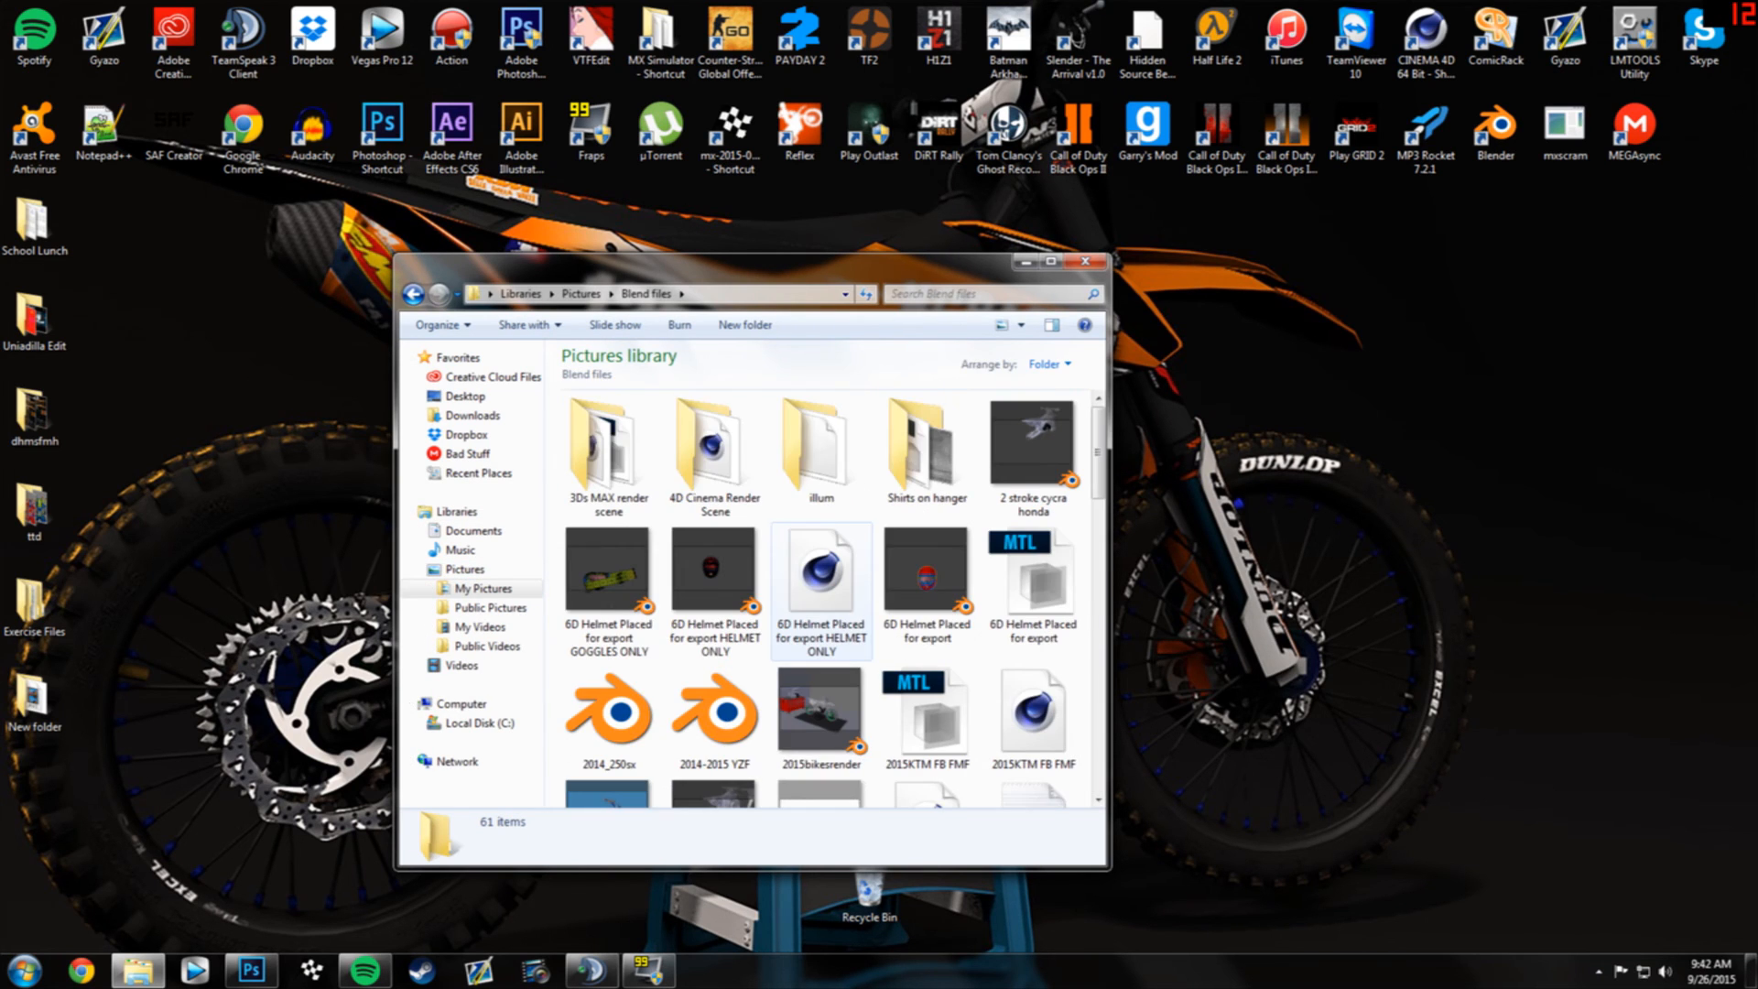
pyautogui.doubleClick(715, 453)
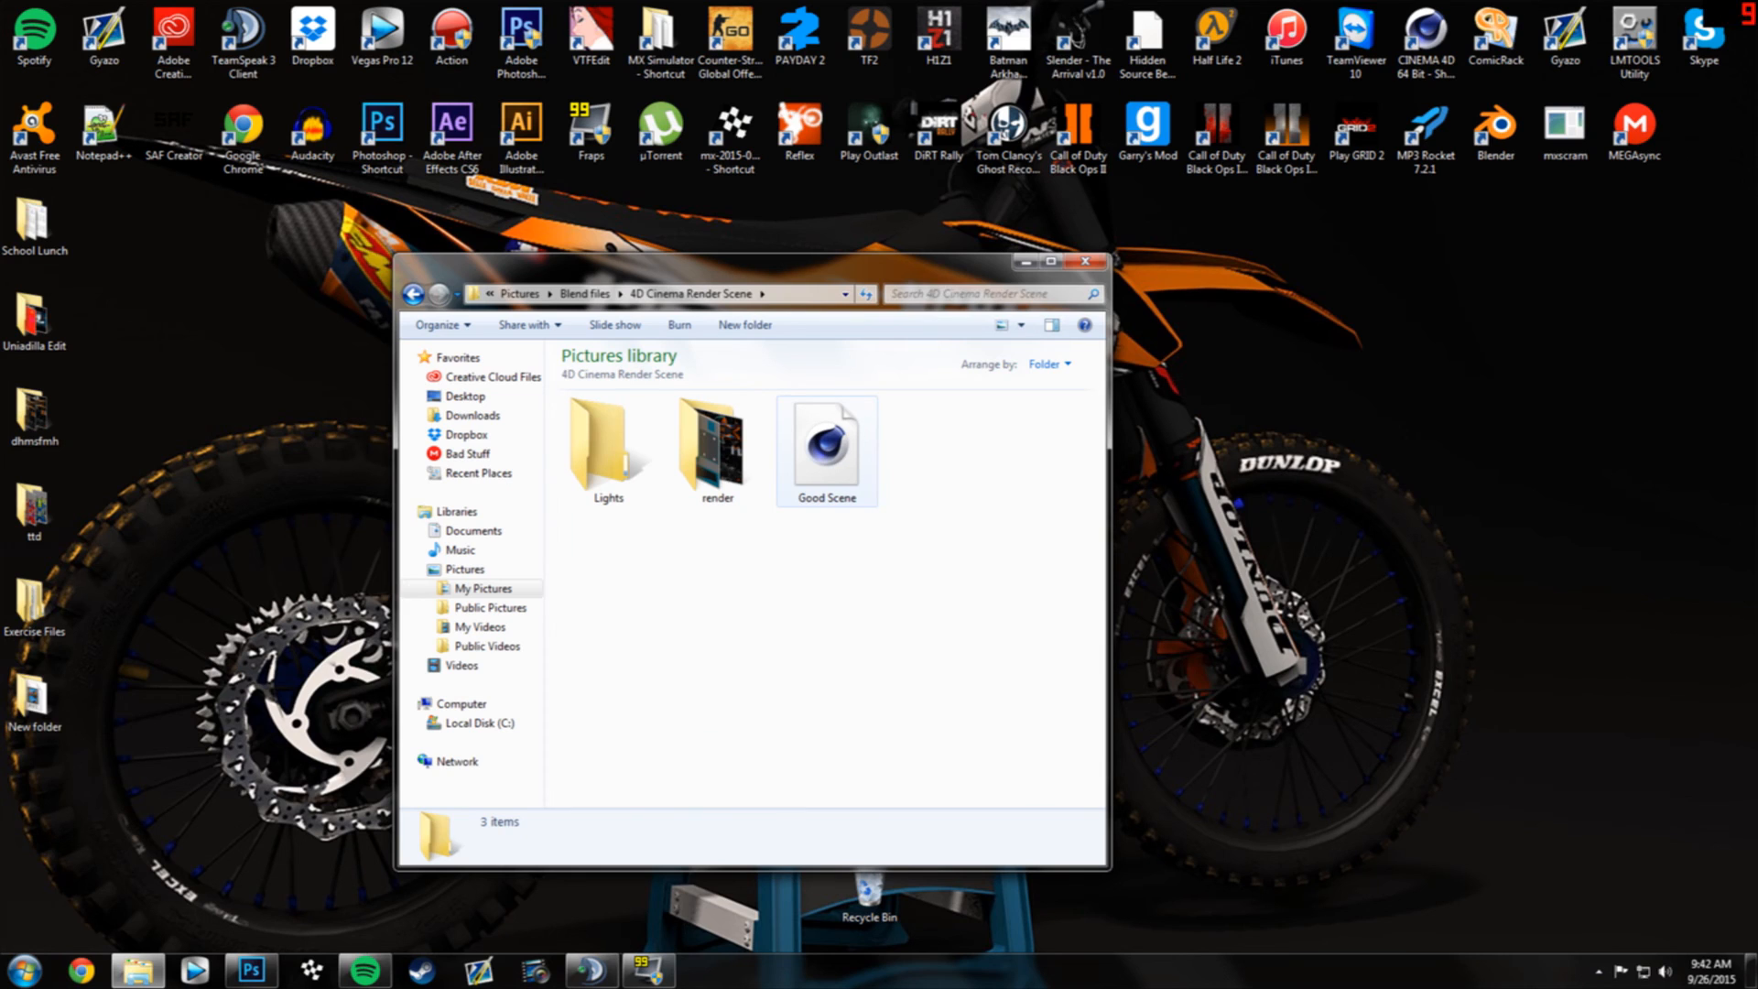
pyautogui.click(827, 447)
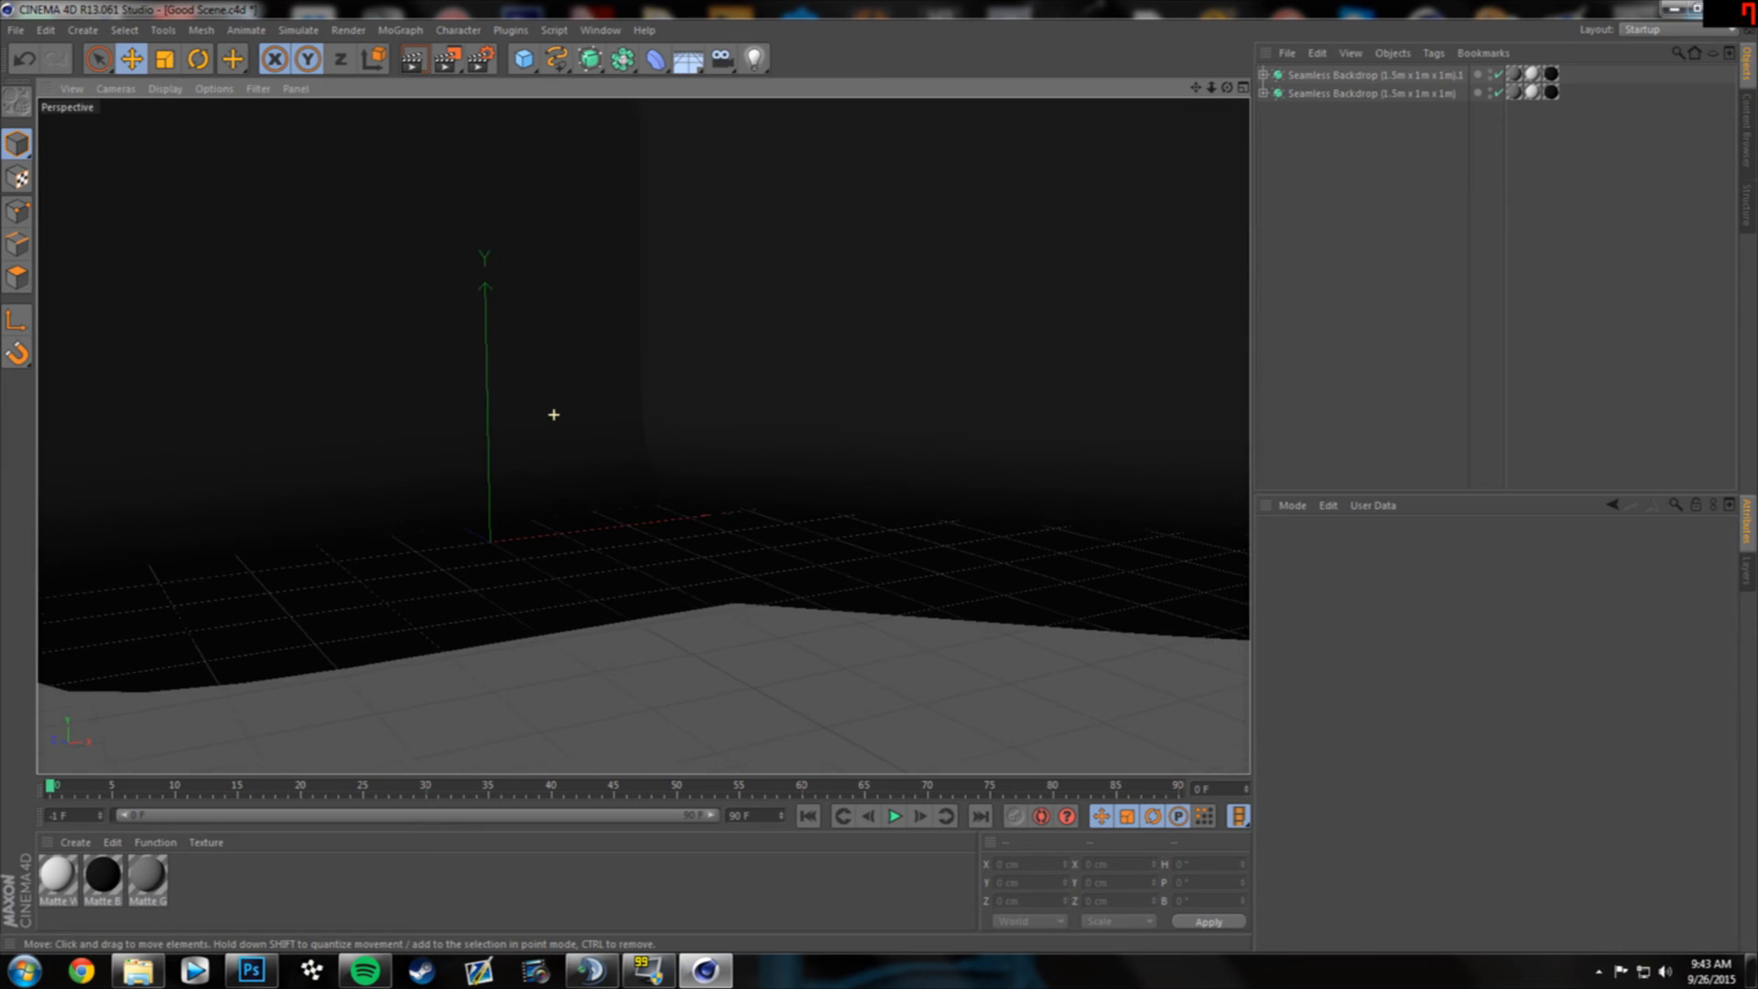
# - Merge the m64releaseversion model from the render folder into the scene, keeping the default Wavefront import settings
pyautogui.scroll(5, 553, 414)
pyautogui.click(16, 30)
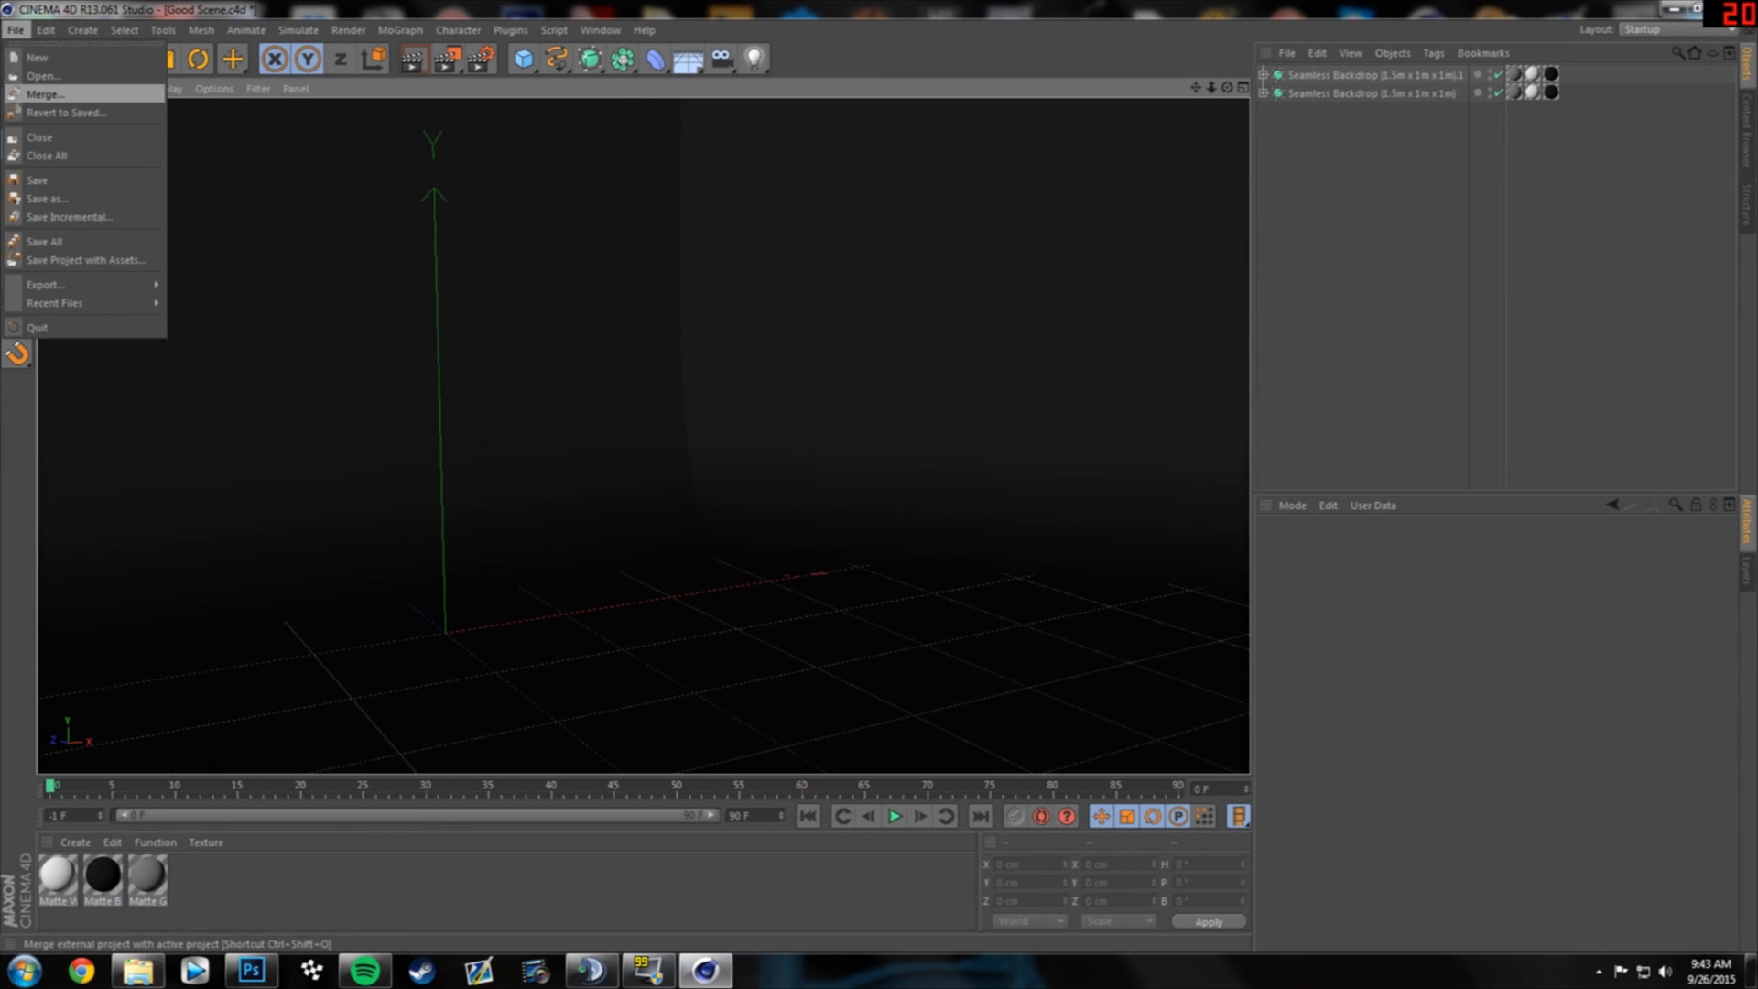
pyautogui.click(54, 93)
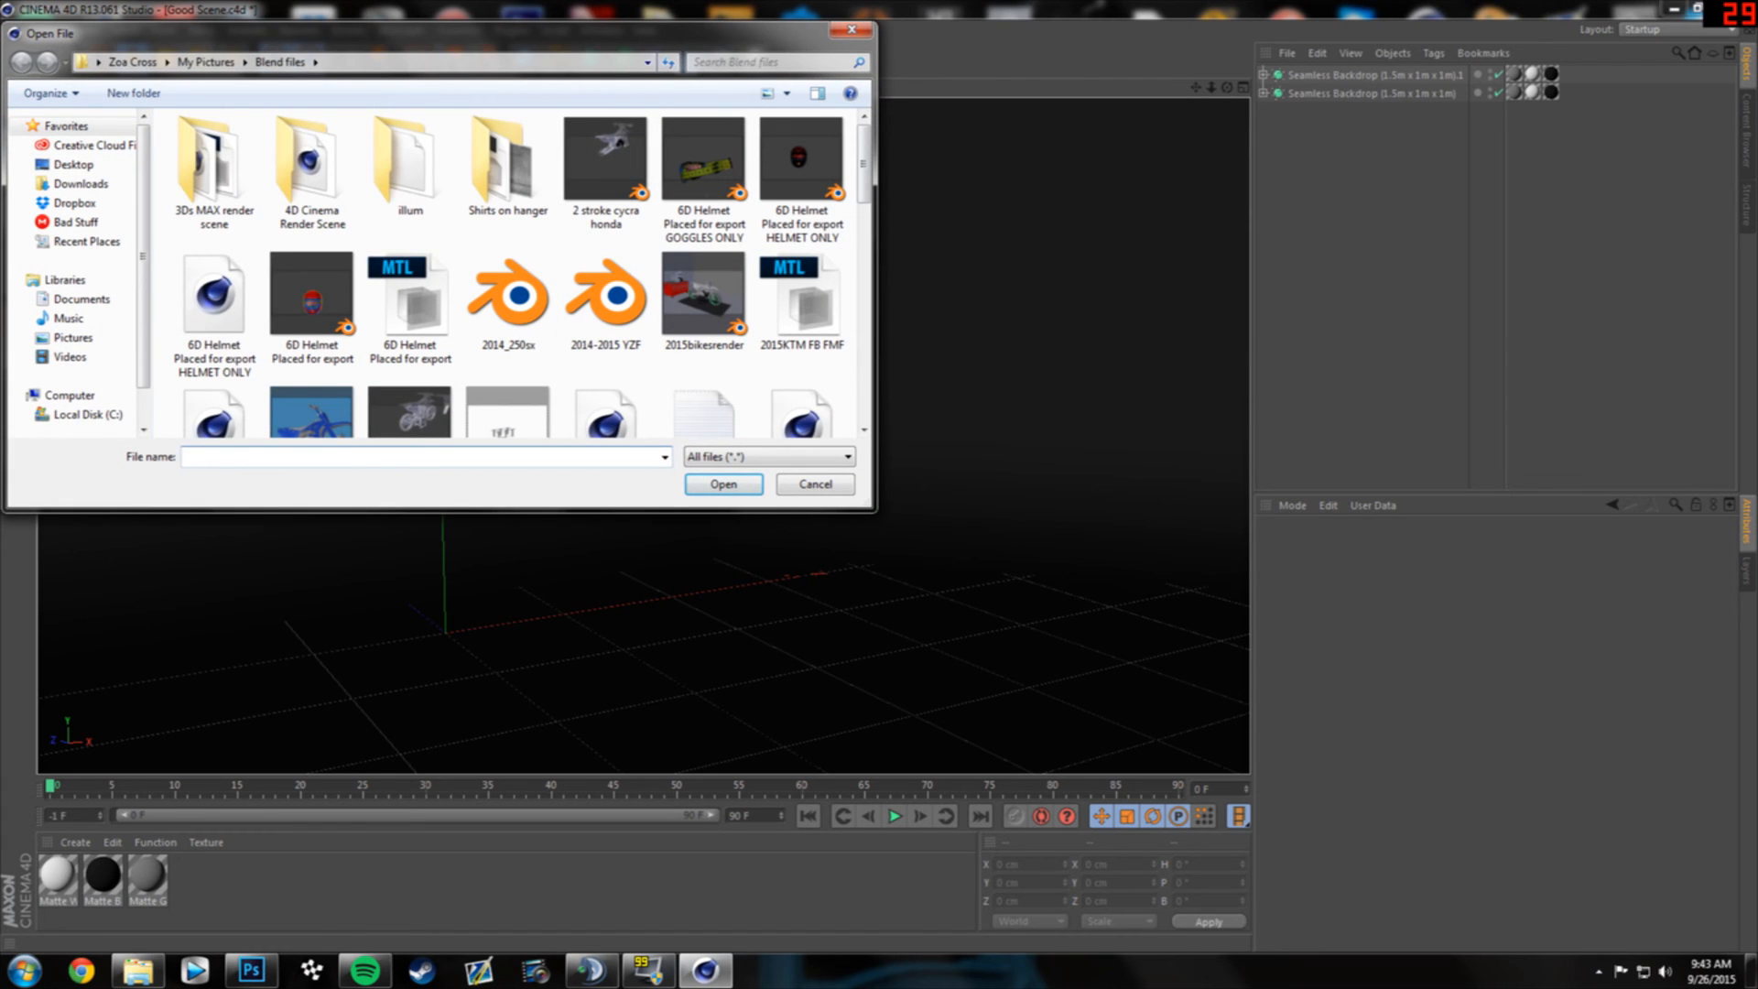
pyautogui.doubleClick(312, 170)
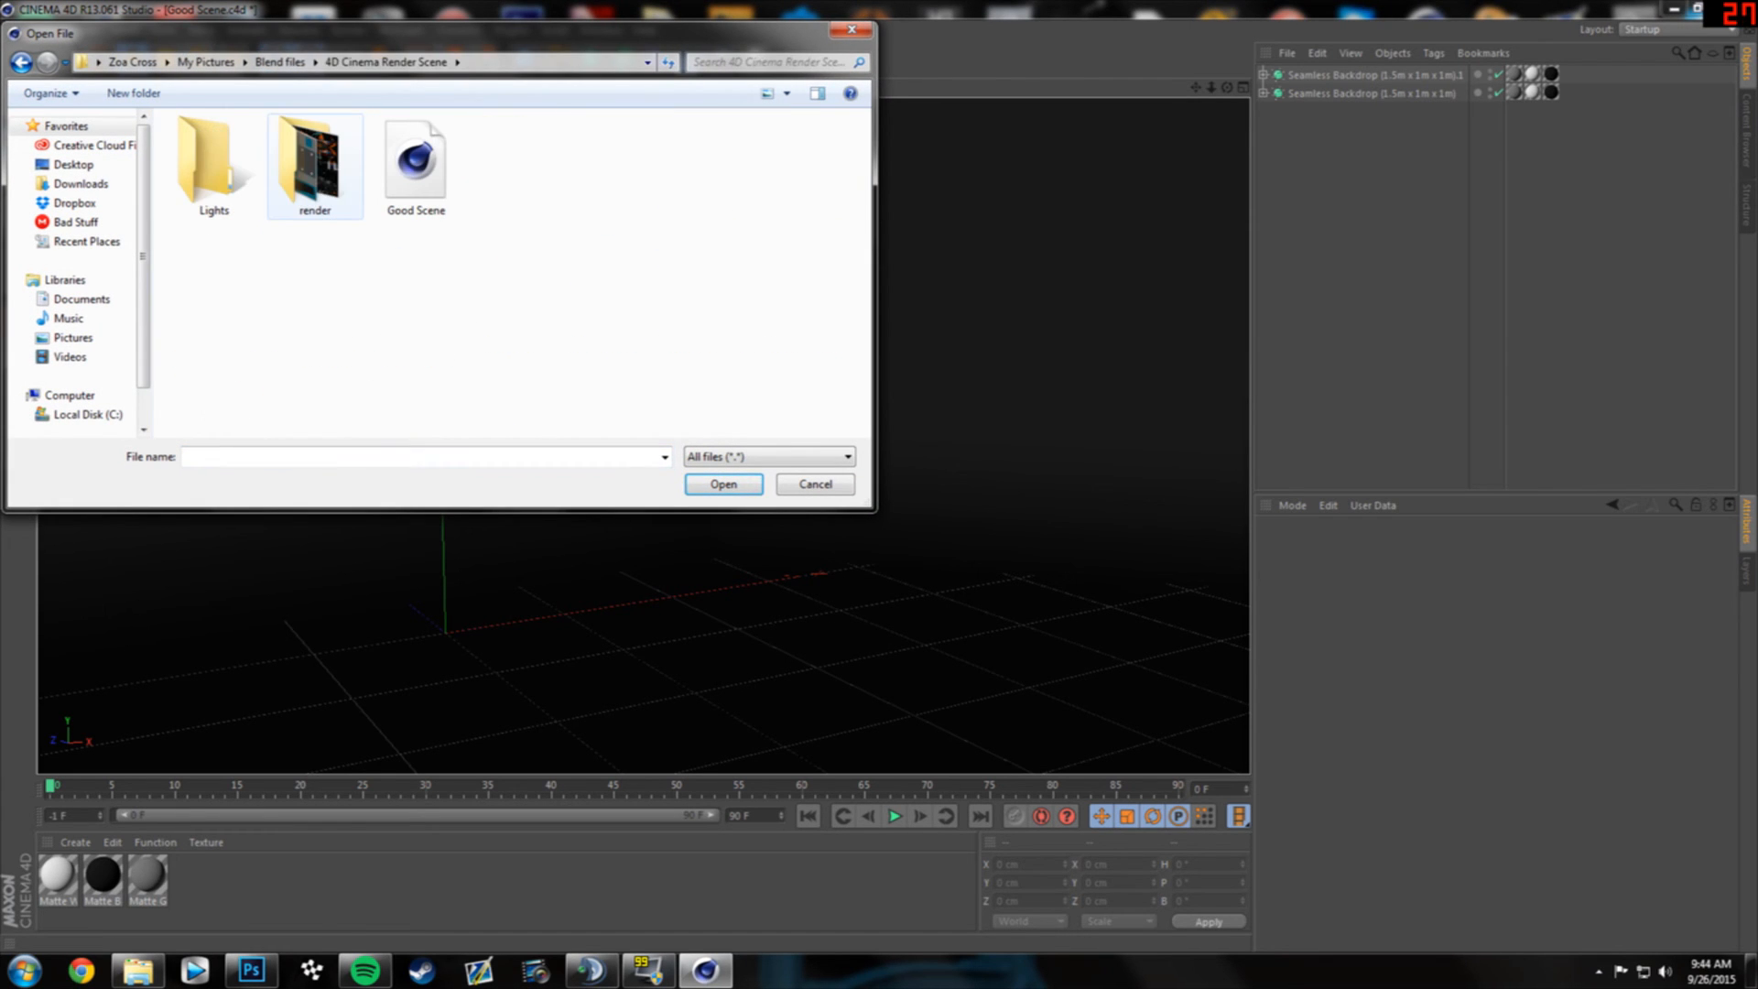
pyautogui.doubleClick(314, 167)
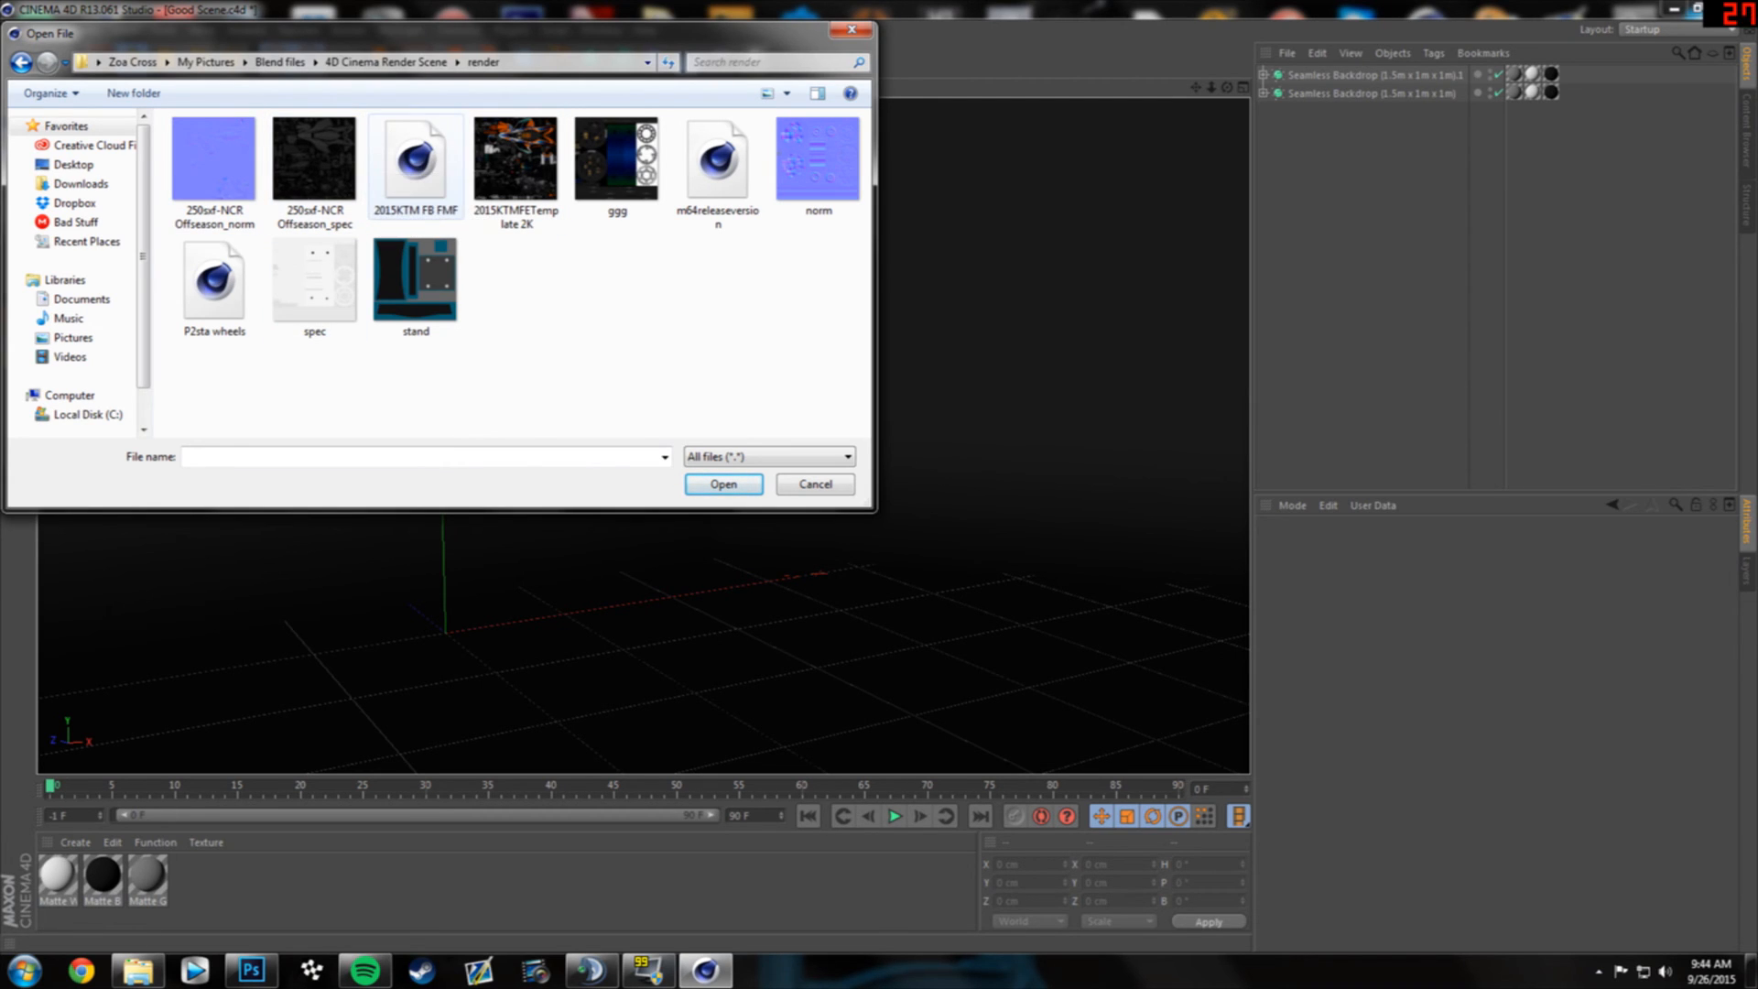
pyautogui.click(408, 194)
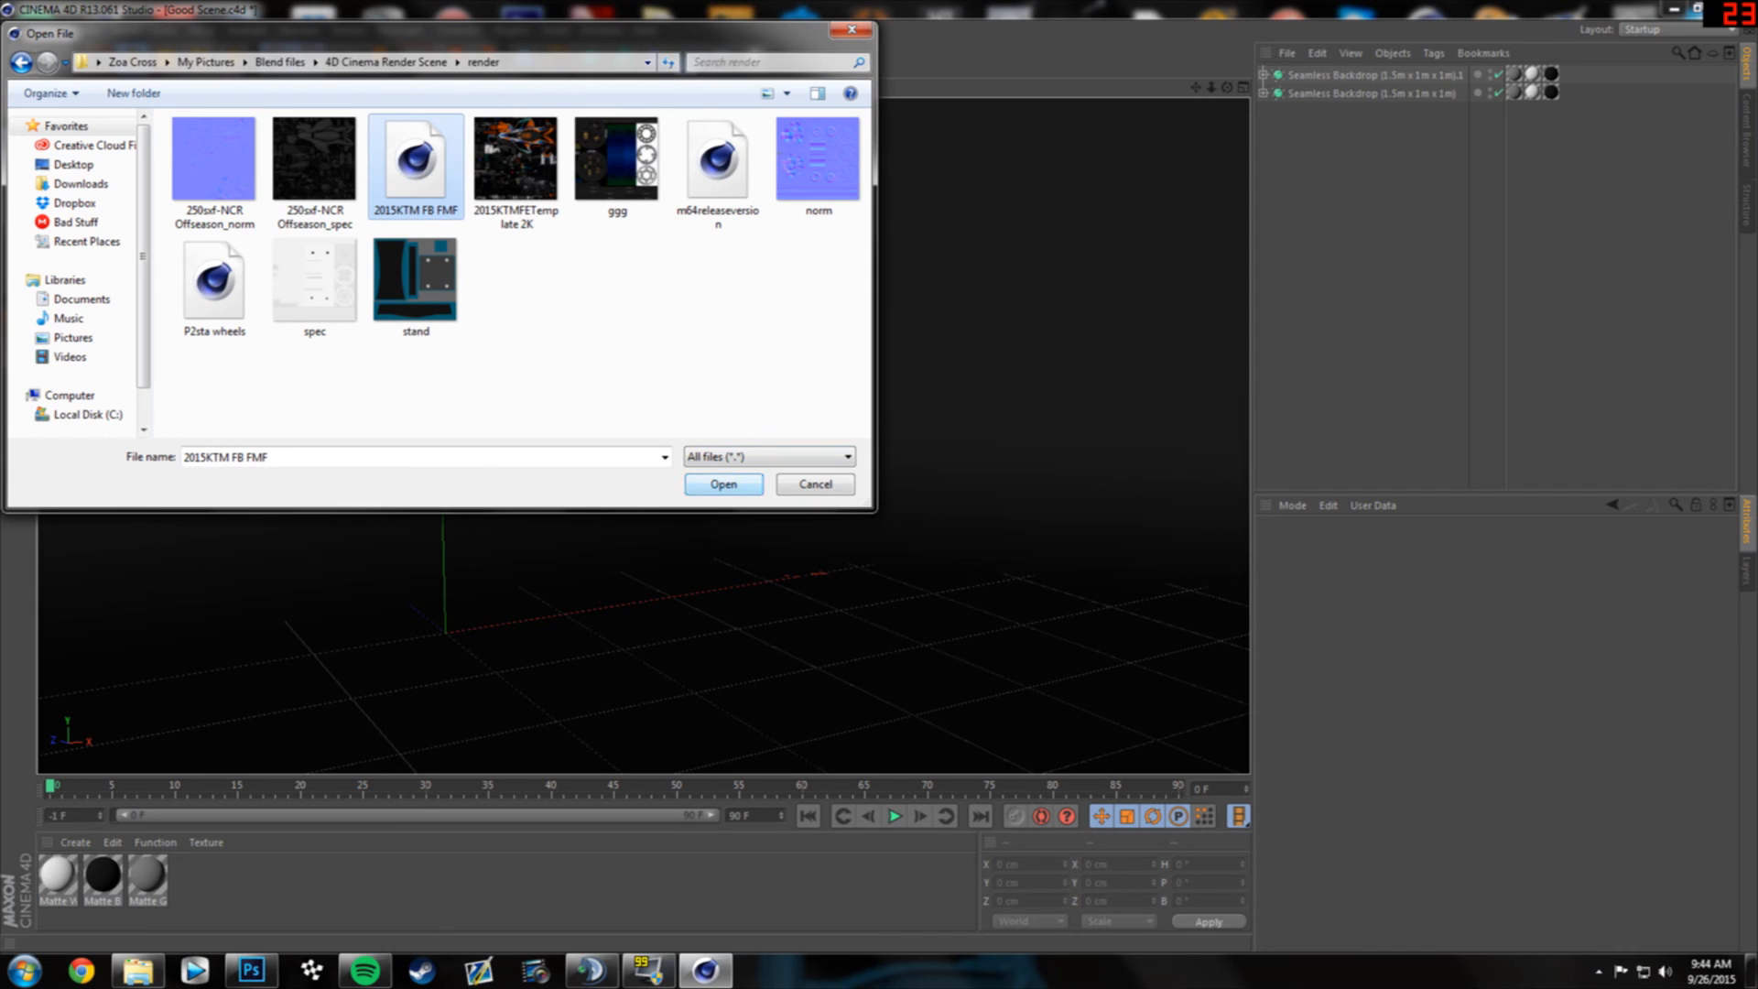
pyautogui.click(717, 174)
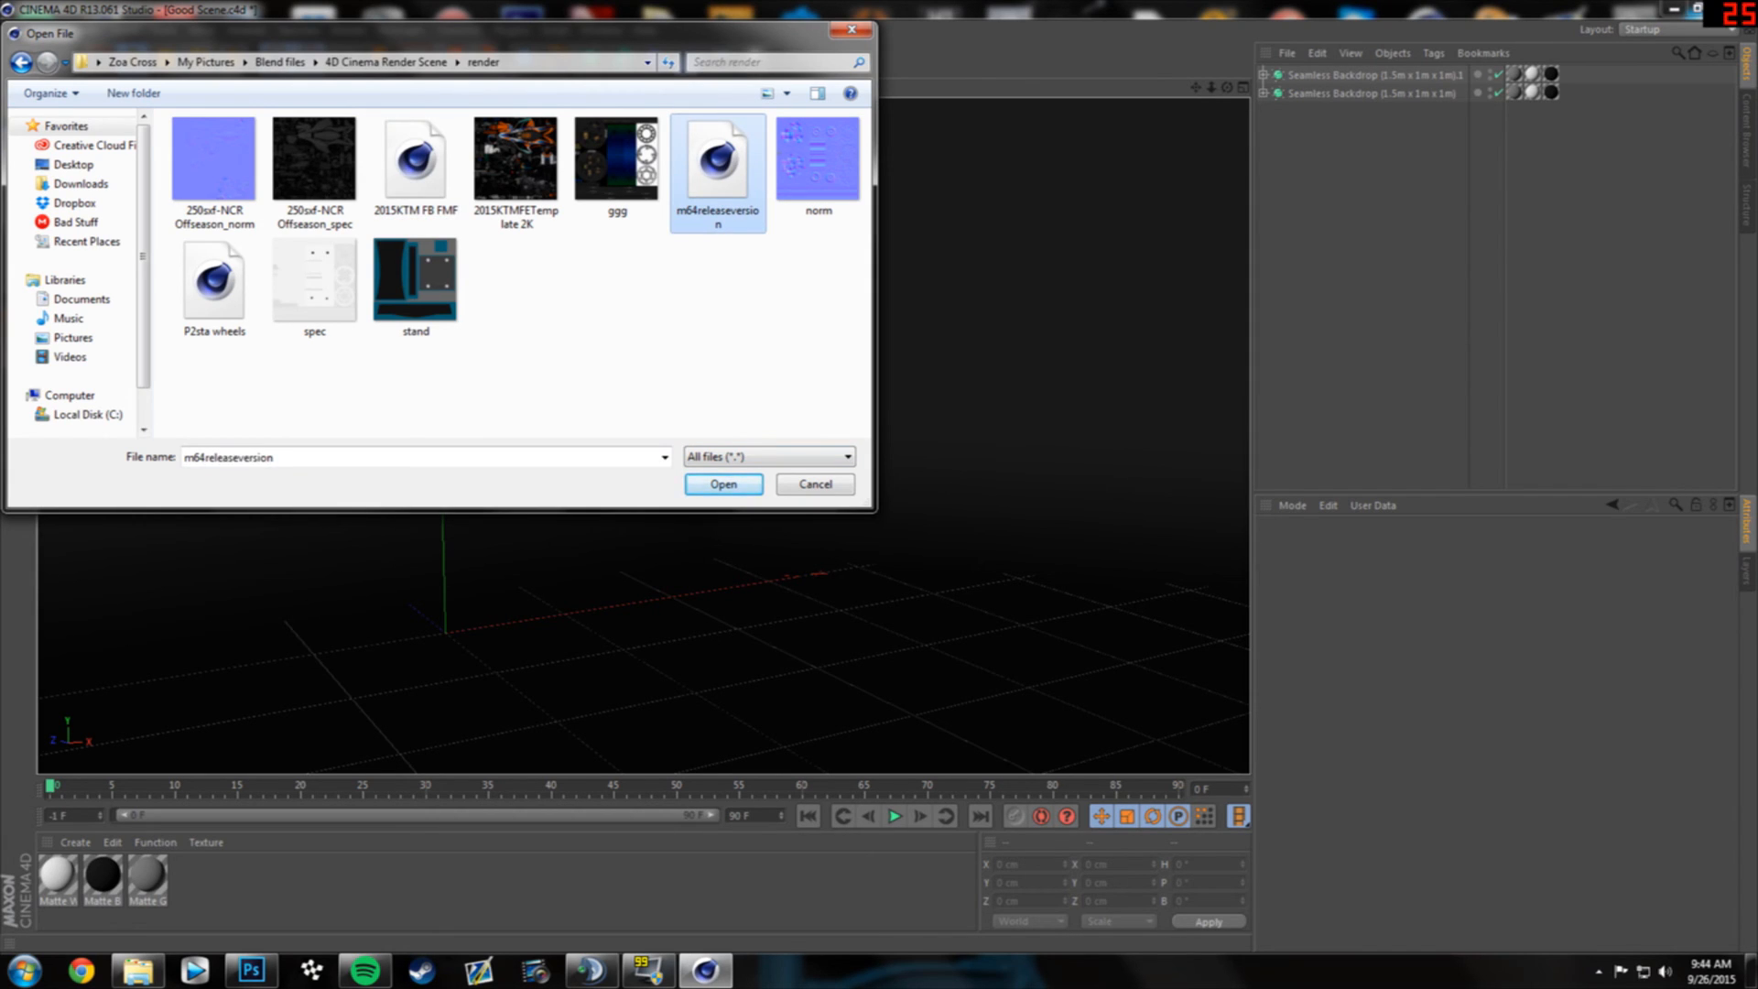
pyautogui.click(723, 485)
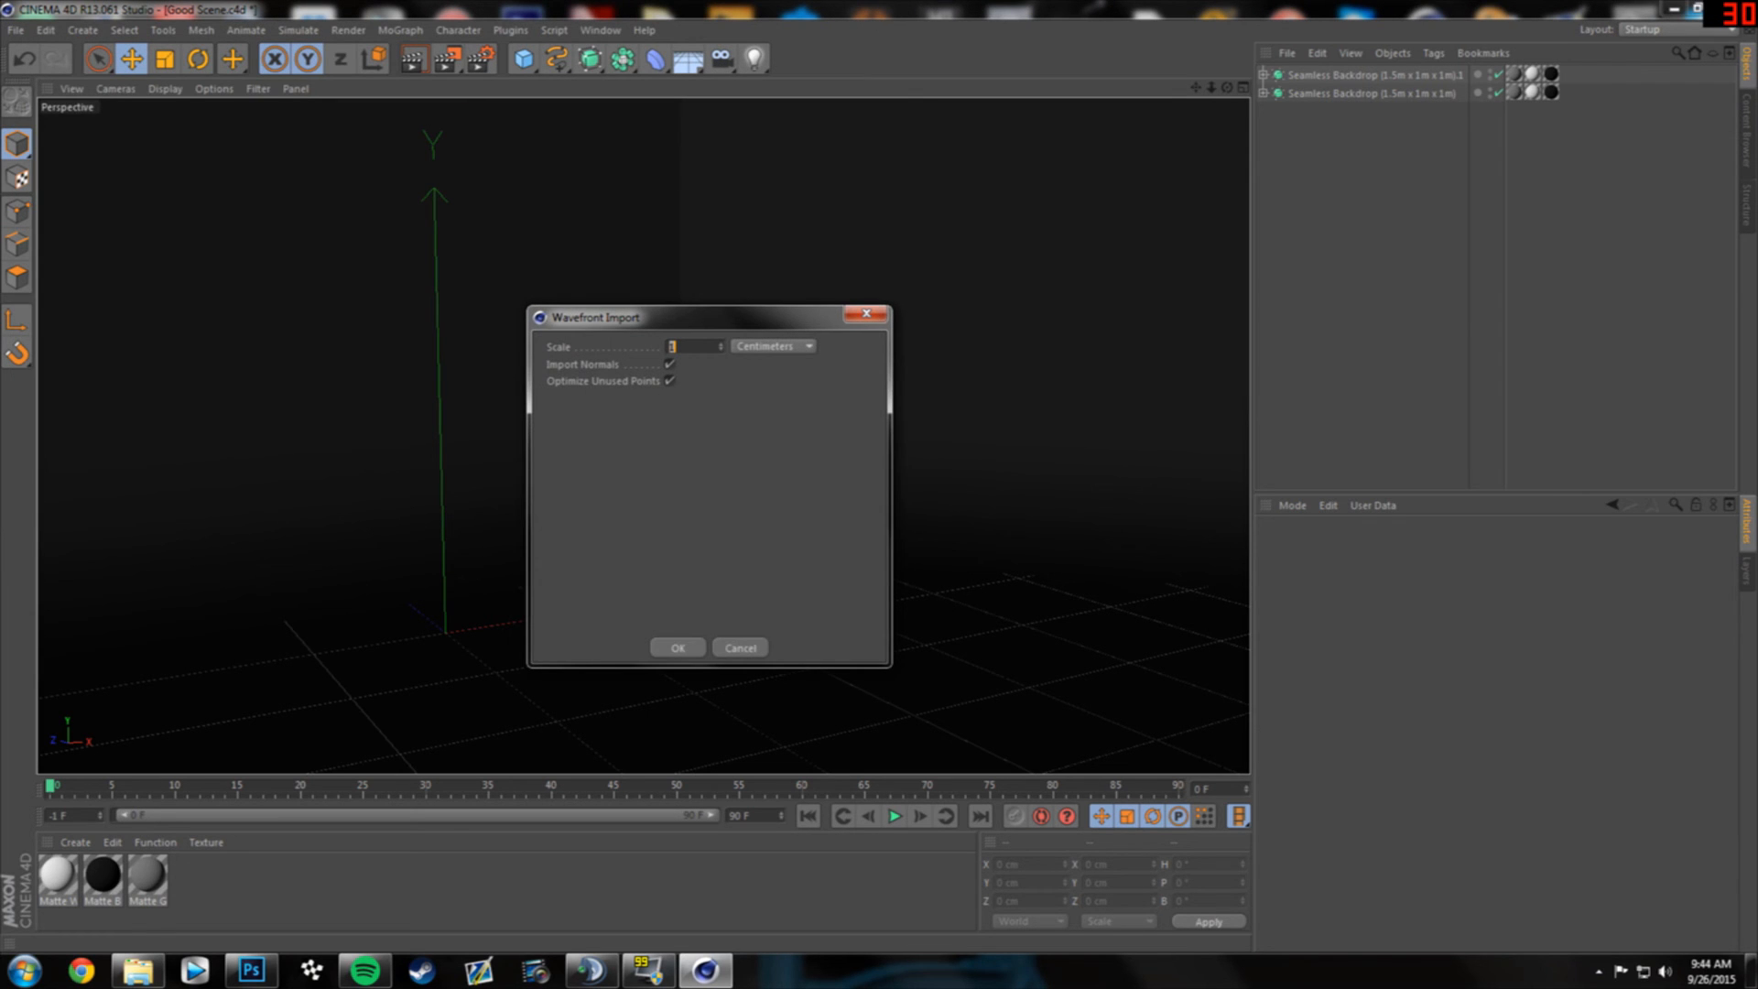
pyautogui.click(678, 647)
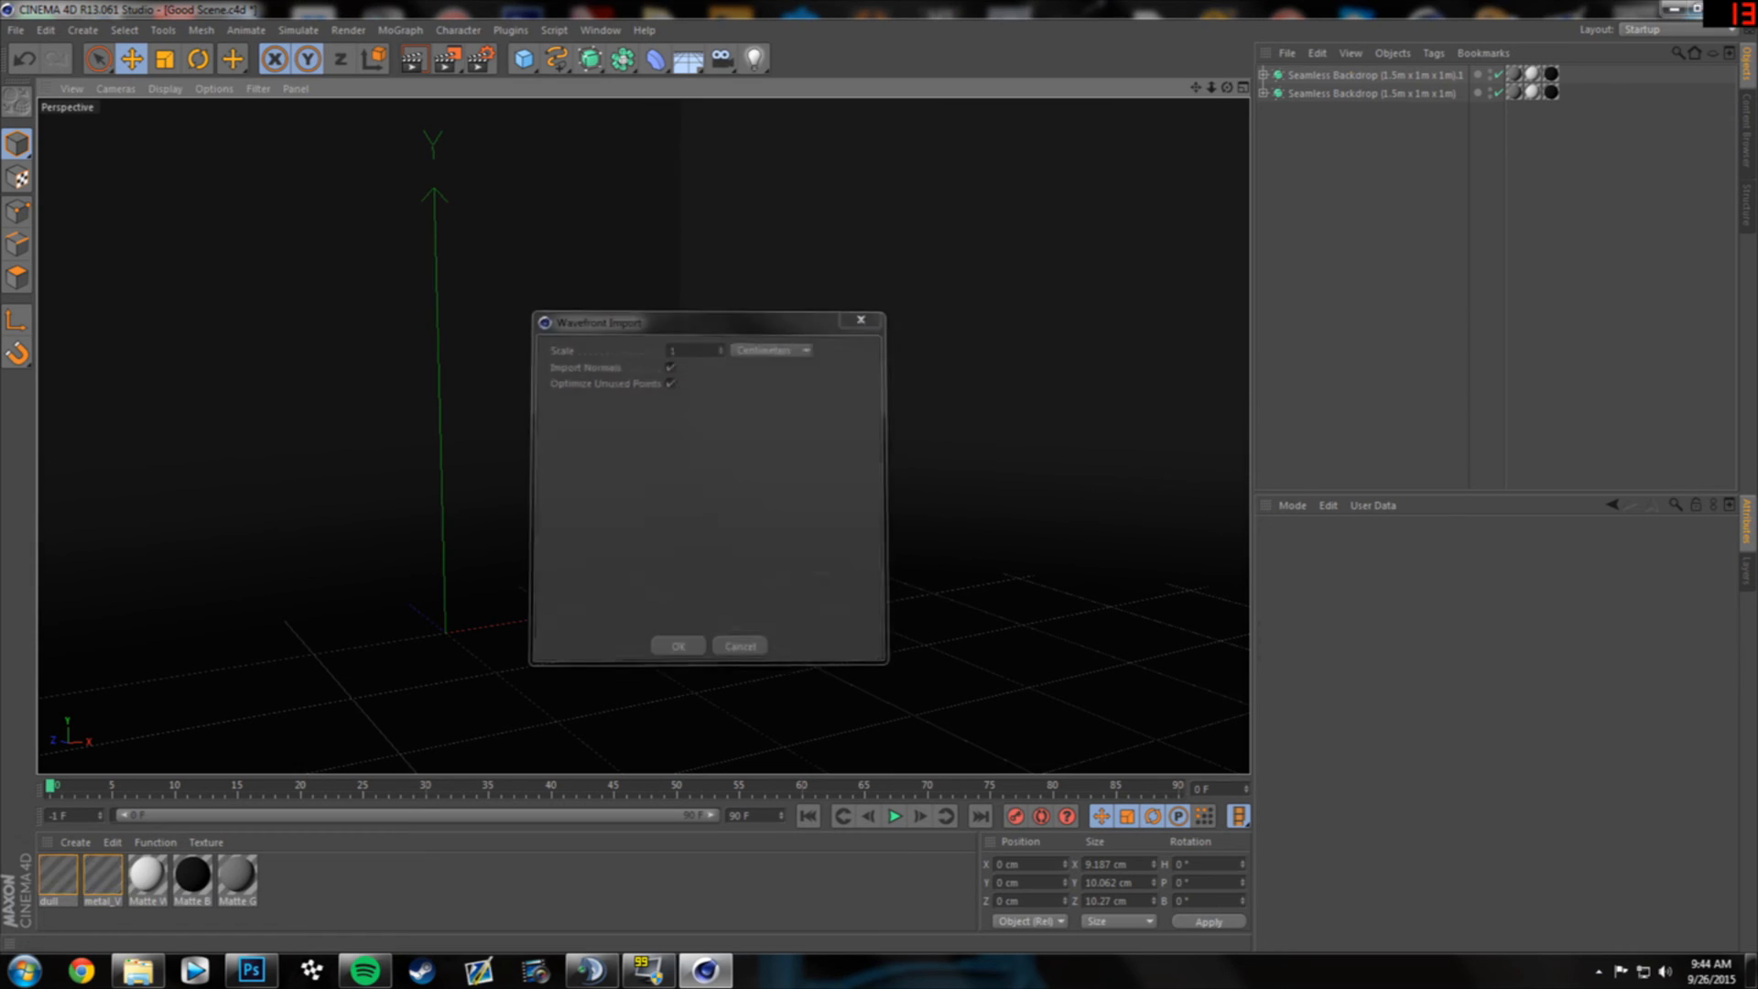
# - Try stretching the imported stool to about 30 cm along Y and 18 cm along Z
pyautogui.scroll(-1, 452, 583)
pyautogui.scroll(-1, 451, 584)
pyautogui.scroll(4, 451, 583)
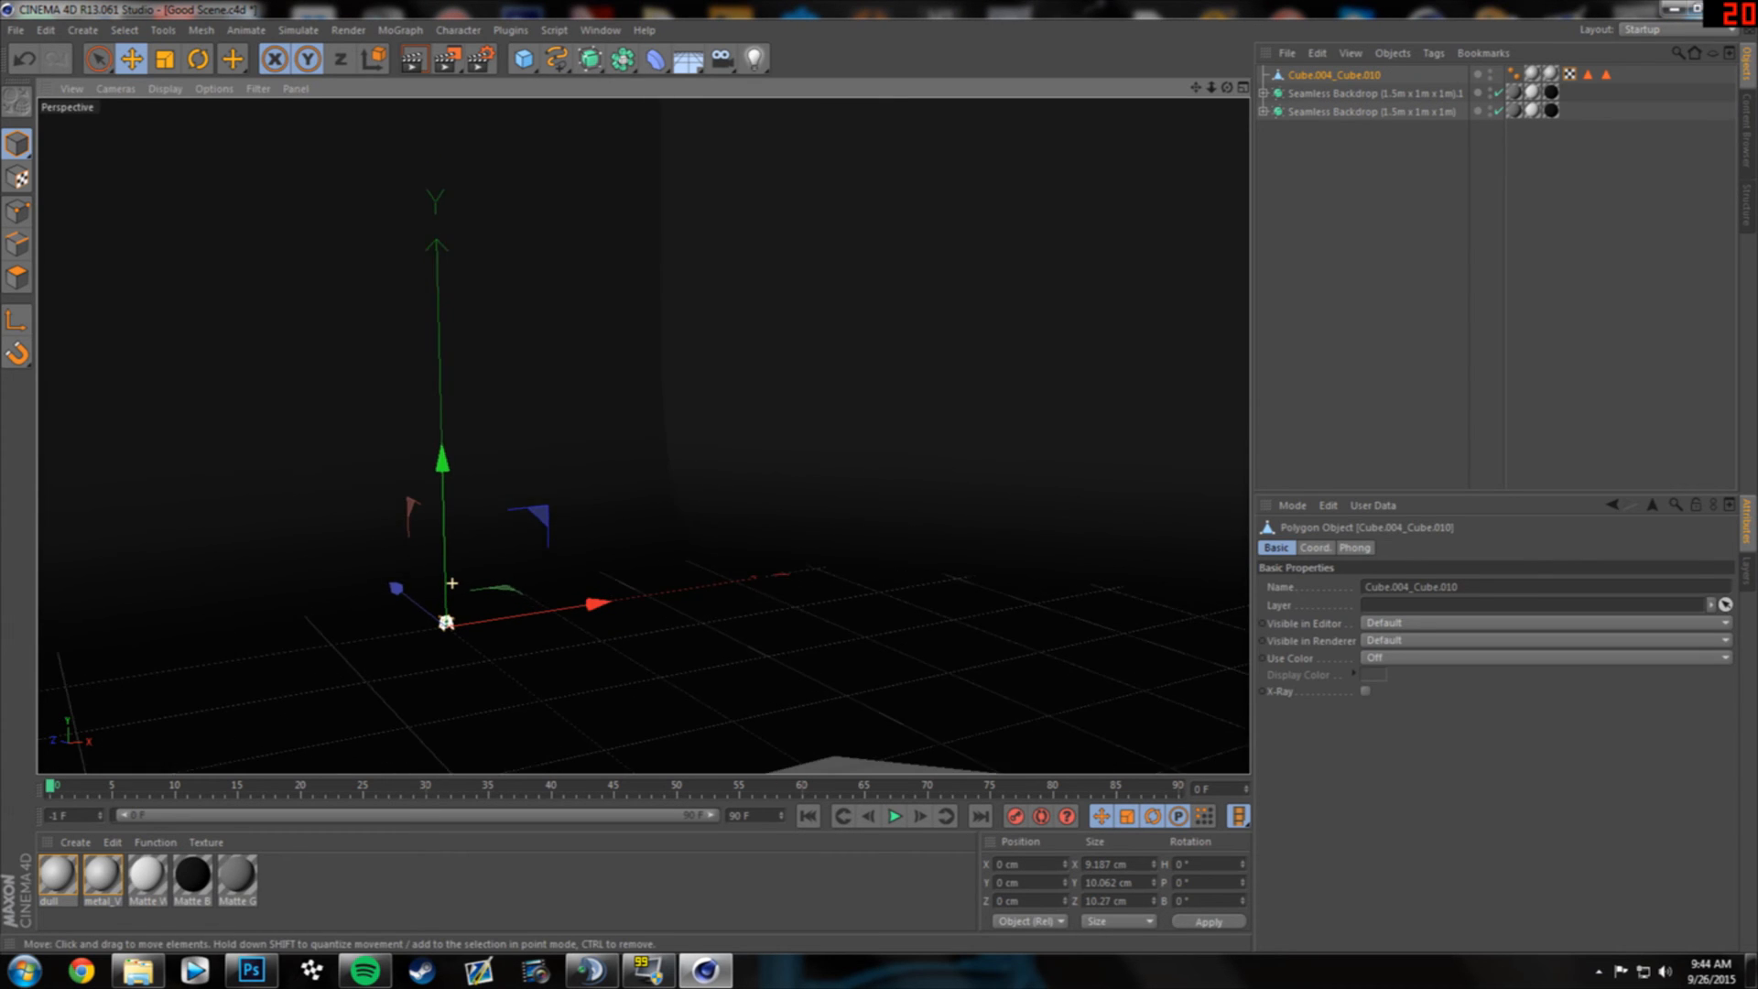
pyautogui.scroll(-3, 451, 583)
pyautogui.scroll(3, 446, 586)
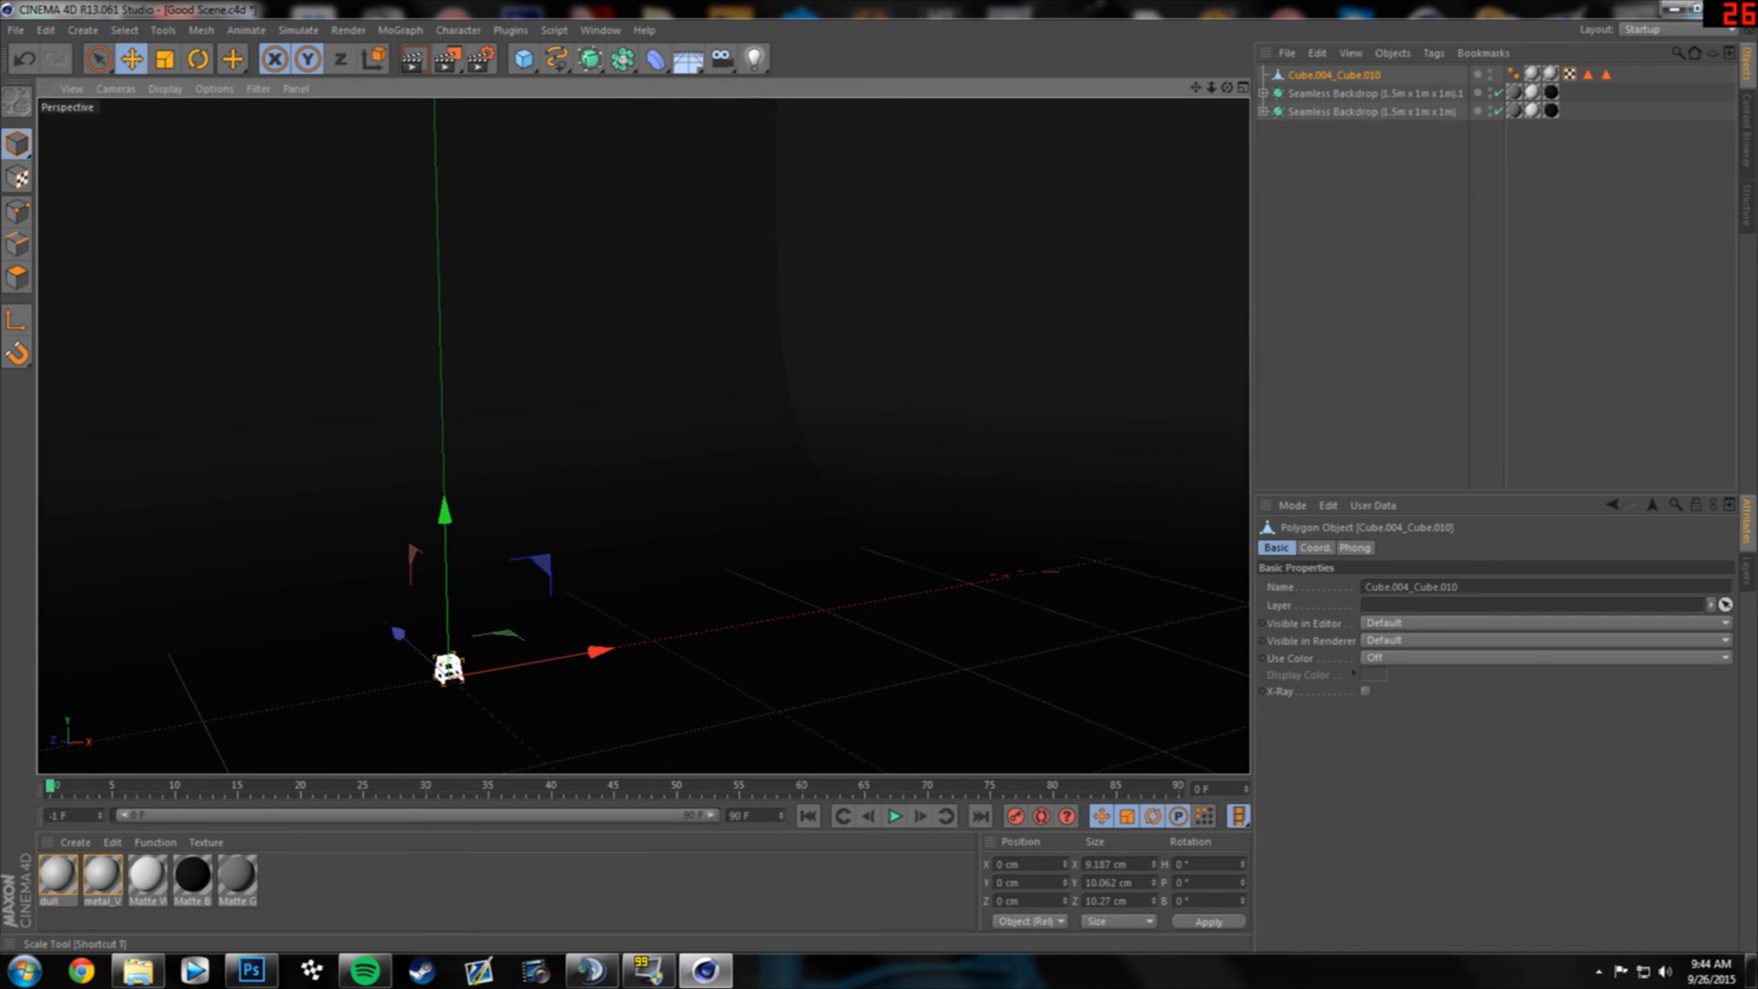
pyautogui.press('t')
pyautogui.moveTo(444, 508); pyautogui.dragTo(442, 371)
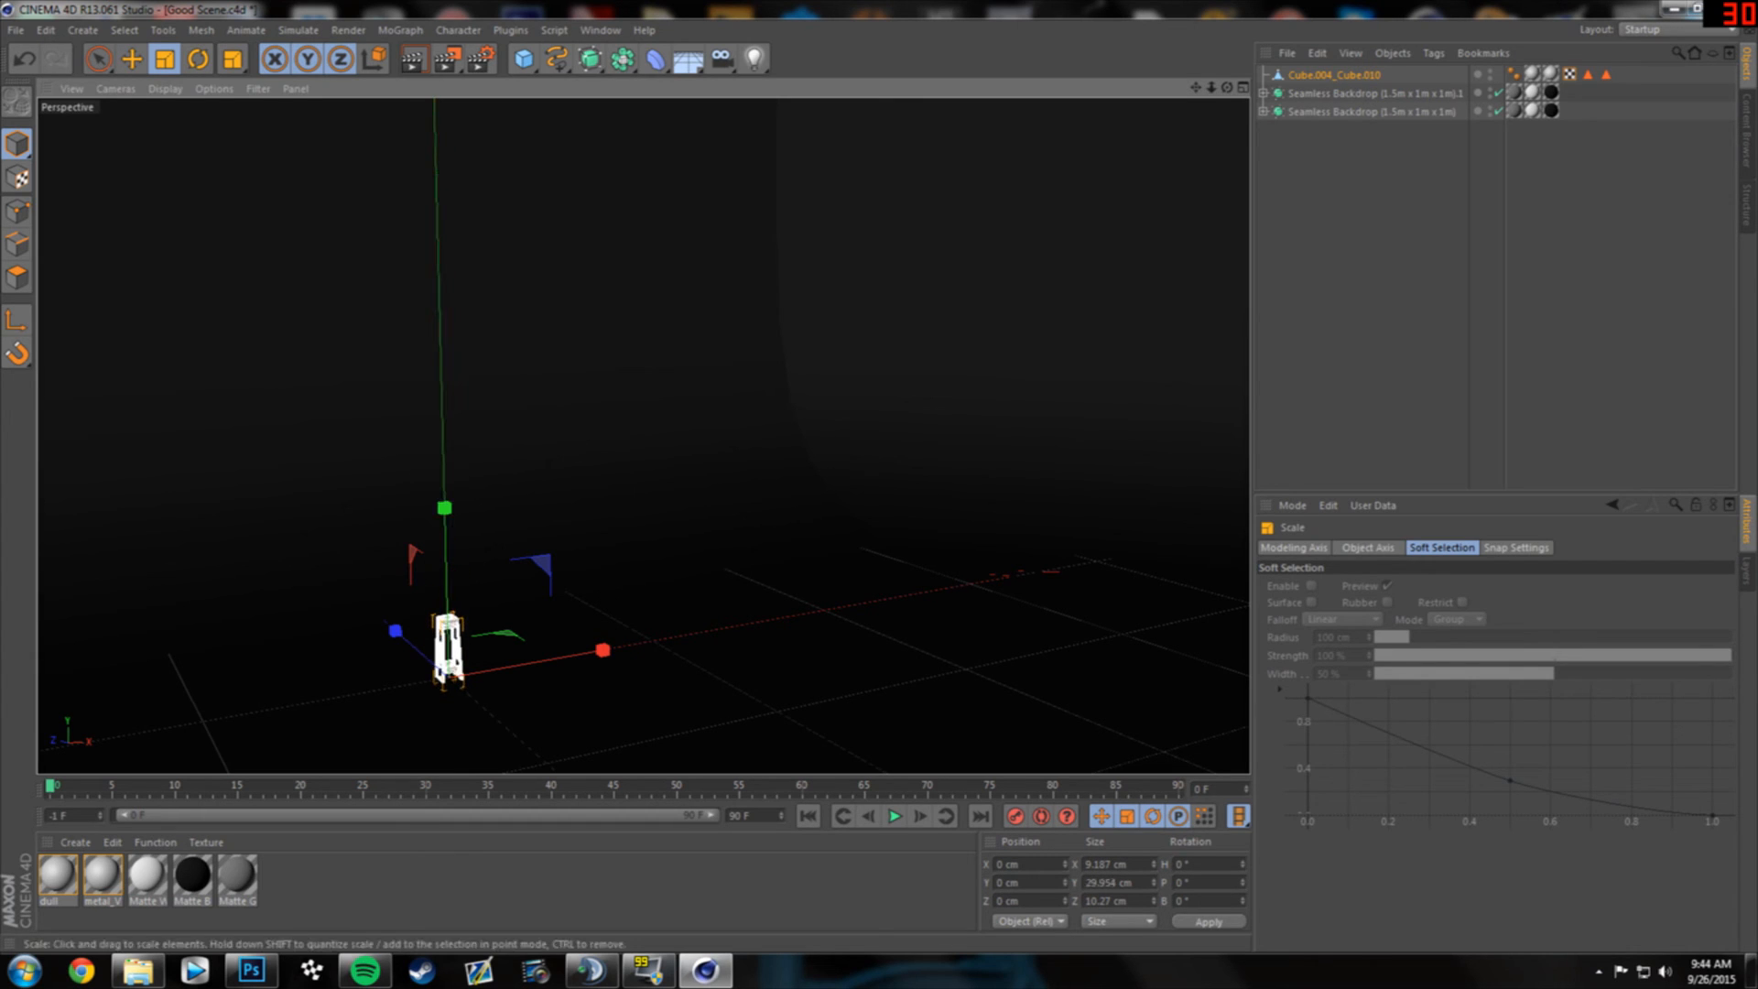
pyautogui.moveTo(393, 628)
pyautogui.mouseDown()
pyautogui.moveTo(326, 573)
pyautogui.moveTo(371, 609)
pyautogui.mouseUp()
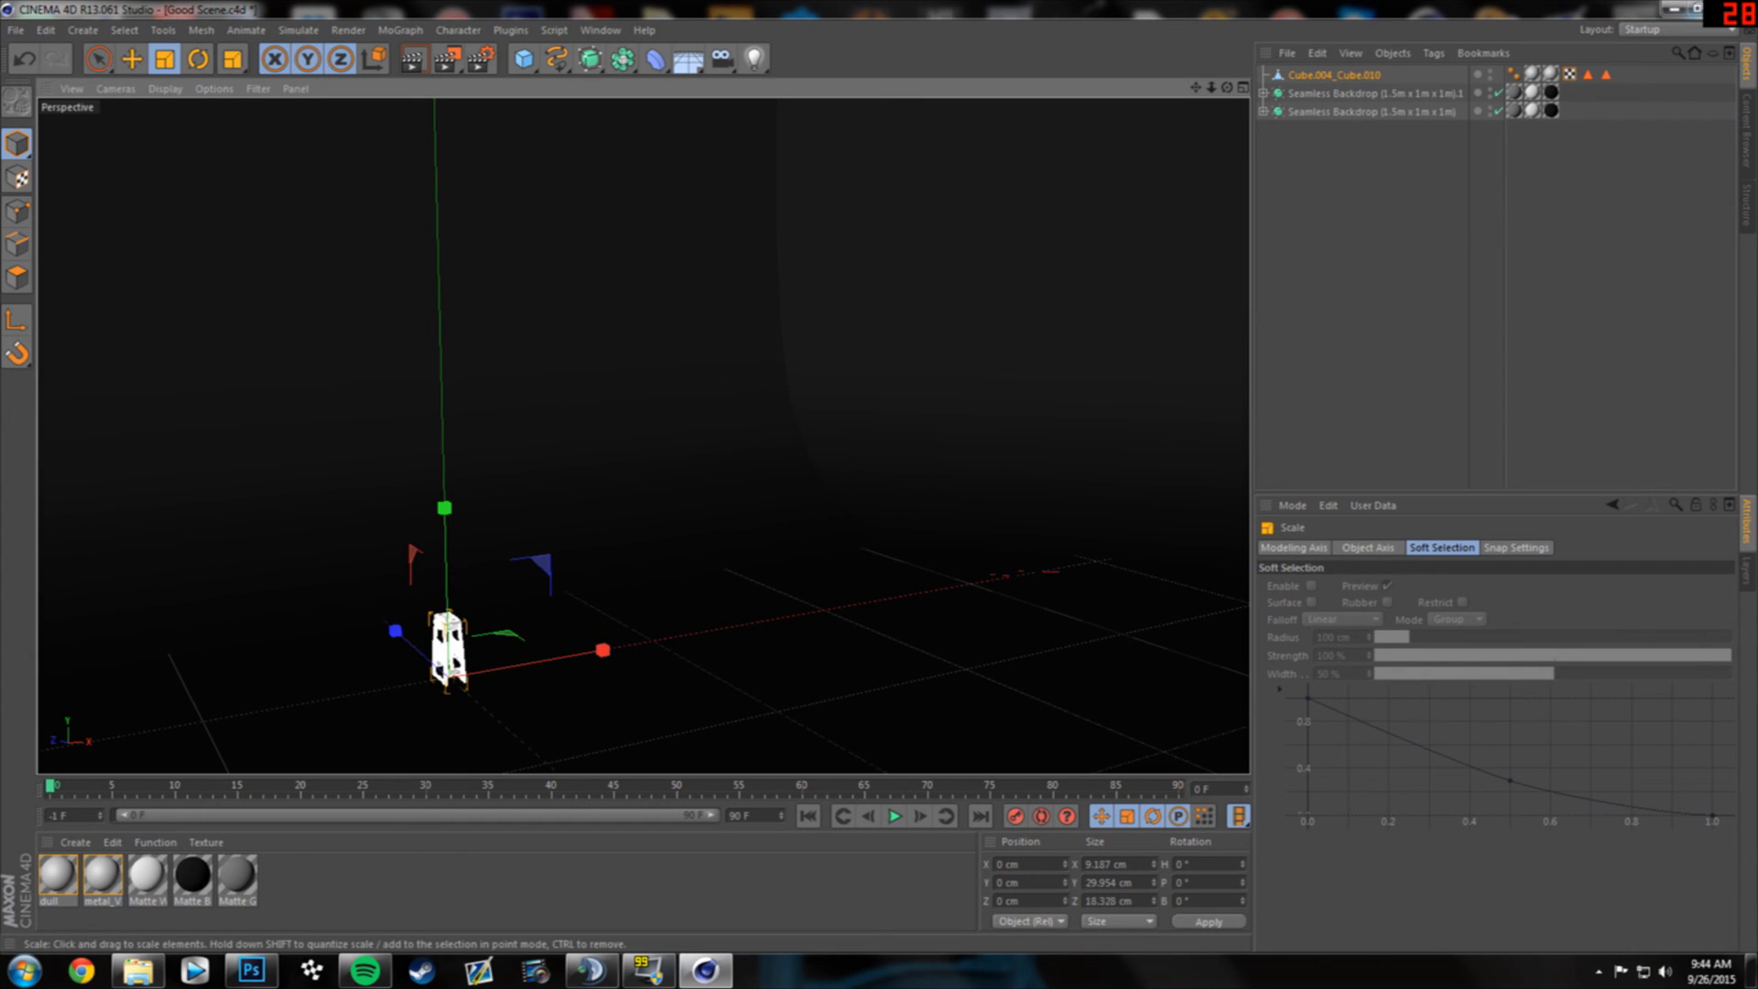
pyautogui.hotkey('ctrl', 'z')
pyautogui.hotkey('ctrl', 'z')
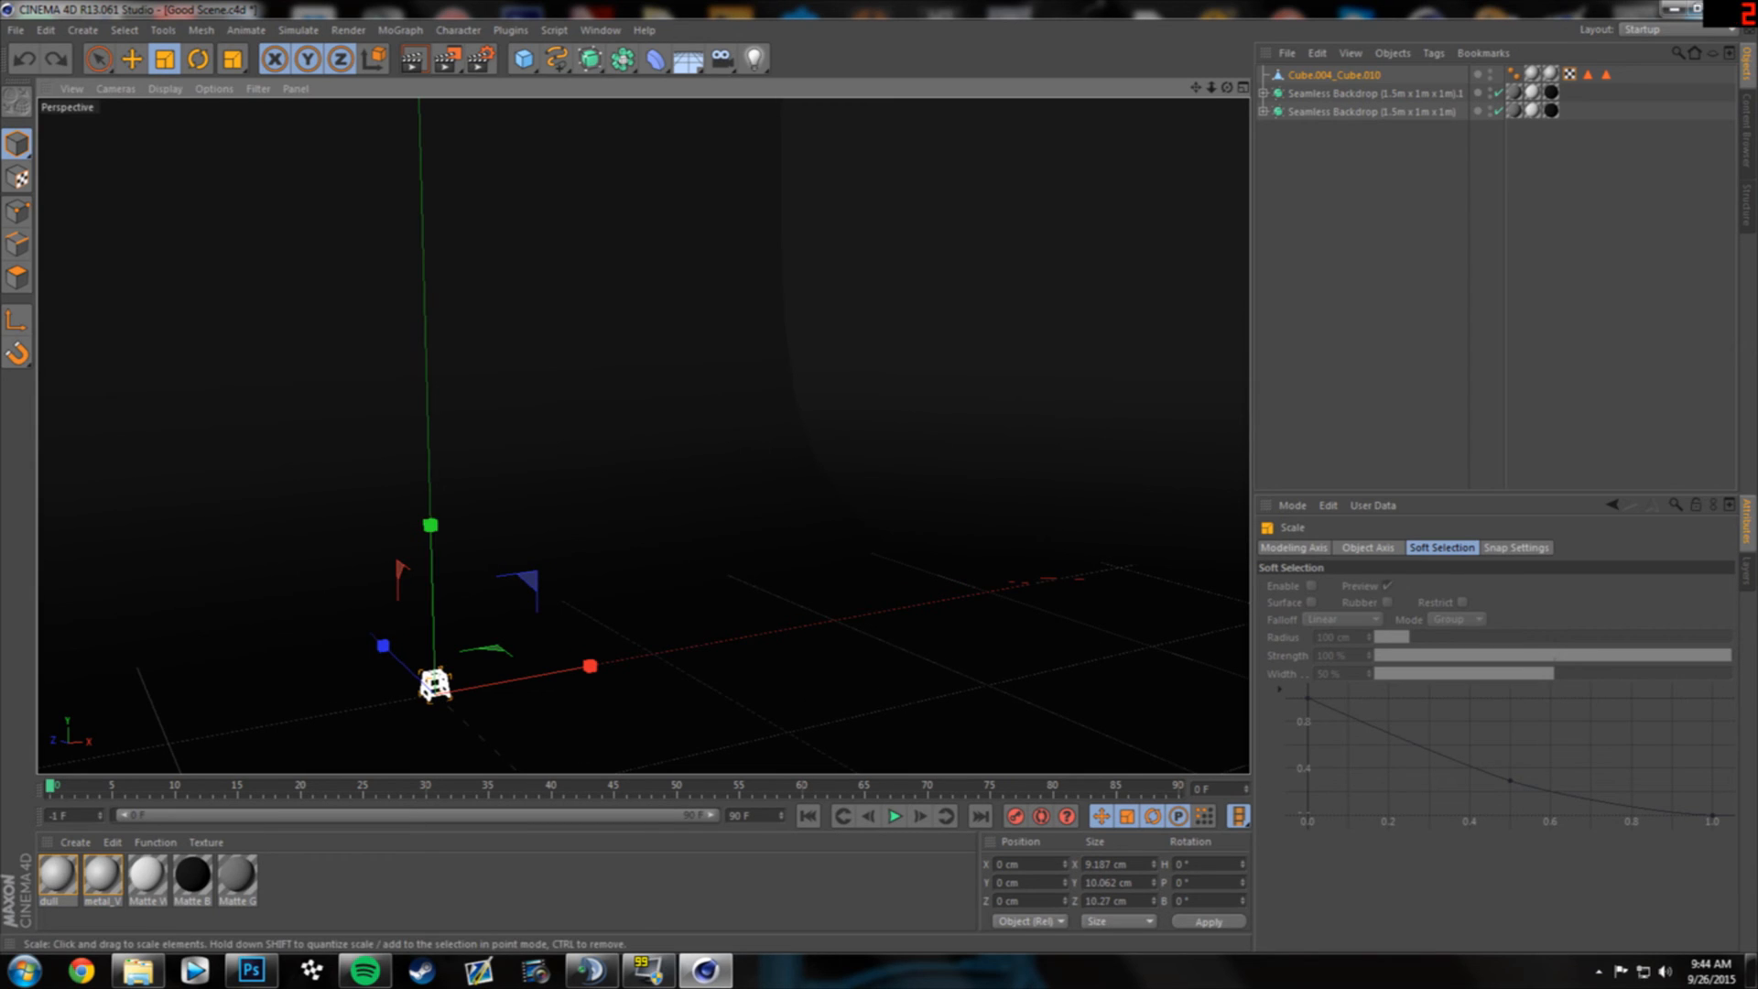
# - Scale the imported stool uniformly to about 38.7 × 42.3 × 43.2 cm
pyautogui.moveTo(641, 439); pyautogui.dragTo(864, 412)
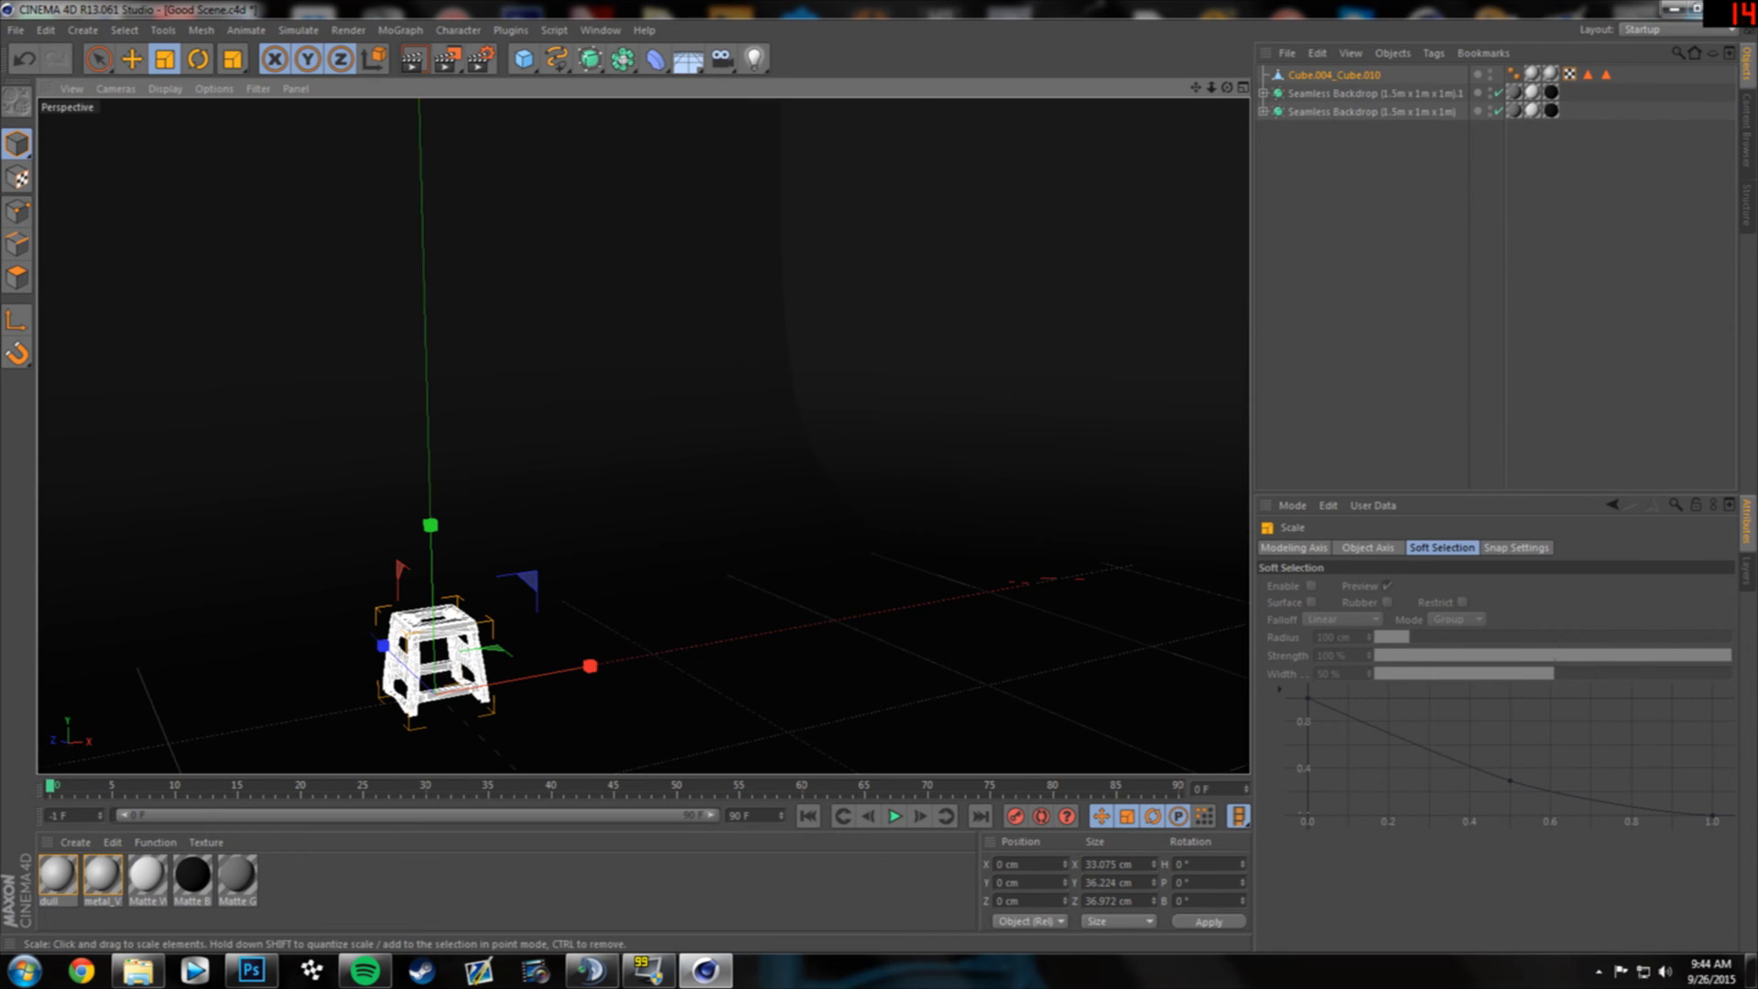
pyautogui.scroll(-9, 471, 619)
pyautogui.moveTo(805, 412); pyautogui.dragTo(834, 412)
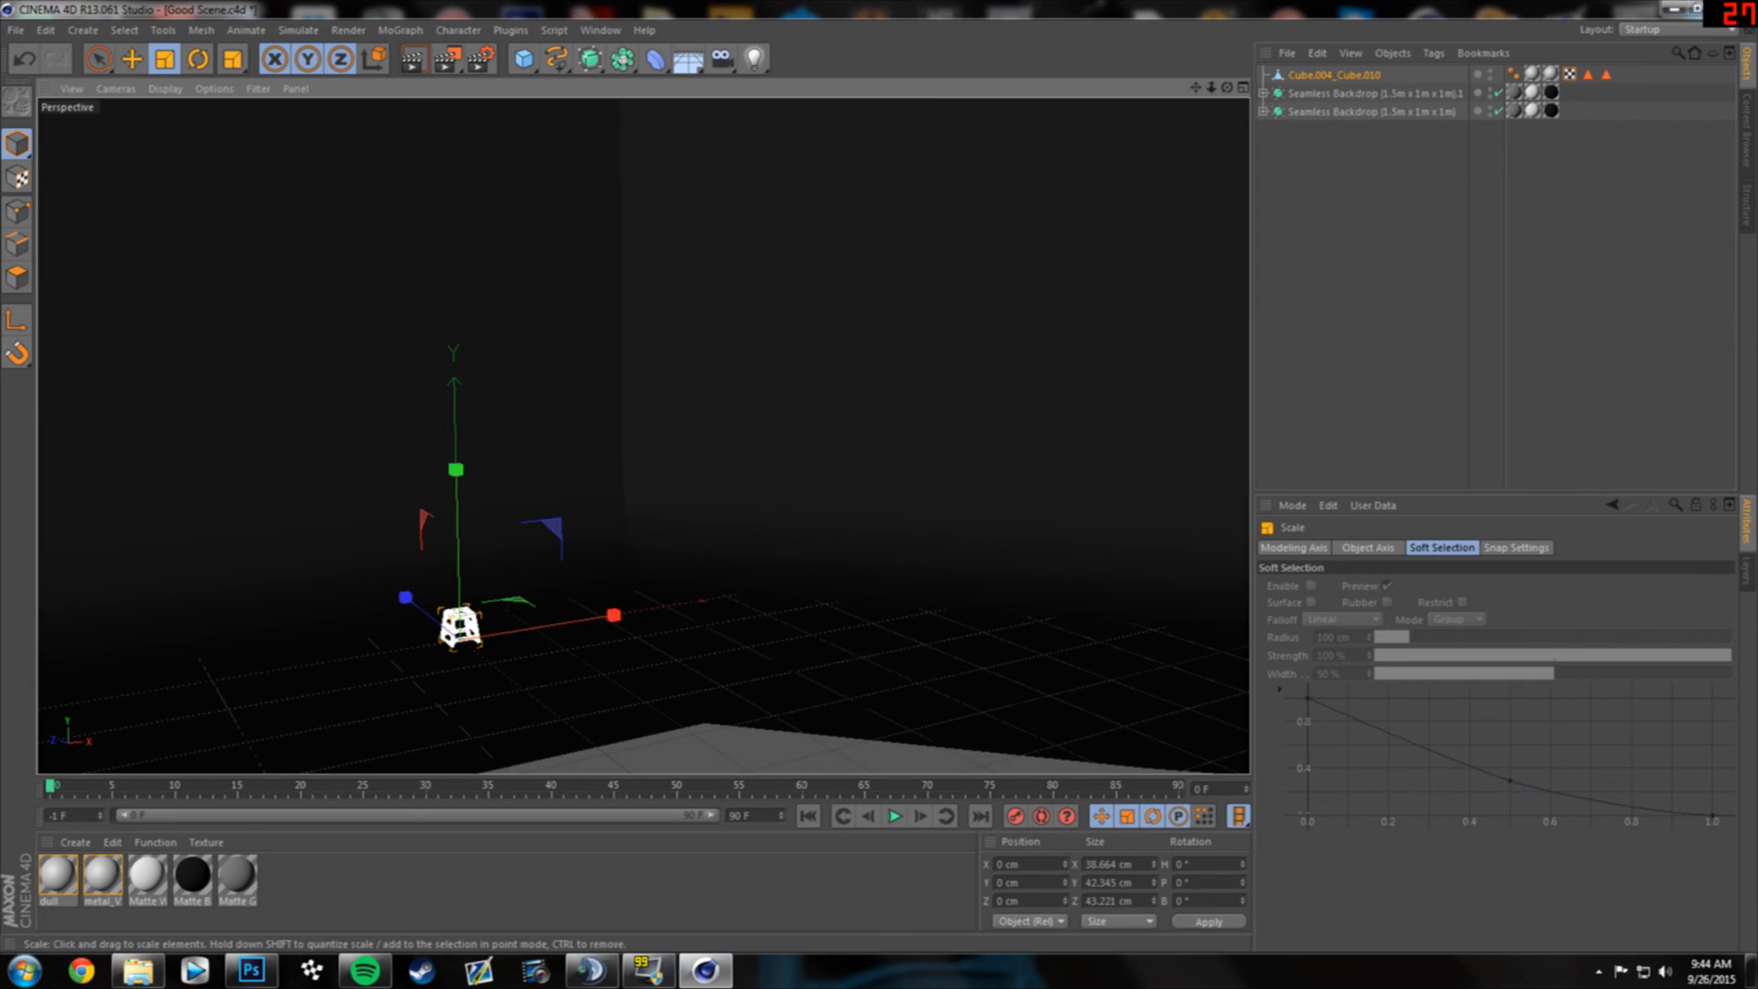
# - Set the stool's heading (H) rotation to 90°
pyautogui.moveTo(439, 701)
pyautogui.keyDown('alt'); pyautogui.mouseDown()
pyautogui.moveTo(631, 676)
pyautogui.moveTo(440, 699)
pyautogui.moveTo(486, 684)
pyautogui.mouseUp(); pyautogui.keyUp('alt')
pyautogui.scroll(6, 486, 684)
pyautogui.scroll(-1, 539, 626)
pyautogui.middleClick(539, 626)
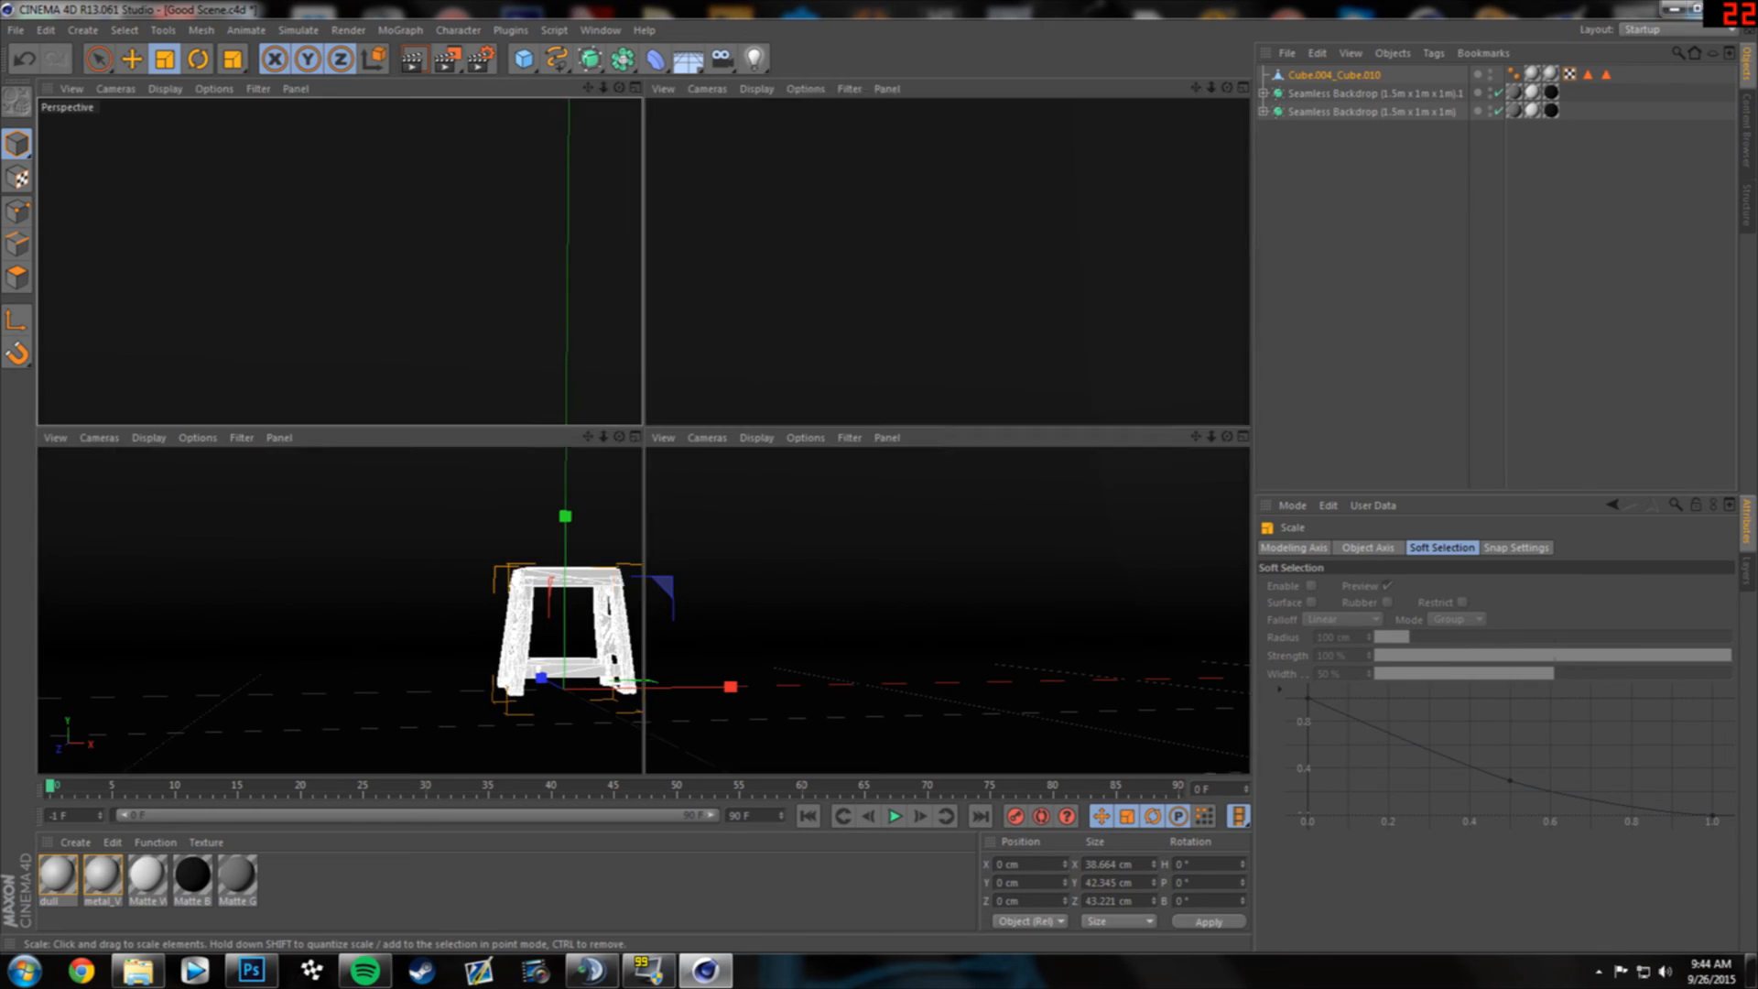
pyautogui.middleClick(501, 686)
pyautogui.middleClick(503, 677)
pyautogui.middleClick(510, 403)
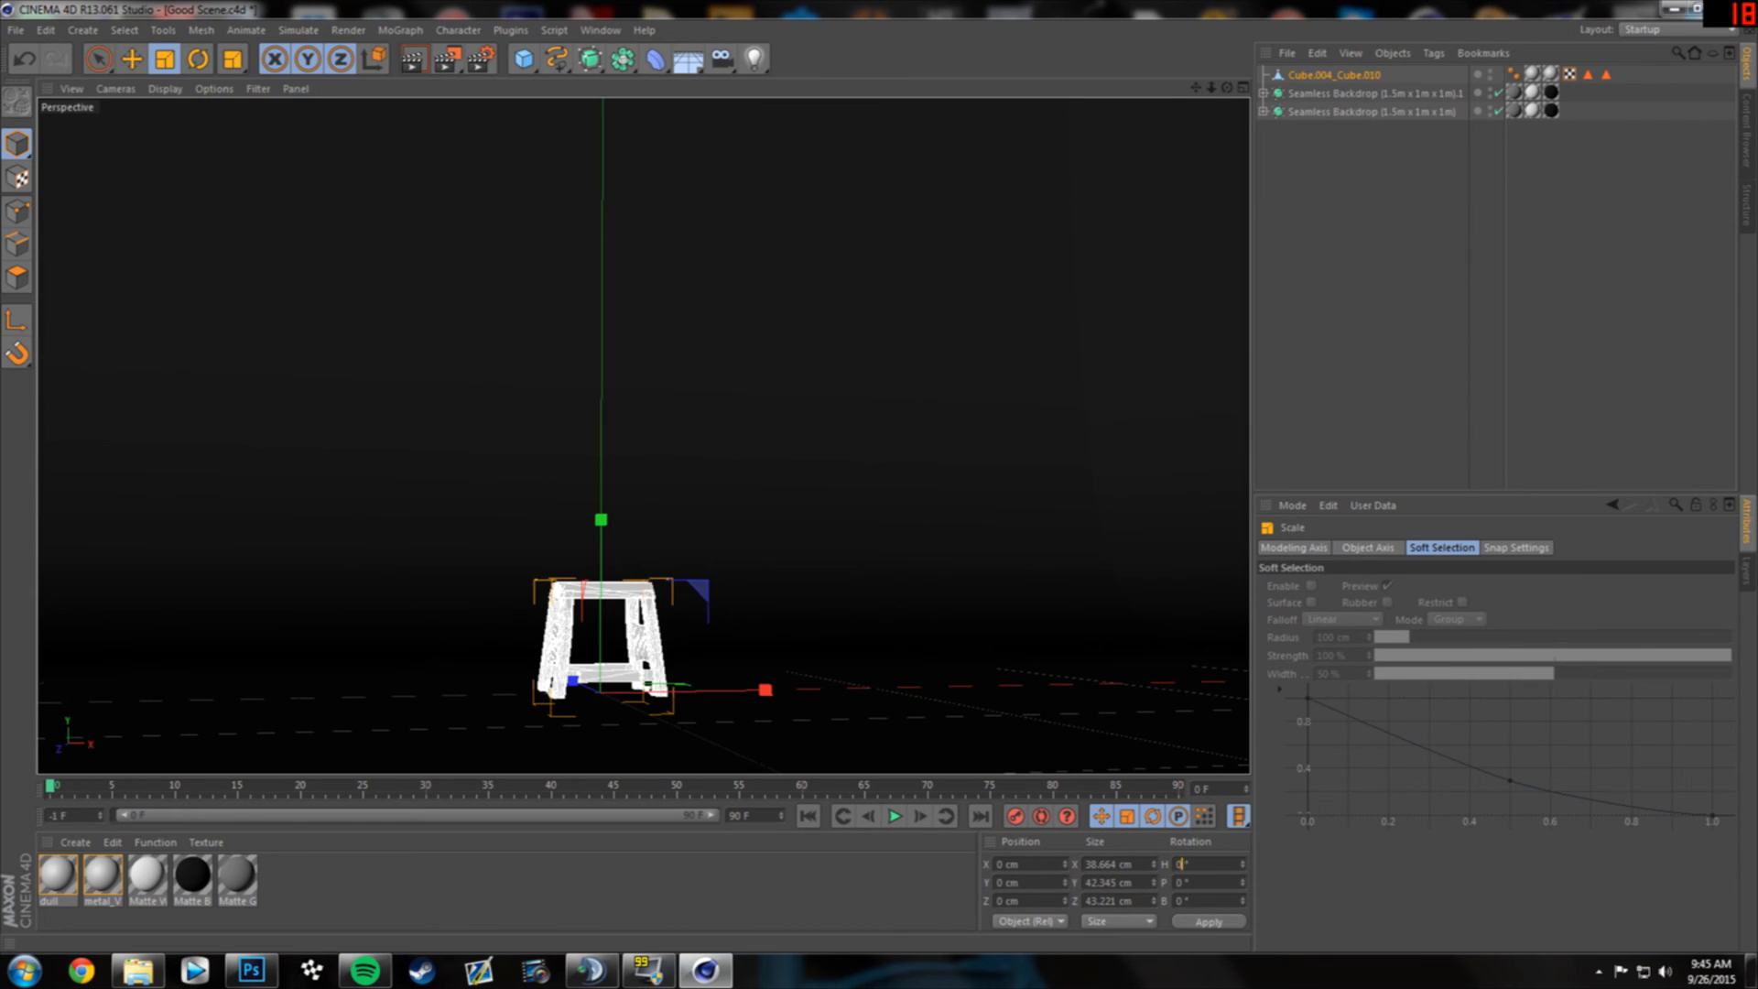
pyautogui.write('90')
pyautogui.press('Return')
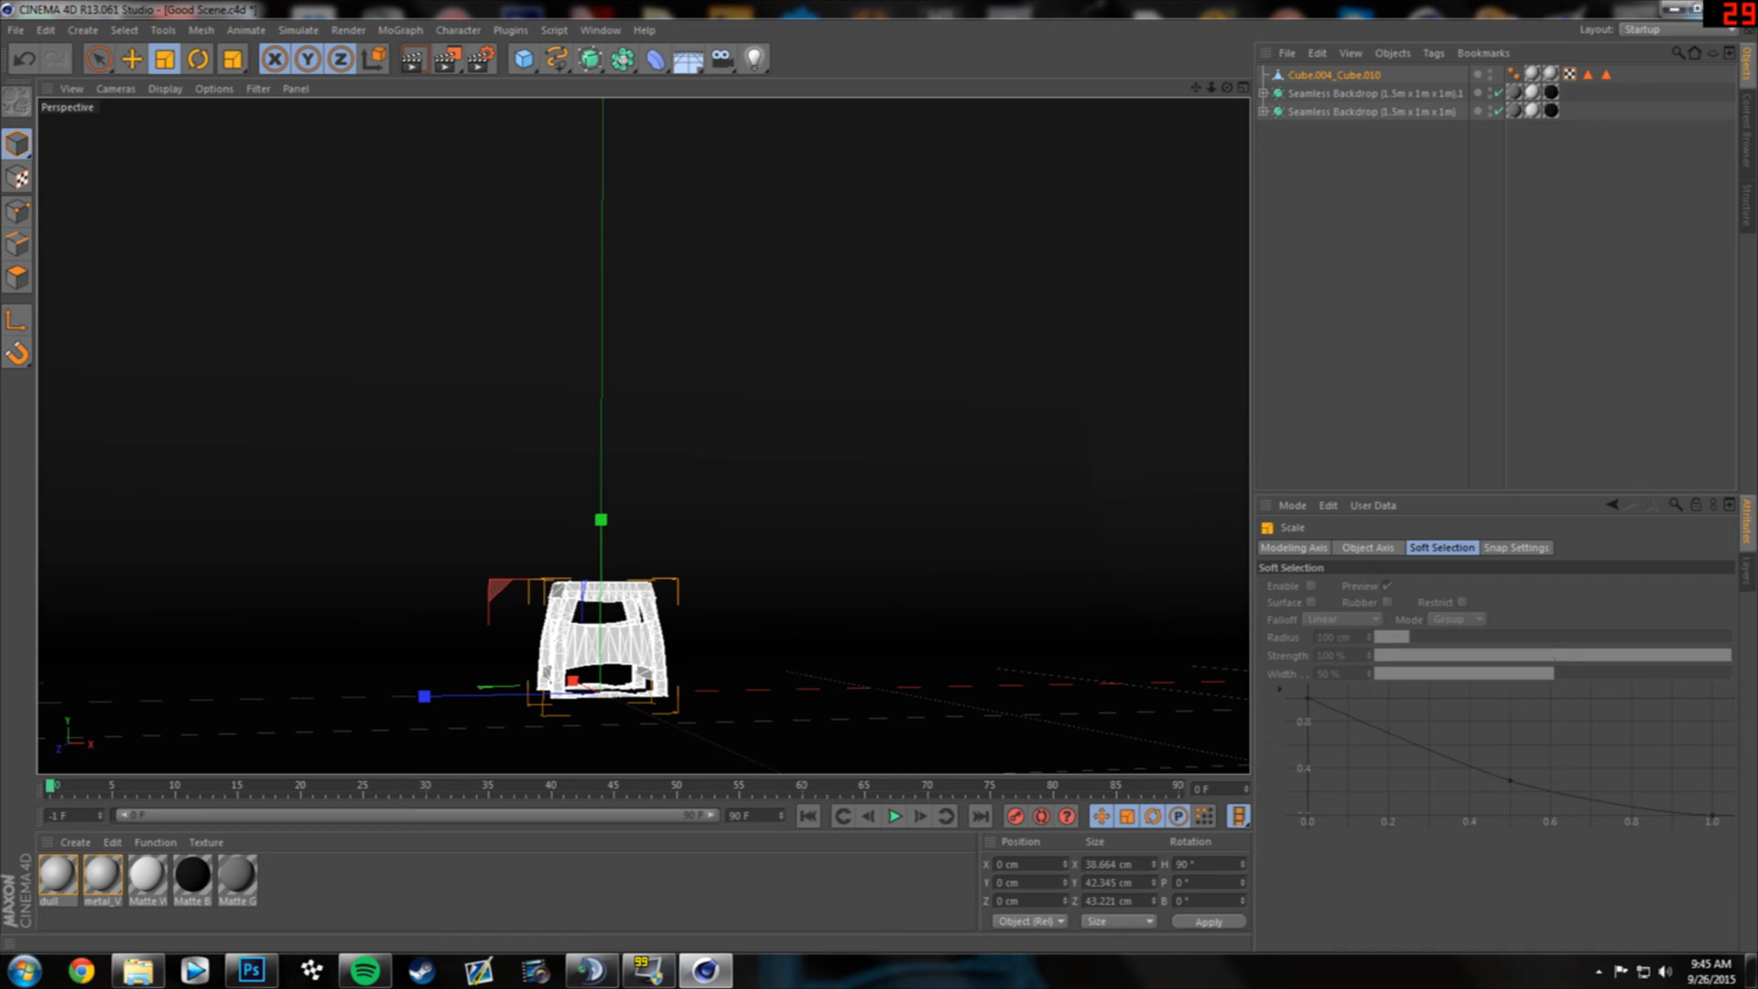
# - Match the stool's height to the first seamless backdrop by setting its Y position to 1.986 cm
pyautogui.click(132, 60)
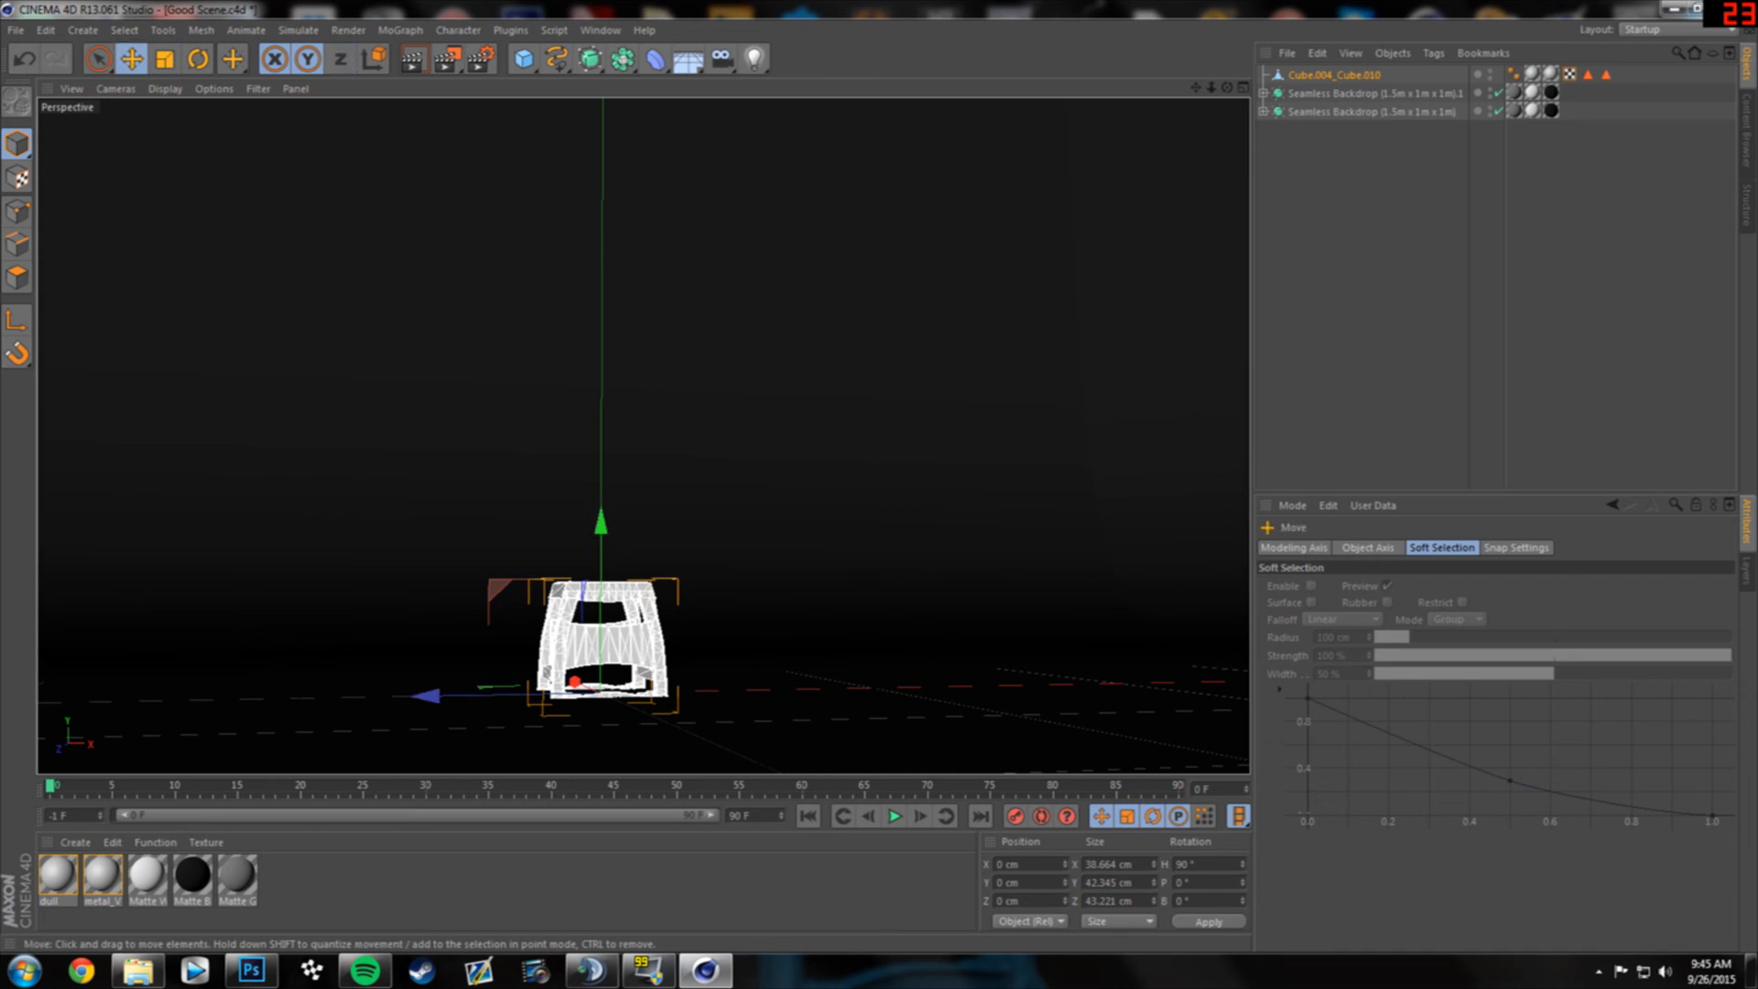
pyautogui.click(1373, 93)
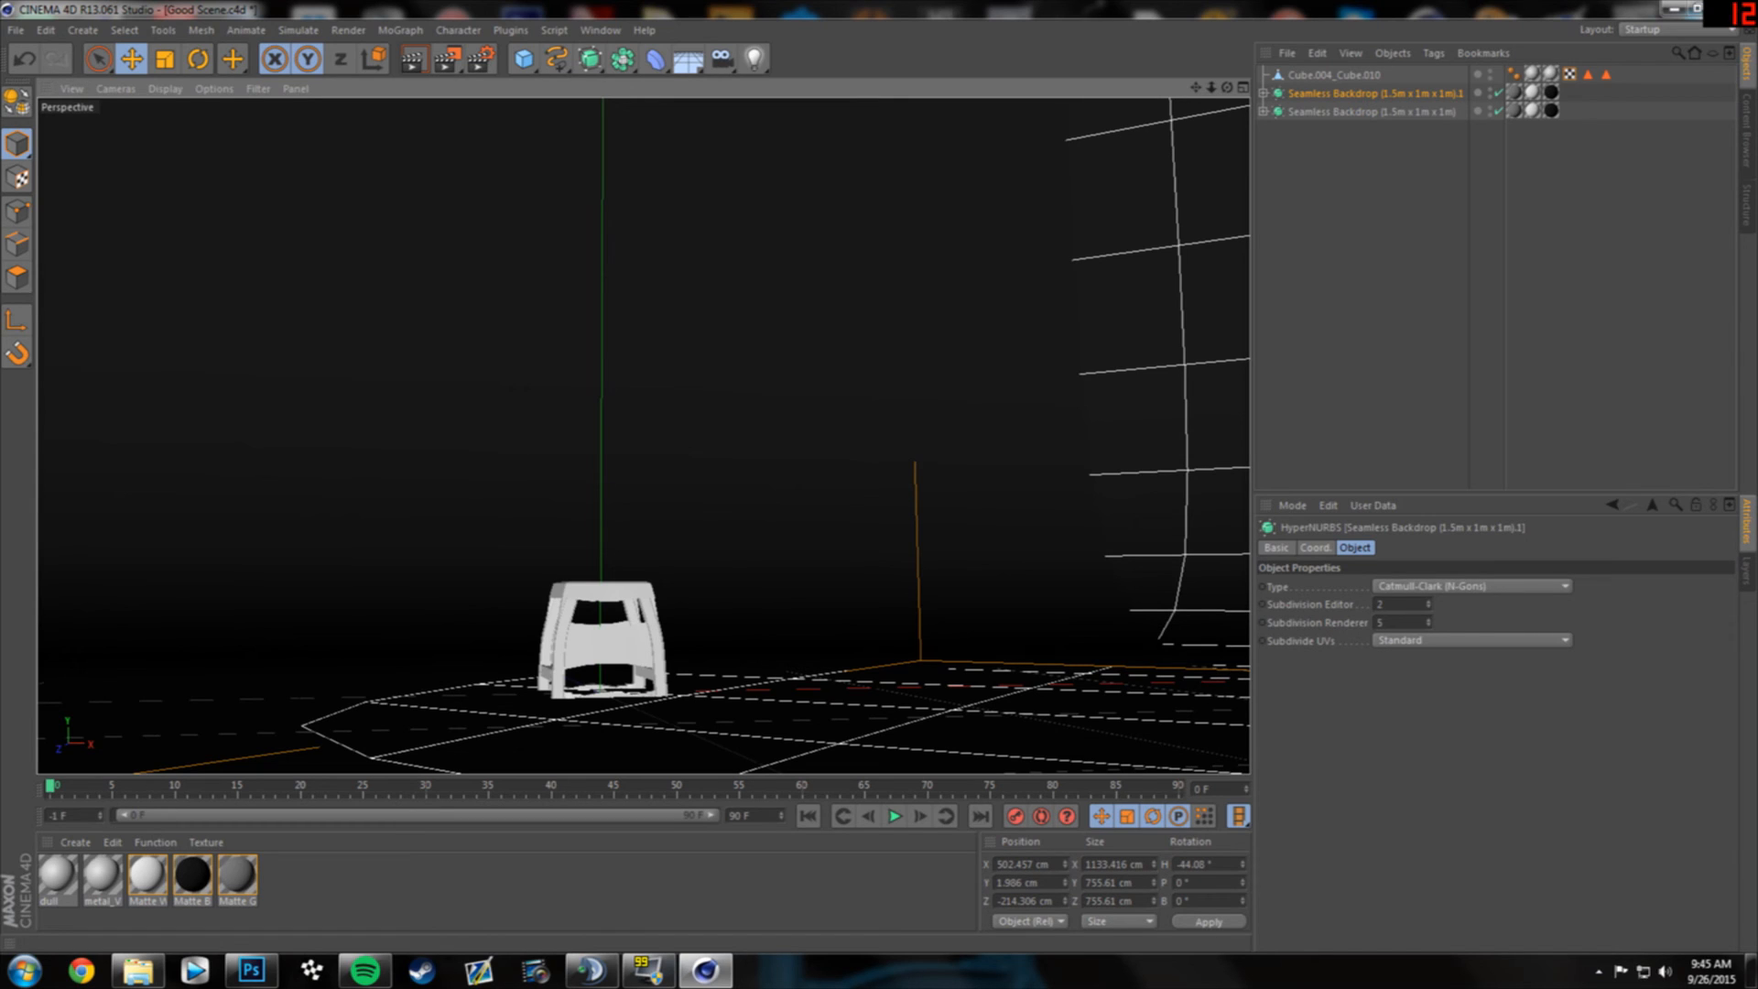
pyautogui.scroll(1, 615, 637)
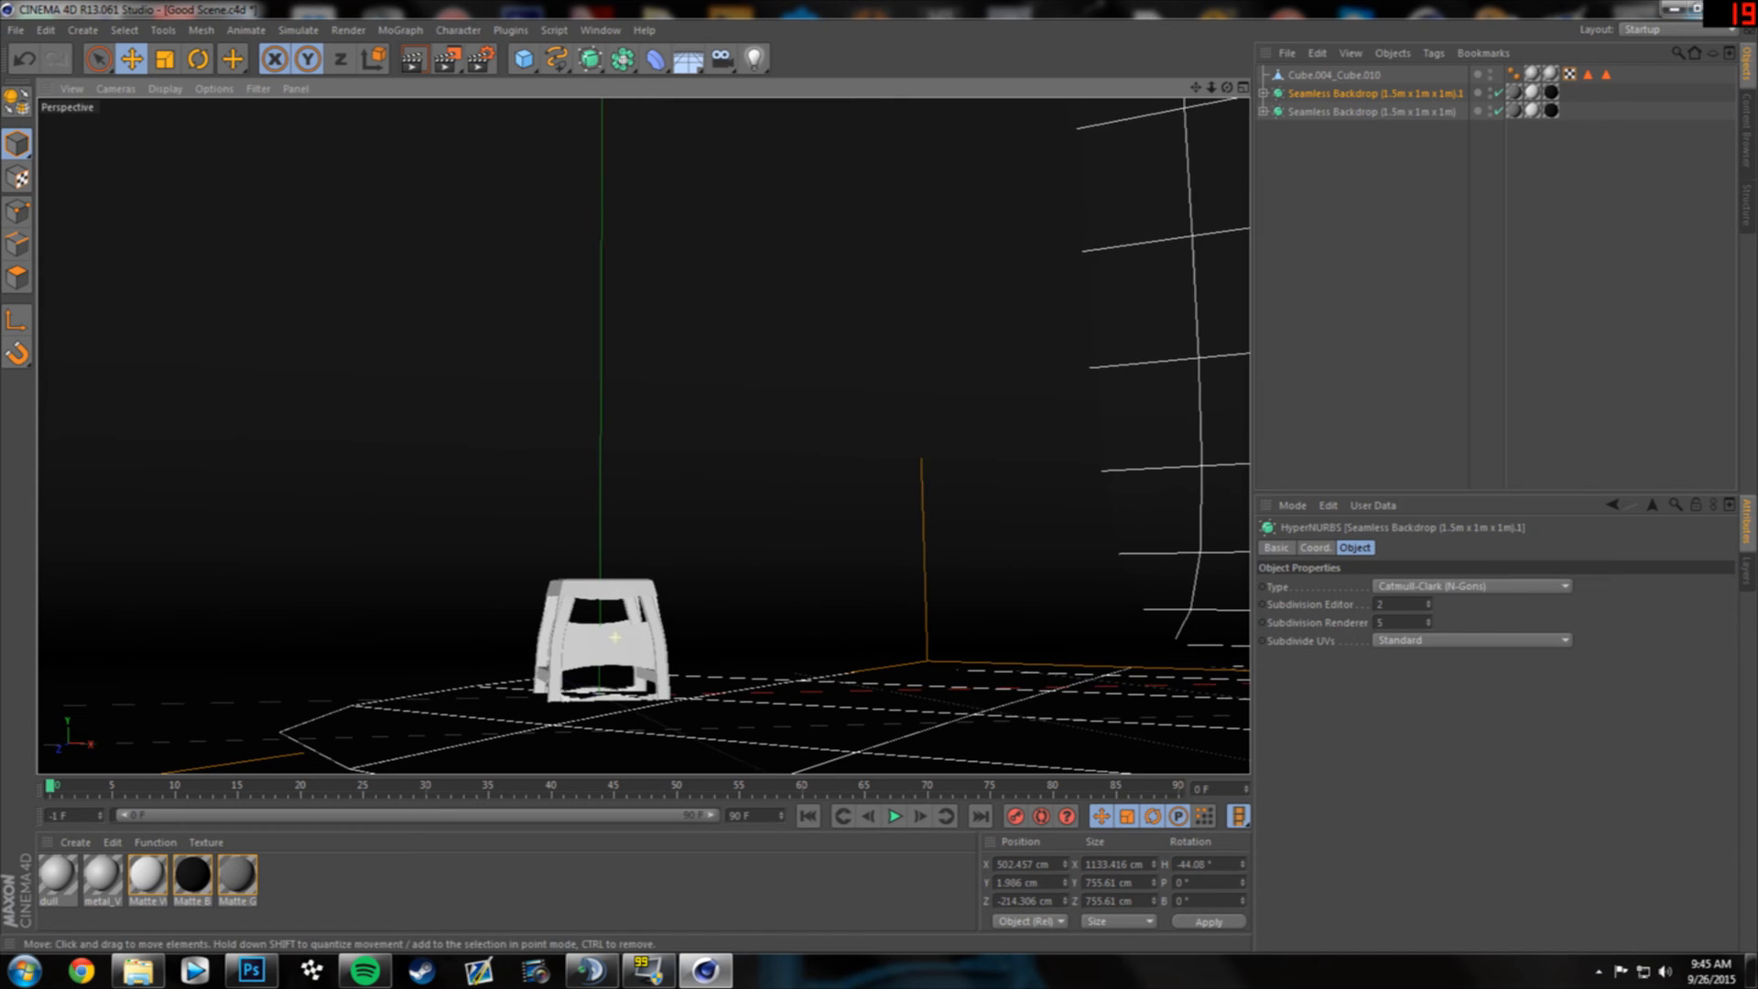
pyautogui.click(612, 641)
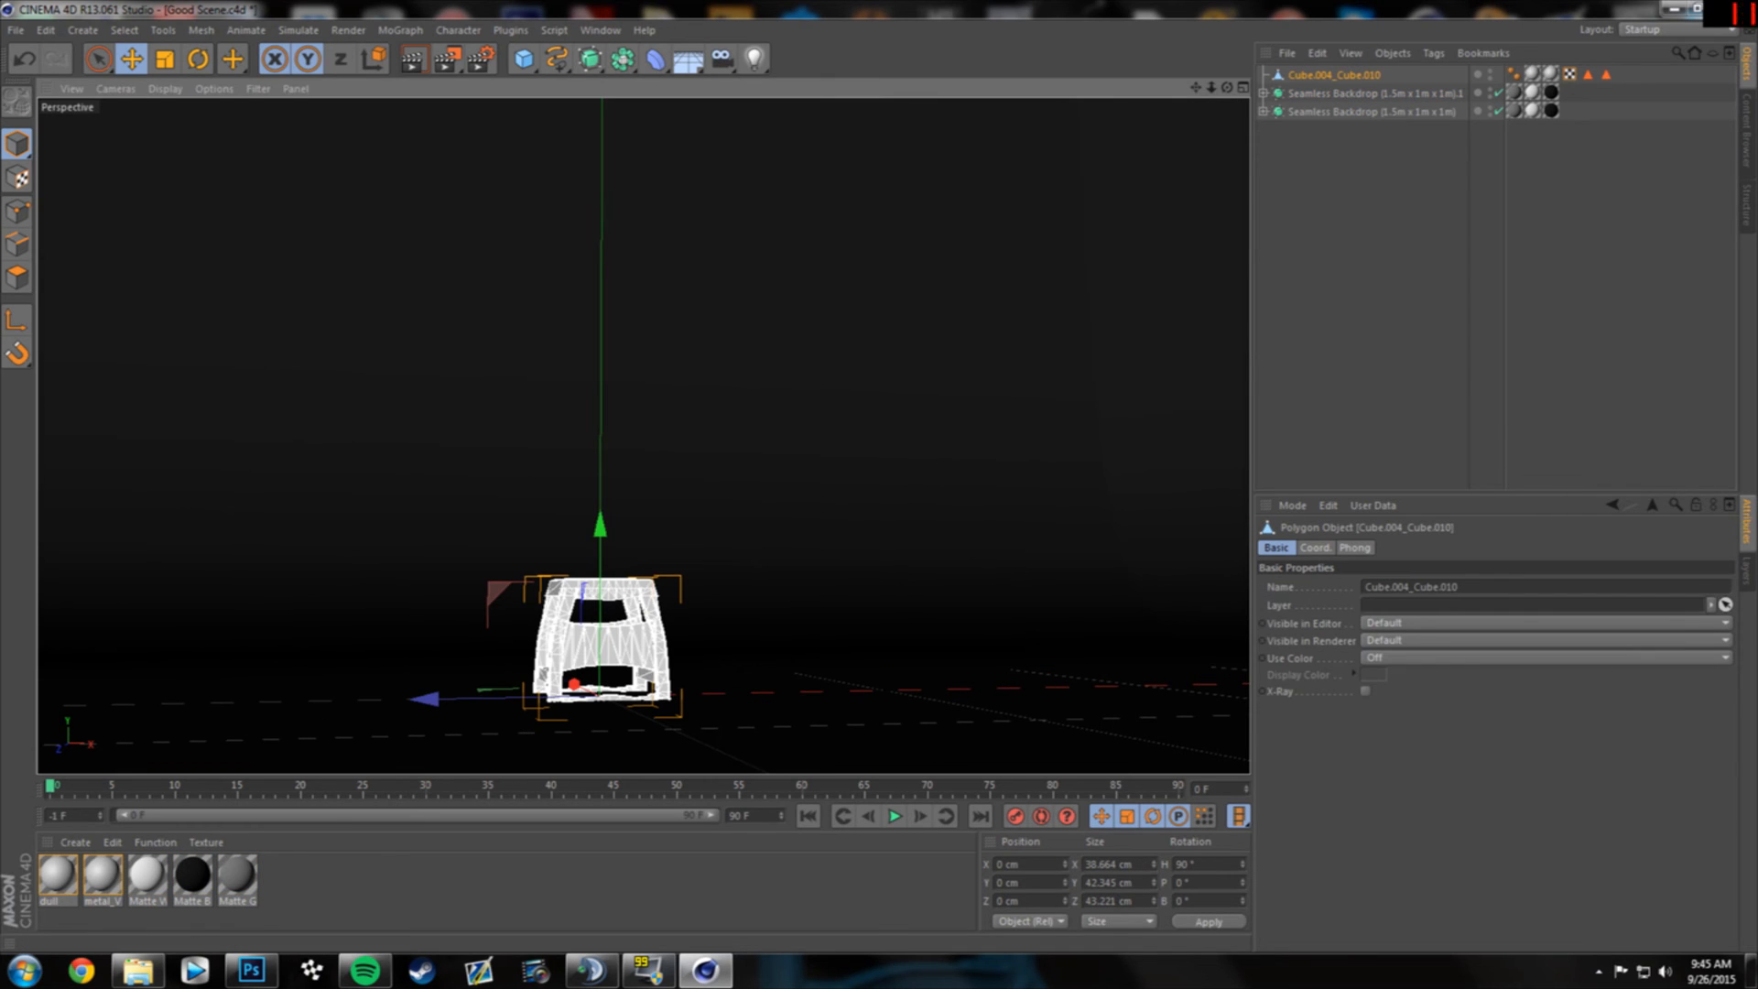
pyautogui.click(1002, 883)
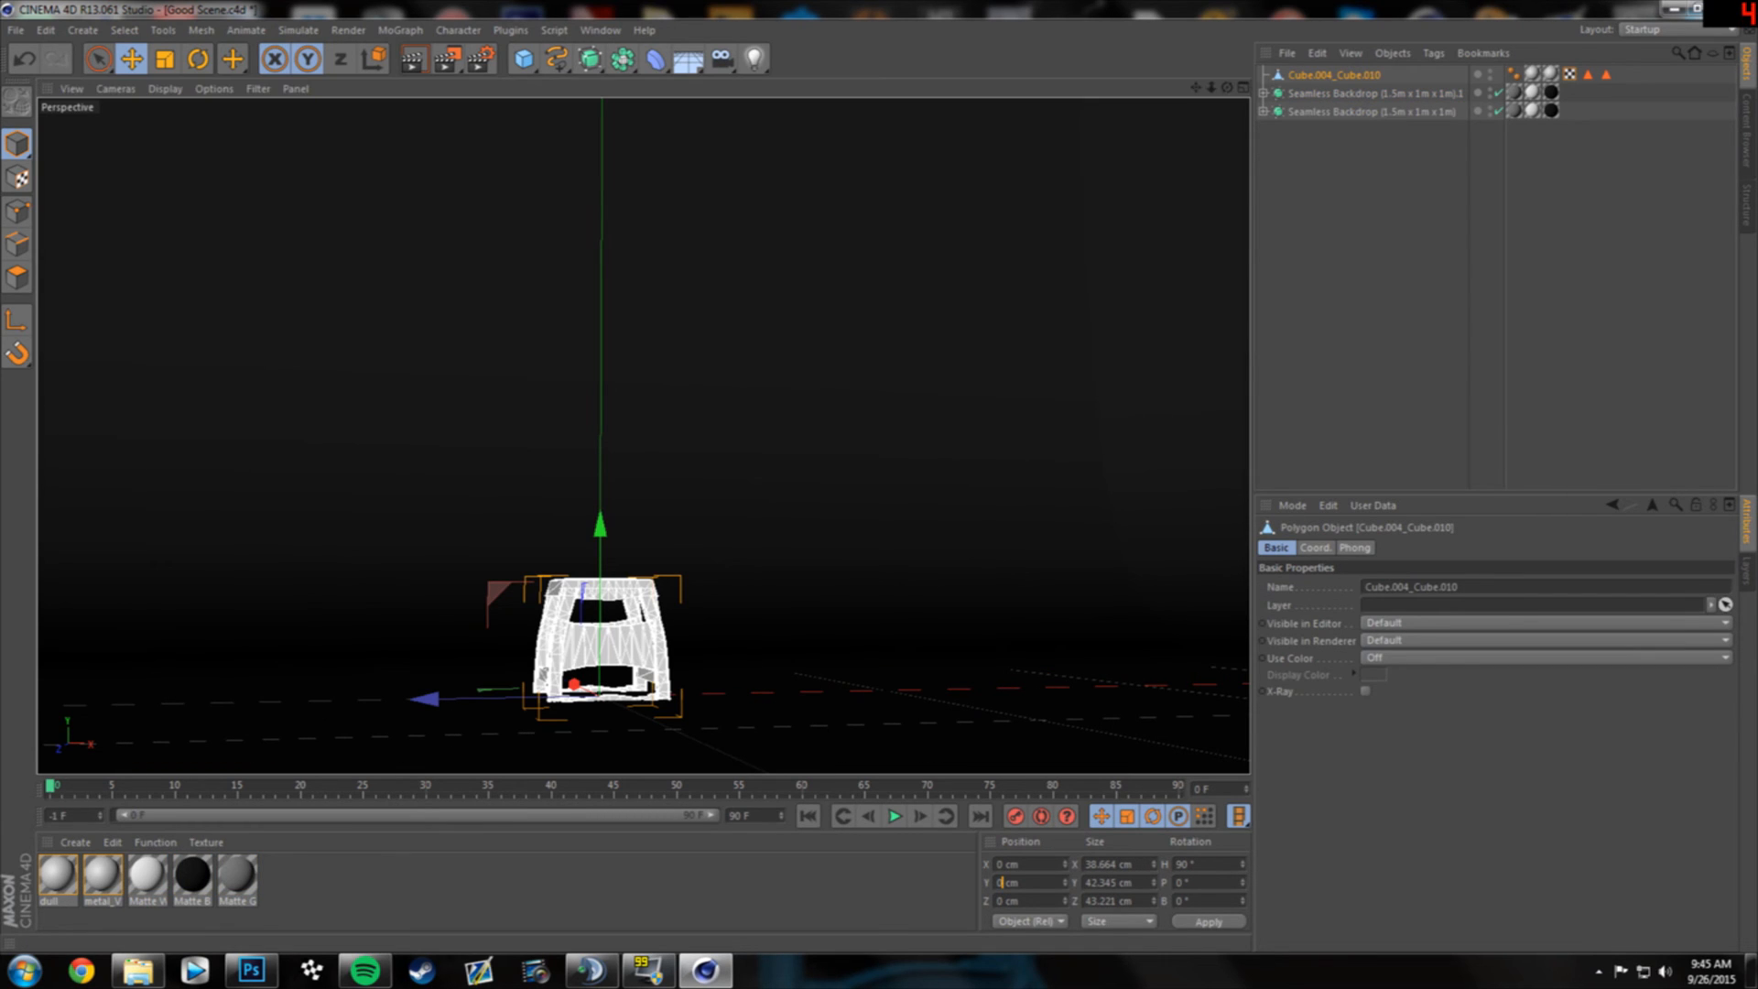
pyautogui.write('1.986')
pyautogui.press('Return')
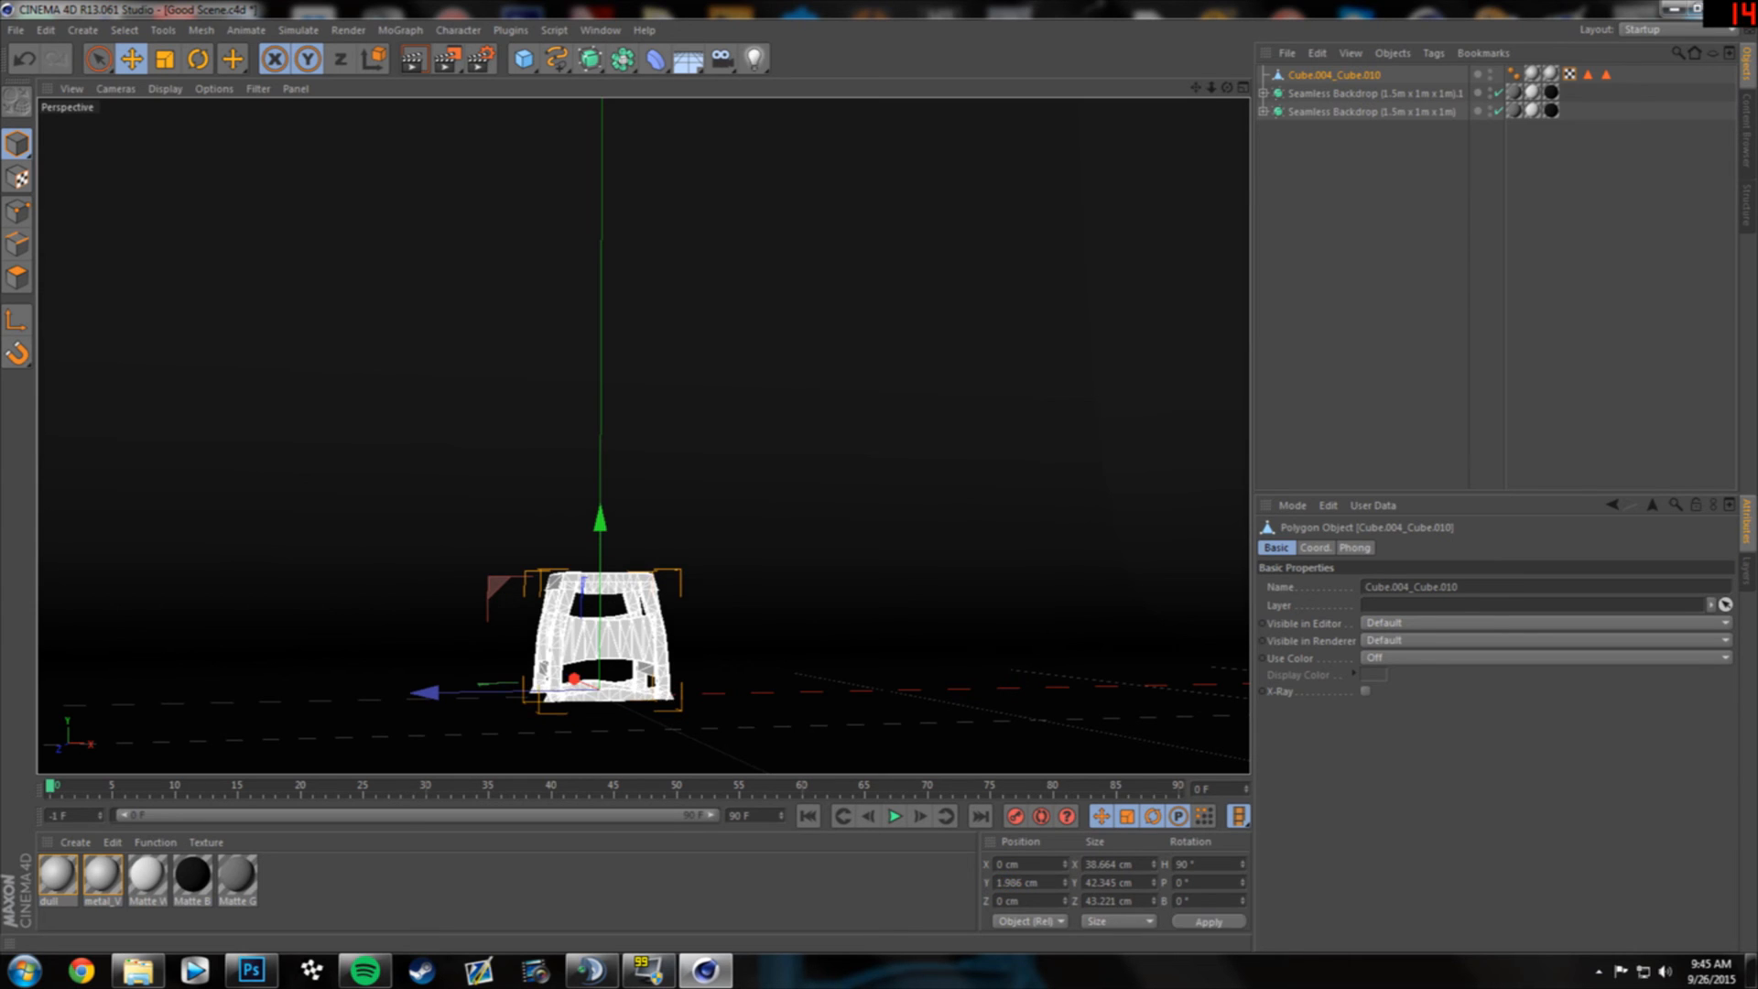
pyautogui.click(1150, 495)
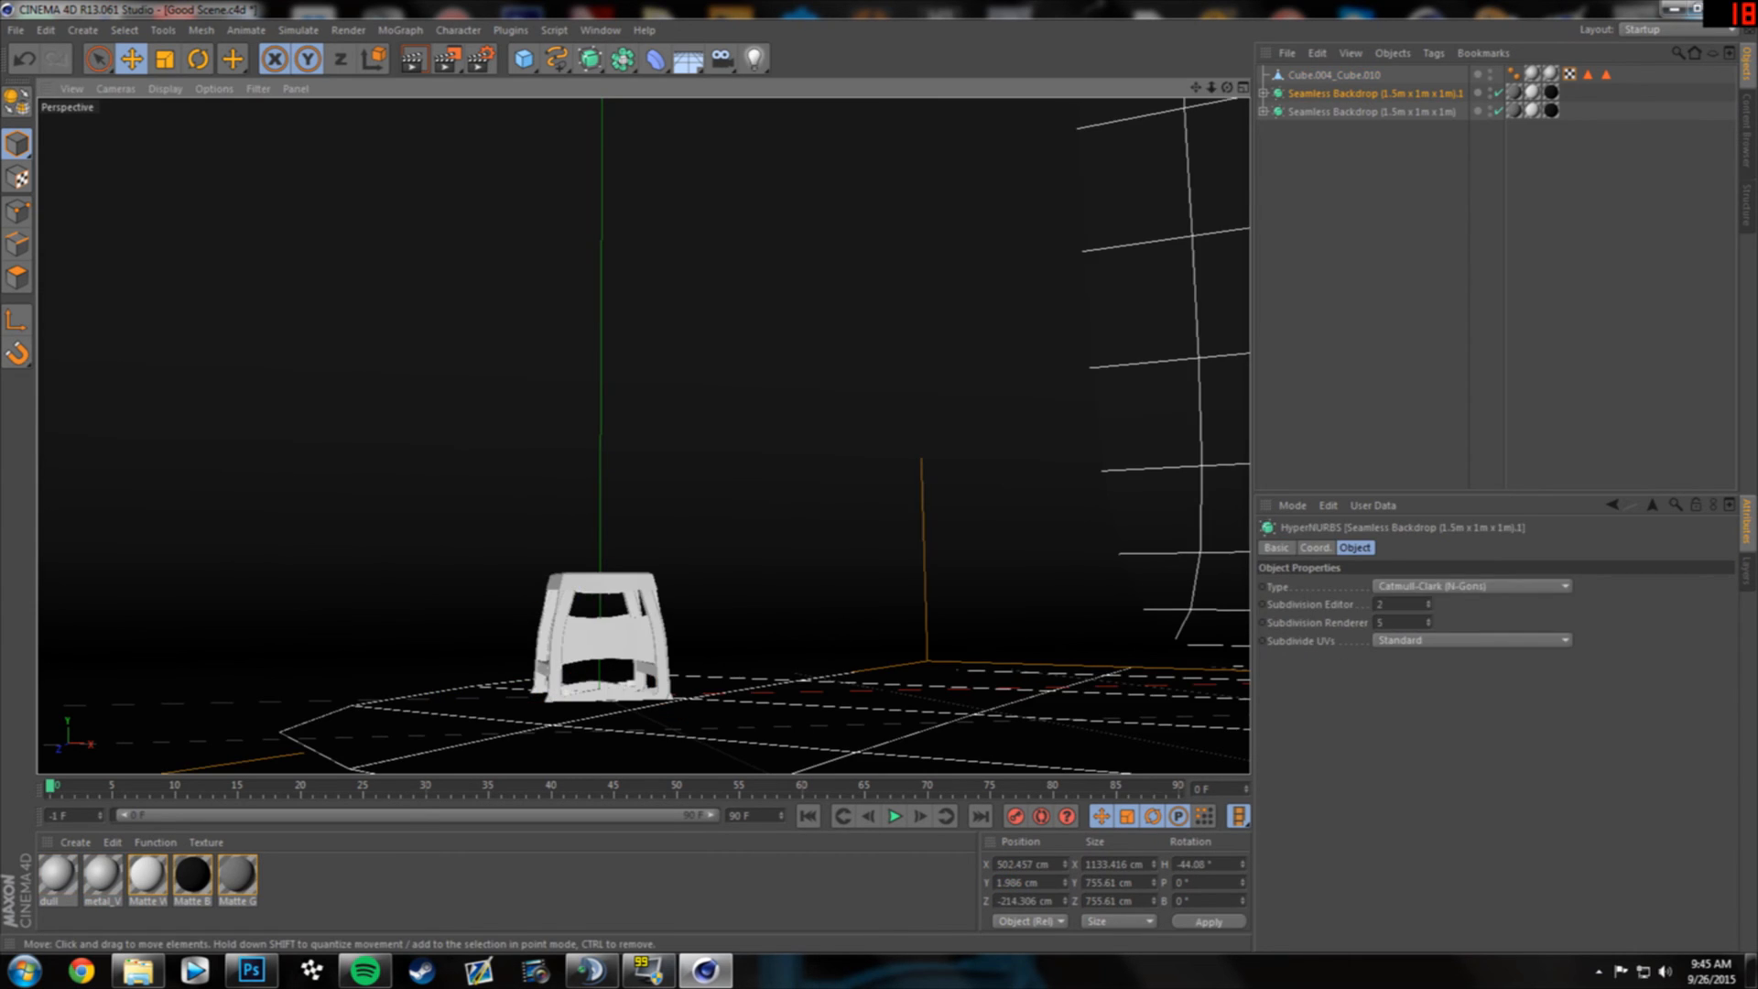
# - Using the orthographic views, move the stool to about Y 4.7 cm and Z -57 cm so it rests on the backdrop floor
pyautogui.click(604, 636)
pyautogui.middleClick(604, 637)
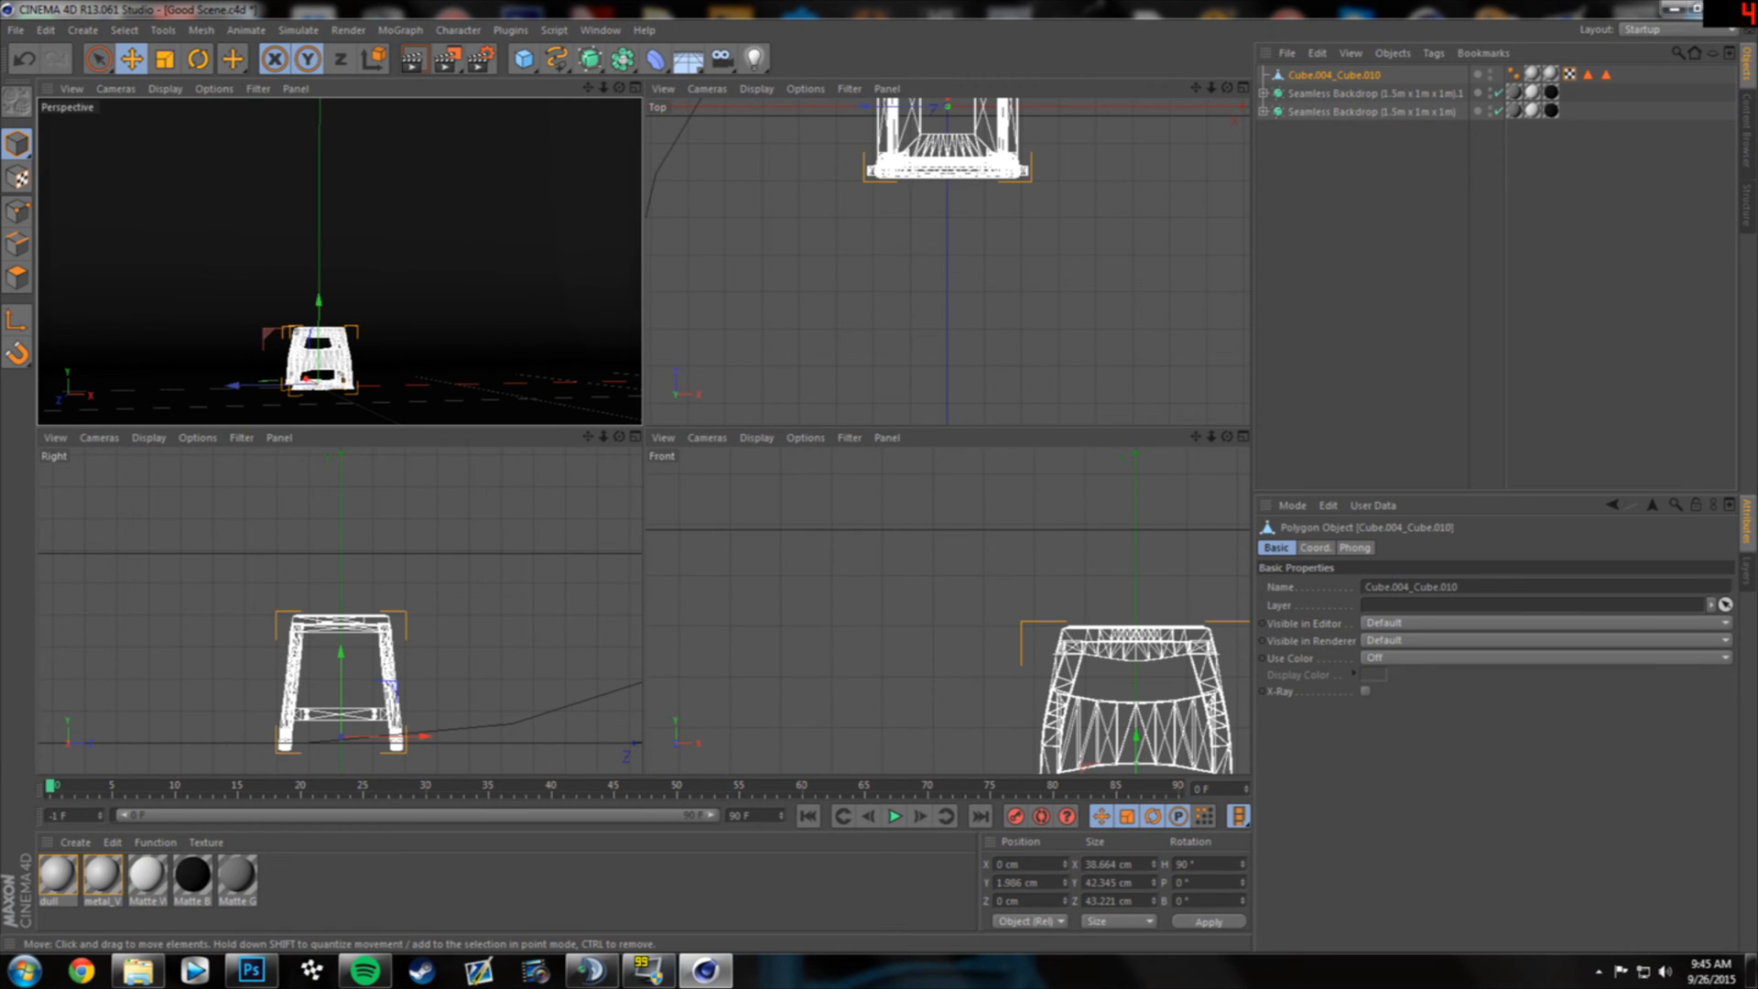
pyautogui.scroll(-4, 1055, 244)
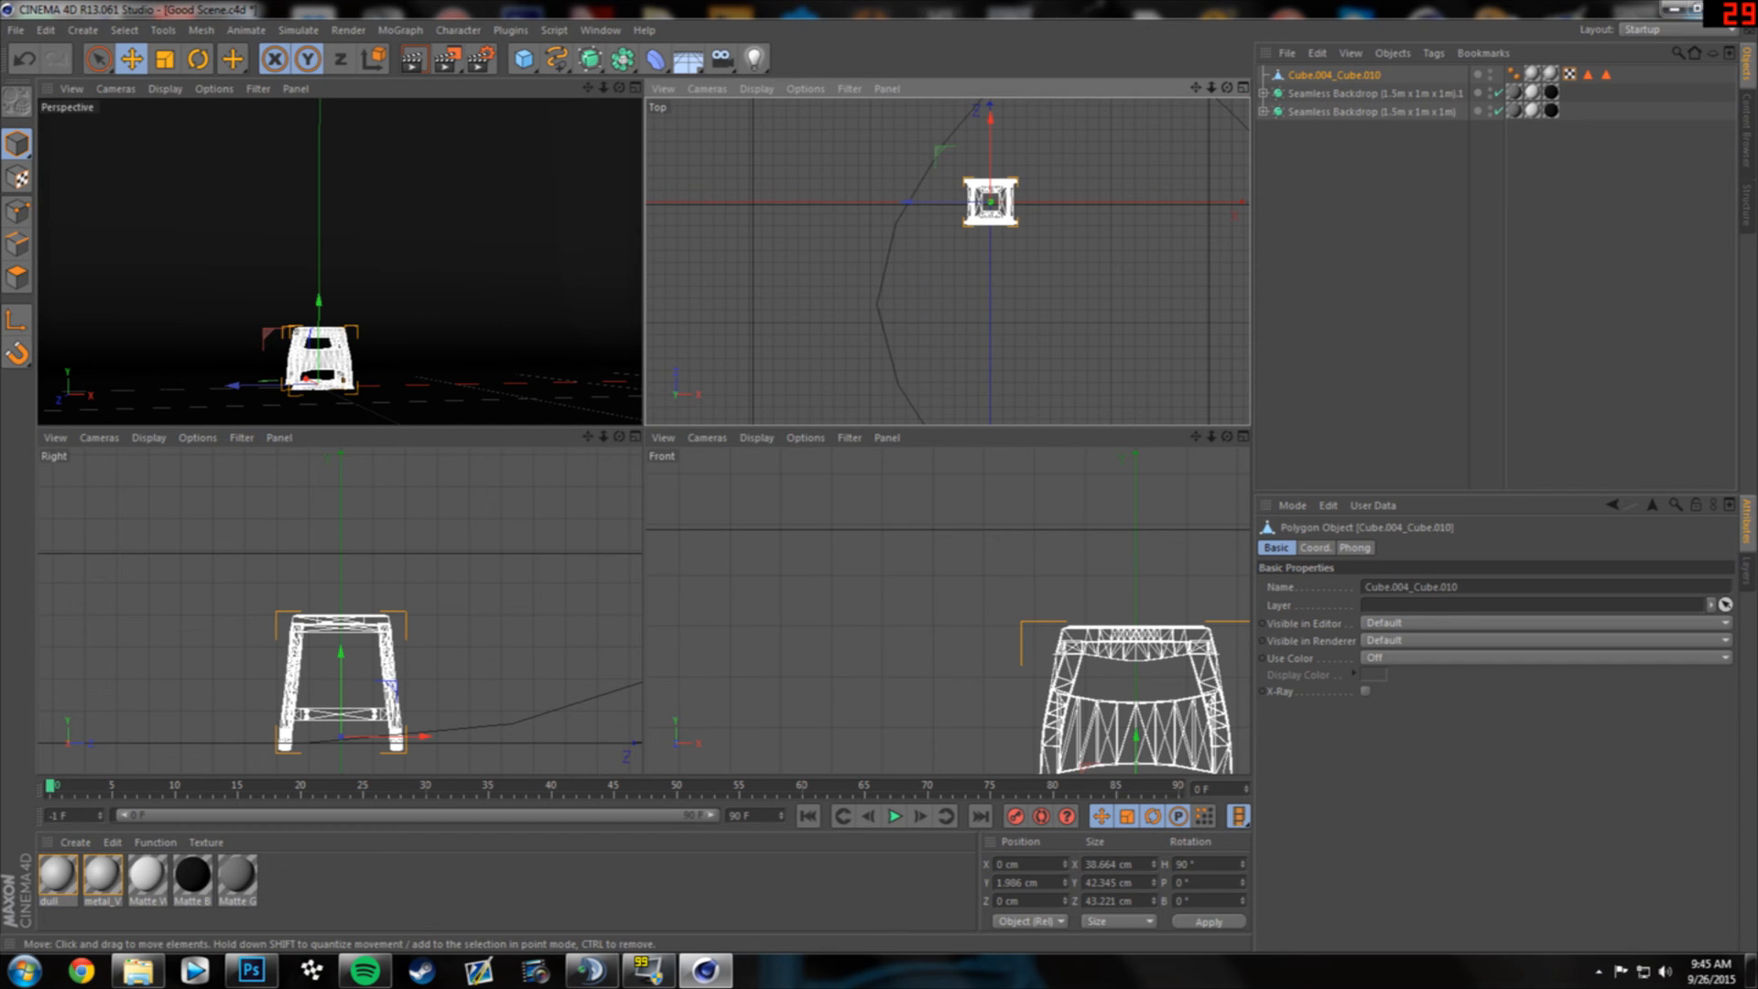
pyautogui.scroll(-5, 970, 649)
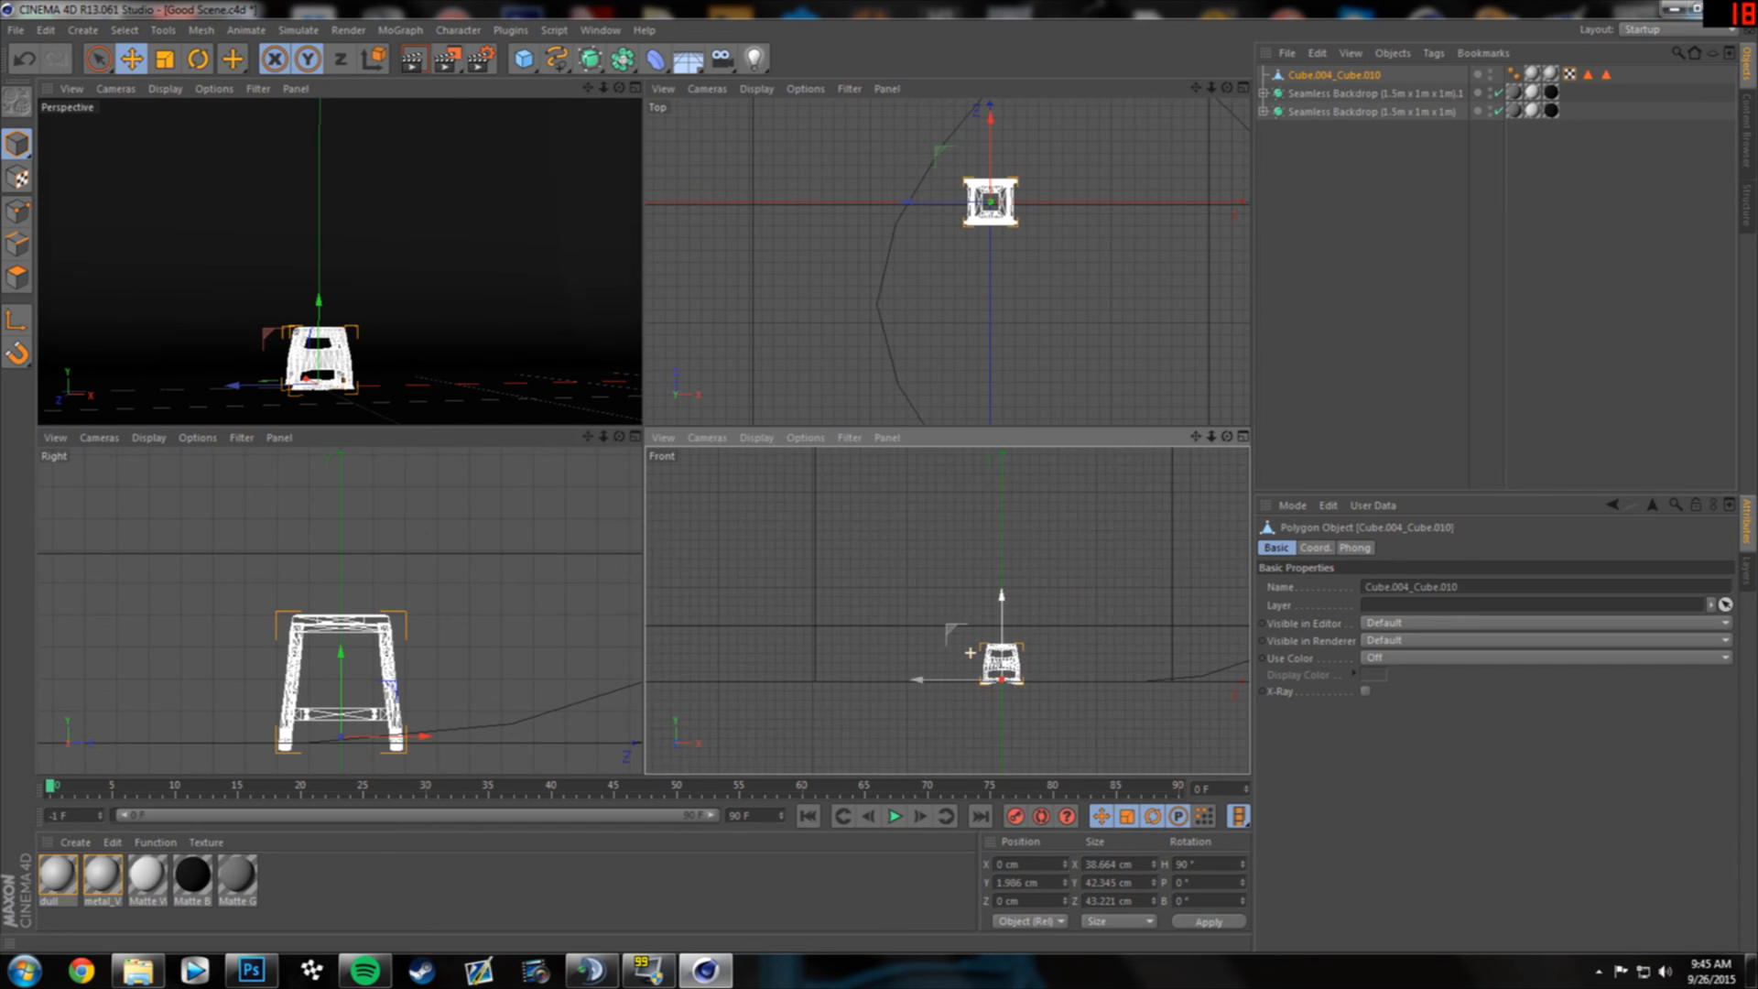
pyautogui.scroll(1, 971, 648)
pyautogui.scroll(-4, 348, 610)
pyautogui.scroll(5, 348, 609)
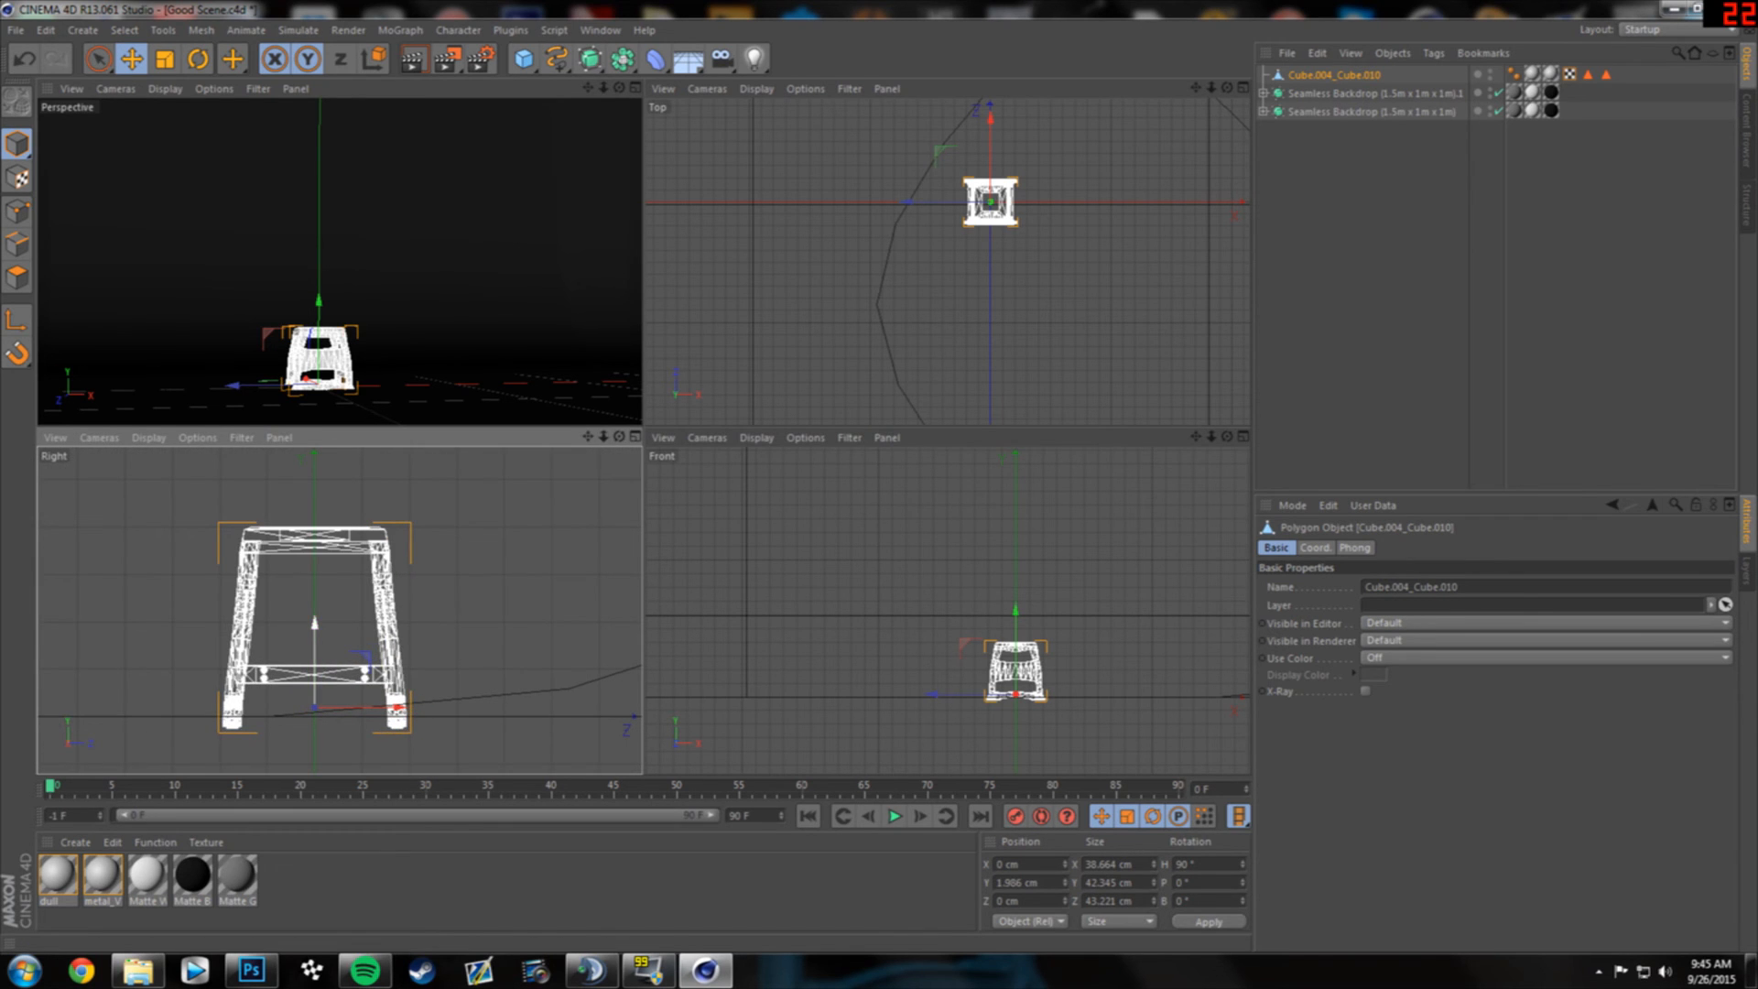
pyautogui.moveTo(315, 641); pyautogui.dragTo(315, 627)
pyautogui.moveTo(395, 694); pyautogui.dragTo(127, 695)
pyautogui.scroll(-10, 232, 595)
pyautogui.scroll(6, 231, 595)
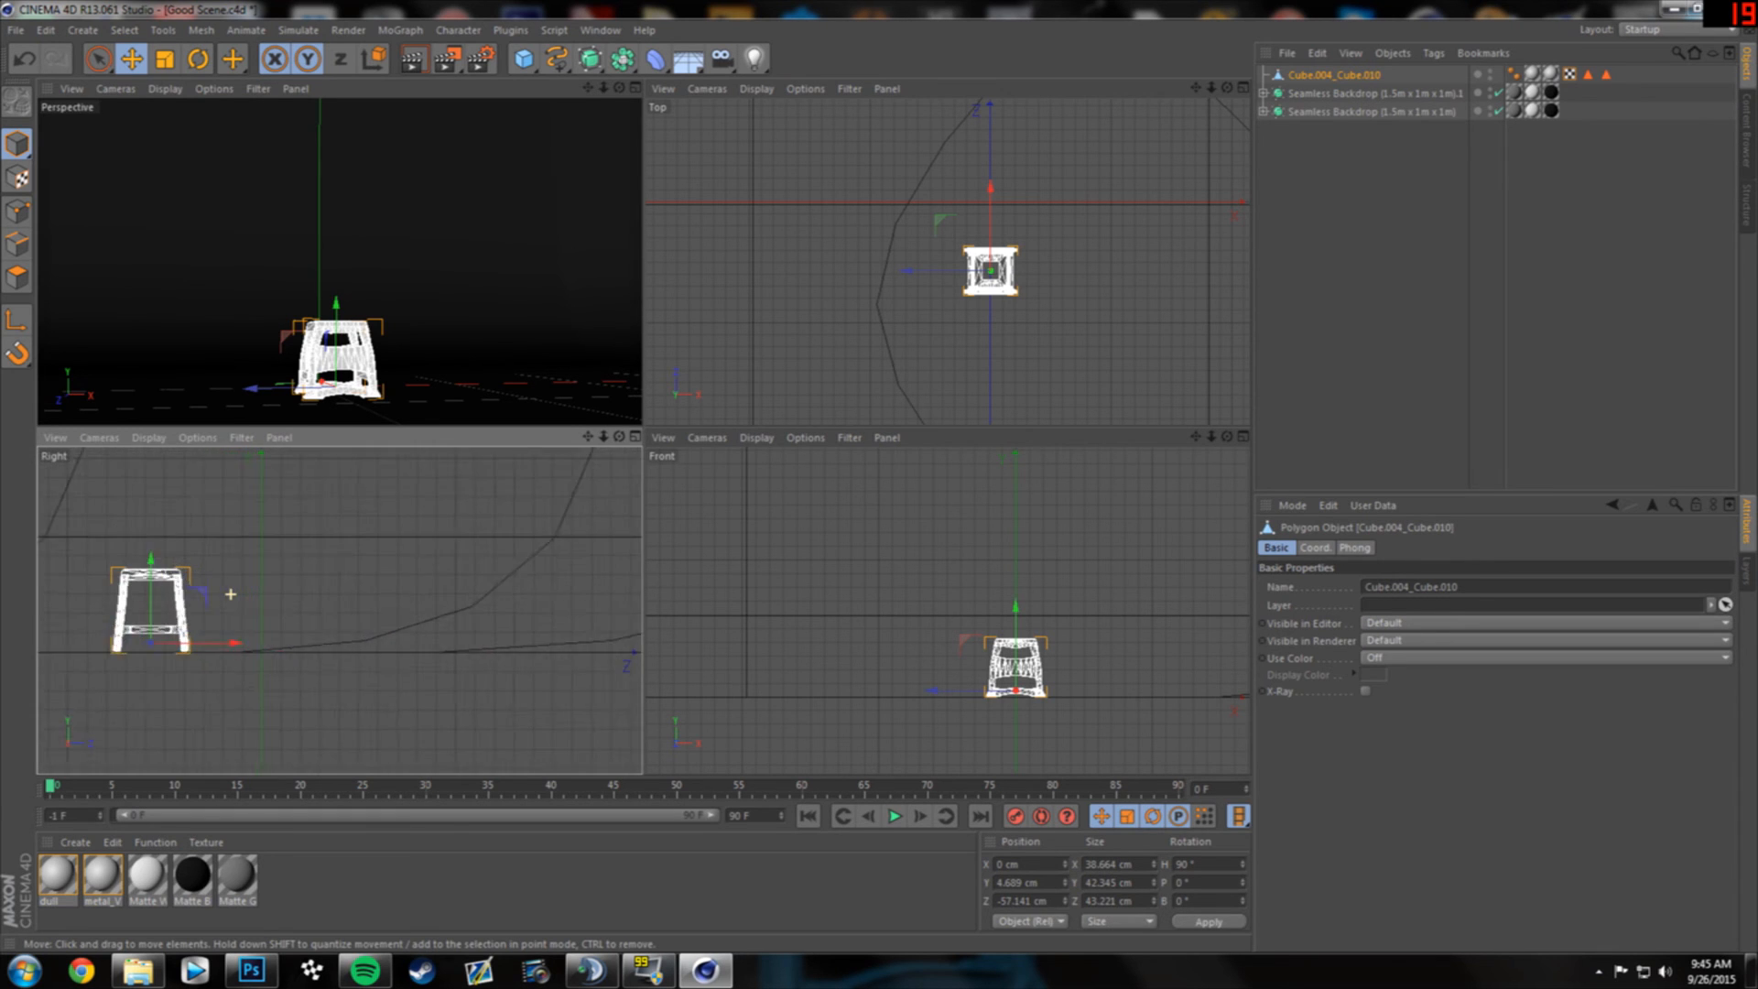
# - Check the stool's placement on the backdrop in the perspective and orthographic views, and clear the selection
pyautogui.scroll(3, 230, 594)
pyautogui.scroll(-3, 231, 594)
pyautogui.scroll(-6, 938, 661)
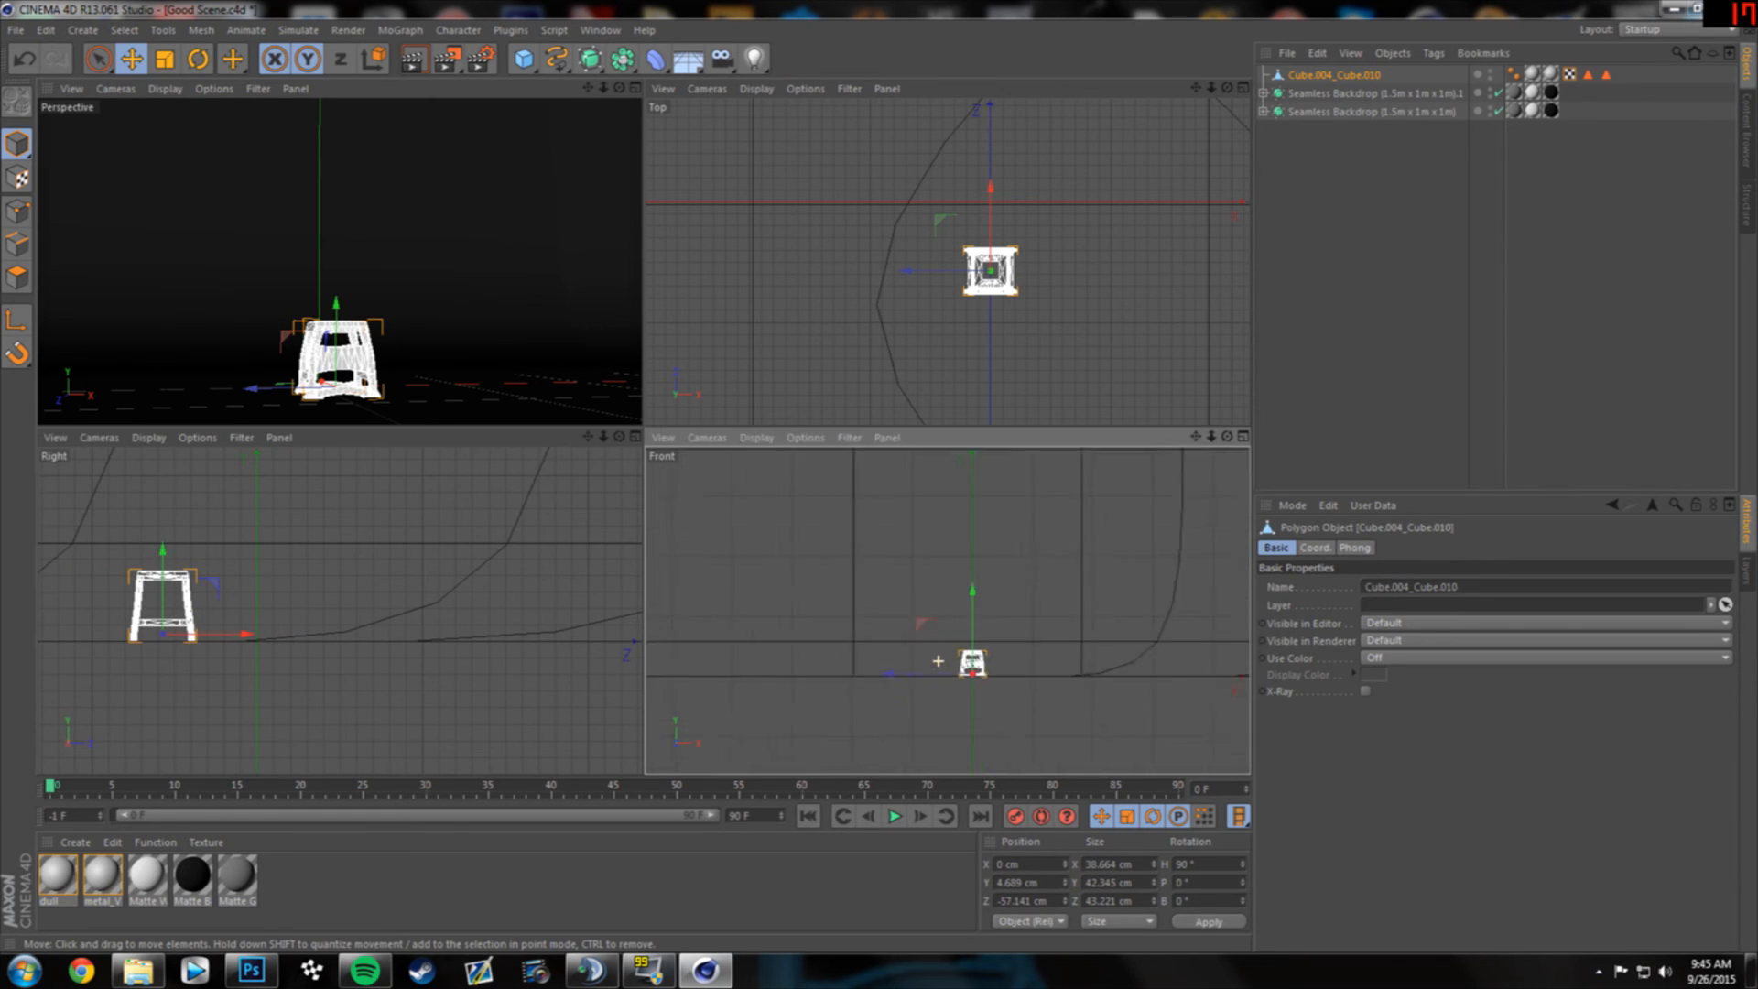
pyautogui.scroll(5, 939, 661)
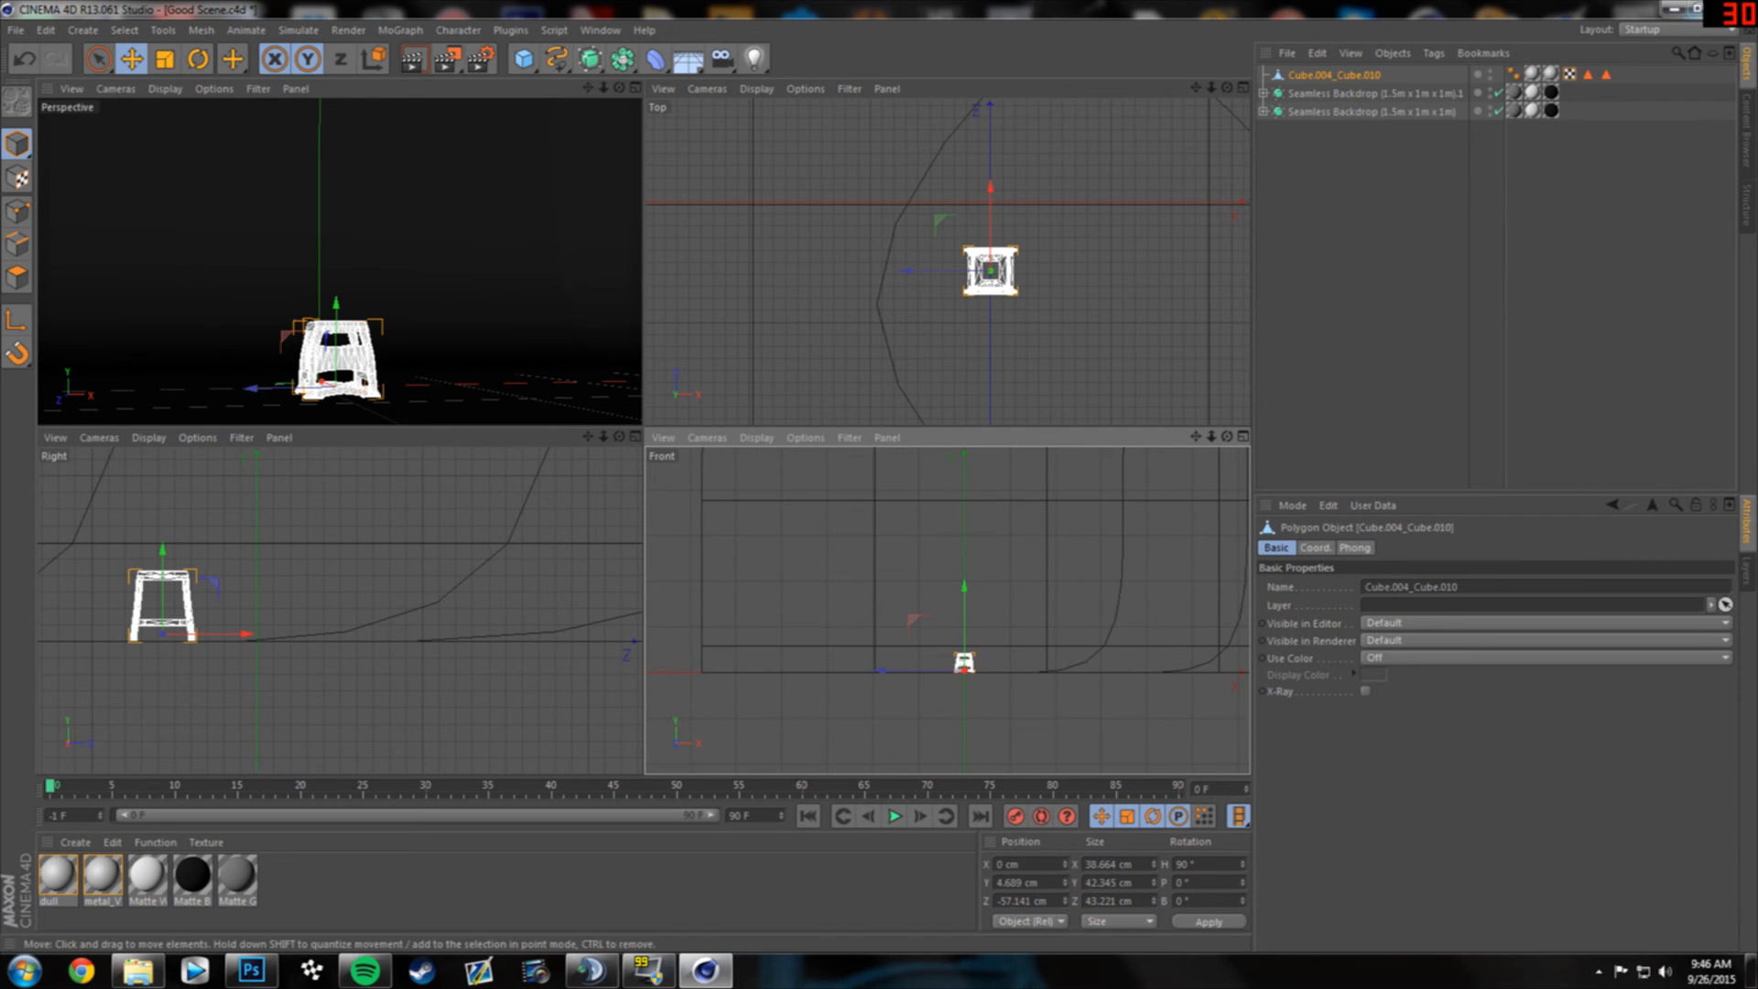
pyautogui.press('F1')
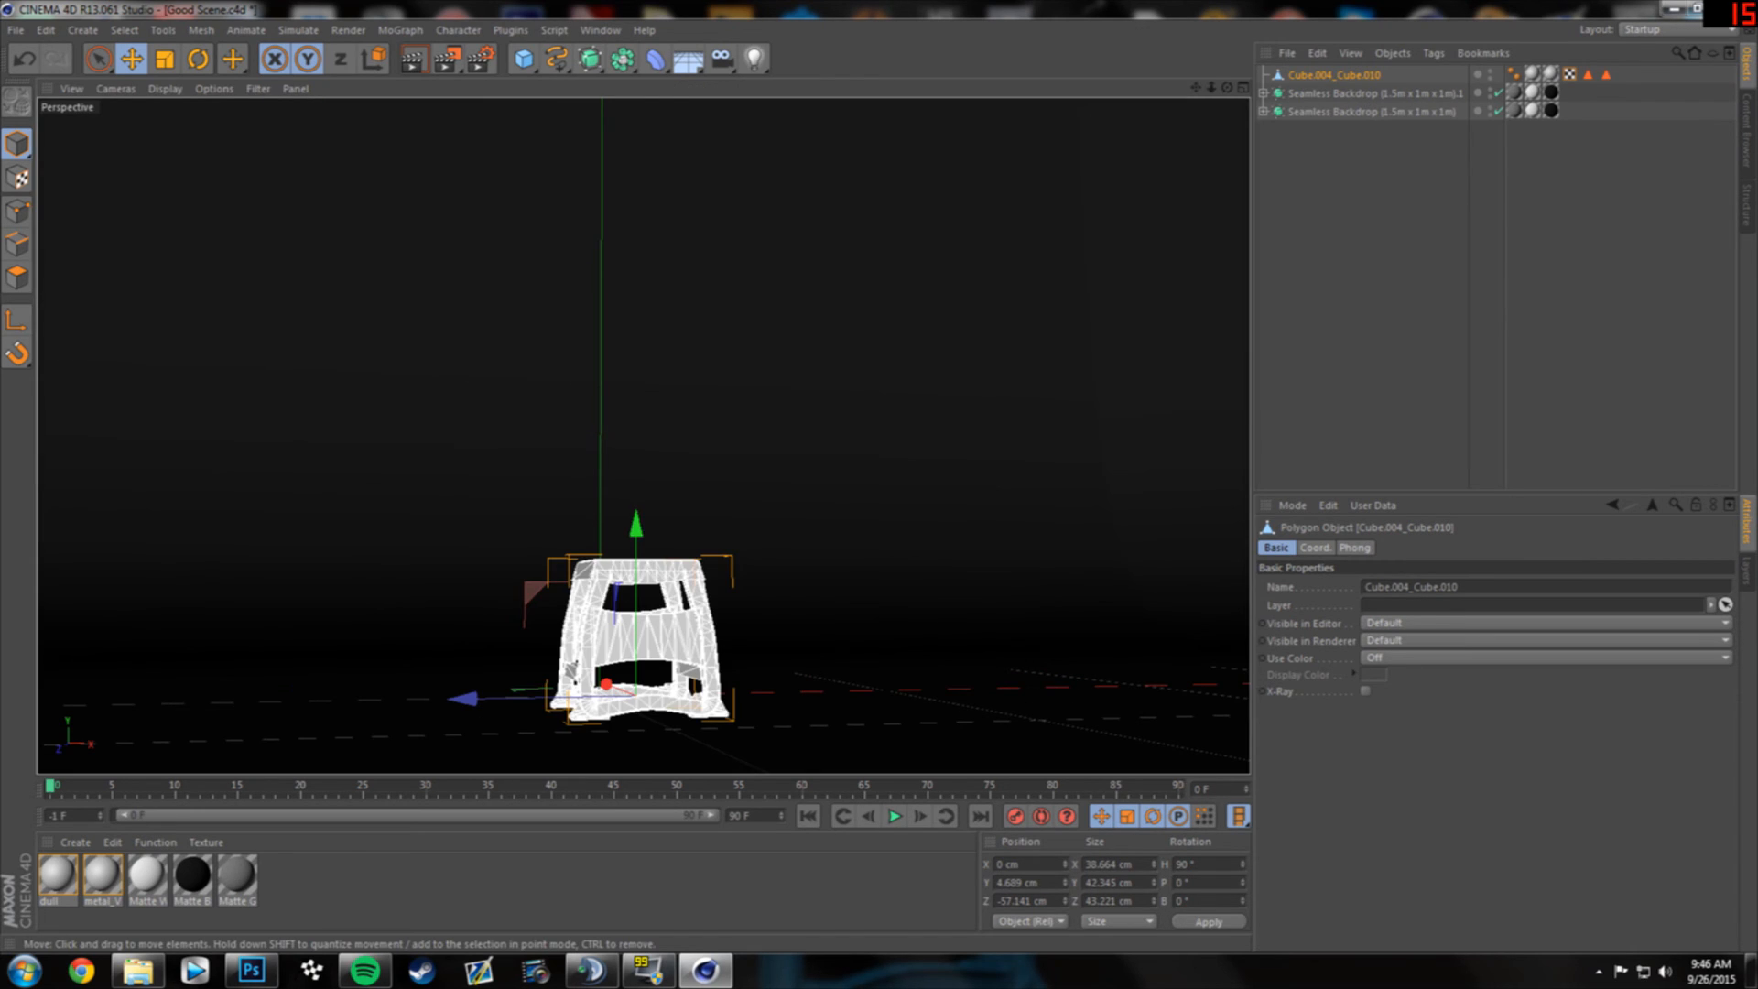
pyautogui.press('F5')
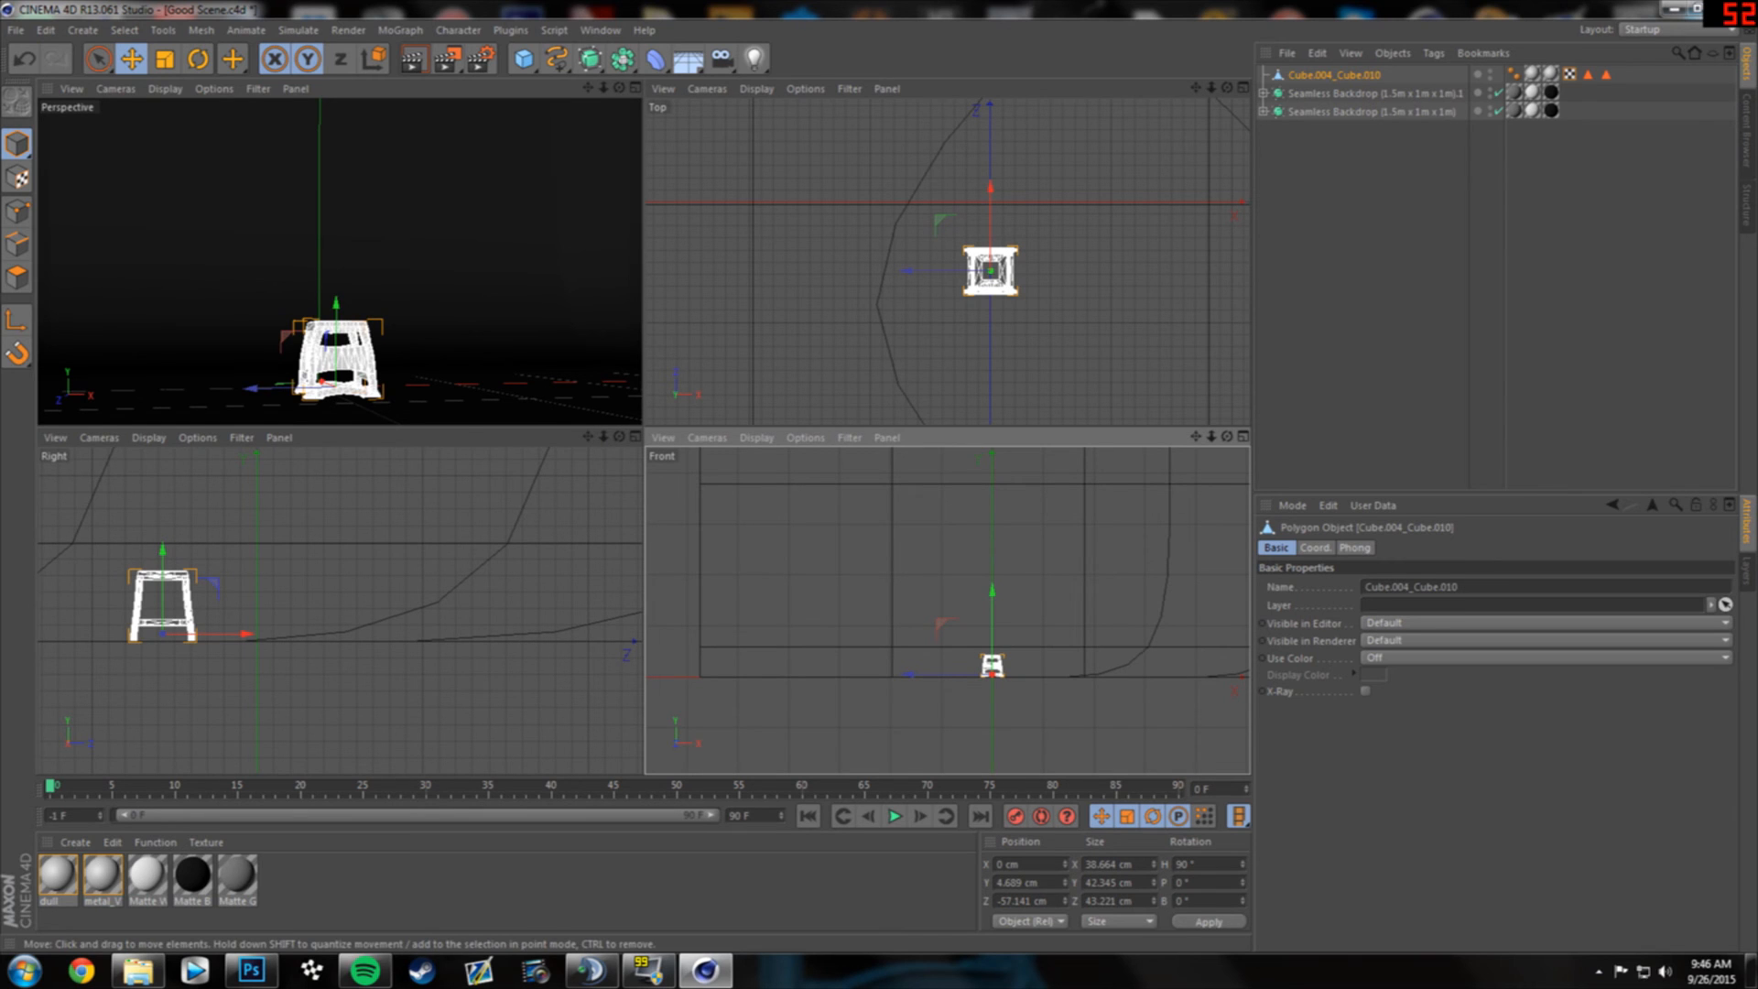
pyautogui.press('F1')
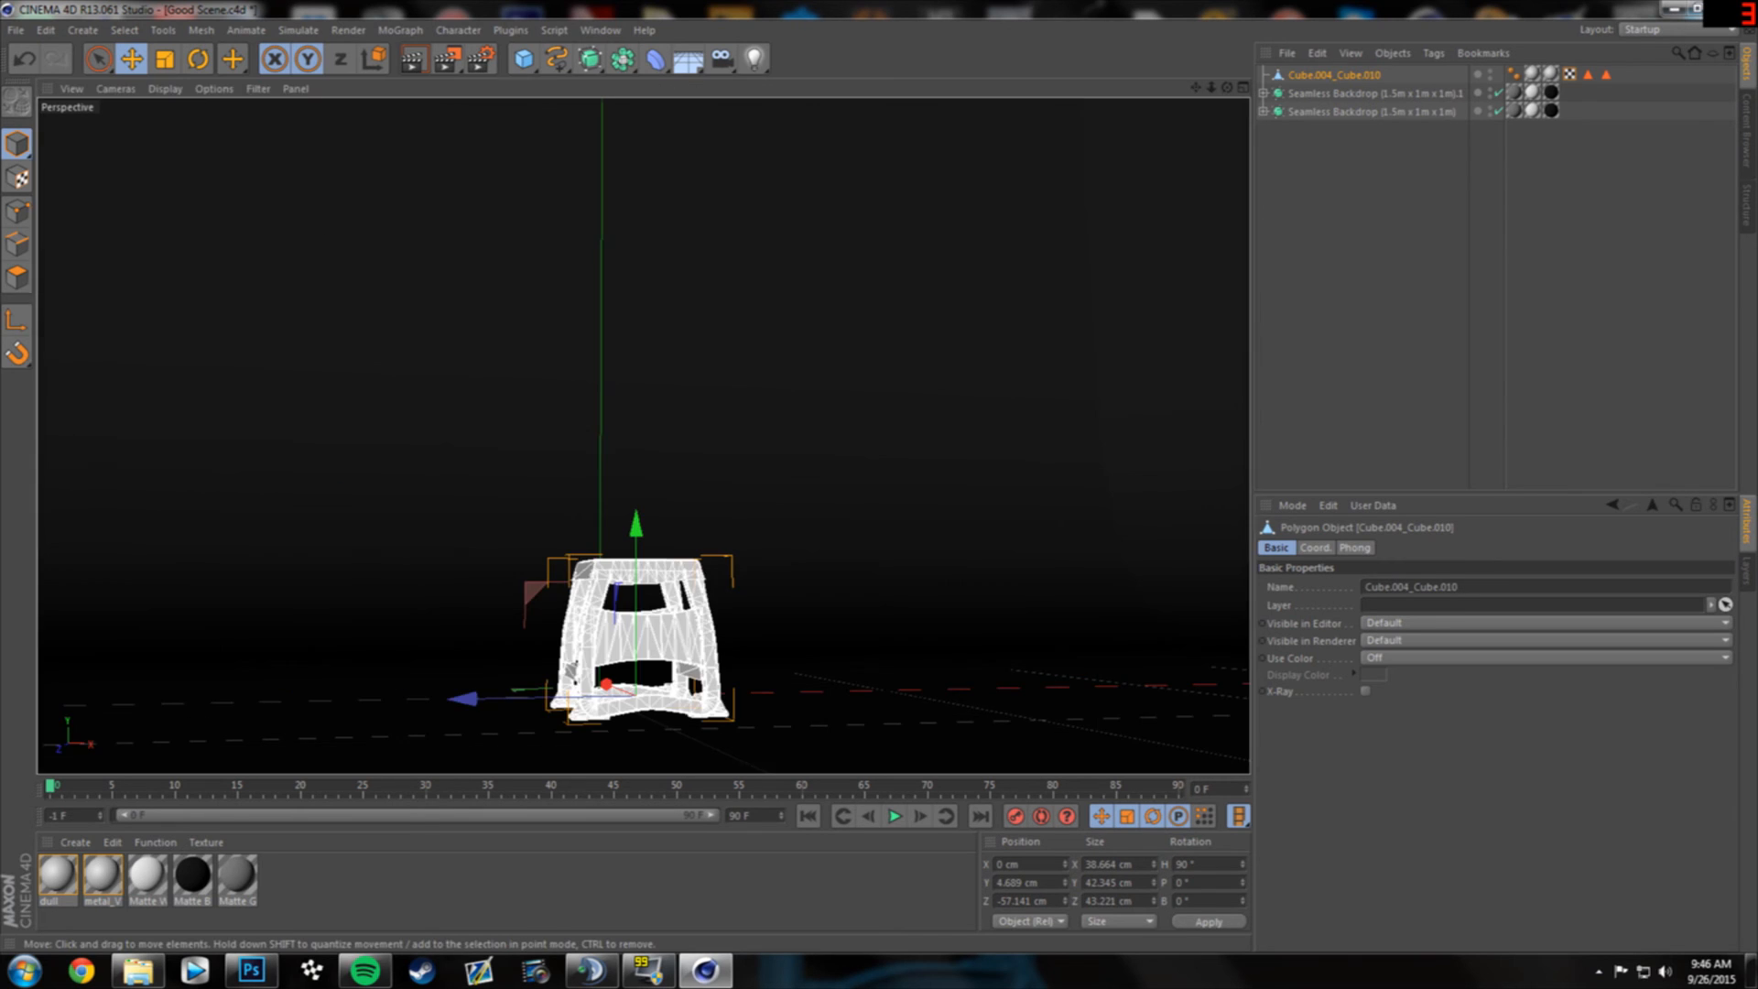
pyautogui.press('F5')
pyautogui.press('F3')
pyautogui.press('F5')
pyautogui.press('F2')
pyautogui.press('F5')
pyautogui.press('F4')
pyautogui.press('F5')
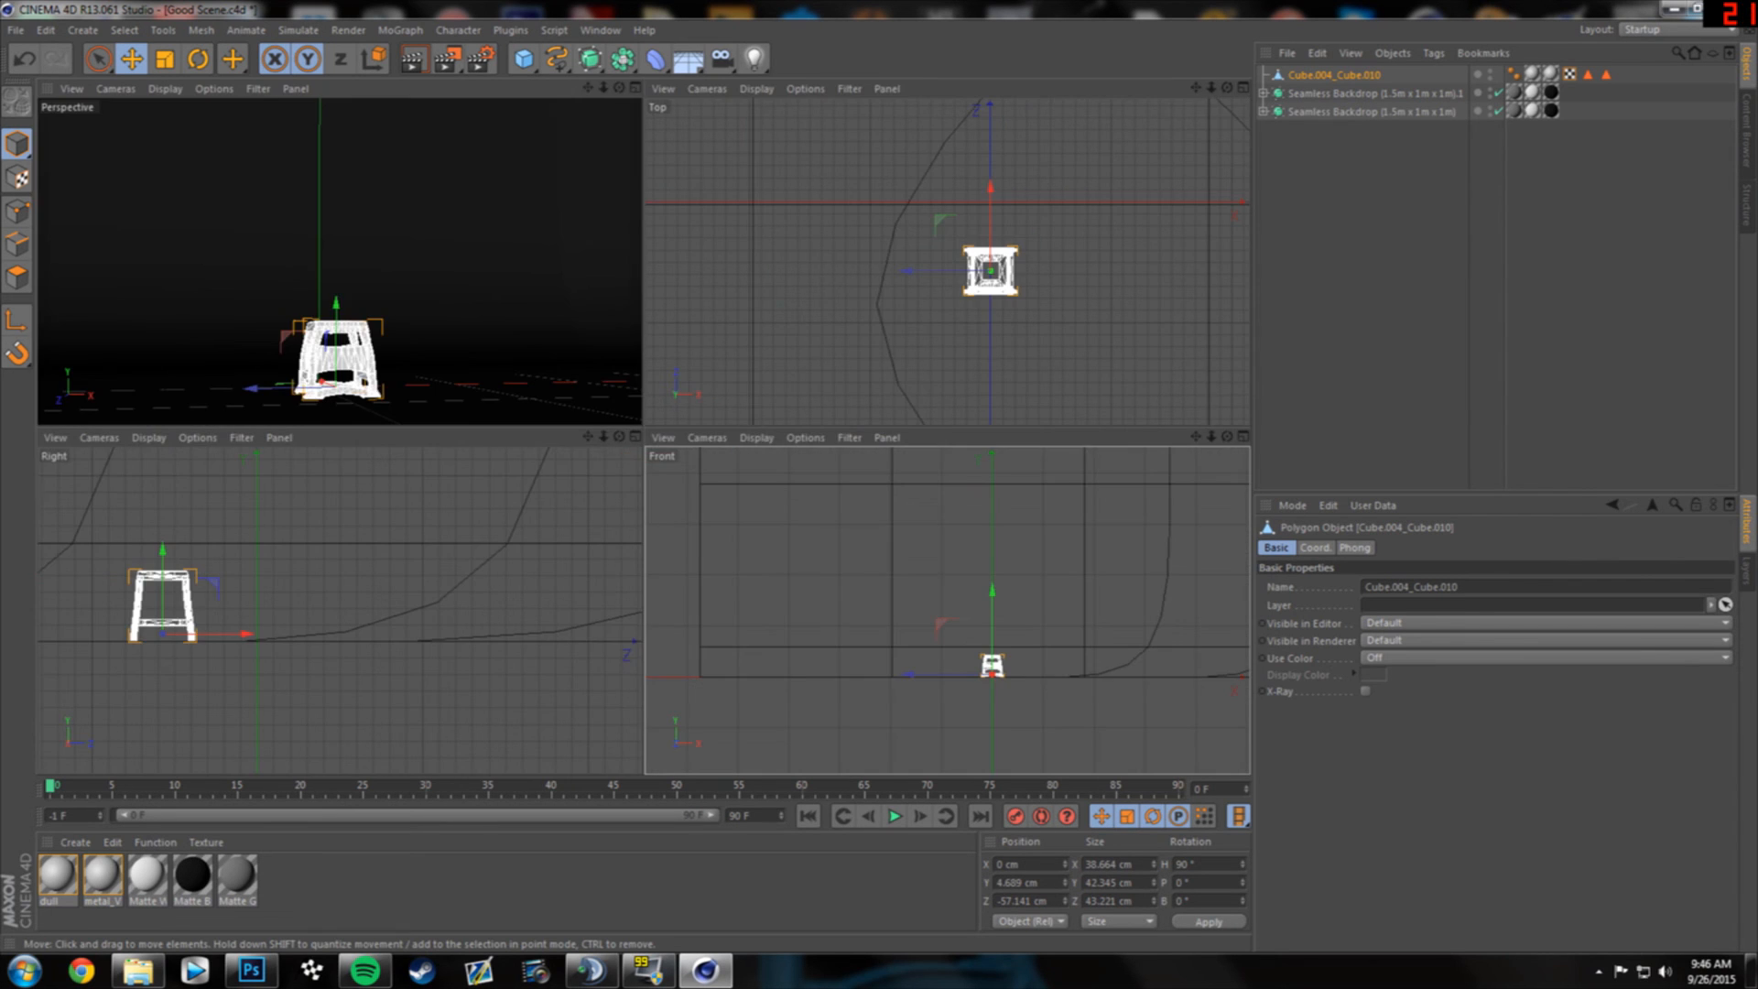
pyautogui.press('F1')
pyautogui.scroll(-4, 608, 586)
pyautogui.scroll(5, 607, 586)
pyautogui.scroll(-6, 608, 586)
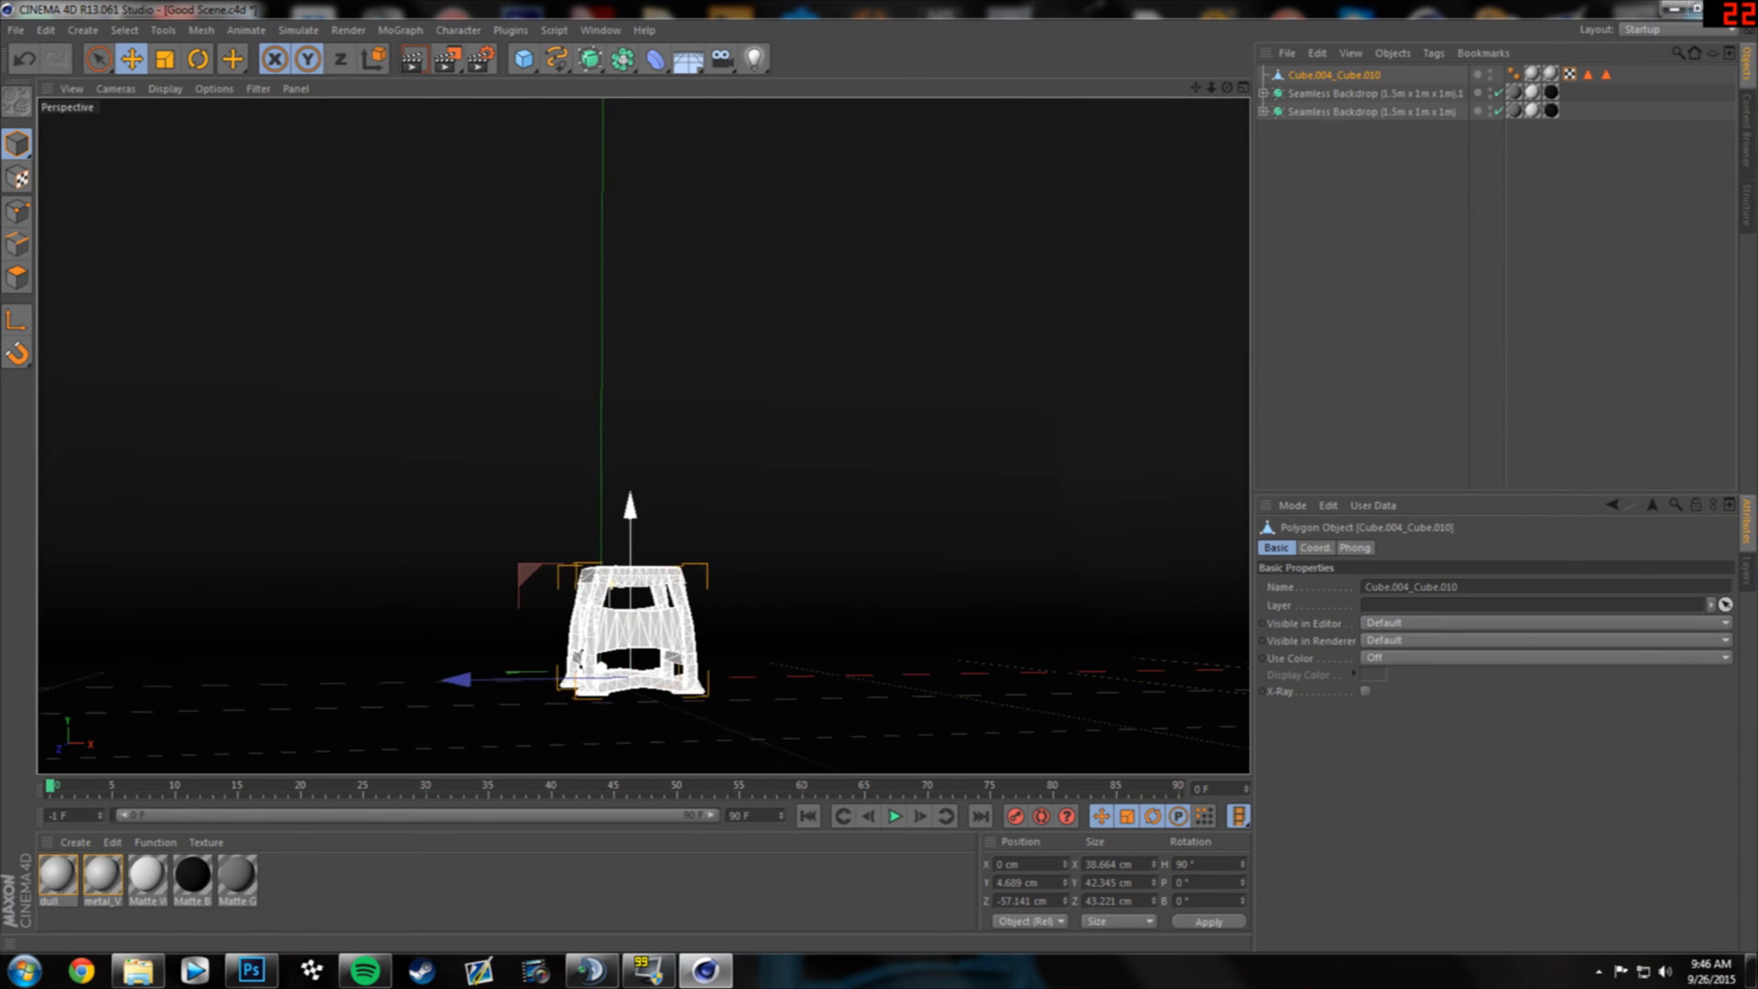
pyautogui.click(567, 888)
pyautogui.click(1373, 274)
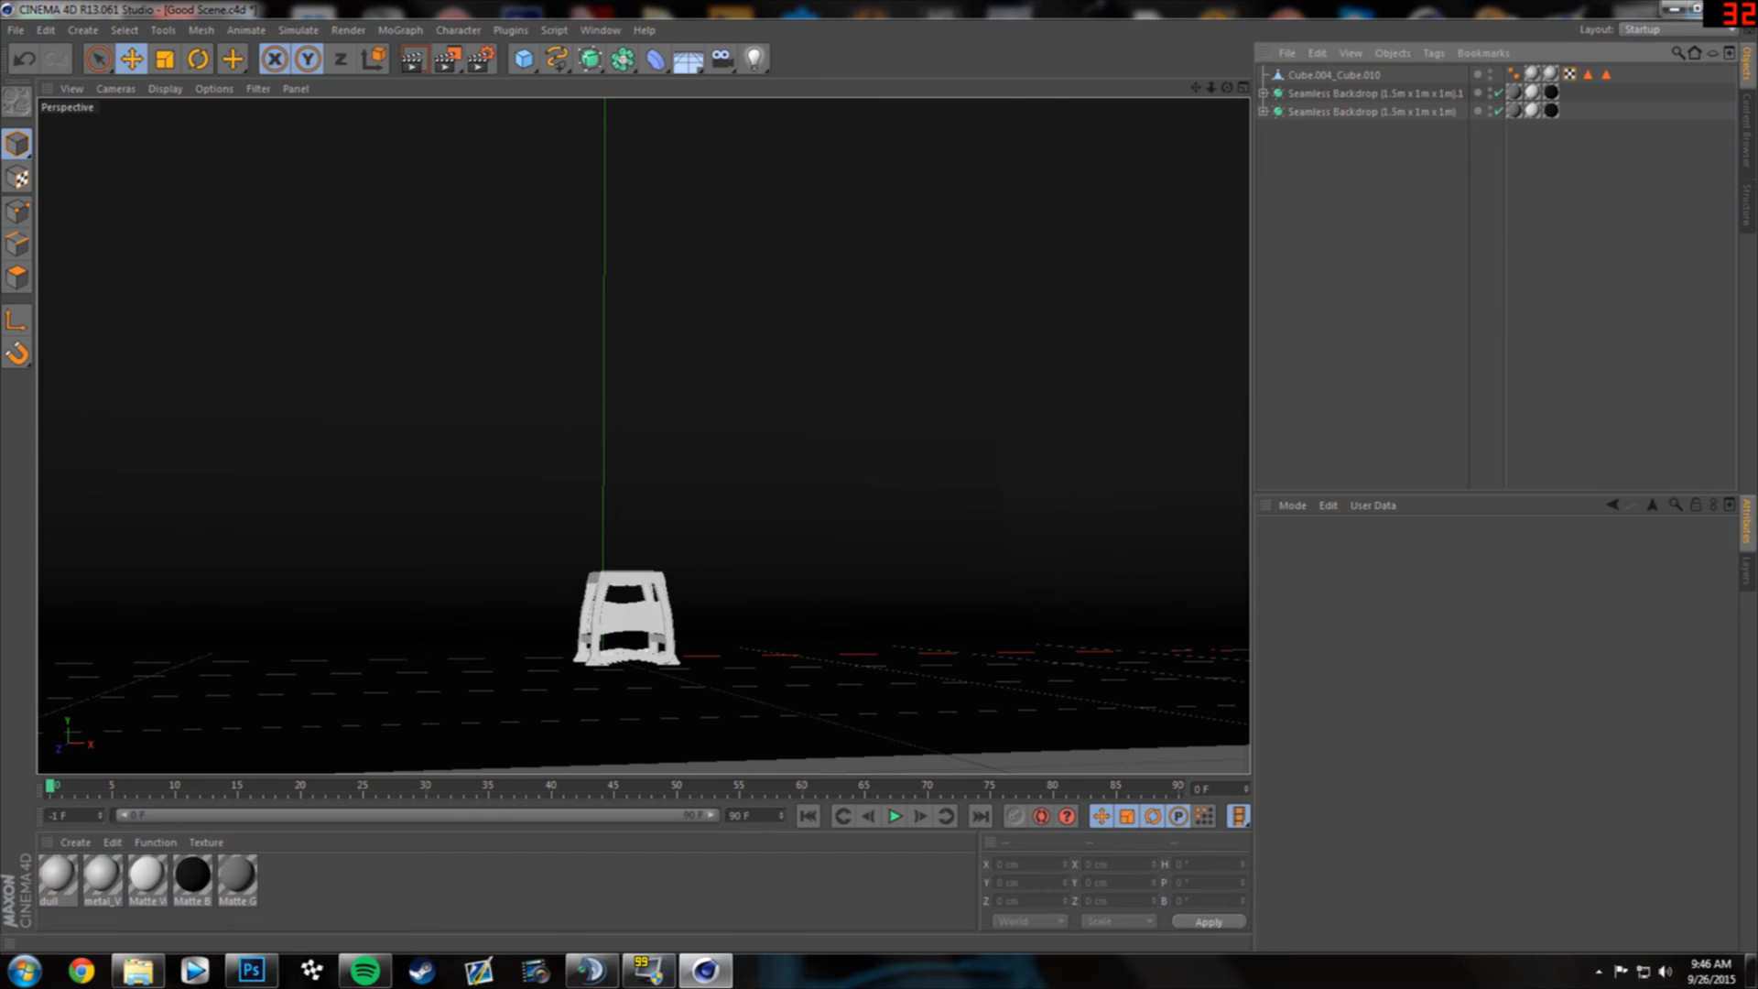
pyautogui.click(15, 29)
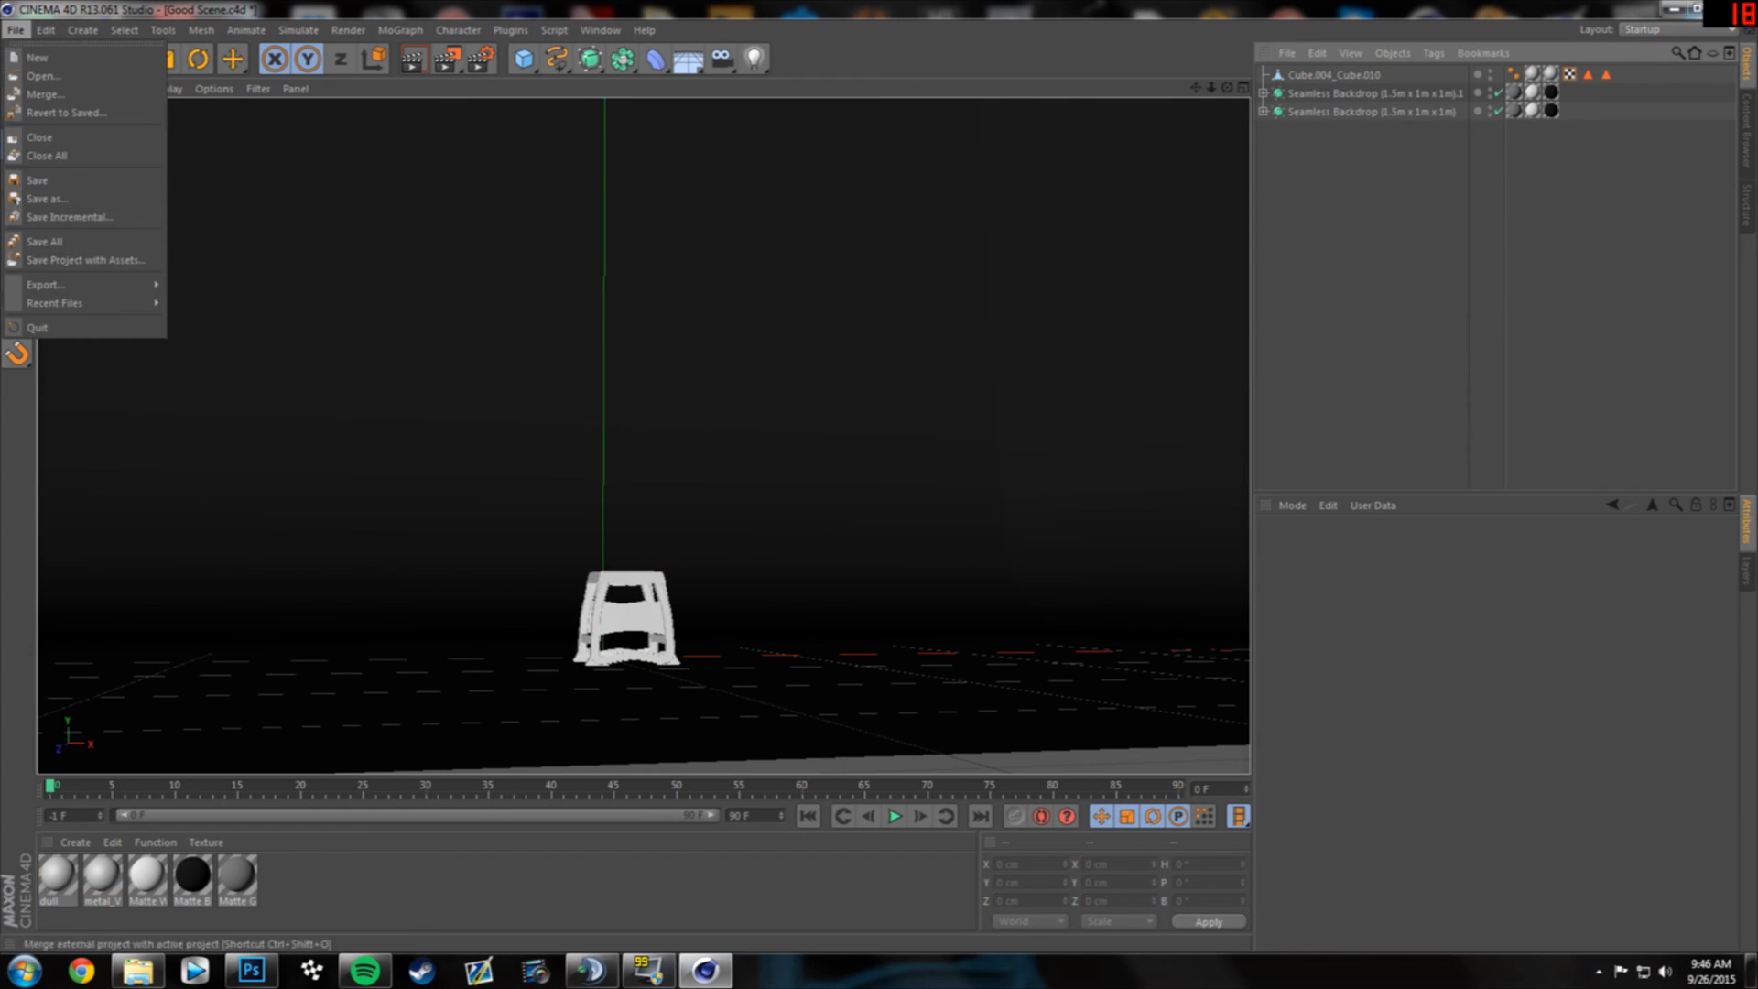
pyautogui.click(42, 76)
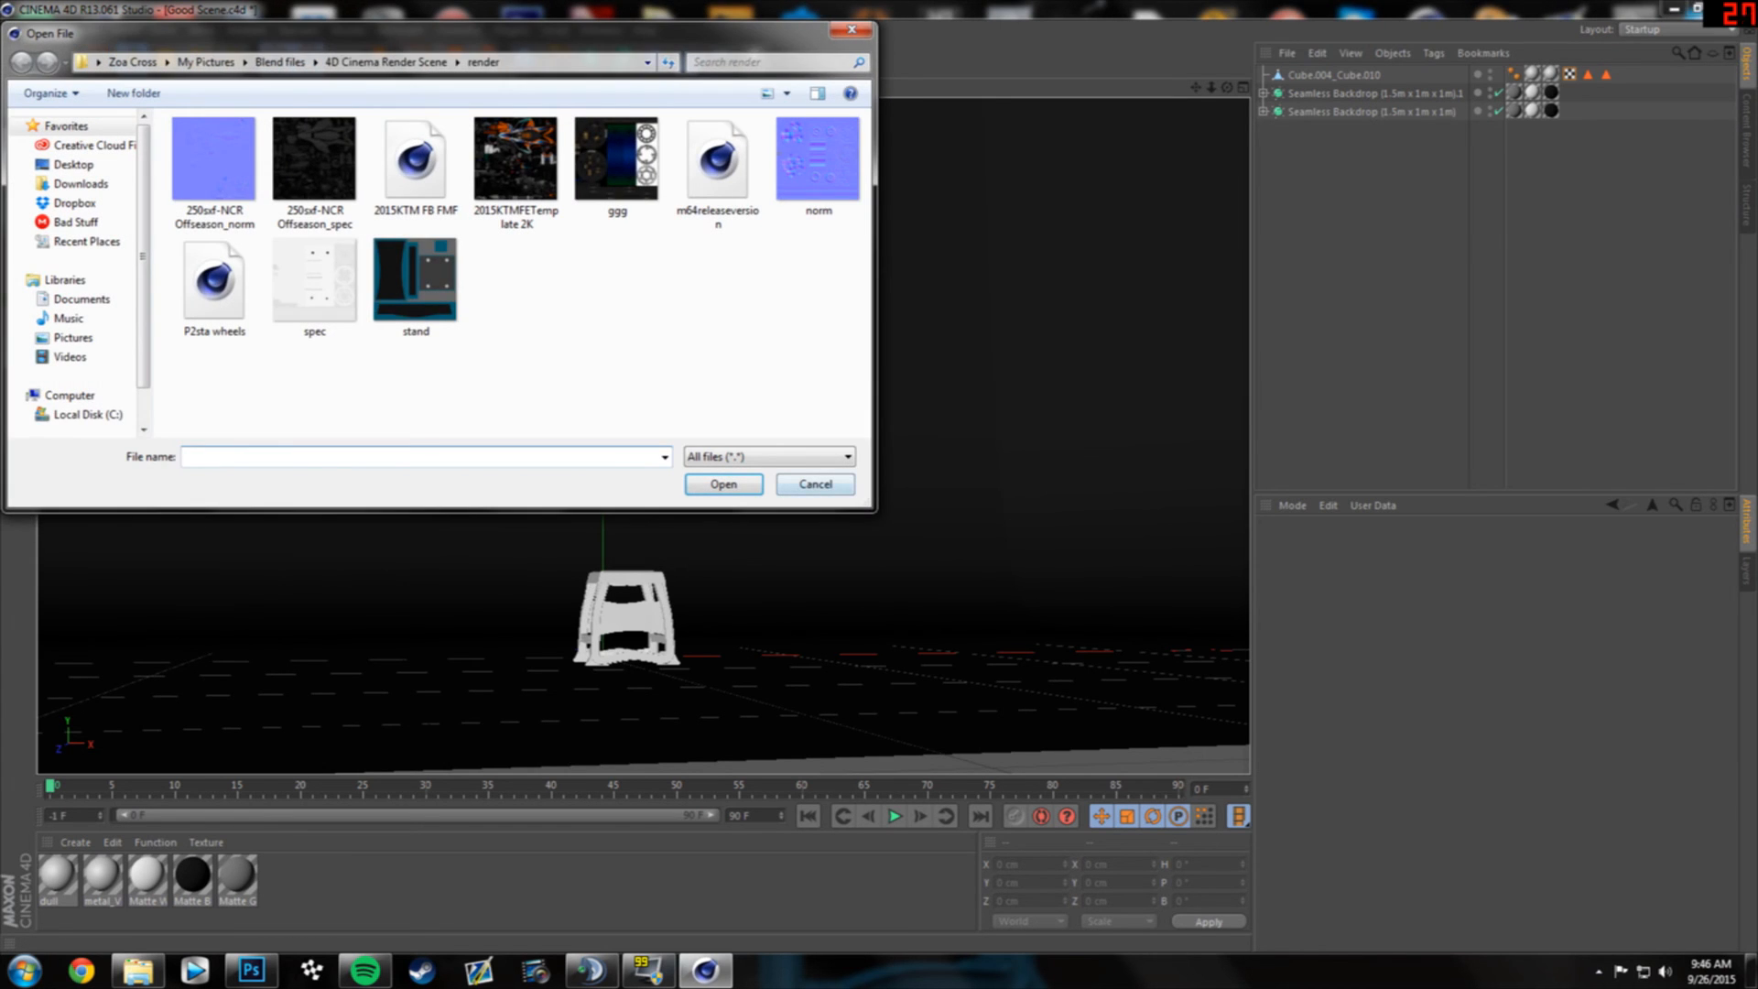
pyautogui.click(814, 484)
# - Merge the 2015KTM FB FMF dirt bike model into the scene using the default Wavefront import settings
pyautogui.click(15, 30)
pyautogui.click(44, 93)
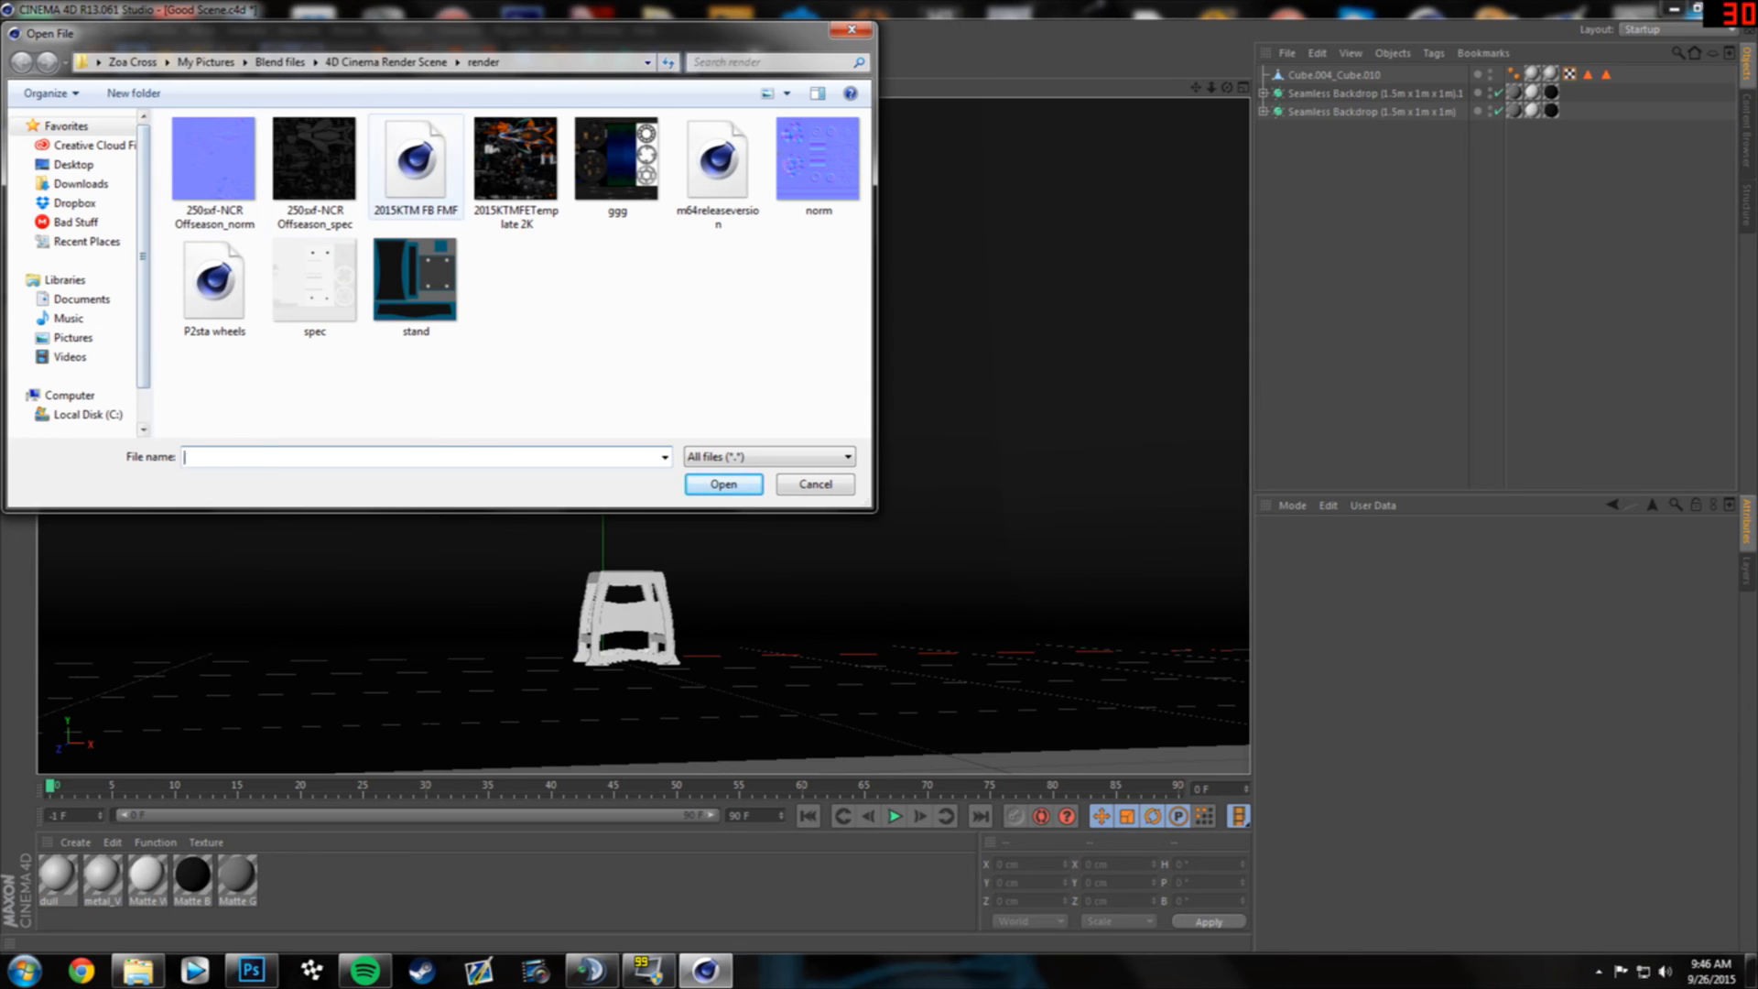
pyautogui.click(415, 168)
pyautogui.click(724, 484)
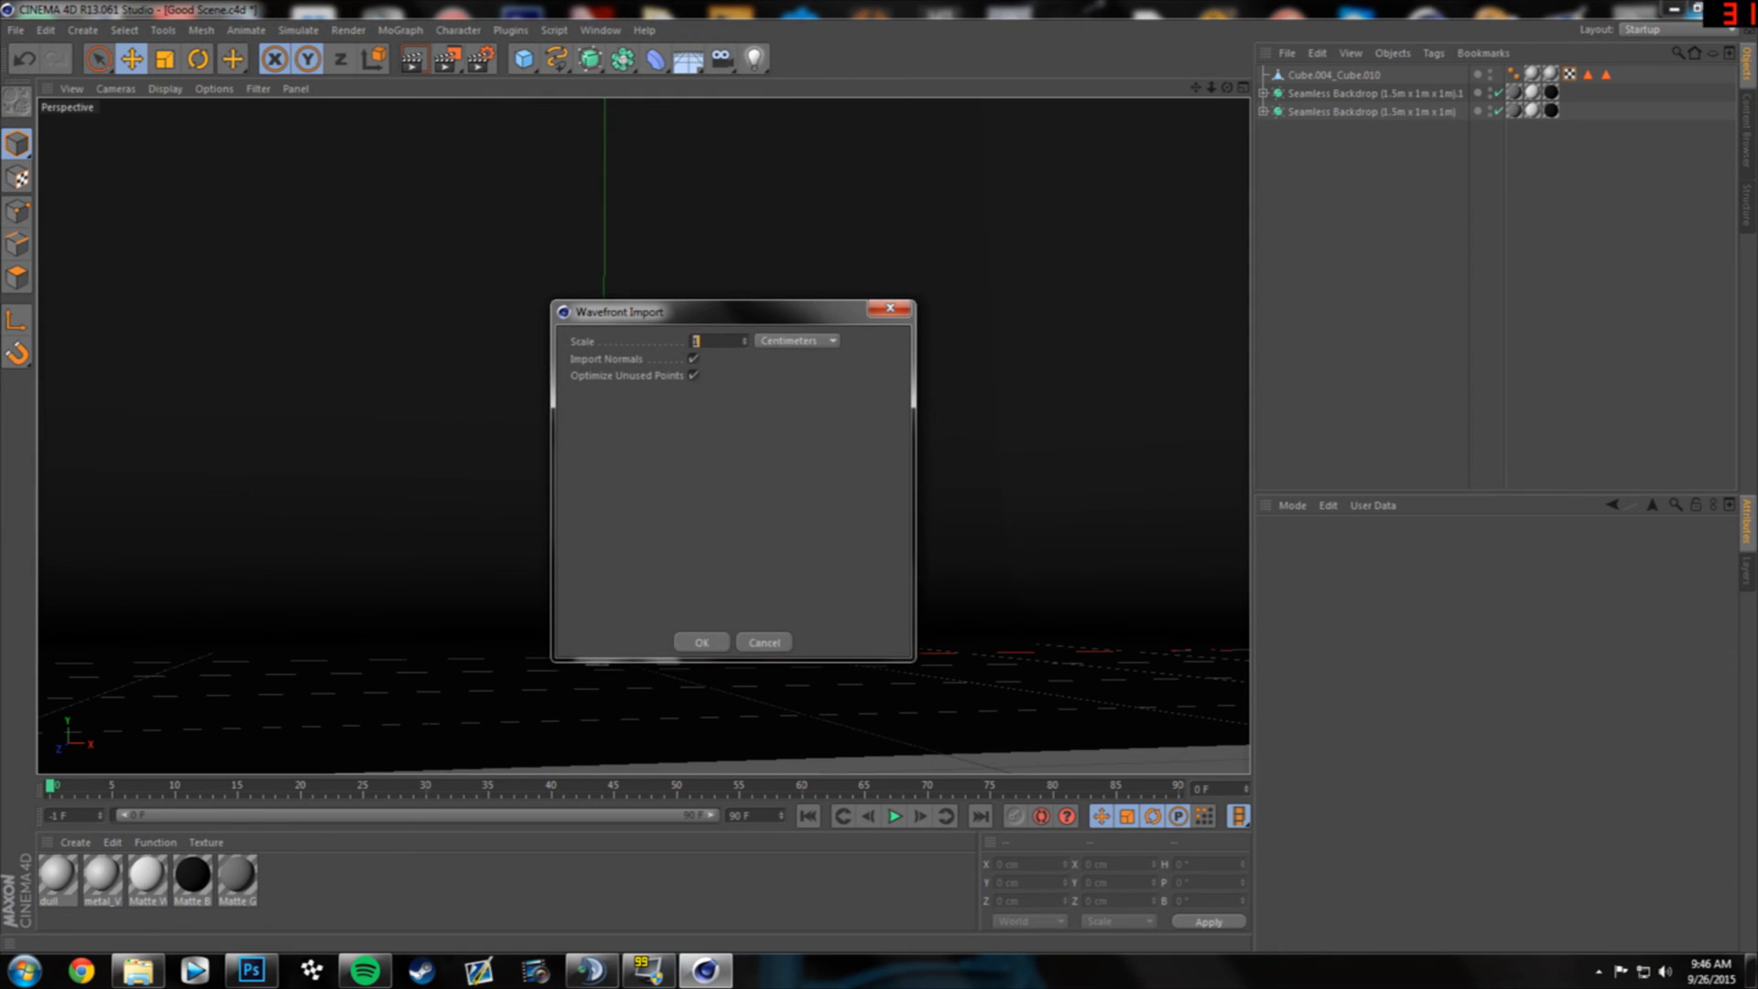
pyautogui.press('Return')
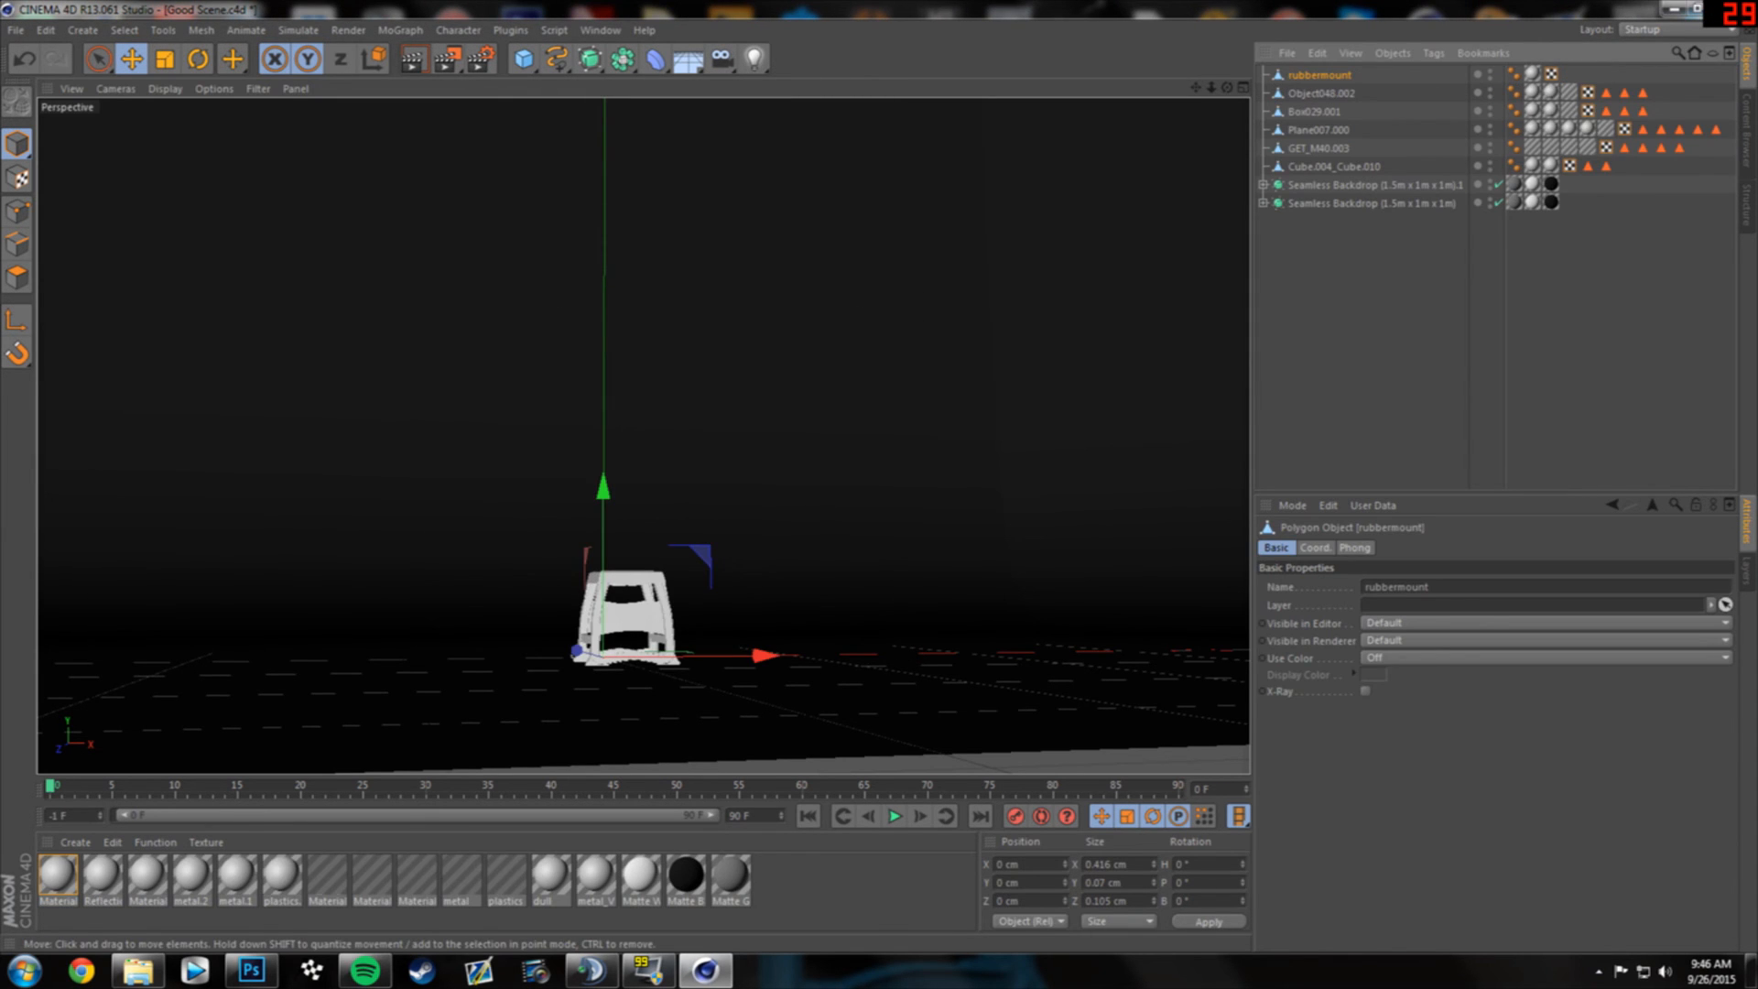
# - Try to raise the rubbermount part of the imported bike on its own, and undo the move
pyautogui.scroll(3, 601, 579)
pyautogui.keyDown('alt'); pyautogui.moveTo(498, 643); pyautogui.dragTo(641, 590); pyautogui.keyUp('alt')
pyautogui.scroll(3, 655, 589)
pyautogui.moveTo(676, 485); pyautogui.dragTo(676, 418)
pyautogui.hotkey('ctrl', 'z')
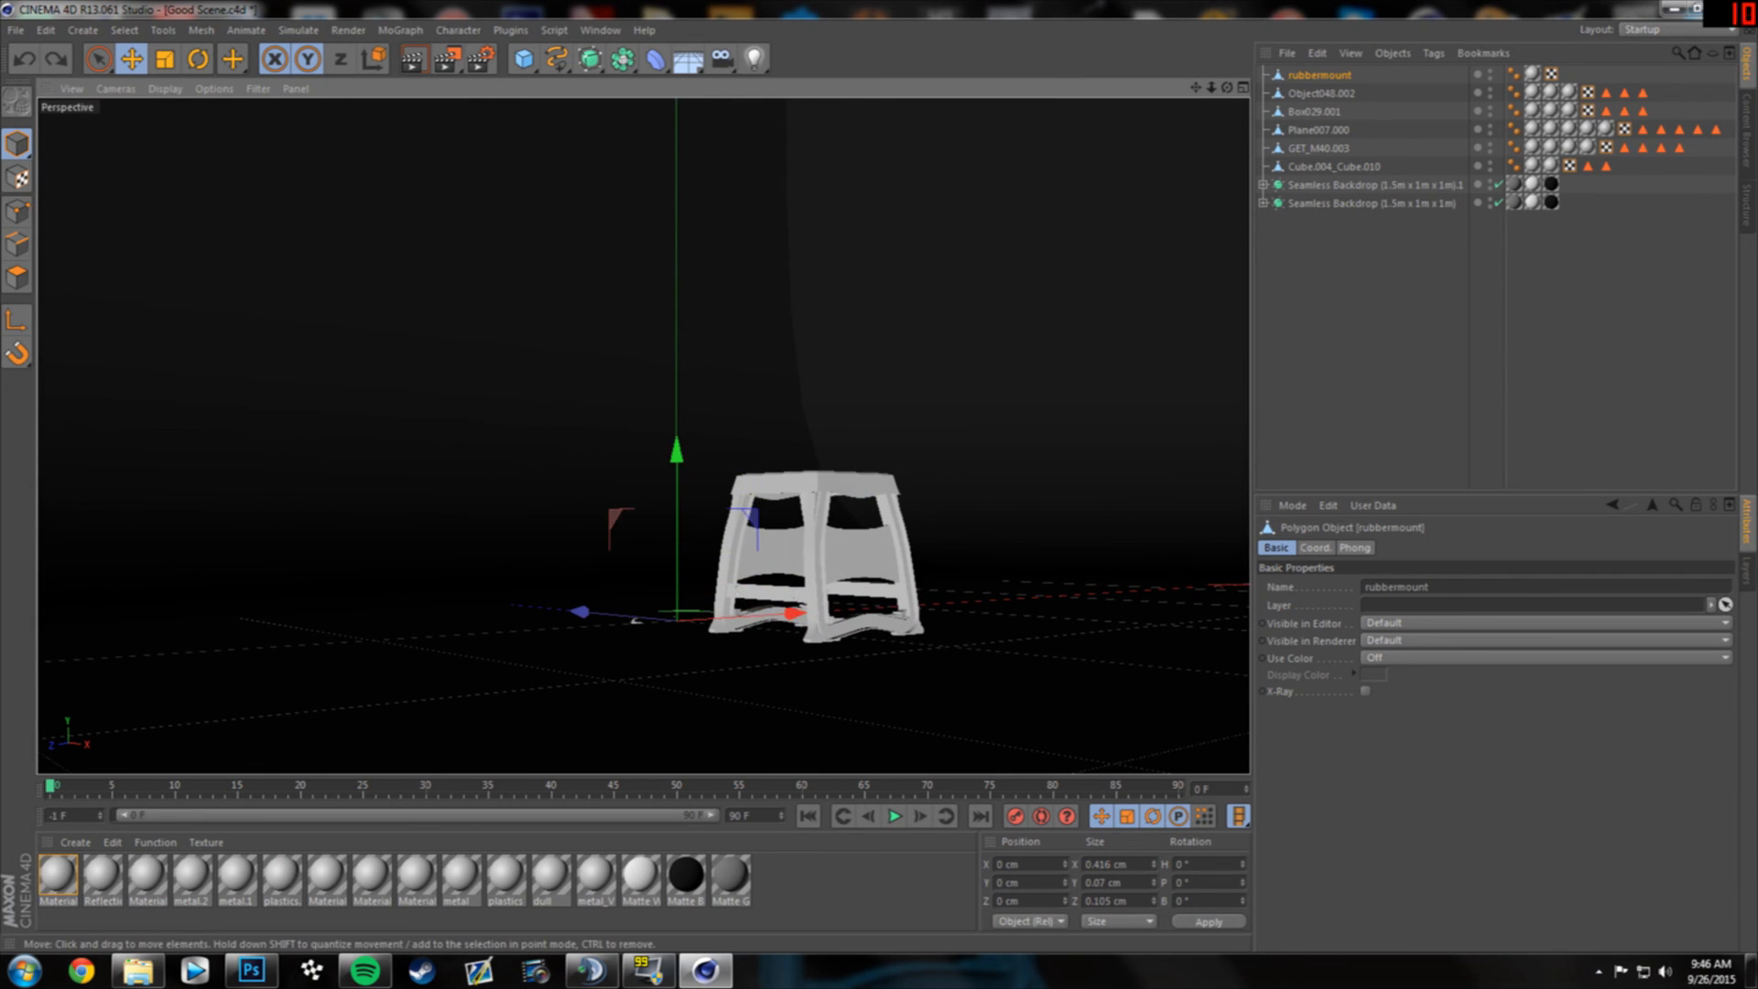
# - Select the five imported bike parts from rubbermount through GET_M40.003
pyautogui.keyDown('shift'); pyautogui.click(1318, 149); pyautogui.keyUp('shift')
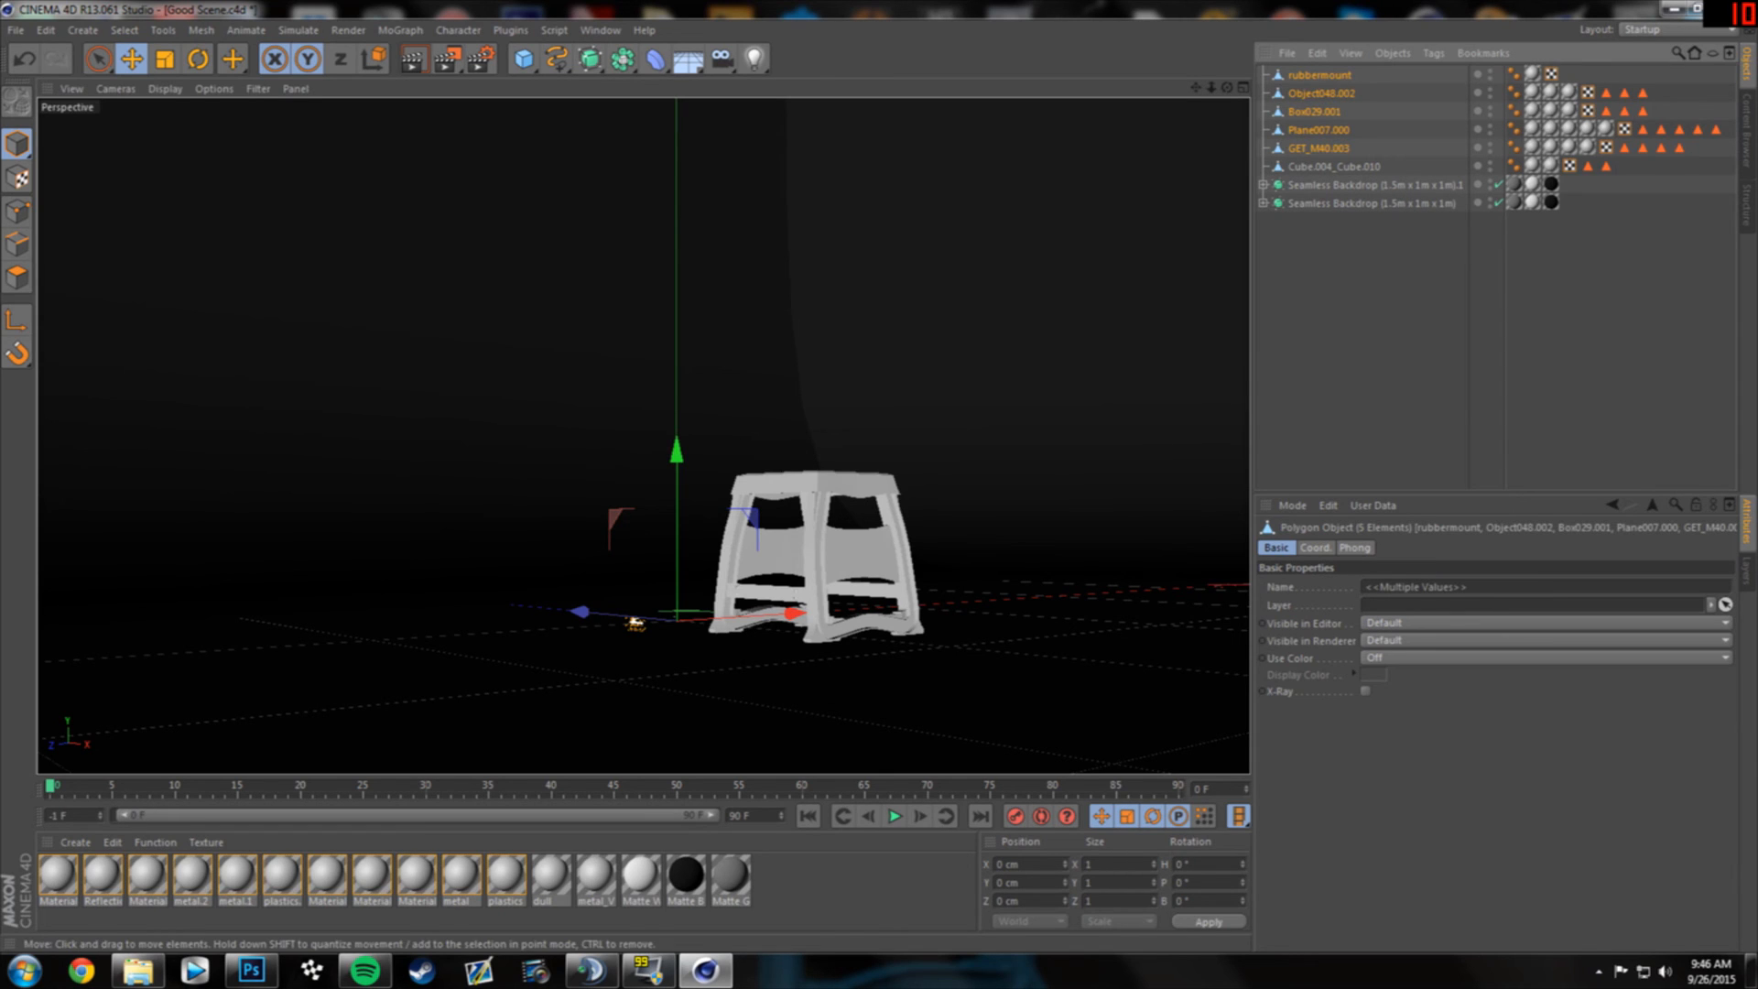
pyautogui.click(634, 622)
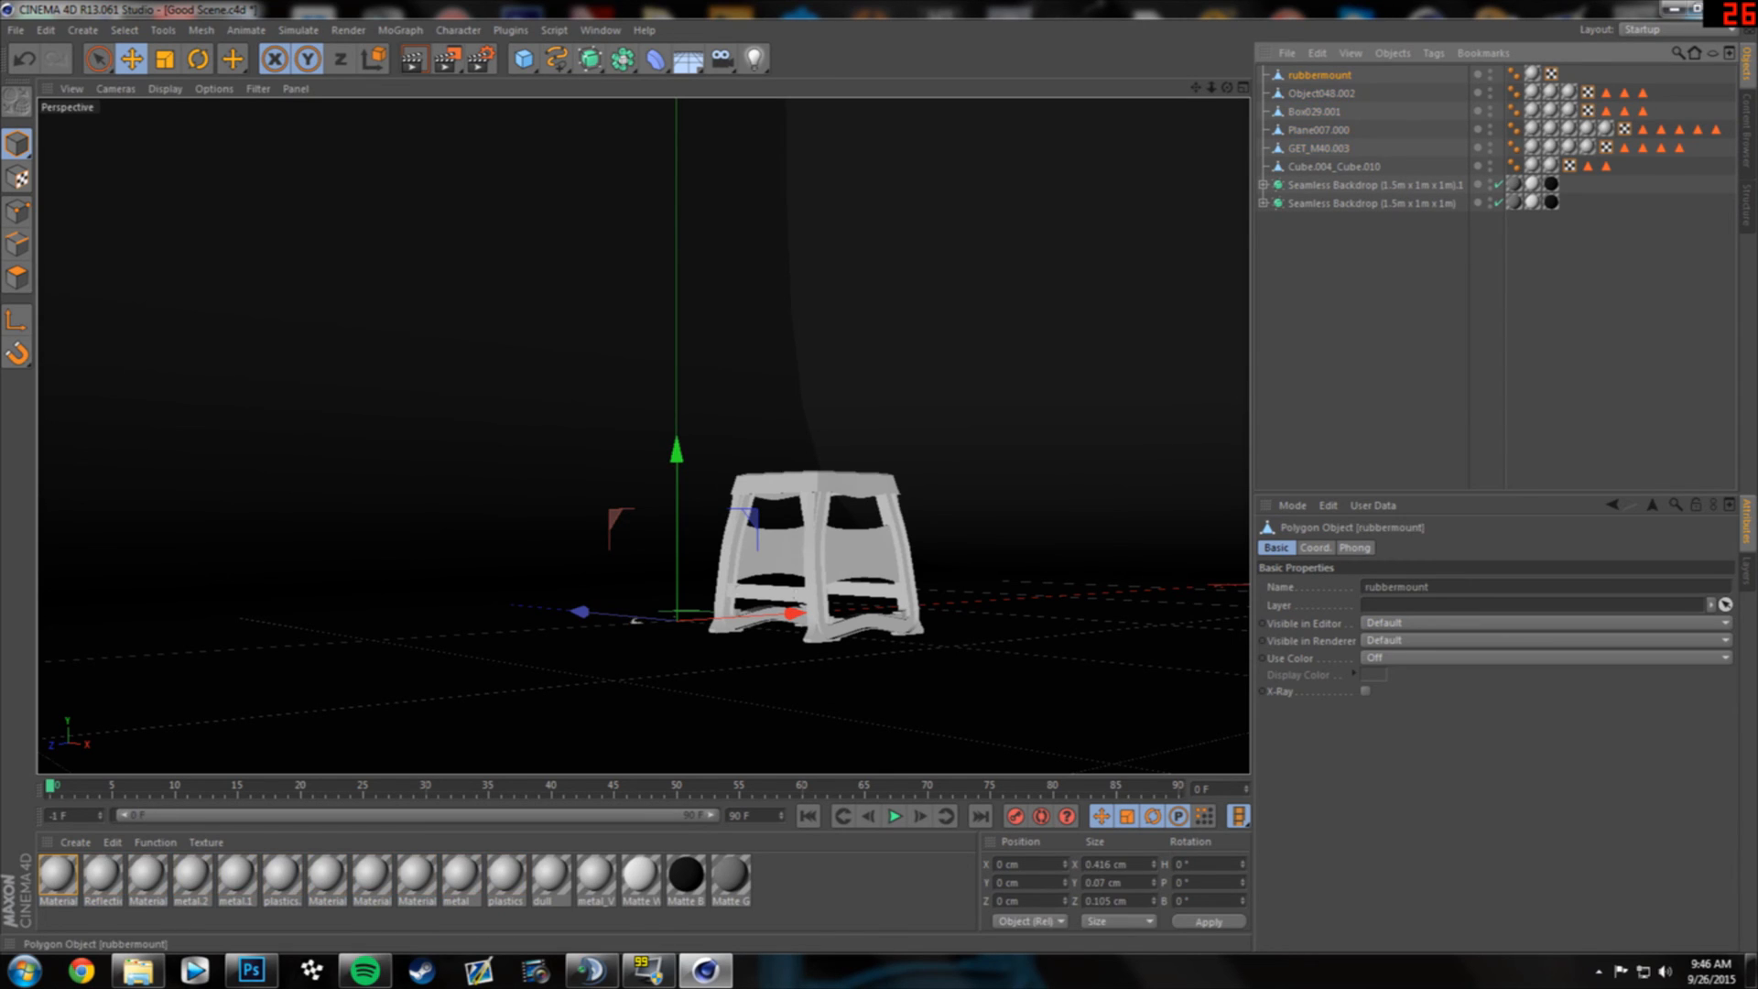
pyautogui.hotkey('ctrl', 'z')
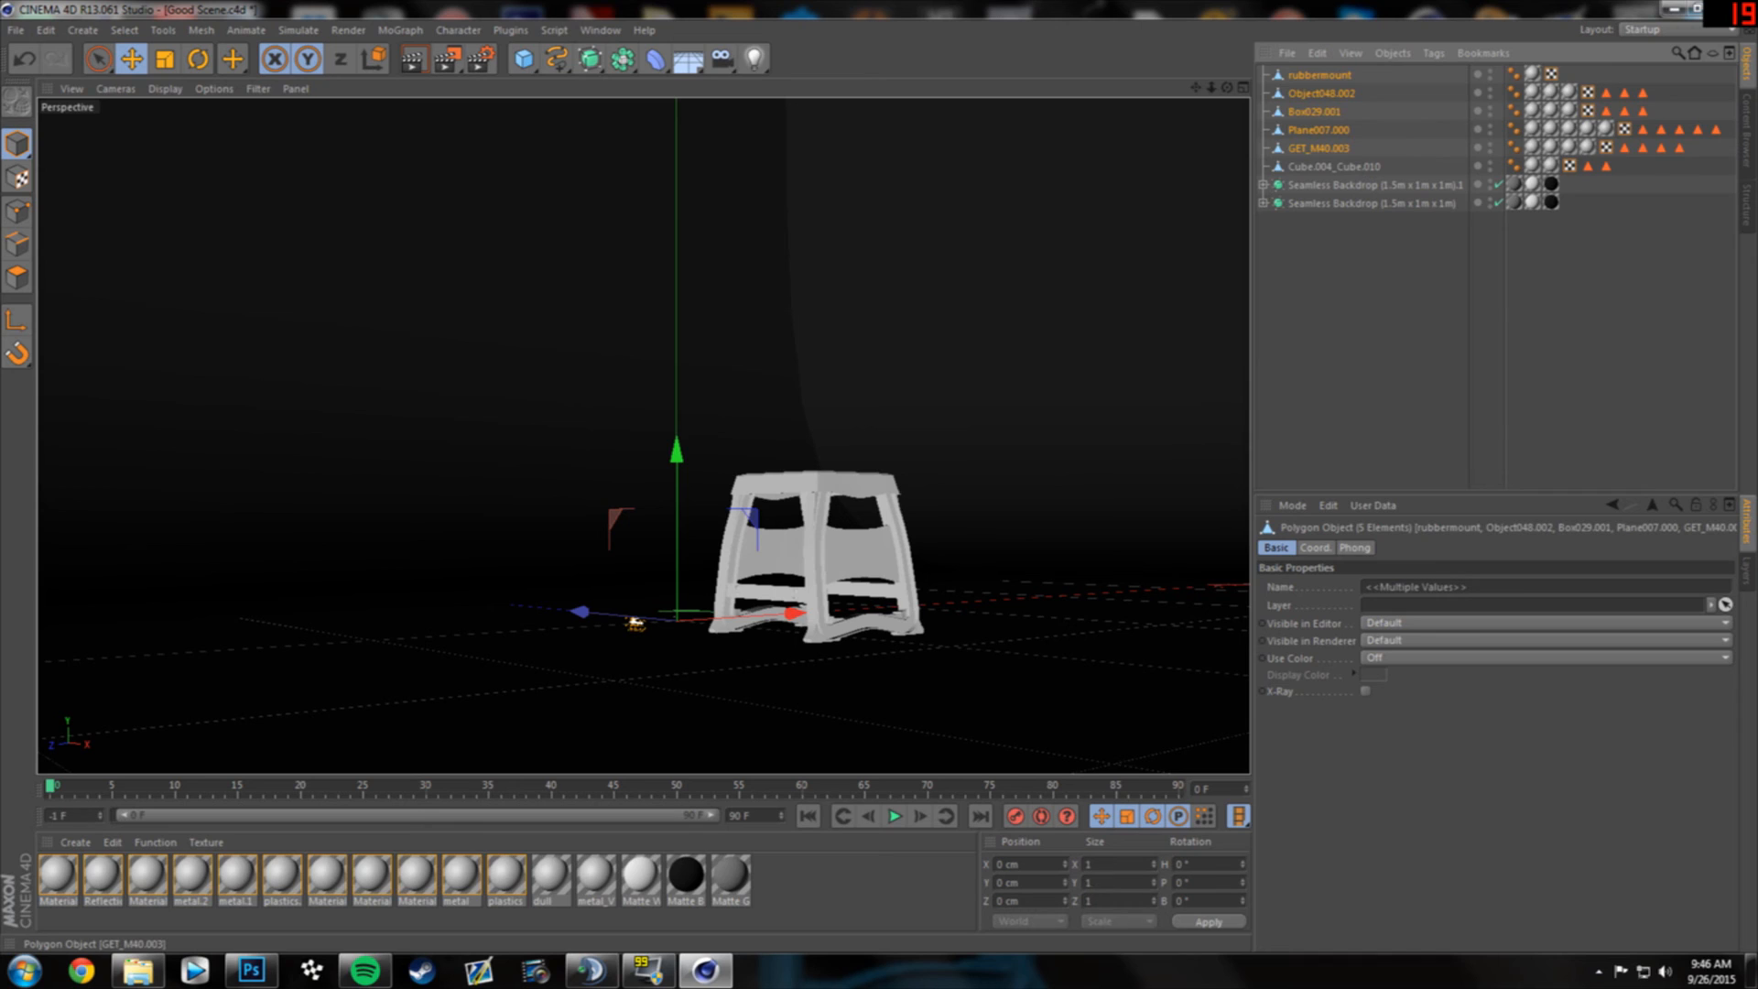
# - Rename the stool object Cube.004_Cube.010 as Stand
pyautogui.doubleClick(1324, 167)
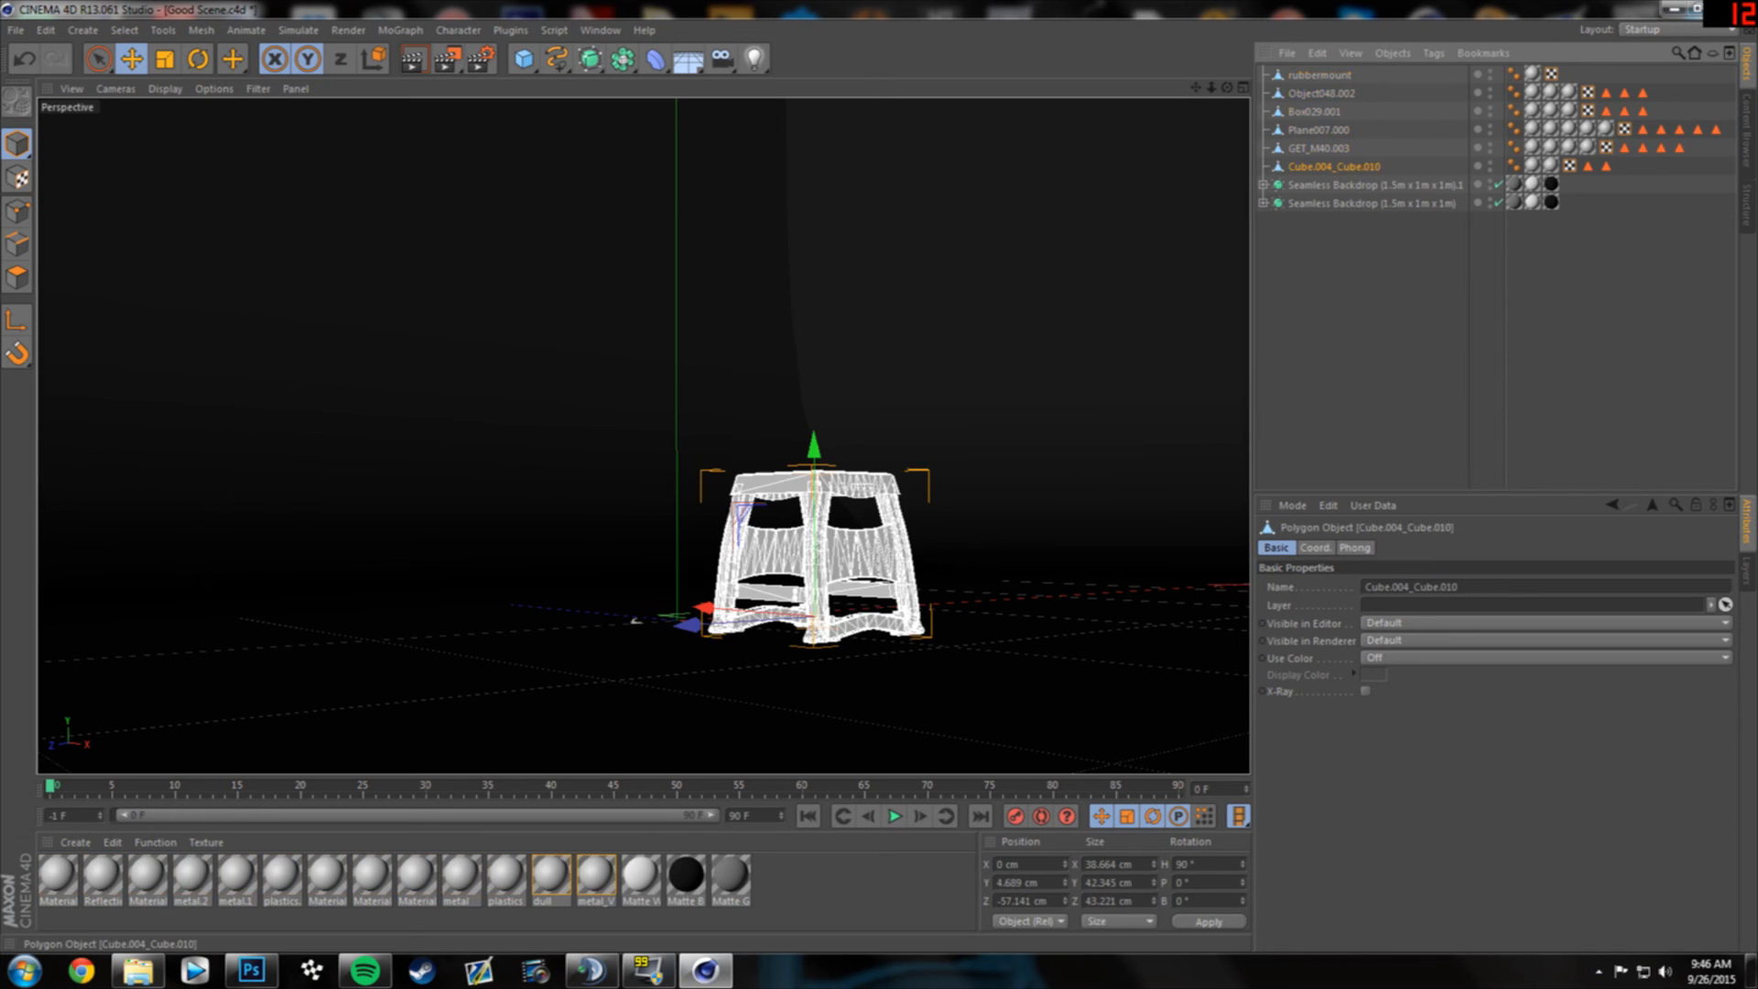
pyautogui.click(1324, 166)
pyautogui.hotkey('ctrl', 'a')
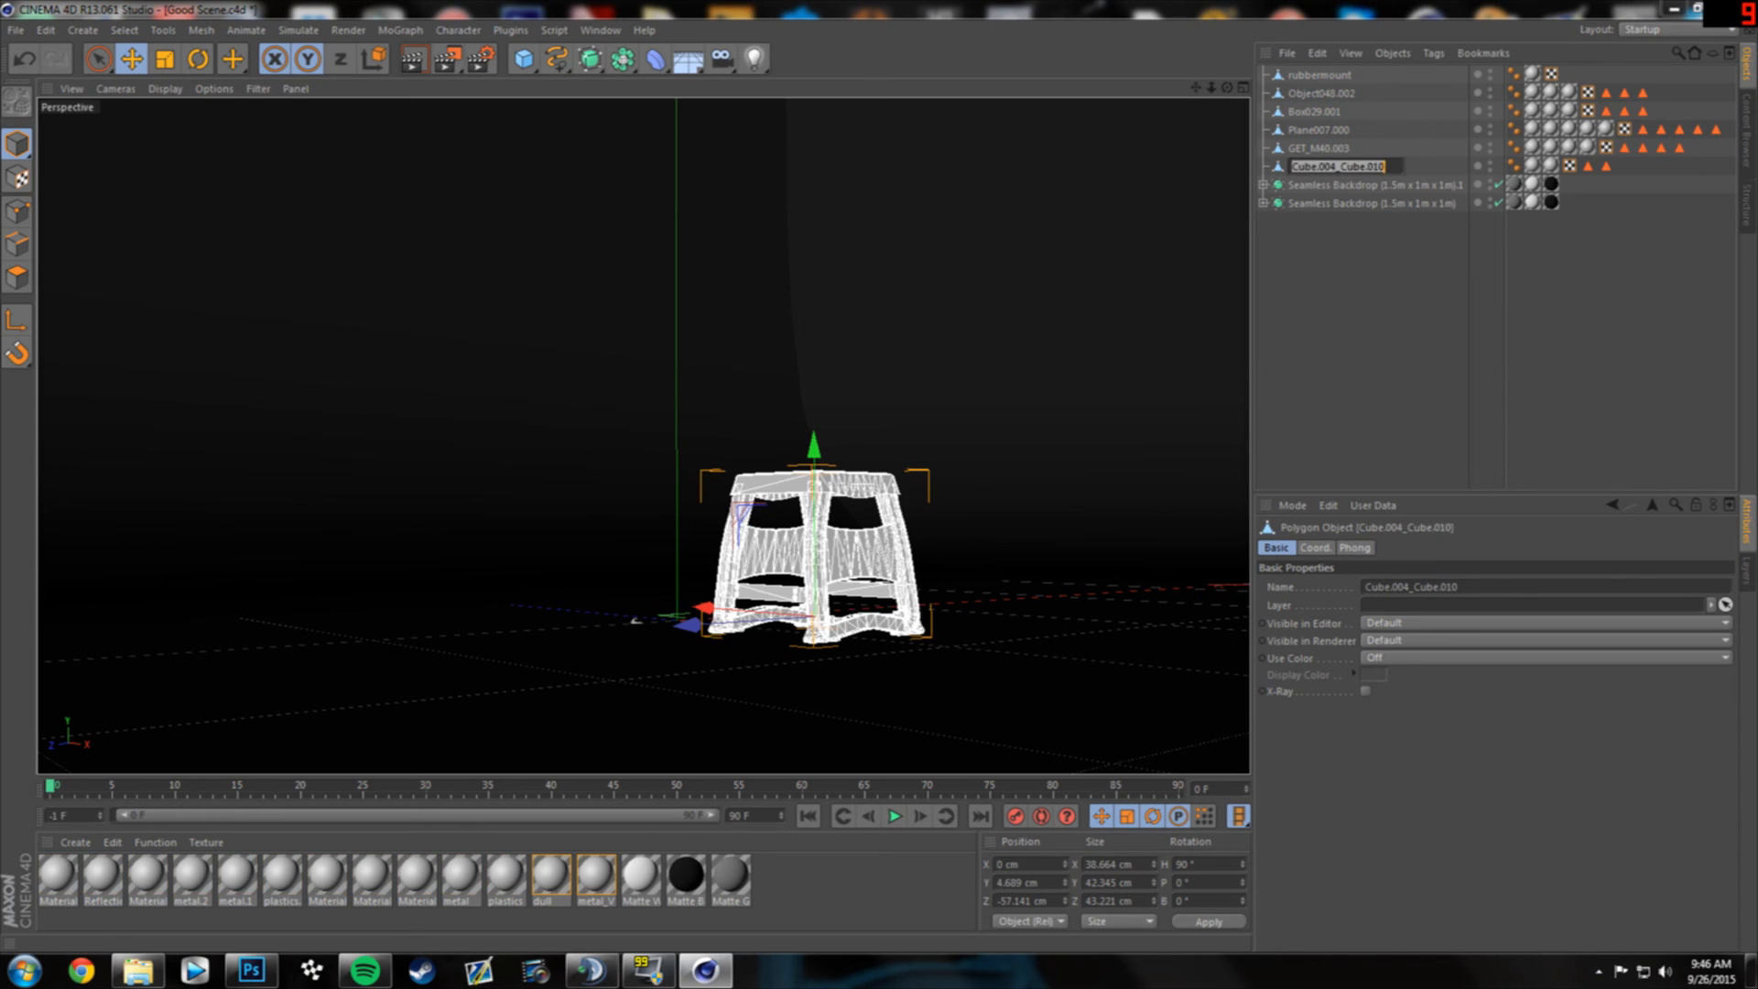
pyautogui.write('Stand')
pyautogui.press('Return')
# - Select all five bike parts from rubbermount through GET_M40.003 and raise them together to about Y 29 cm
pyautogui.click(1319, 75)
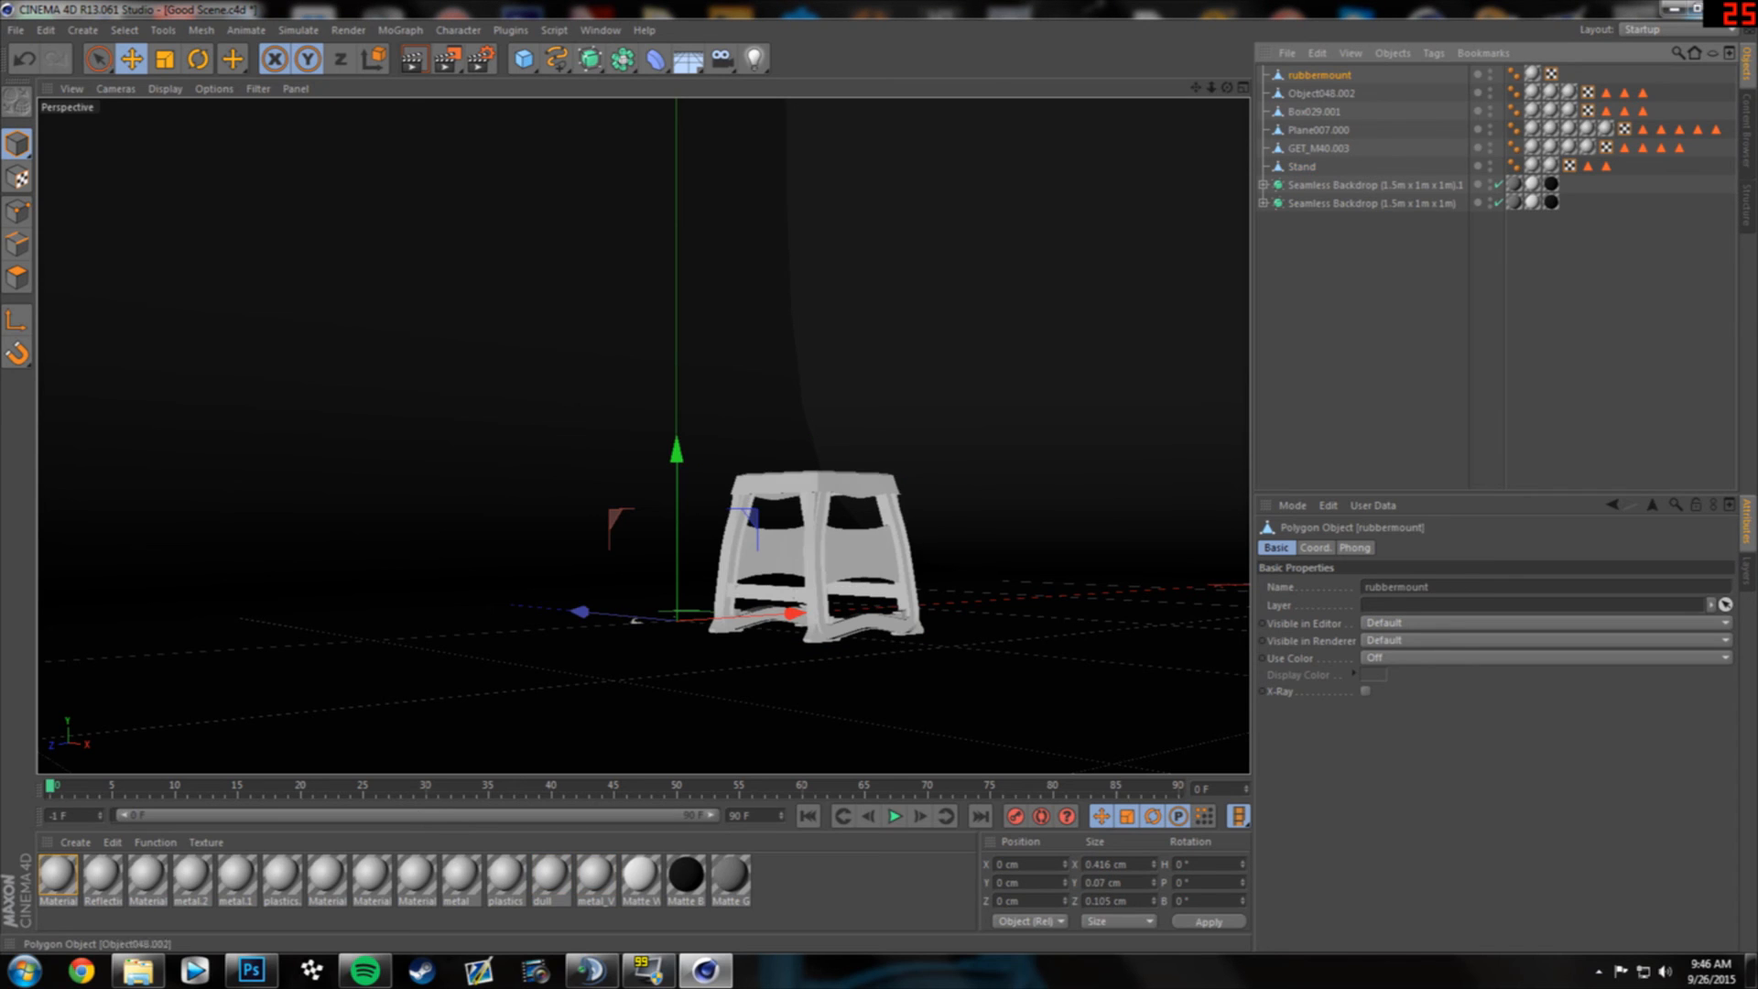
pyautogui.keyDown('shift'); pyautogui.click(1318, 148); pyautogui.keyUp('shift')
pyautogui.moveTo(635, 621); pyautogui.dragTo(635, 524)
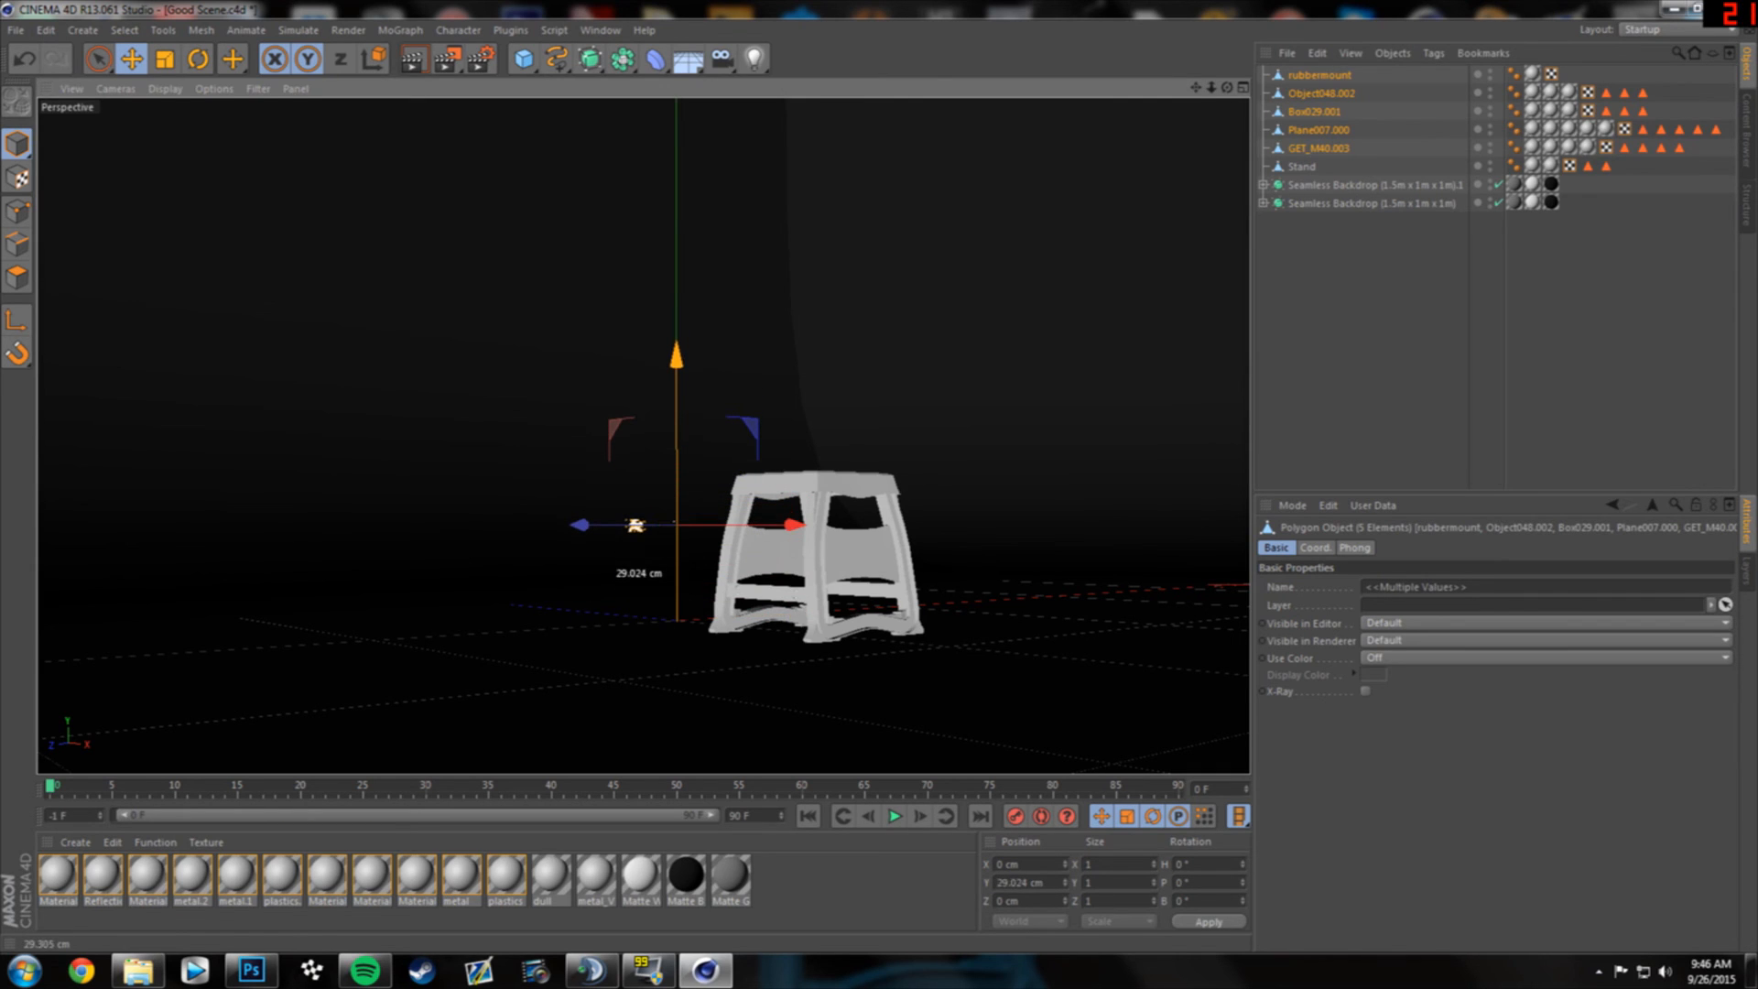
# - Scale the five selected bike parts up uniformly to about 2227%
pyautogui.press('t')
pyautogui.moveTo(632, 522); pyautogui.dragTo(23, 518)
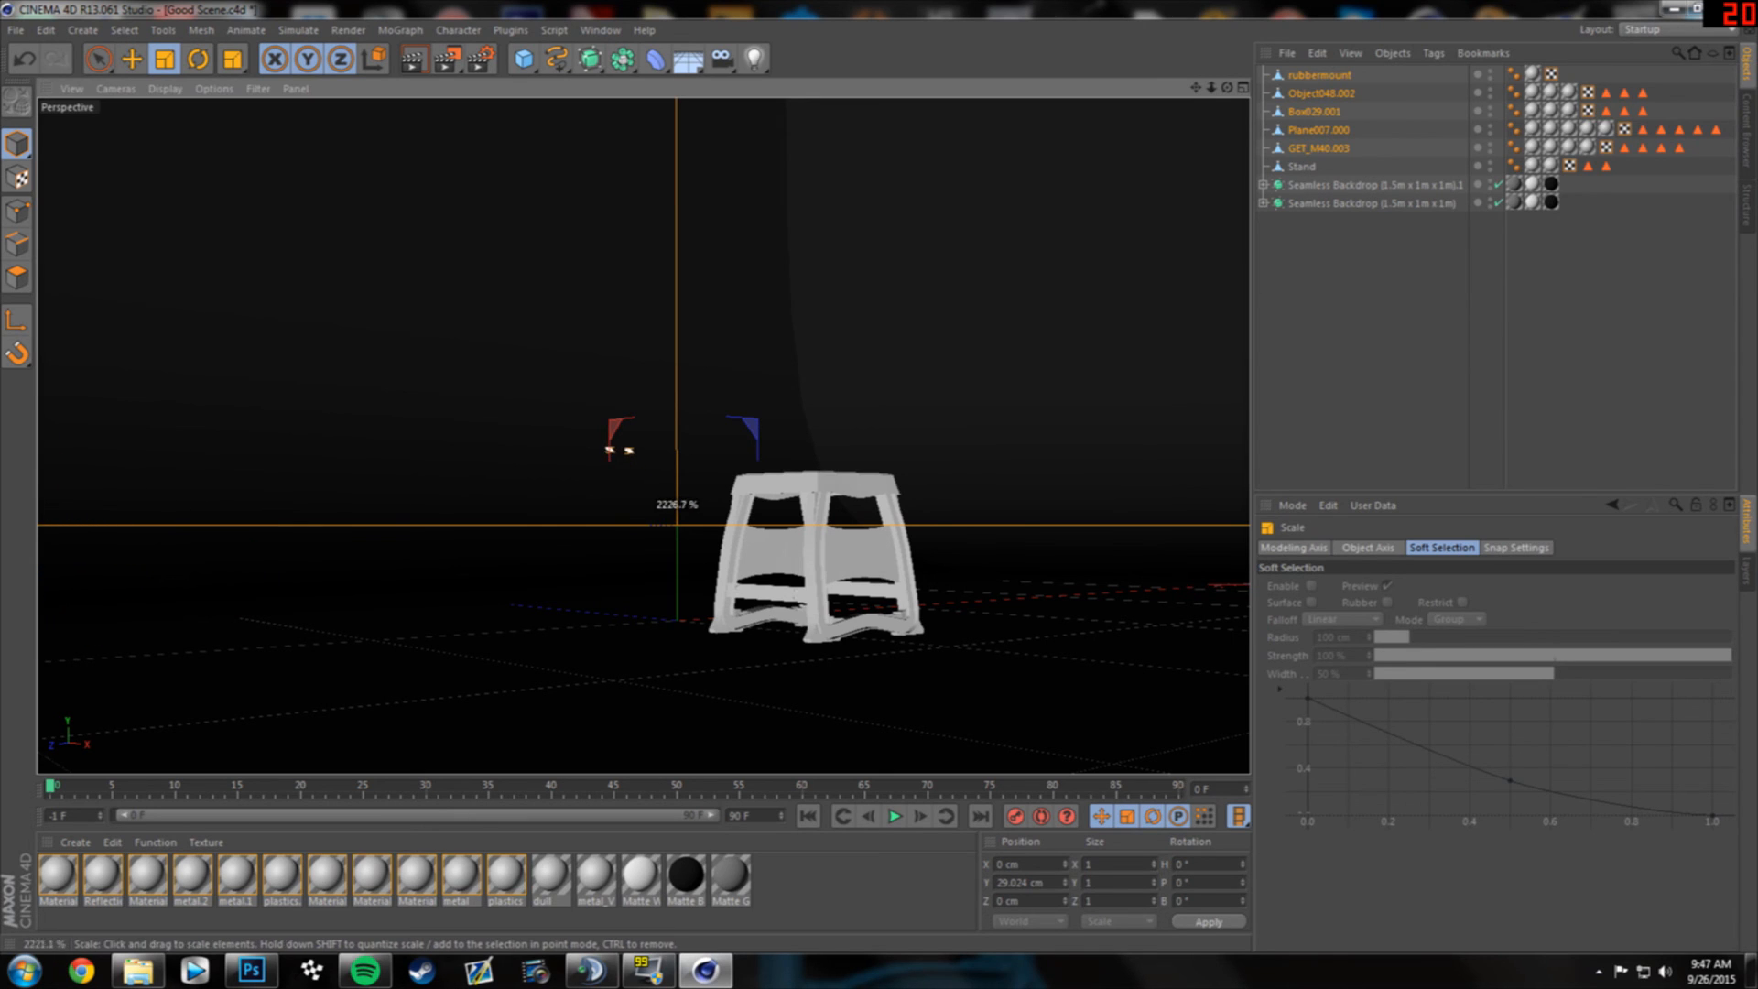
pyautogui.scroll(-6, 646, 499)
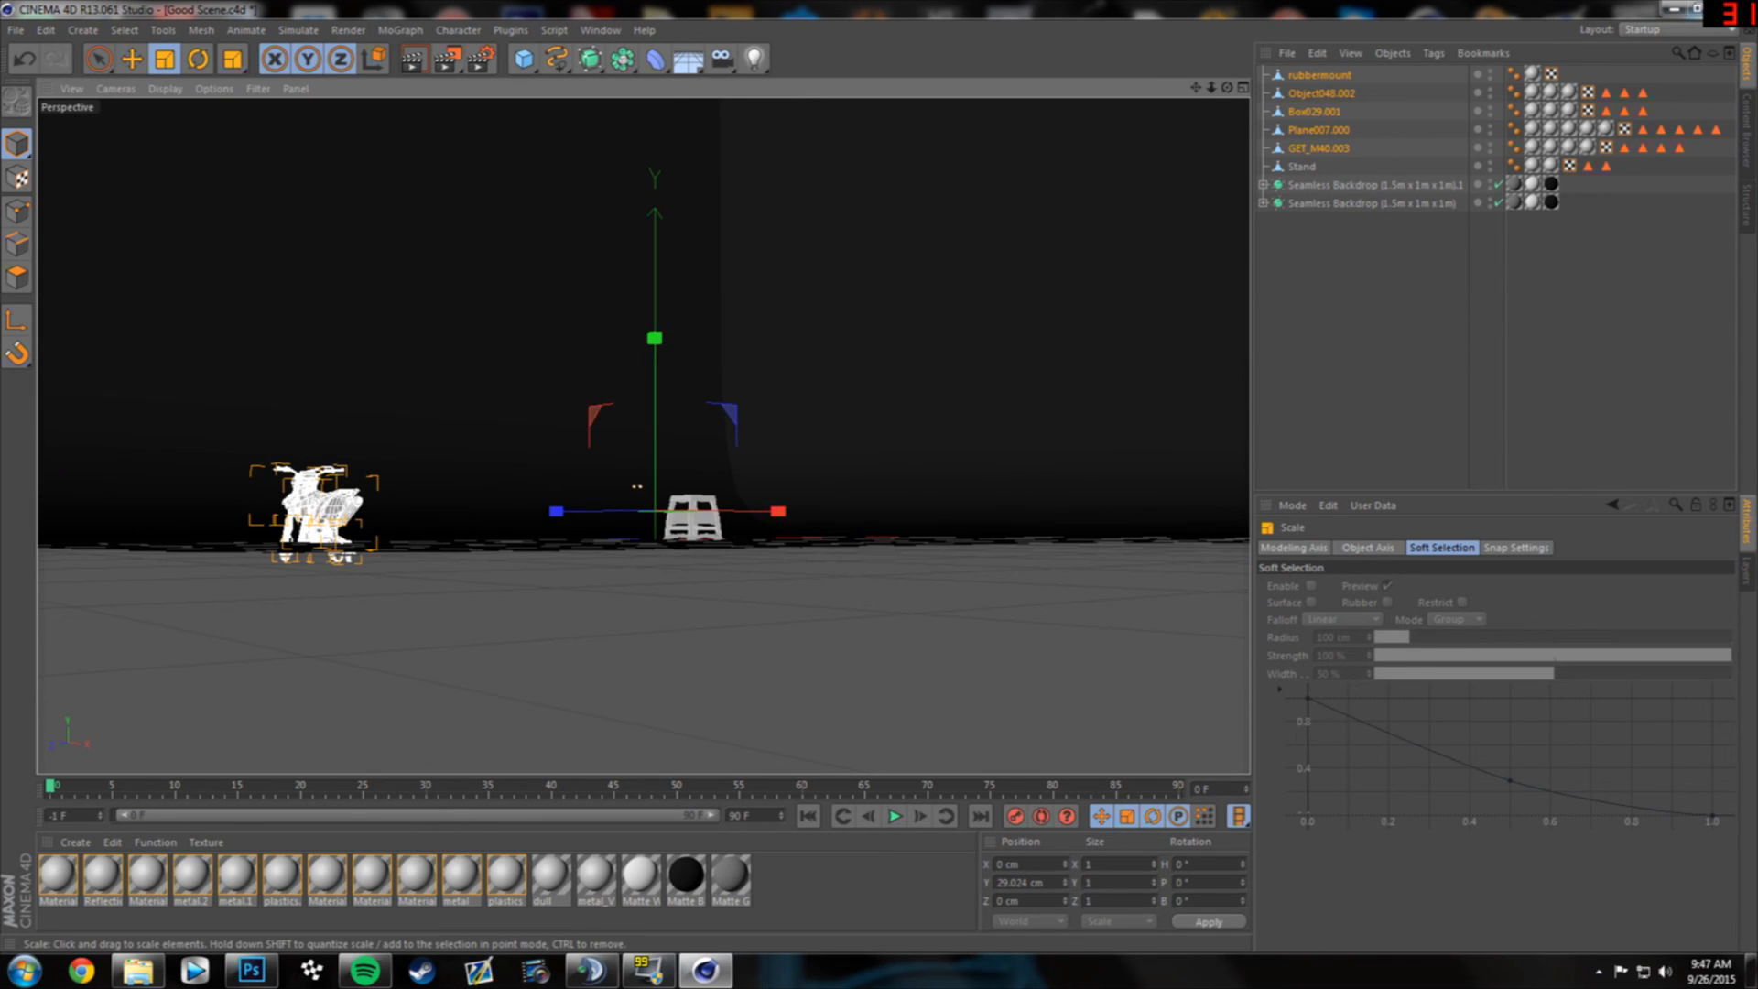
pyautogui.keyDown('alt'); pyautogui.moveTo(546, 499); pyautogui.dragTo(403, 540); pyautogui.keyUp('alt')
pyautogui.keyDown('alt'); pyautogui.moveTo(643, 437); pyautogui.dragTo(1098, 359, button='middle'); pyautogui.keyUp('alt')
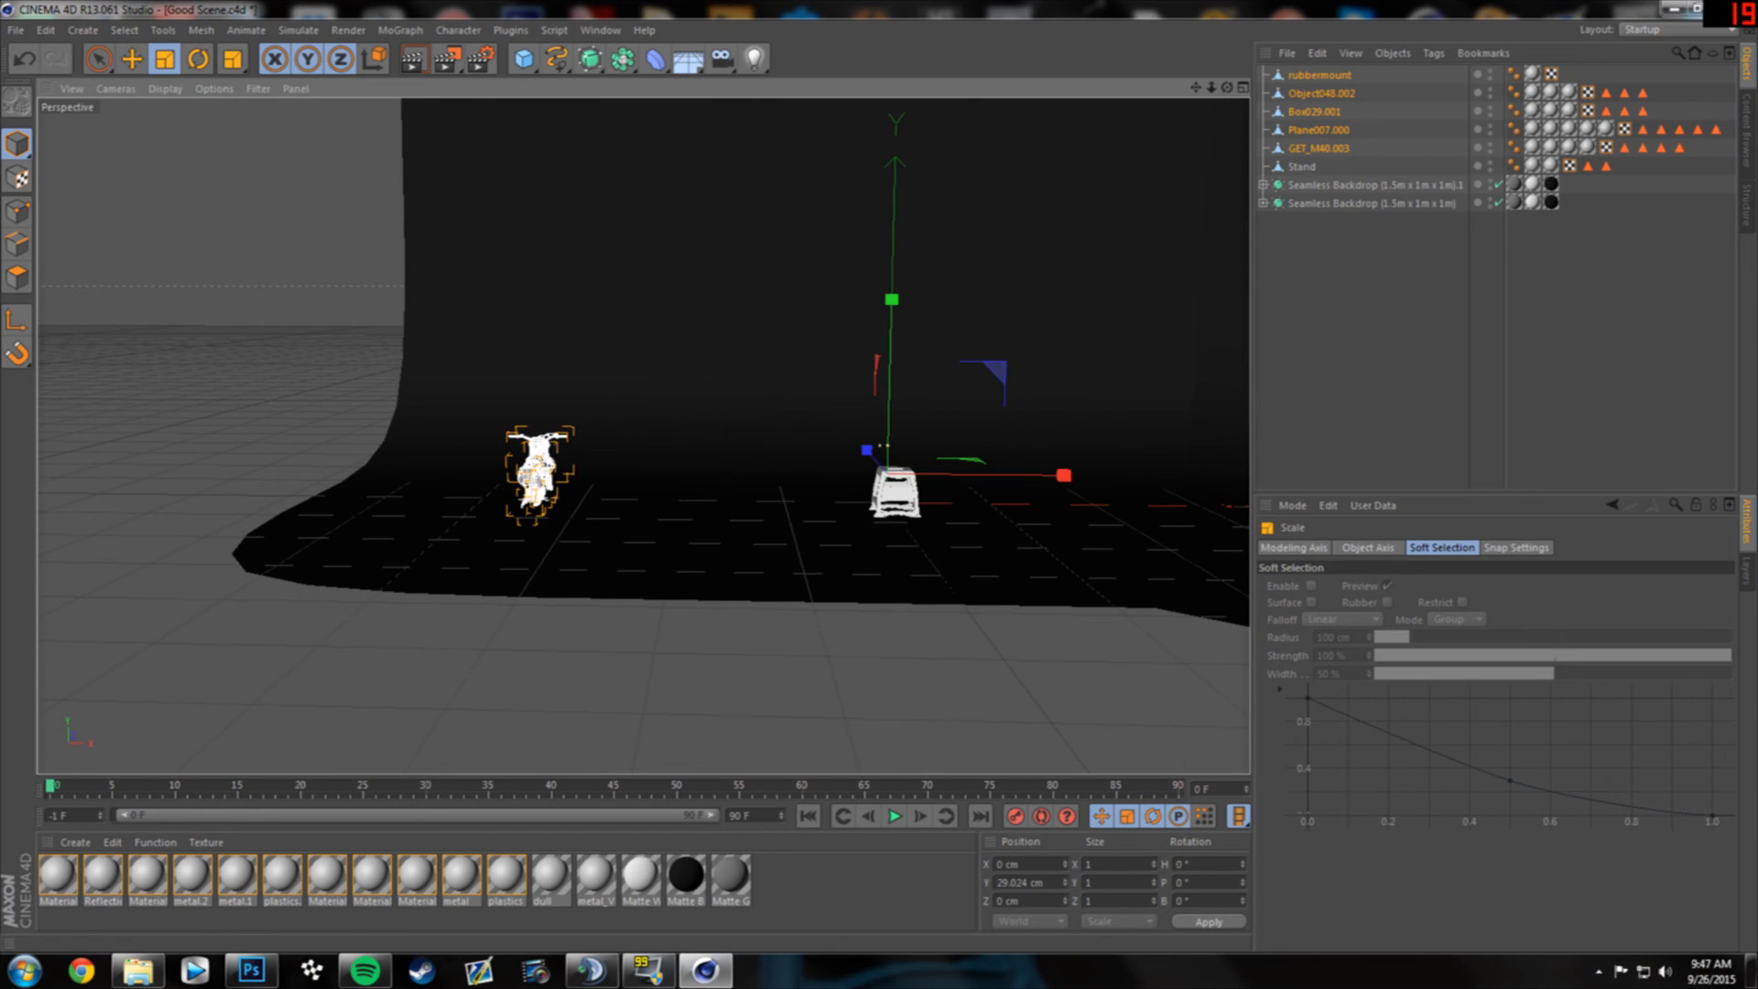
# - Enlarge the selected bike parts further and move them along X to about 557 cm
pyautogui.moveTo(870, 449)
pyautogui.mouseDown()
pyautogui.moveTo(837, 417)
pyautogui.moveTo(865, 452)
pyautogui.mouseUp()
pyautogui.scroll(-5, 669, 457)
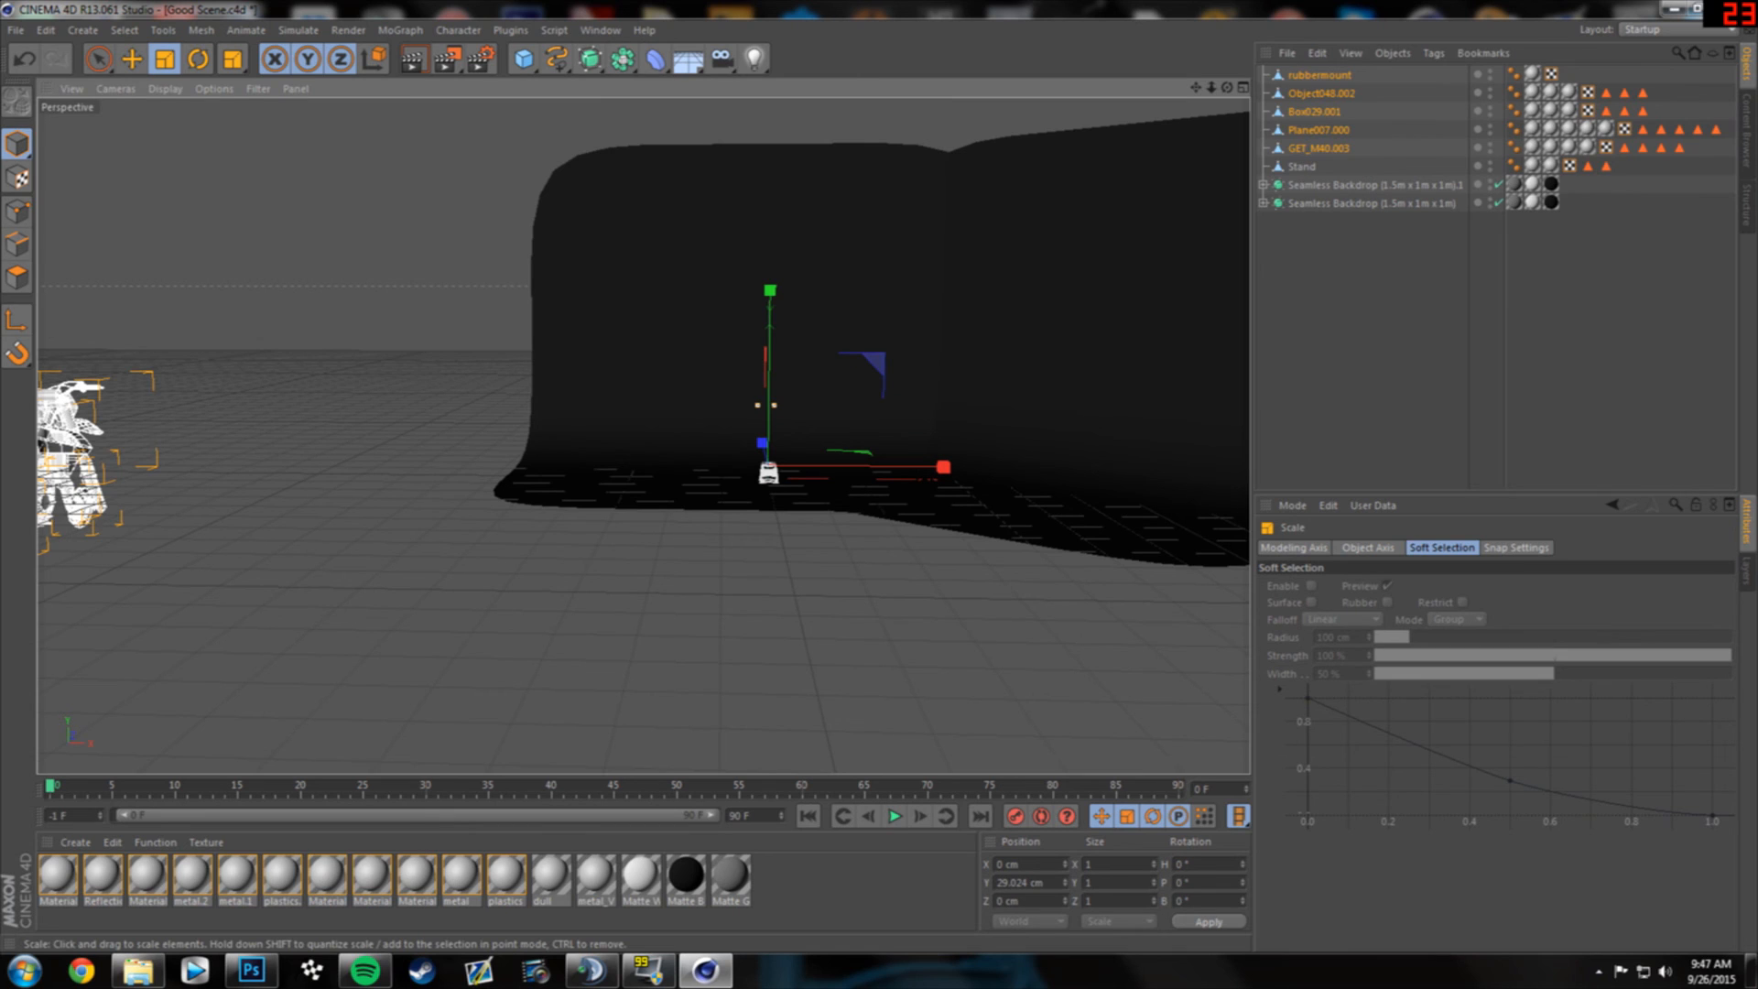
pyautogui.click(132, 59)
pyautogui.moveTo(935, 467); pyautogui.dragTo(1165, 468)
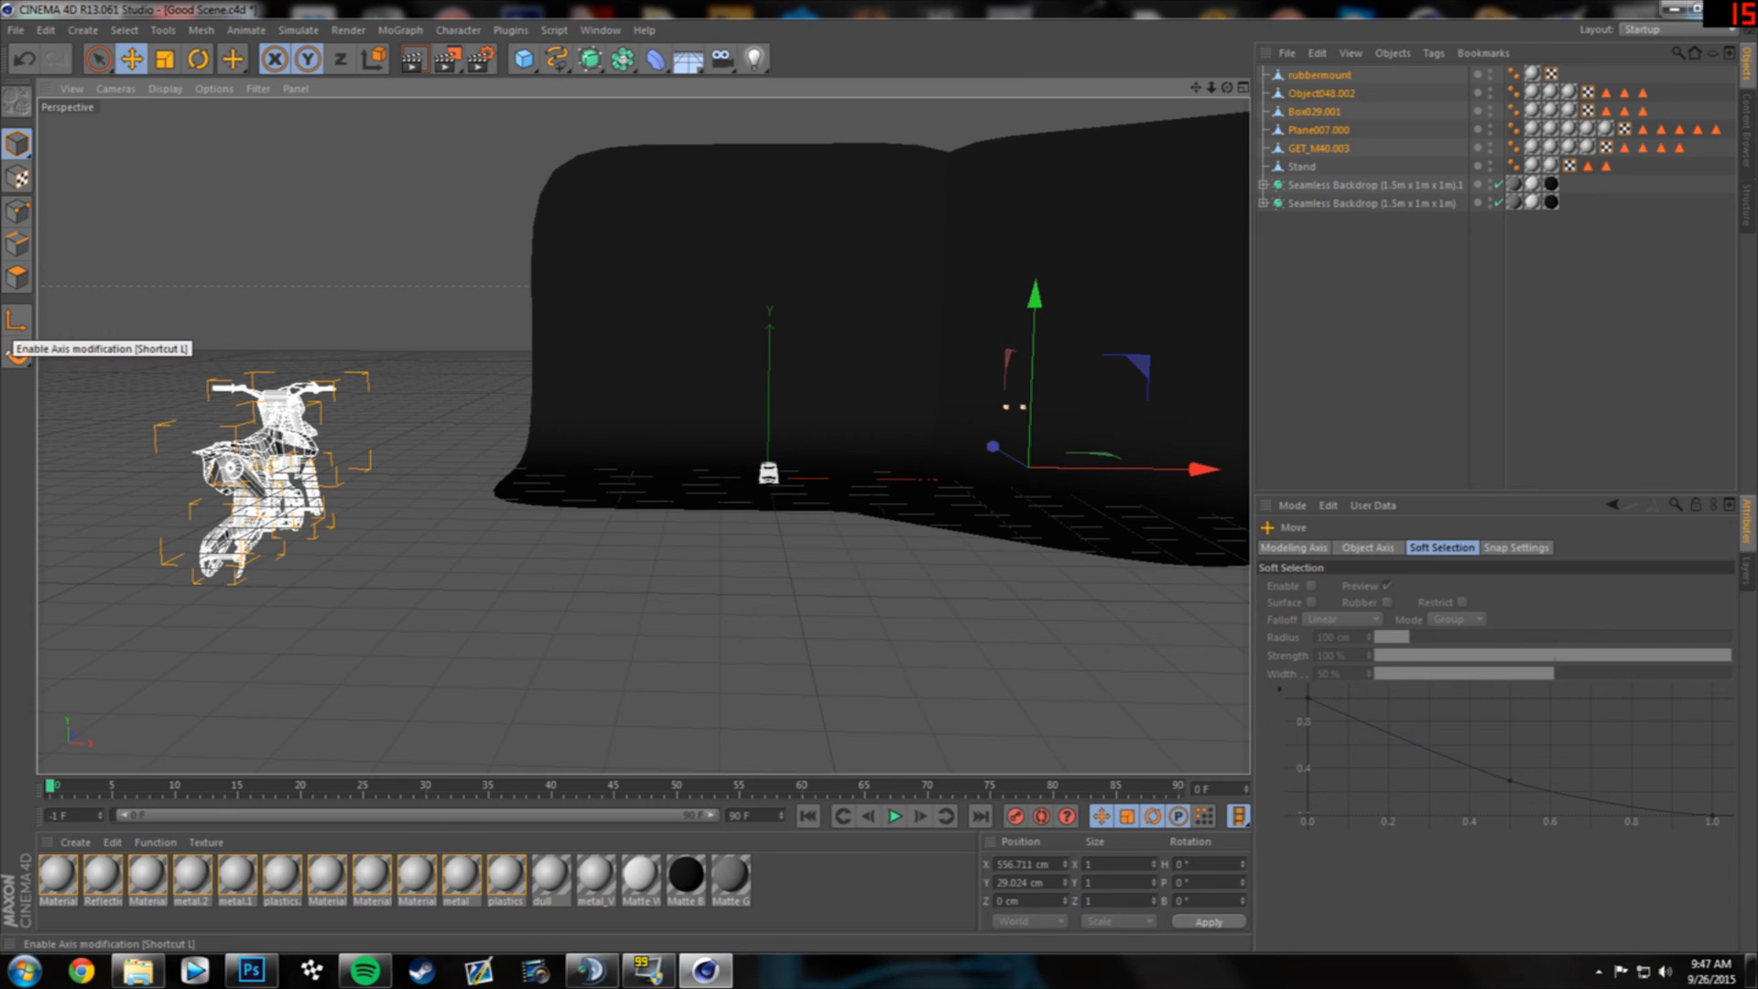
# - Enable axis modification and shift the bike parts' axes onto the bike, at about X -1133 cm and Y -21 cm
pyautogui.click(17, 320)
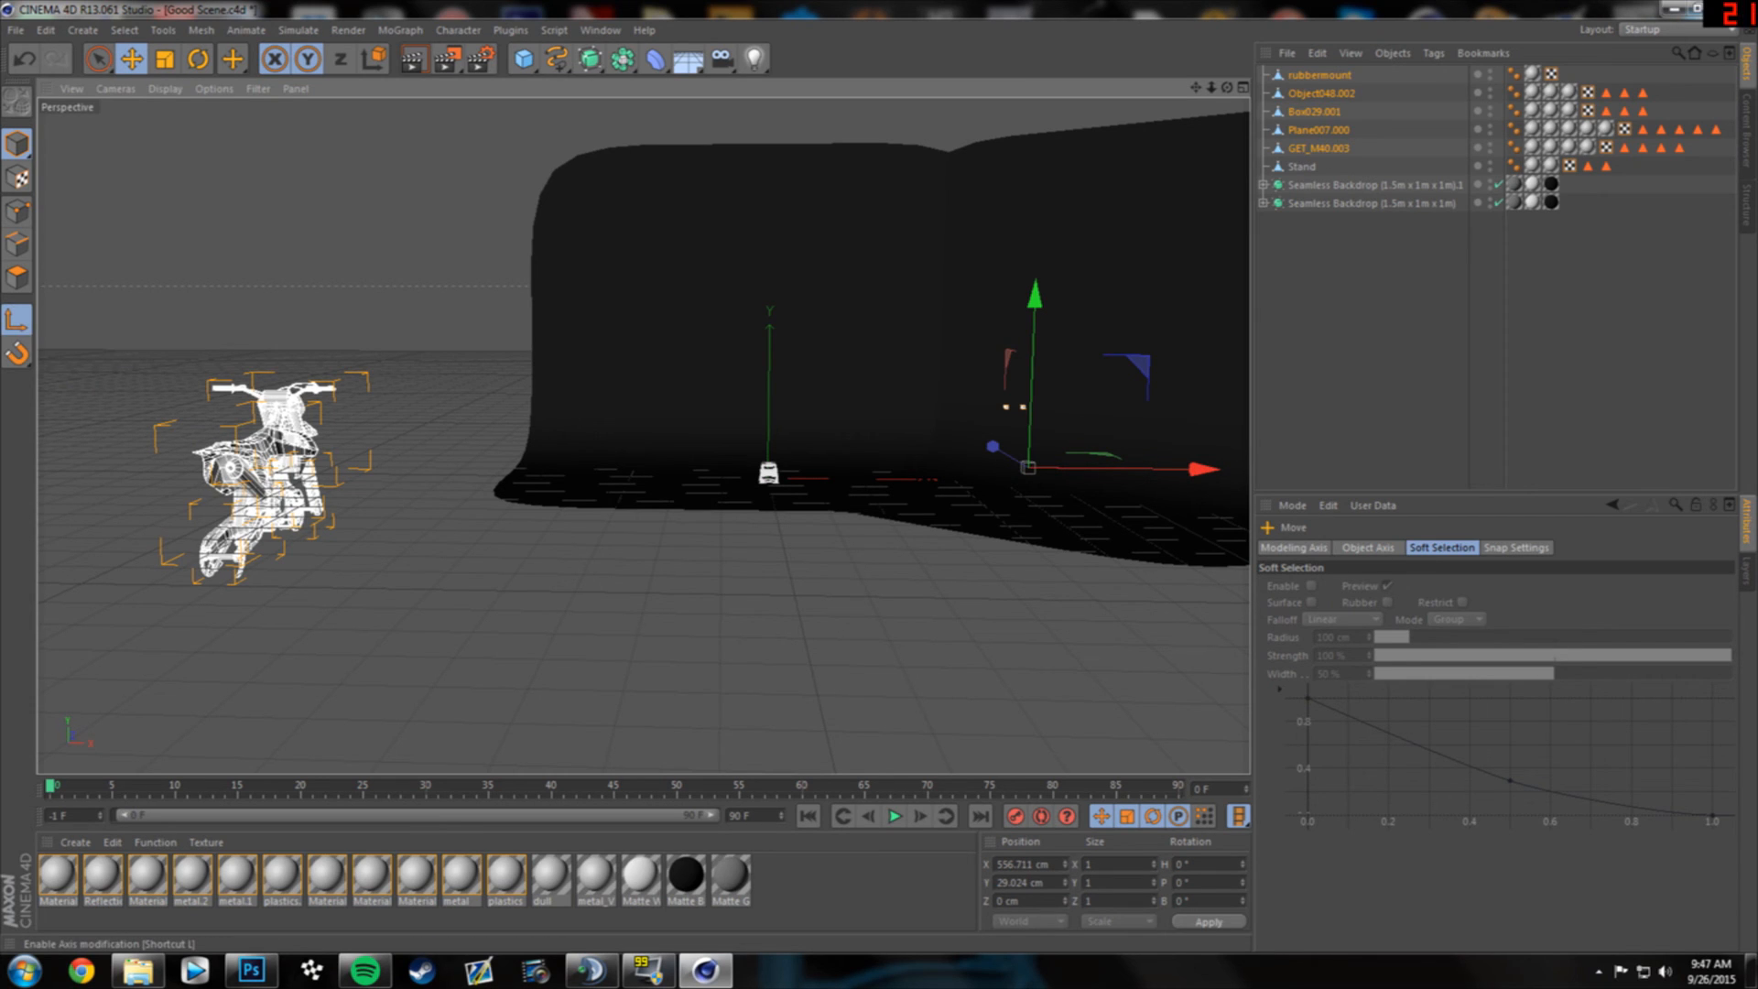
pyautogui.press('F5')
pyautogui.scroll(-6, 424, 498)
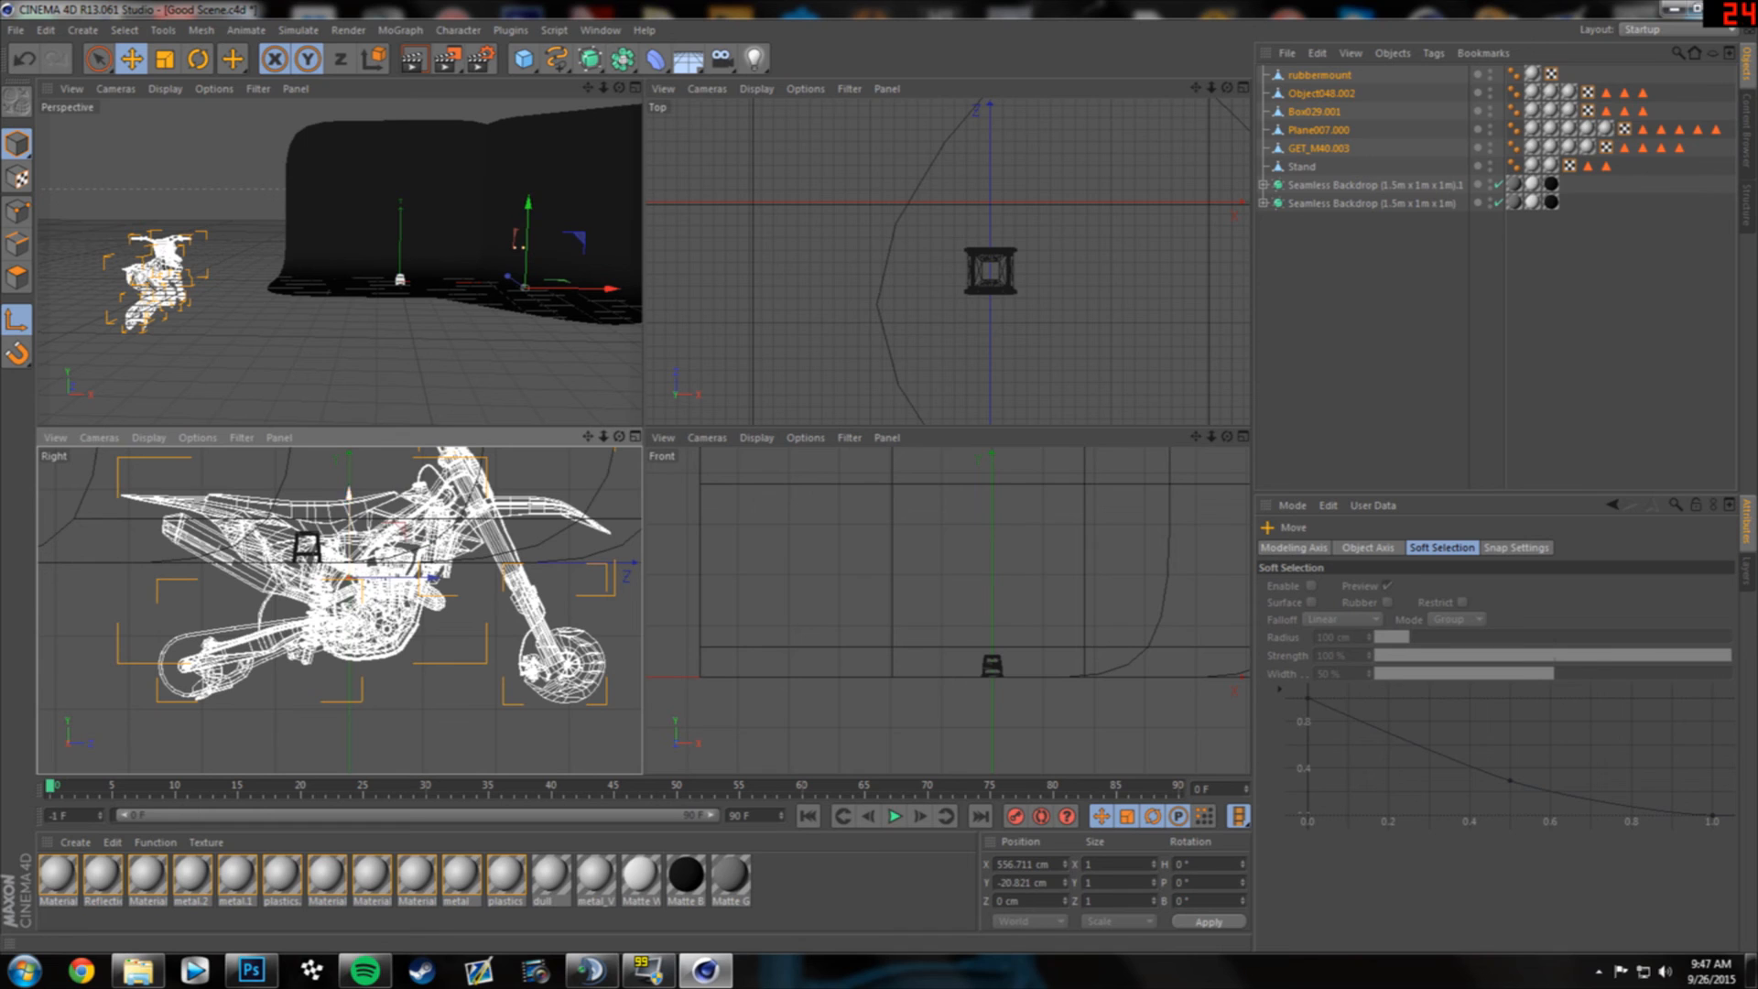
pyautogui.scroll(-3, 952, 318)
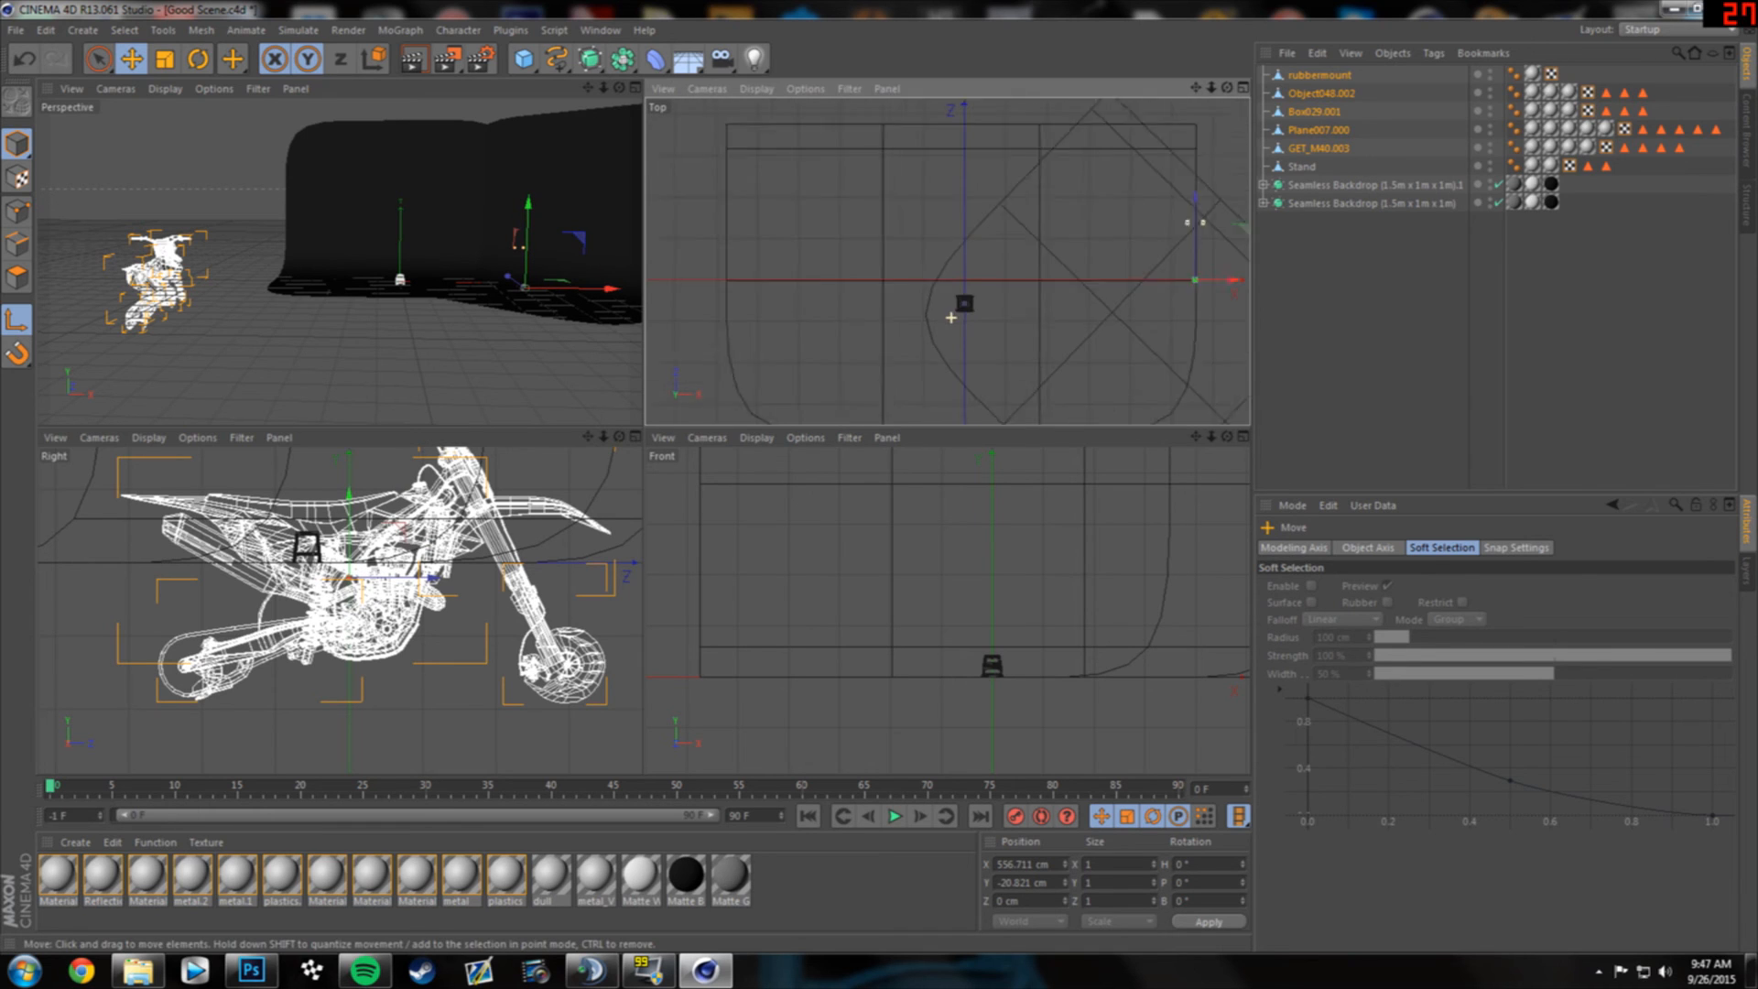
pyautogui.scroll(-3, 951, 318)
pyautogui.moveTo(1155, 291); pyautogui.dragTo(823, 291)
# - Fine-tune the bike parts' axes to about X -1144 cm and Y -3.8 cm, using the top and front views
pyautogui.keyDown('alt'); pyautogui.moveTo(947, 262); pyautogui.dragTo(873, 374, button='middle'); pyautogui.keyUp('alt')
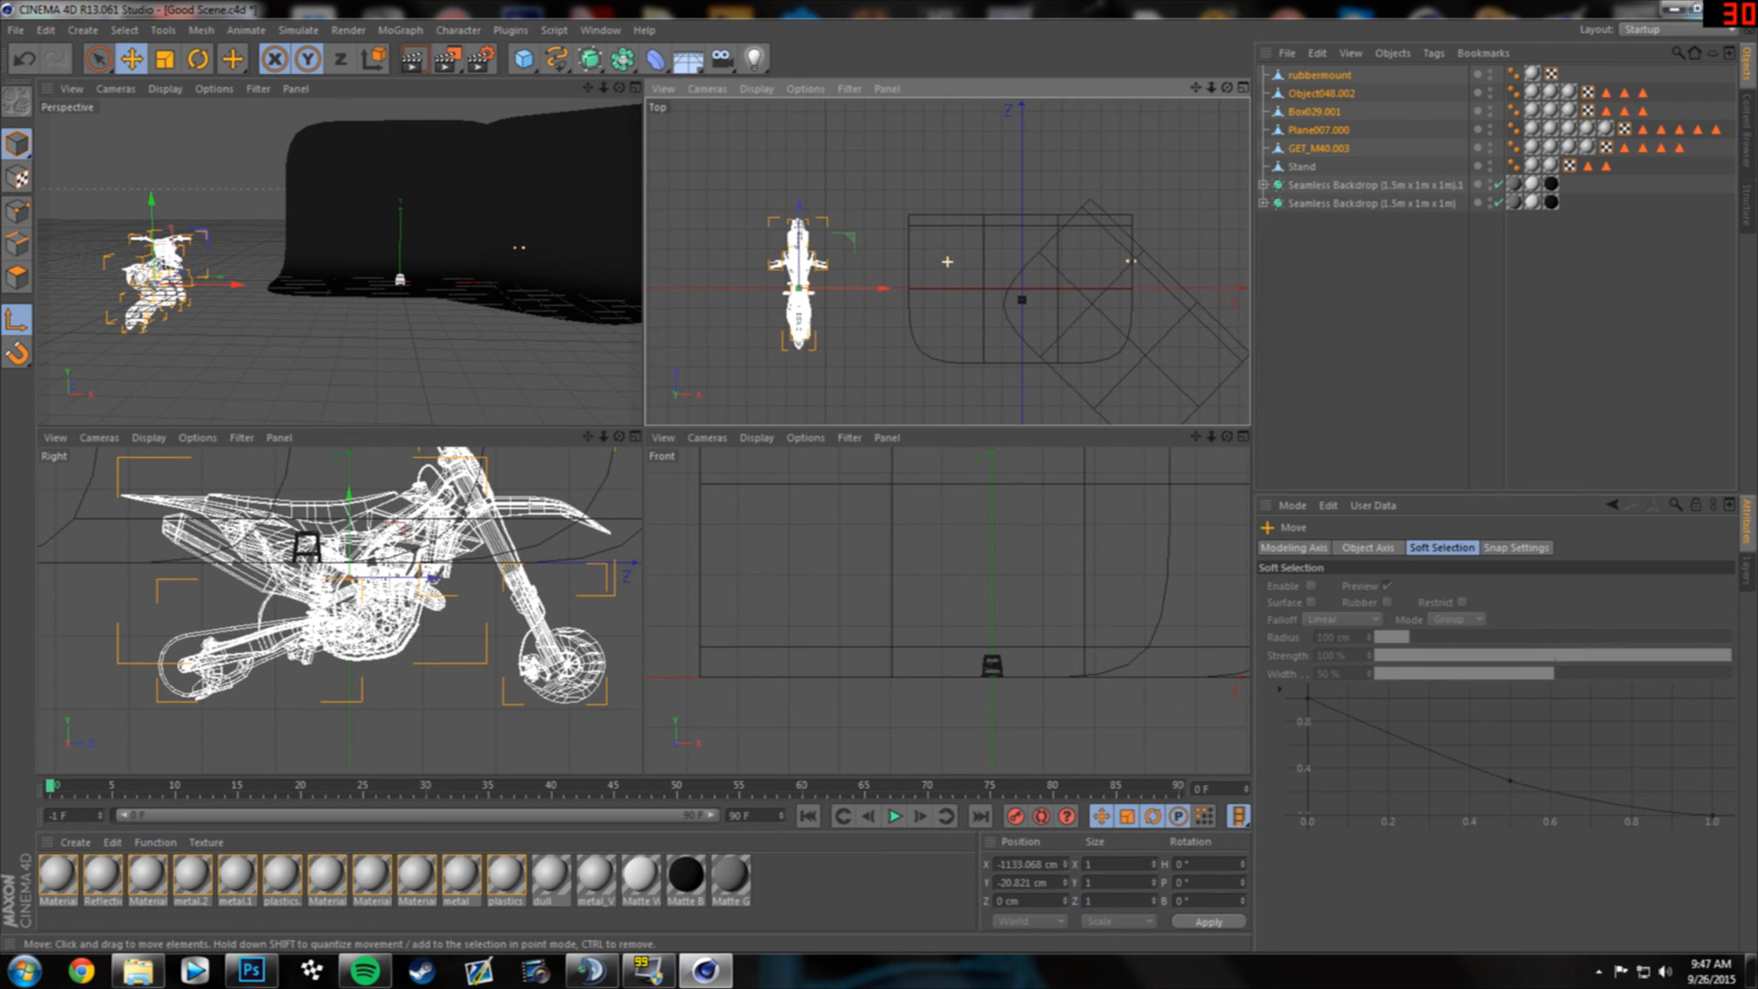
pyautogui.moveTo(946, 262)
pyautogui.keyDown('alt'); pyautogui.mouseDown(button='middle')
pyautogui.moveTo(1000, 248)
pyautogui.moveTo(943, 272)
pyautogui.moveTo(1113, 332)
pyautogui.moveTo(1015, 174)
pyautogui.moveTo(931, 273)
pyautogui.moveTo(943, 239)
pyautogui.mouseUp(button='middle'); pyautogui.keyUp('alt')
pyautogui.keyDown('alt'); pyautogui.moveTo(342, 263); pyautogui.dragTo(280, 246, button='middle'); pyautogui.keyUp('alt')
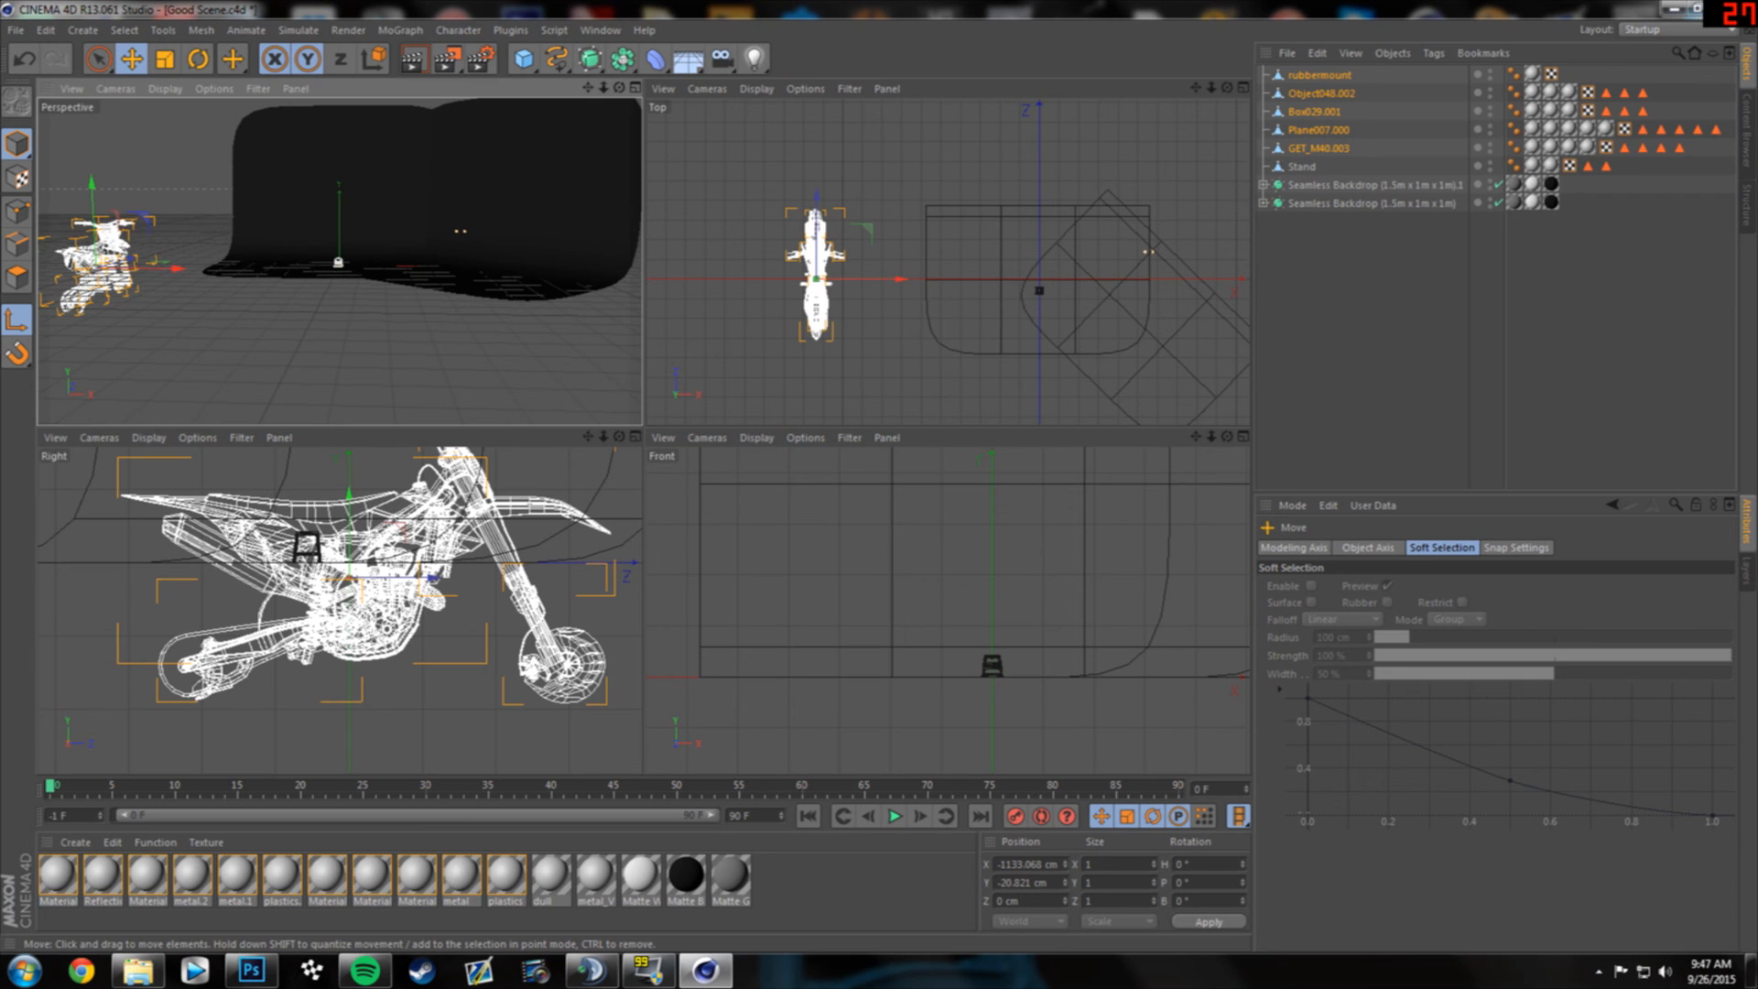
pyautogui.moveTo(340, 261)
pyautogui.keyDown('alt'); pyautogui.mouseDown()
pyautogui.moveTo(444, 284)
pyautogui.moveTo(476, 385)
pyautogui.moveTo(311, 339)
pyautogui.moveTo(325, 238)
pyautogui.mouseUp(); pyautogui.keyUp('alt')
pyautogui.keyDown('alt'); pyautogui.moveTo(327, 323); pyautogui.dragTo(309, 267); pyautogui.keyUp('alt')
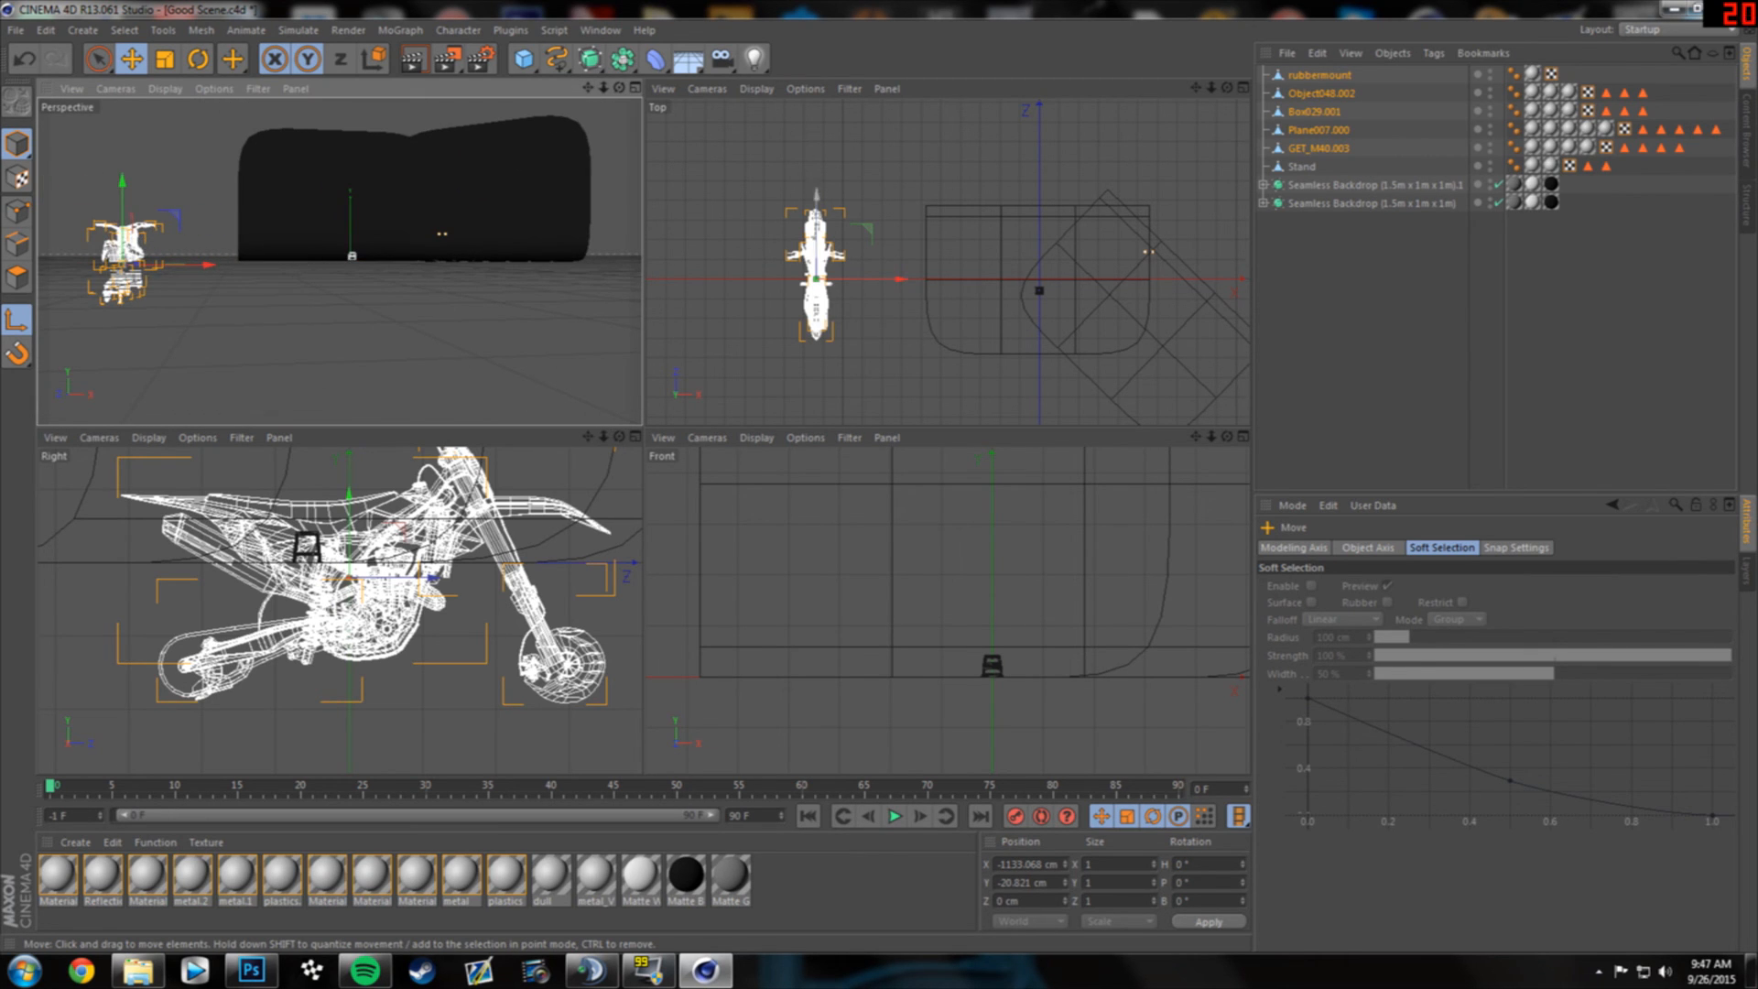
pyautogui.moveTo(899, 279); pyautogui.dragTo(899, 280)
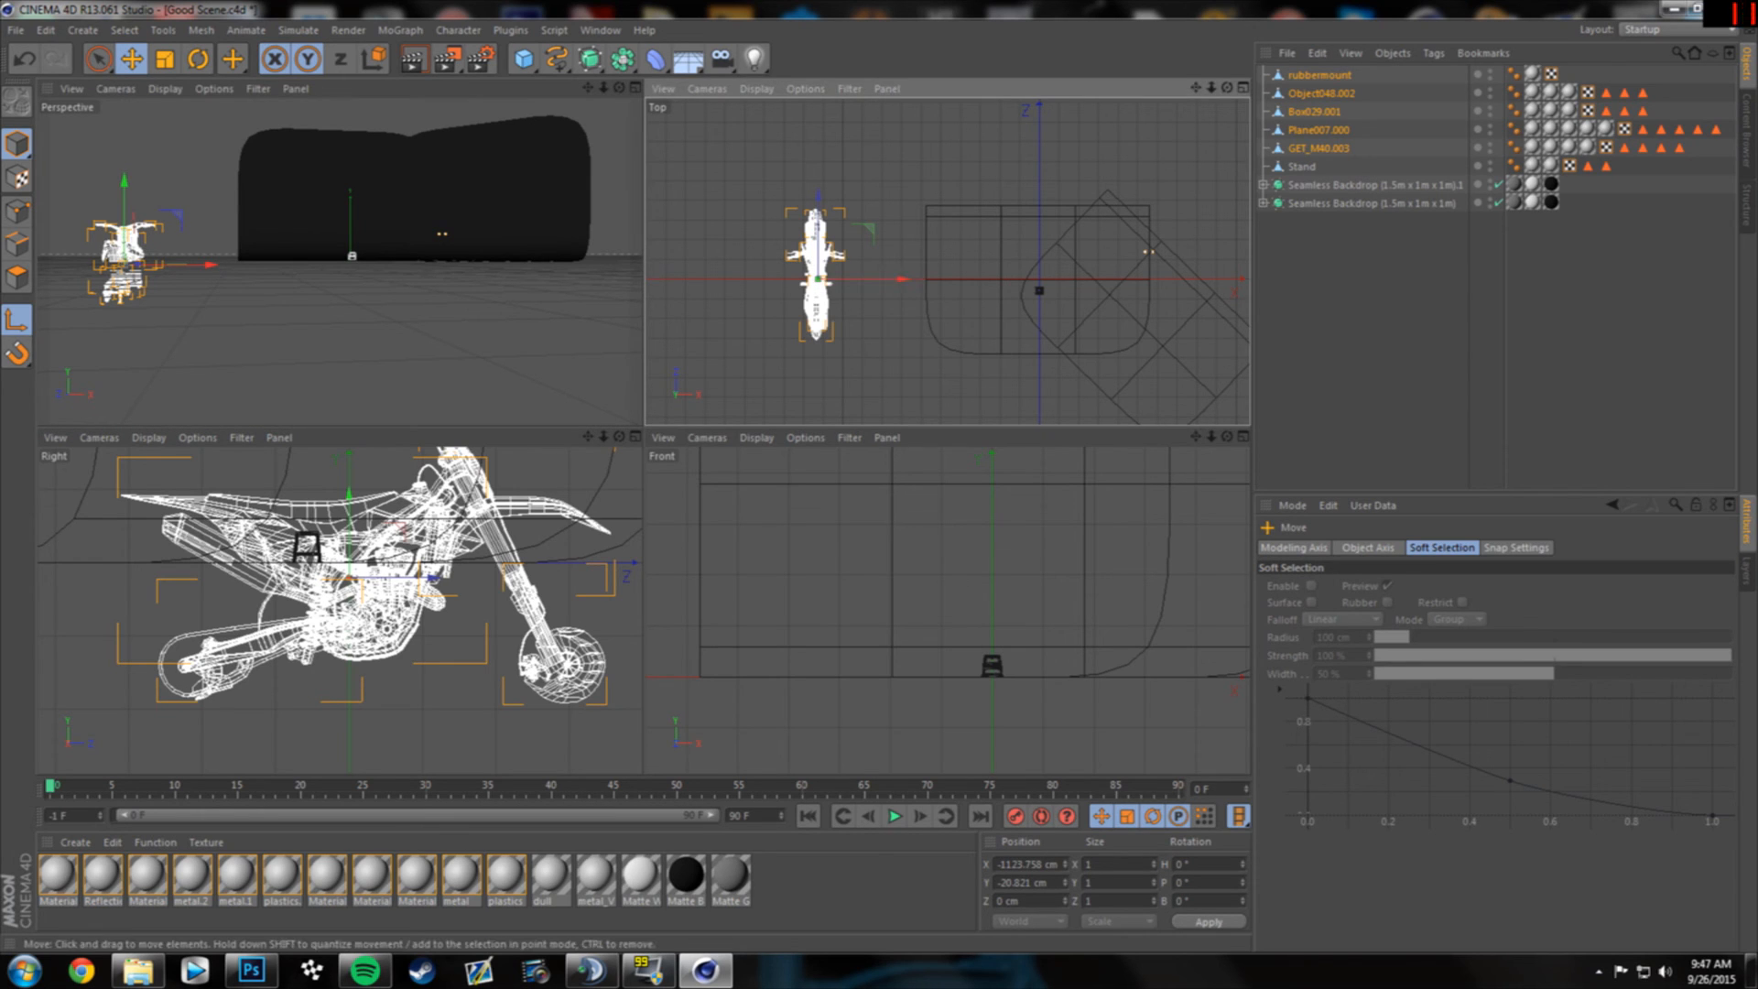
pyautogui.scroll(-4, 986, 578)
pyautogui.scroll(2, 755, 578)
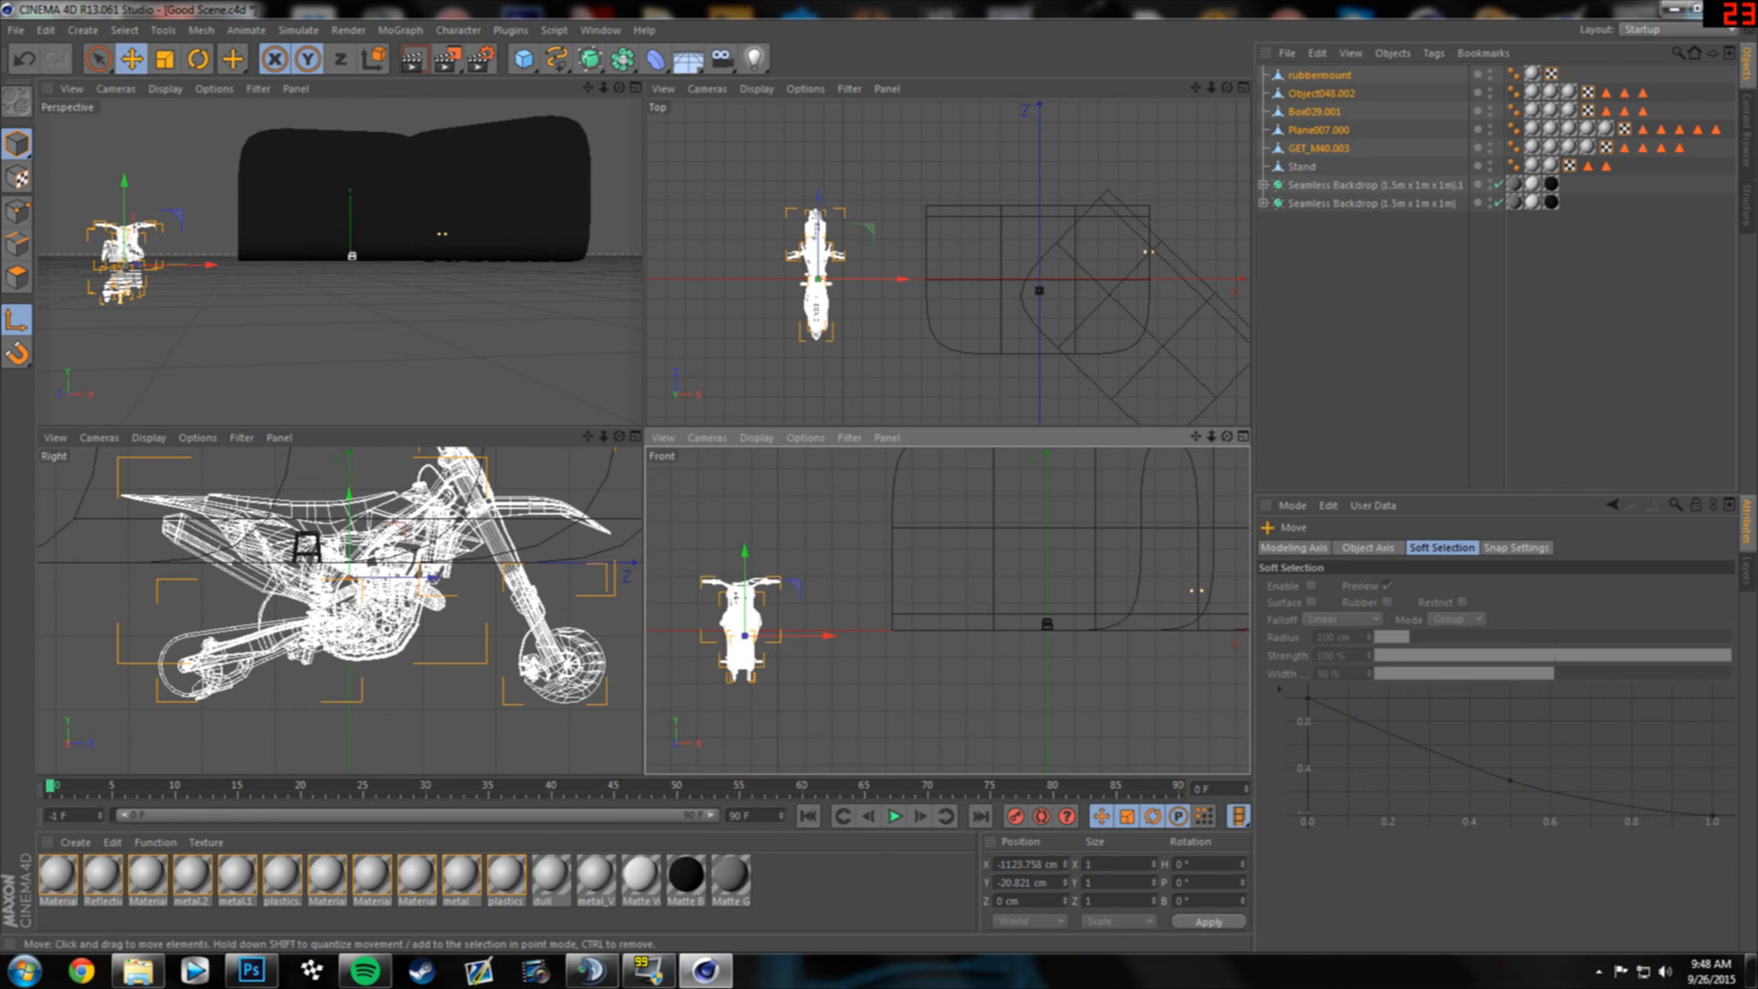
pyautogui.moveTo(745, 561); pyautogui.dragTo(744, 553)
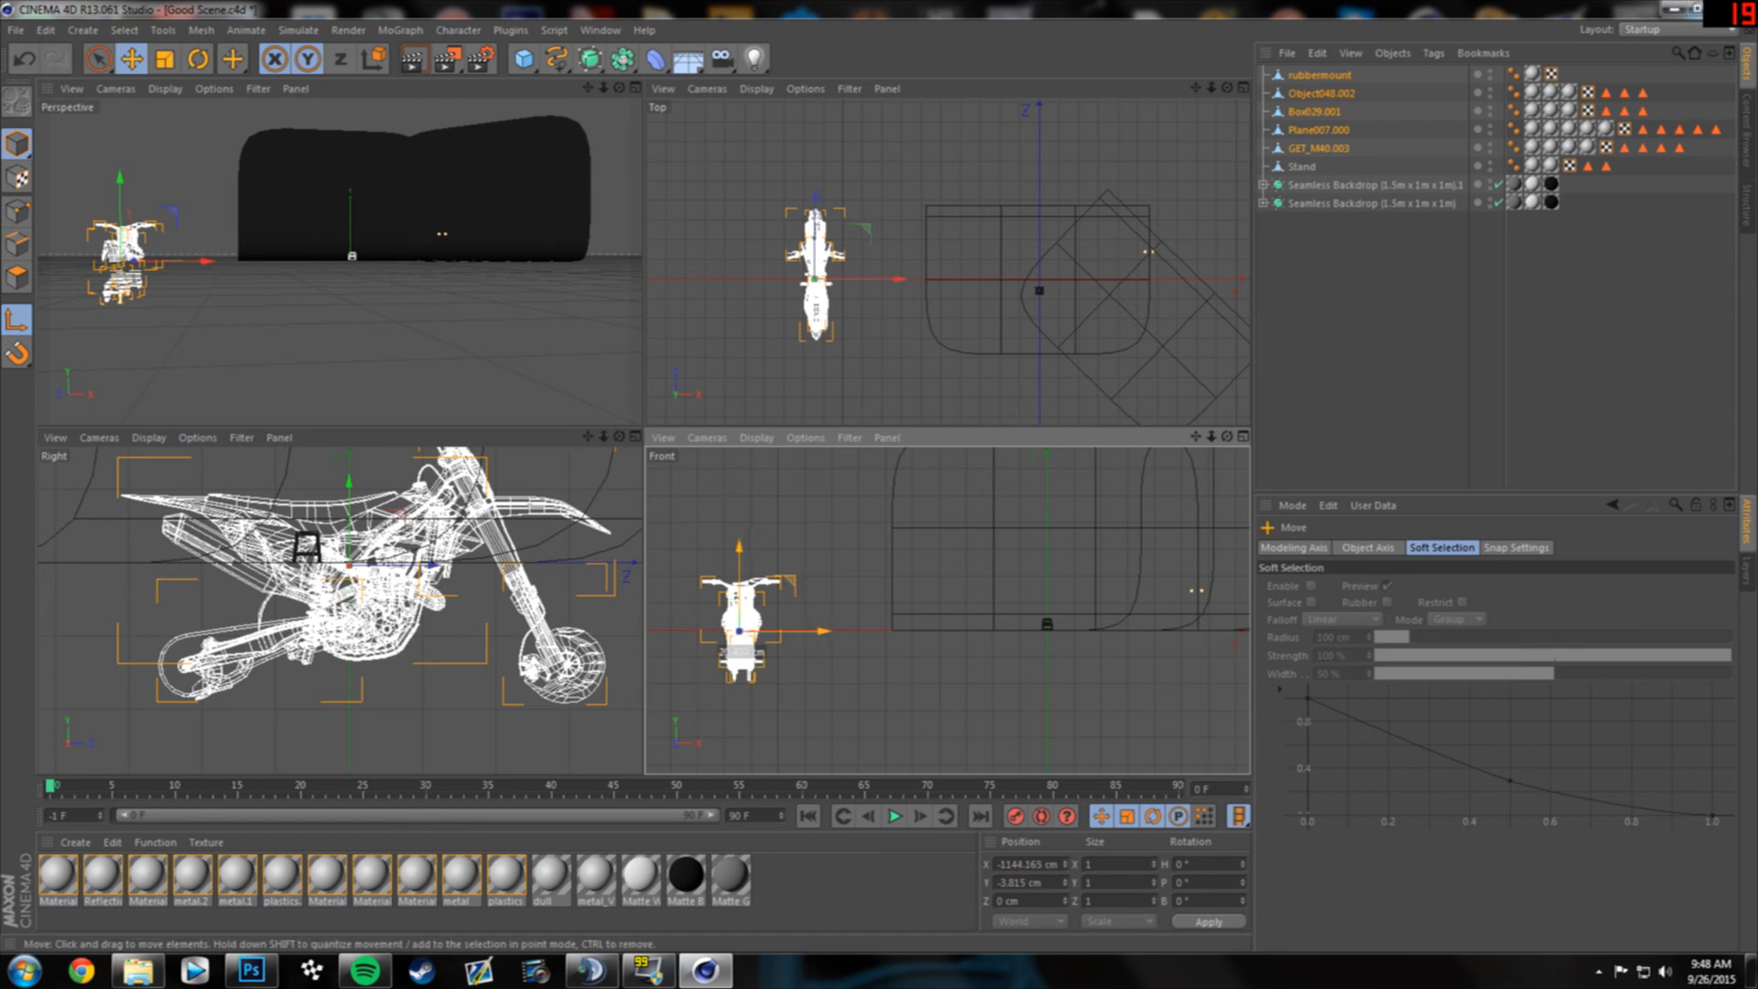
# - Move the selected bike parts along X to about 0 cm, bringing them over the stand inside the backdrop
pyautogui.press('F1')
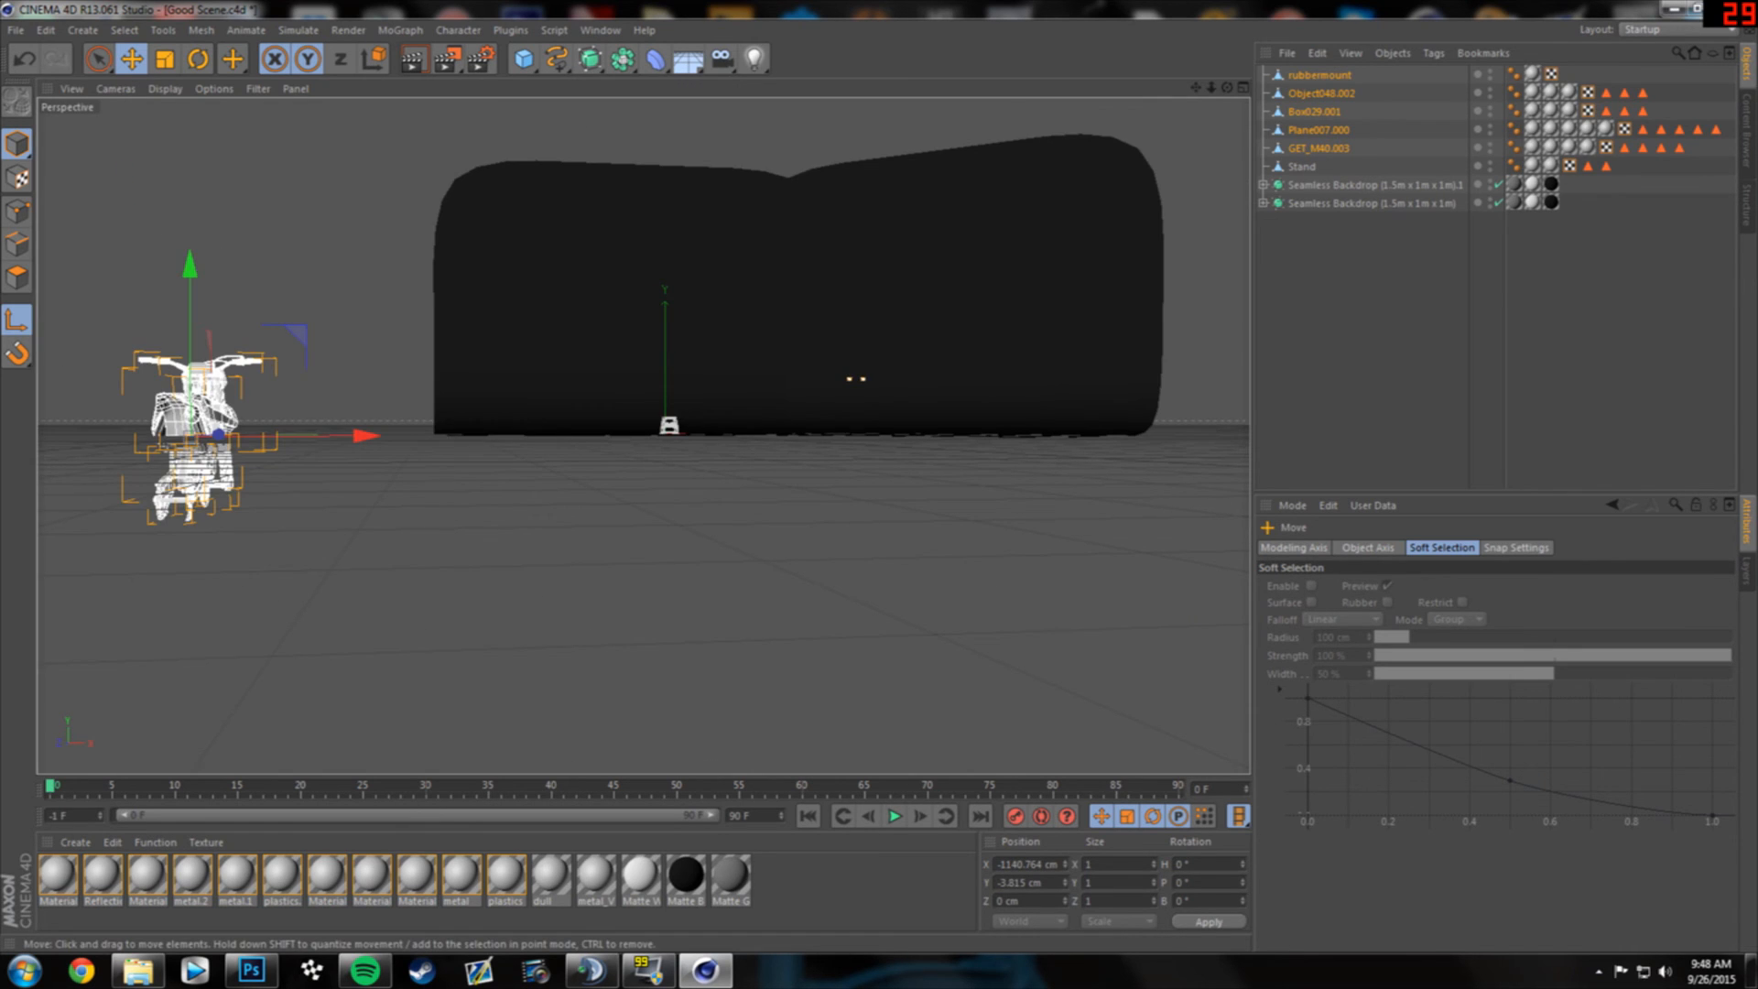
pyautogui.keyDown('alt'); pyautogui.moveTo(448, 369); pyautogui.dragTo(456, 454); pyautogui.keyUp('alt')
pyautogui.moveTo(375, 498); pyautogui.dragTo(688, 489)
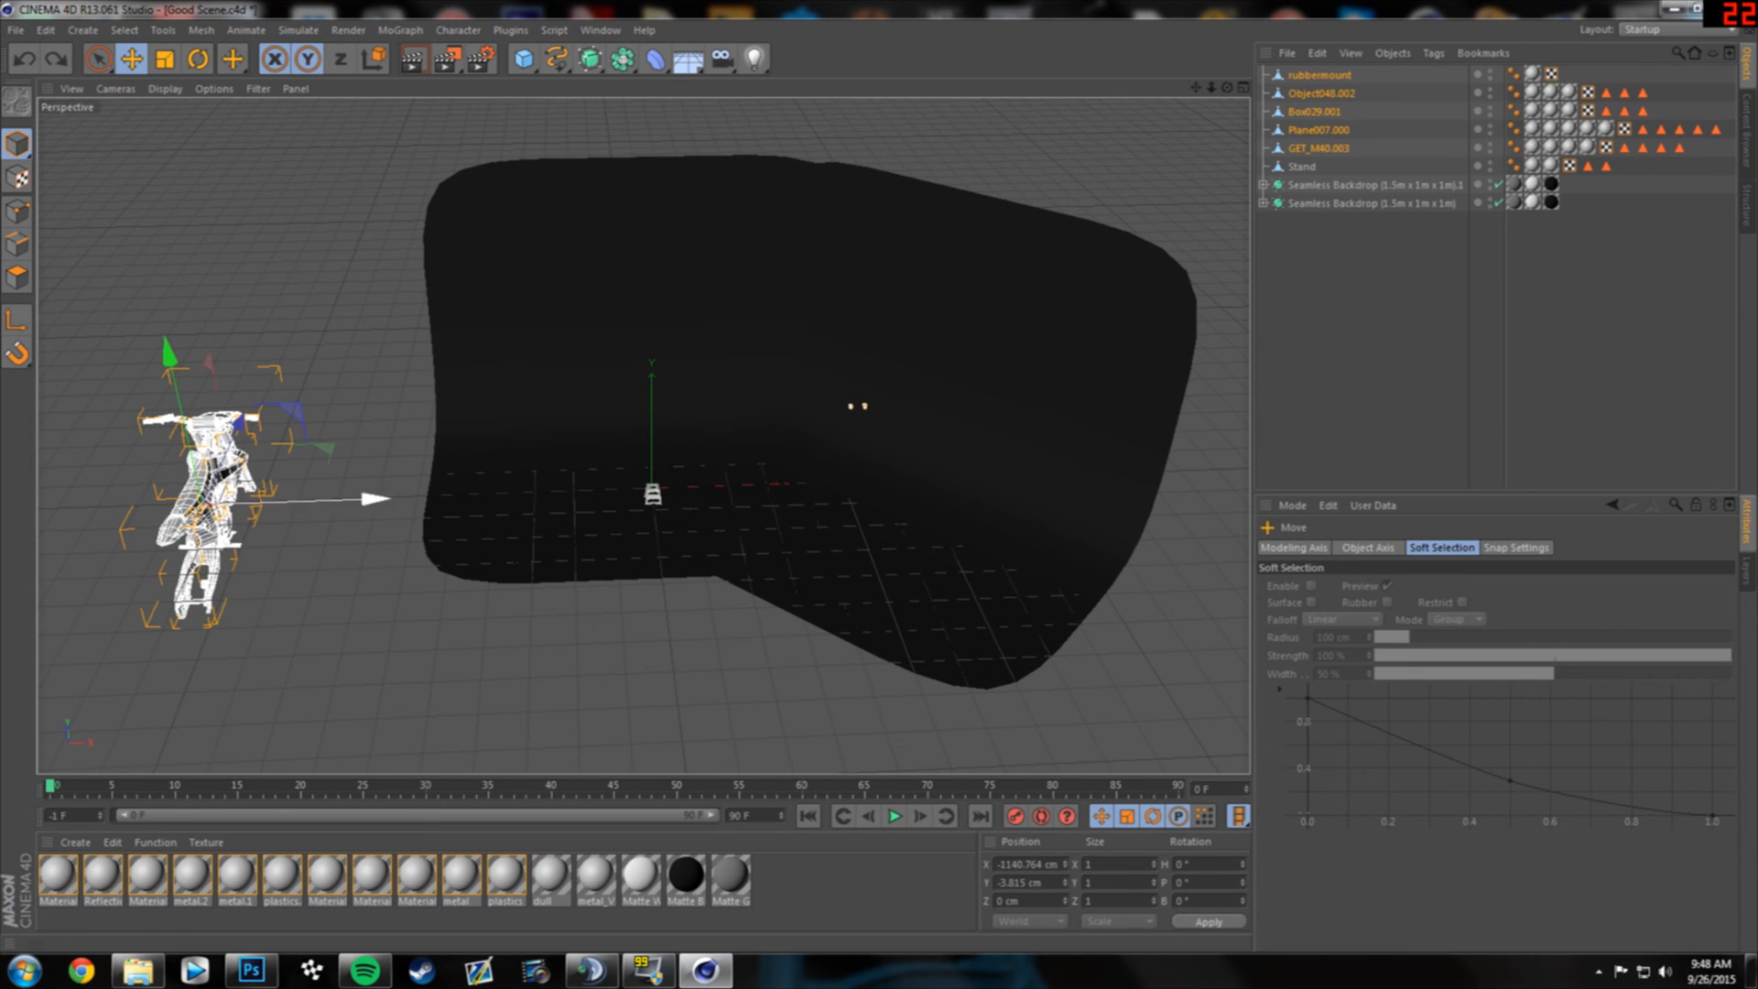
pyautogui.moveTo(375, 499); pyautogui.dragTo(820, 483)
pyautogui.scroll(10, 650, 458)
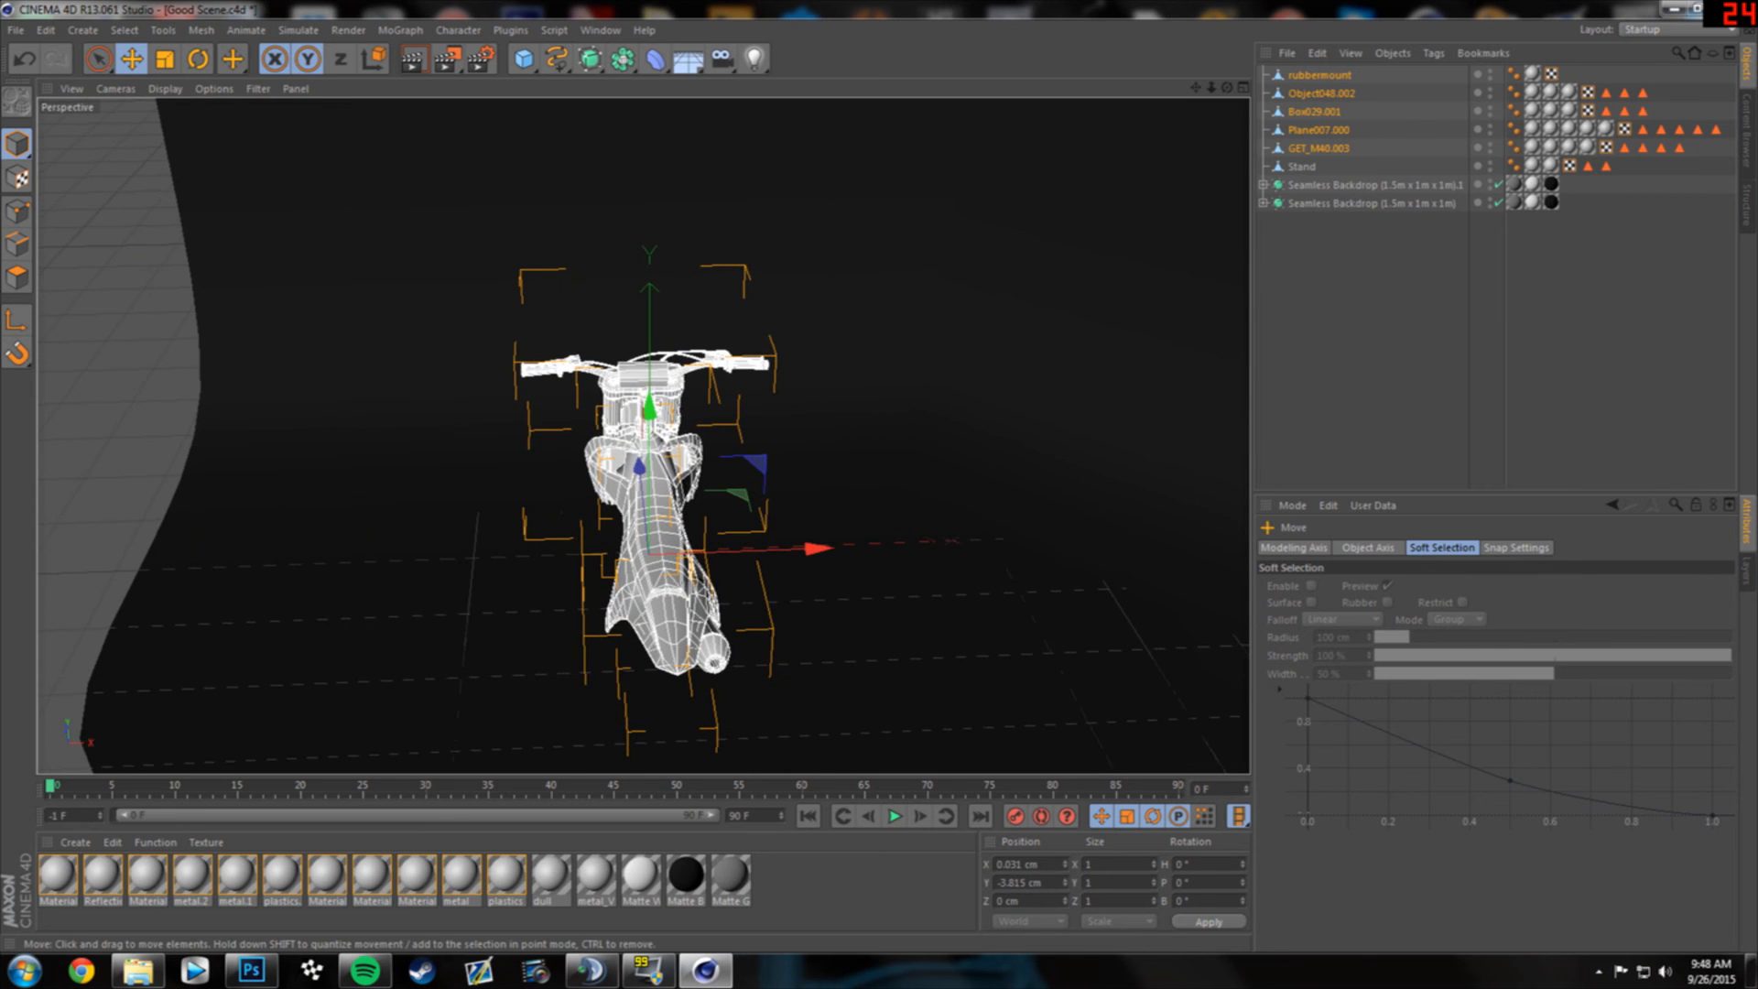
# - Set the bike parts' heading rotation to 90° and scale them down uniformly to suit the stand
pyautogui.keyDown('alt'); pyautogui.moveTo(692, 567); pyautogui.dragTo(581, 485); pyautogui.keyUp('alt')
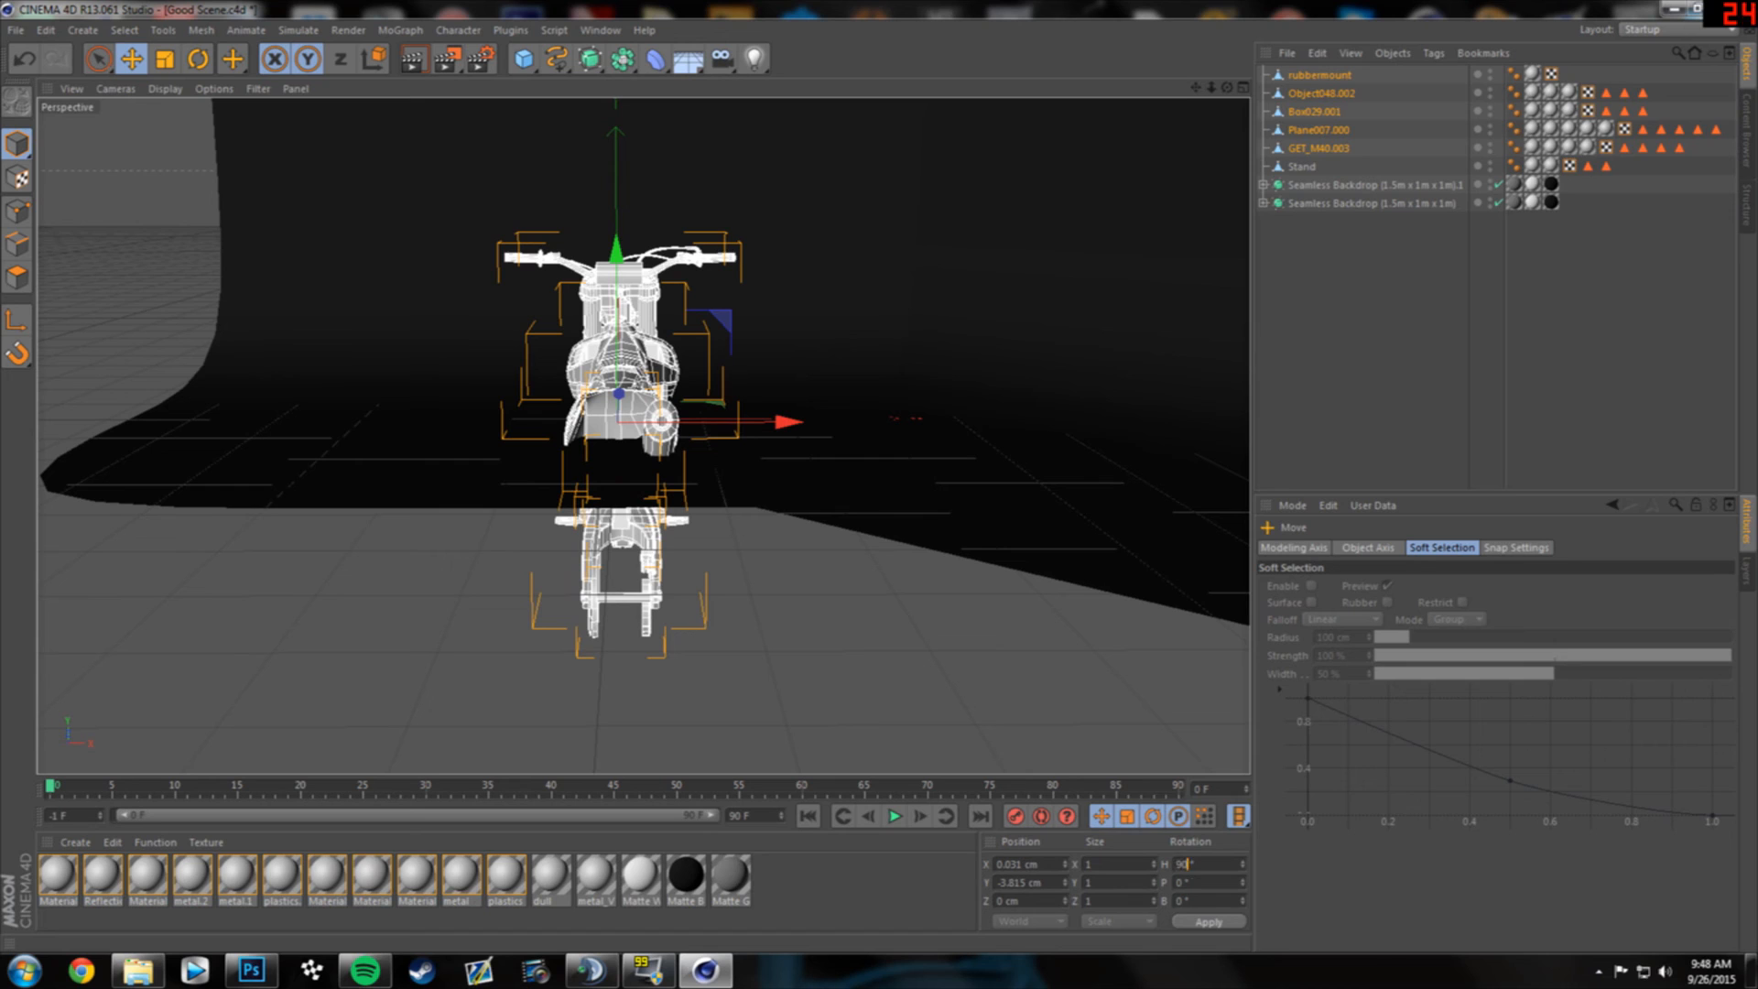
pyautogui.click(1208, 922)
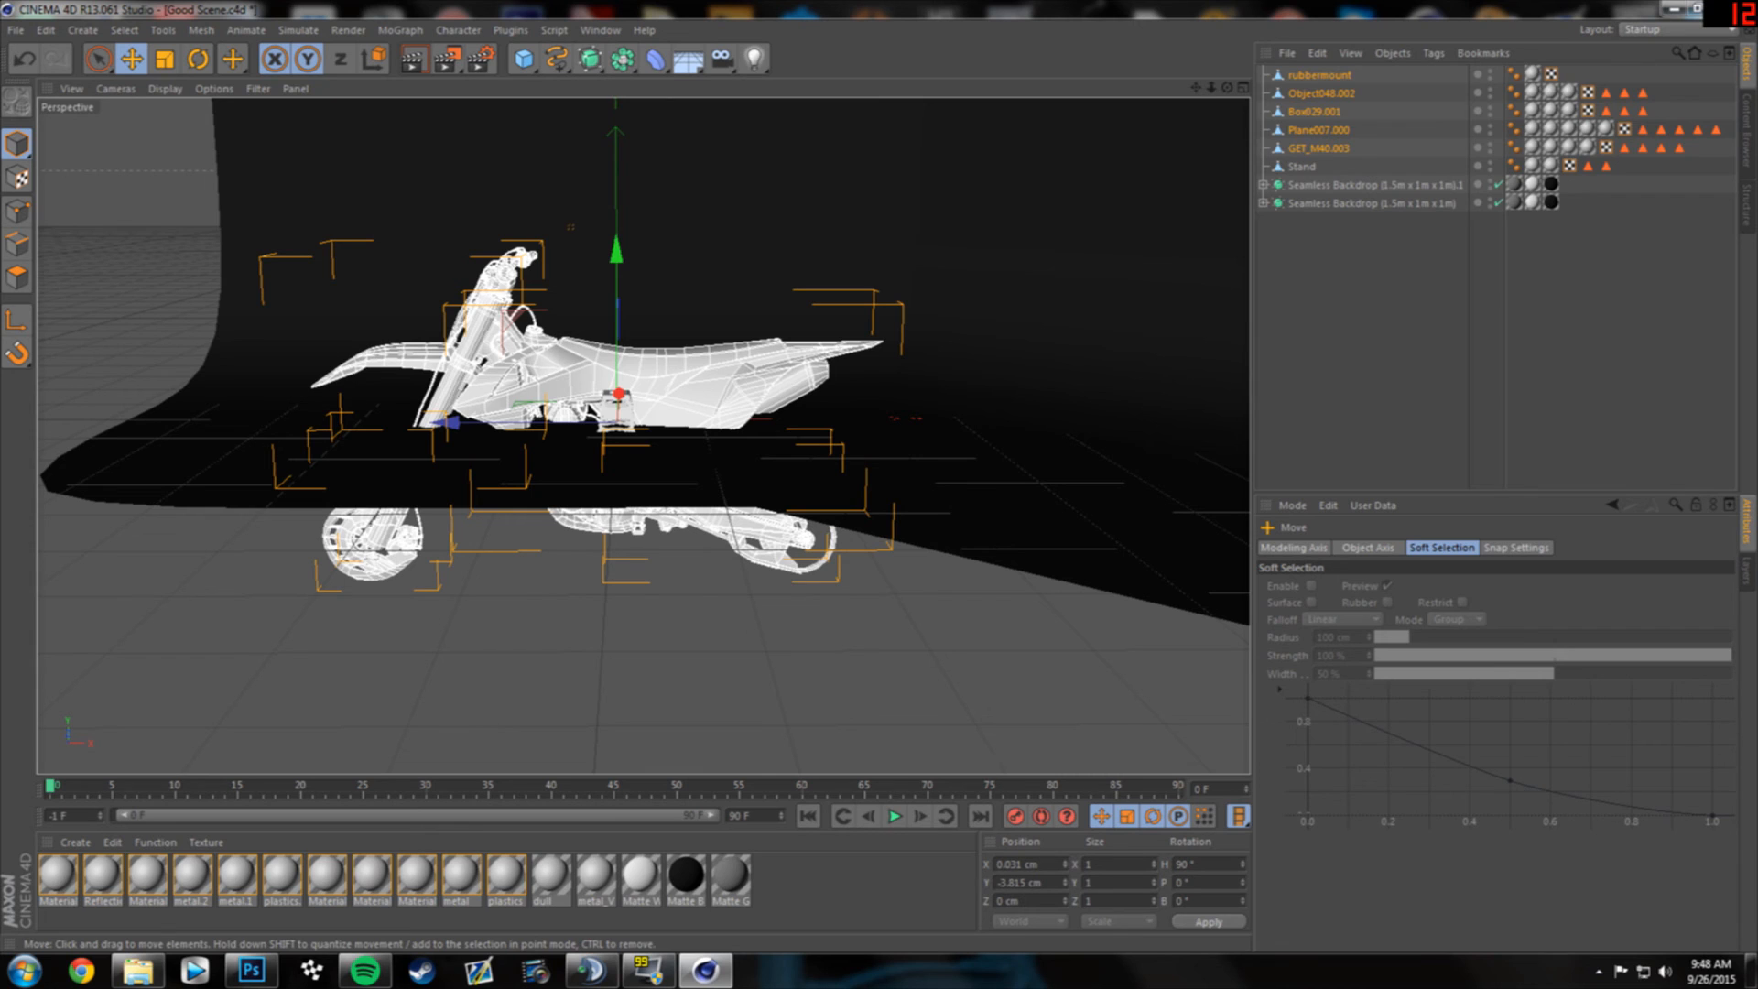
pyautogui.press('t')
pyautogui.moveTo(787, 302); pyautogui.dragTo(563, 302)
# - Raise the bike parts to about Y 87 cm and shift them along Z to about -59 cm, above the stand
pyautogui.click(132, 60)
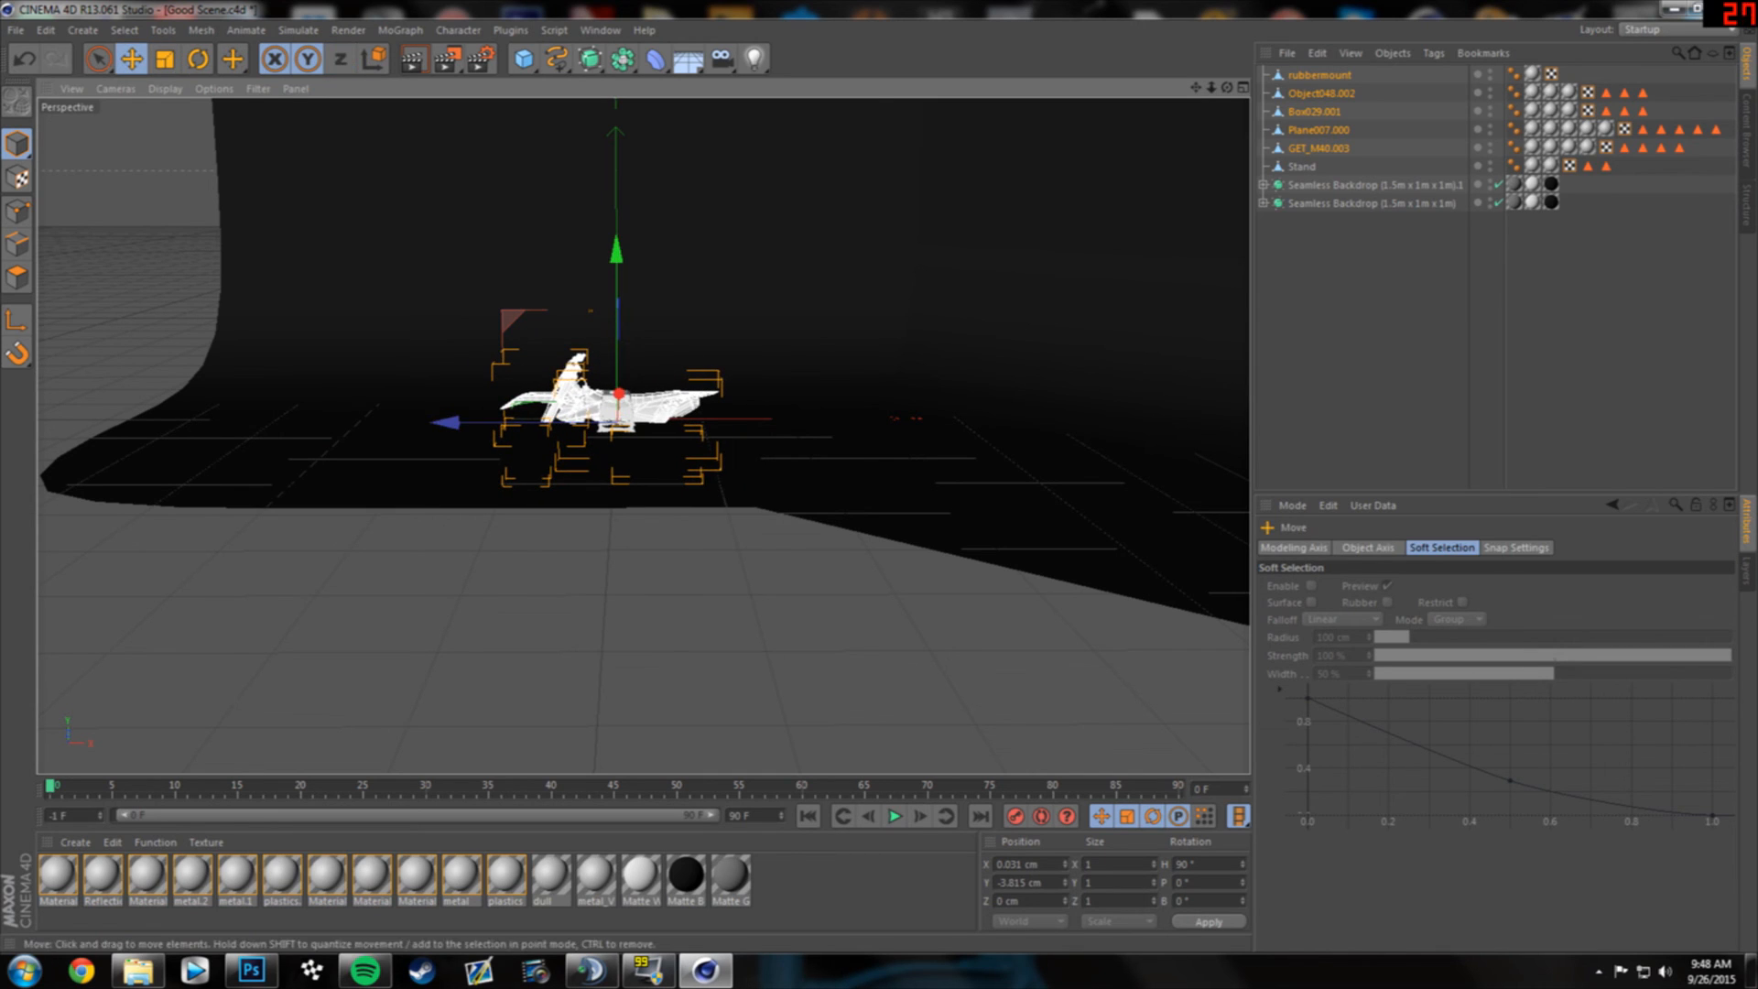
pyautogui.moveTo(616, 249); pyautogui.dragTo(616, 188)
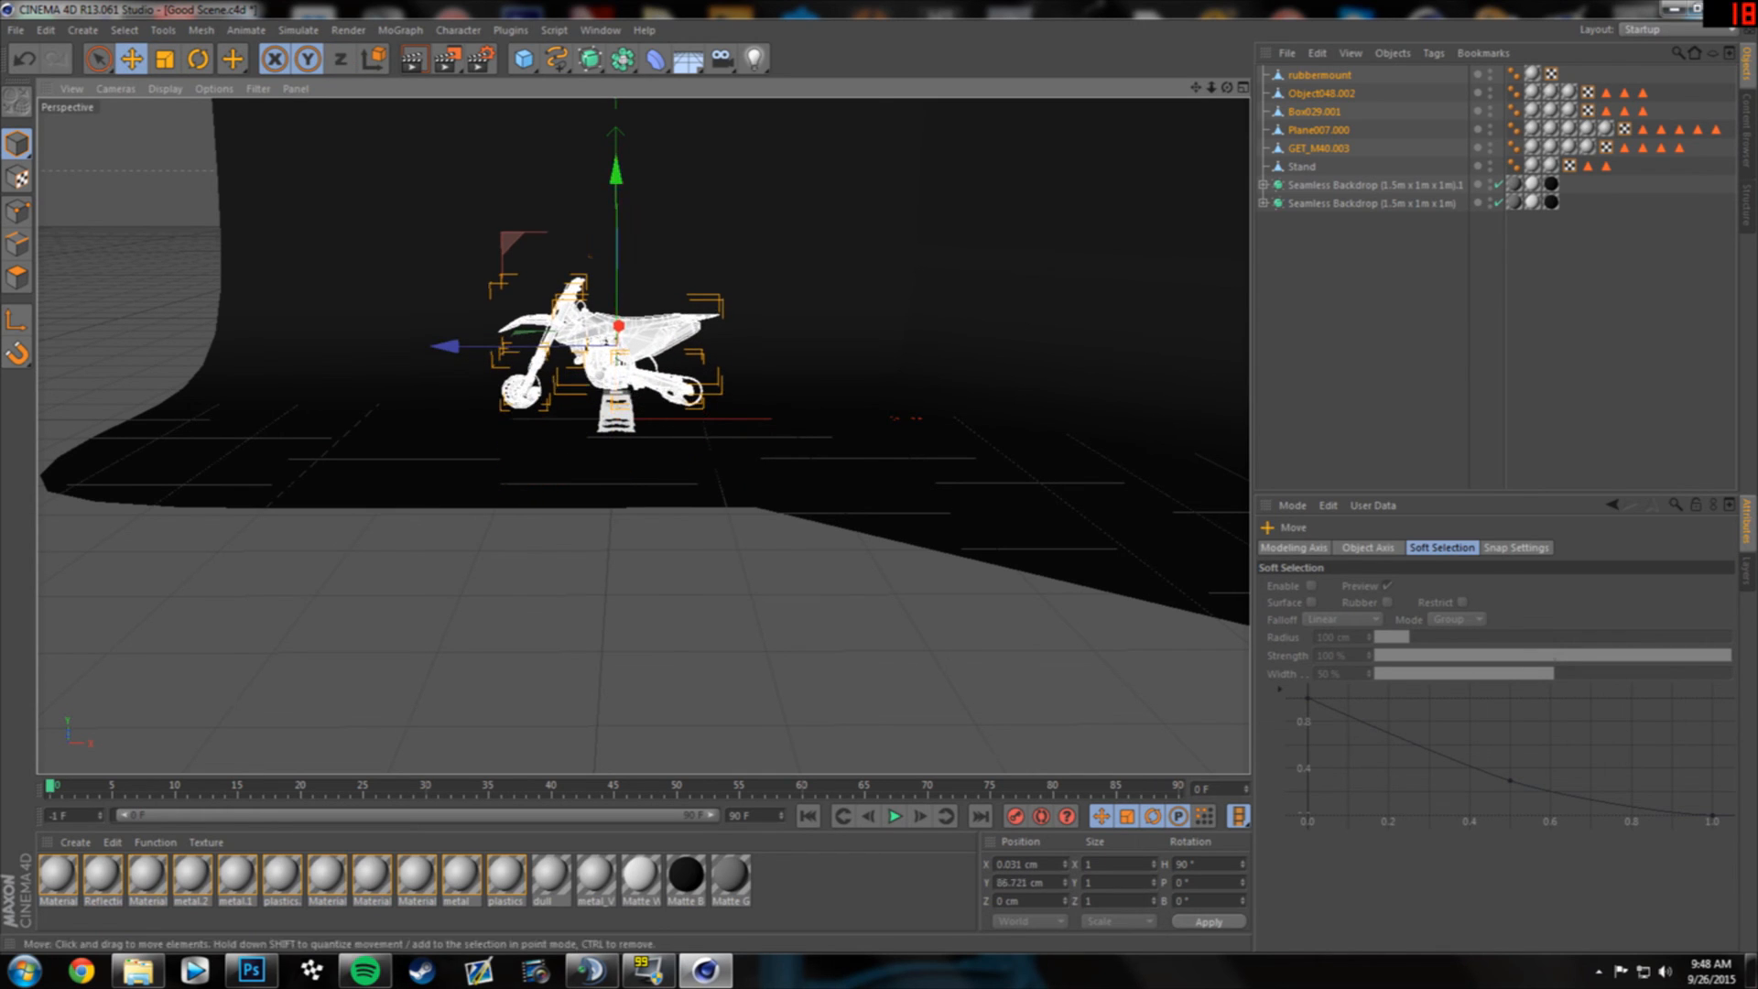
pyautogui.keyDown('alt'); pyautogui.moveTo(589, 257); pyautogui.dragTo(643, 437); pyautogui.keyUp('alt')
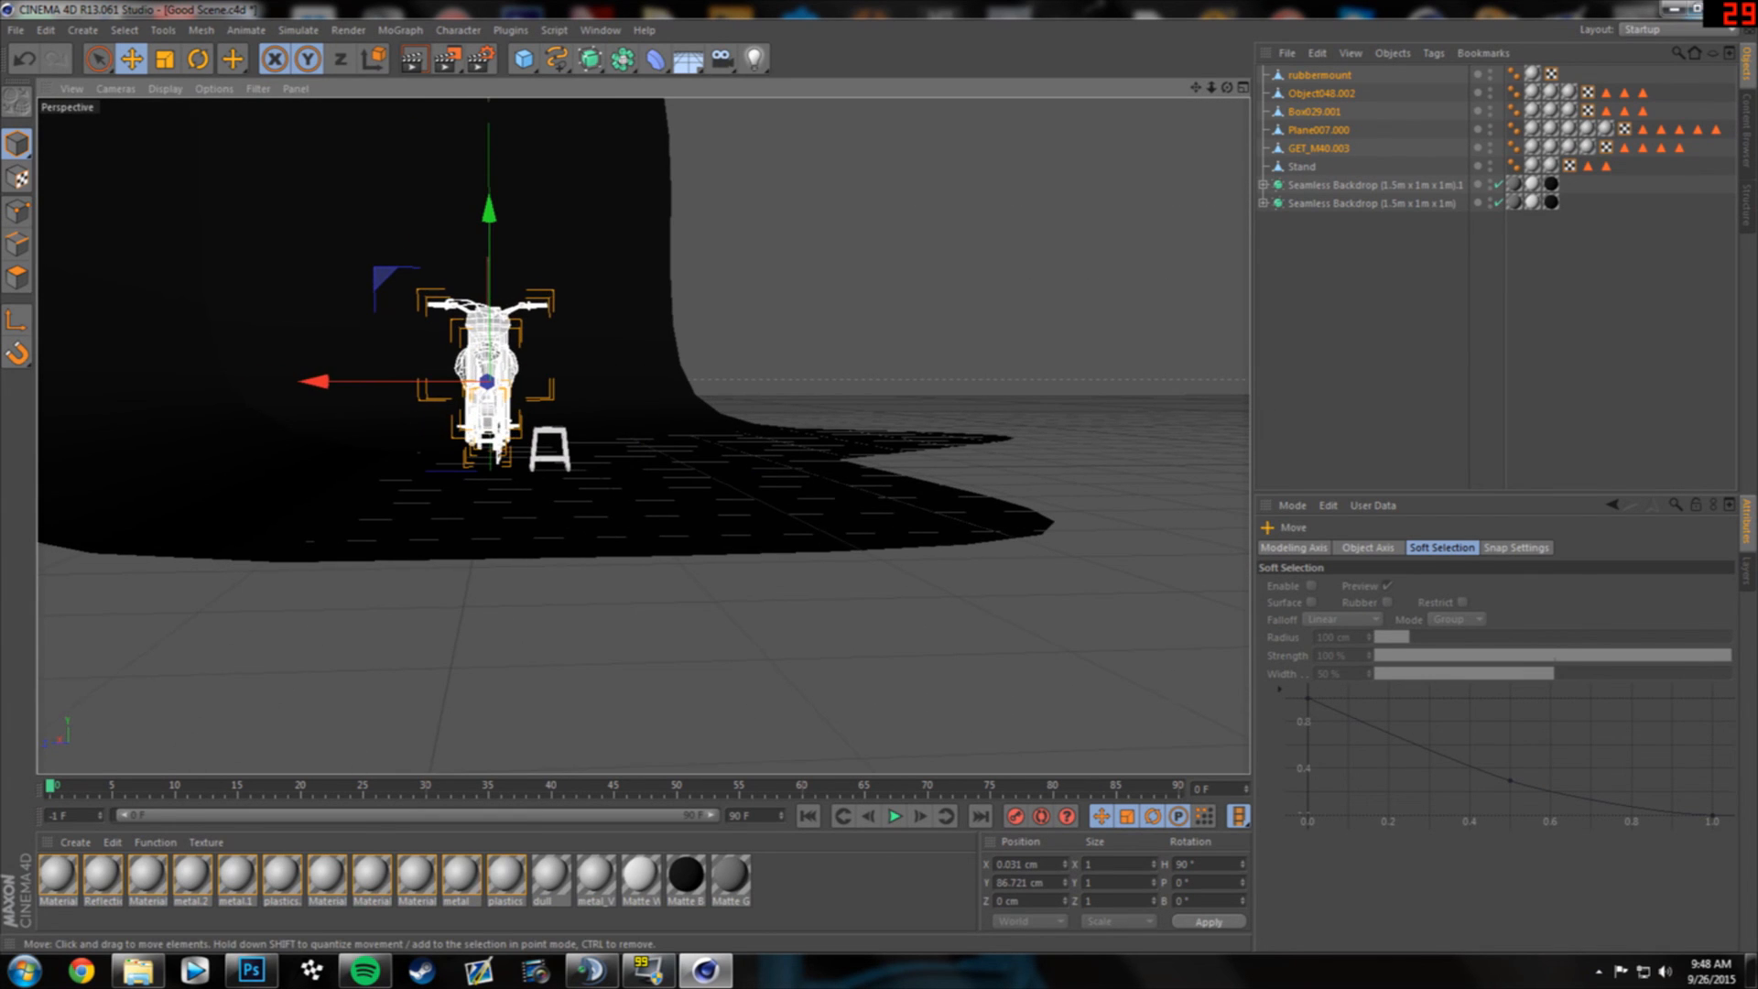
pyautogui.moveTo(314, 381); pyautogui.dragTo(379, 380)
# - Adjust the bike's position over the stand to about X 8.5 cm and Y 92 cm
pyautogui.keyDown('alt'); pyautogui.moveTo(970, 476); pyautogui.dragTo(564, 371); pyautogui.keyUp('alt')
pyautogui.scroll(7, 563, 369)
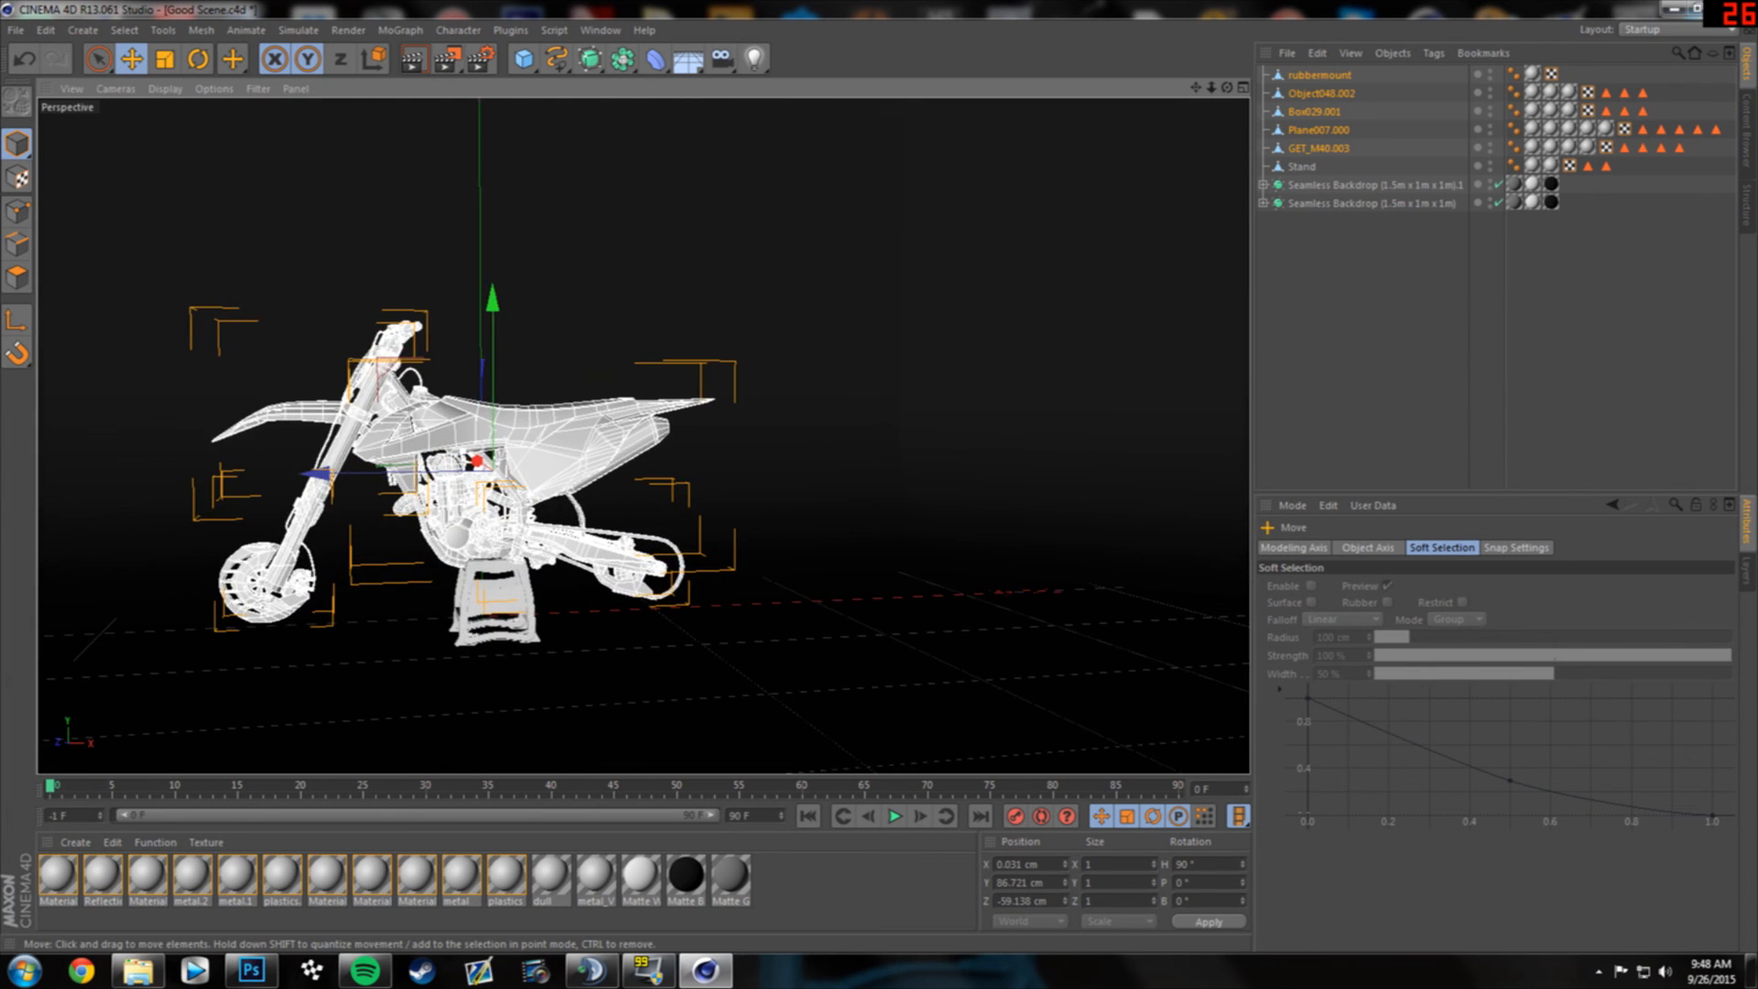
pyautogui.keyDown('alt'); pyautogui.moveTo(561, 480); pyautogui.dragTo(572, 476); pyautogui.keyUp('alt')
pyautogui.moveTo(501, 310); pyautogui.dragTo(500, 299)
pyautogui.moveTo(326, 464); pyautogui.dragTo(344, 463)
pyautogui.keyDown('alt'); pyautogui.moveTo(644, 366); pyautogui.dragTo(636, 458); pyautogui.keyUp('alt')
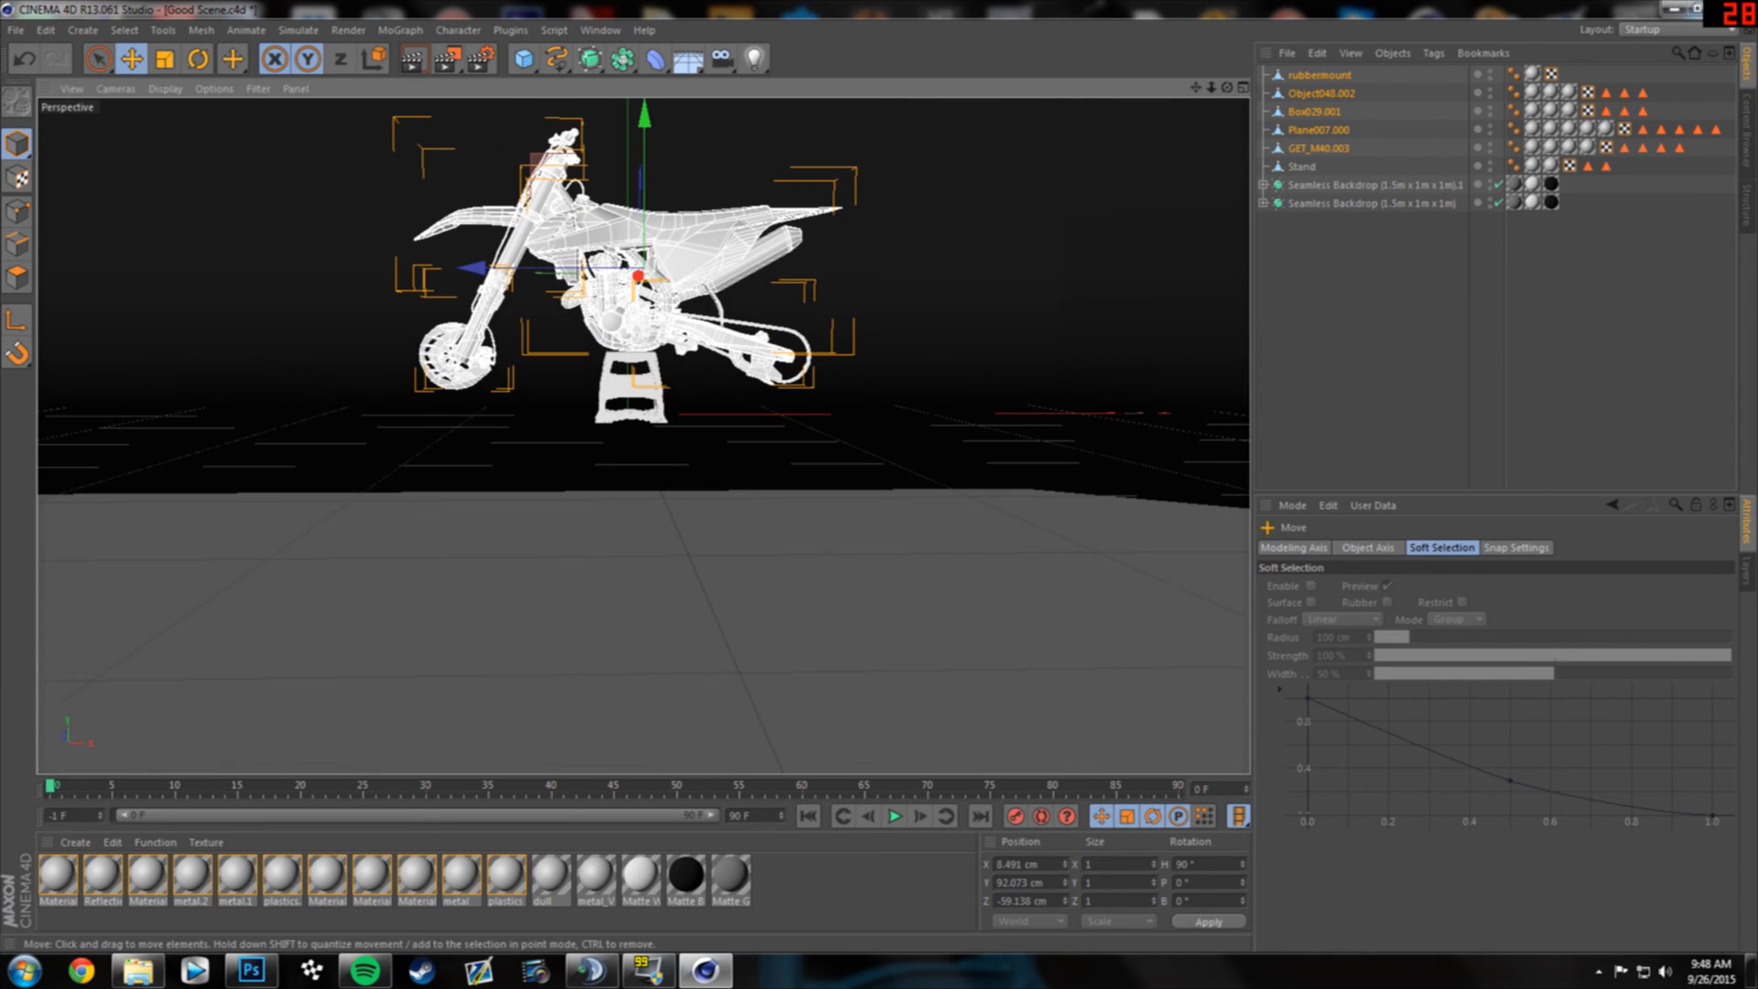
# - Scale the bike parts down slightly and reposition them on the stand at about X 3.6 cm and Y 80 cm
pyautogui.click(165, 59)
pyautogui.moveTo(585, 384); pyautogui.dragTo(491, 384)
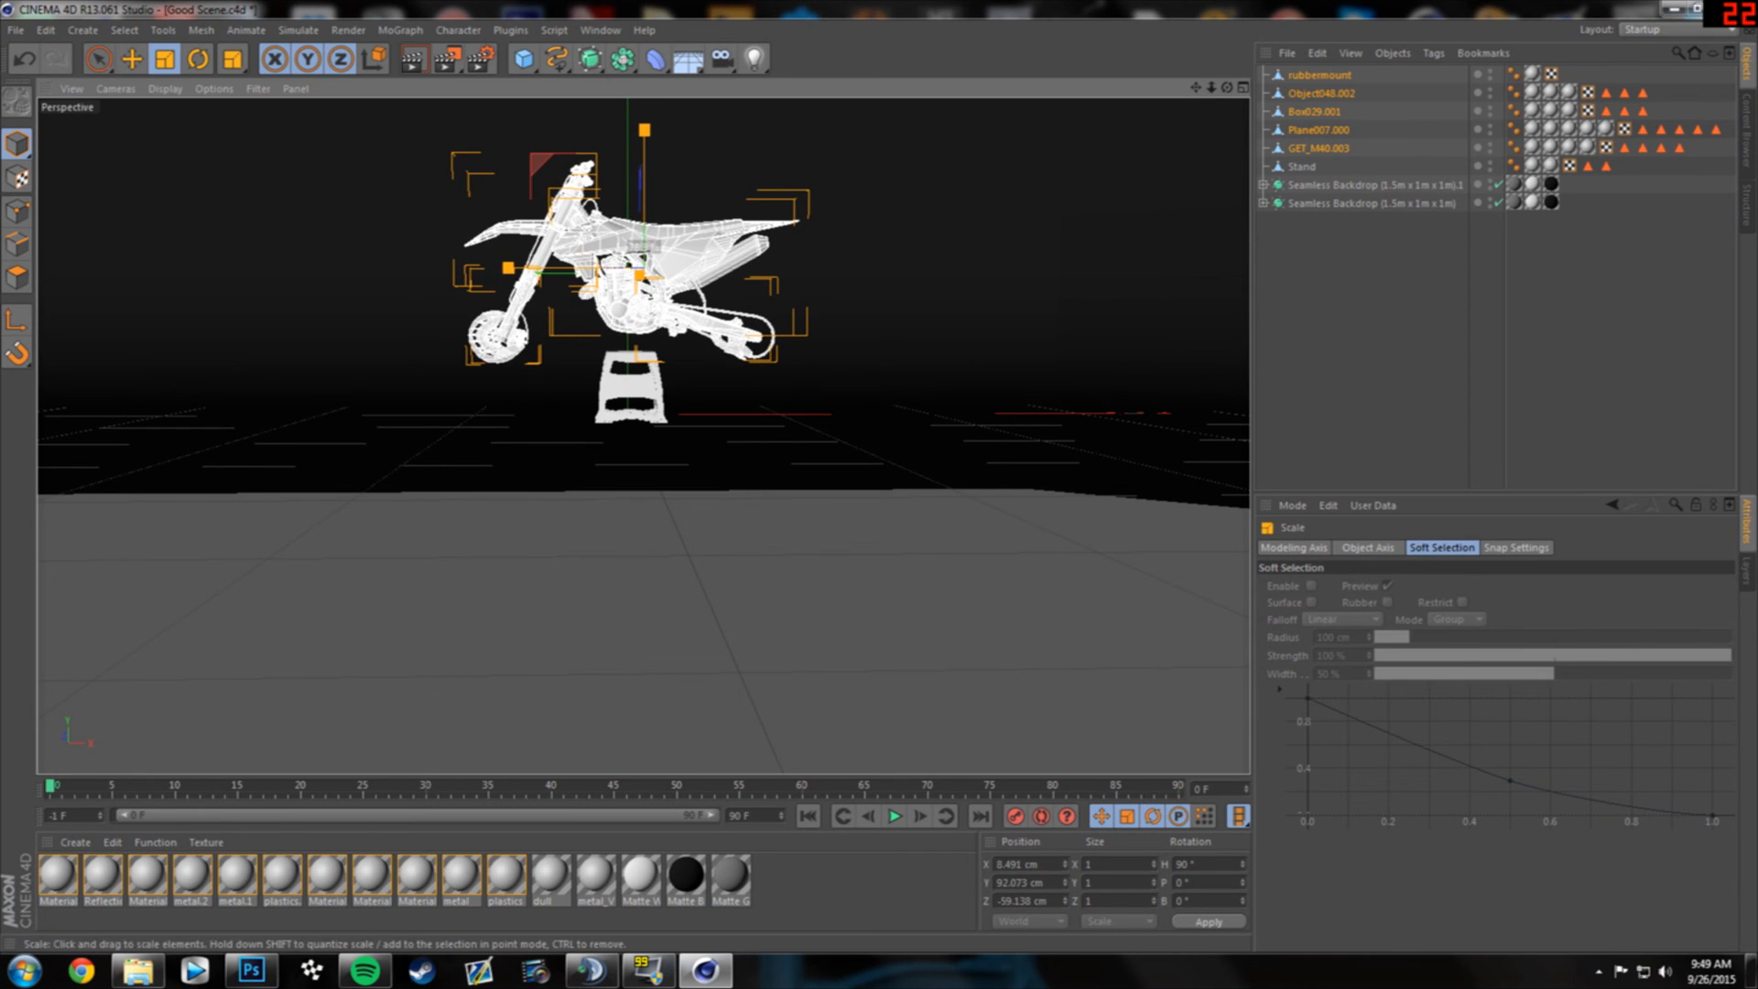
pyautogui.click(131, 58)
pyautogui.moveTo(474, 269); pyautogui.dragTo(465, 268)
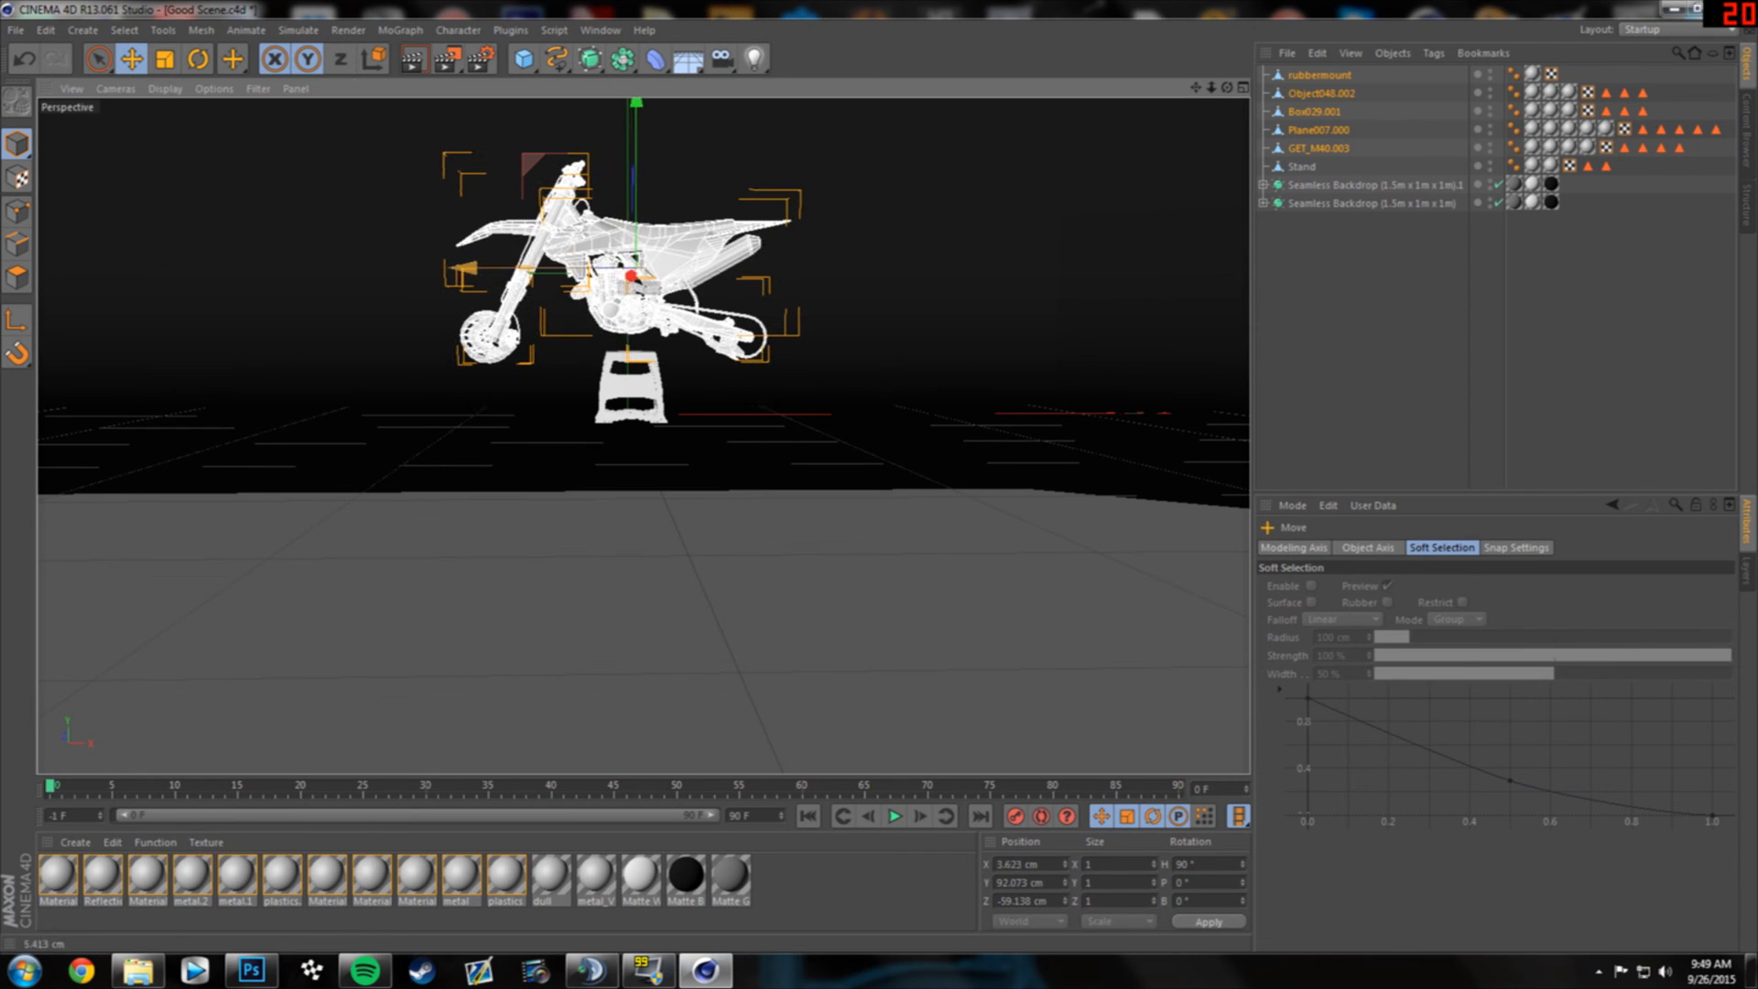
pyautogui.moveTo(636, 108); pyautogui.dragTo(636, 131)
pyautogui.keyDown('alt'); pyautogui.moveTo(882, 308); pyautogui.dragTo(789, 352); pyautogui.keyUp('alt')
pyautogui.moveTo(488, 307)
pyautogui.keyDown('alt'); pyautogui.mouseDown()
pyautogui.moveTo(282, 311)
pyautogui.moveTo(488, 308)
pyautogui.mouseUp(); pyautogui.keyUp('alt')
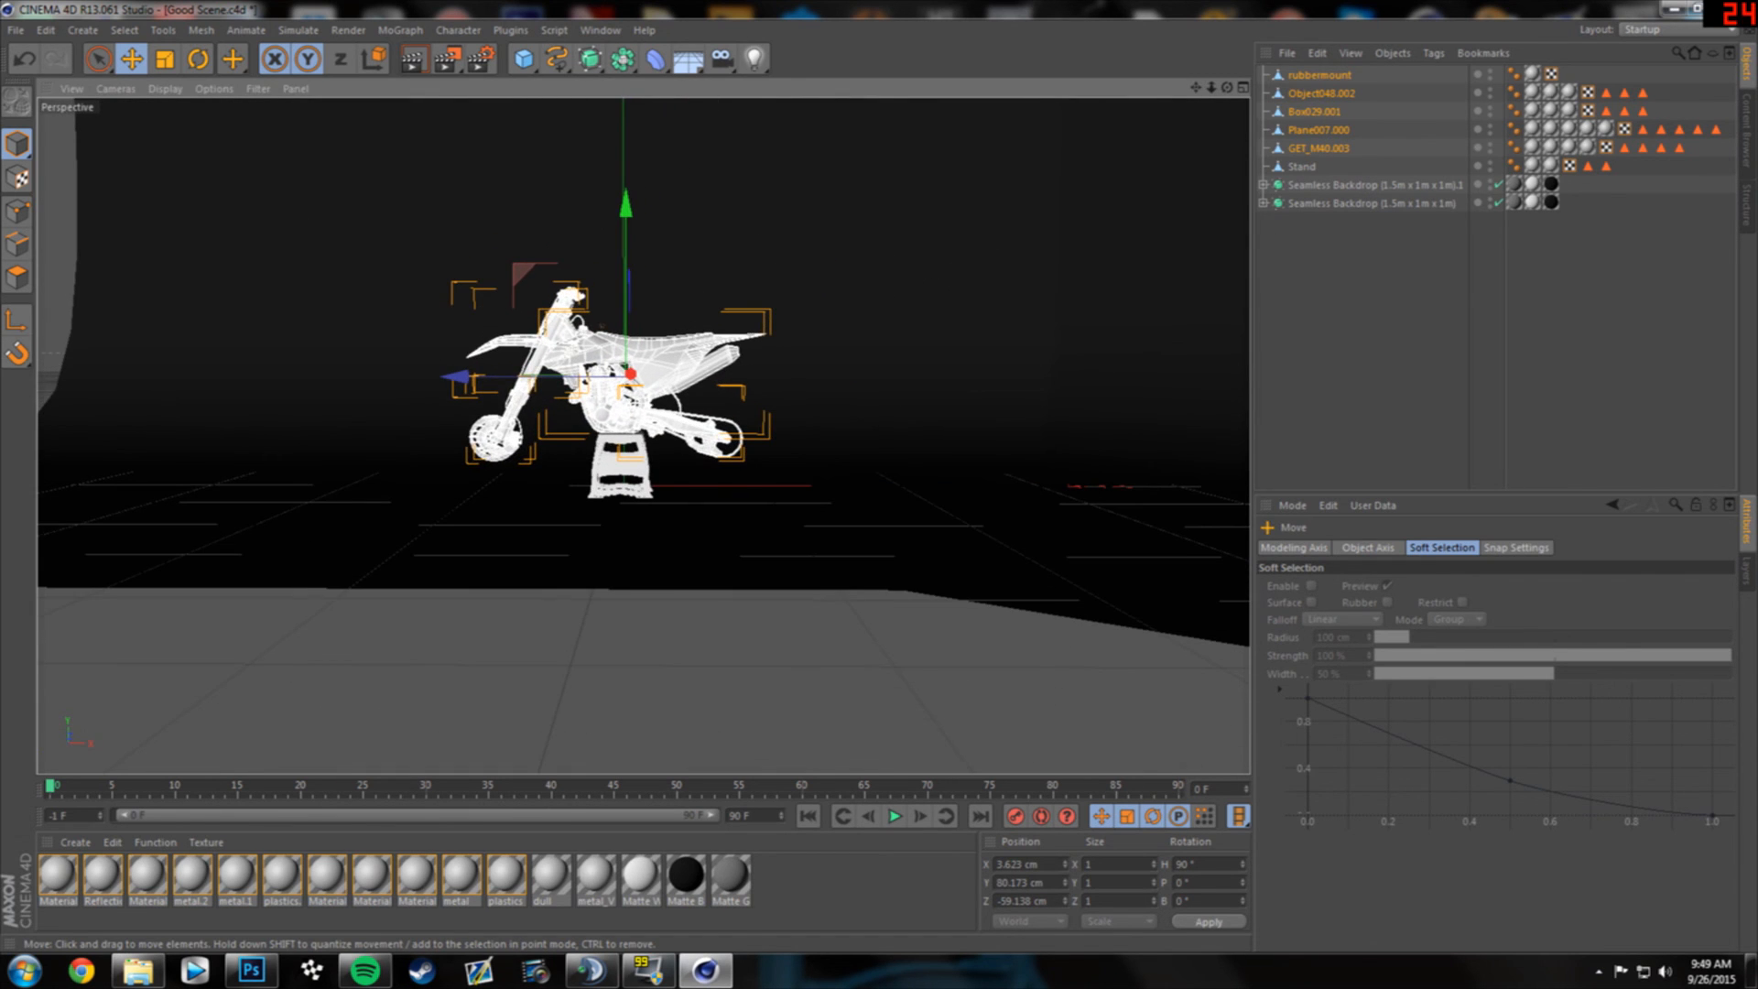
# - Deselect the bike parts and merge the P2sta wheels model into the scene with the default Wavefront import settings
pyautogui.click(1374, 321)
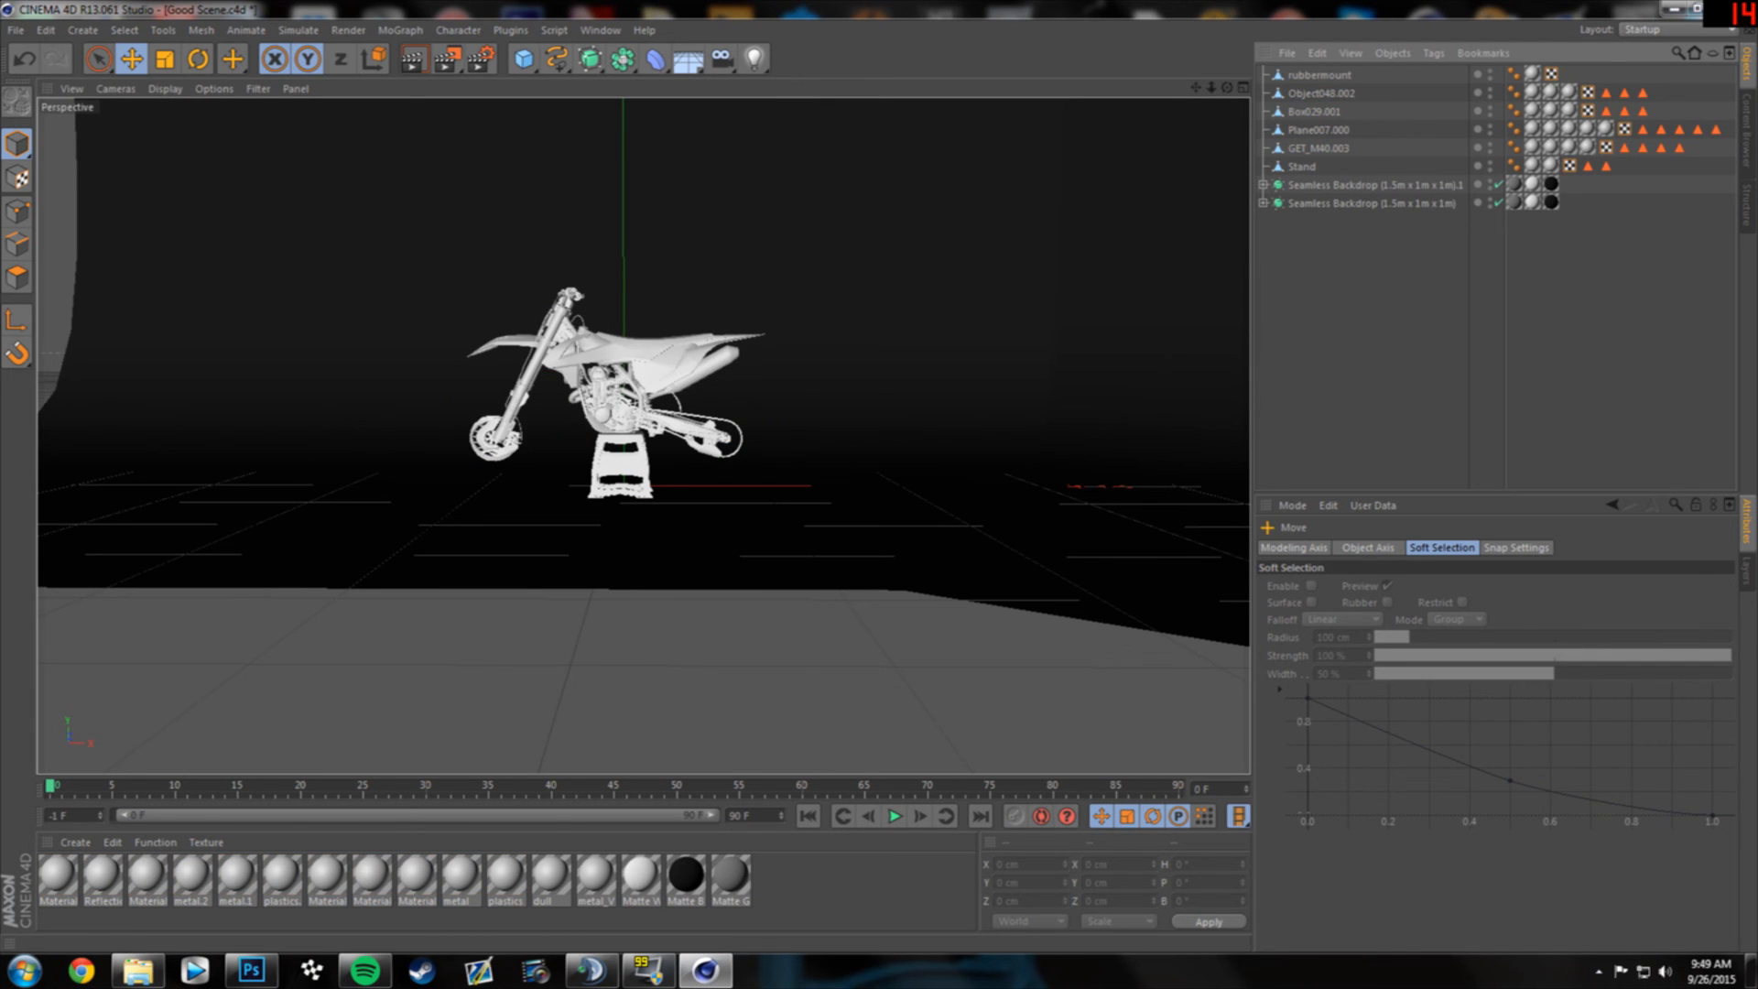
pyautogui.click(15, 30)
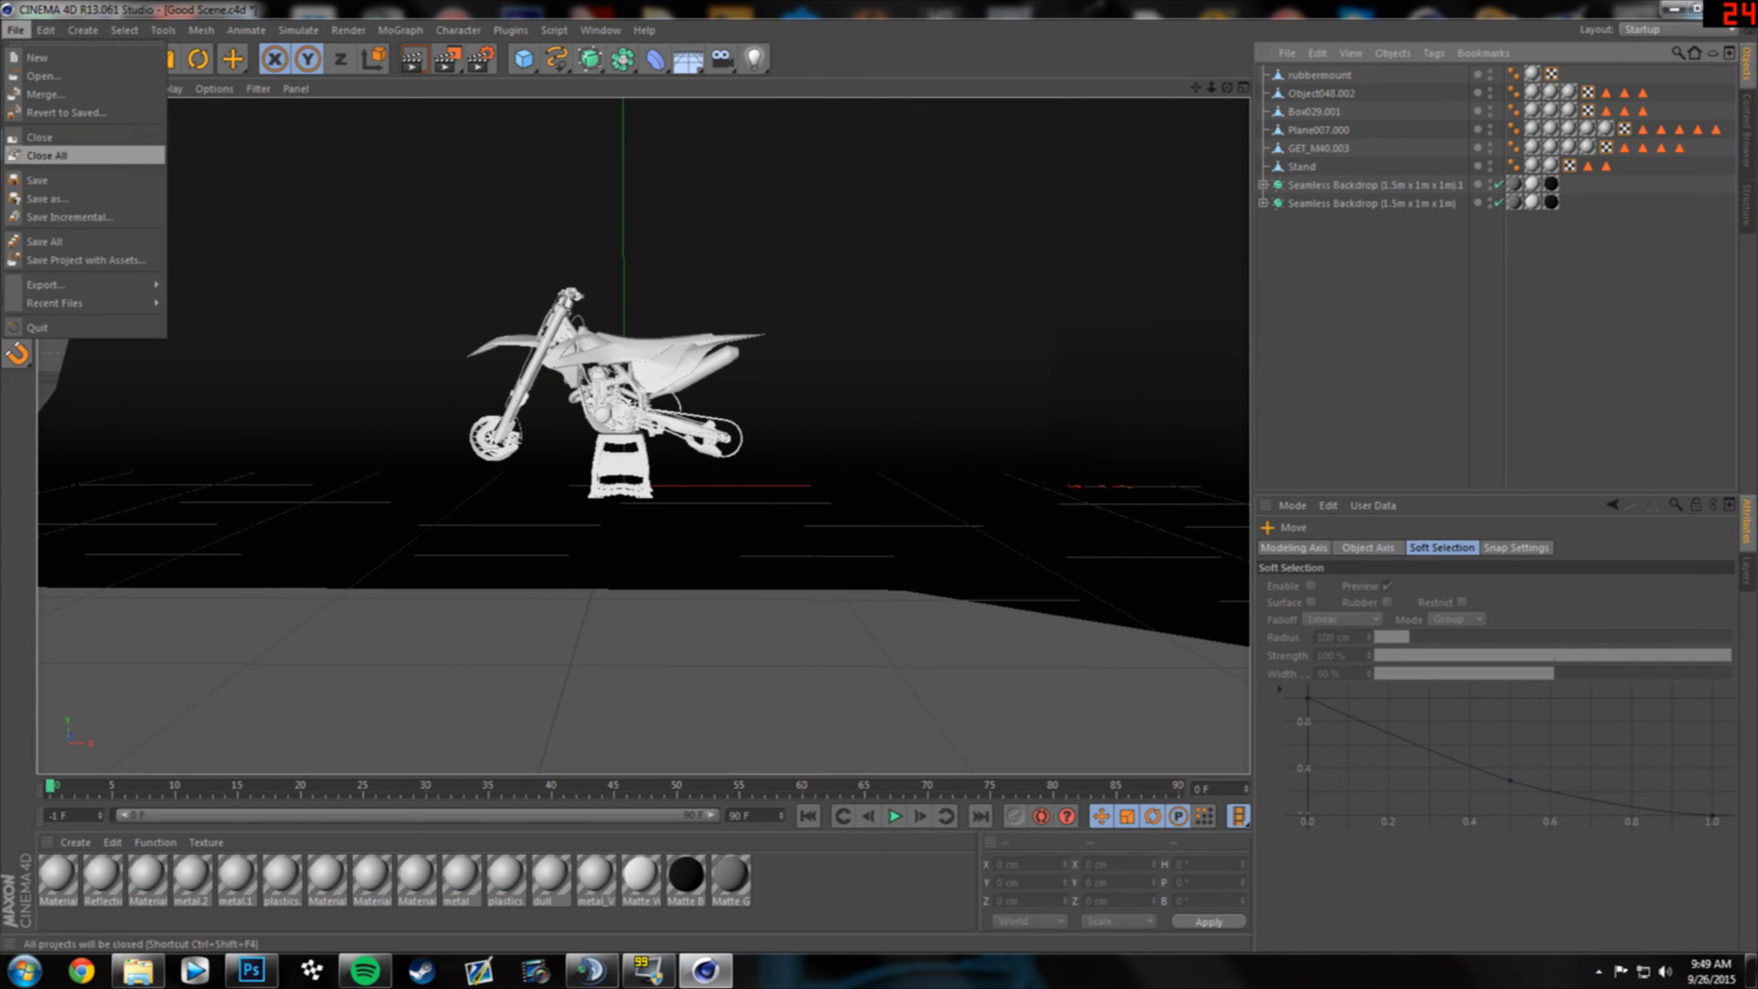
pyautogui.click(44, 94)
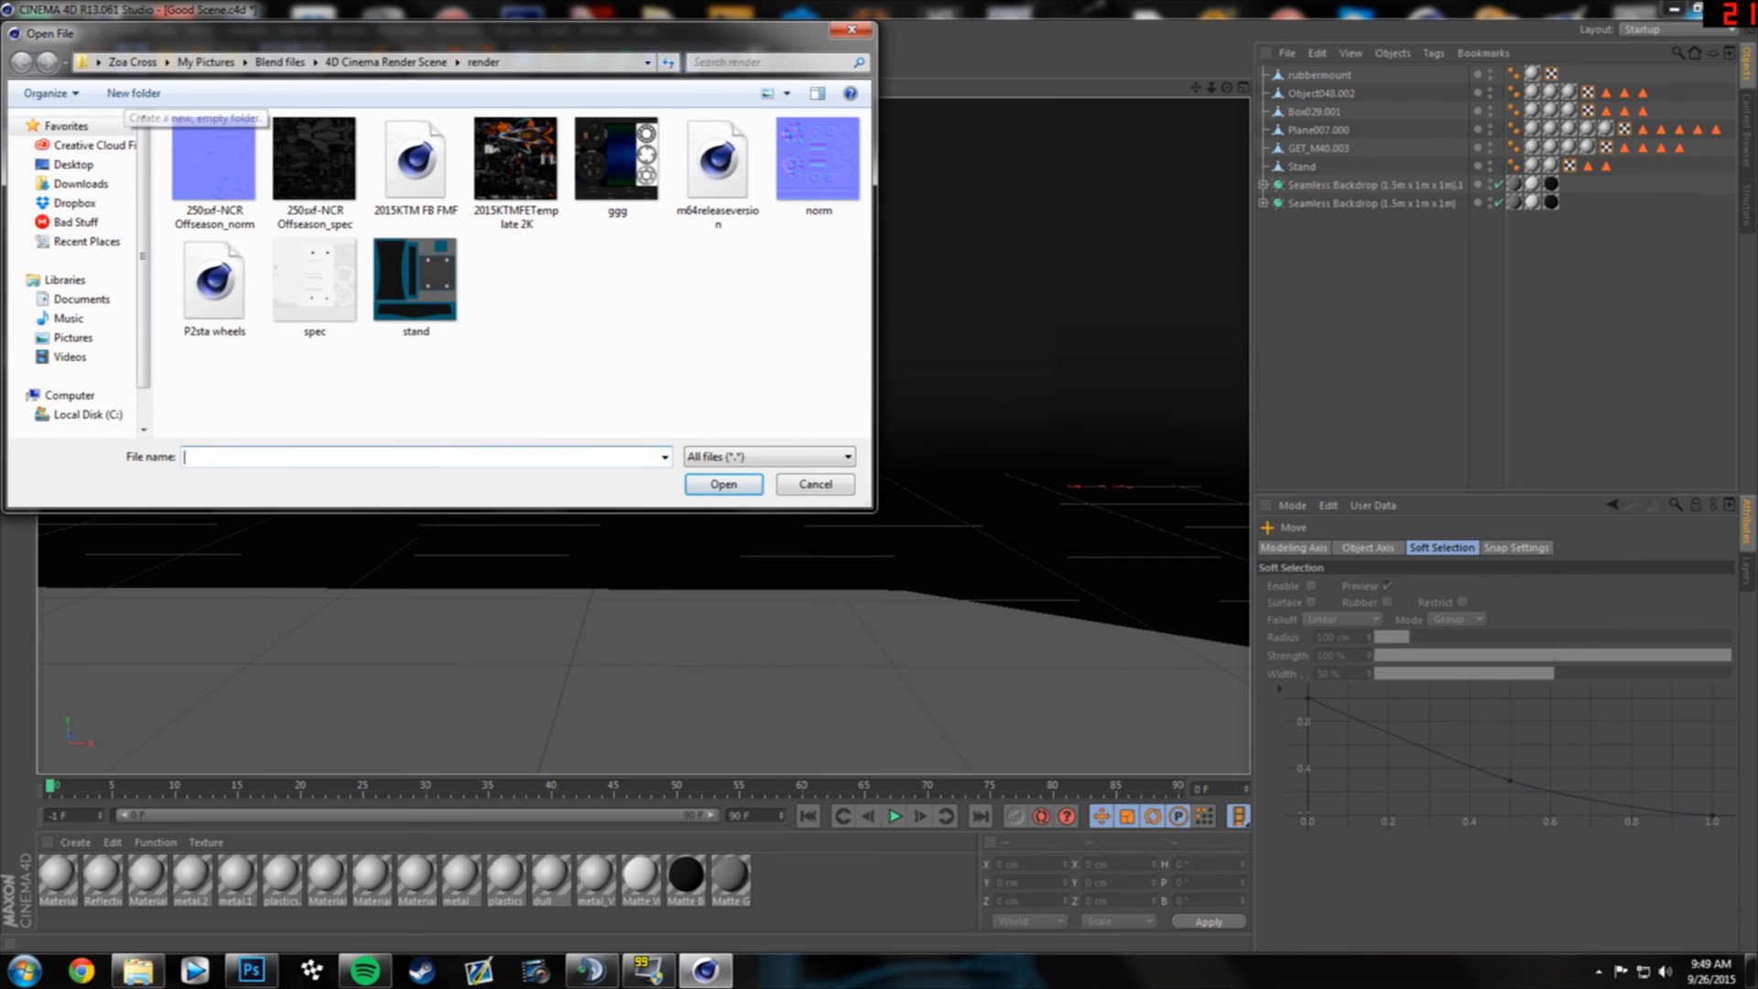
pyautogui.click(214, 287)
pyautogui.click(723, 484)
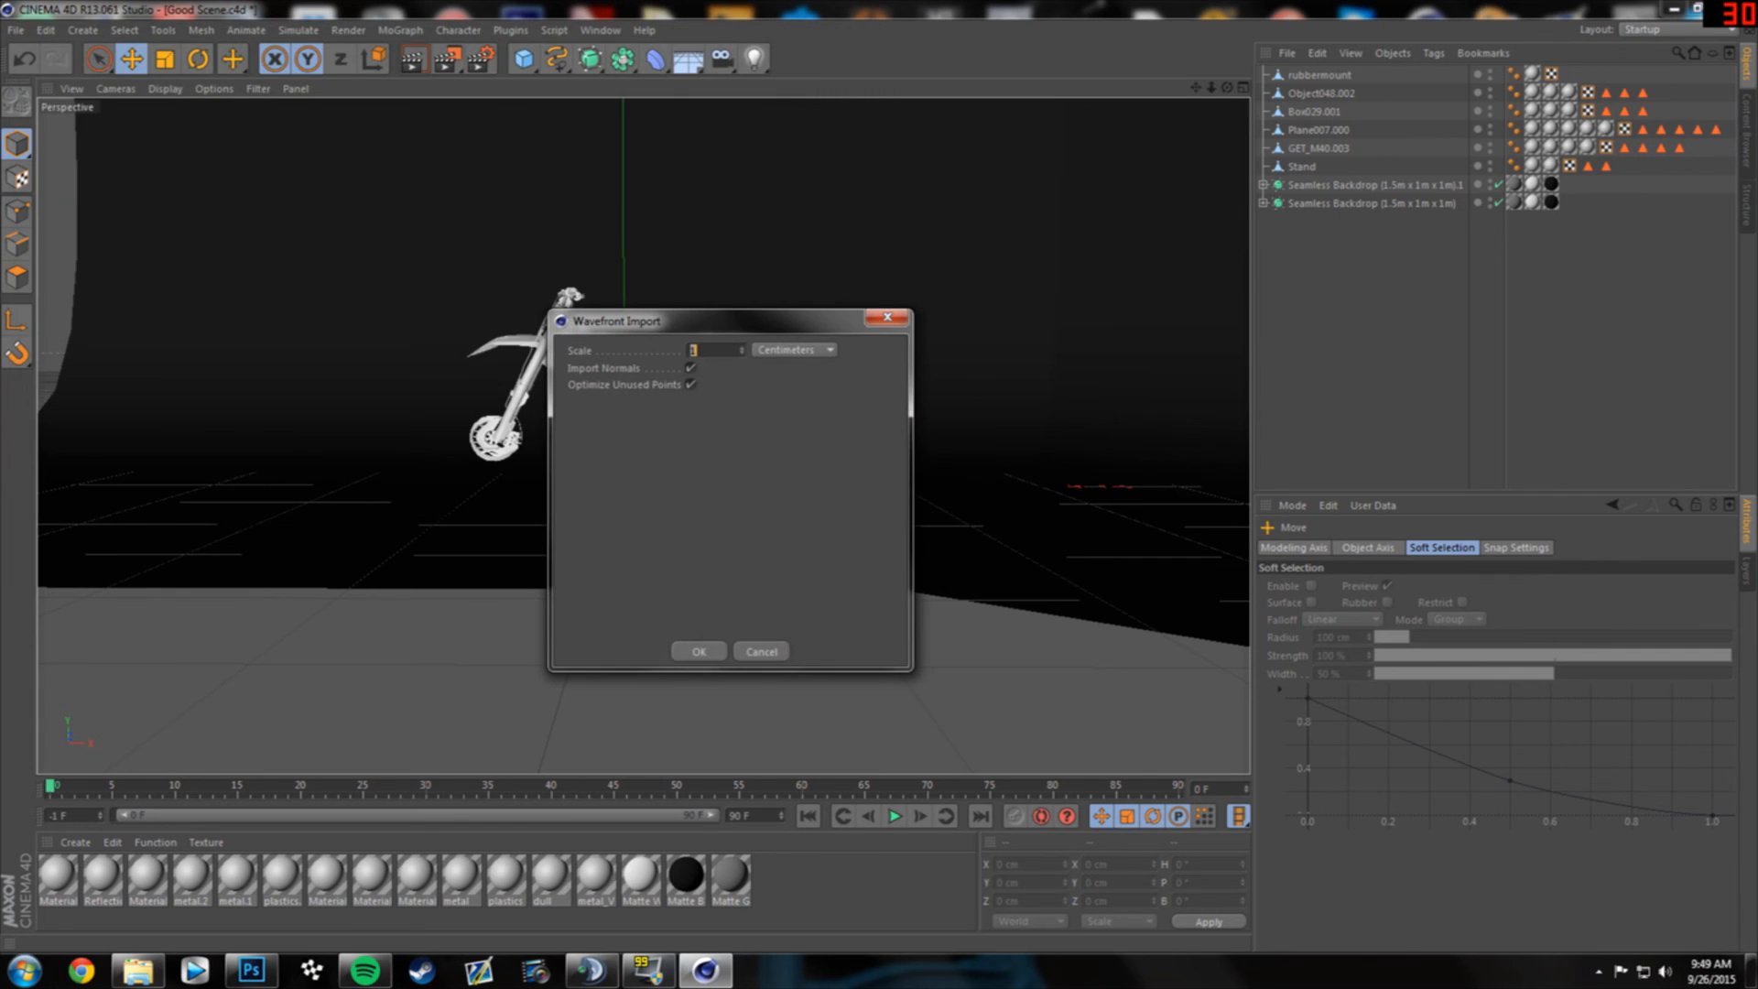
pyautogui.press('Return')
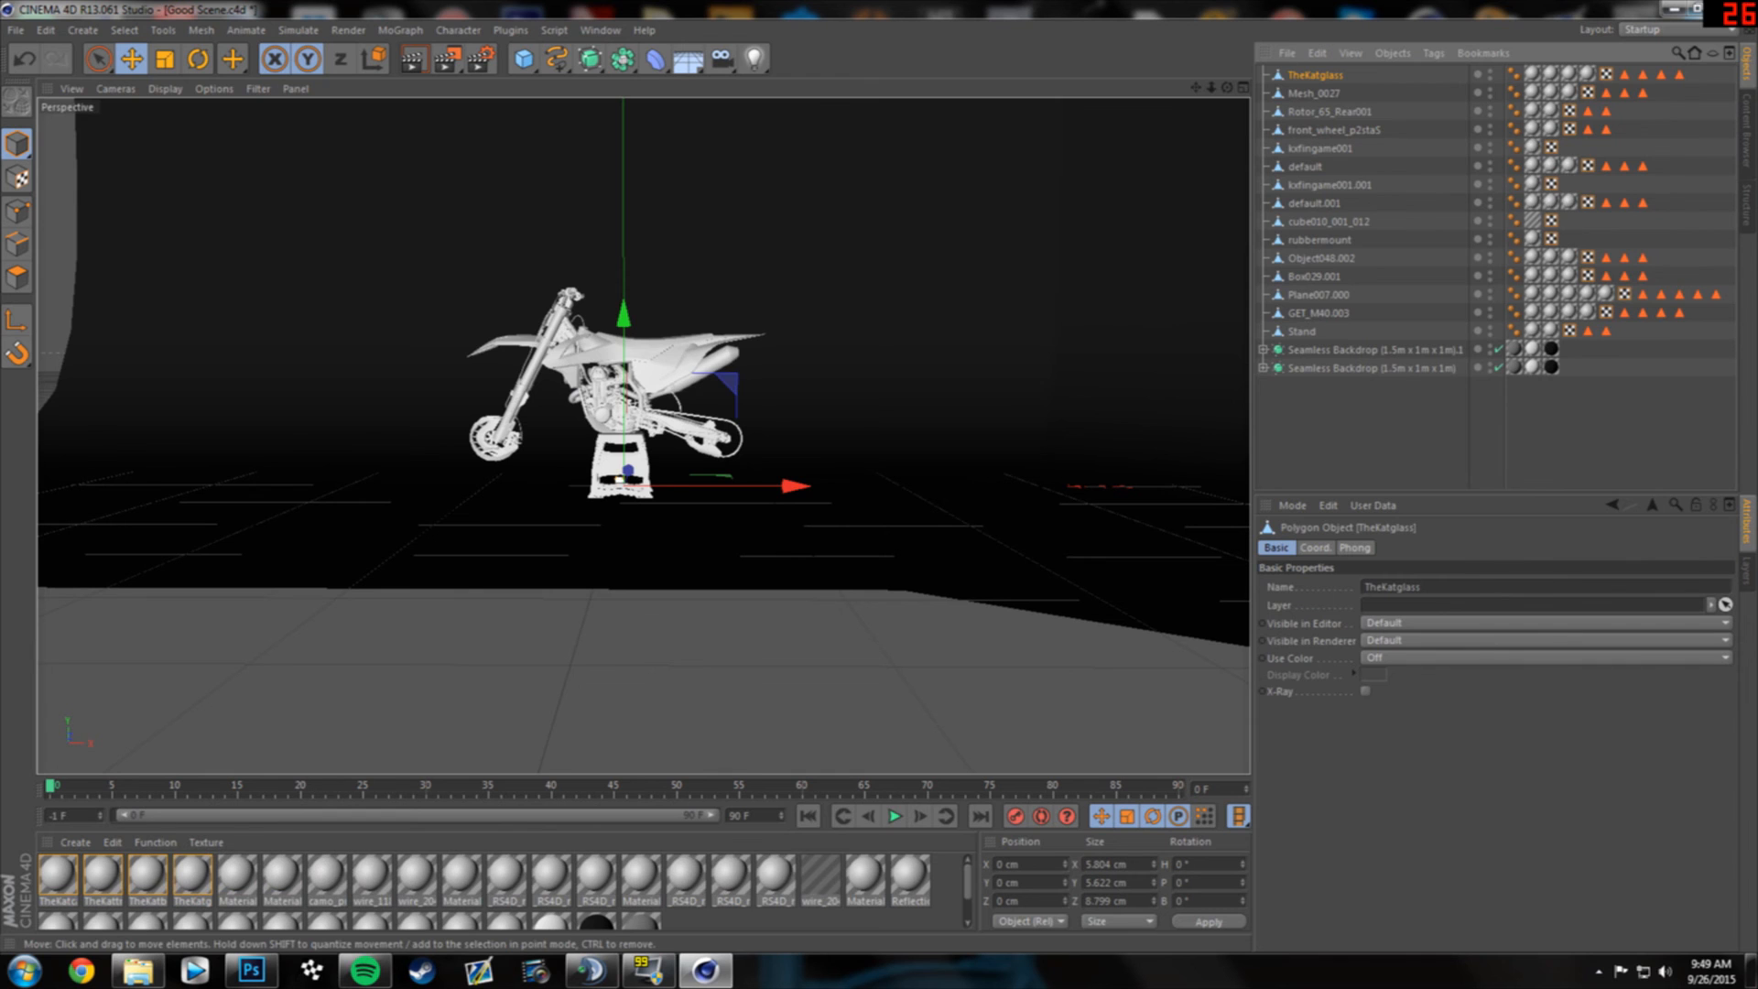
# - Delete the unneeded tracked vehicle and quad bike meshes that came with the wheels, including TheKatglass and Mesh_0027
pyautogui.scroll(5, 579, 419)
pyautogui.scroll(5, 579, 418)
pyautogui.keyDown('alt'); pyautogui.moveTo(574, 640); pyautogui.dragTo(805, 636); pyautogui.keyUp('alt')
pyautogui.scroll(10, 830, 617)
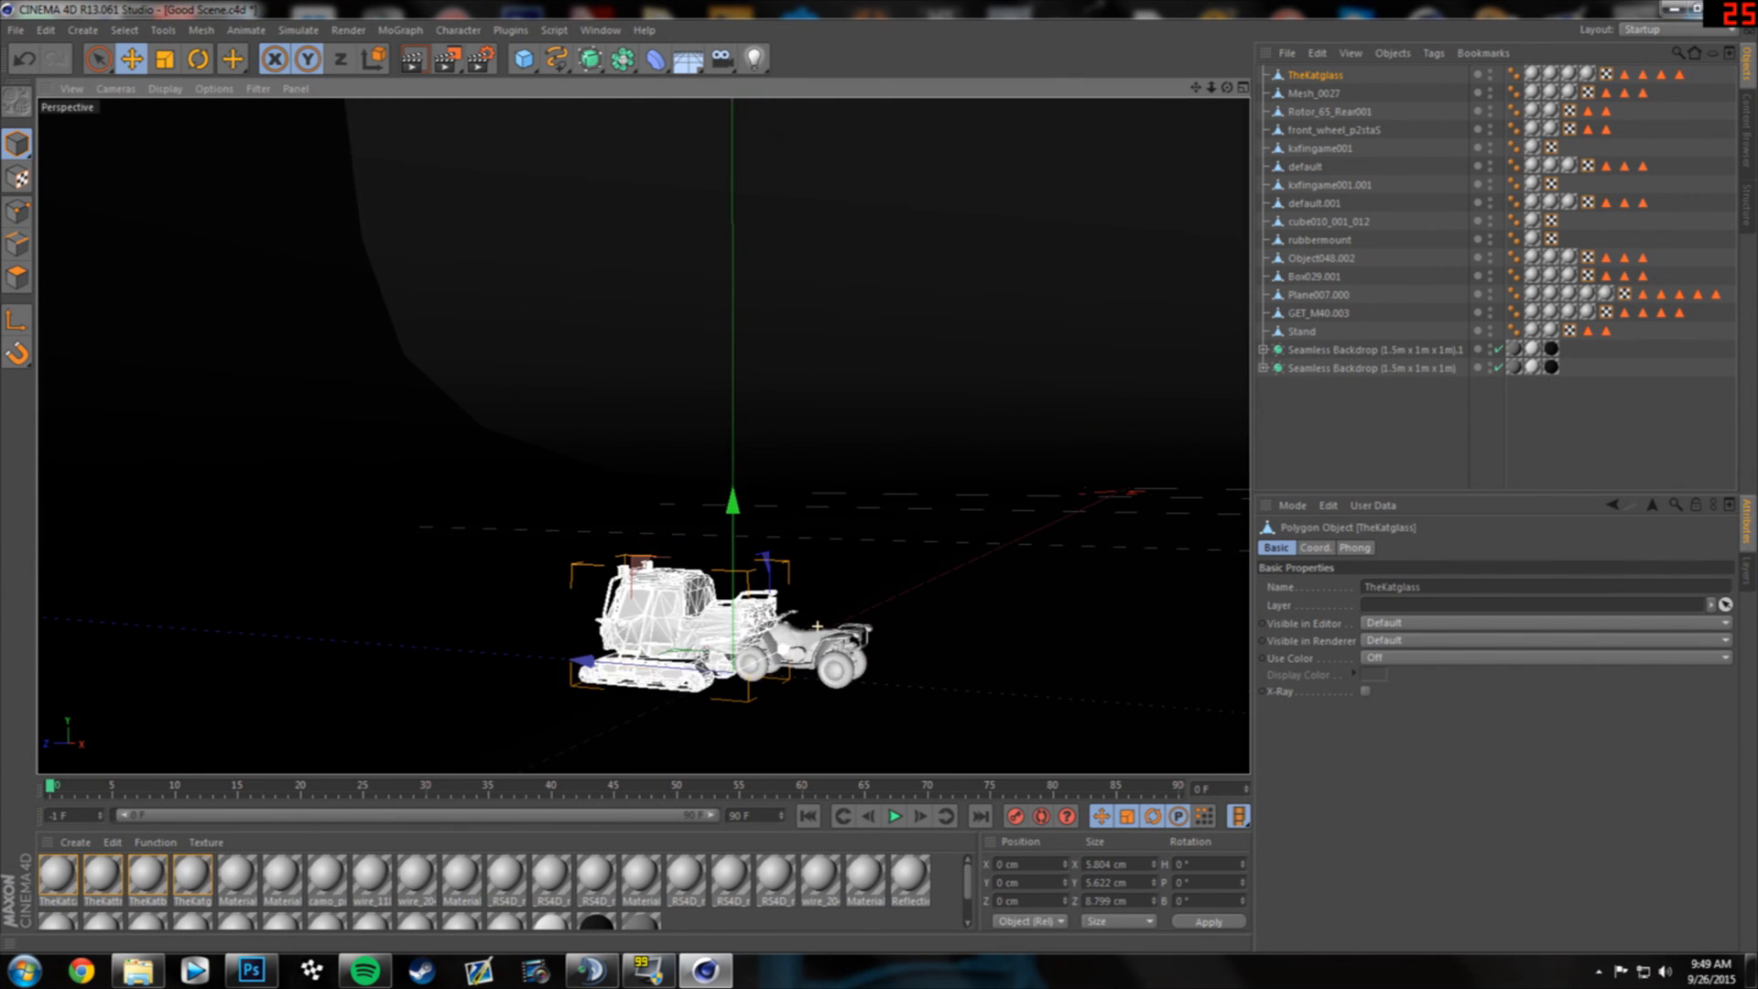
pyautogui.scroll(5, 778, 575)
pyautogui.scroll(-3, 779, 575)
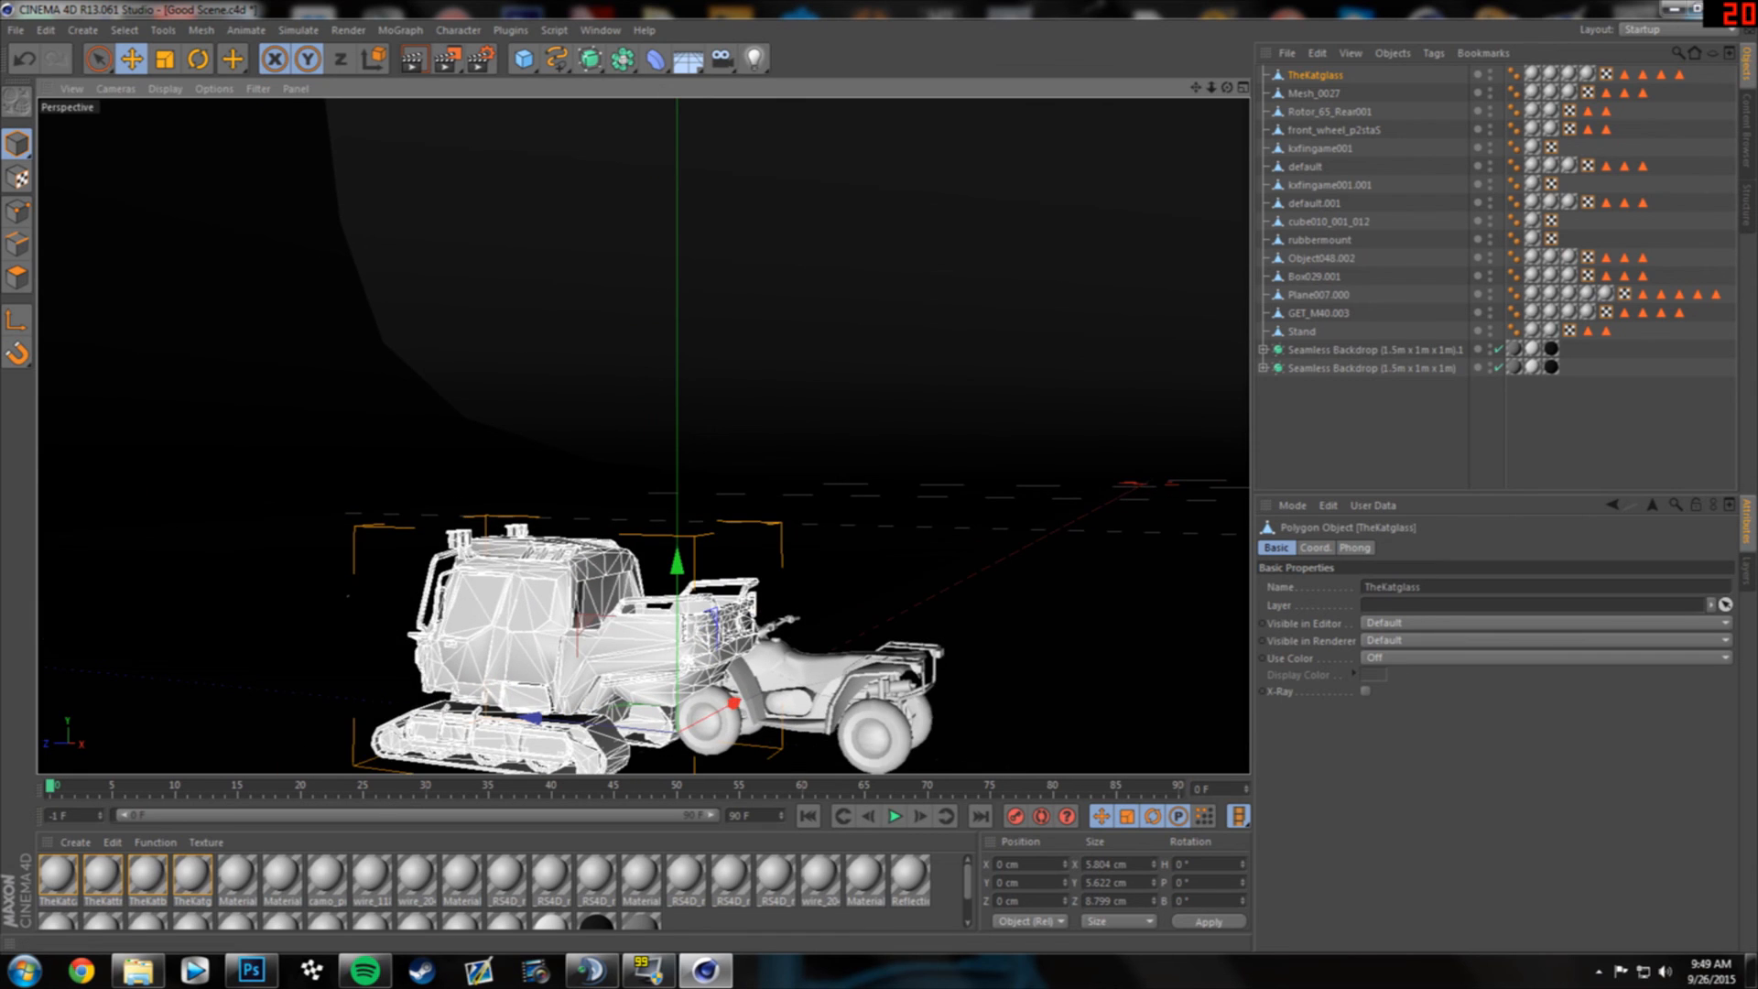
pyautogui.keyDown('alt'); pyautogui.moveTo(778, 575); pyautogui.dragTo(815, 527, button='middle'); pyautogui.keyUp('alt')
pyautogui.keyDown('alt'); pyautogui.moveTo(643, 436); pyautogui.dragTo(685, 387, button='middle'); pyautogui.keyUp('alt')
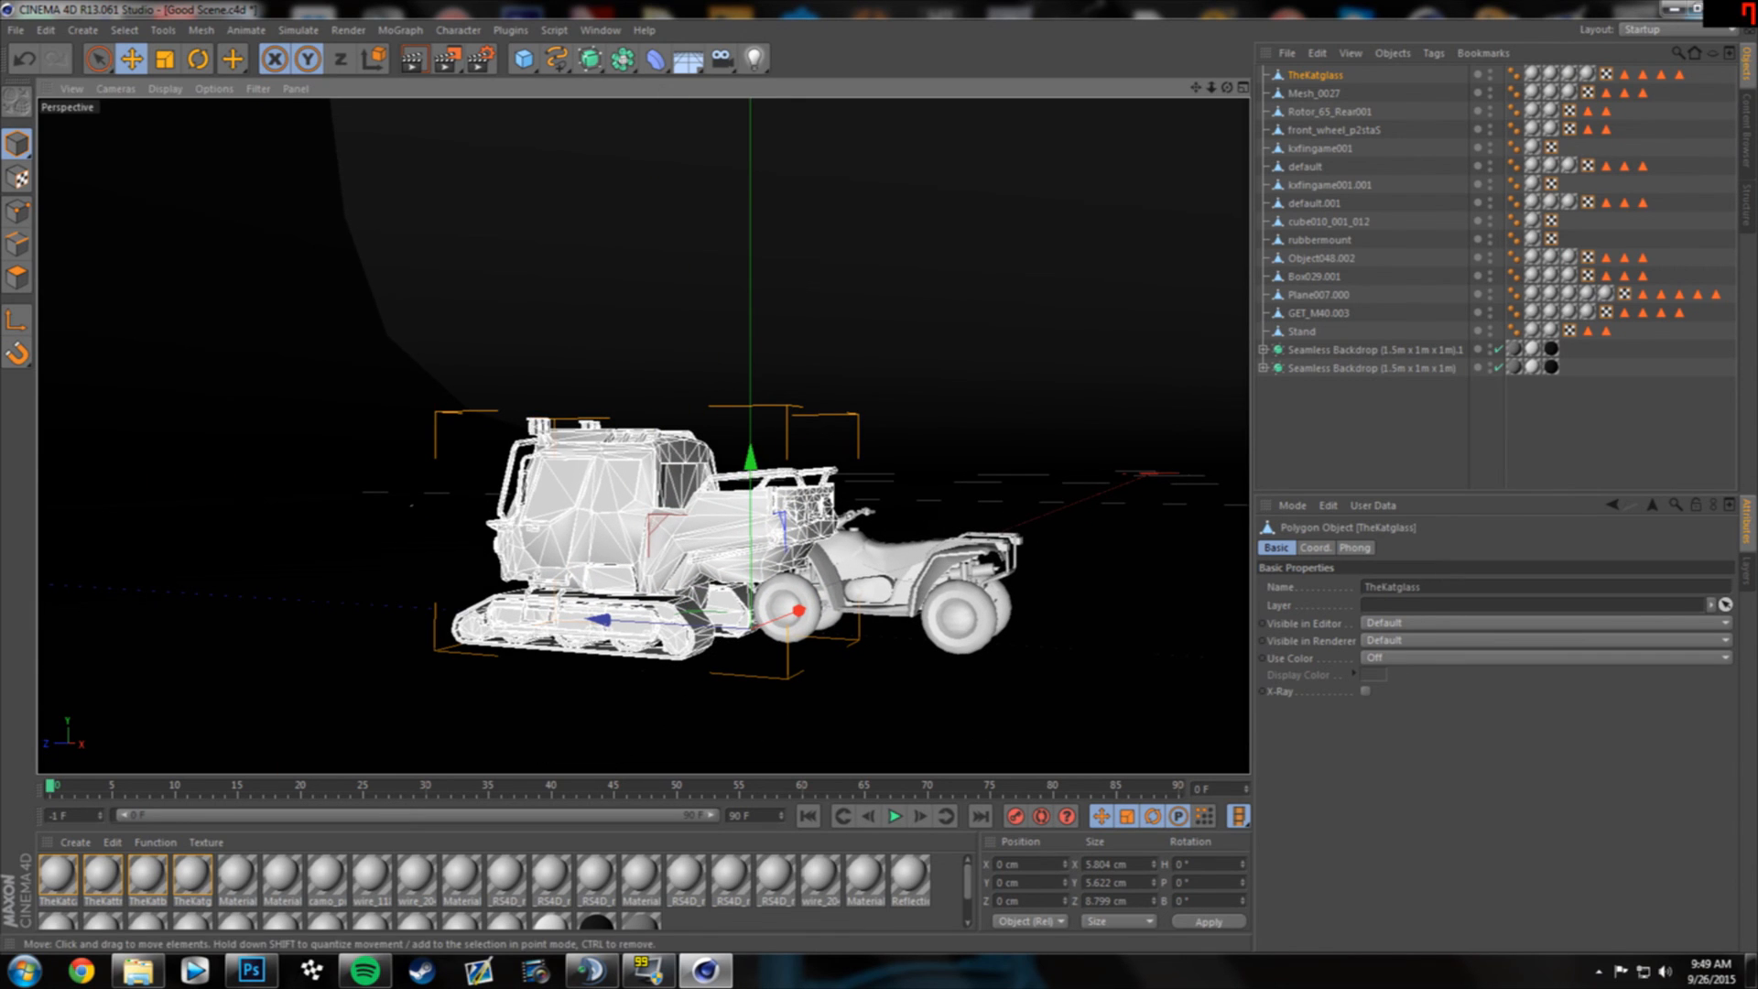
pyautogui.press('Delete')
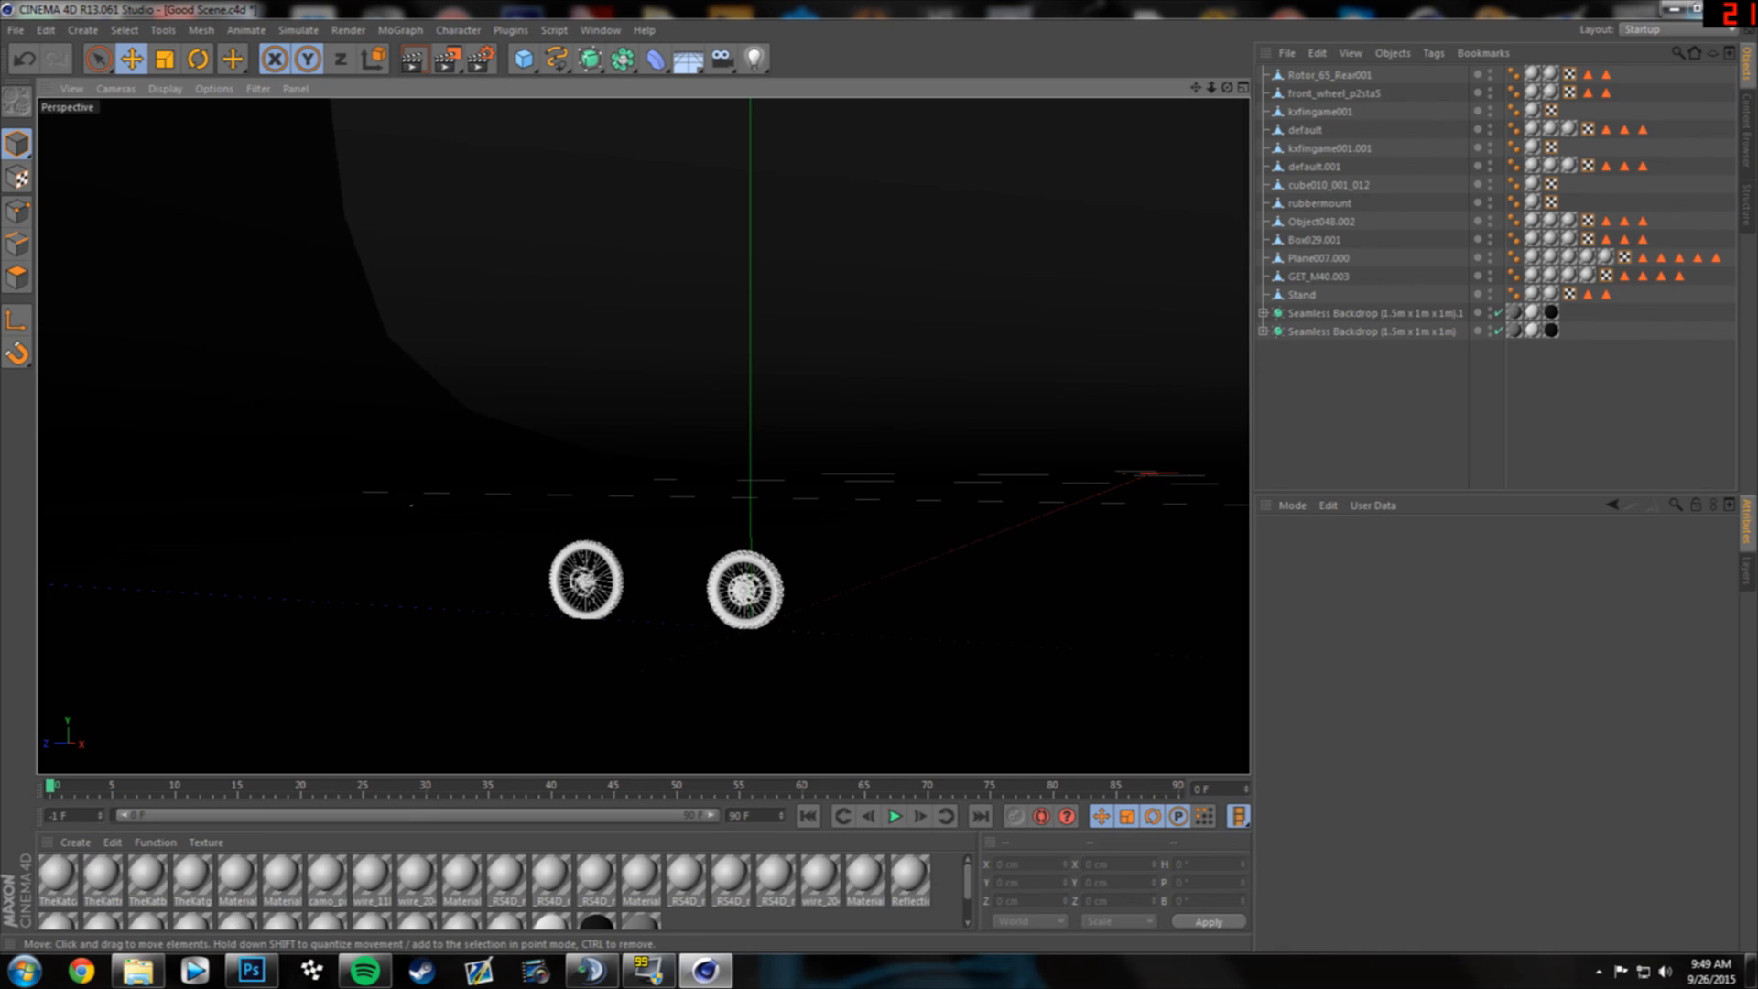
# - Select Rotor_65_Rear001 and front_wheel_p2sta5 together and scale both wheels up uniformly to a diameter of about 87 cm
pyautogui.click(1330, 76)
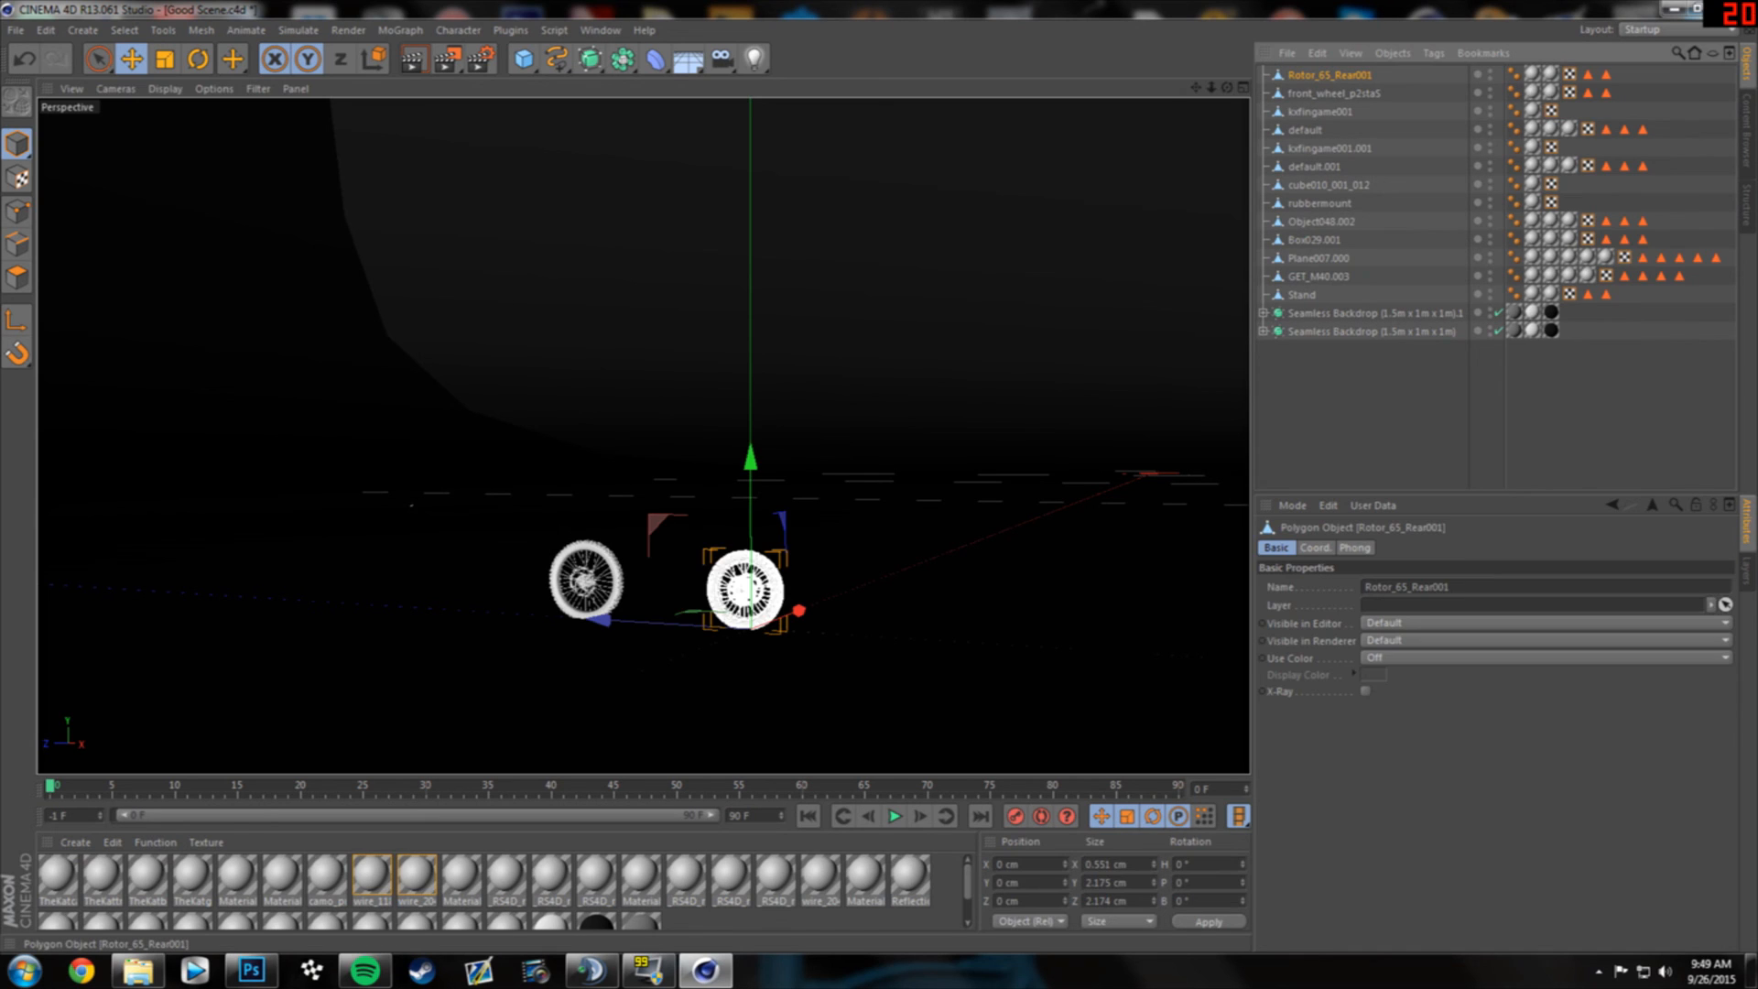
pyautogui.click(1333, 94)
pyautogui.keyDown('shift'); pyautogui.click(1319, 75); pyautogui.keyUp('shift')
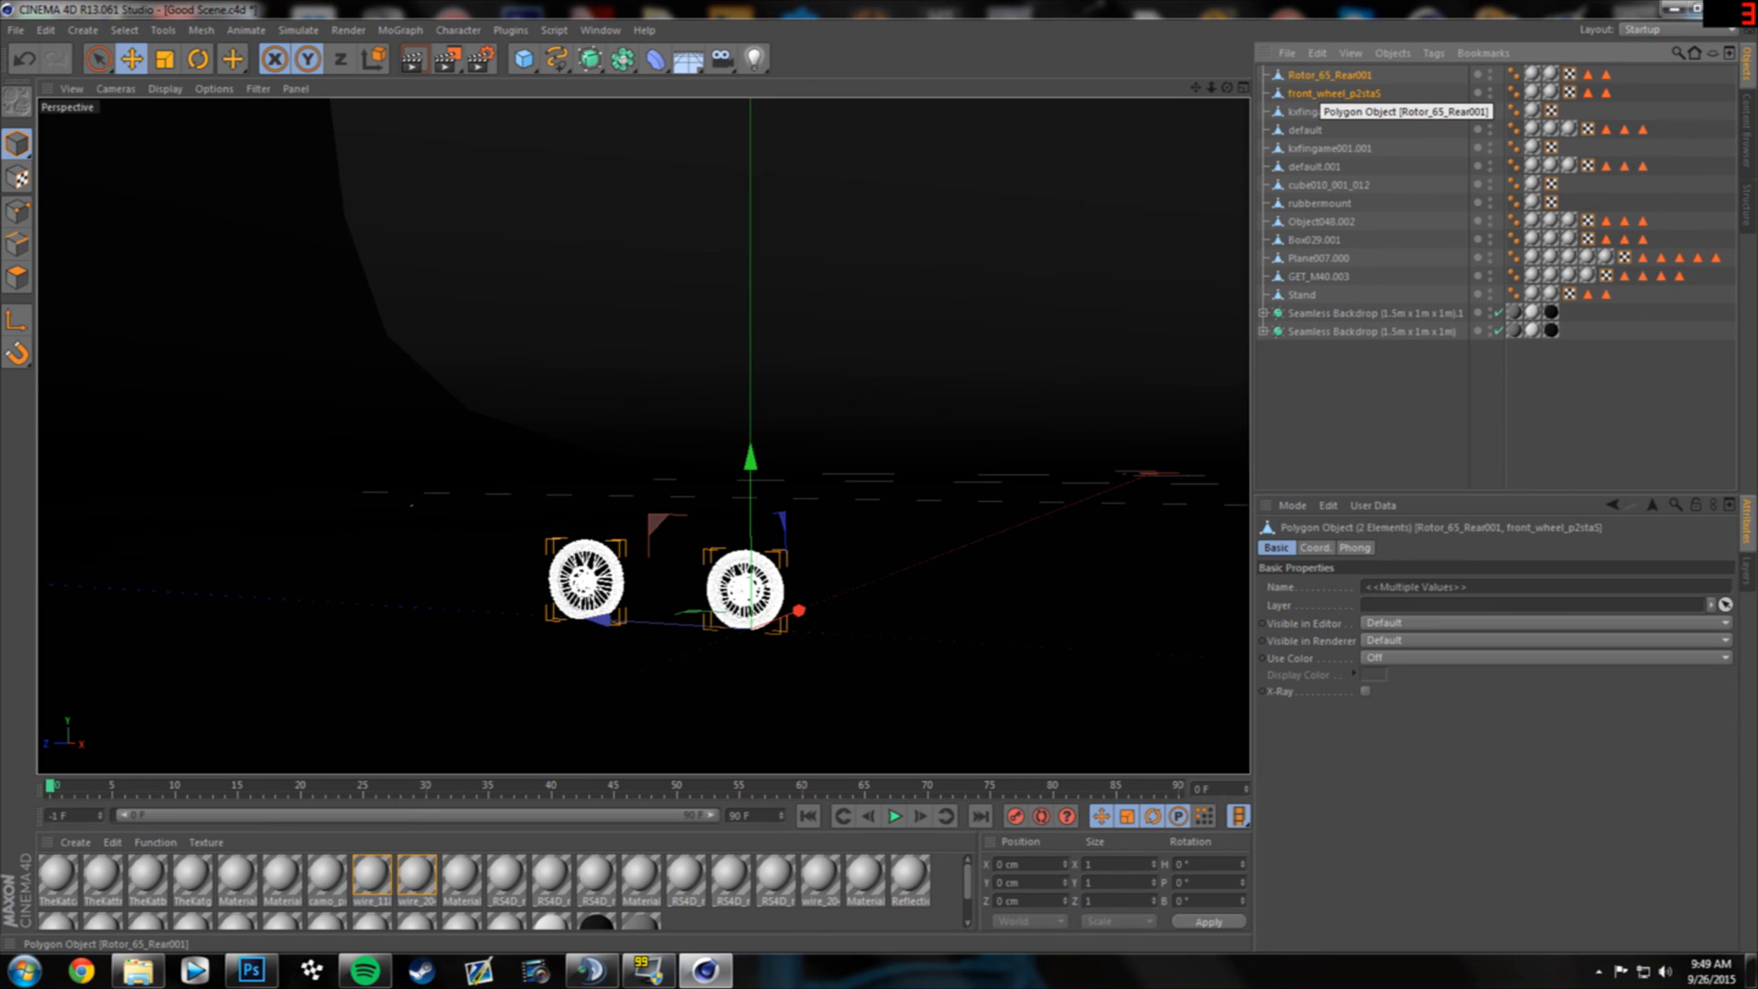
pyautogui.keyDown('ctrl'); pyautogui.click(1316, 91); pyautogui.keyUp('ctrl')
pyautogui.keyDown('ctrl'); pyautogui.click(1318, 77); pyautogui.keyUp('ctrl')
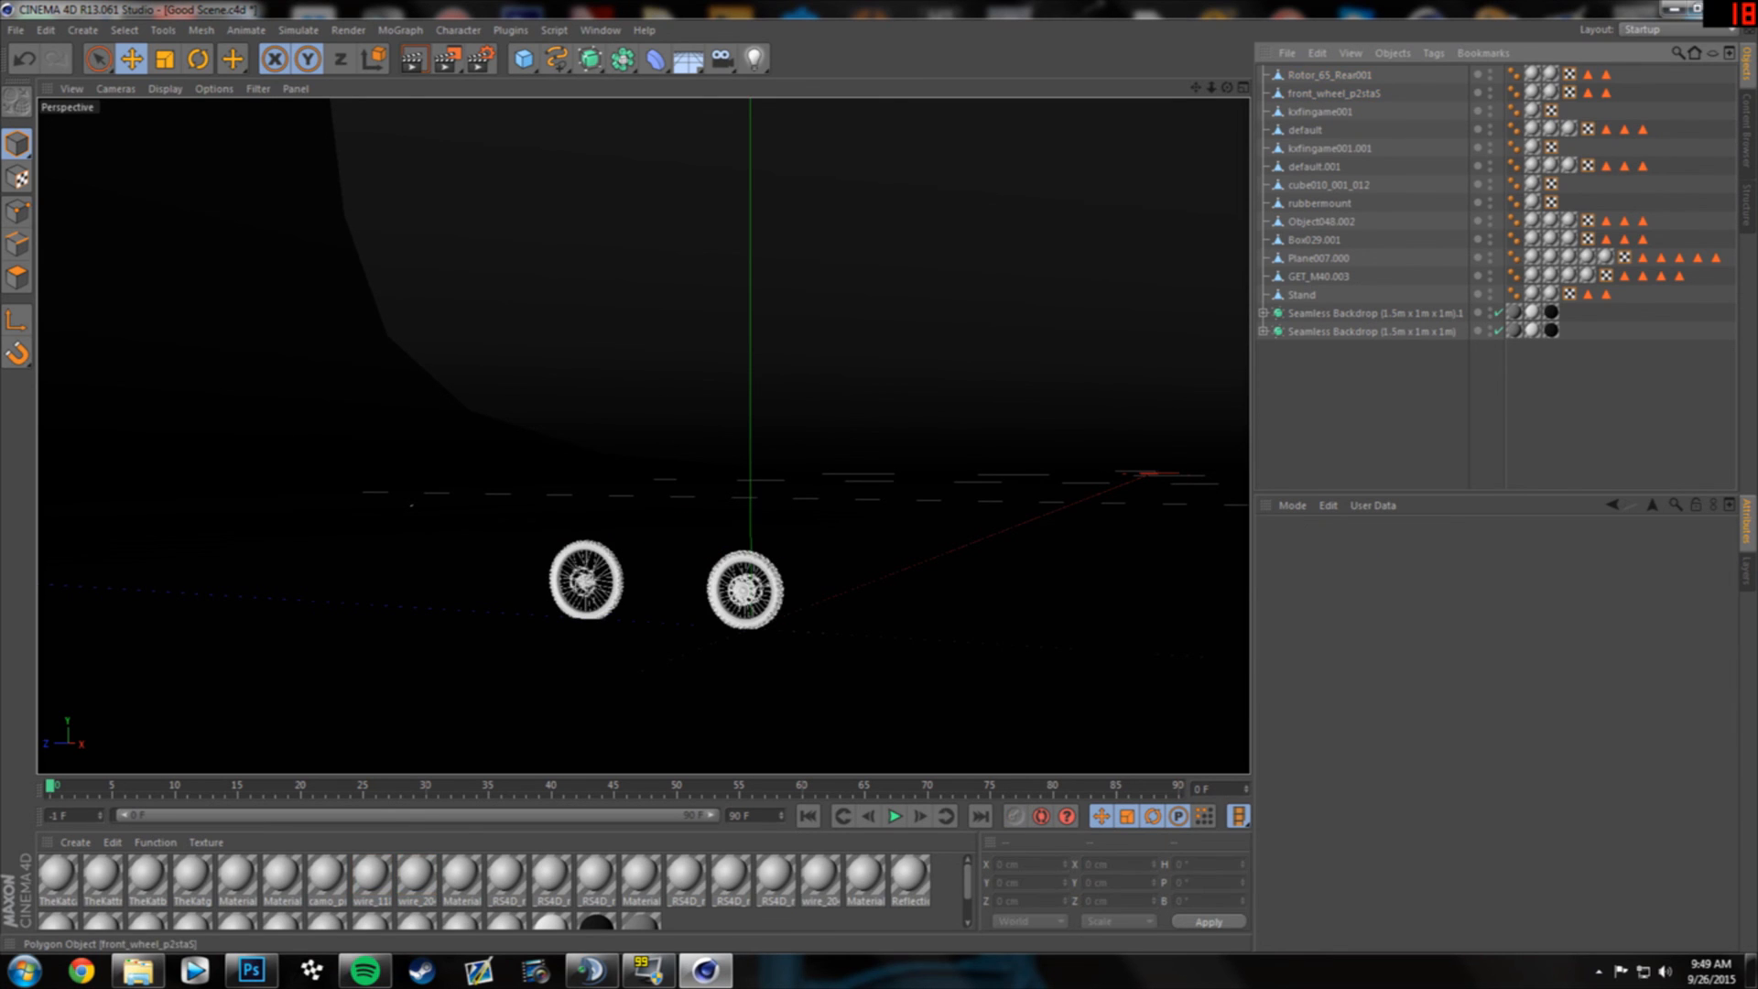
pyautogui.keyDown('ctrl'); pyautogui.click(1319, 93); pyautogui.keyUp('ctrl')
pyautogui.keyDown('ctrl'); pyautogui.click(1318, 77); pyautogui.keyUp('ctrl')
pyautogui.scroll(-10, 201, 134)
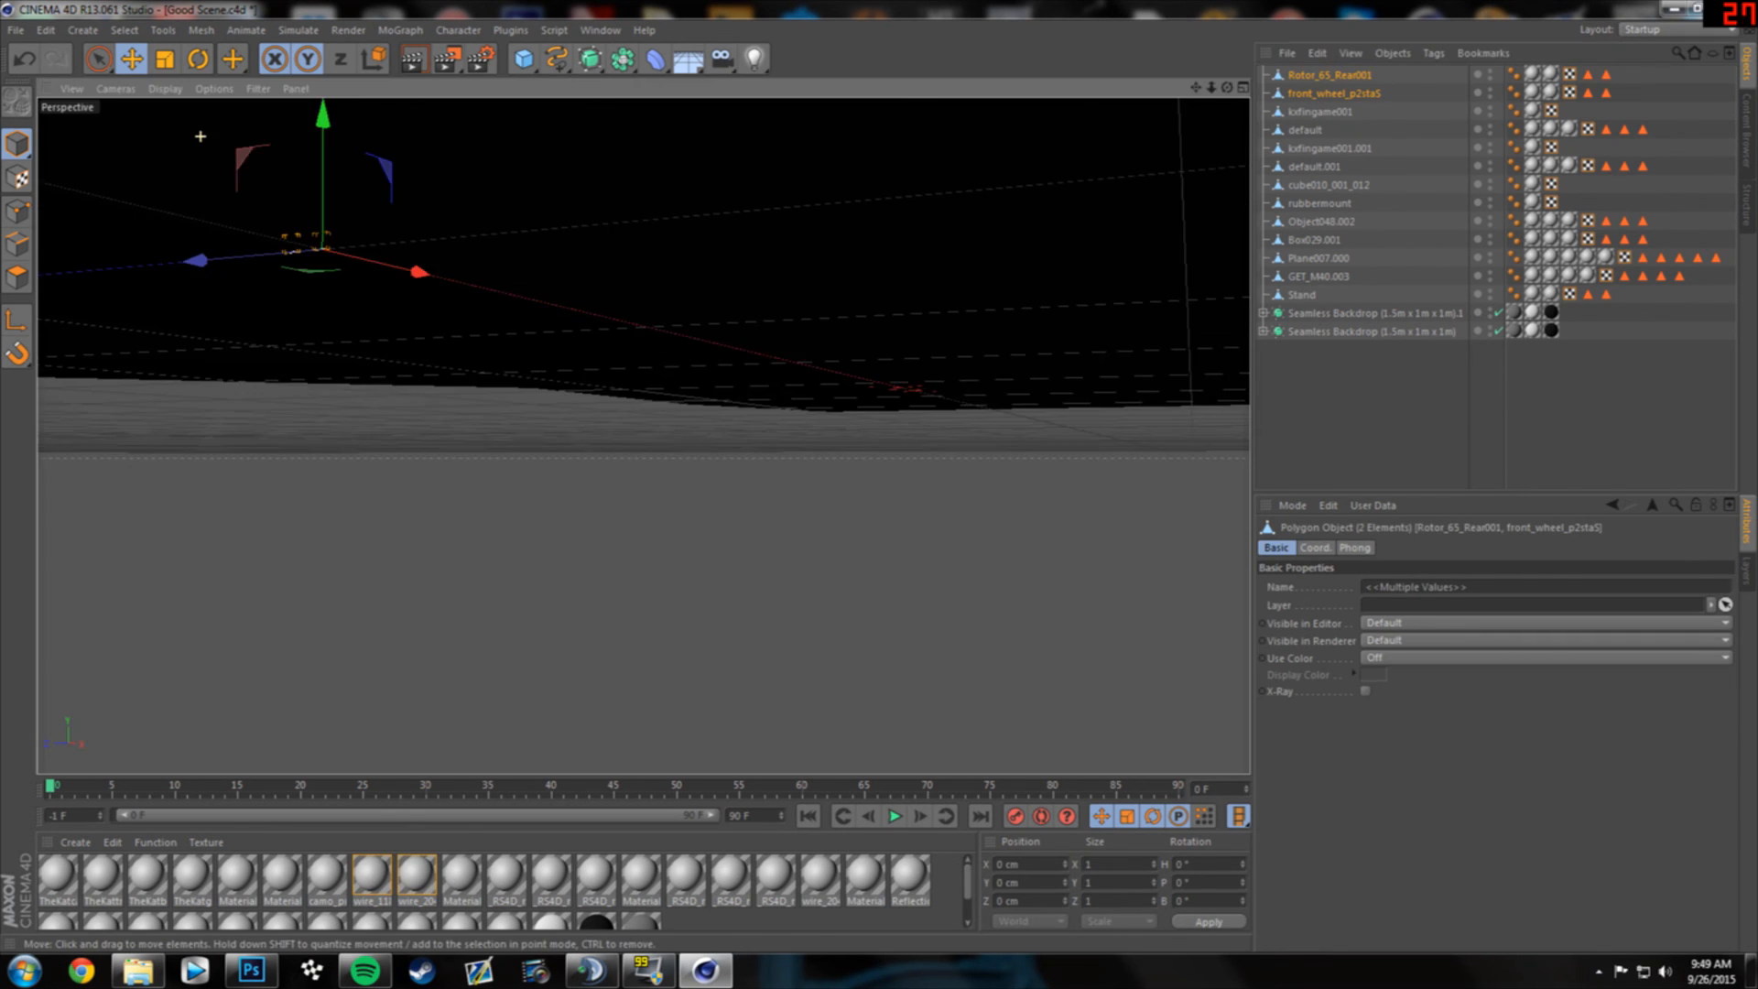
pyautogui.keyDown('alt'); pyautogui.moveTo(502, 314); pyautogui.dragTo(540, 348); pyautogui.keyUp('alt')
pyautogui.press('t')
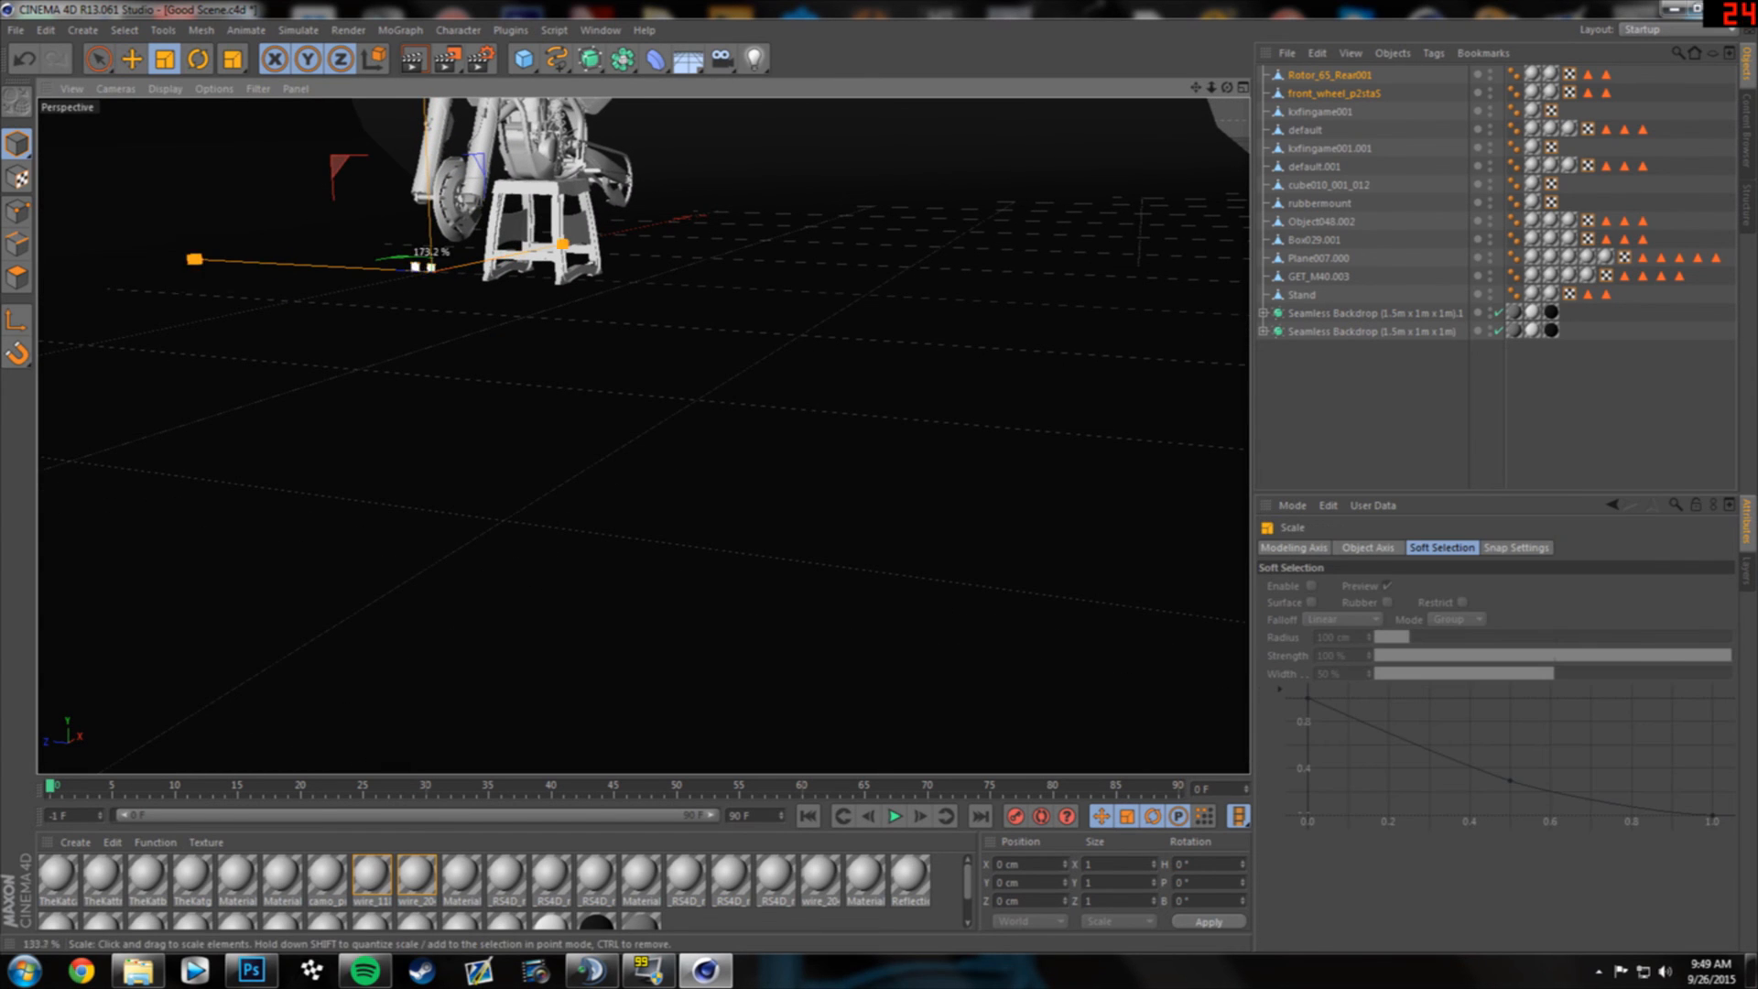
pyautogui.moveTo(759, 201); pyautogui.dragTo(1022, 145)
# - Move front_wheel_p2sta5 clear of the bike, to about X -123 cm and Z -187 cm
pyautogui.scroll(-4, 490, 318)
pyautogui.keyDown('alt'); pyautogui.moveTo(491, 318); pyautogui.dragTo(643, 436); pyautogui.keyUp('alt')
pyautogui.keyDown('alt'); pyautogui.moveTo(449, 295); pyautogui.dragTo(500, 440, button='middle'); pyautogui.keyUp('alt')
pyautogui.keyDown('alt'); pyautogui.moveTo(500, 439); pyautogui.dragTo(474, 399); pyautogui.keyUp('alt')
pyautogui.click(1334, 94)
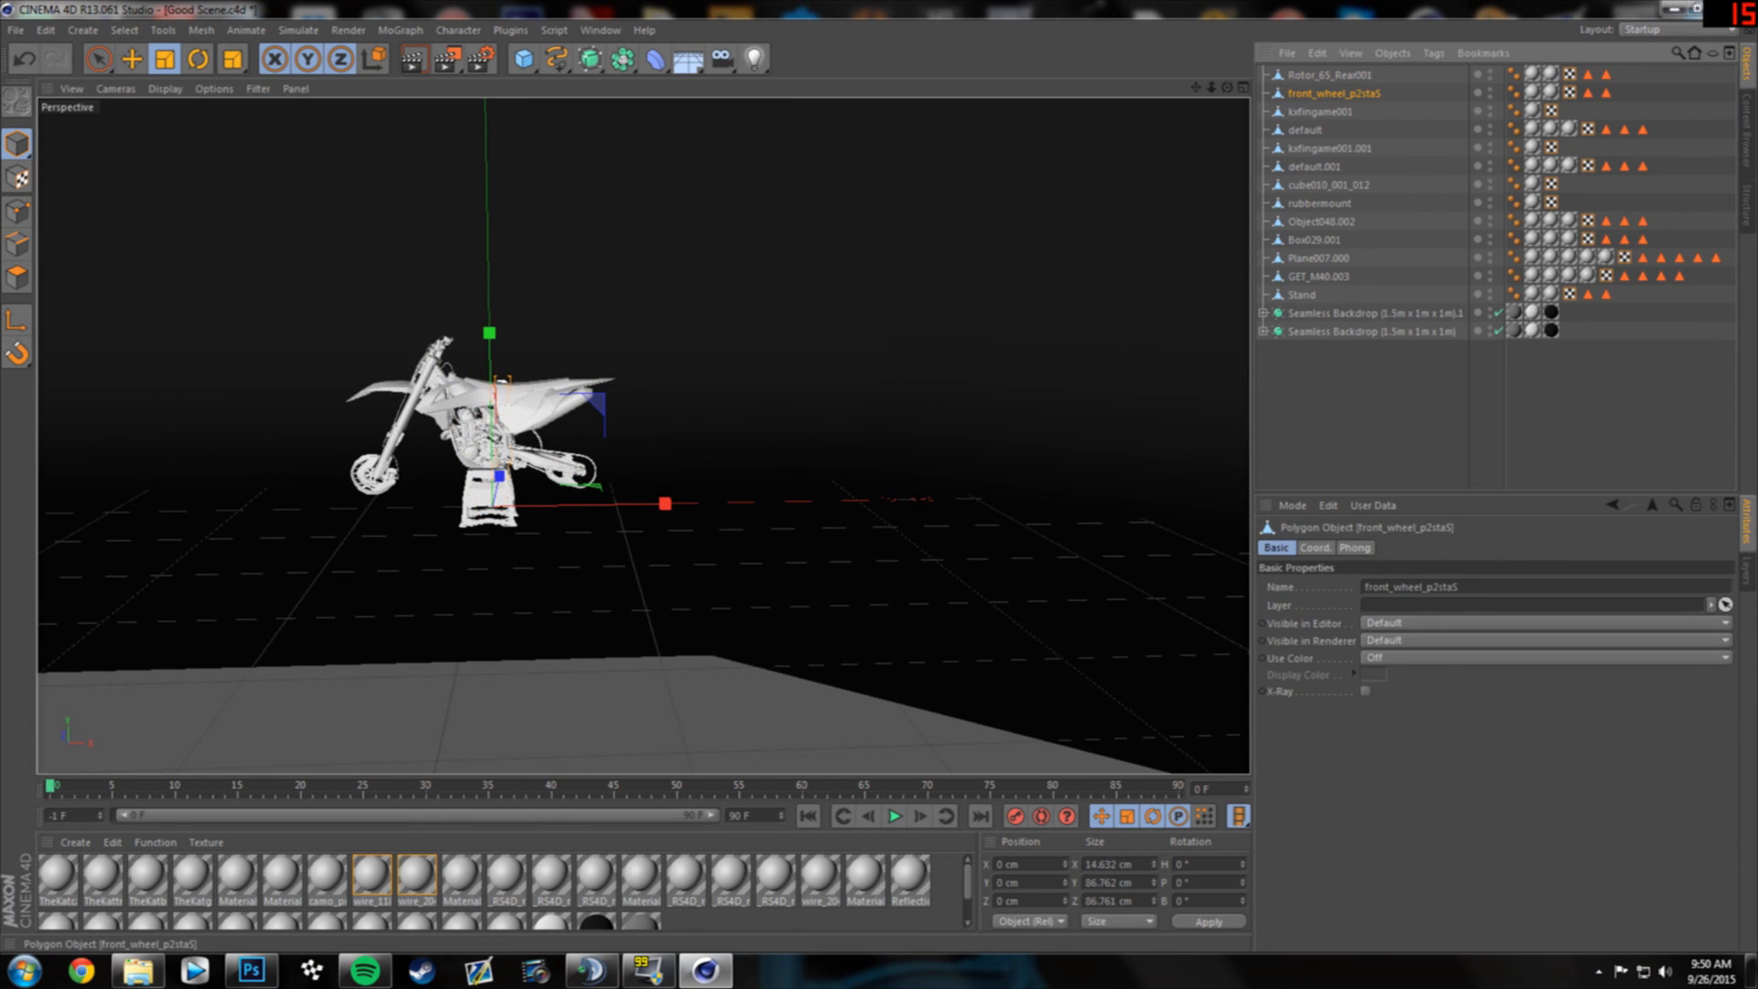
pyautogui.click(132, 59)
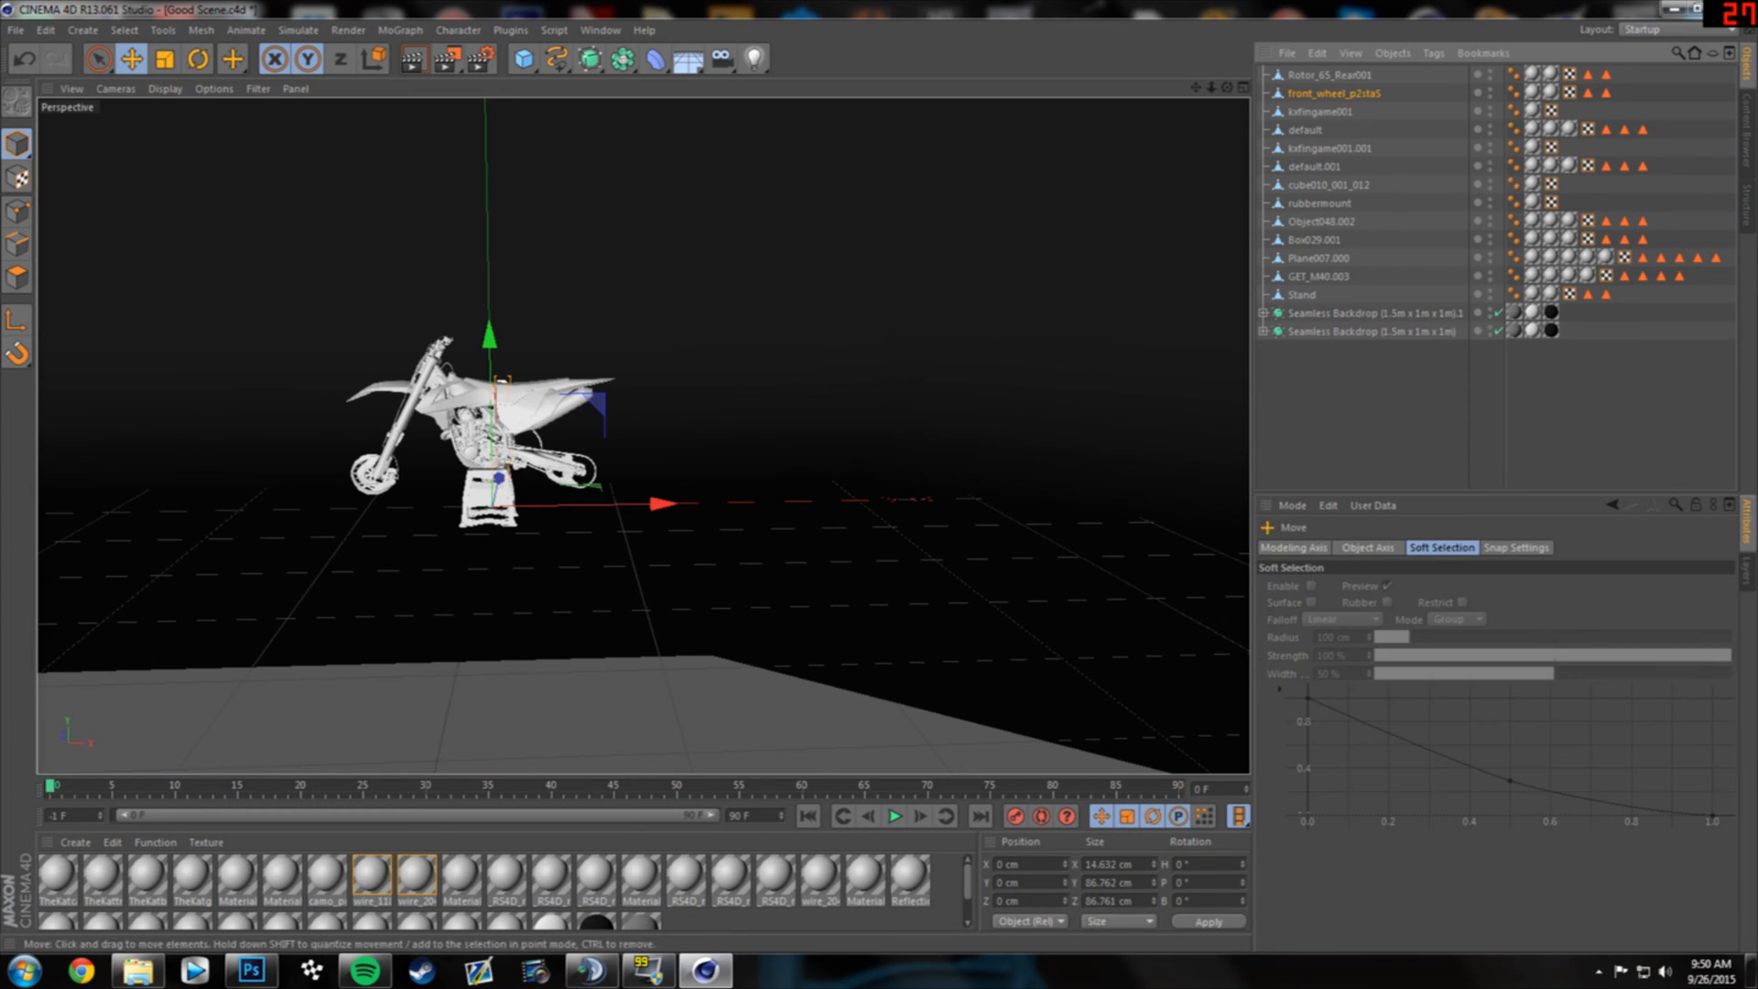
pyautogui.moveTo(661, 504); pyautogui.dragTo(508, 505)
pyautogui.moveTo(368, 473); pyautogui.dragTo(513, 586)
# - Set the front wheel's heading rotation to 90°
pyautogui.keyDown('alt'); pyautogui.moveTo(344, 582); pyautogui.dragTo(439, 586); pyautogui.keyUp('alt')
pyautogui.keyDown('alt'); pyautogui.moveTo(643, 435); pyautogui.dragTo(458, 403); pyautogui.keyUp('alt')
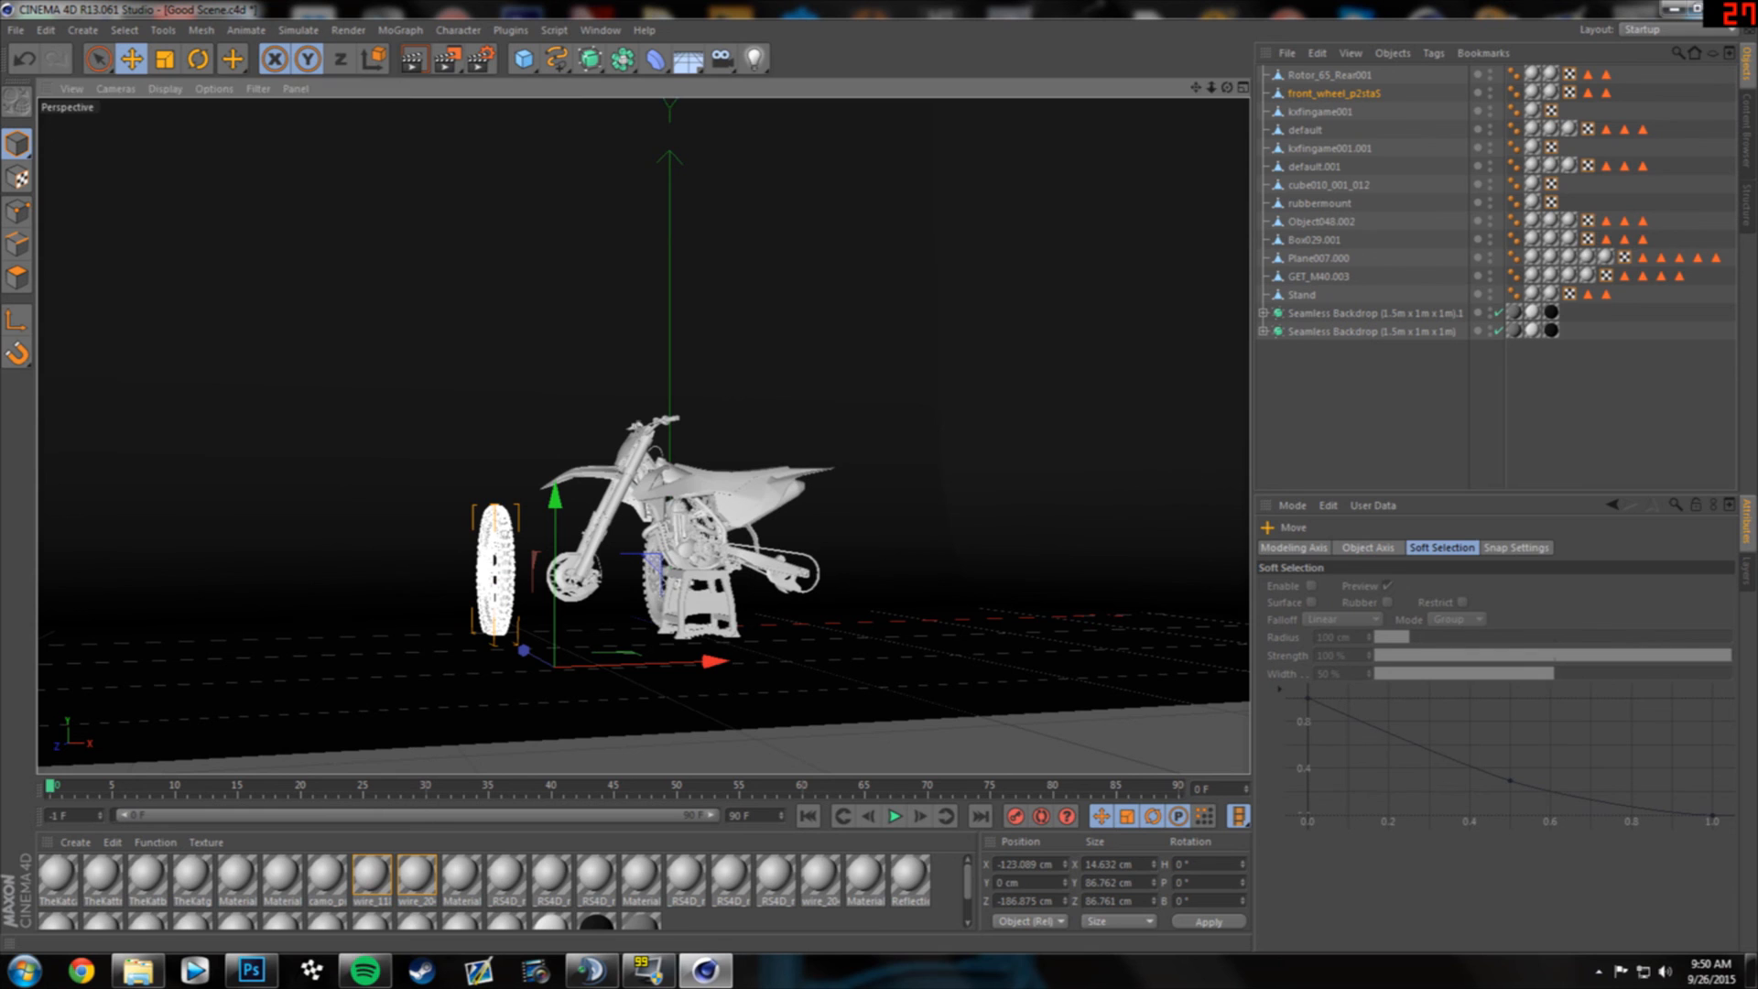
pyautogui.click(1179, 865)
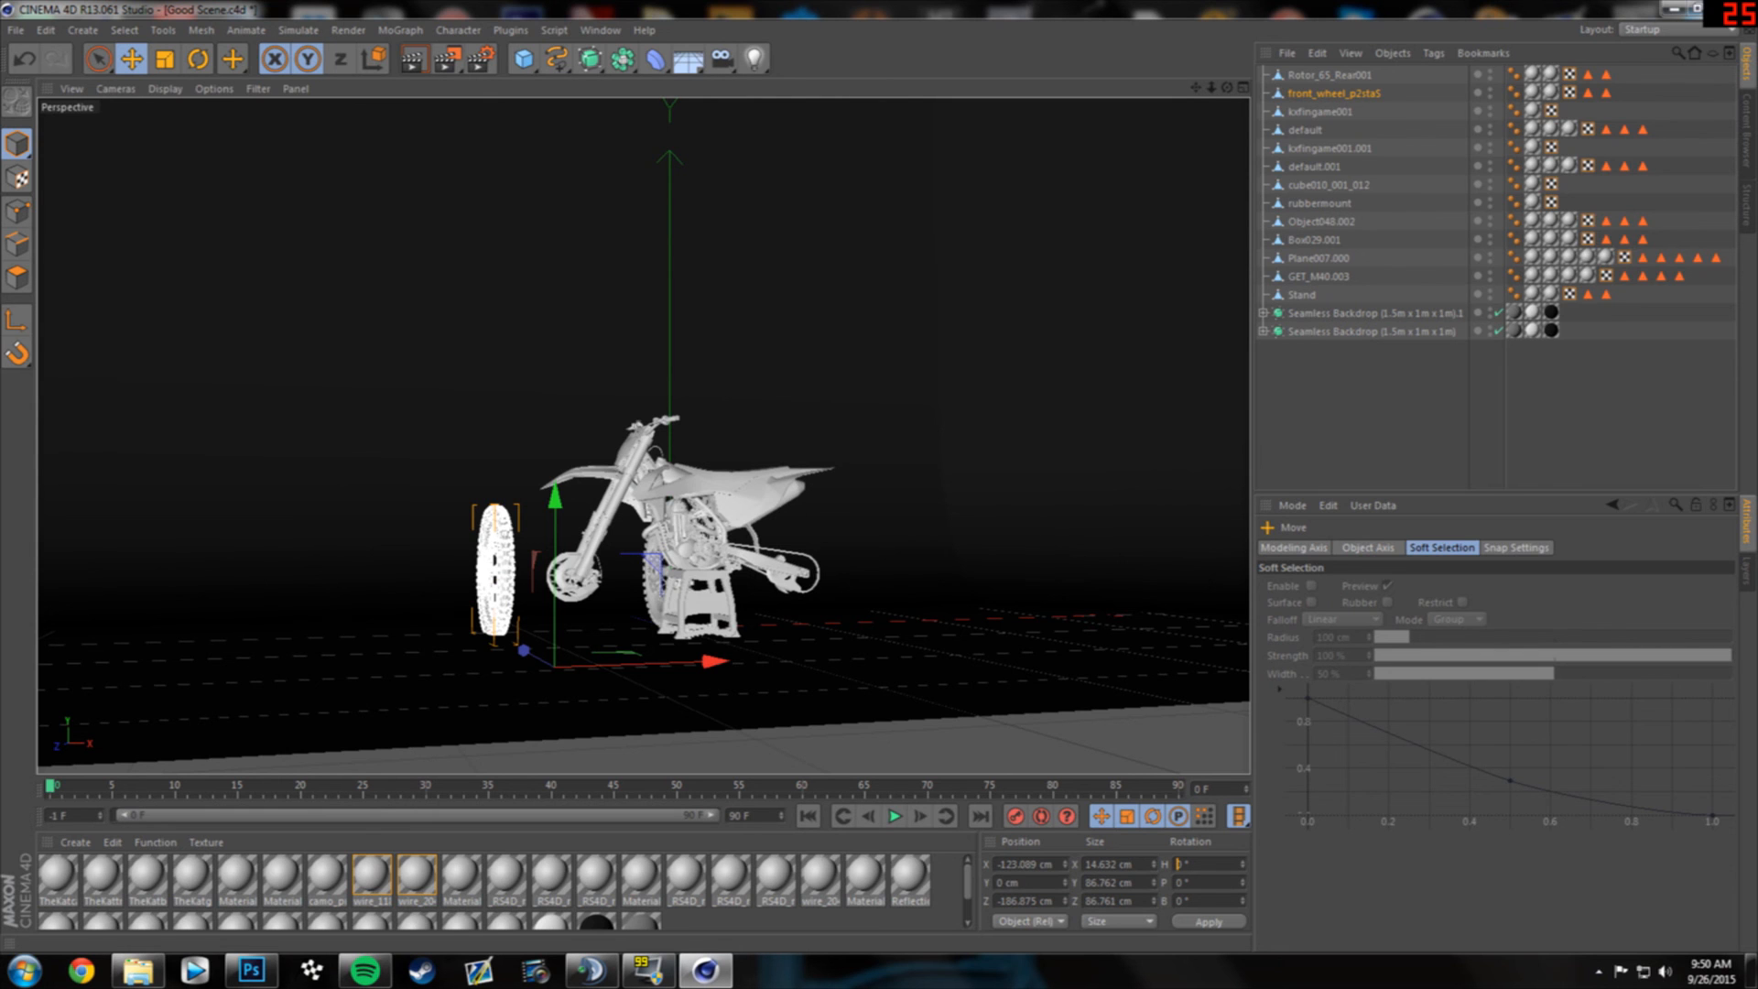
pyautogui.press('Return')
# - Enable axis modification and shift the front wheel's axis to its hub, at about X -309 cm and Y 40 cm
pyautogui.keyDown('alt'); pyautogui.moveTo(138, 586); pyautogui.dragTo(274, 639); pyautogui.keyUp('alt')
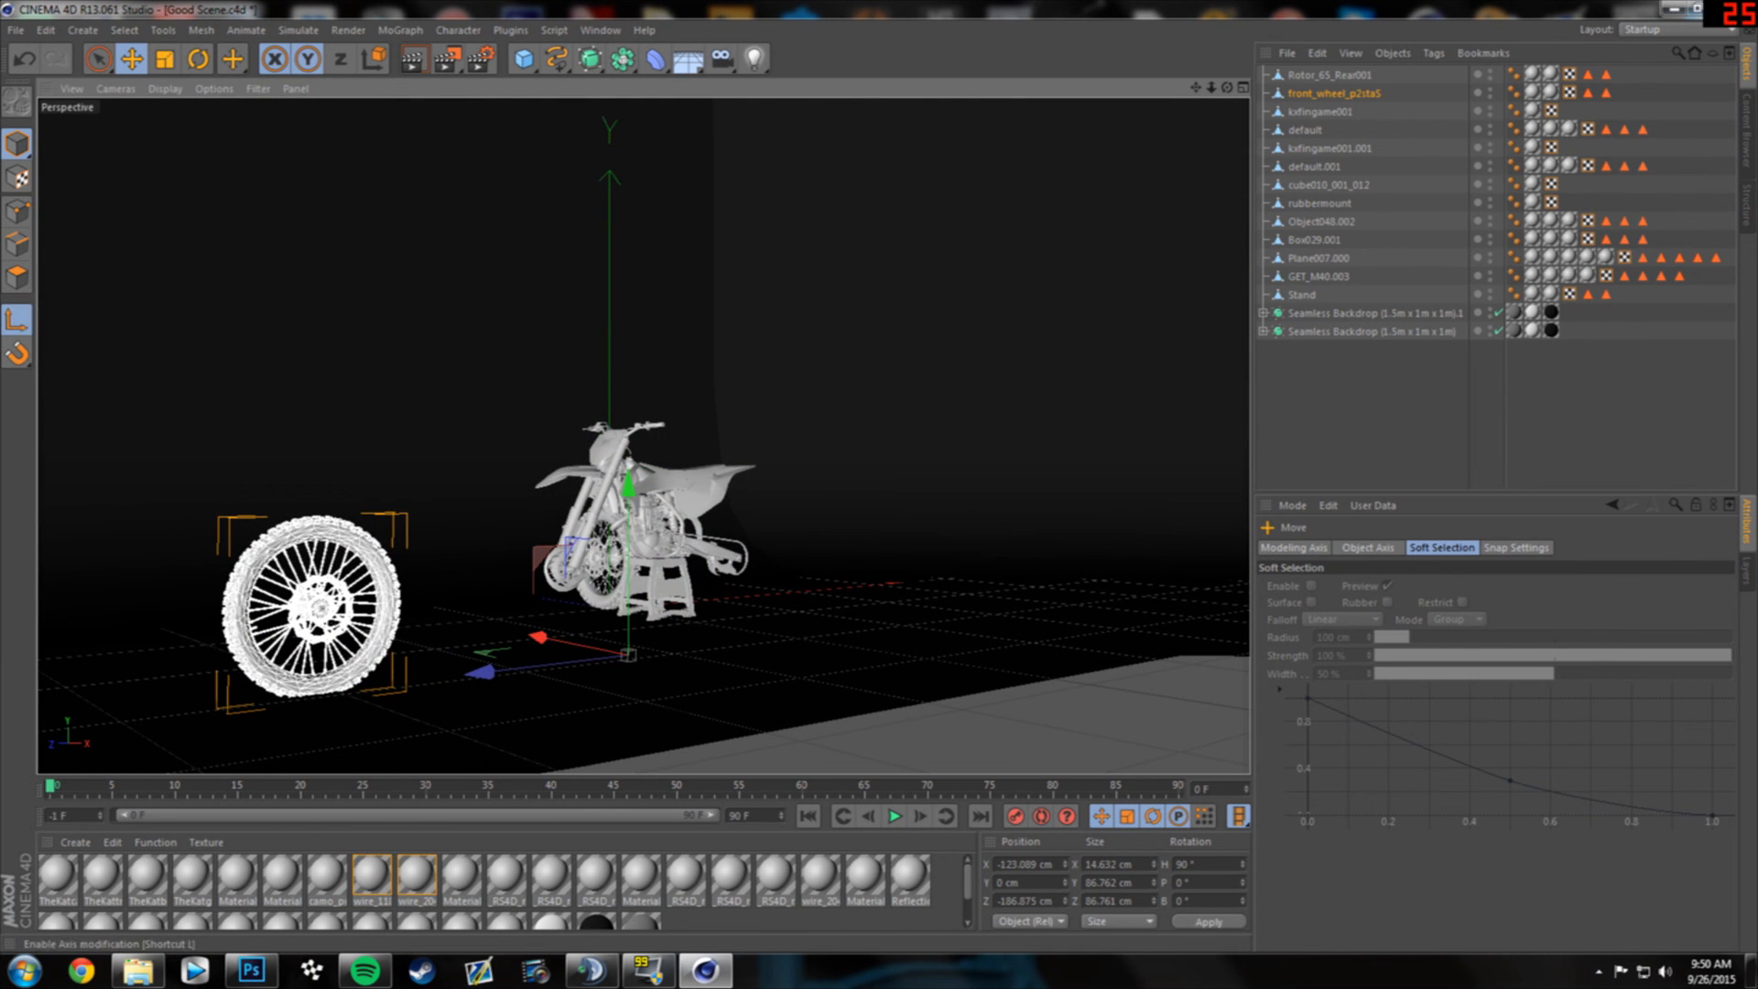
pyautogui.moveTo(481, 672); pyautogui.dragTo(154, 711)
pyautogui.middleClick(230, 599)
pyautogui.scroll(5, 339, 609)
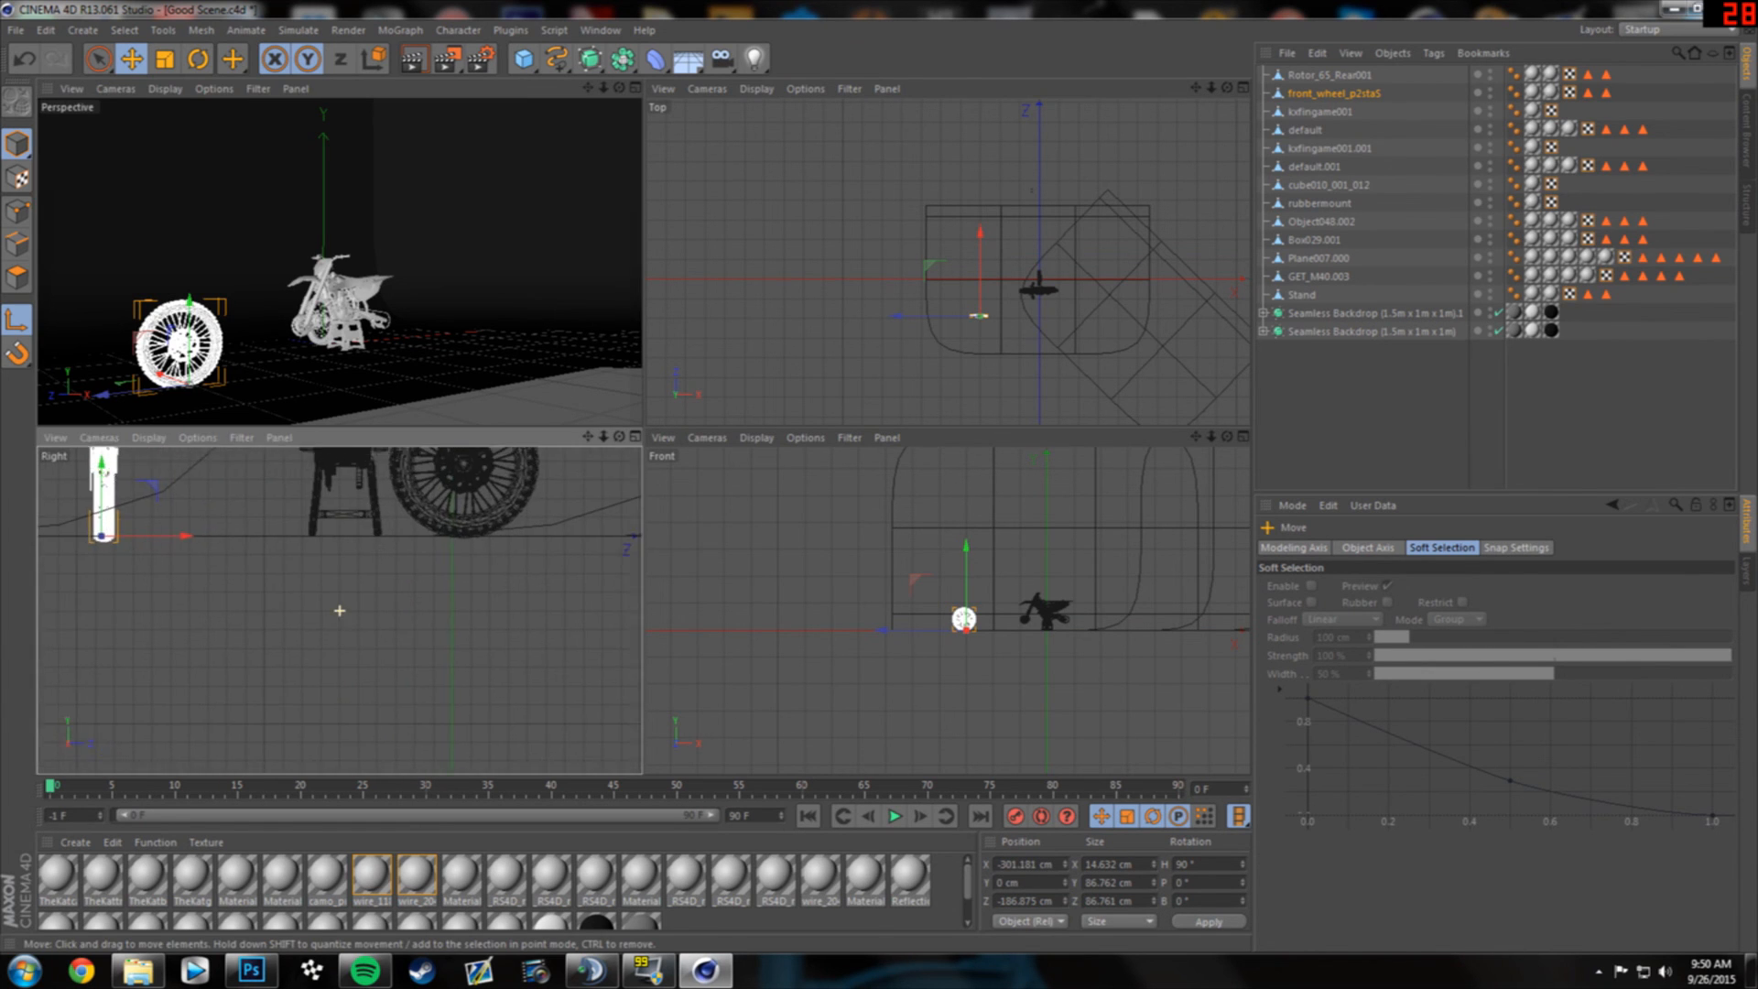
pyautogui.moveTo(212, 680); pyautogui.dragTo(209, 642)
pyautogui.scroll(9, 992, 584)
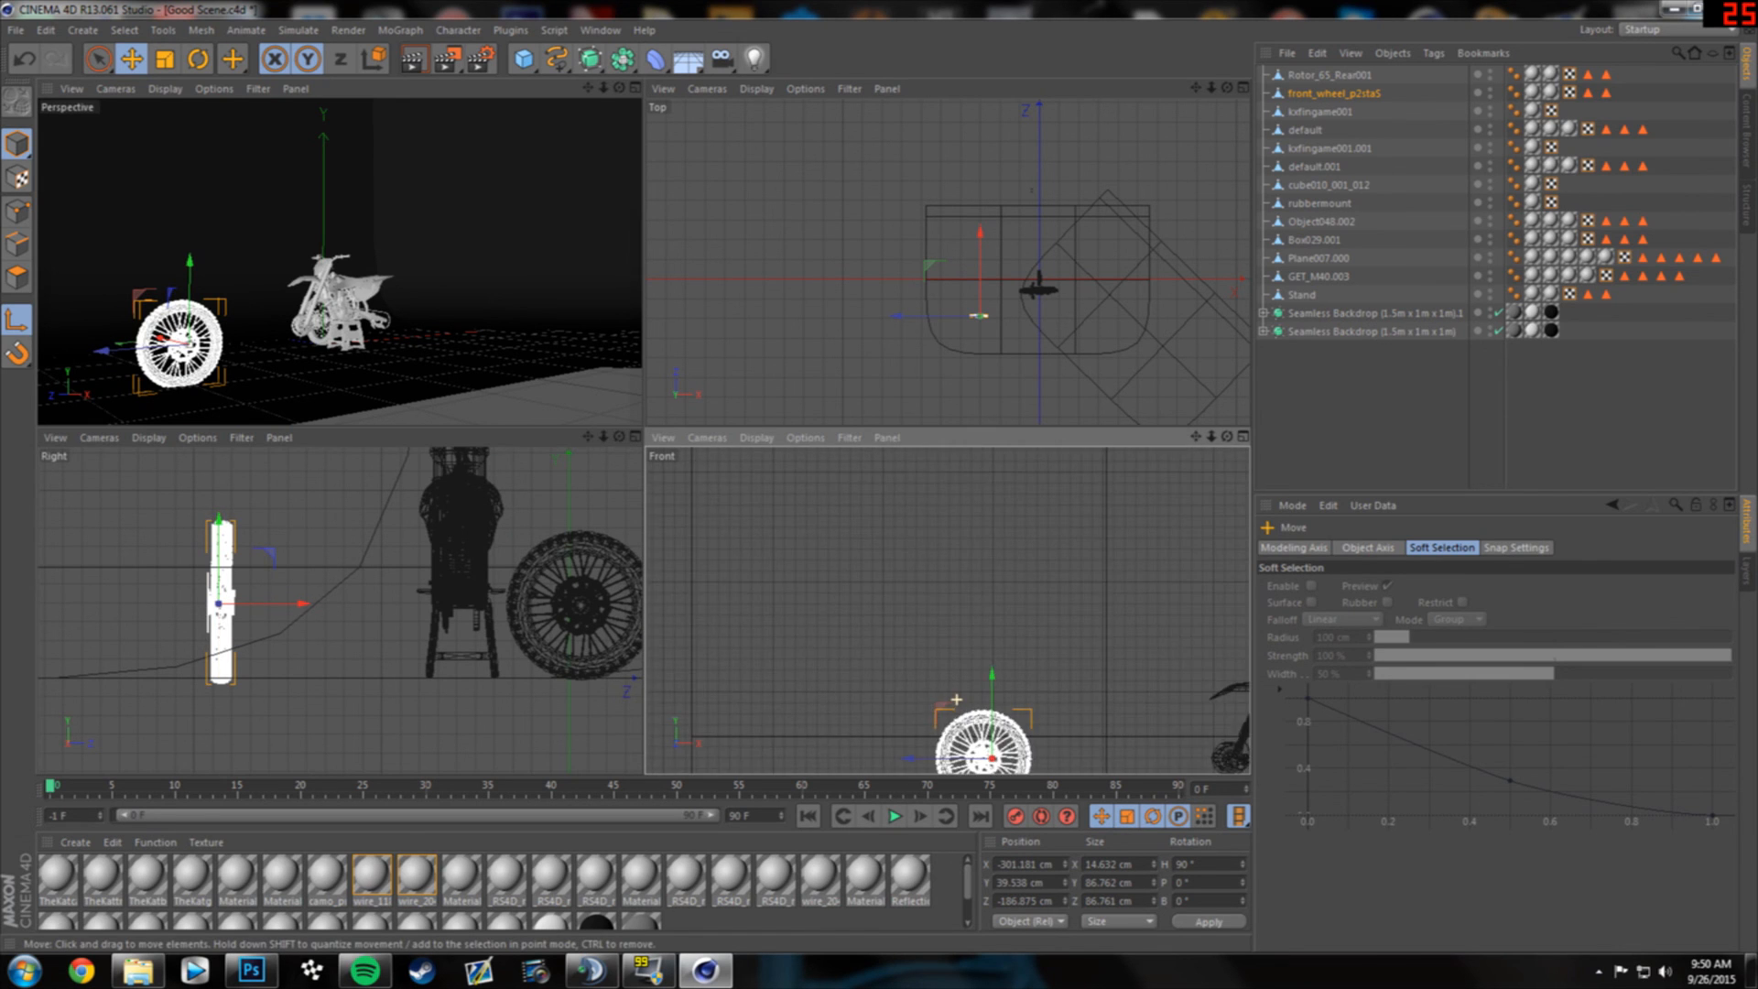
pyautogui.scroll(3, 1007, 641)
pyautogui.keyDown('alt'); pyautogui.moveTo(1025, 733); pyautogui.dragTo(890, 419, button='middle'); pyautogui.keyUp('alt')
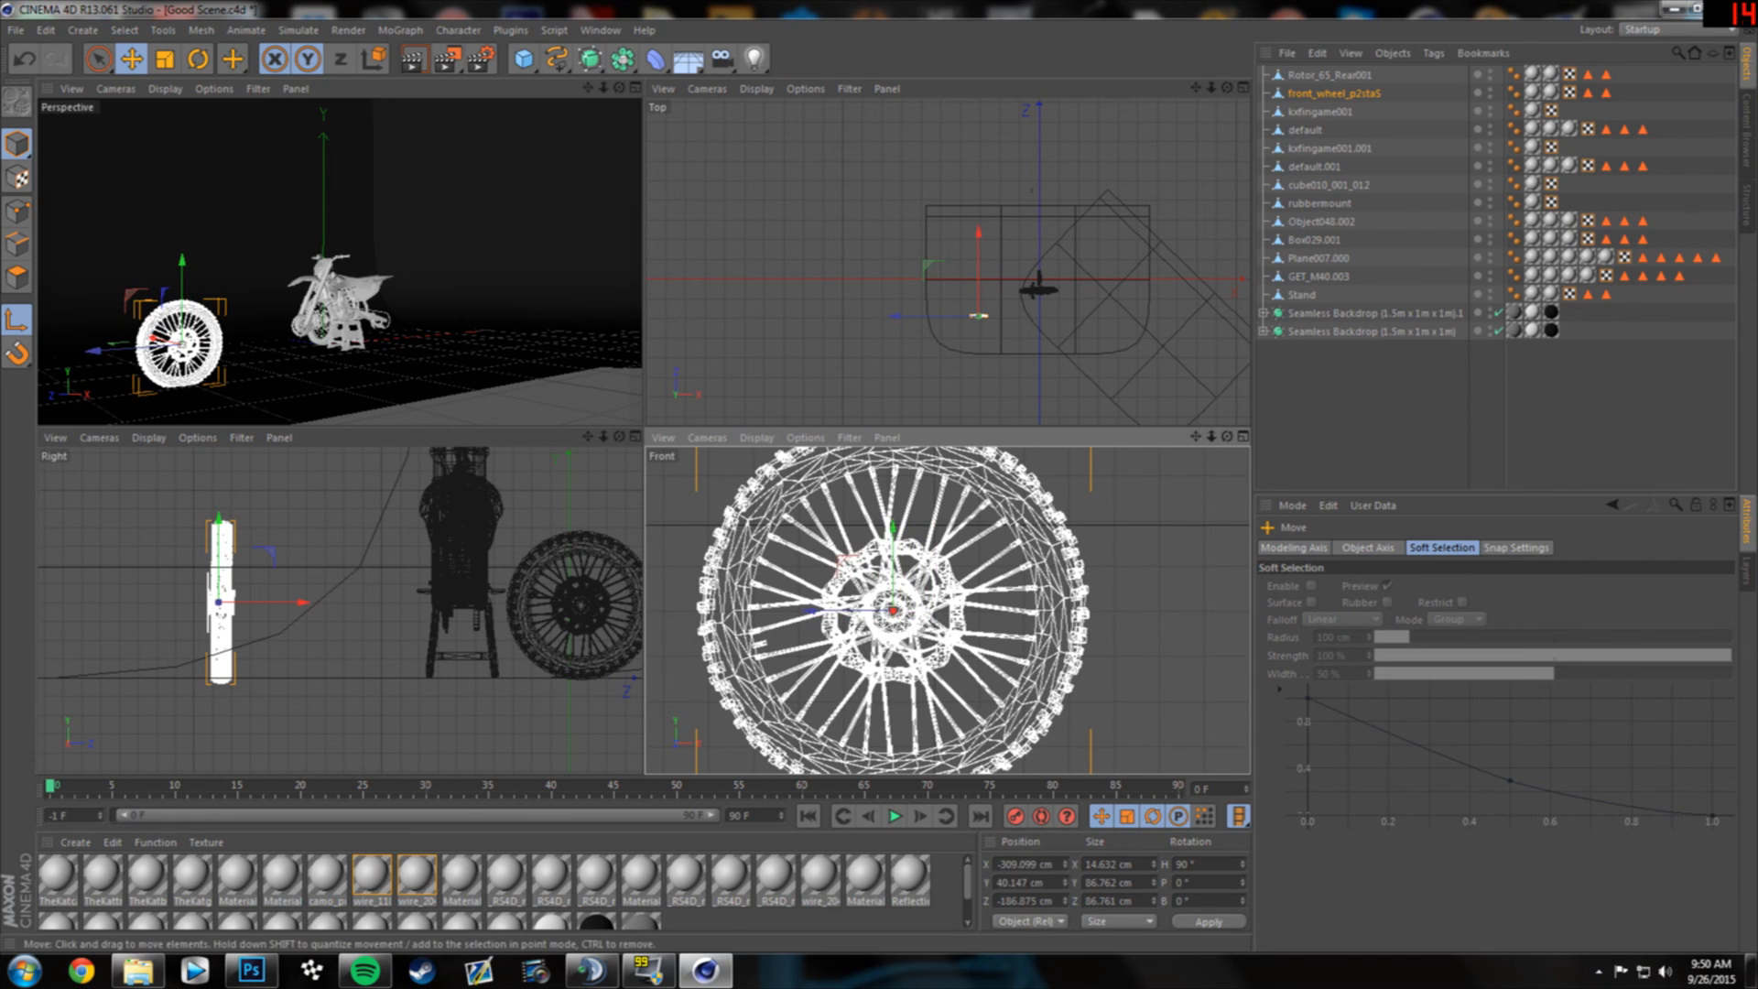
# - Shift the front wheel's axis to the middle of the wheel's width, at about Z -186 cm
pyautogui.scroll(8, 977, 362)
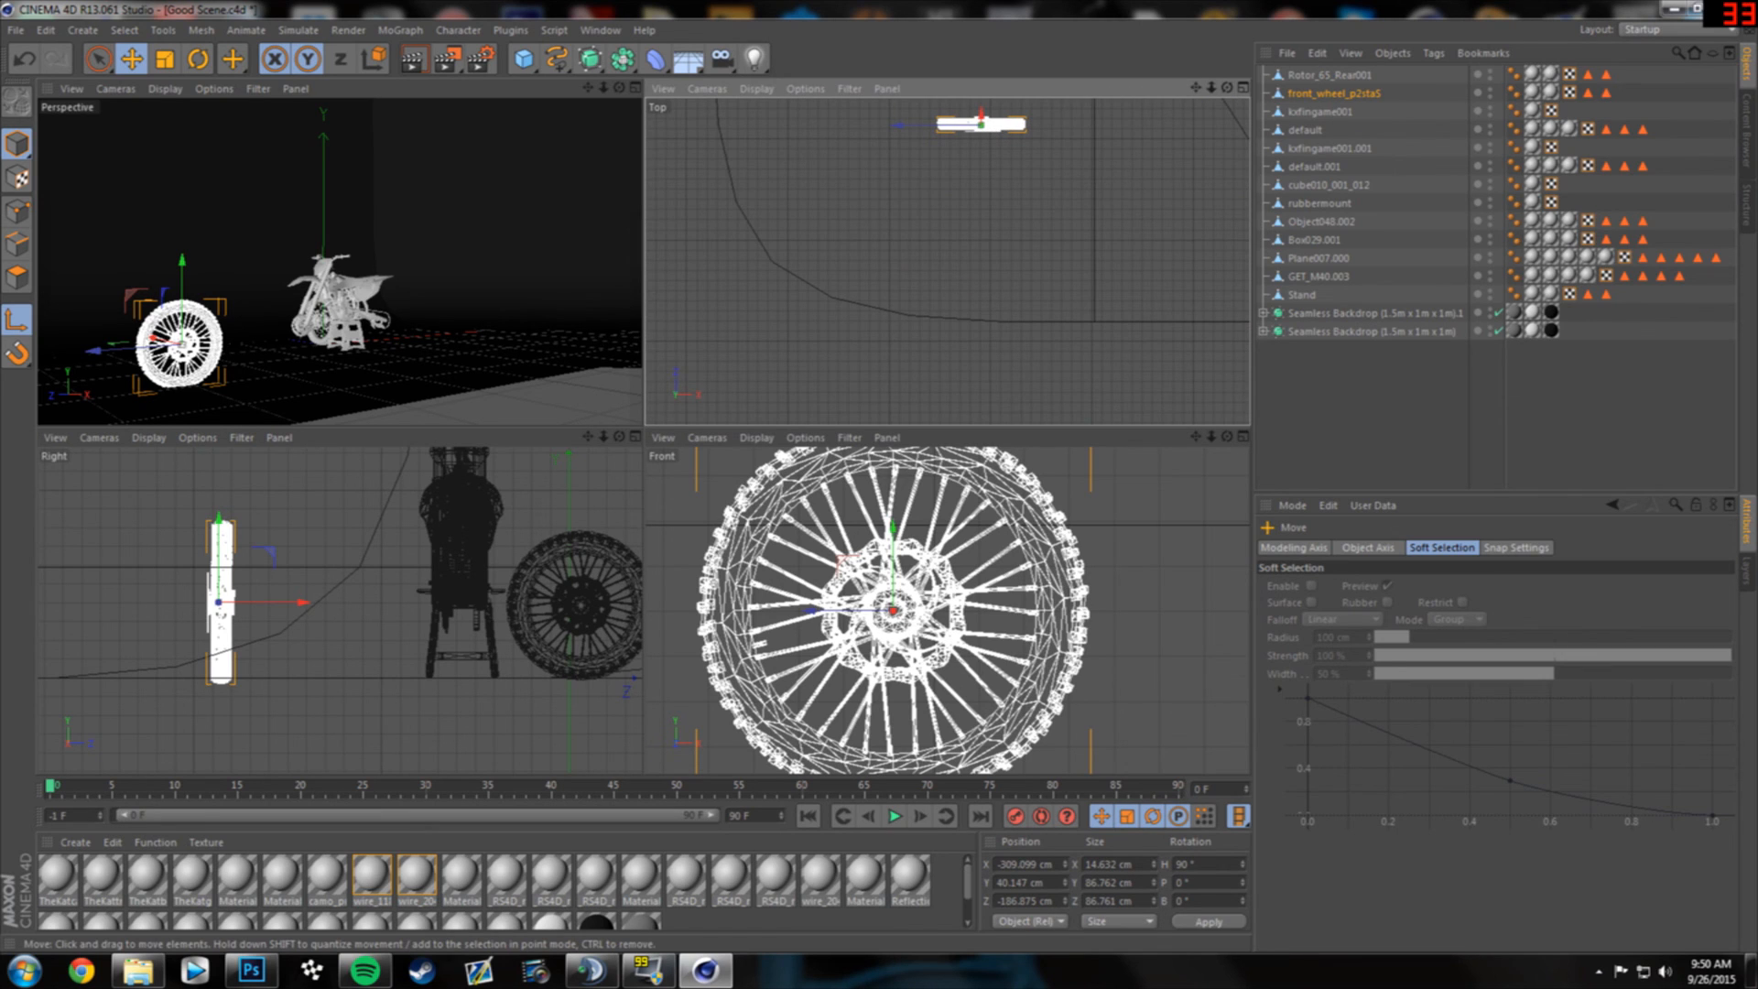
pyautogui.keyDown('alt'); pyautogui.moveTo(980, 124); pyautogui.dragTo(979, 134, button='middle'); pyautogui.keyUp('alt')
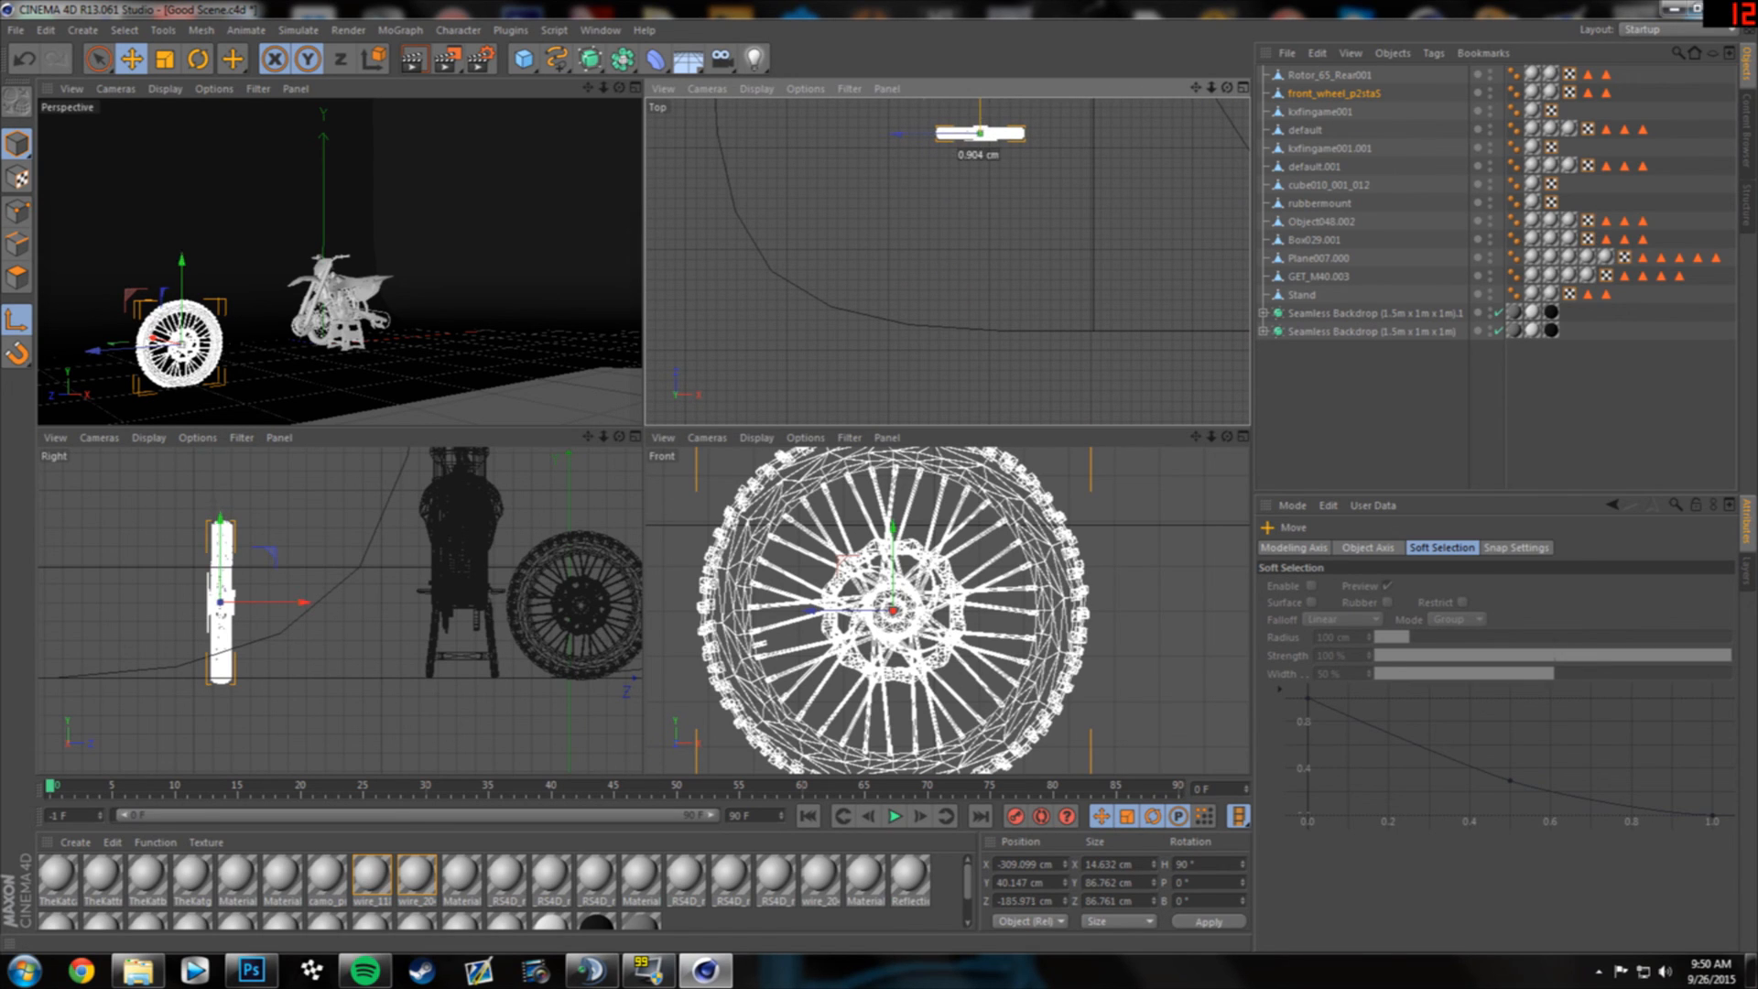
pyautogui.scroll(3, 340, 262)
pyautogui.middleClick(340, 262)
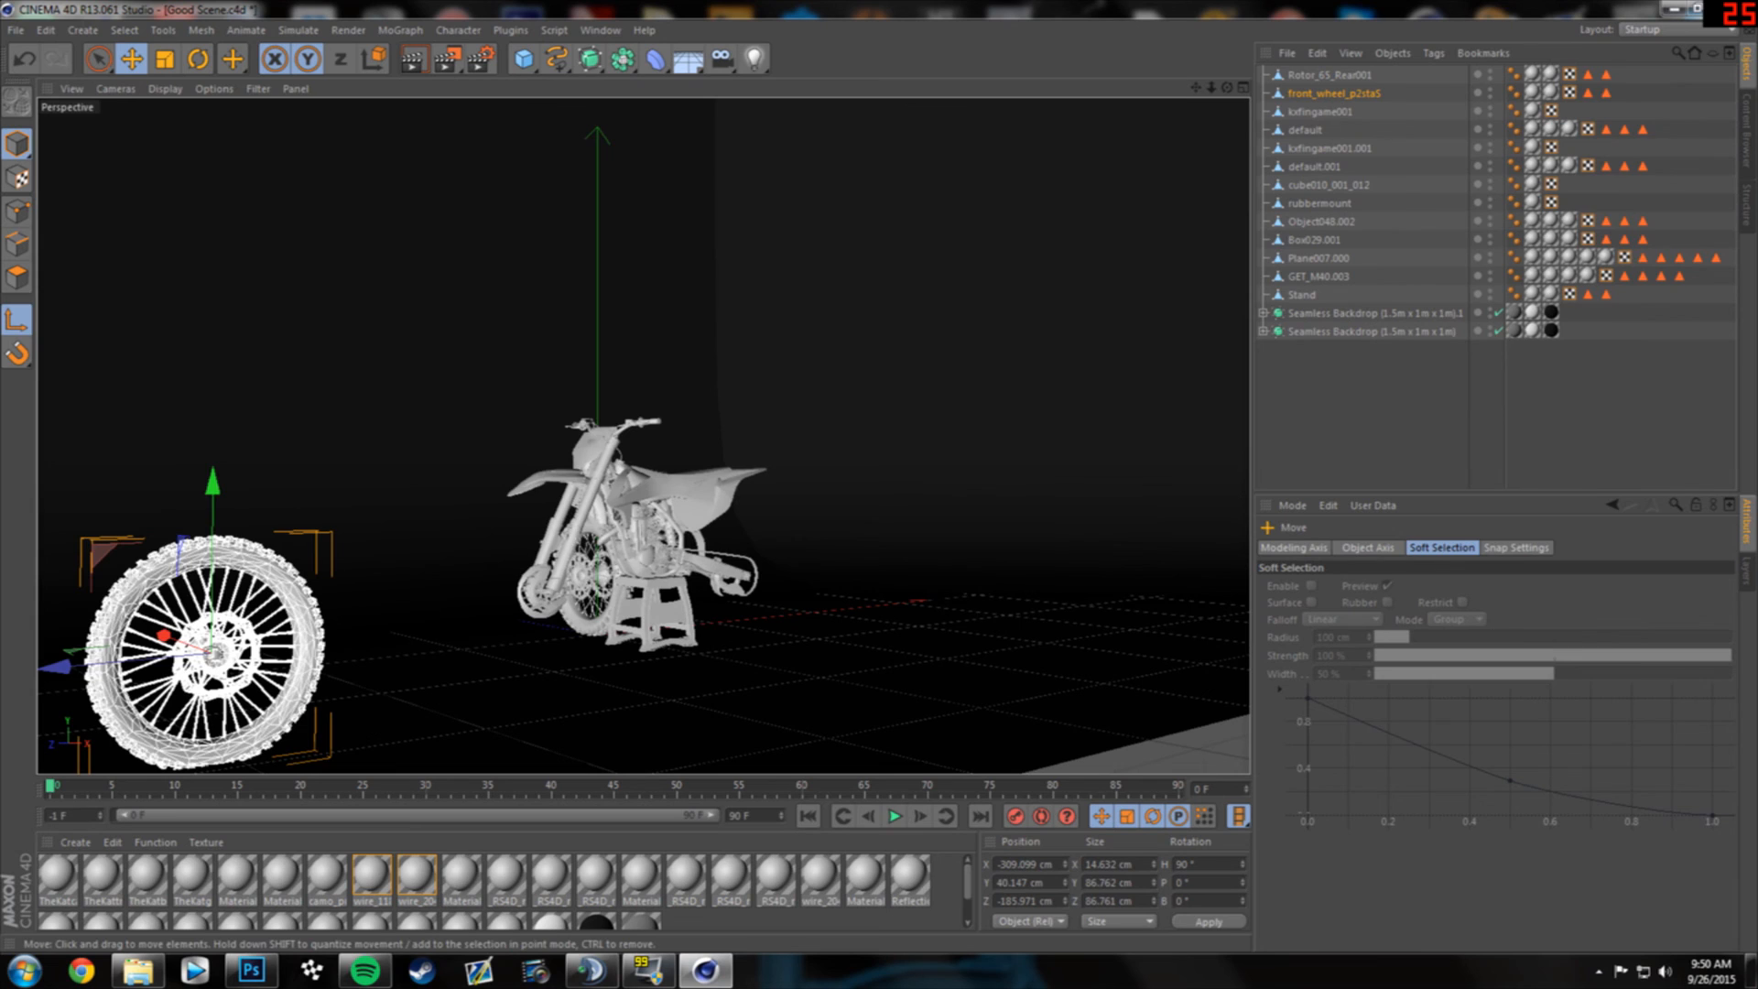
# - Turn off axis modification and move the front wheel to the fork ends, at about X -84 cm and Z -62 cm
pyautogui.moveTo(57, 666); pyautogui.dragTo(239, 652)
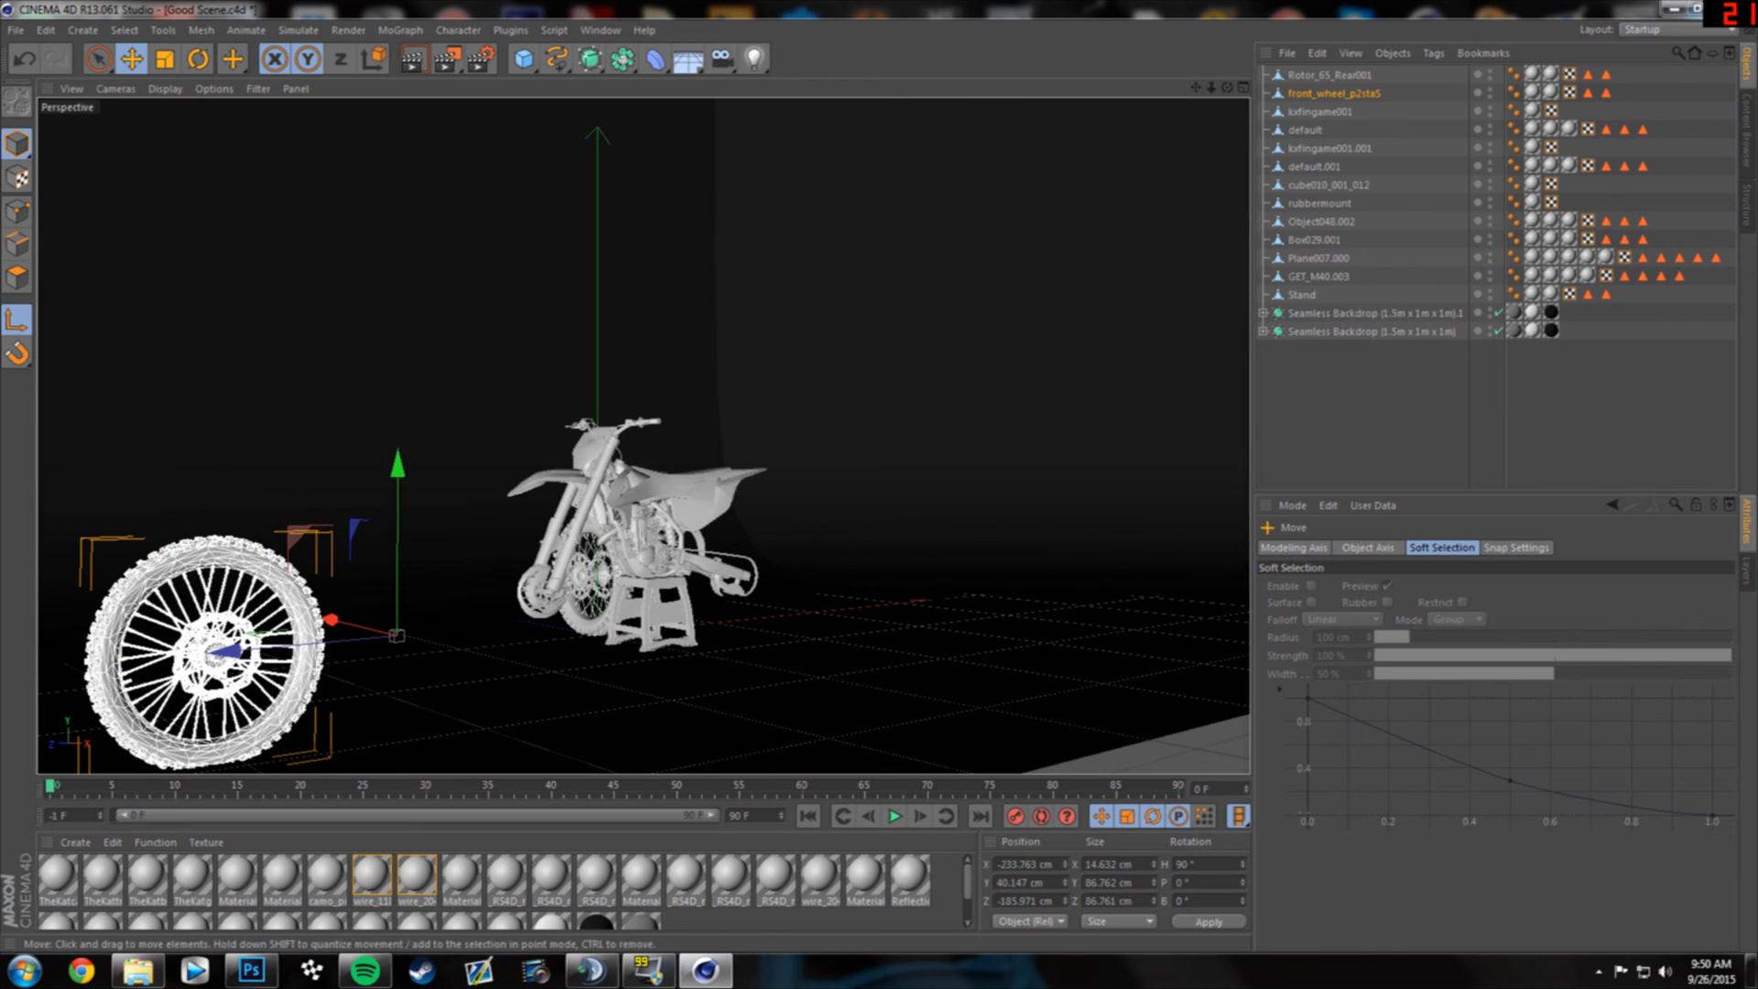
pyautogui.hotkey('ctrl', 'z')
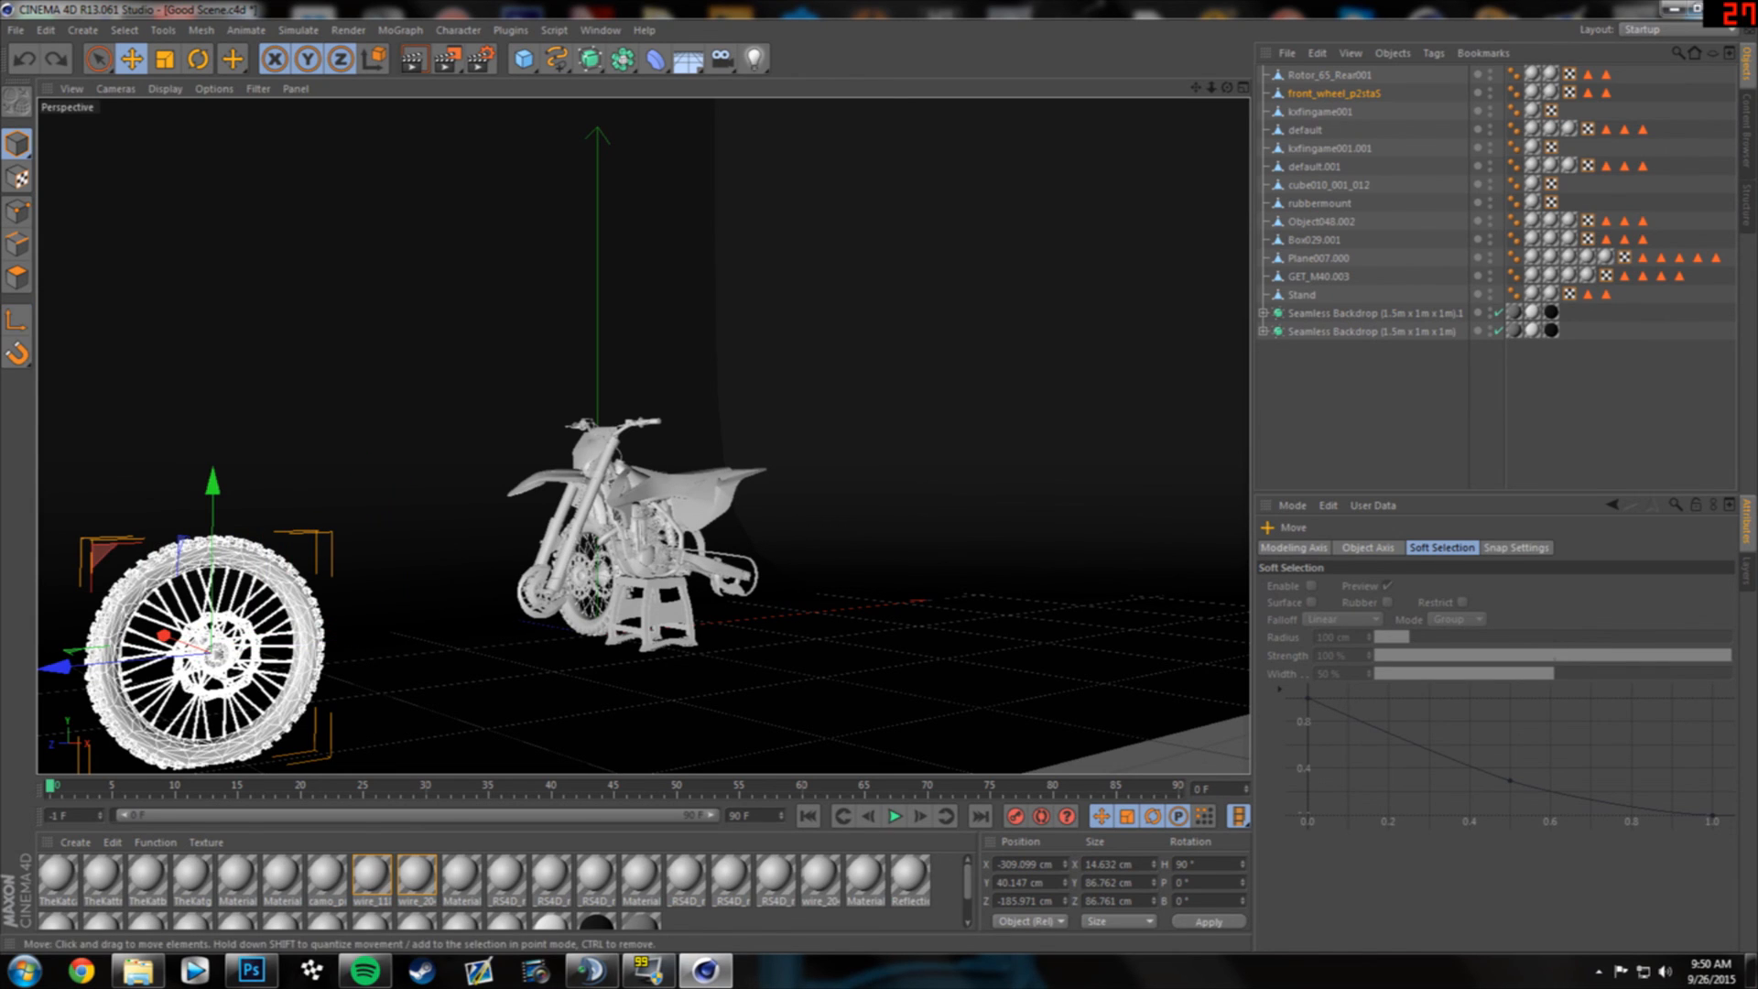
pyautogui.moveTo(56, 665); pyautogui.dragTo(284, 572)
pyautogui.keyDown('alt'); pyautogui.moveTo(283, 572); pyautogui.dragTo(453, 612, button='middle'); pyautogui.keyUp('alt')
pyautogui.moveTo(426, 623); pyautogui.dragTo(456, 623)
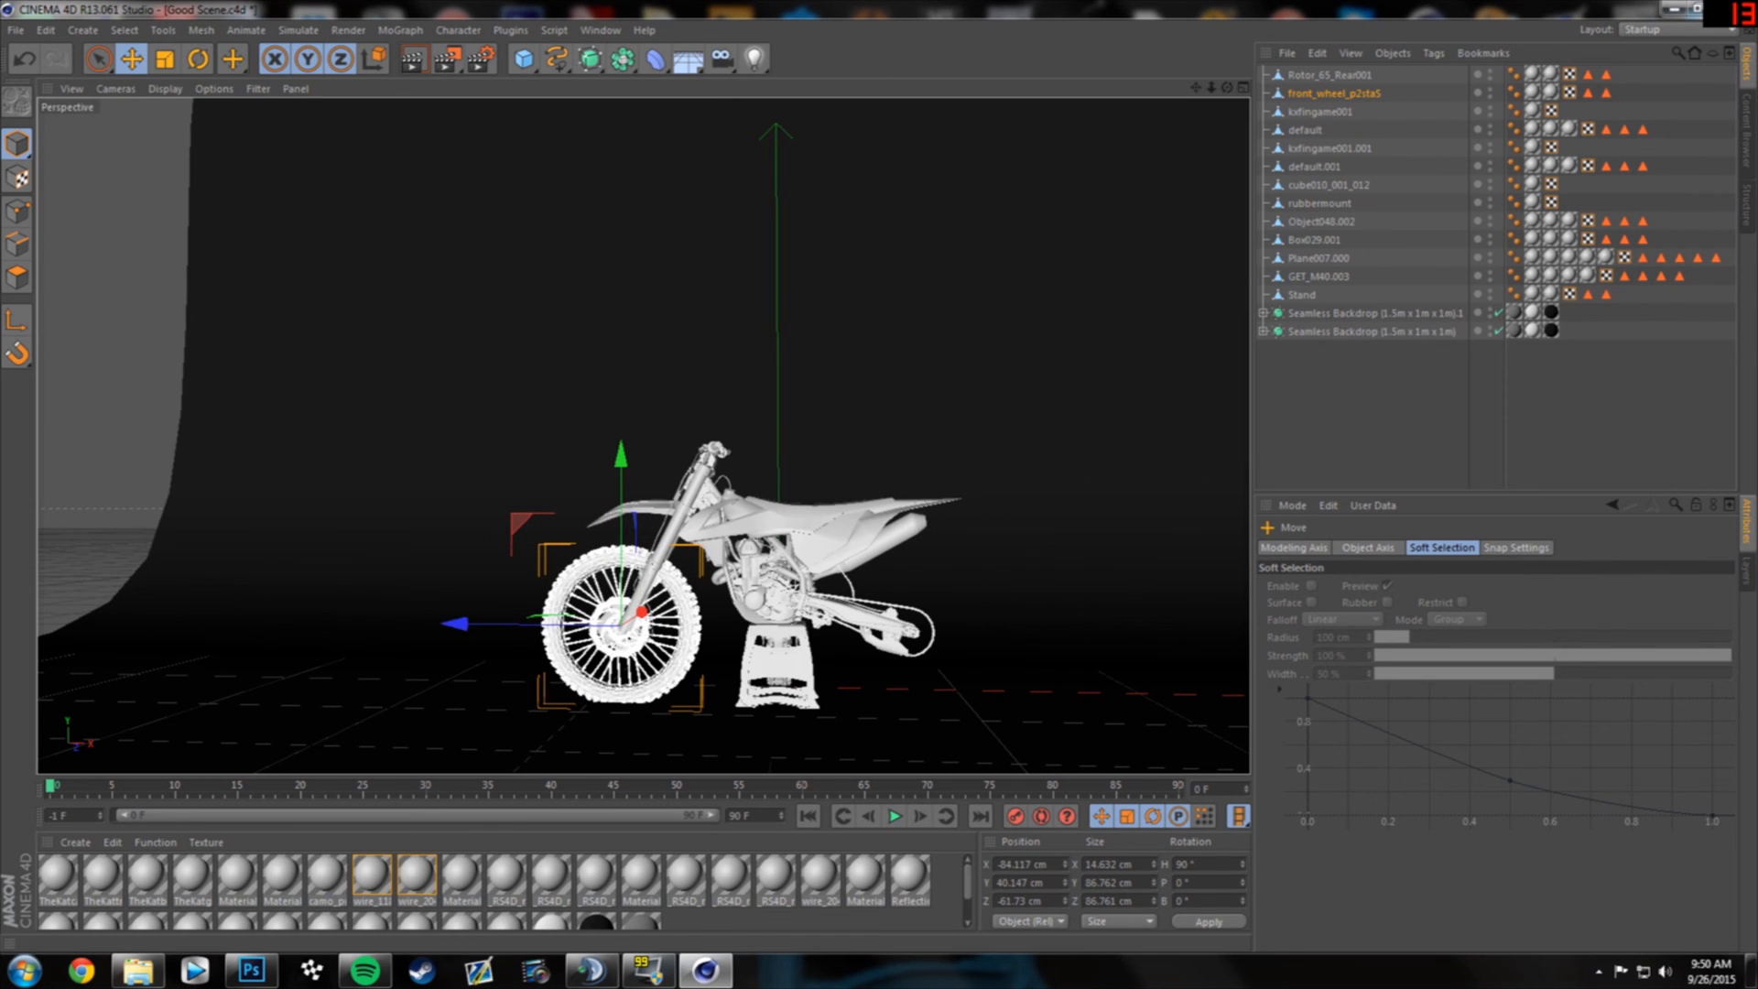
# - Scale the front wheel down uniformly to a diameter of about 75 cm
pyautogui.moveTo(403, 403); pyautogui.dragTo(354, 403)
pyautogui.moveTo(421, 624); pyautogui.dragTo(427, 624)
pyautogui.click(131, 59)
pyautogui.keyDown('alt'); pyautogui.moveTo(384, 558); pyautogui.dragTo(426, 497); pyautogui.keyUp('alt')
pyautogui.scroll(6, 517, 506)
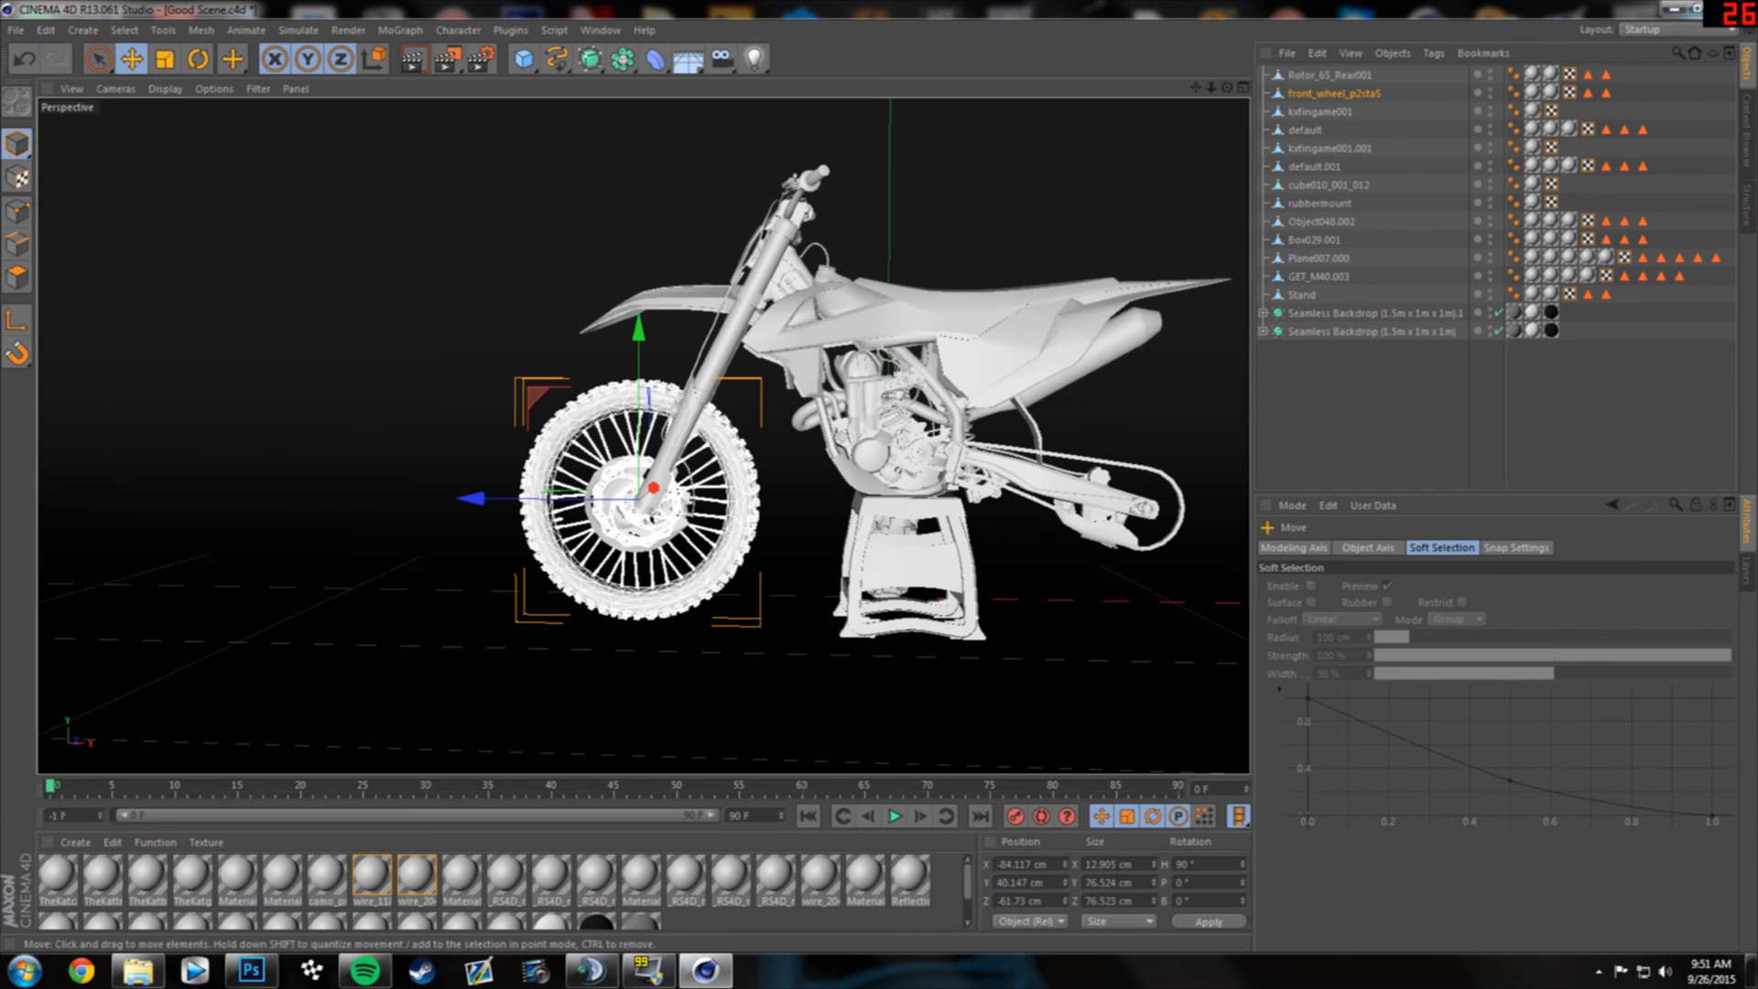
pyautogui.click(164, 58)
pyautogui.moveTo(656, 473); pyautogui.dragTo(646, 472)
pyautogui.moveTo(241, 586); pyautogui.dragTo(245, 586)
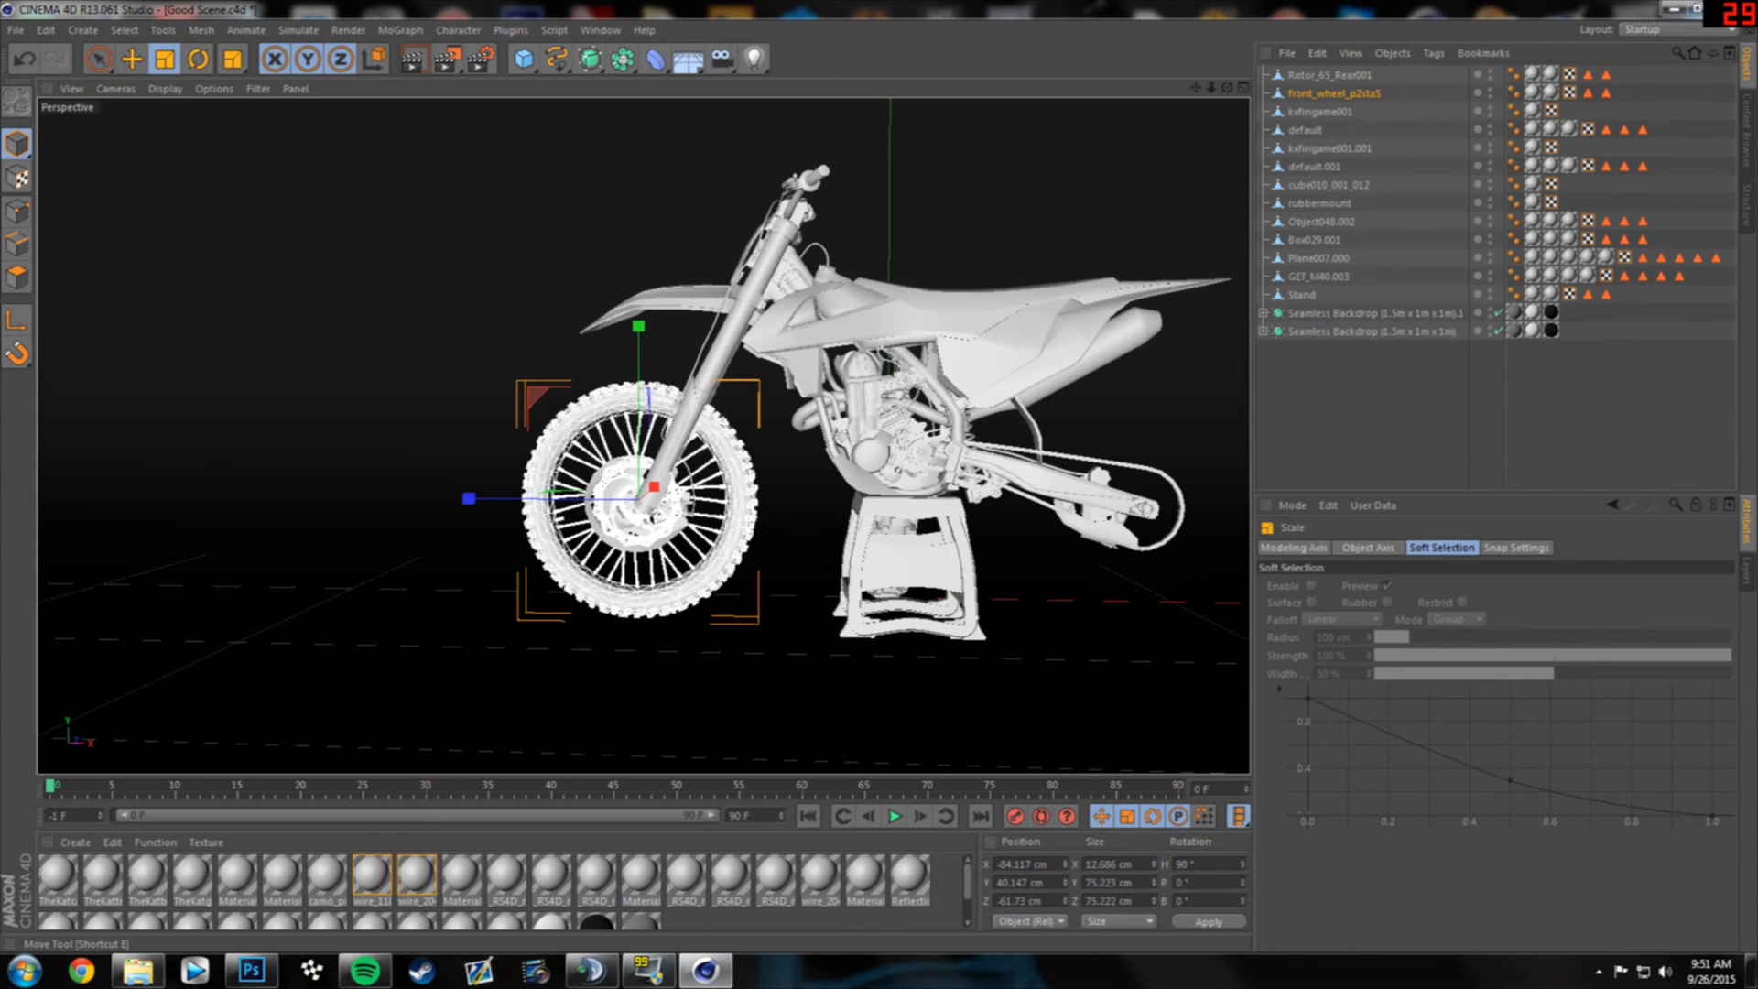
# - Align the front wheel's hub between the fork legs, at about X -85 cm, Y 40 cm and Z -58 cm
pyautogui.scroll(12, 638, 511)
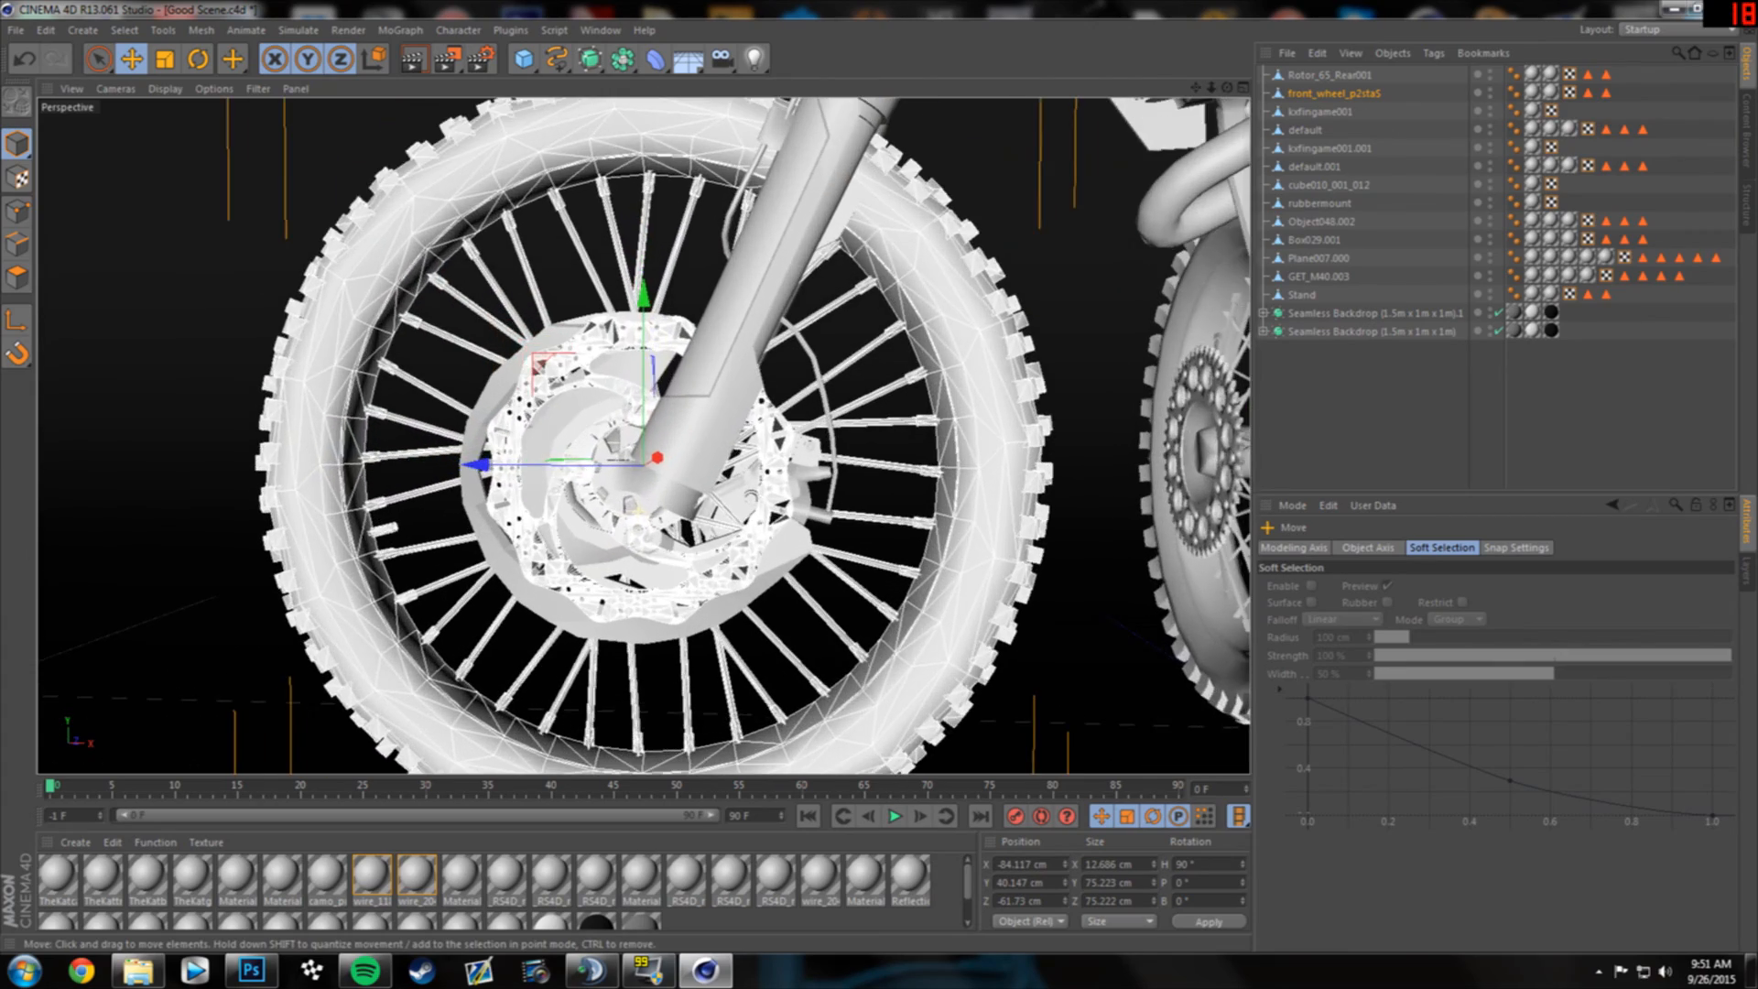
pyautogui.keyDown('alt'); pyautogui.moveTo(561, 509); pyautogui.dragTo(934, 517); pyautogui.keyUp('alt')
pyautogui.moveTo(449, 511)
pyautogui.mouseDown()
pyautogui.moveTo(472, 511)
pyautogui.moveTo(458, 529)
pyautogui.mouseUp()
pyautogui.moveTo(641, 511); pyautogui.dragTo(637, 511)
pyautogui.moveTo(457, 351); pyautogui.dragTo(456, 356)
pyautogui.keyDown('alt'); pyautogui.moveTo(714, 439); pyautogui.dragTo(367, 430); pyautogui.keyUp('alt')
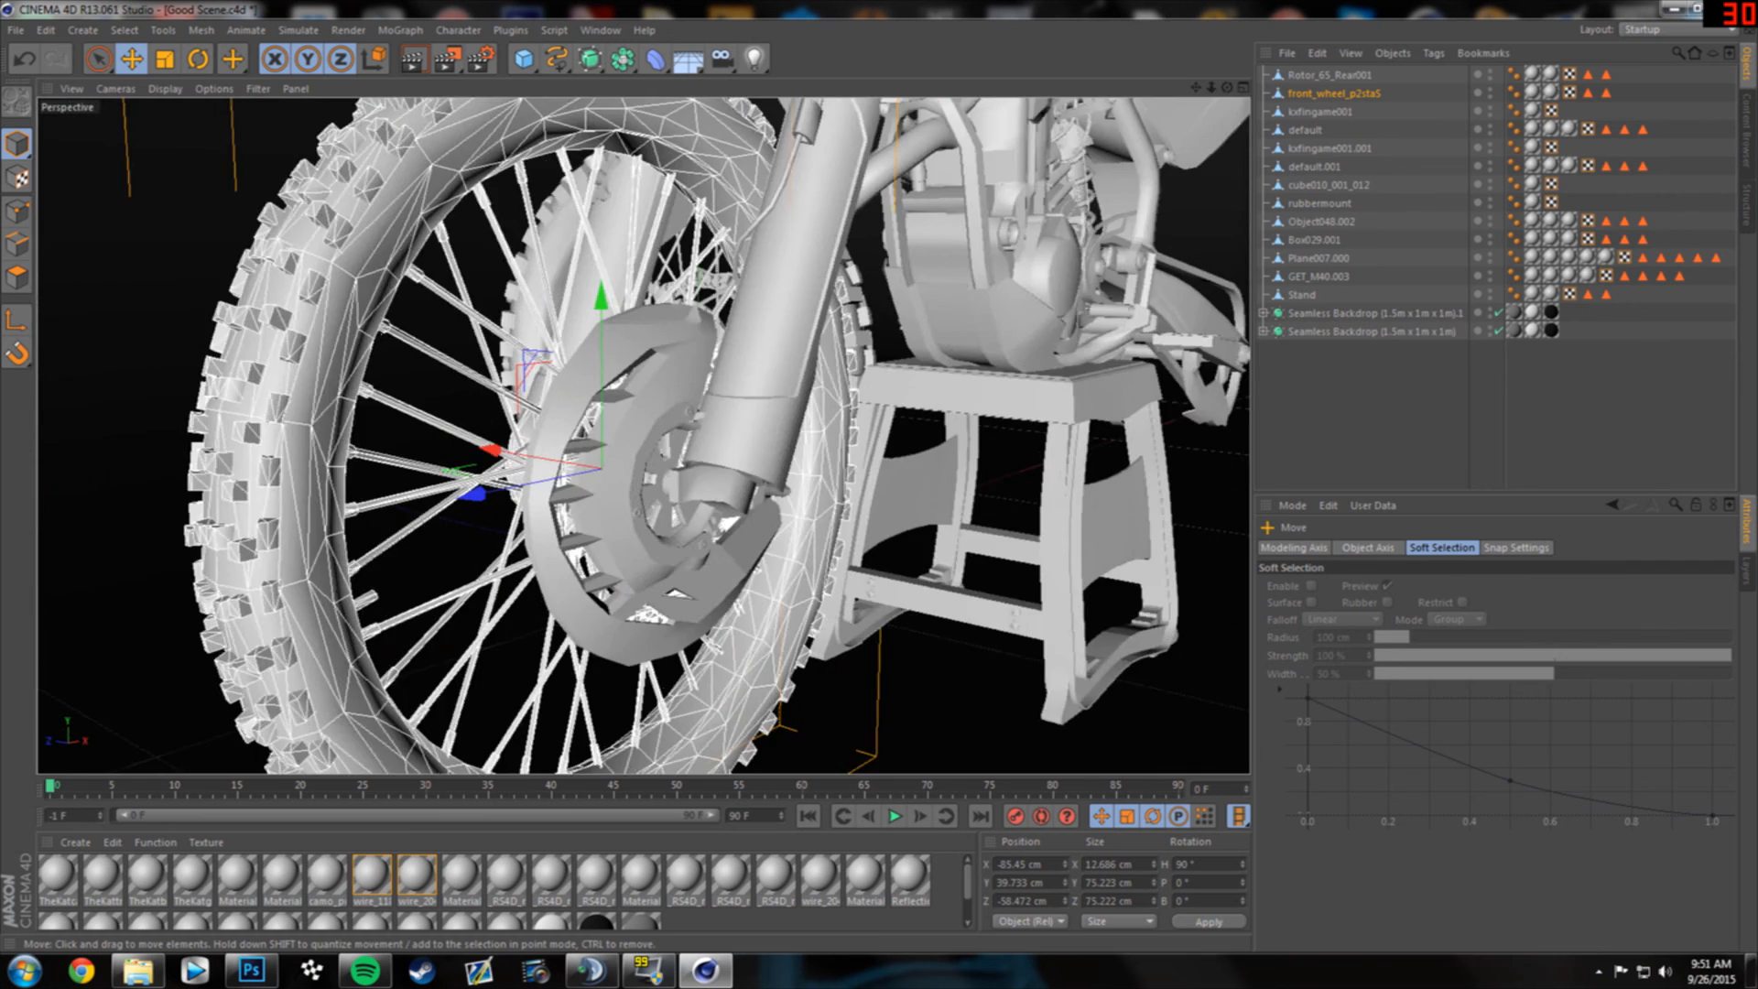
# - Scale the front wheel down uniformly to a diameter of about 73 cm in proportion to the bike
pyautogui.scroll(-8, 549, 385)
pyautogui.keyDown('alt'); pyautogui.moveTo(678, 341); pyautogui.dragTo(523, 334); pyautogui.keyUp('alt')
pyautogui.scroll(-2, 523, 335)
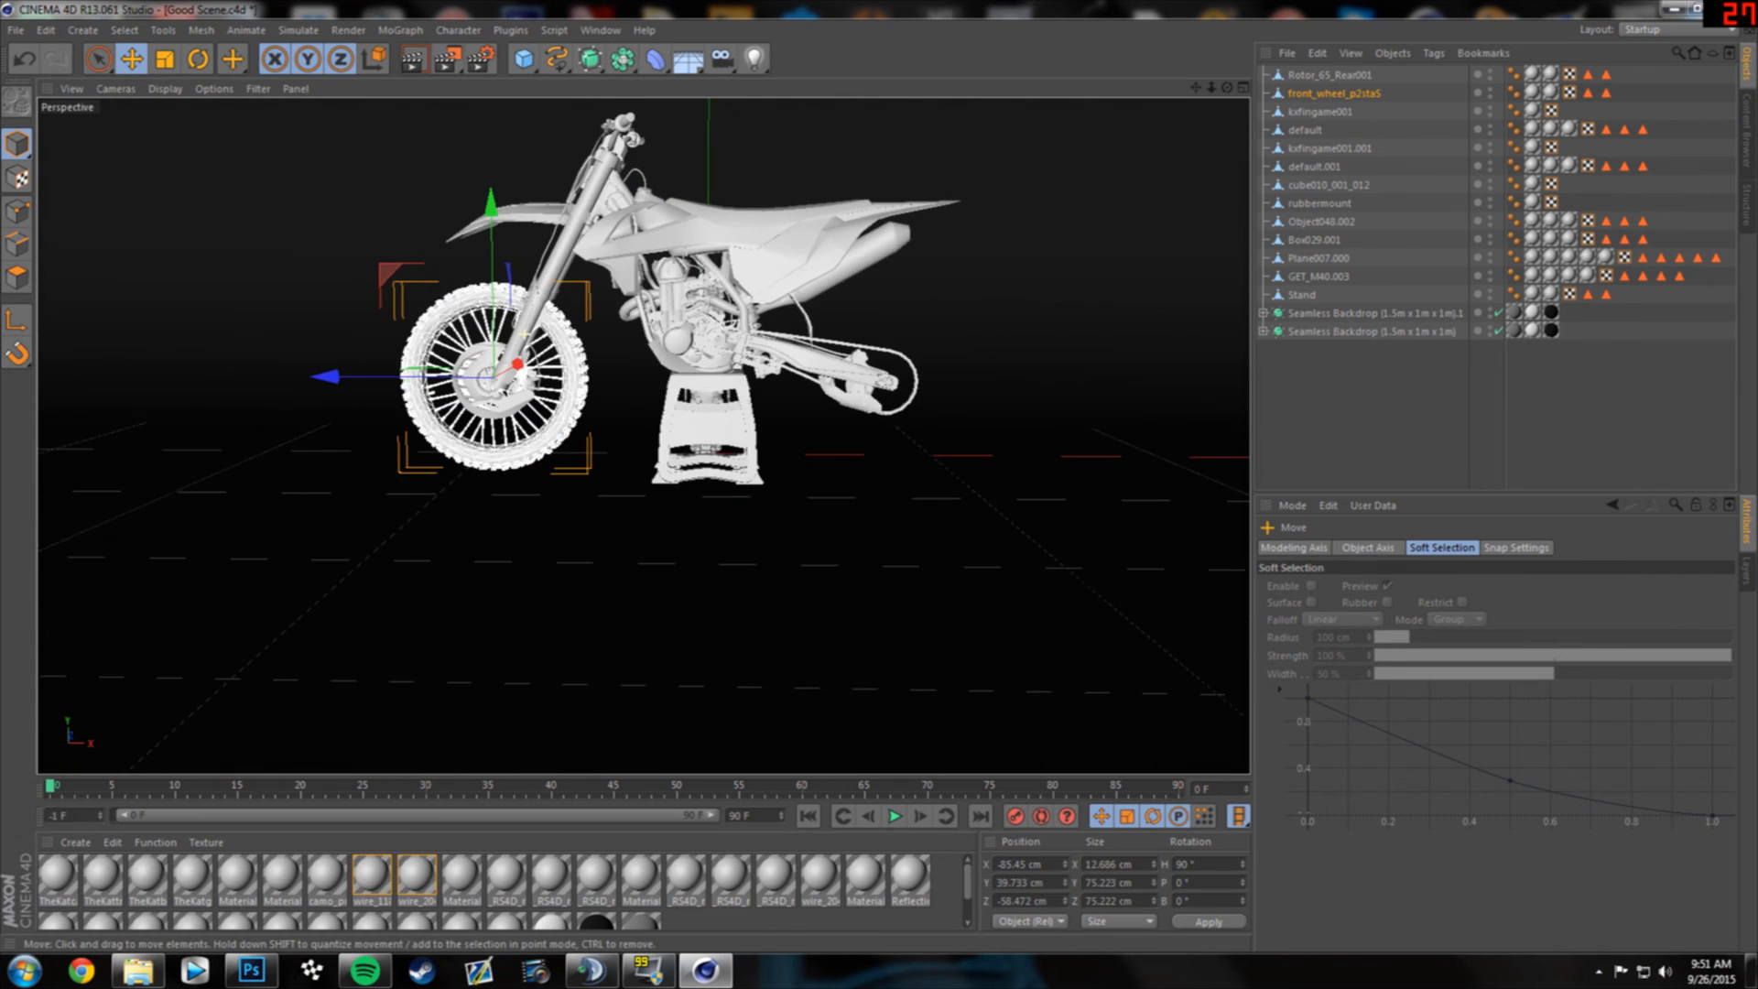
pyautogui.scroll(-4, 549, 385)
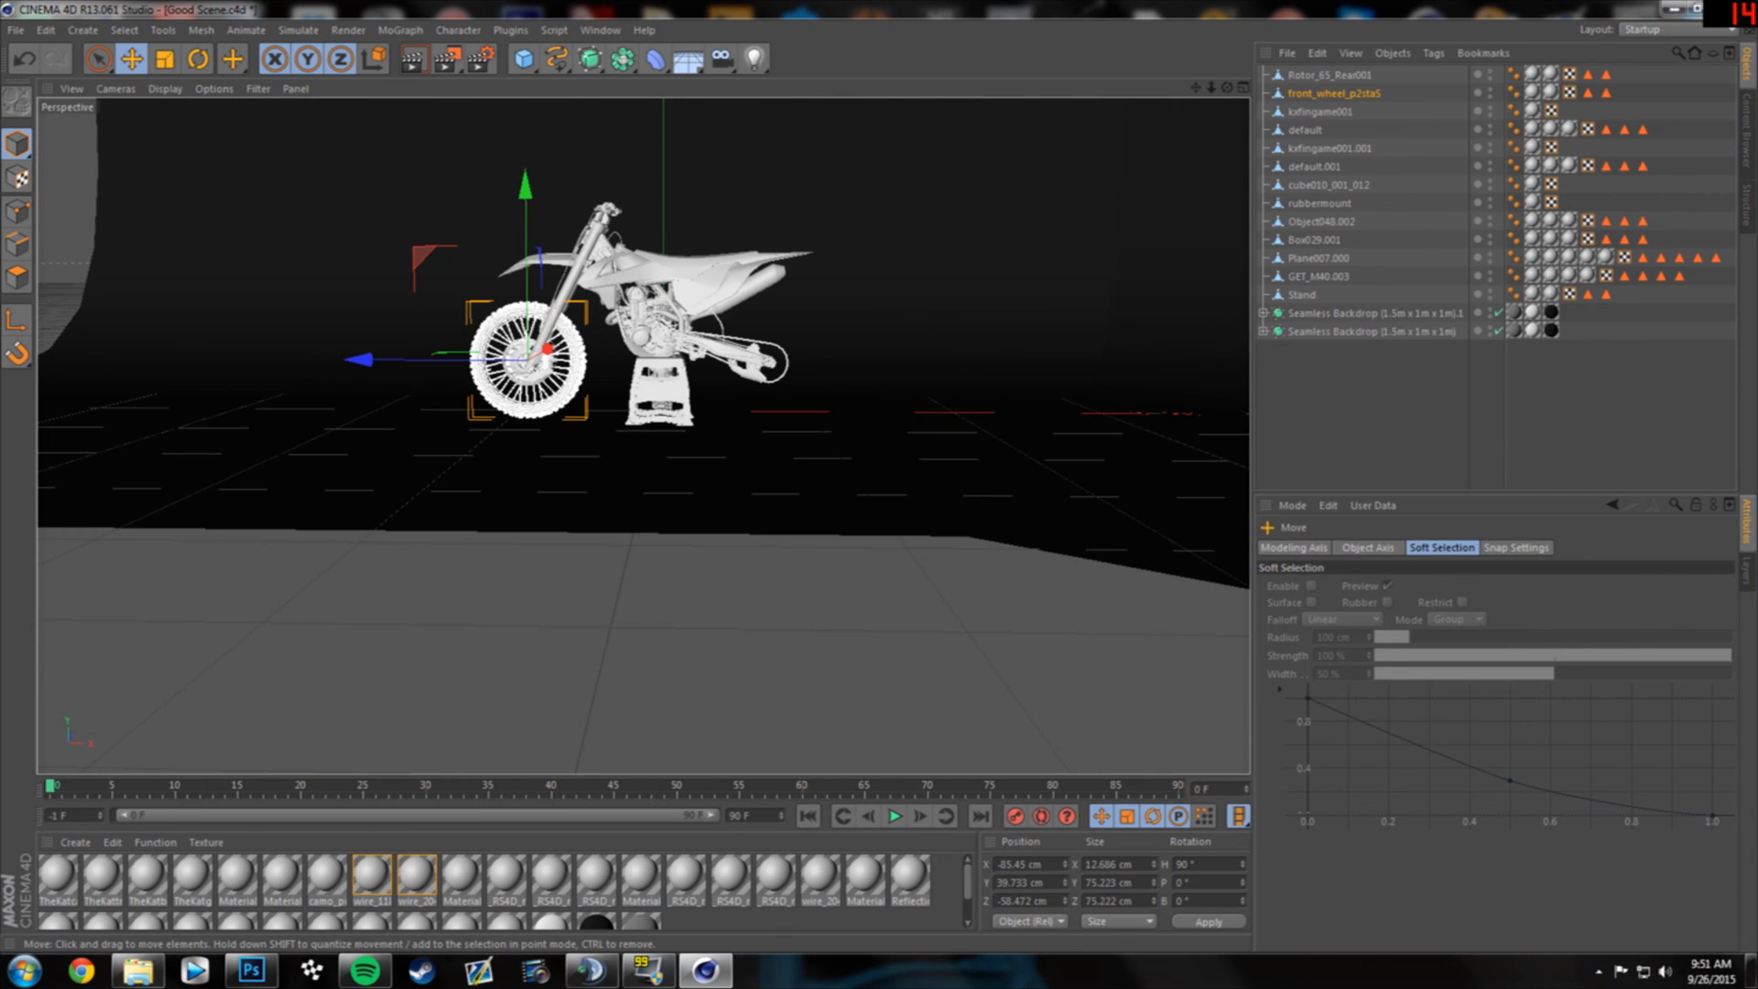
pyautogui.scroll(-1, 550, 384)
pyautogui.keyDown('alt'); pyautogui.moveTo(549, 385); pyautogui.dragTo(512, 455, button='middle'); pyautogui.keyUp('alt')
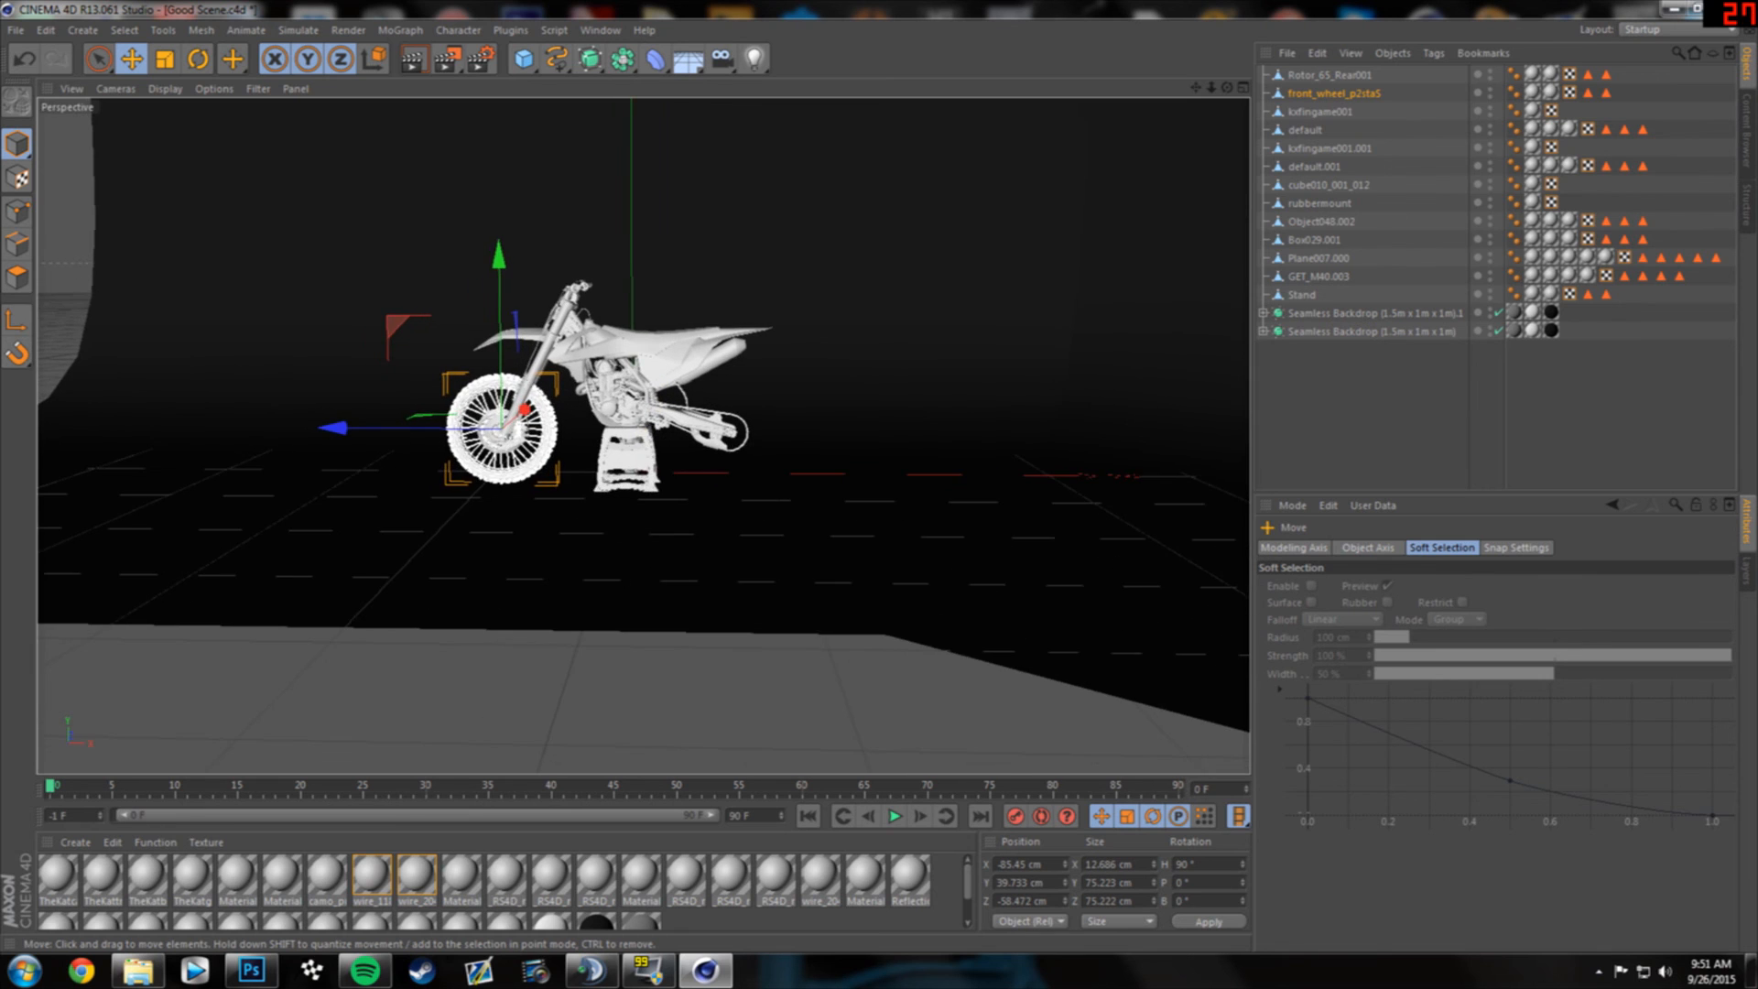
pyautogui.scroll(5, 601, 382)
pyautogui.keyDown('alt'); pyautogui.moveTo(601, 382); pyautogui.dragTo(658, 406, button='middle'); pyautogui.keyUp('alt')
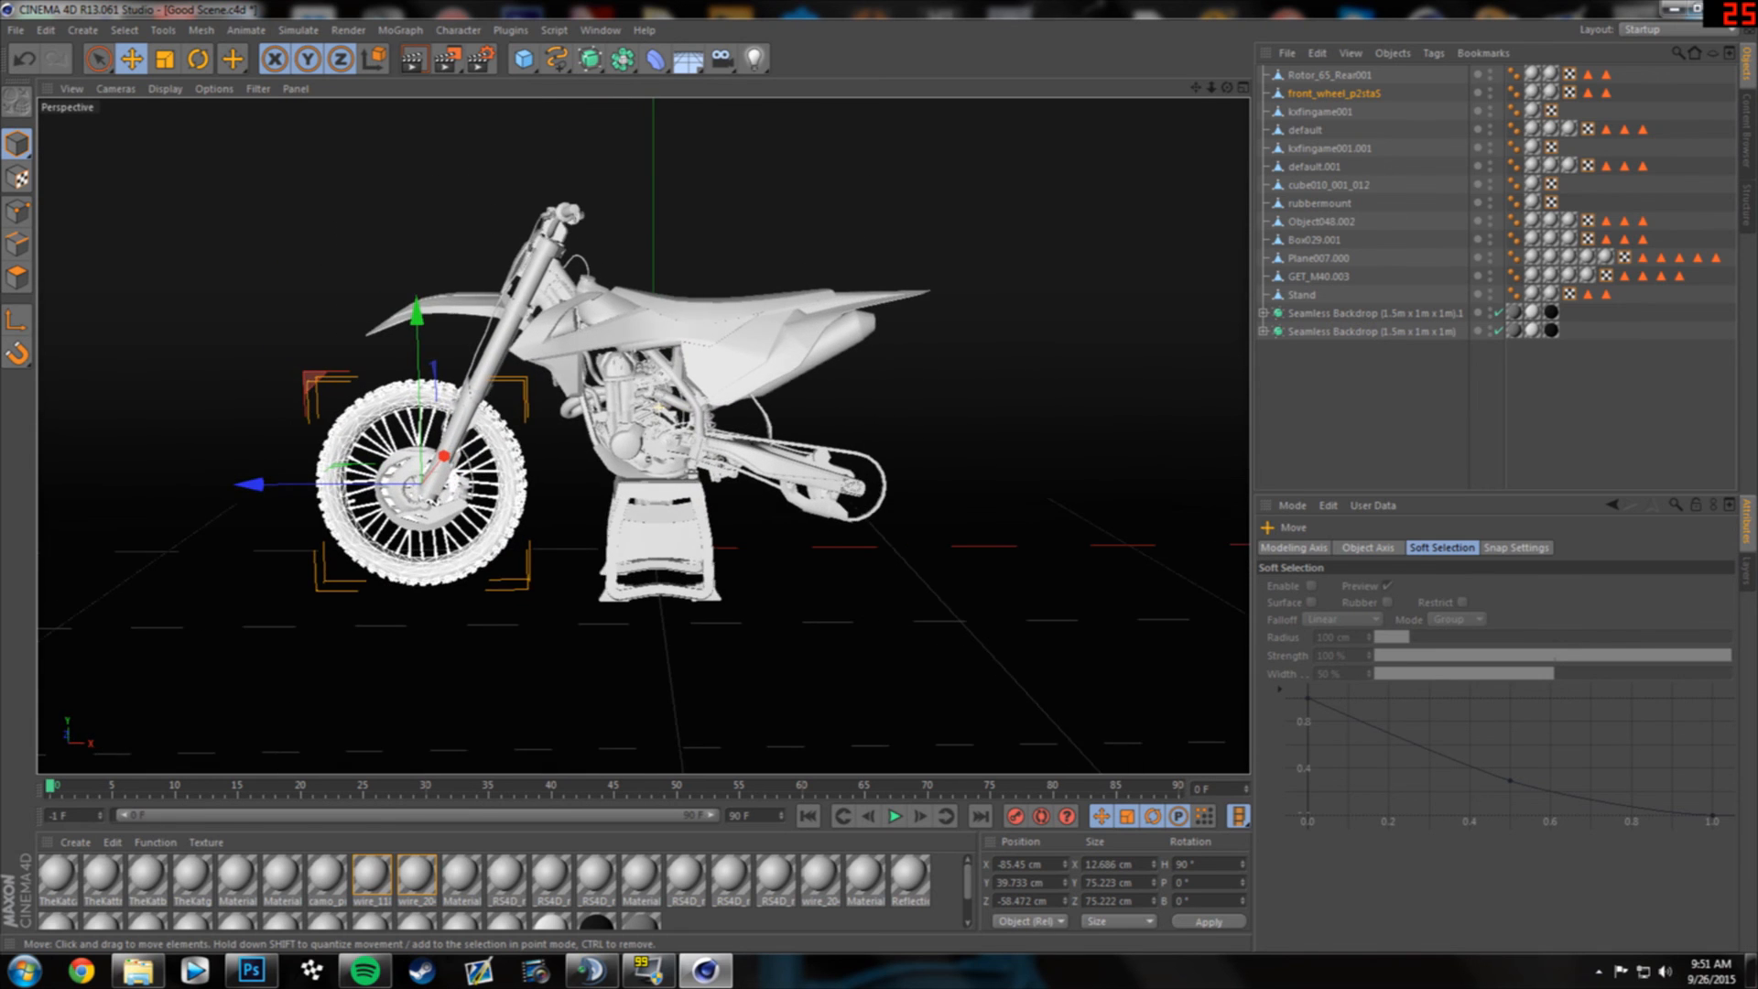
pyautogui.keyDown('alt'); pyautogui.moveTo(657, 406); pyautogui.dragTo(671, 367); pyautogui.keyUp('alt')
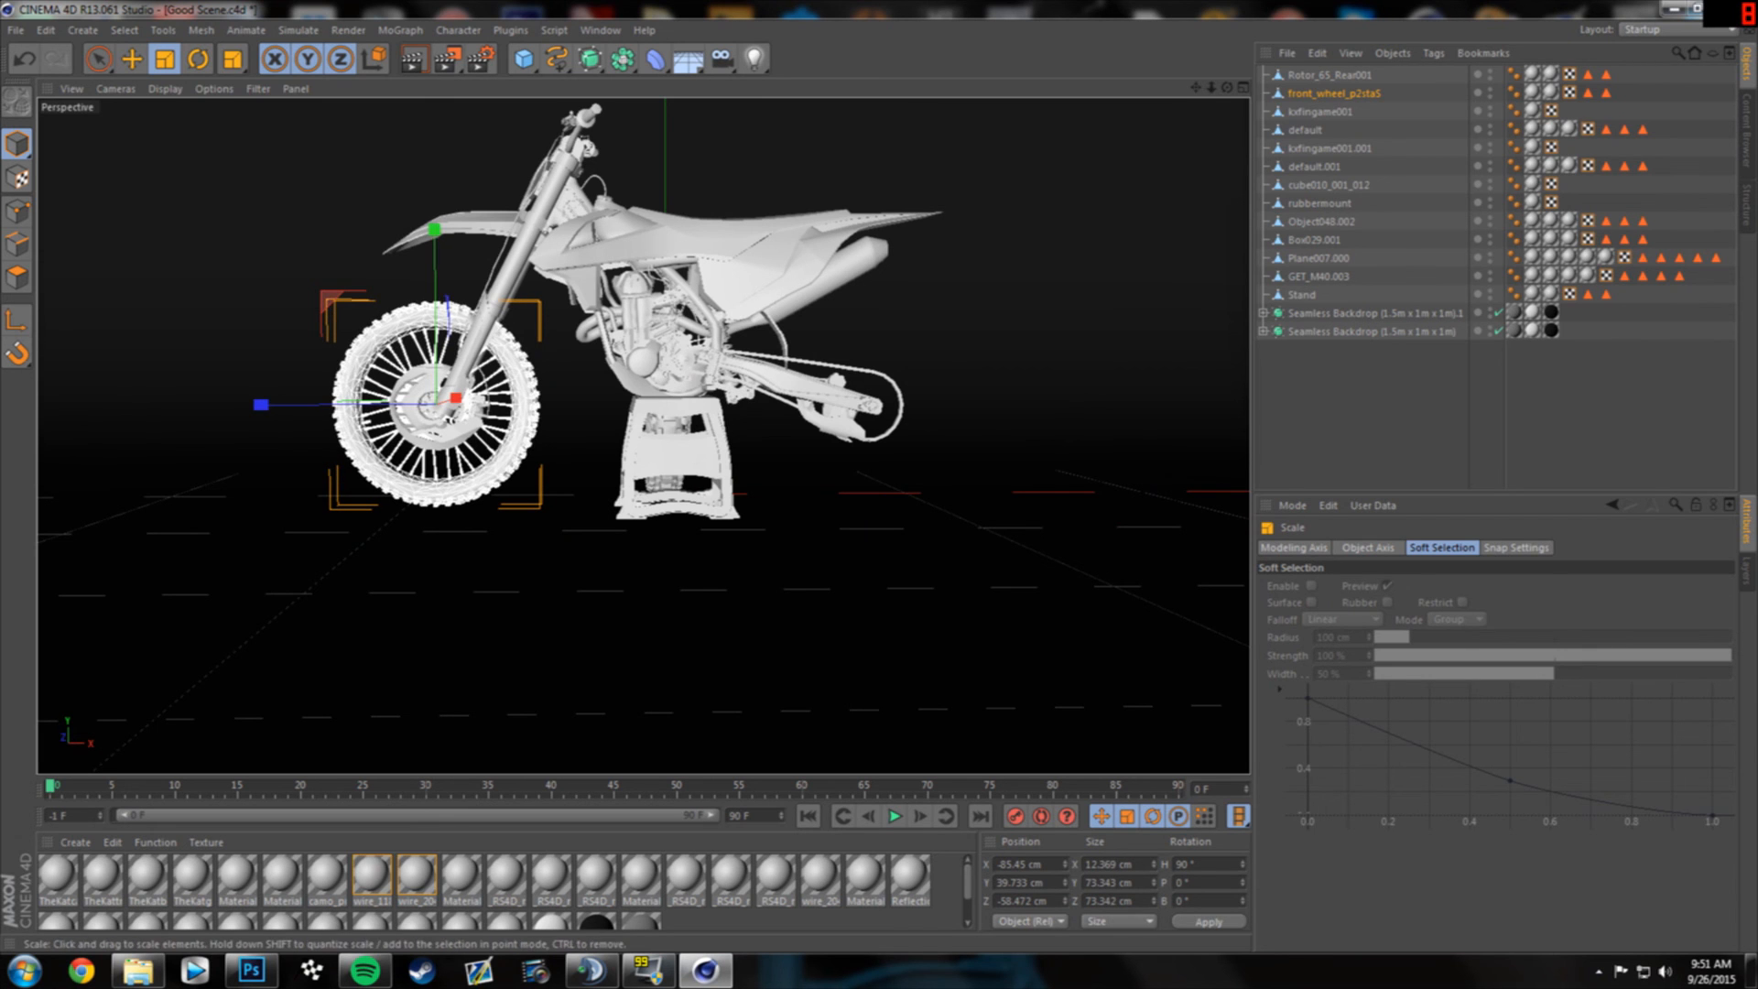
# - Place Rotor_65_Rear001 behind the bike at about X 117 cm and Z -30 cm, with its heading rotation at 90°
pyautogui.moveTo(549, 513)
pyautogui.keyDown('alt'); pyautogui.mouseDown()
pyautogui.moveTo(479, 569)
pyautogui.moveTo(640, 436)
pyautogui.moveTo(556, 502)
pyautogui.moveTo(531, 494)
pyautogui.mouseUp(); pyautogui.keyUp('alt')
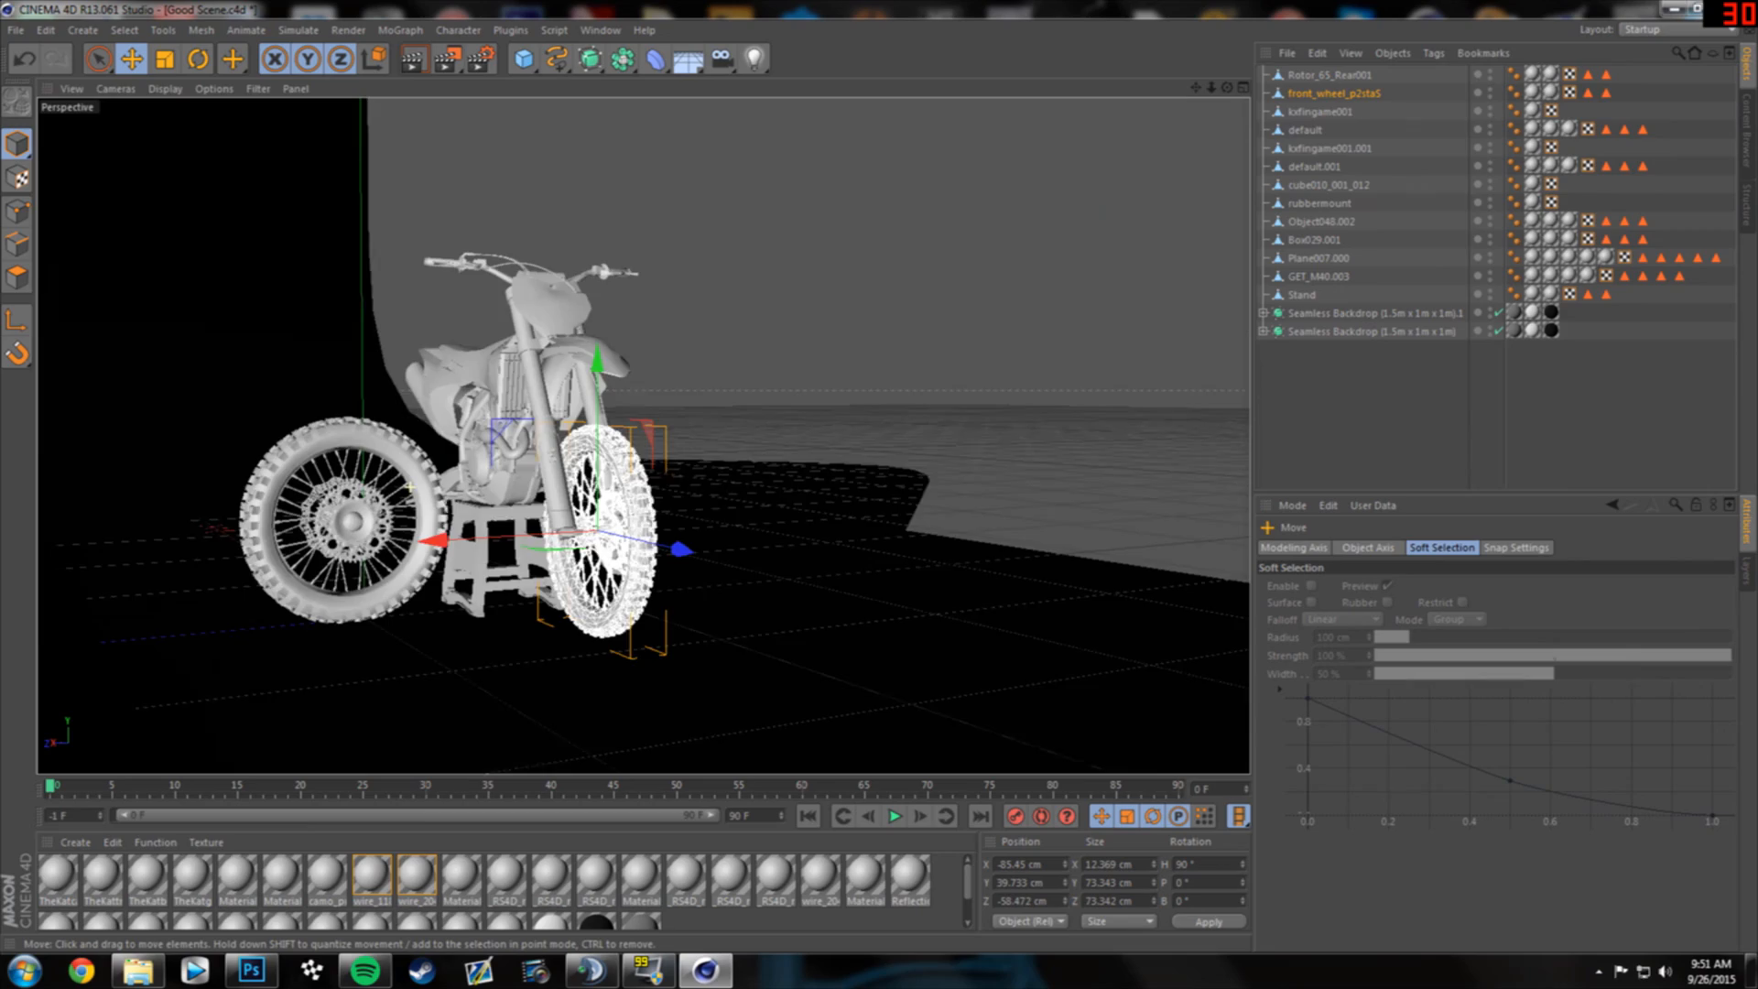
pyautogui.scroll(5, 531, 494)
pyautogui.scroll(4, 534, 500)
pyautogui.keyDown('alt'); pyautogui.moveTo(534, 500); pyautogui.dragTo(243, 481); pyautogui.keyUp('alt')
pyautogui.keyDown('alt'); pyautogui.moveTo(663, 490); pyautogui.dragTo(637, 439); pyautogui.keyUp('alt')
pyautogui.click(505, 341)
pyautogui.moveTo(545, 533); pyautogui.dragTo(901, 650)
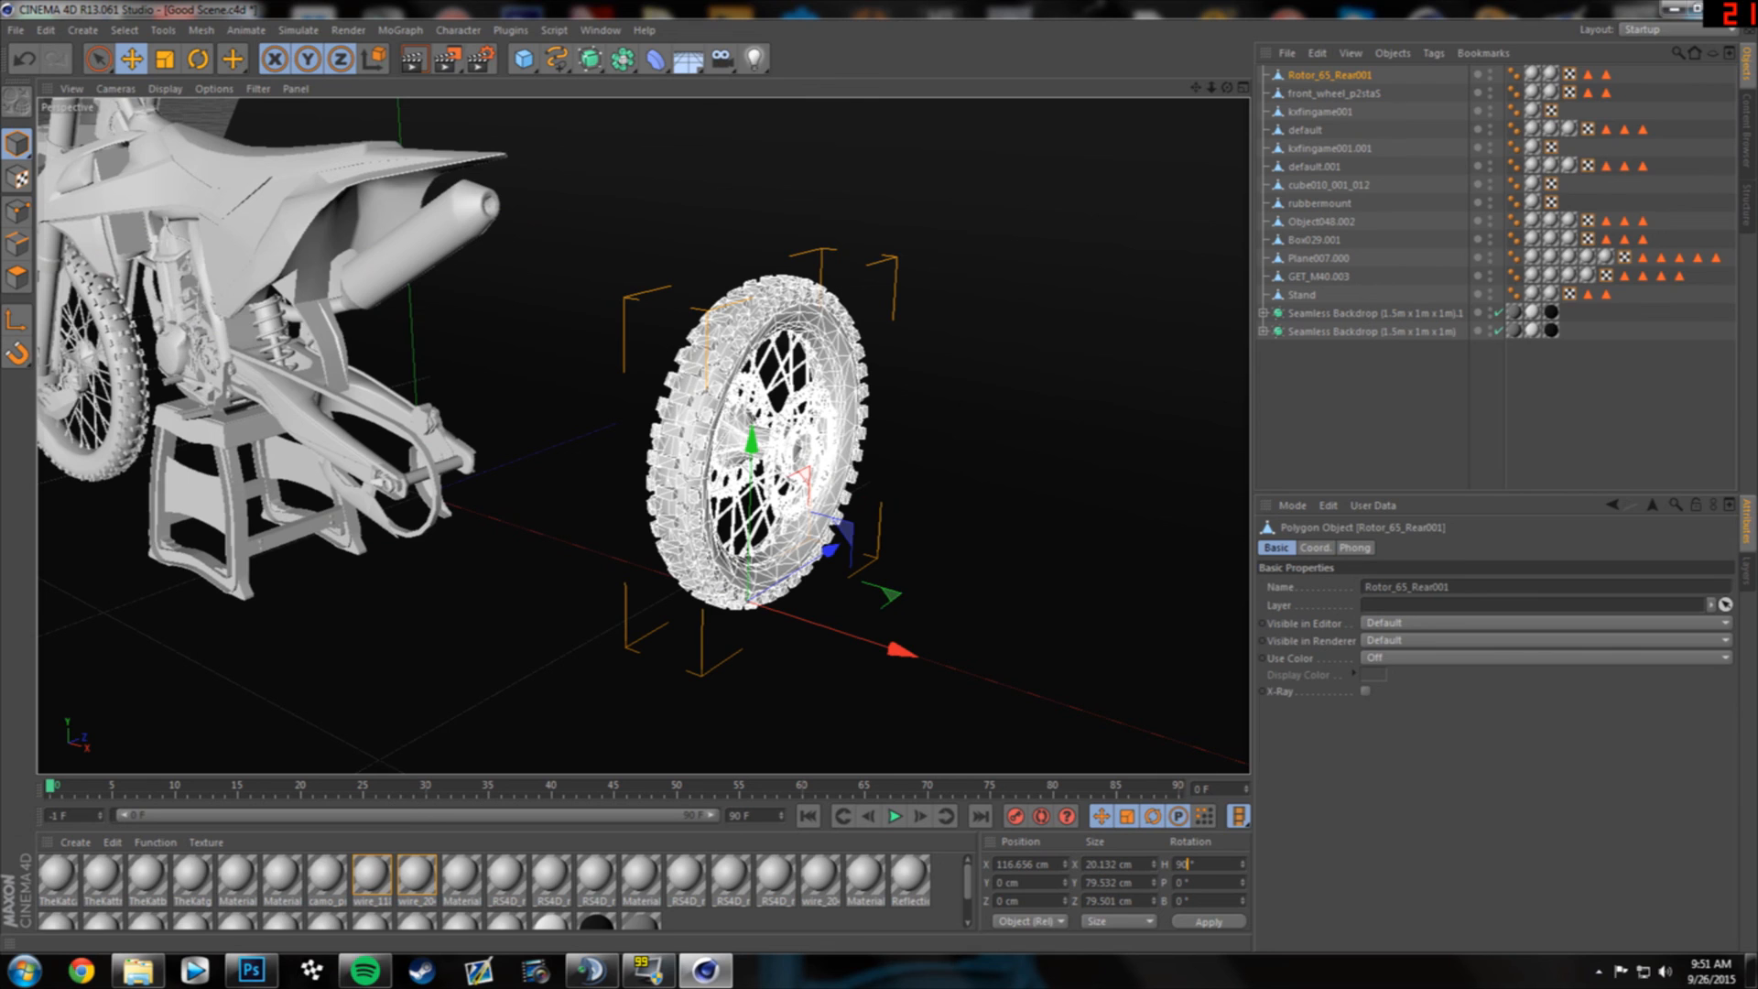
pyautogui.click(1209, 922)
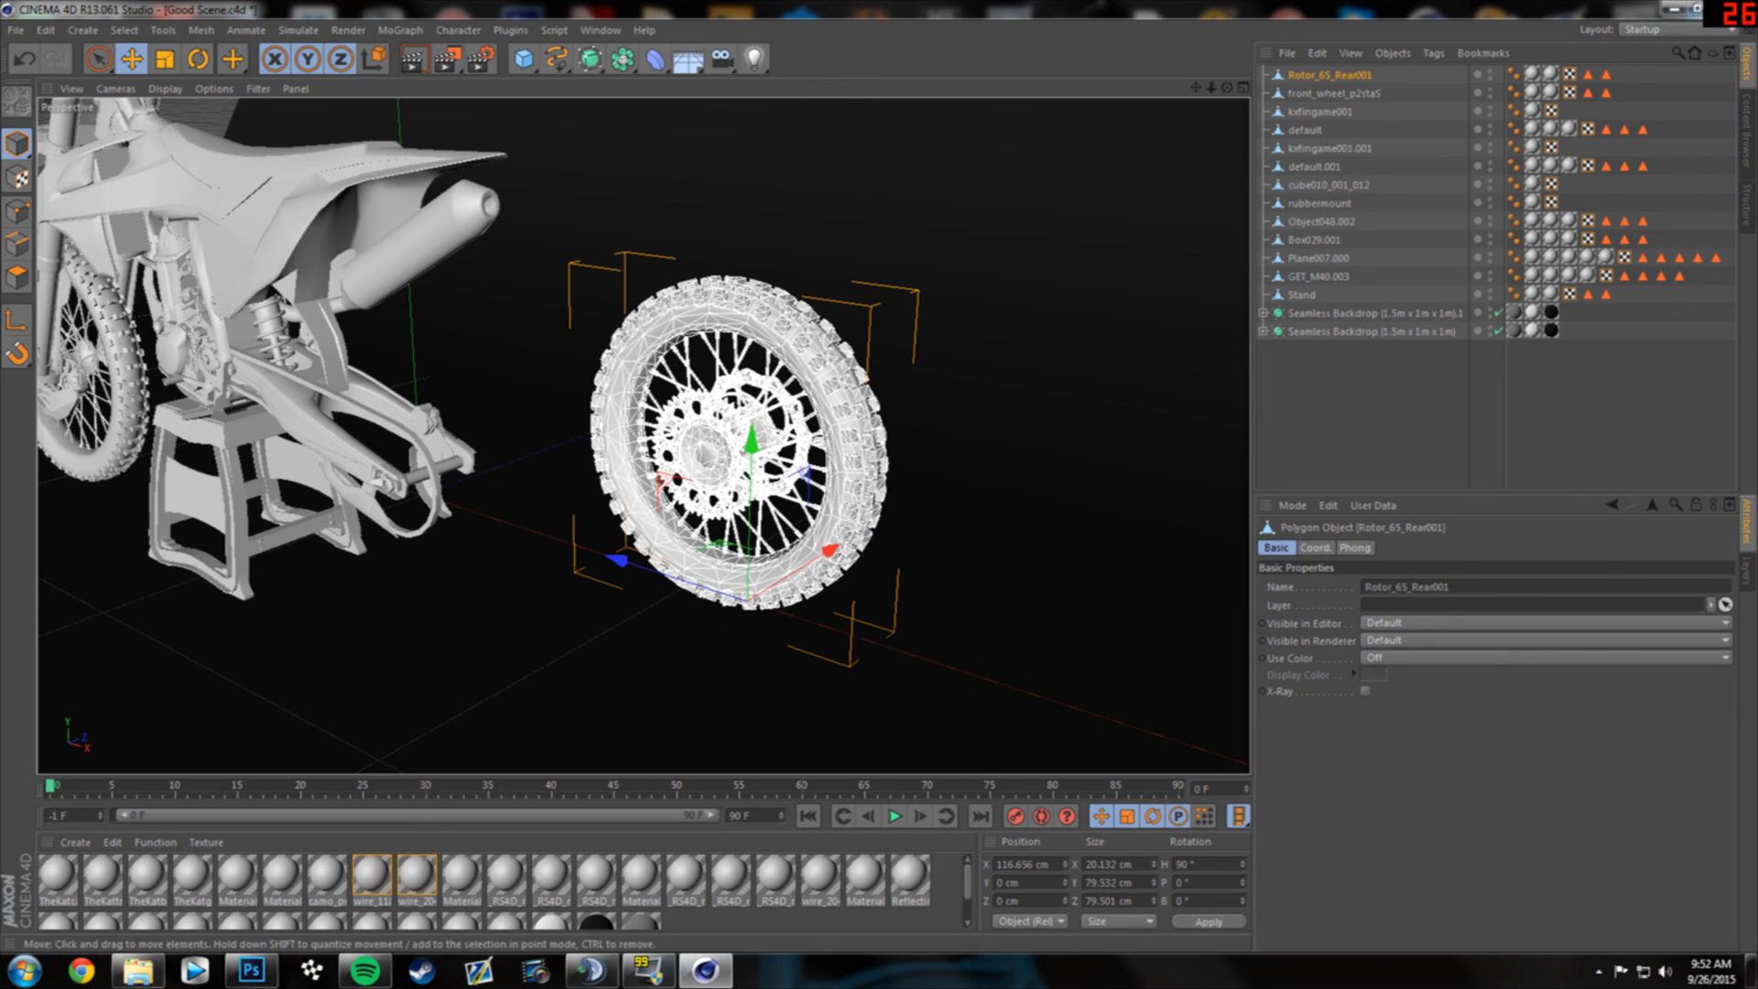
pyautogui.moveTo(617, 559); pyautogui.dragTo(547, 602)
# - Shift the rear wheel's axis to its hub, at about X 111 cm and Y 39 cm, and leave axis modification
pyautogui.press('F5')
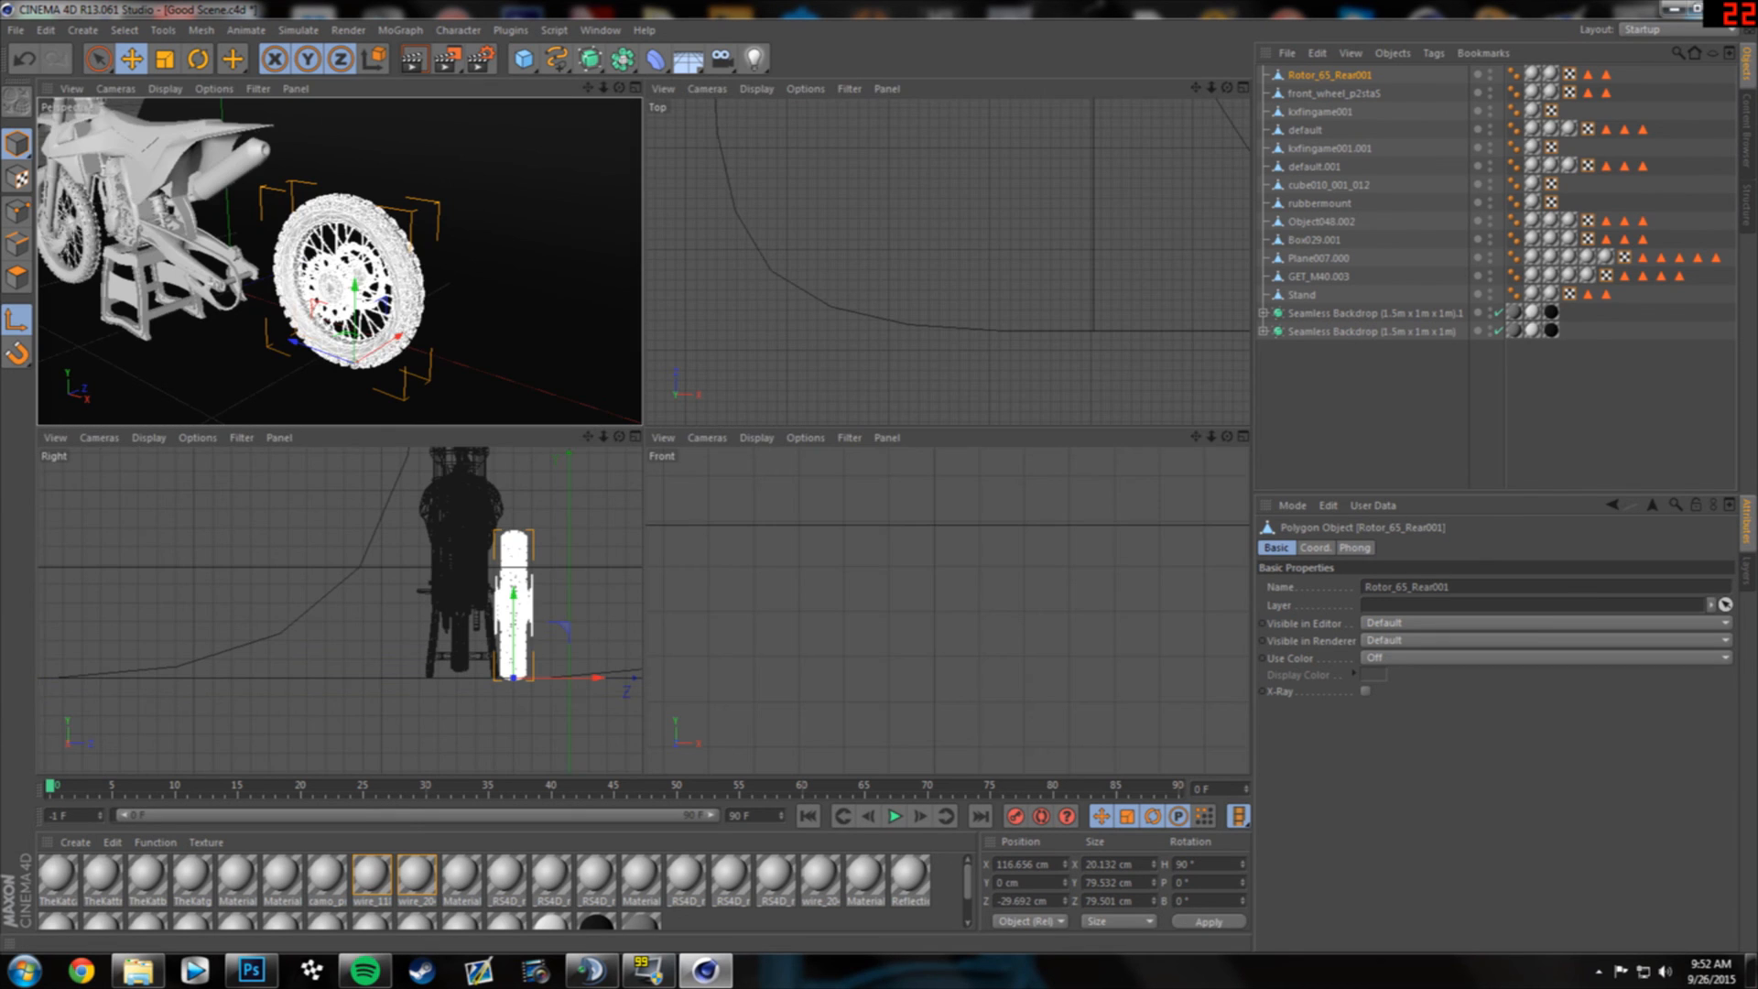
pyautogui.moveTo(514, 596); pyautogui.dragTo(513, 530)
pyautogui.scroll(-5, 833, 293)
pyautogui.keyDown('alt'); pyautogui.moveTo(1086, 125); pyautogui.dragTo(765, 244, button='middle'); pyautogui.keyUp('alt')
pyautogui.scroll(3, 765, 245)
pyautogui.scroll(2, 820, 212)
pyautogui.moveTo(861, 232); pyautogui.dragTo(851, 231)
pyautogui.scroll(-5, 873, 467)
pyautogui.keyDown('alt'); pyautogui.moveTo(1016, 609); pyautogui.dragTo(365, 656, button='middle'); pyautogui.keyUp('alt')
pyautogui.scroll(4, 1030, 595)
pyautogui.moveTo(915, 757); pyautogui.dragTo(919, 742)
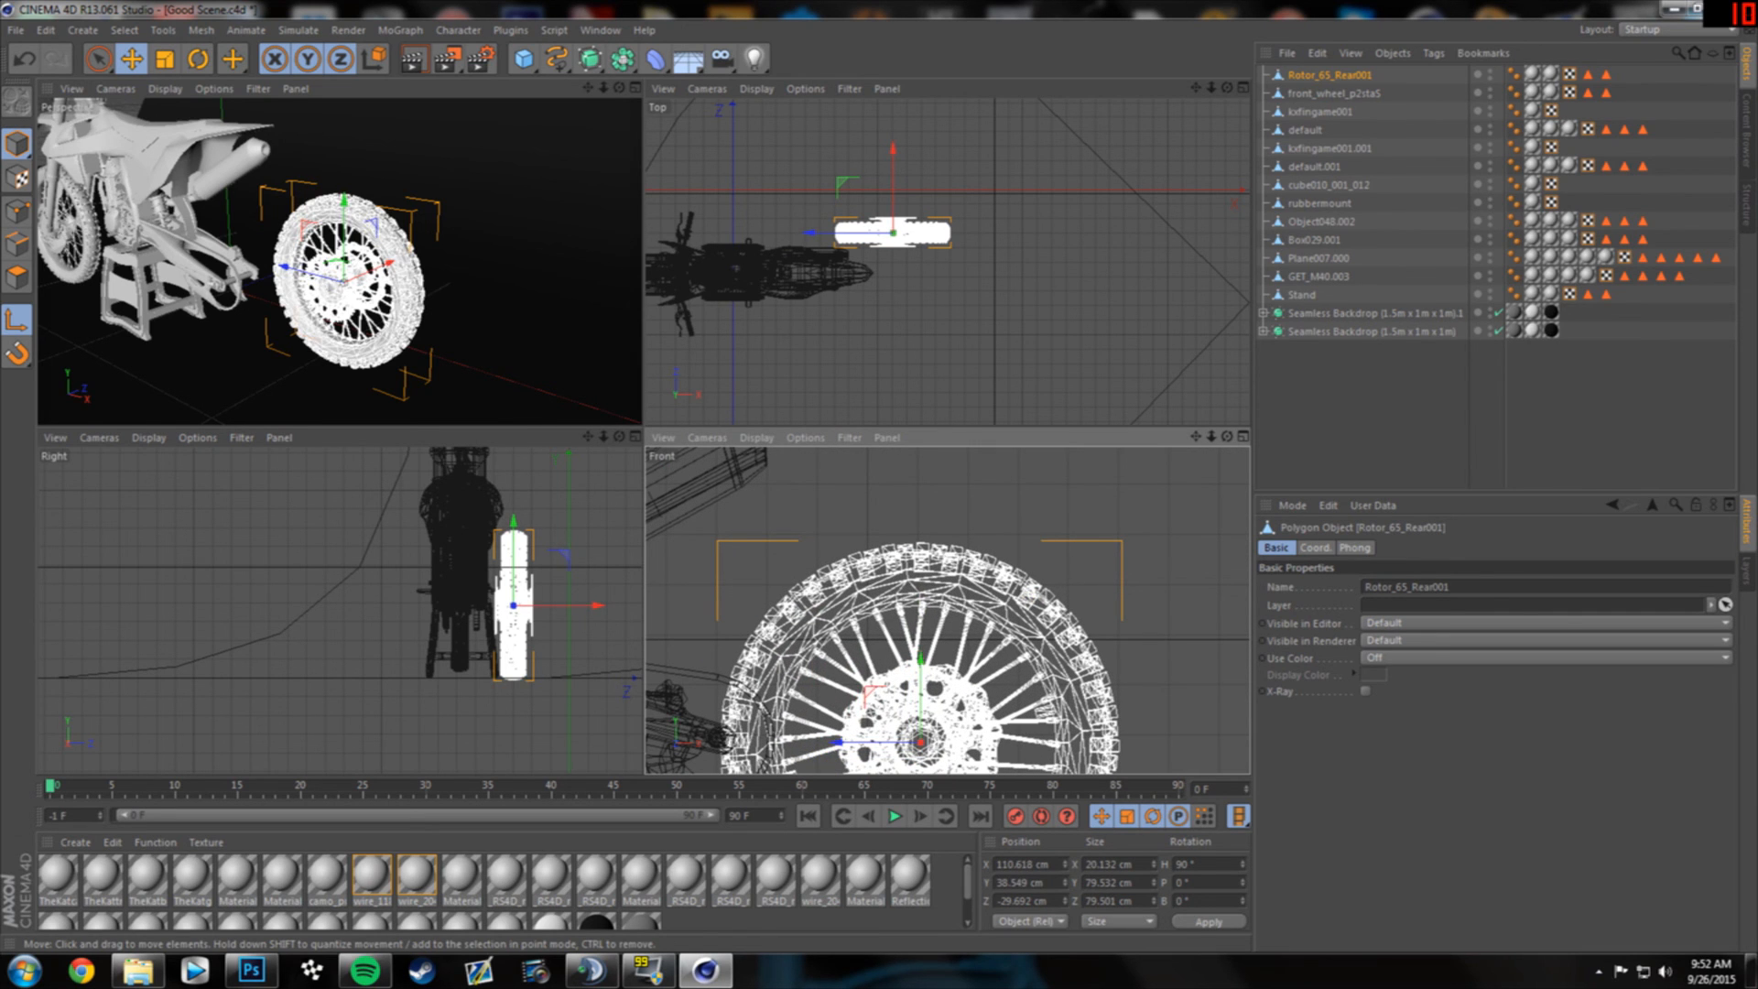
pyautogui.press('F1')
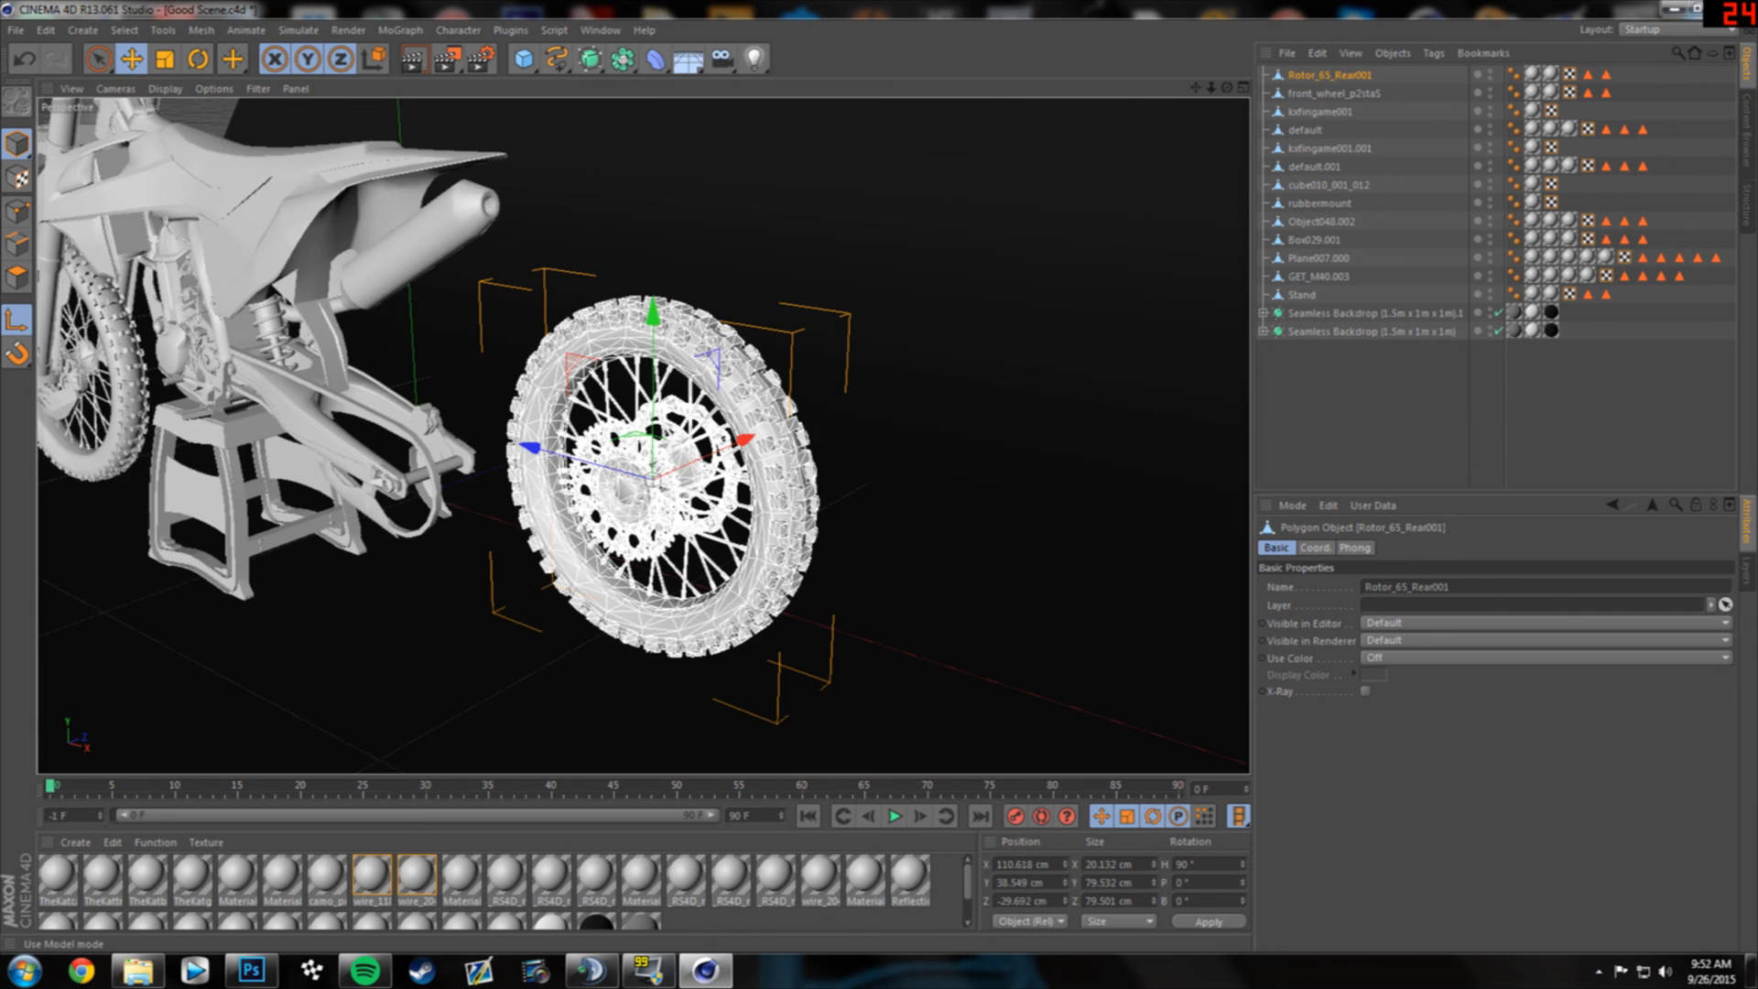
pyautogui.click(16, 319)
# - Move the rear wheel into the swingarm, to about X 71 cm and Z -57 cm
pyautogui.keyDown('alt'); pyautogui.moveTo(557, 463); pyautogui.dragTo(374, 422); pyautogui.keyUp('alt')
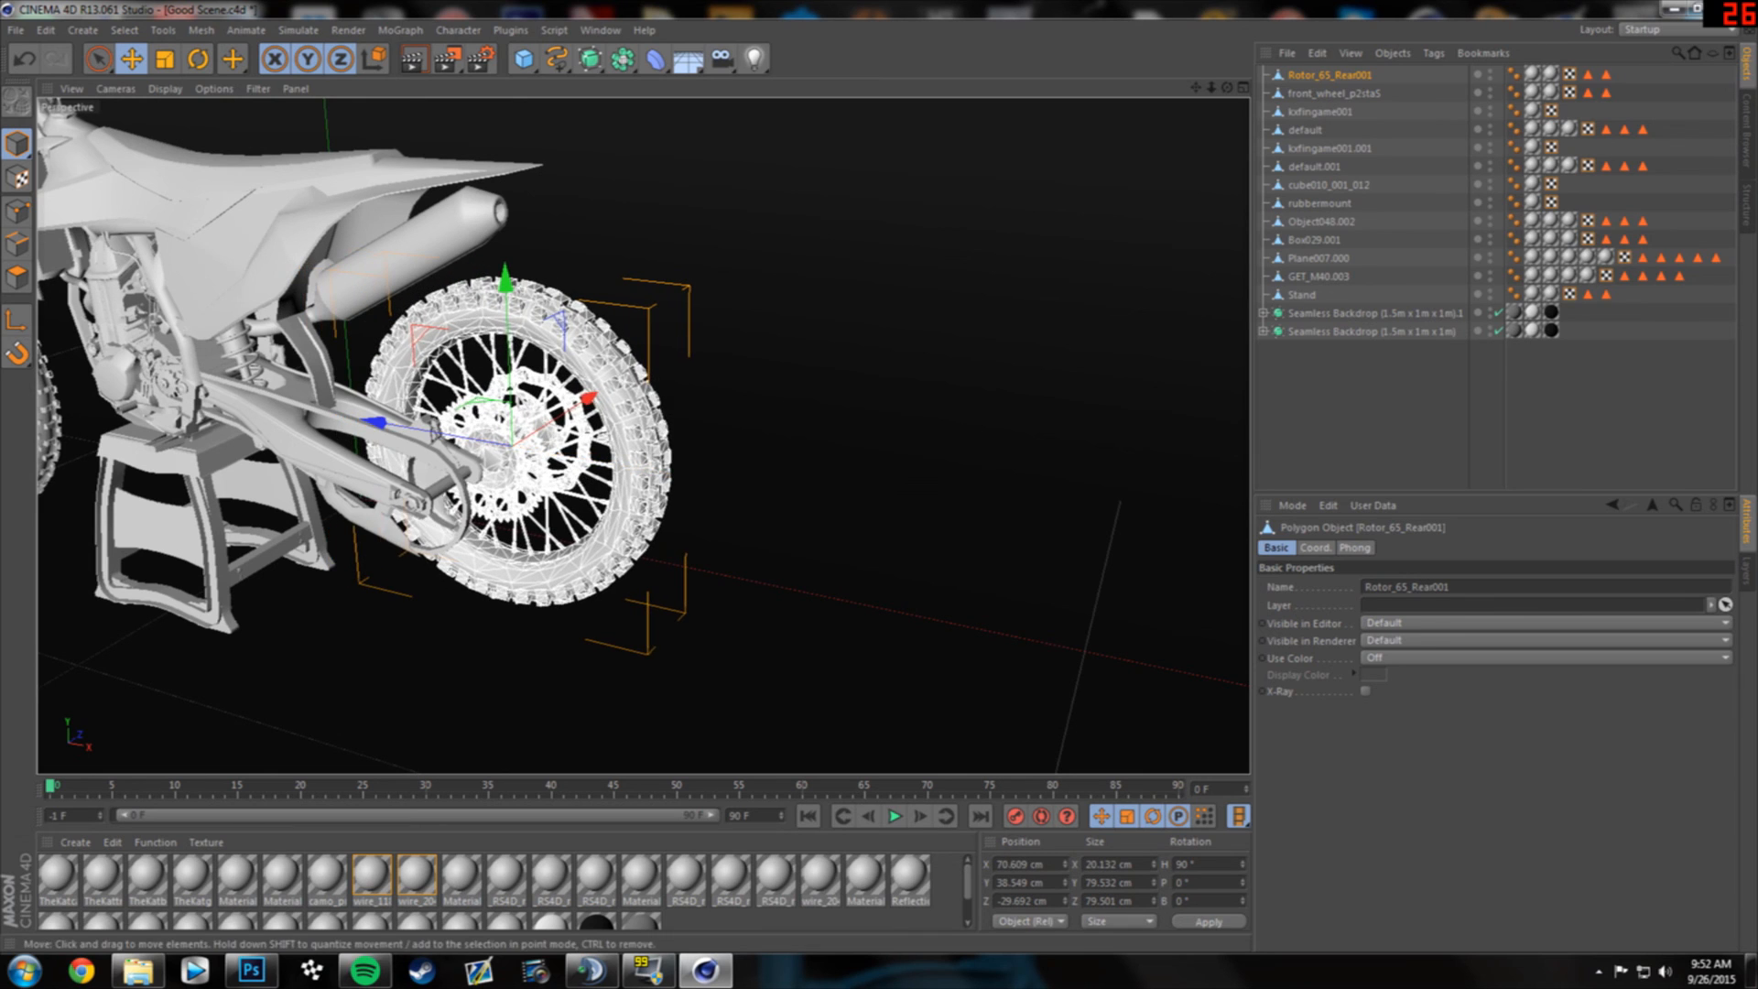
pyautogui.moveTo(591, 398)
pyautogui.mouseDown()
pyautogui.moveTo(530, 435)
pyautogui.moveTo(604, 389)
pyautogui.moveTo(560, 412)
pyautogui.mouseUp()
pyautogui.scroll(-8, 599, 402)
pyautogui.keyDown('alt'); pyautogui.moveTo(410, 344); pyautogui.dragTo(602, 396, button='middle'); pyautogui.keyUp('alt')
pyautogui.keyDown('alt'); pyautogui.moveTo(602, 396); pyautogui.dragTo(606, 392); pyautogui.keyUp('alt')
# - Scale the rear wheel down slightly and uniformly, and deselect it
pyautogui.click(164, 59)
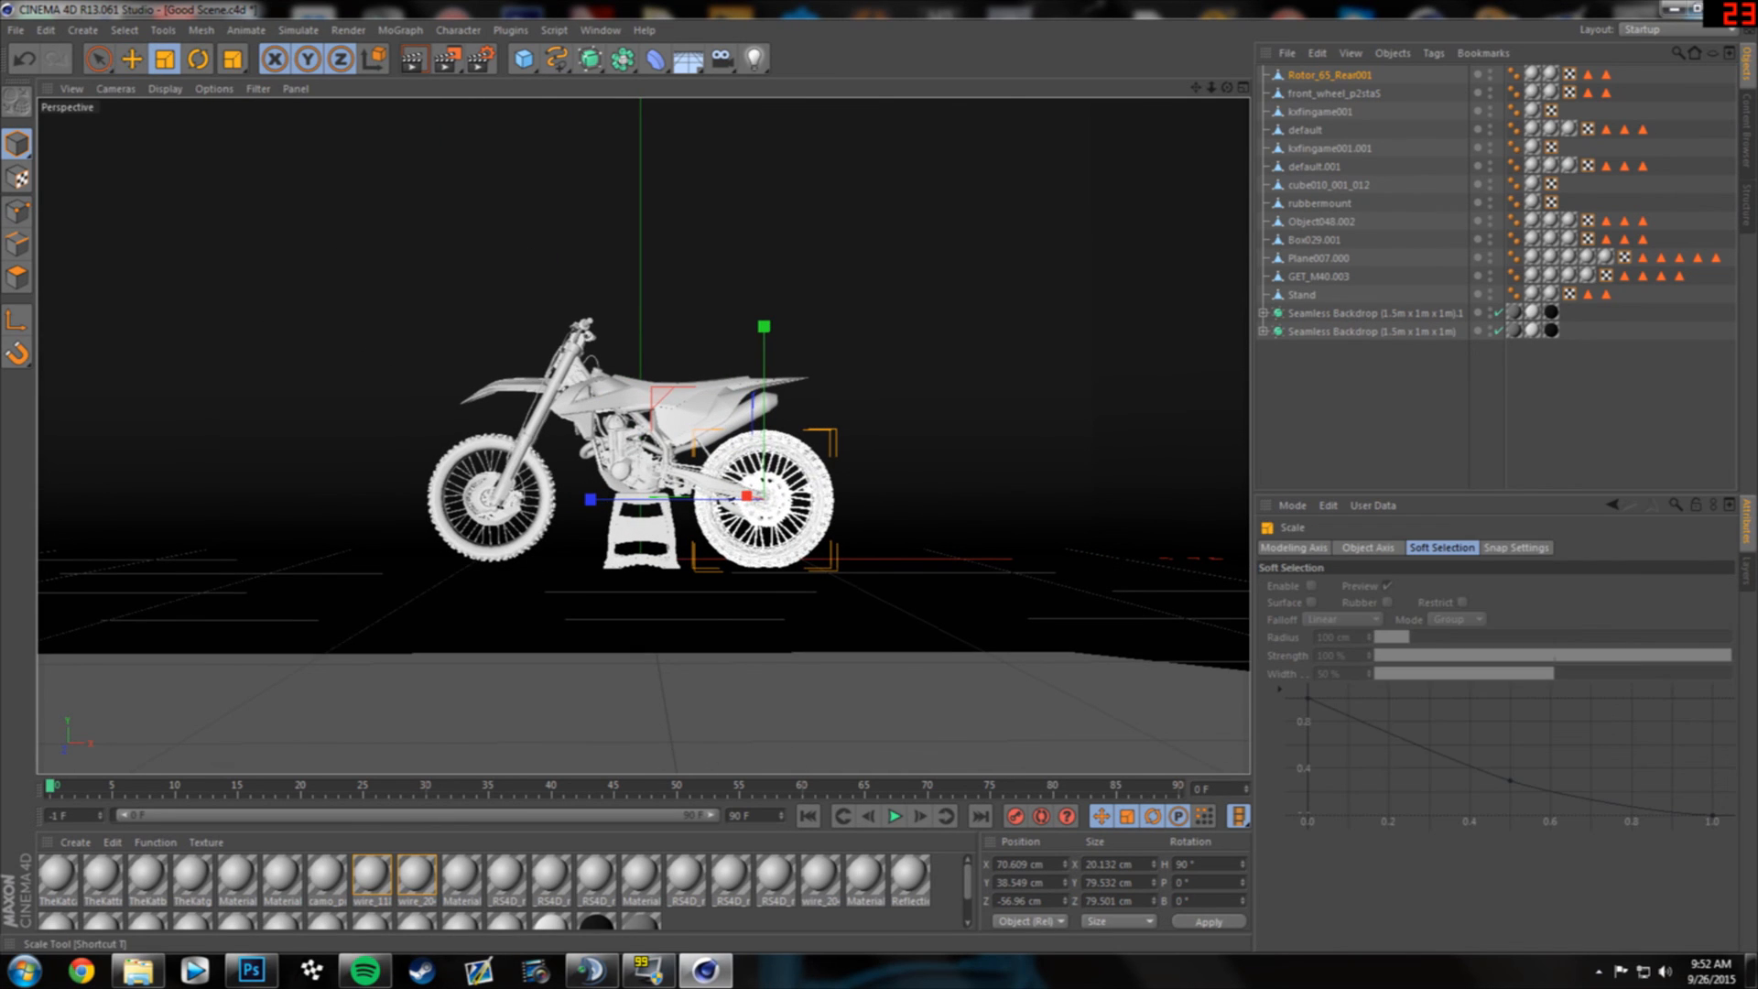
pyautogui.moveTo(916, 439); pyautogui.dragTo(900, 440)
pyautogui.click(1379, 409)
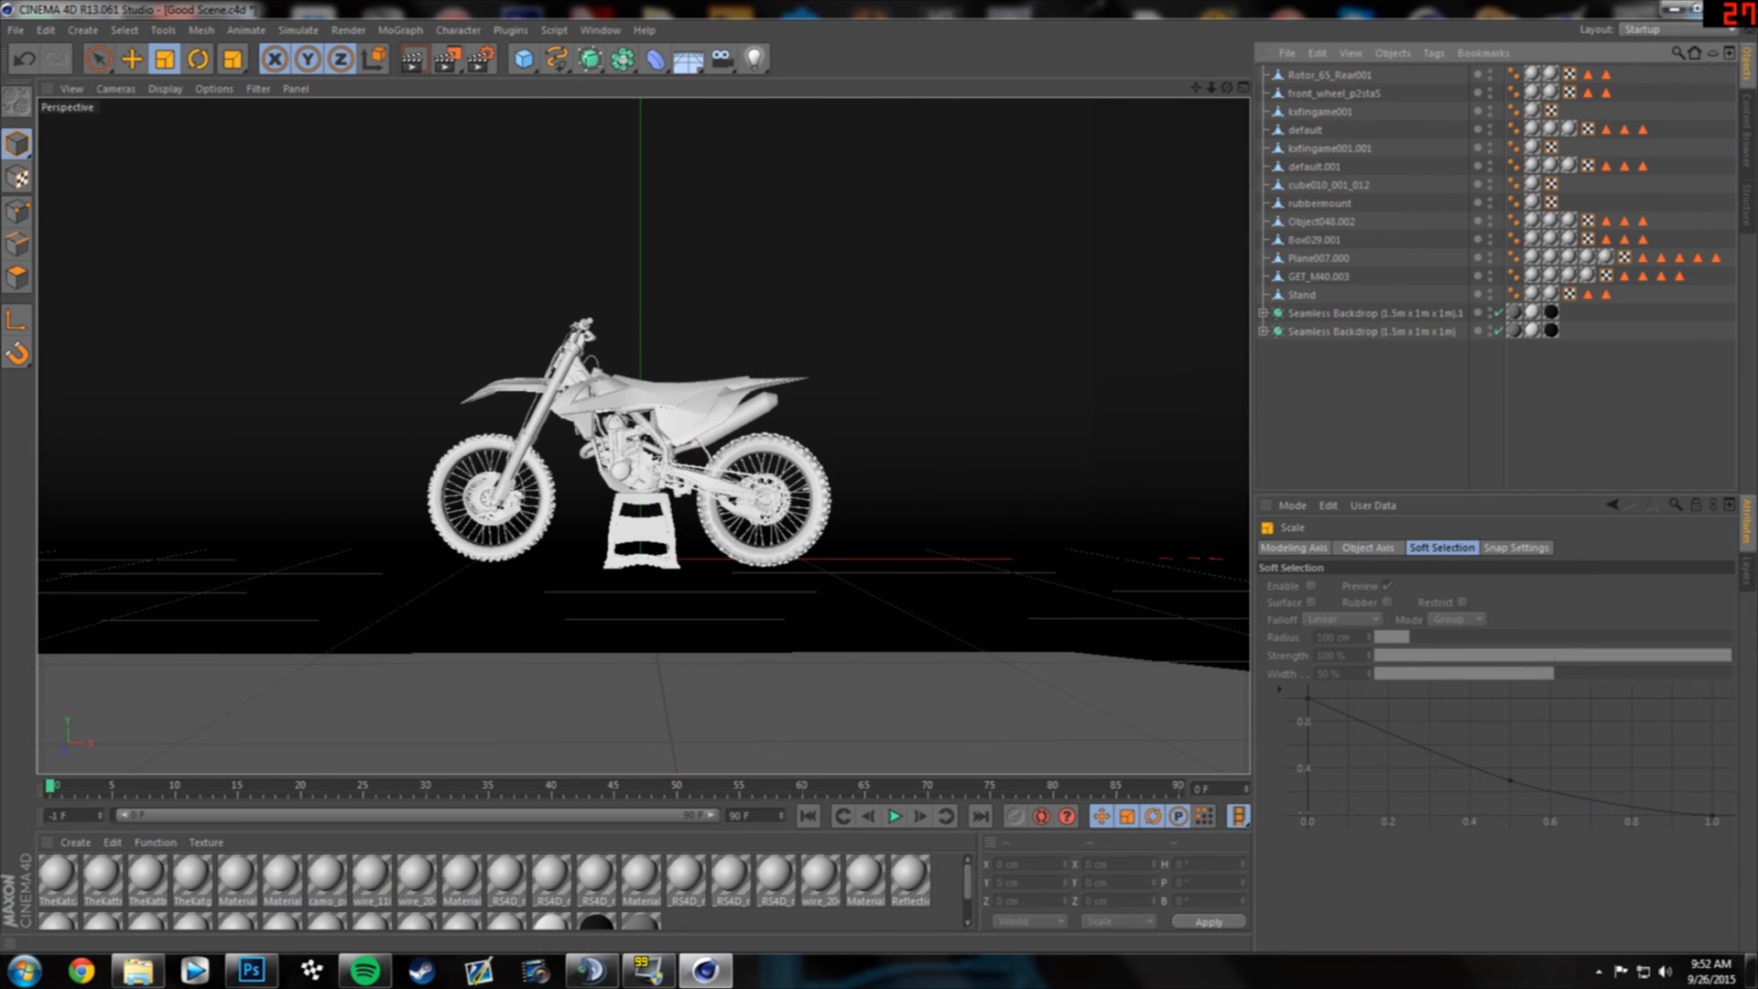
# - Select front_wheel_p2sta5 and scale it up uniformly to a diameter of about 79 cm
pyautogui.scroll(4, 748, 499)
pyautogui.click(472, 513)
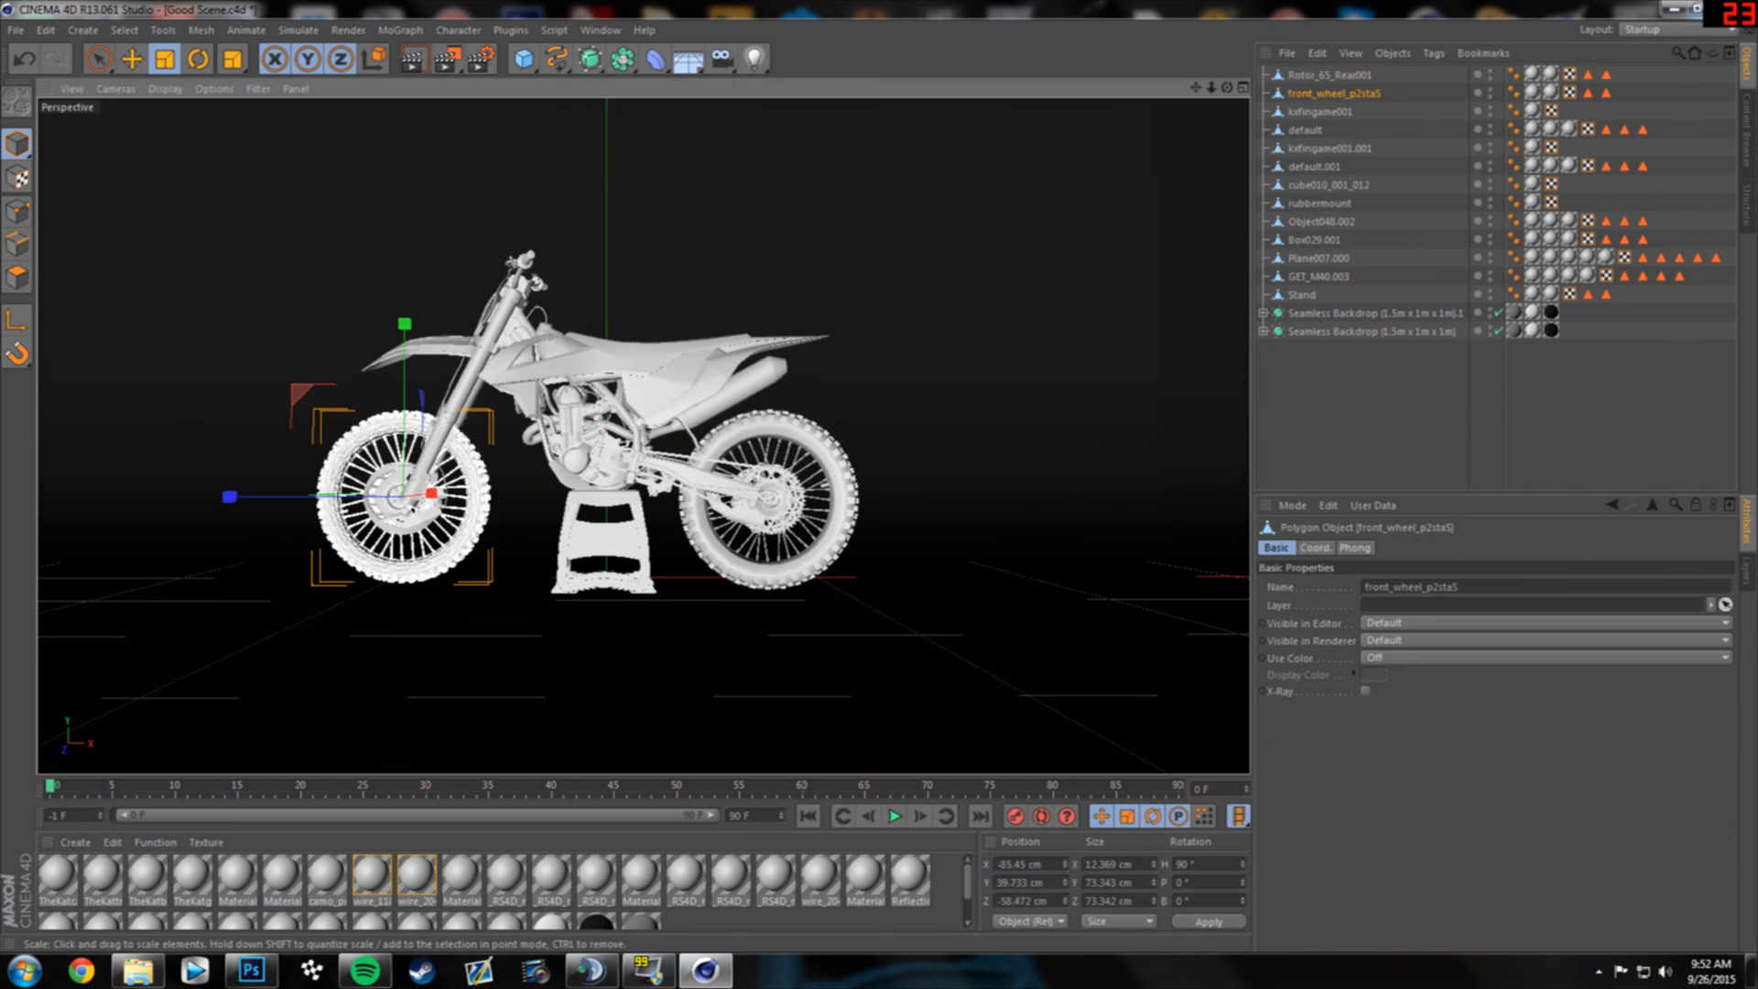
pyautogui.moveTo(471, 512); pyautogui.dragTo(492, 513)
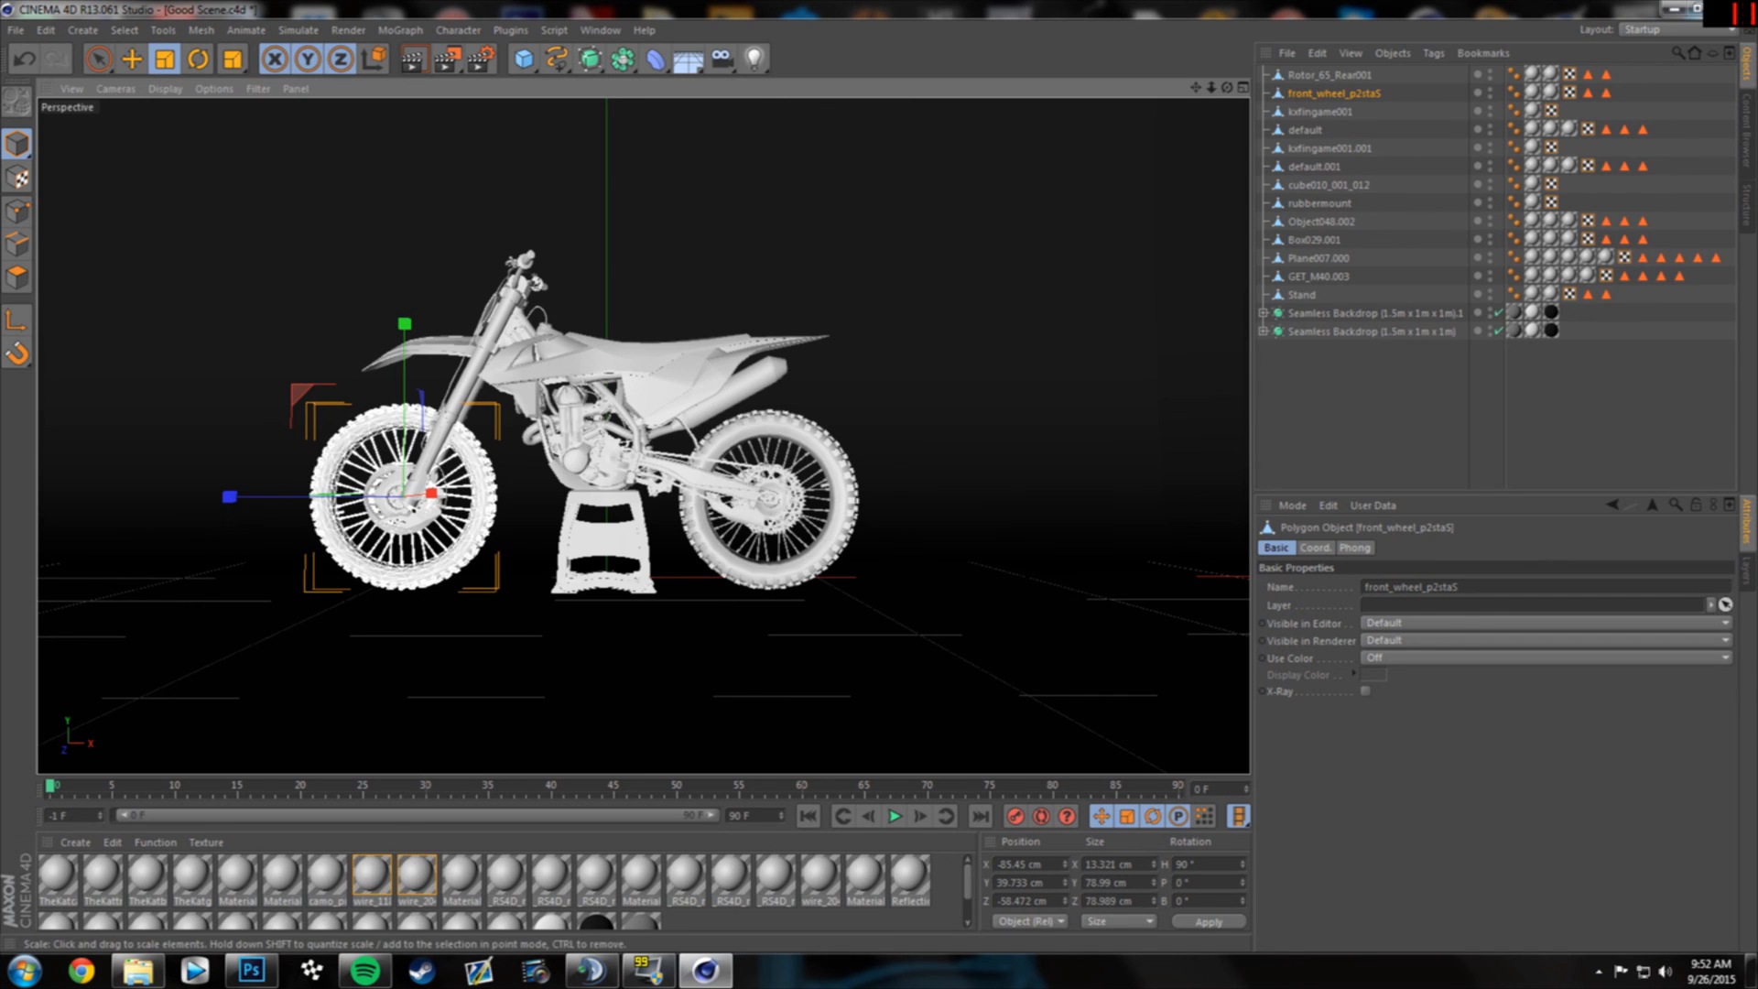
# - Fine-tune the front wheel's uniform scale against the rear wheel in side view, and deselect it
pyautogui.click(132, 59)
pyautogui.keyDown('alt'); pyautogui.moveTo(392, 448); pyautogui.dragTo(345, 450); pyautogui.keyUp('alt')
pyautogui.scroll(-3, 380, 450)
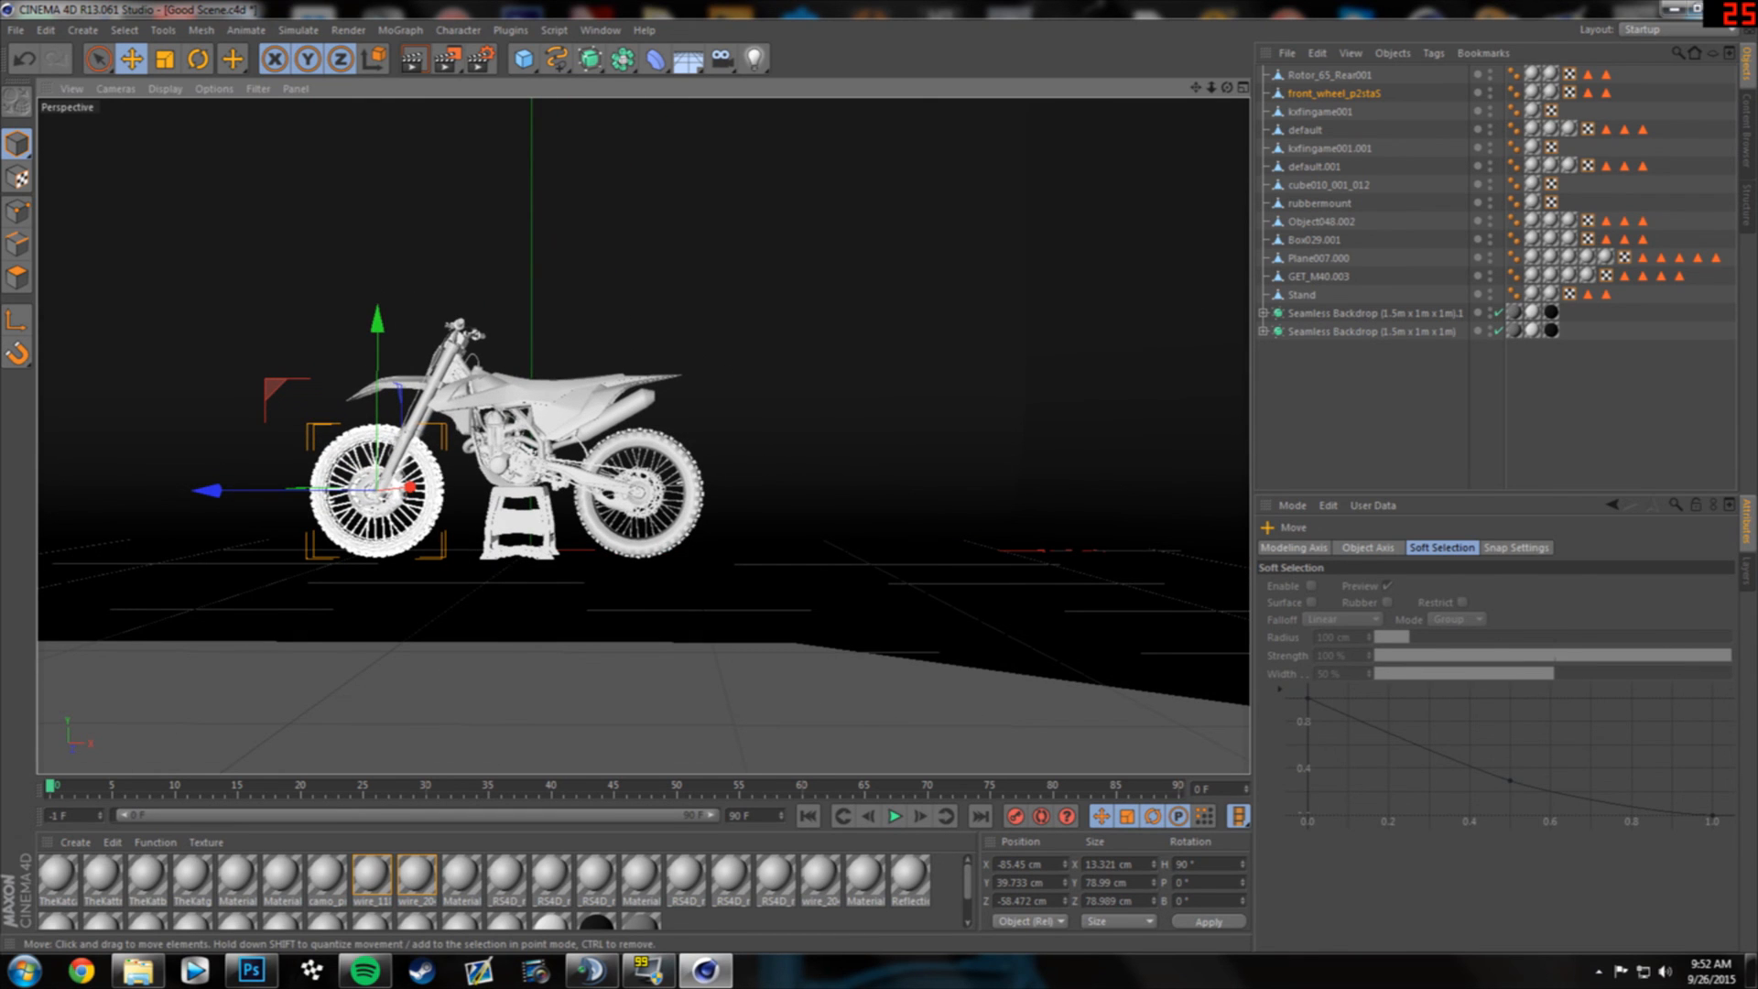
pyautogui.moveTo(353, 457)
pyautogui.keyDown('alt'); pyautogui.mouseDown()
pyautogui.moveTo(376, 442)
pyautogui.moveTo(357, 457)
pyautogui.mouseUp(); pyautogui.keyUp('alt')
pyautogui.keyDown('alt'); pyautogui.moveTo(357, 456); pyautogui.dragTo(432, 488, button='middle'); pyautogui.keyUp('alt')
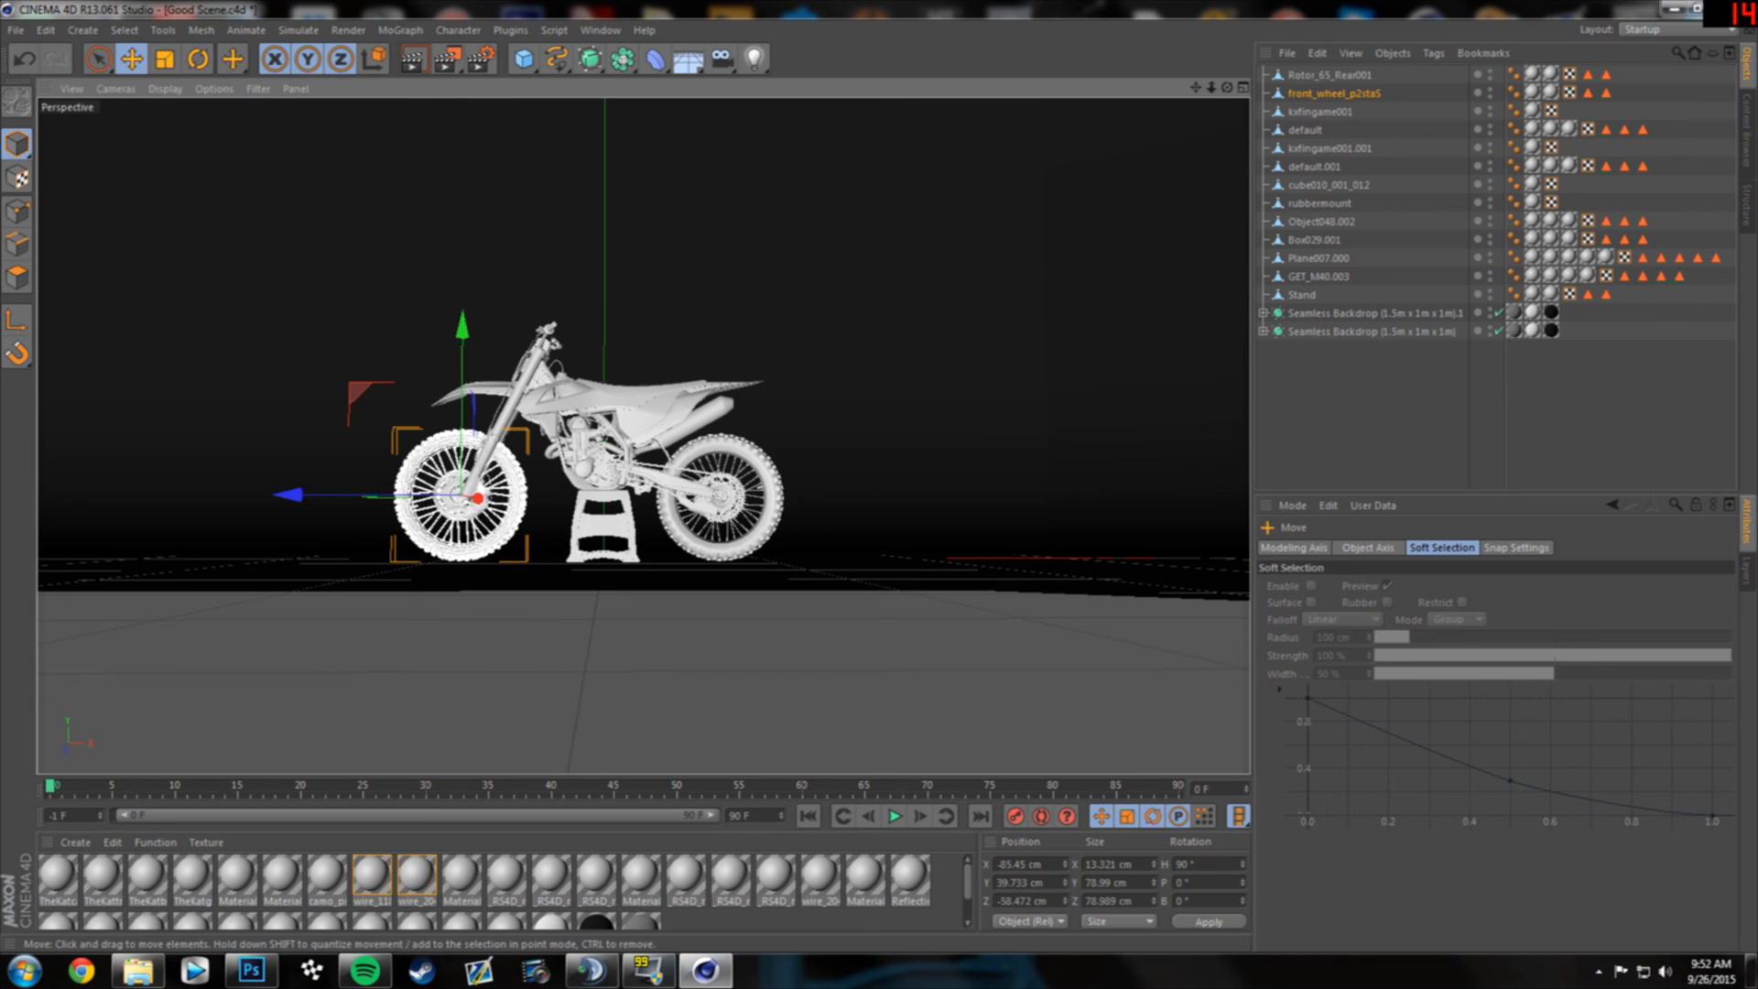
pyautogui.moveTo(463, 495); pyautogui.dragTo(462, 495)
pyautogui.hotkey('ctrl', 'z')
pyautogui.press('t')
pyautogui.moveTo(545, 641)
pyautogui.mouseDown()
pyautogui.moveTo(669, 641)
pyautogui.moveTo(553, 641)
pyautogui.mouseUp()
pyautogui.moveTo(345, 339)
pyautogui.keyDown('alt'); pyautogui.mouseDown()
pyautogui.moveTo(345, 357)
pyautogui.moveTo(345, 330)
pyautogui.mouseUp(); pyautogui.keyUp('alt')
pyautogui.click(1355, 402)
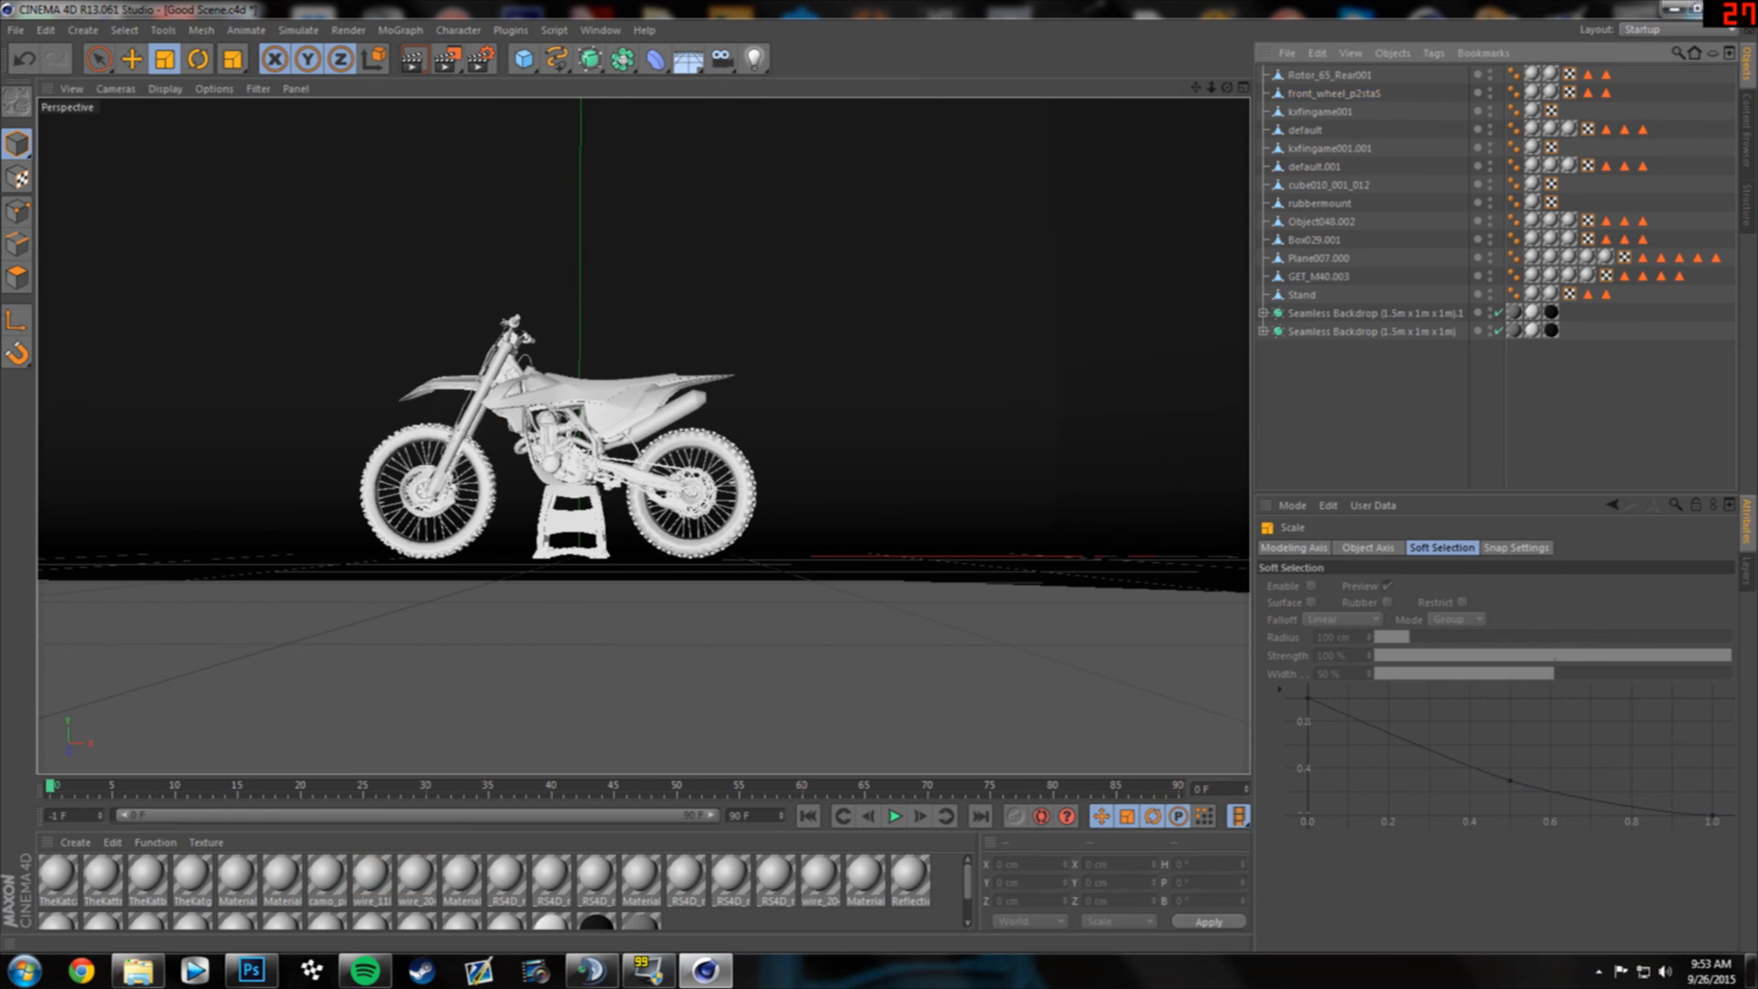
# - Load the stand image as the colour texture of the Stand's dull material without copying it to the project location
pyautogui.scroll(6, 496, 342)
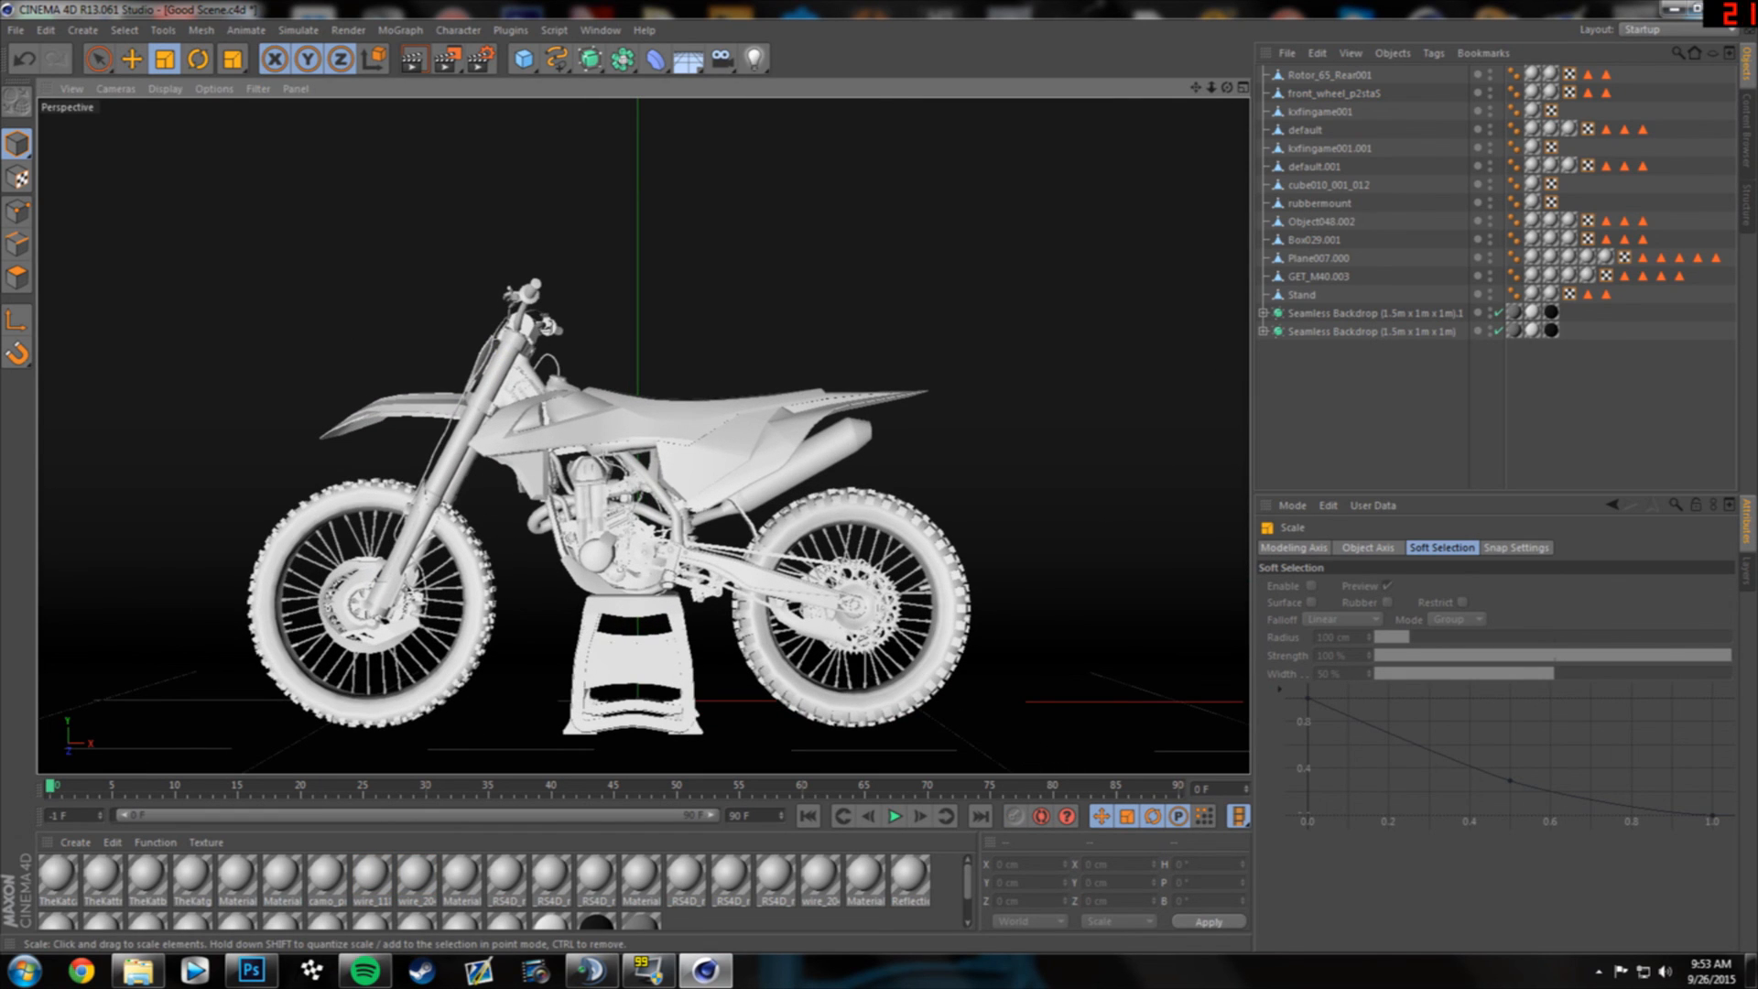
pyautogui.click(1301, 295)
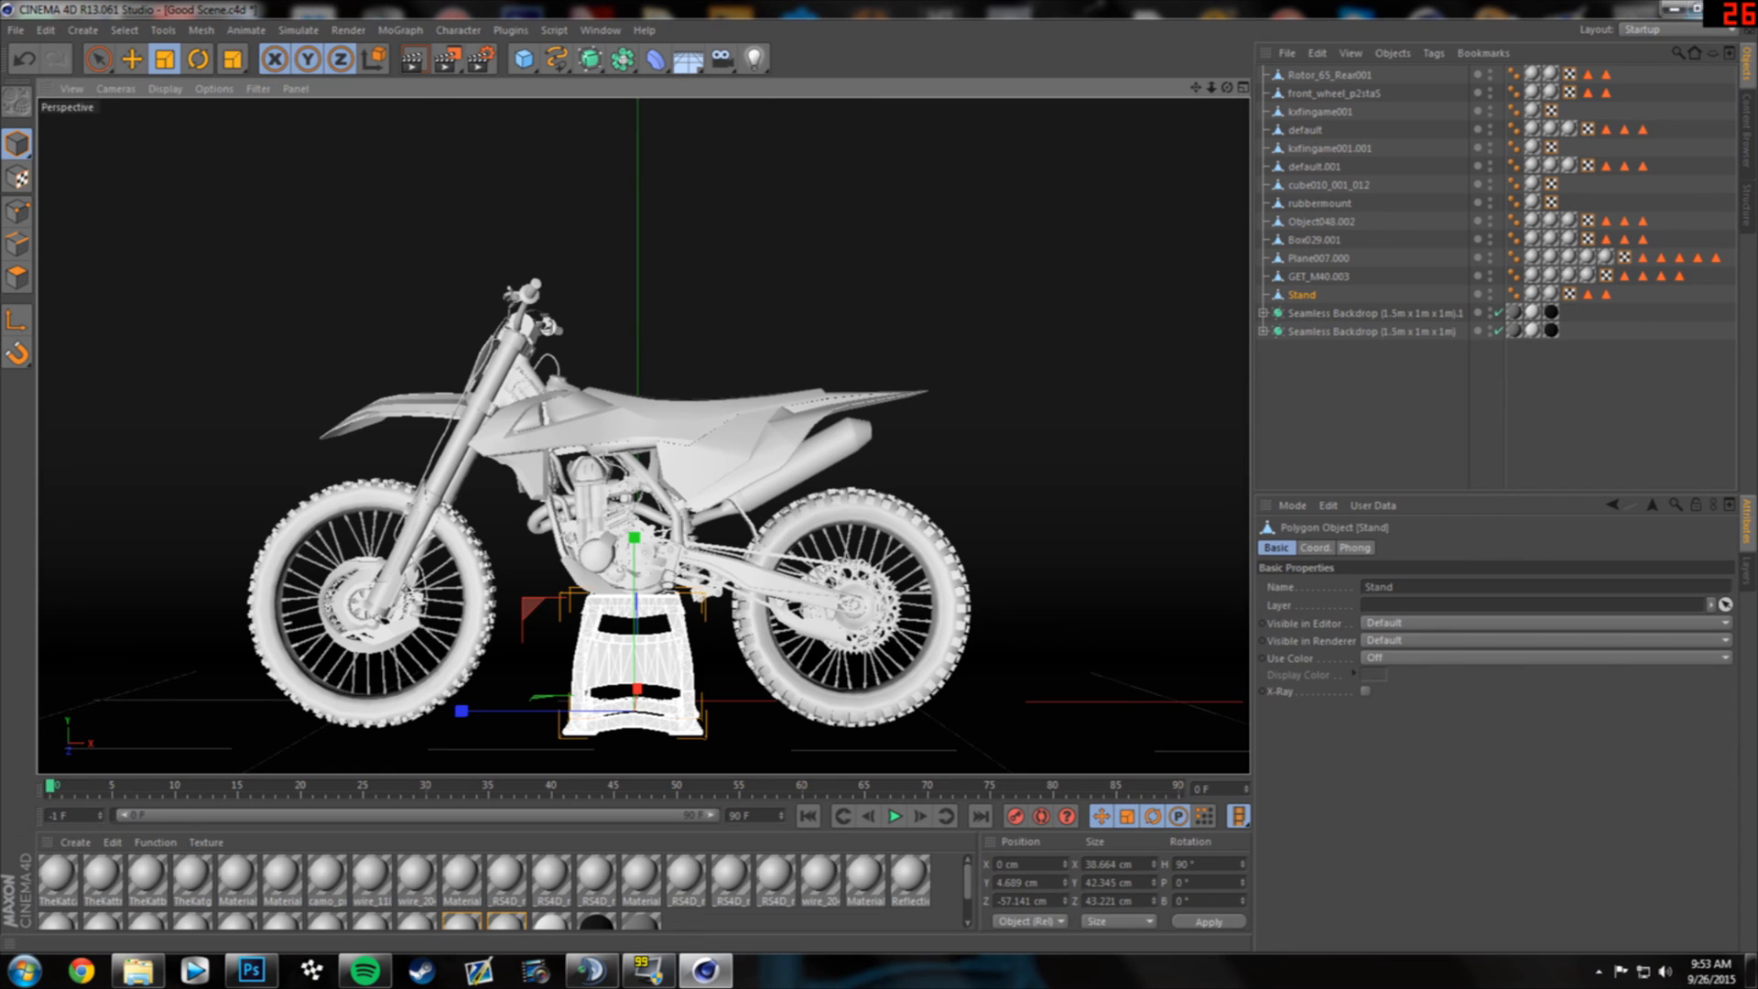
pyautogui.scroll(-1, 504, 884)
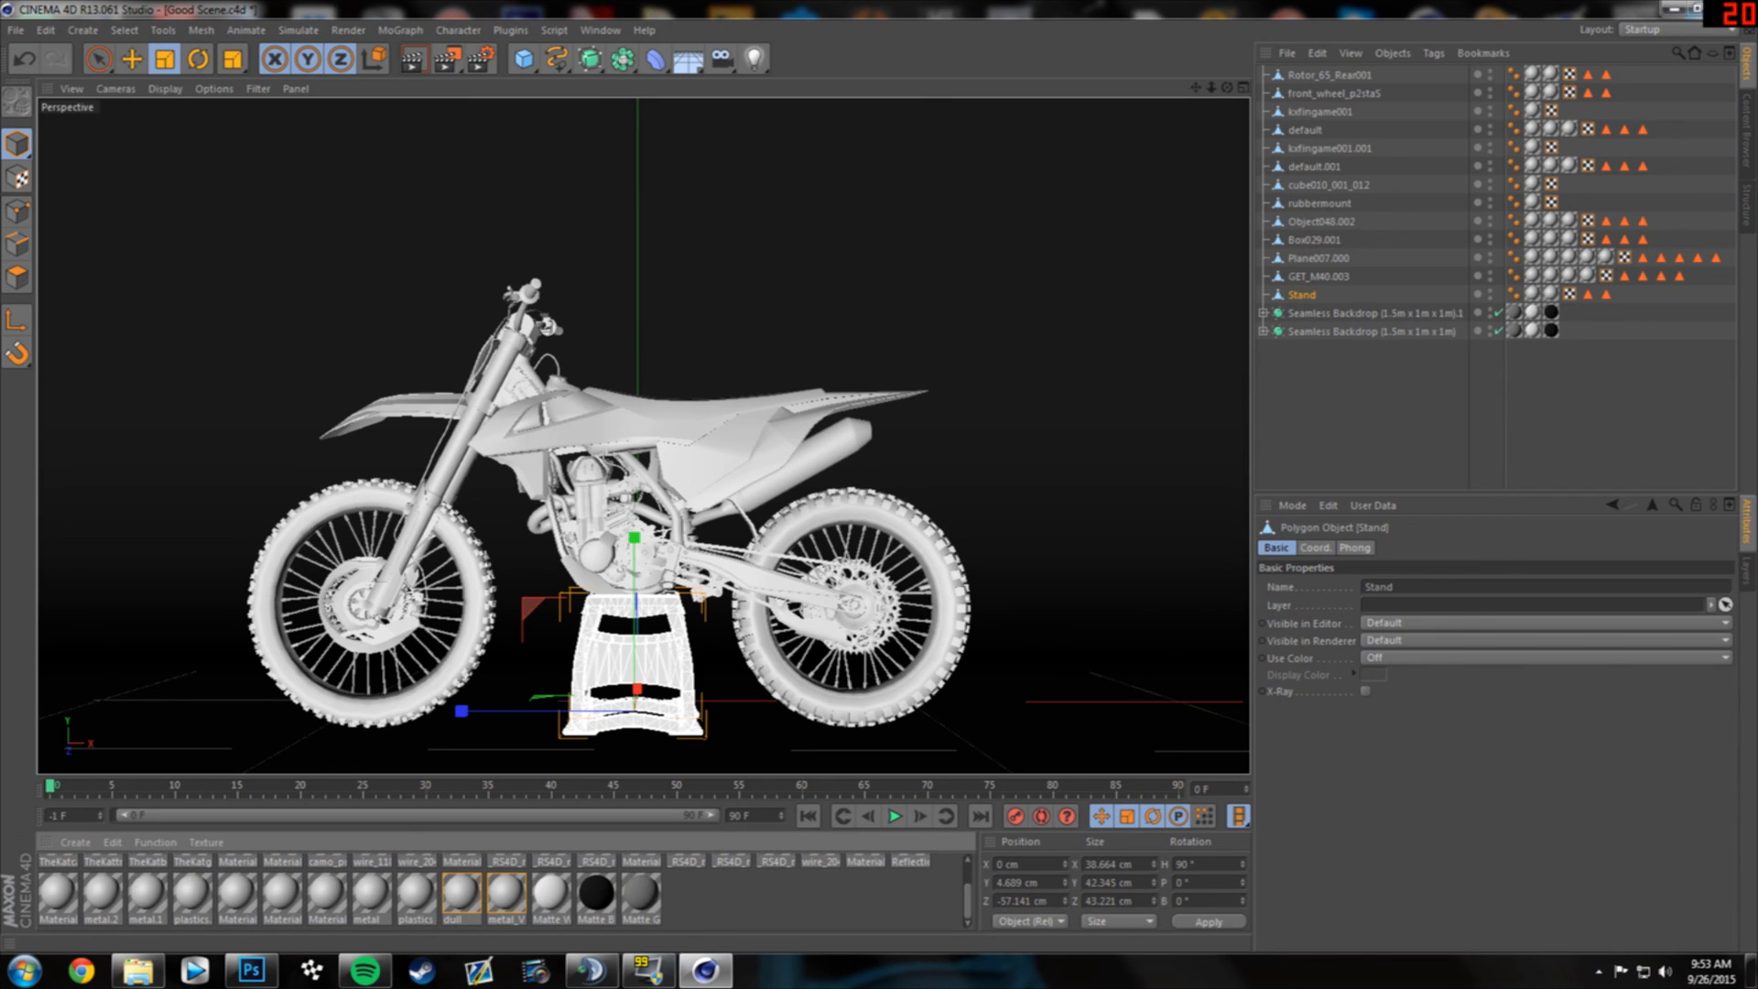
pyautogui.doubleClick(460, 893)
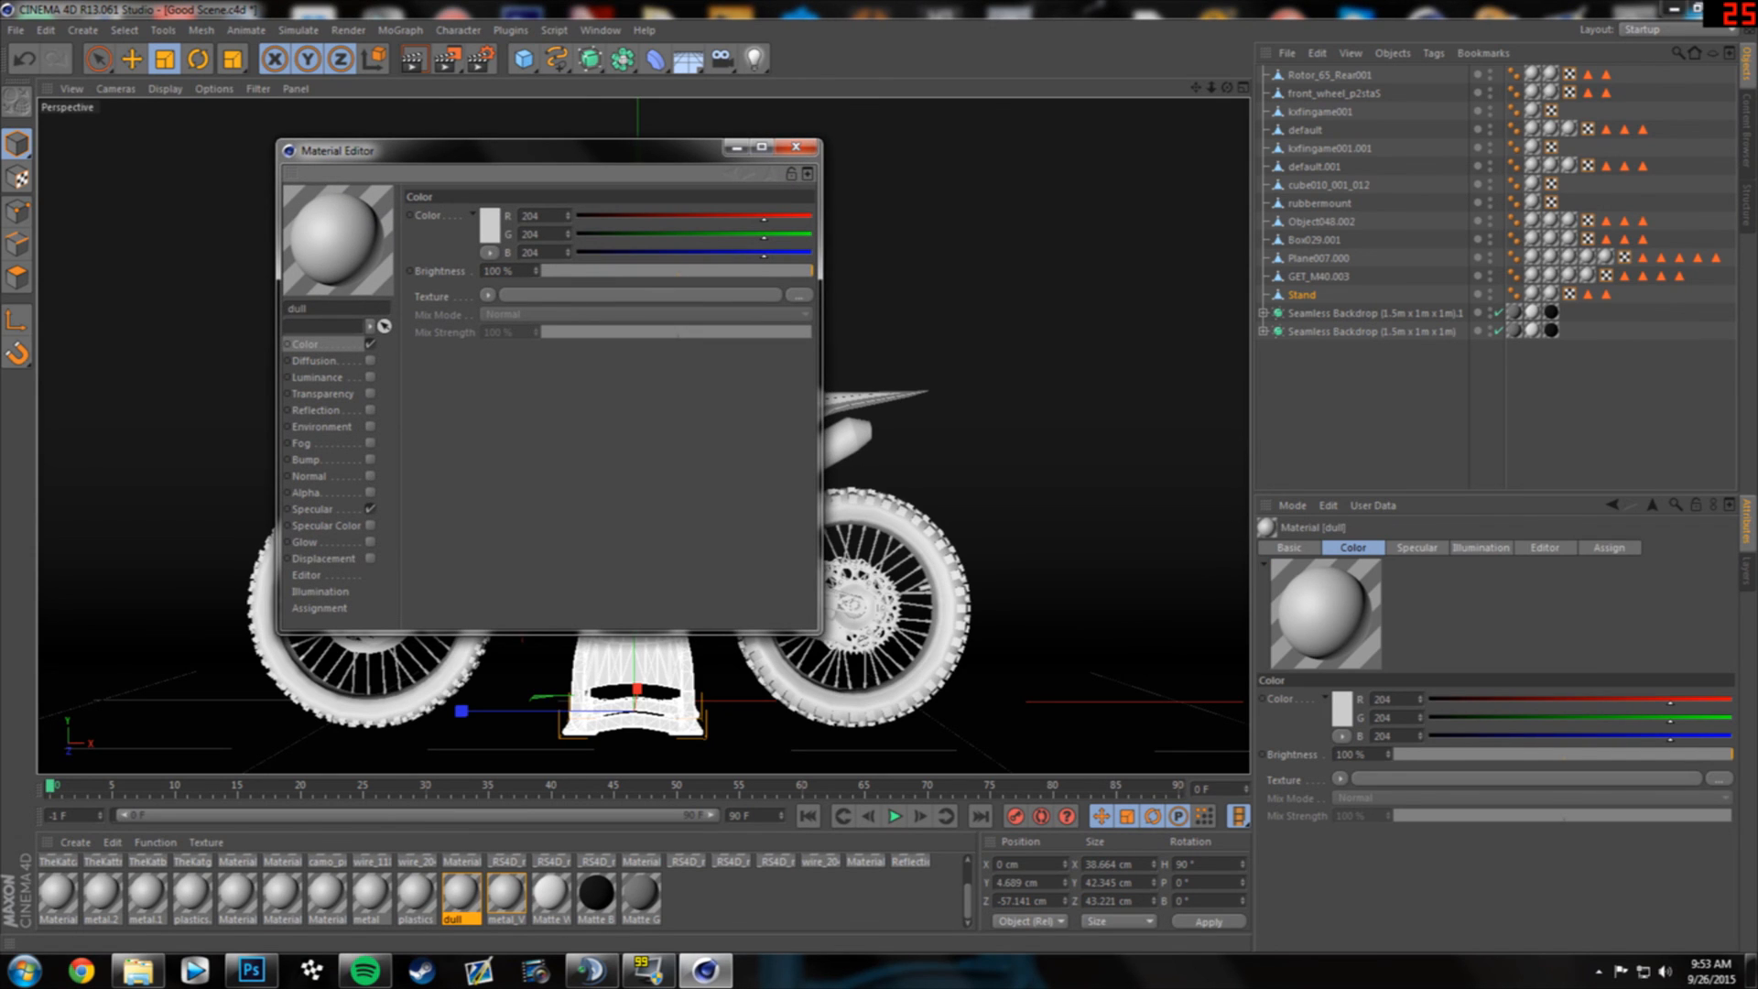
pyautogui.click(798, 295)
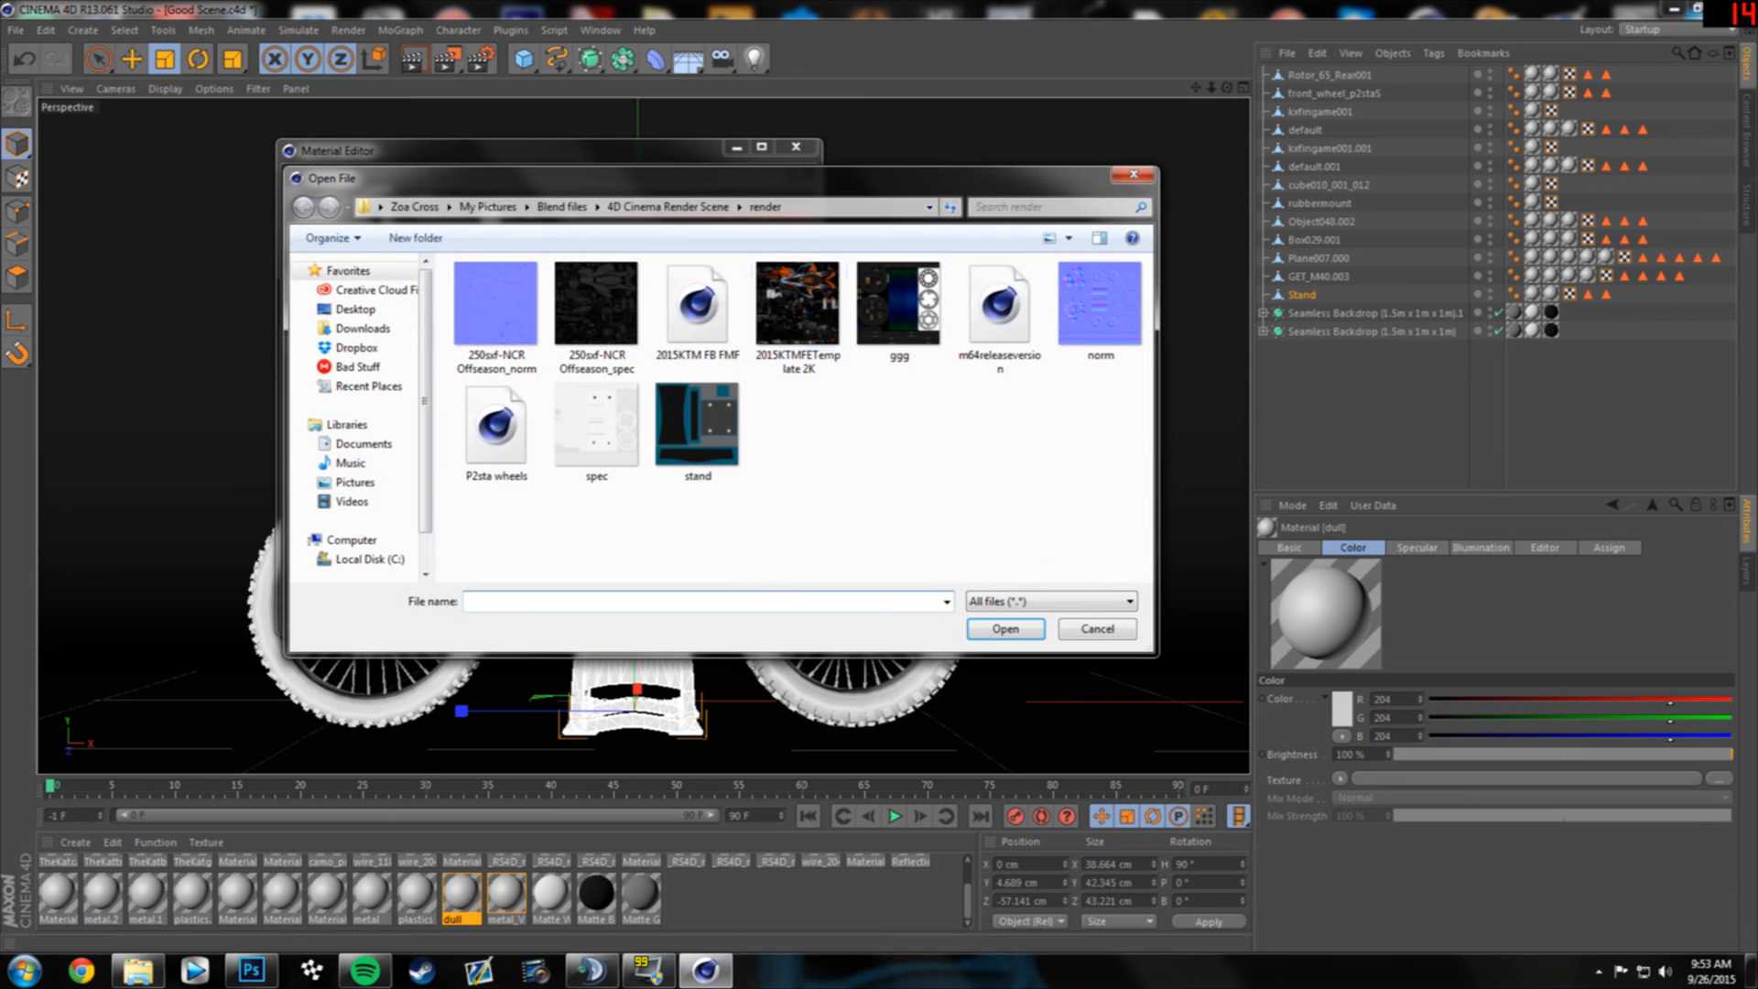
pyautogui.click(698, 428)
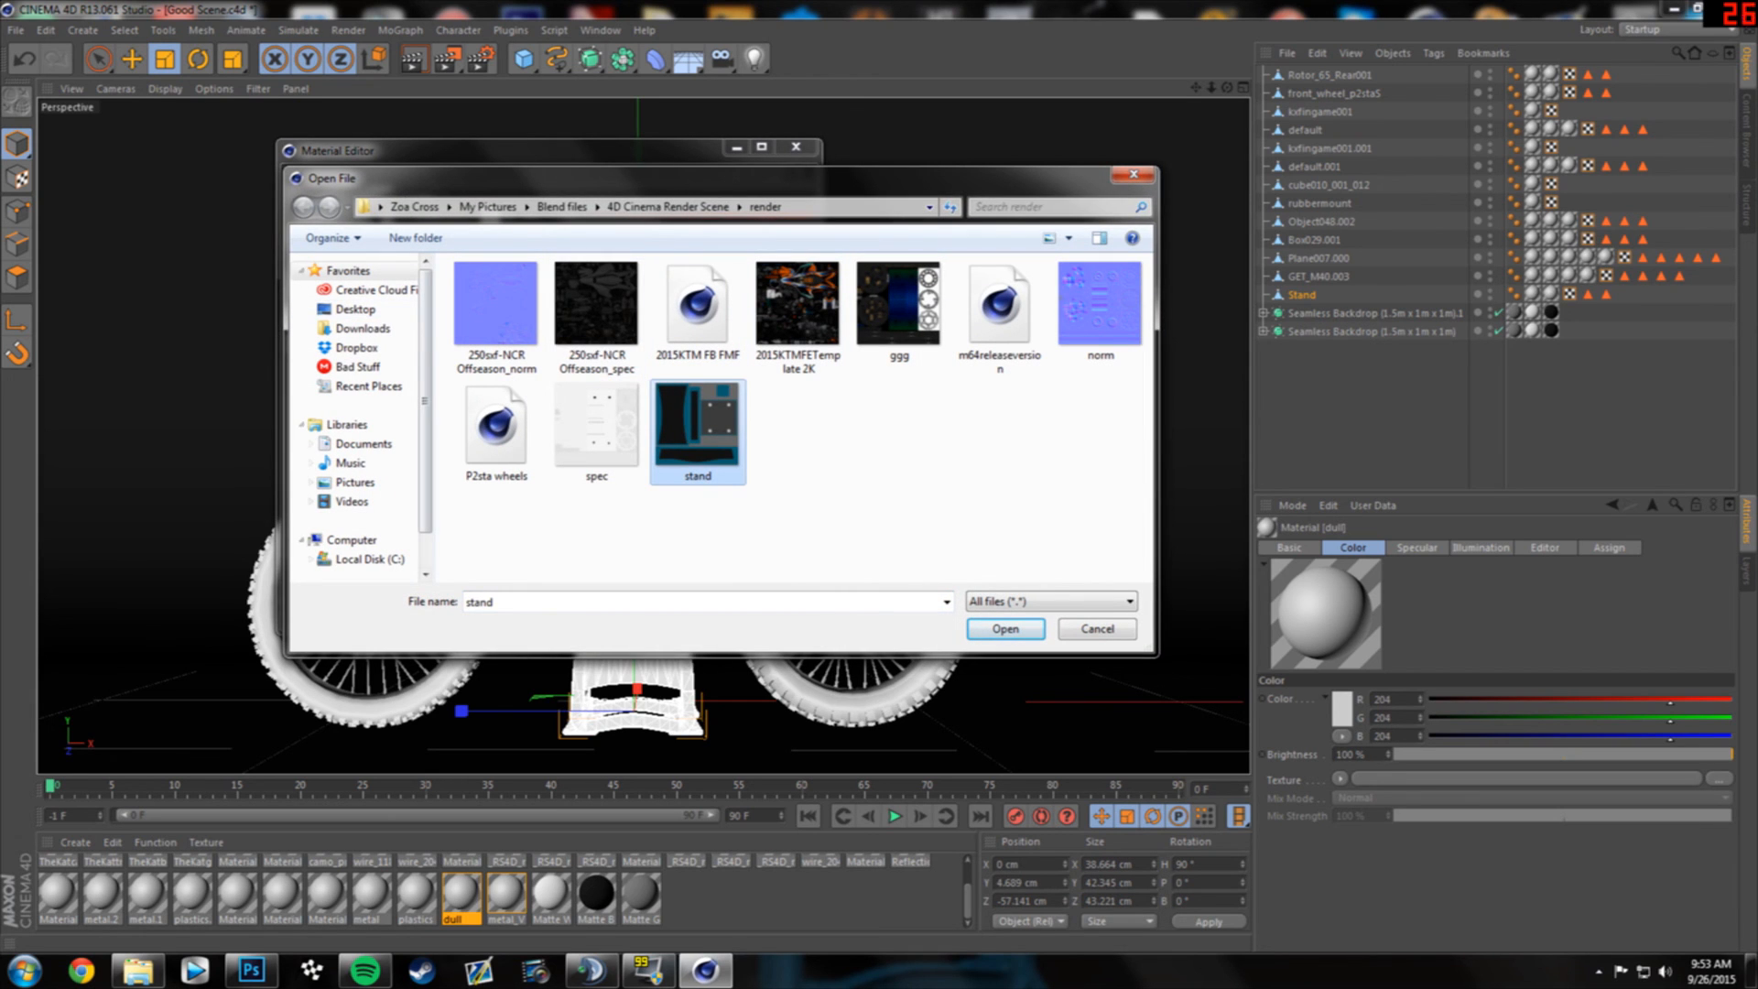
pyautogui.click(1006, 628)
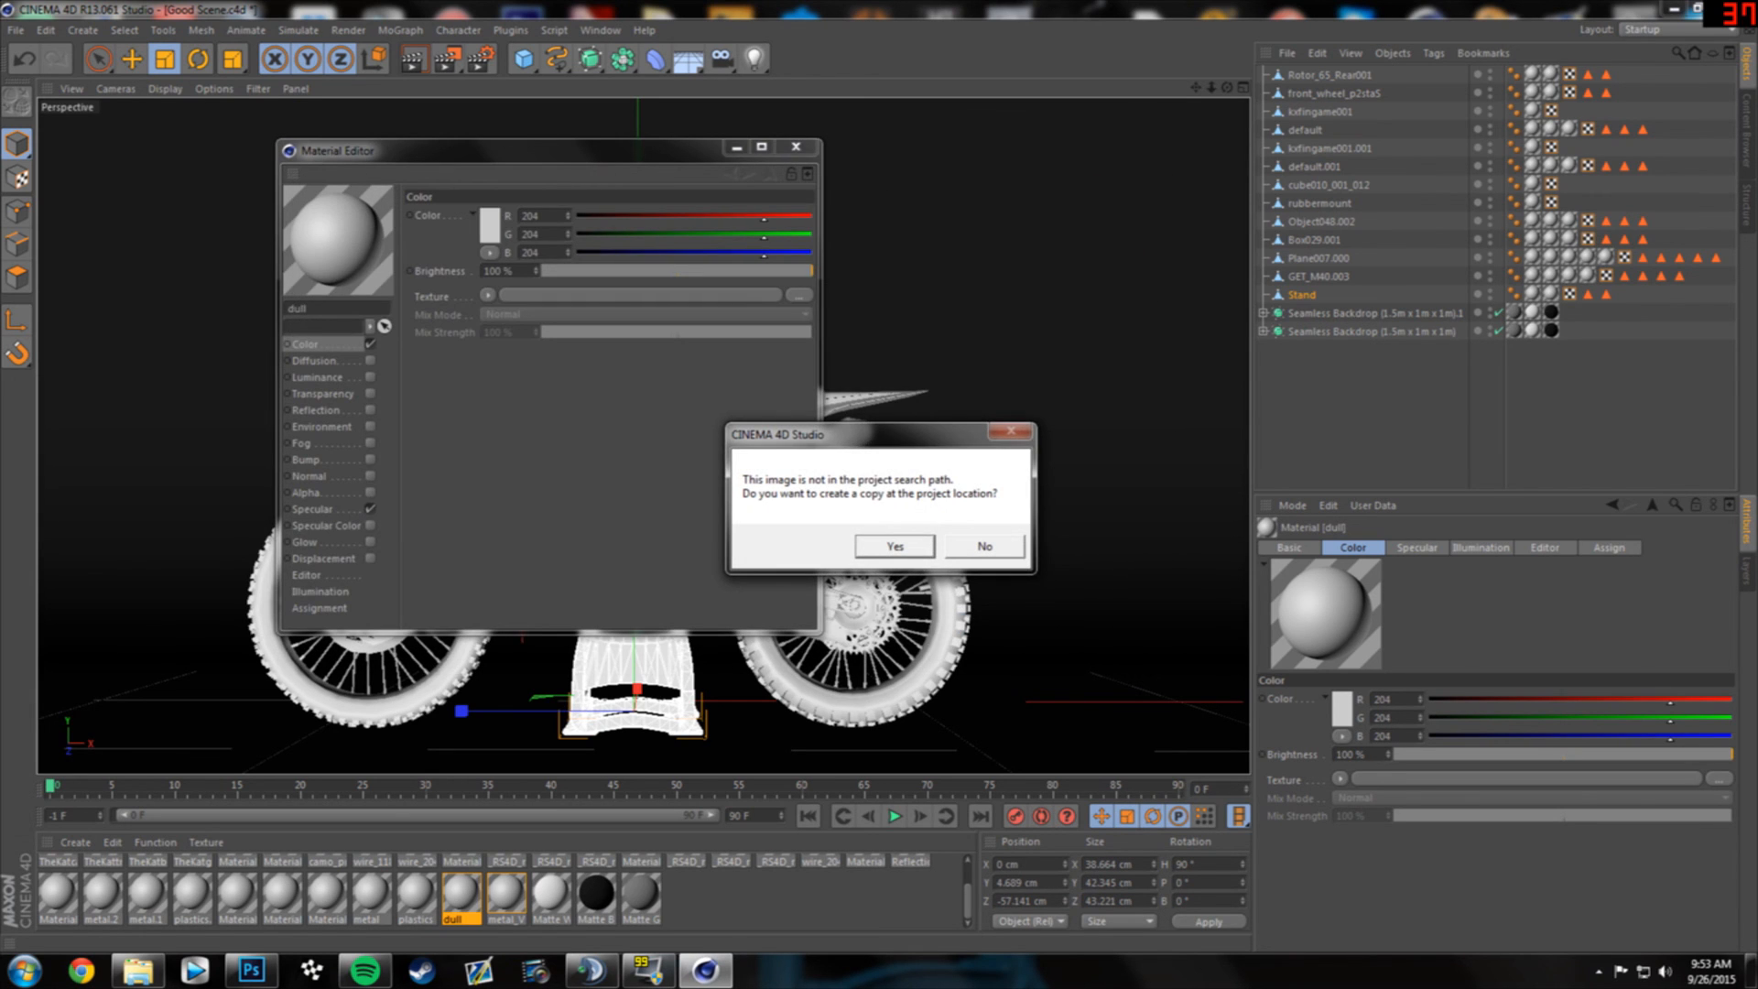
pyautogui.click(984, 546)
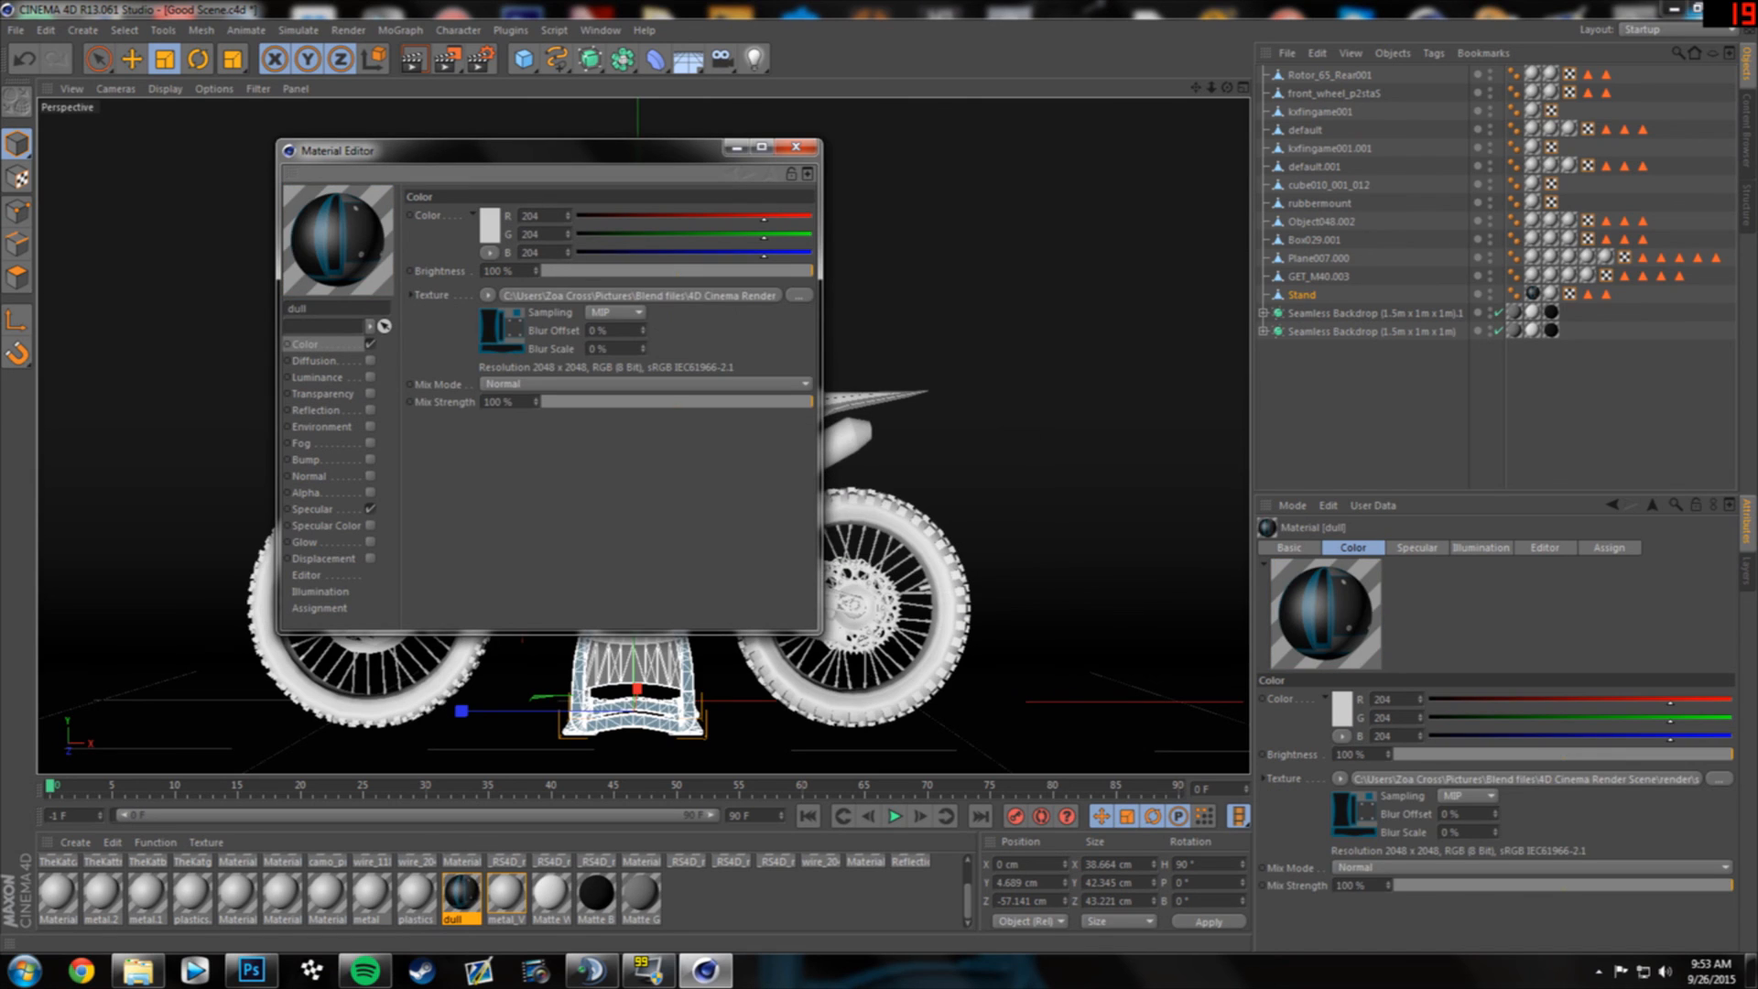
# - Enable bump and normal mapping on the dull material, load the norm image as bump texture, and set bump strength to 100%
pyautogui.click(314, 361)
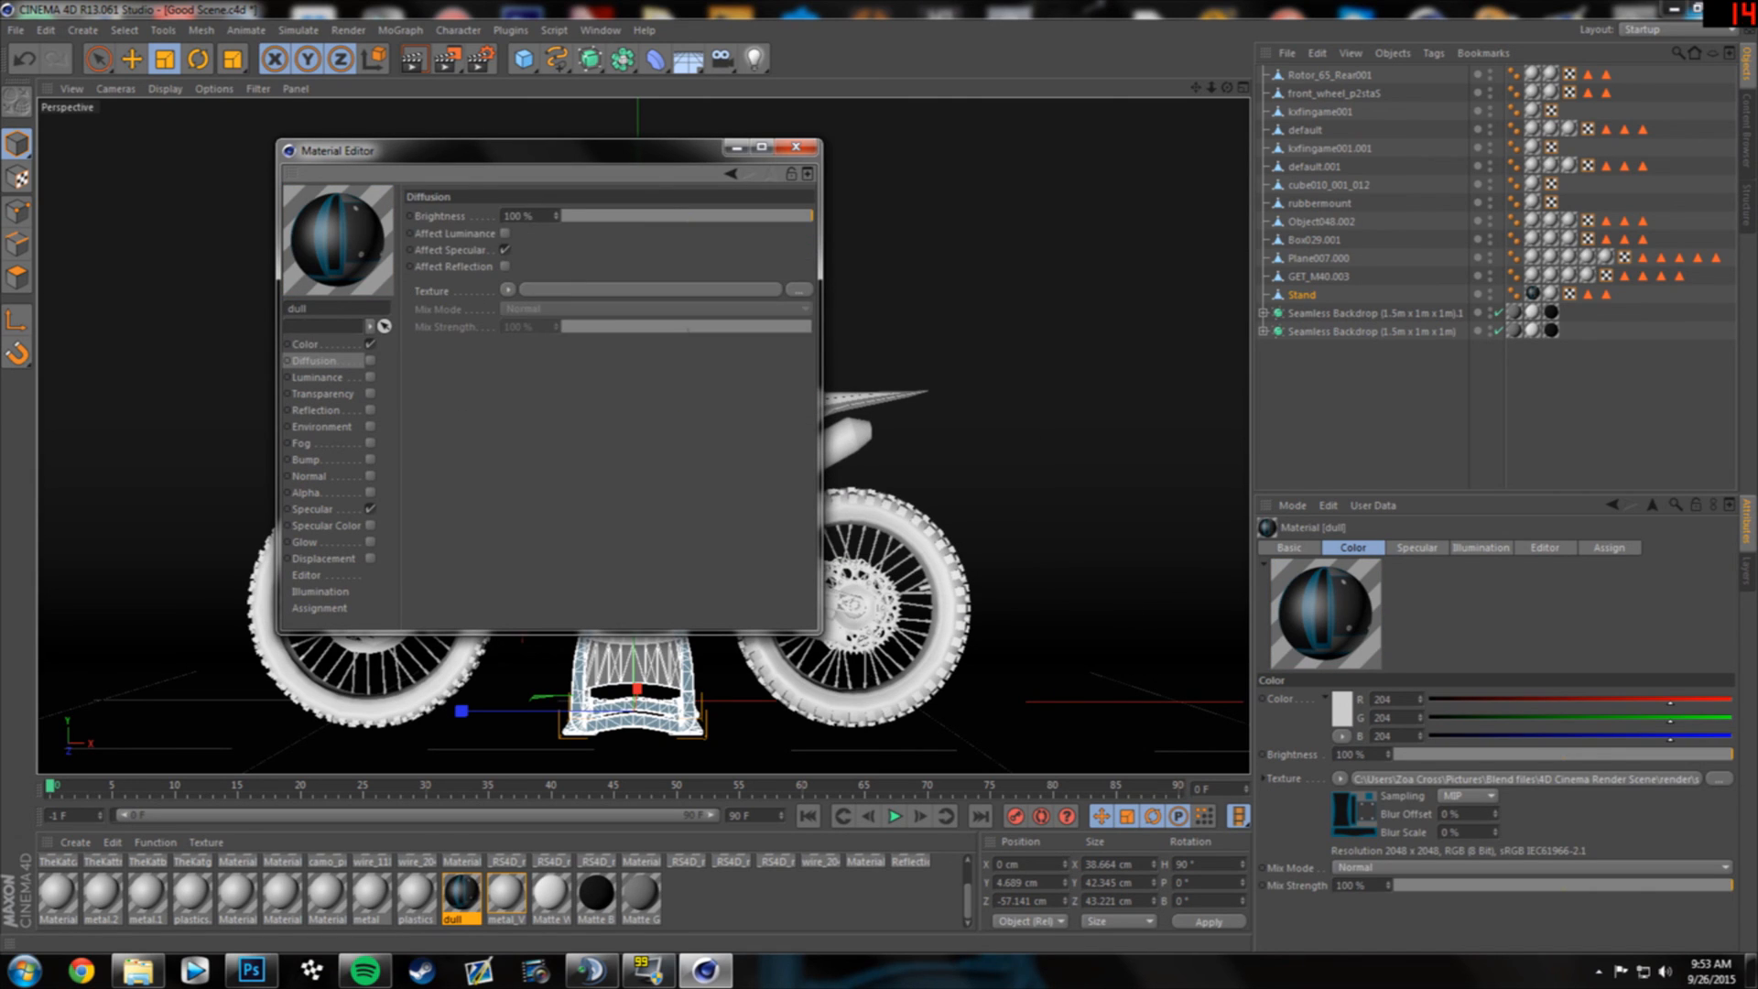
pyautogui.click(323, 394)
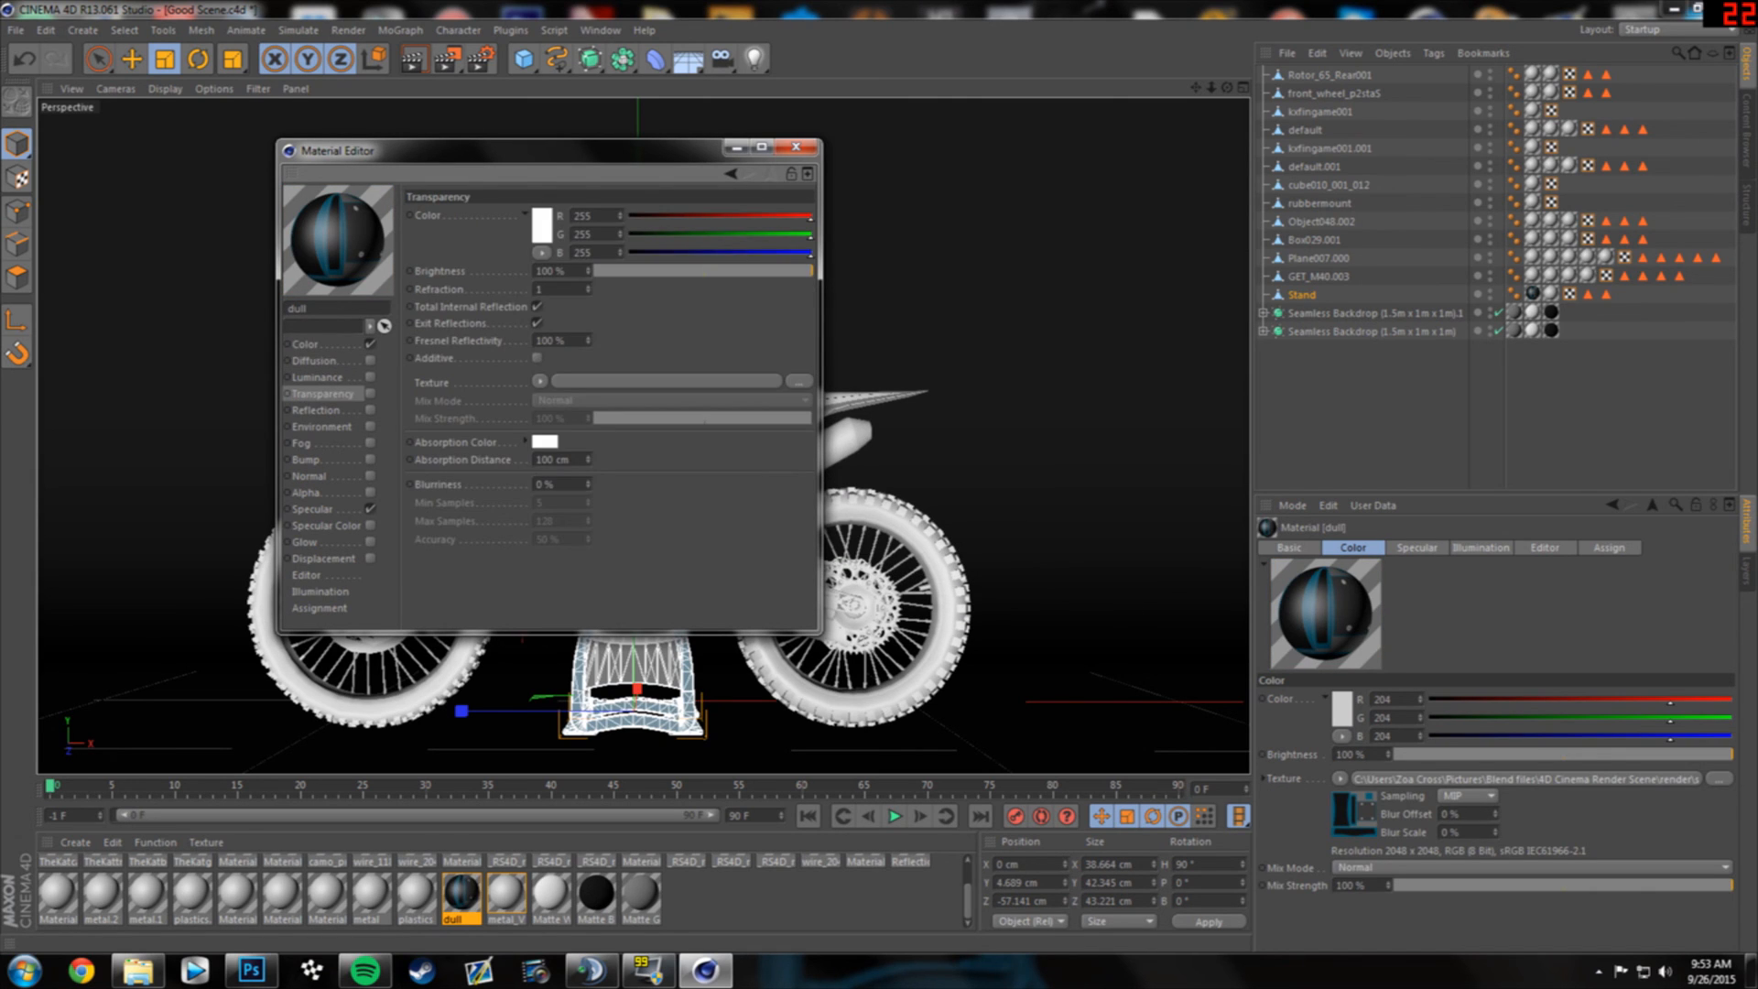
pyautogui.click(370, 459)
pyautogui.click(370, 476)
pyautogui.click(307, 459)
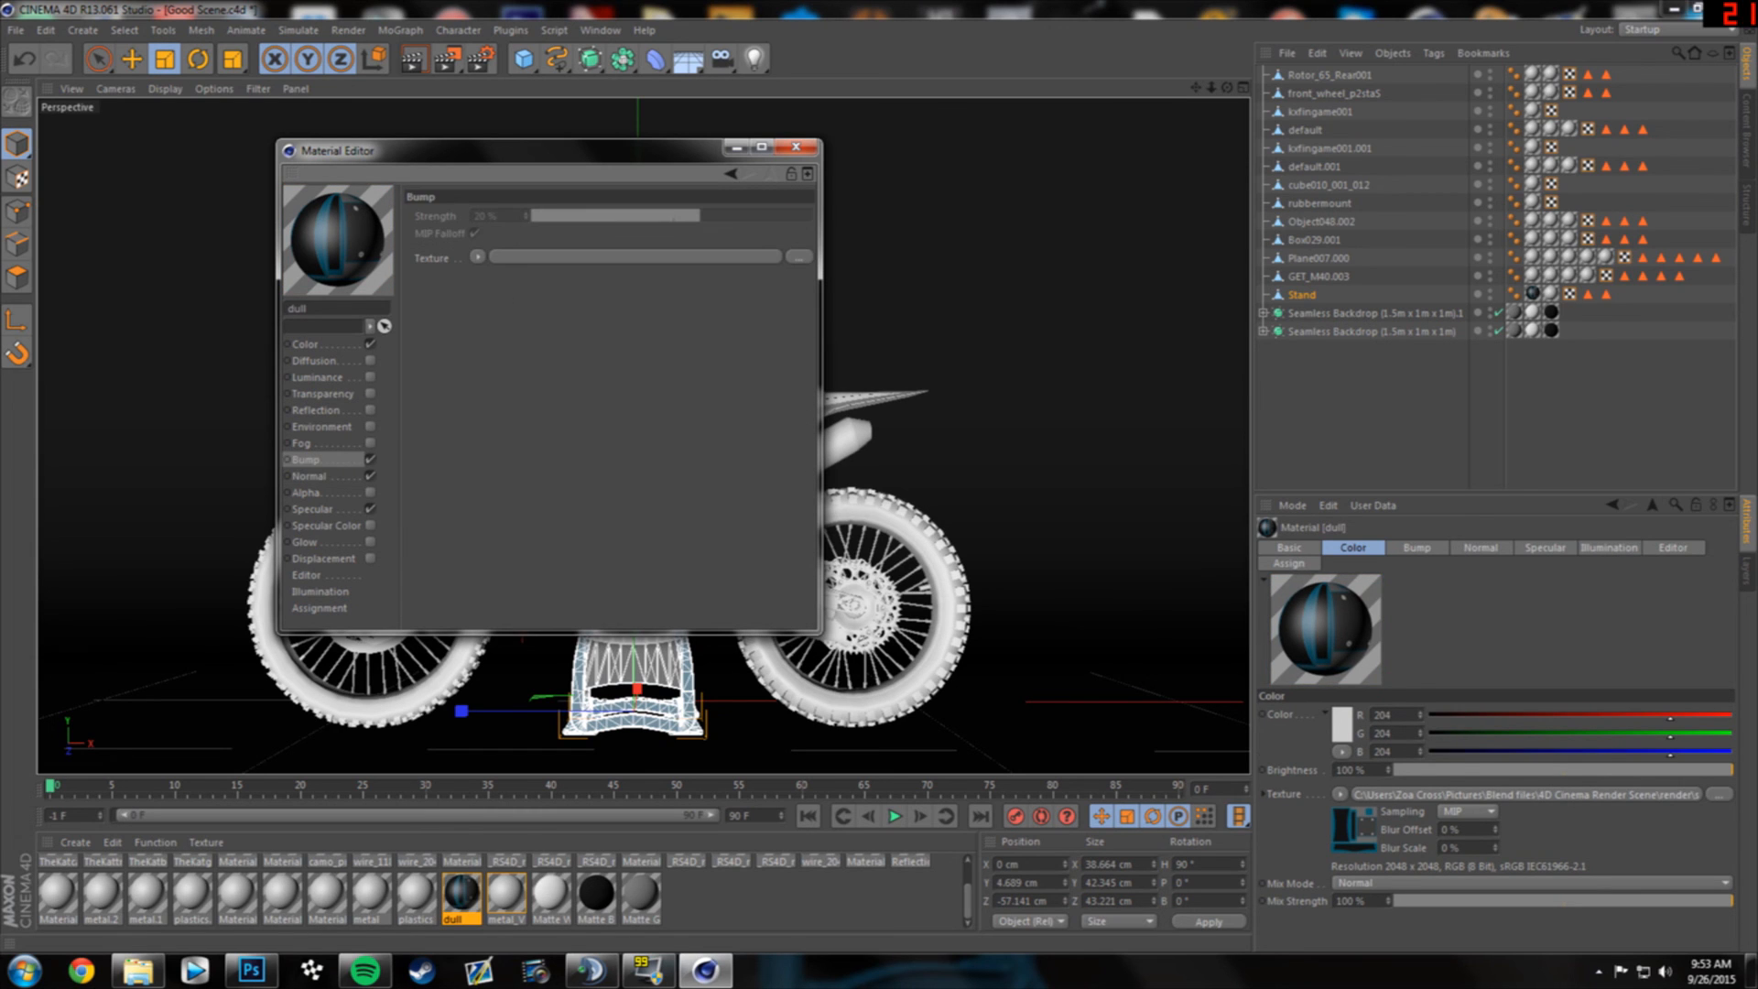
pyautogui.click(798, 257)
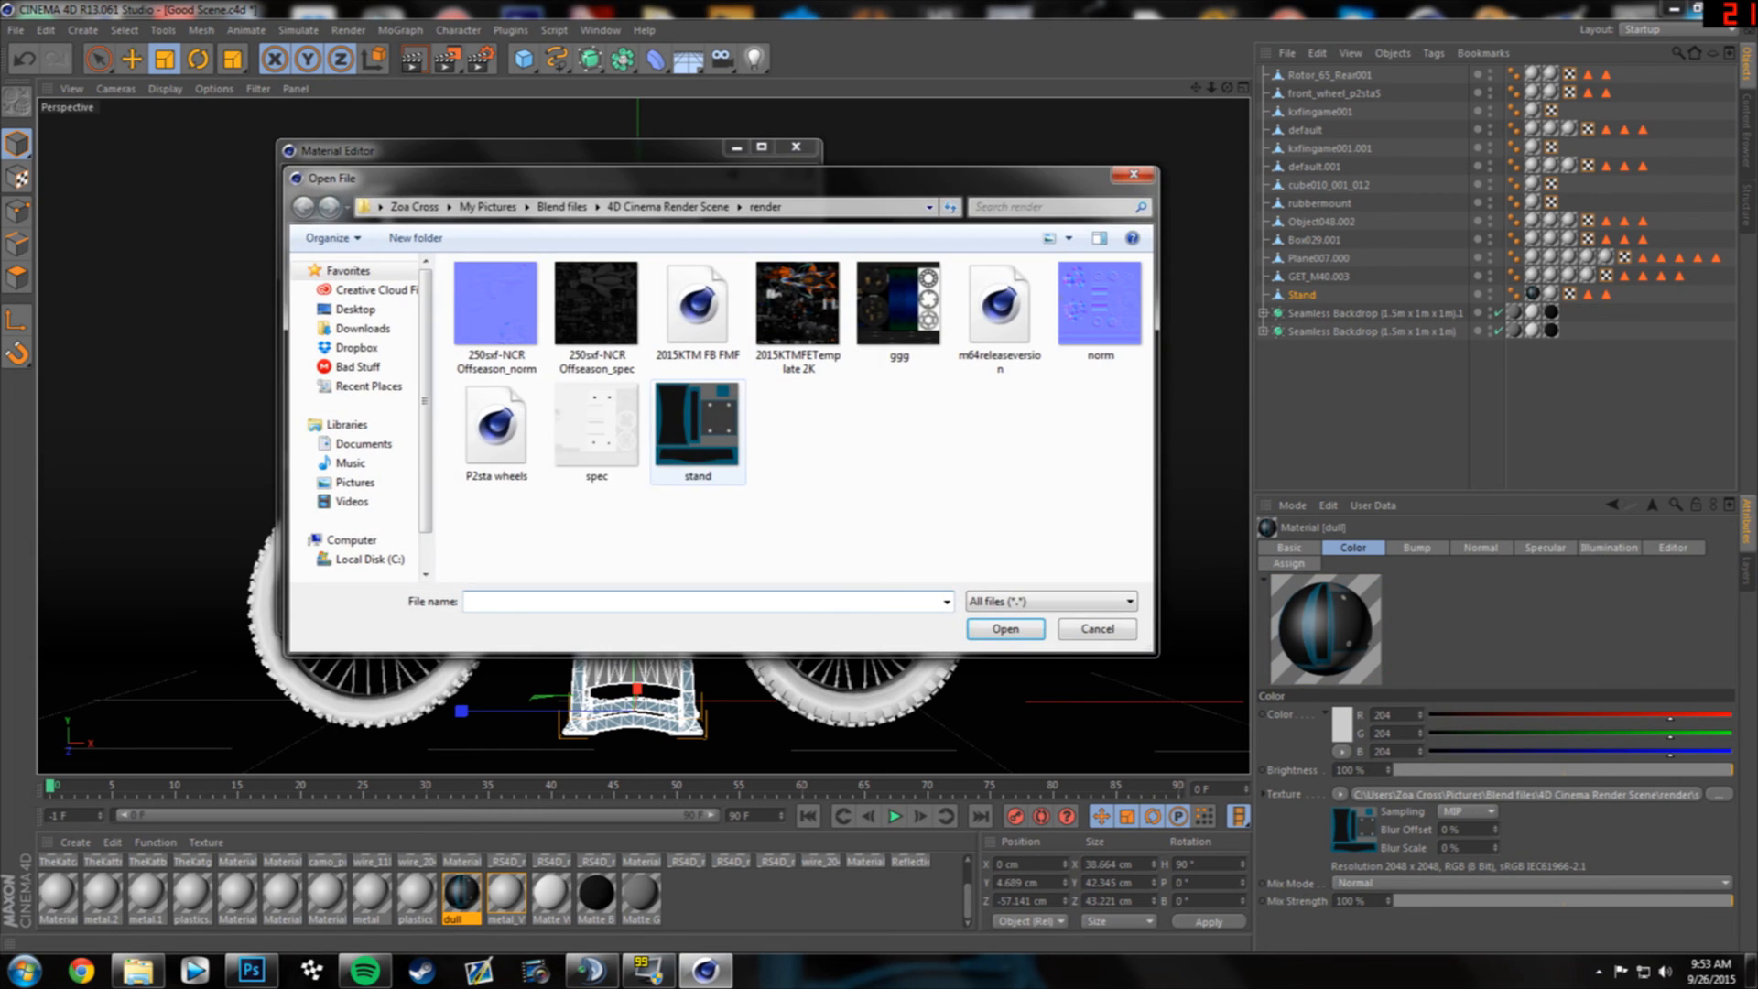
pyautogui.click(1100, 309)
pyautogui.click(1005, 629)
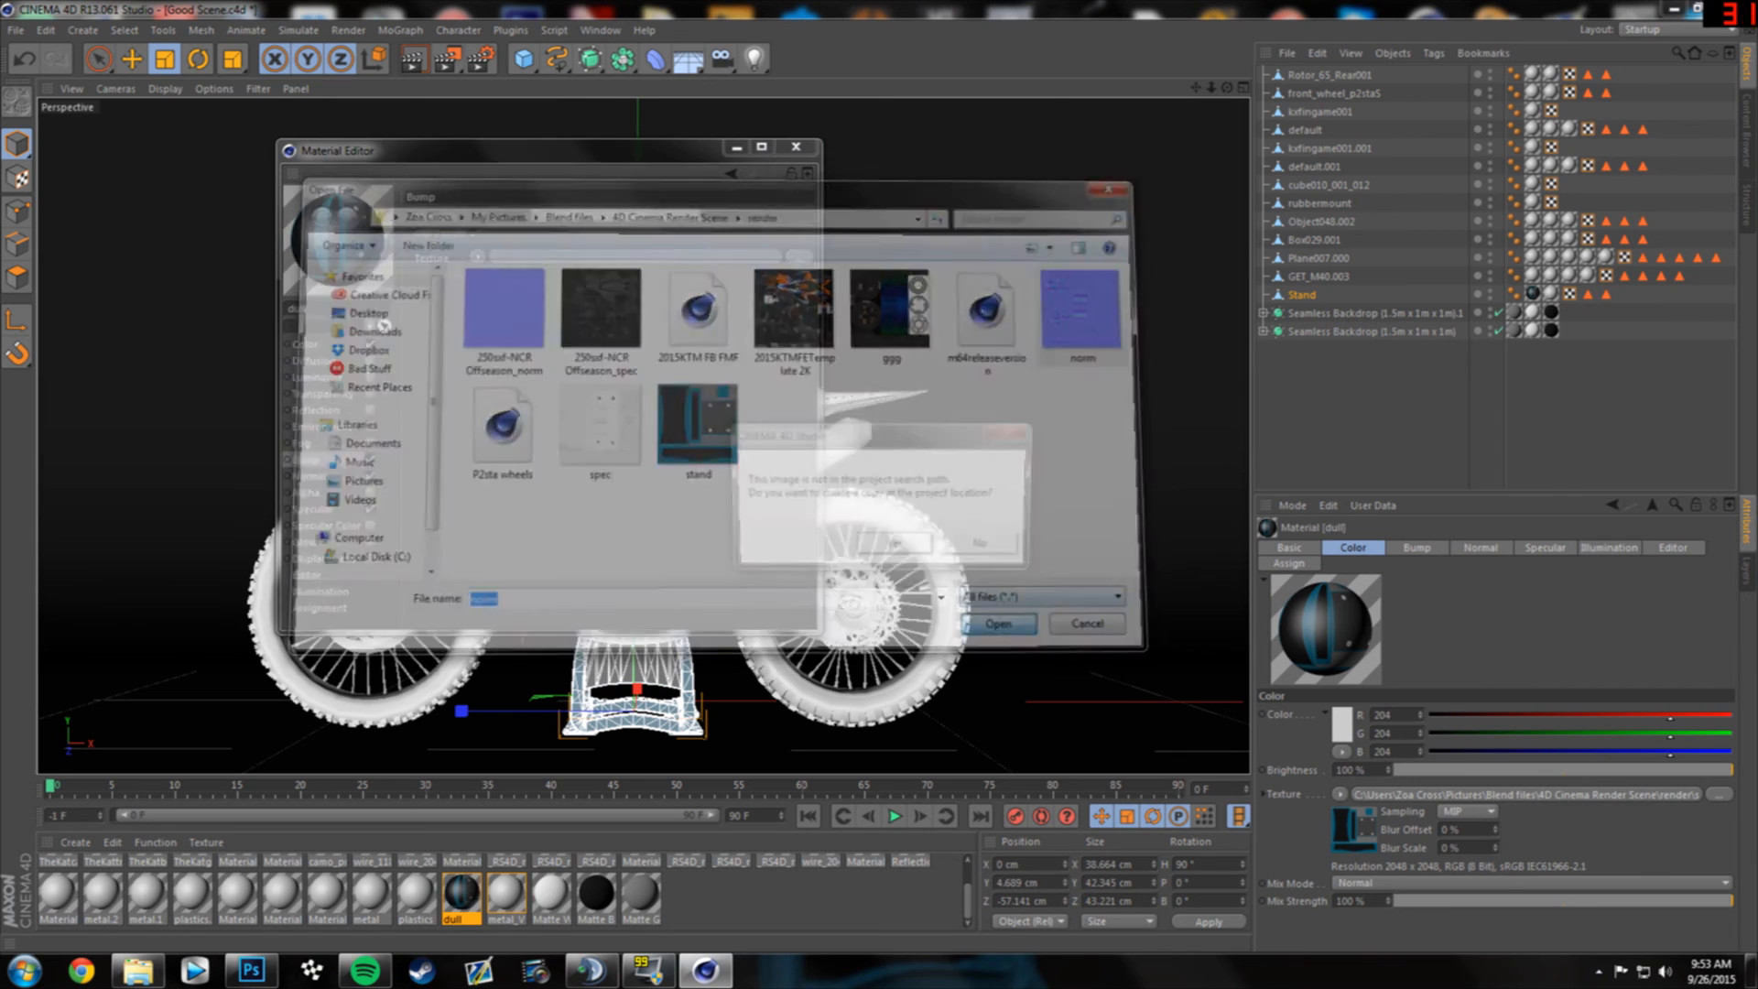
pyautogui.click(982, 546)
pyautogui.click(894, 546)
pyautogui.moveTo(705, 217); pyautogui.dragTo(814, 216)
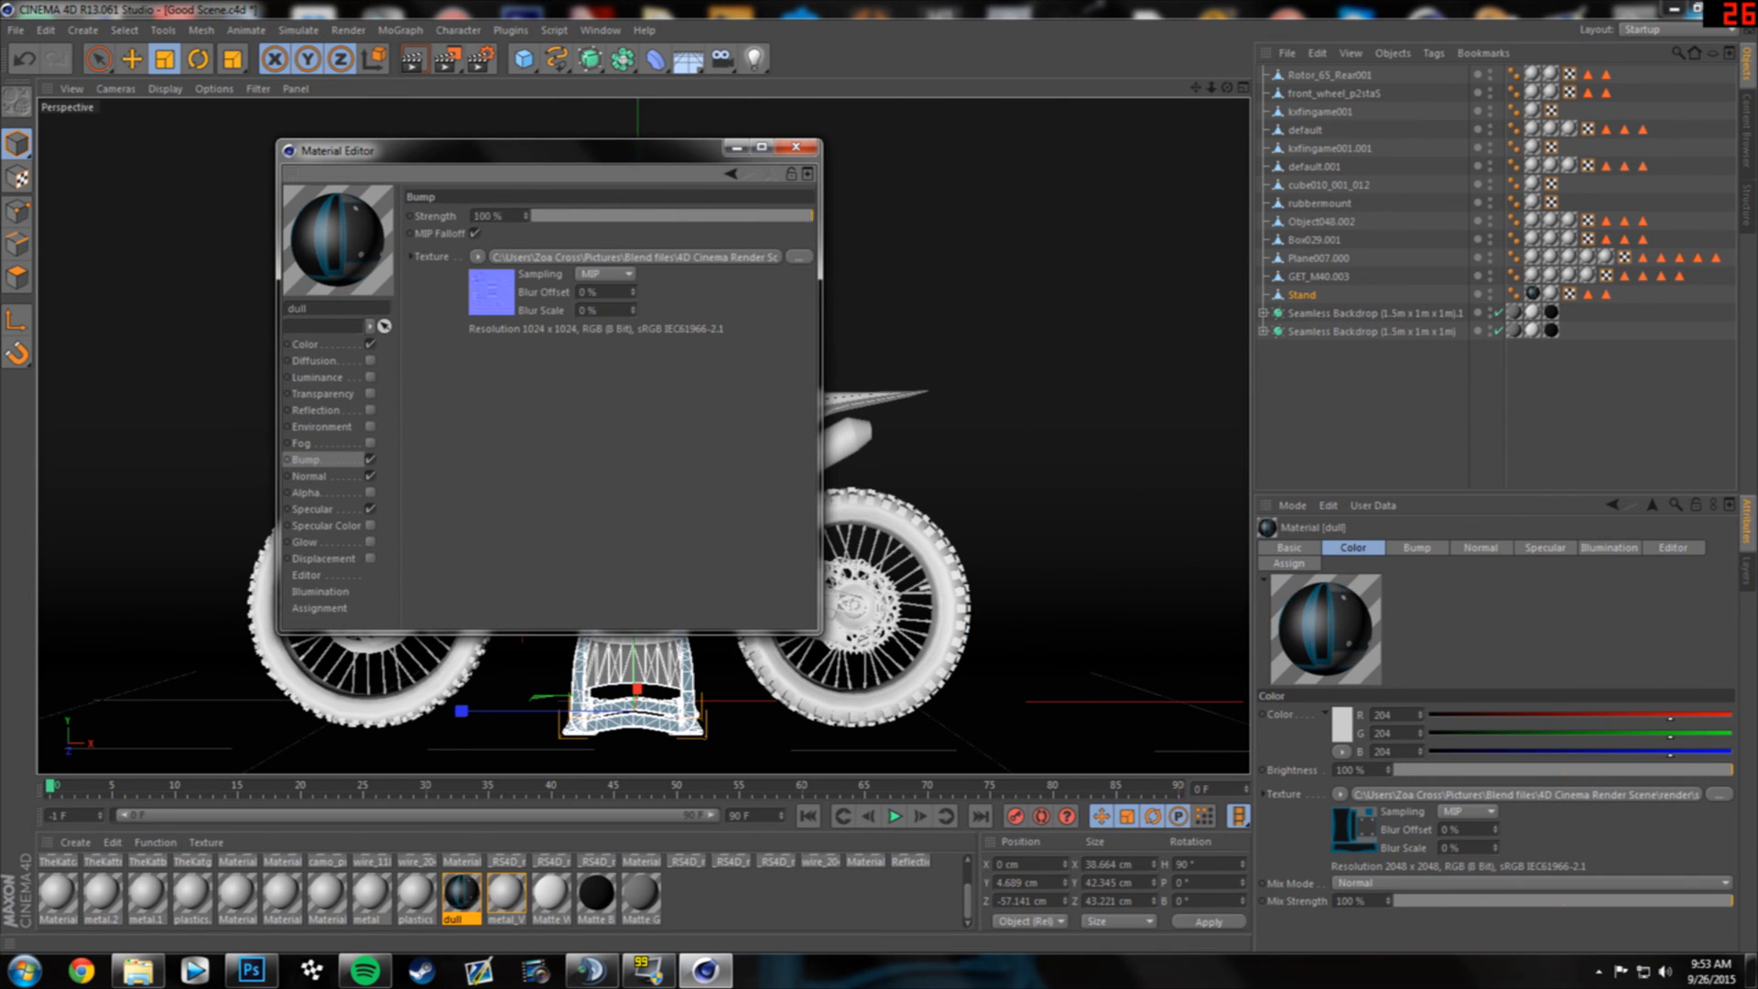
# - Load the norm image as the dull material's normal texture and copy it to the project location
pyautogui.click(307, 493)
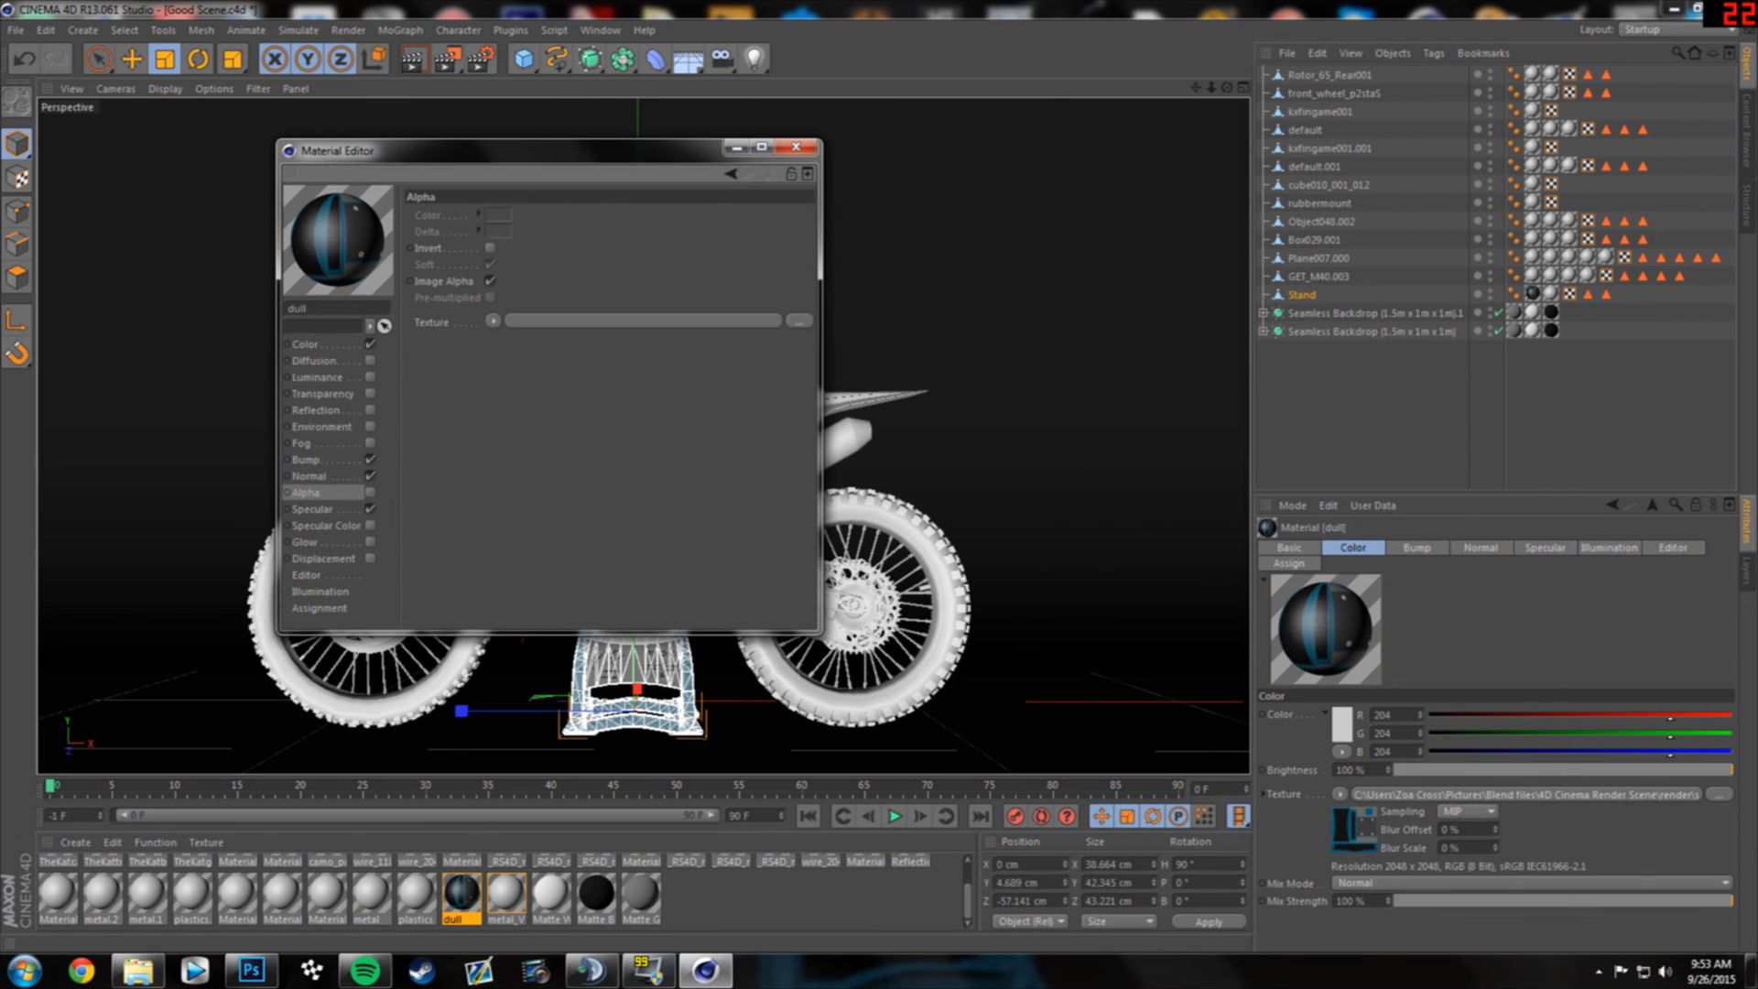
pyautogui.click(309, 476)
pyautogui.click(799, 323)
pyautogui.click(1100, 307)
pyautogui.click(1005, 628)
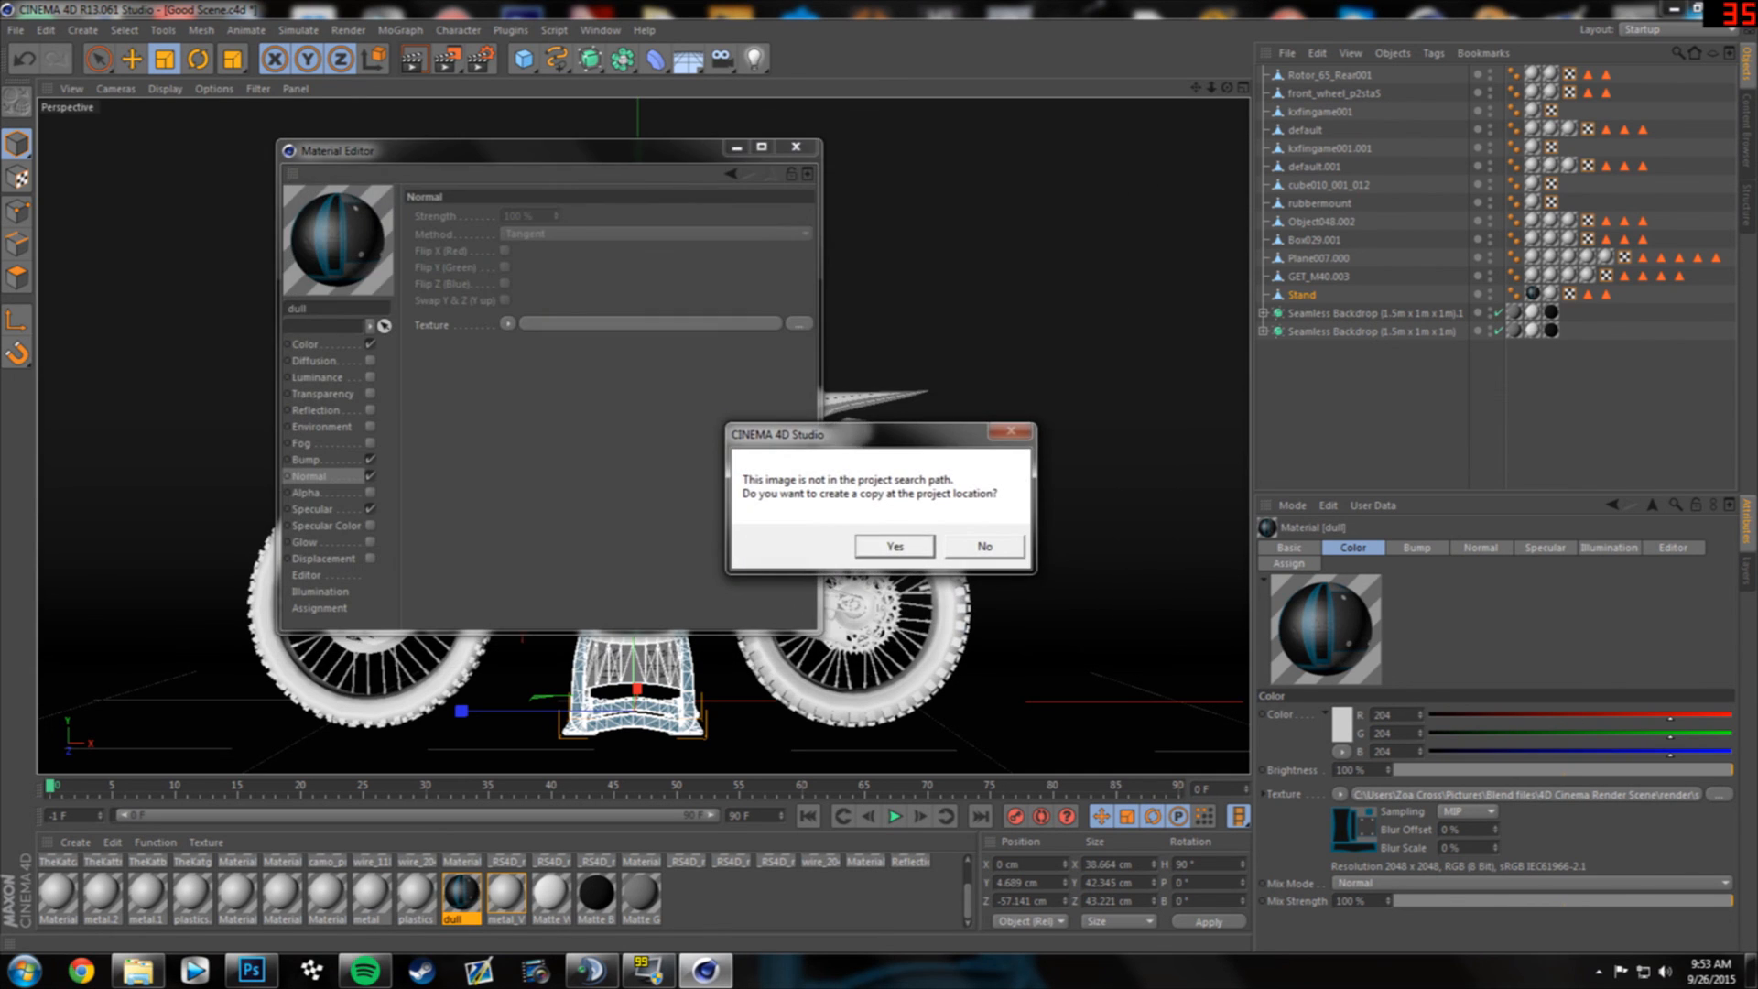
pyautogui.click(895, 546)
# - Enable specular colour on the dull material and load the spec image as its texture
pyautogui.click(326, 526)
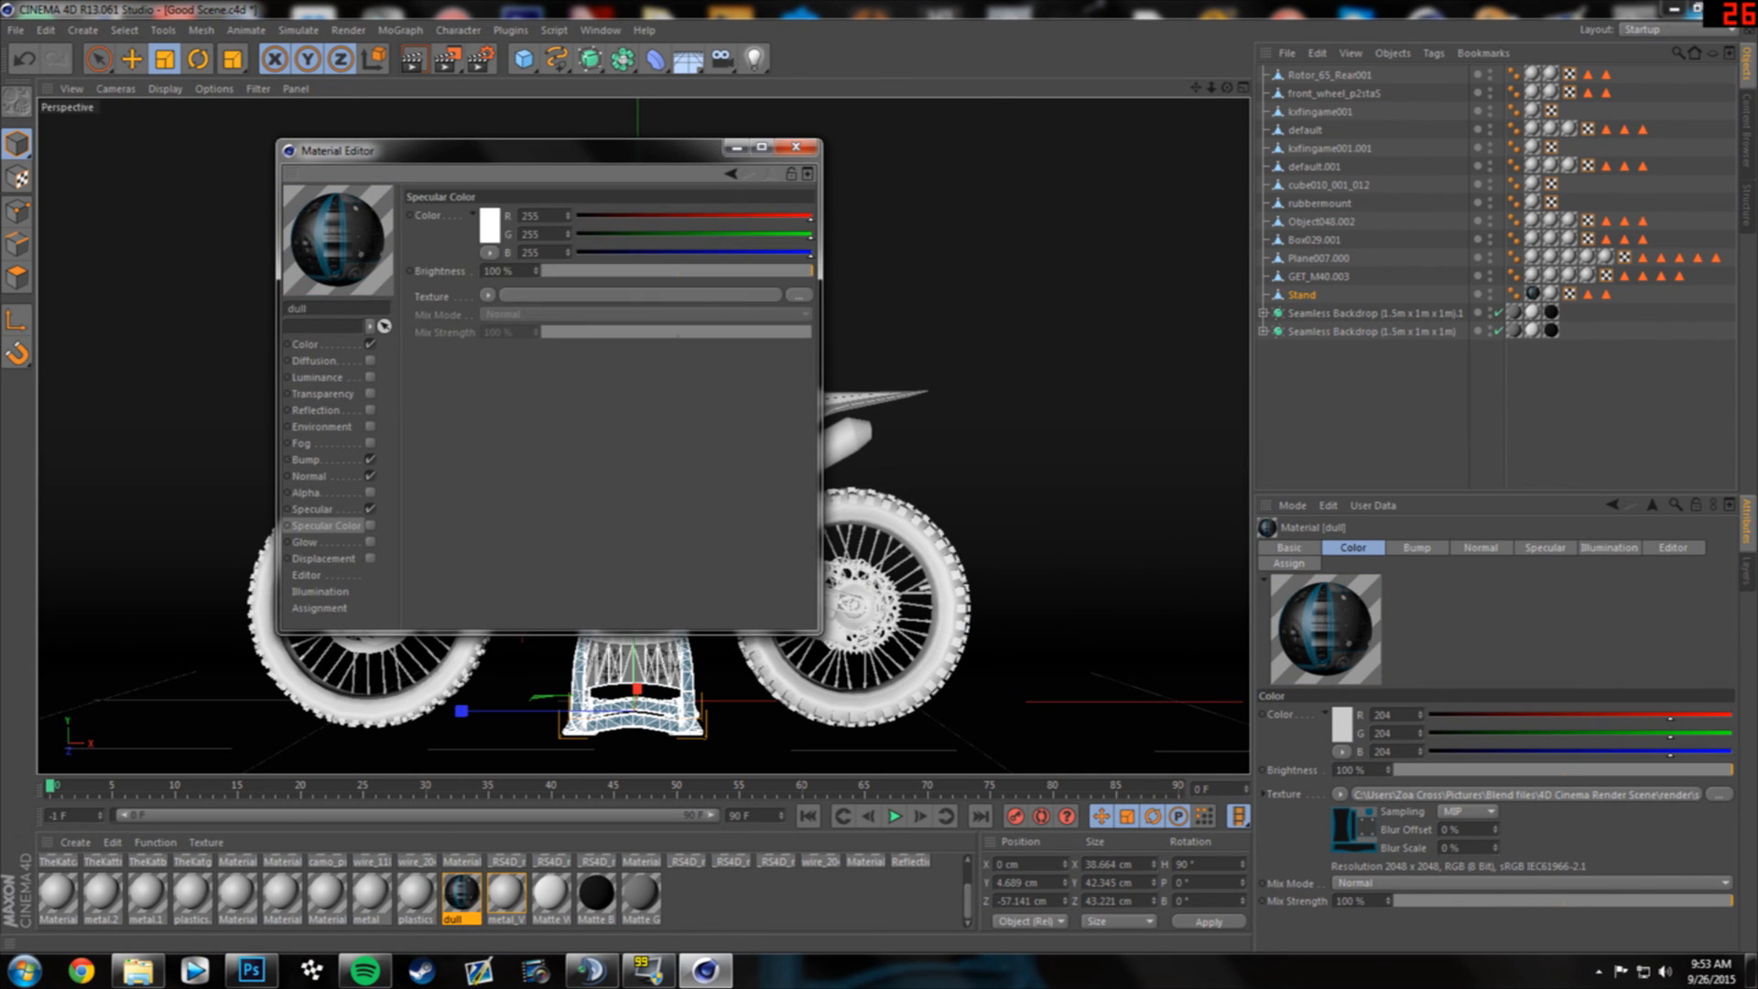
pyautogui.click(370, 525)
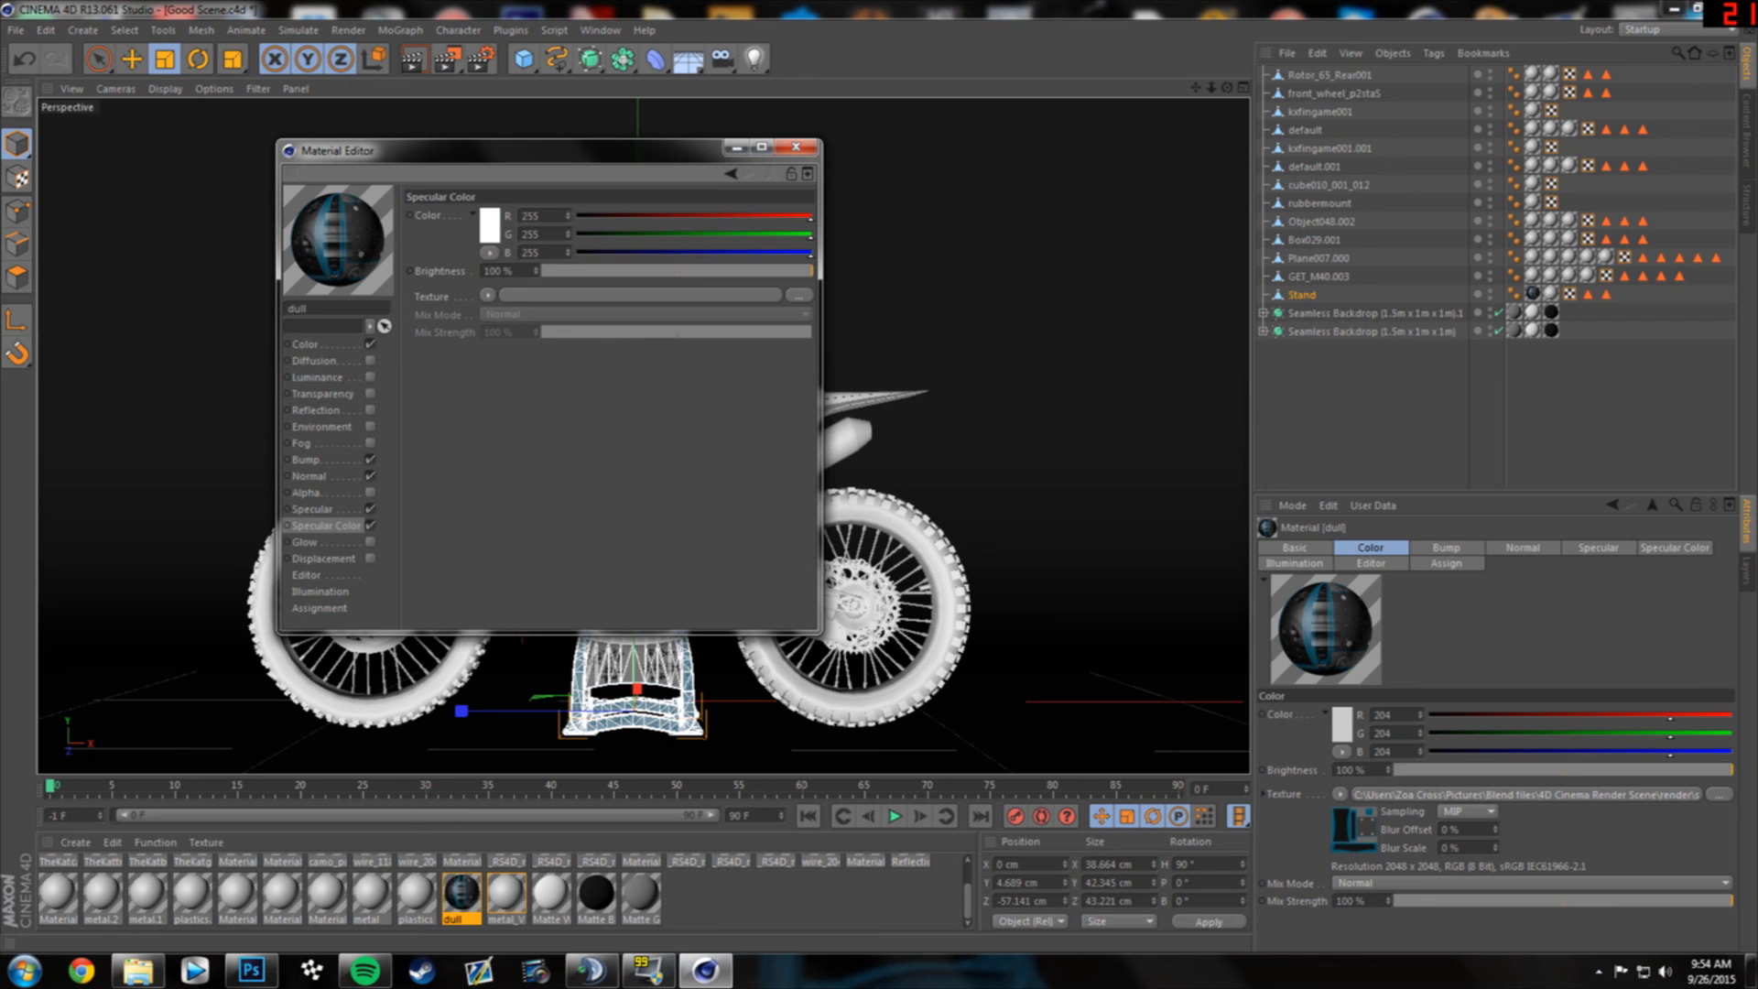
pyautogui.click(799, 295)
pyautogui.click(597, 429)
pyautogui.click(984, 546)
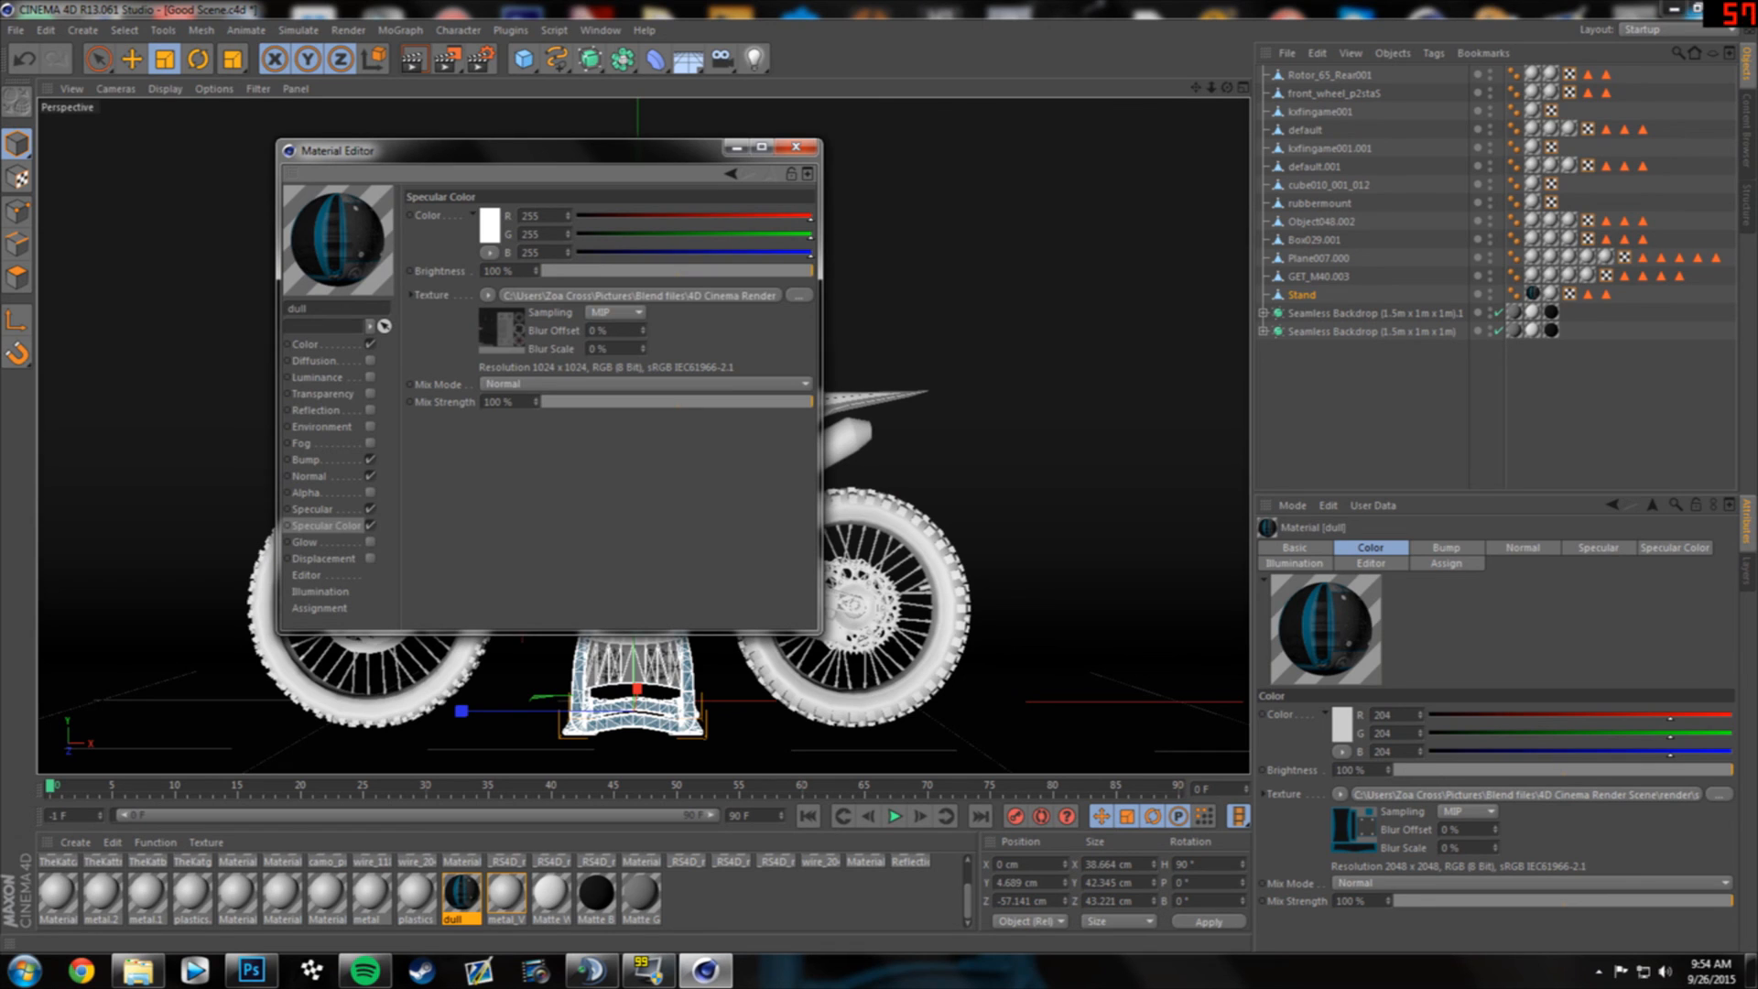
# - Enable reflection on the dull material with 26% brightness and close the material
pyautogui.click(317, 410)
pyautogui.click(370, 410)
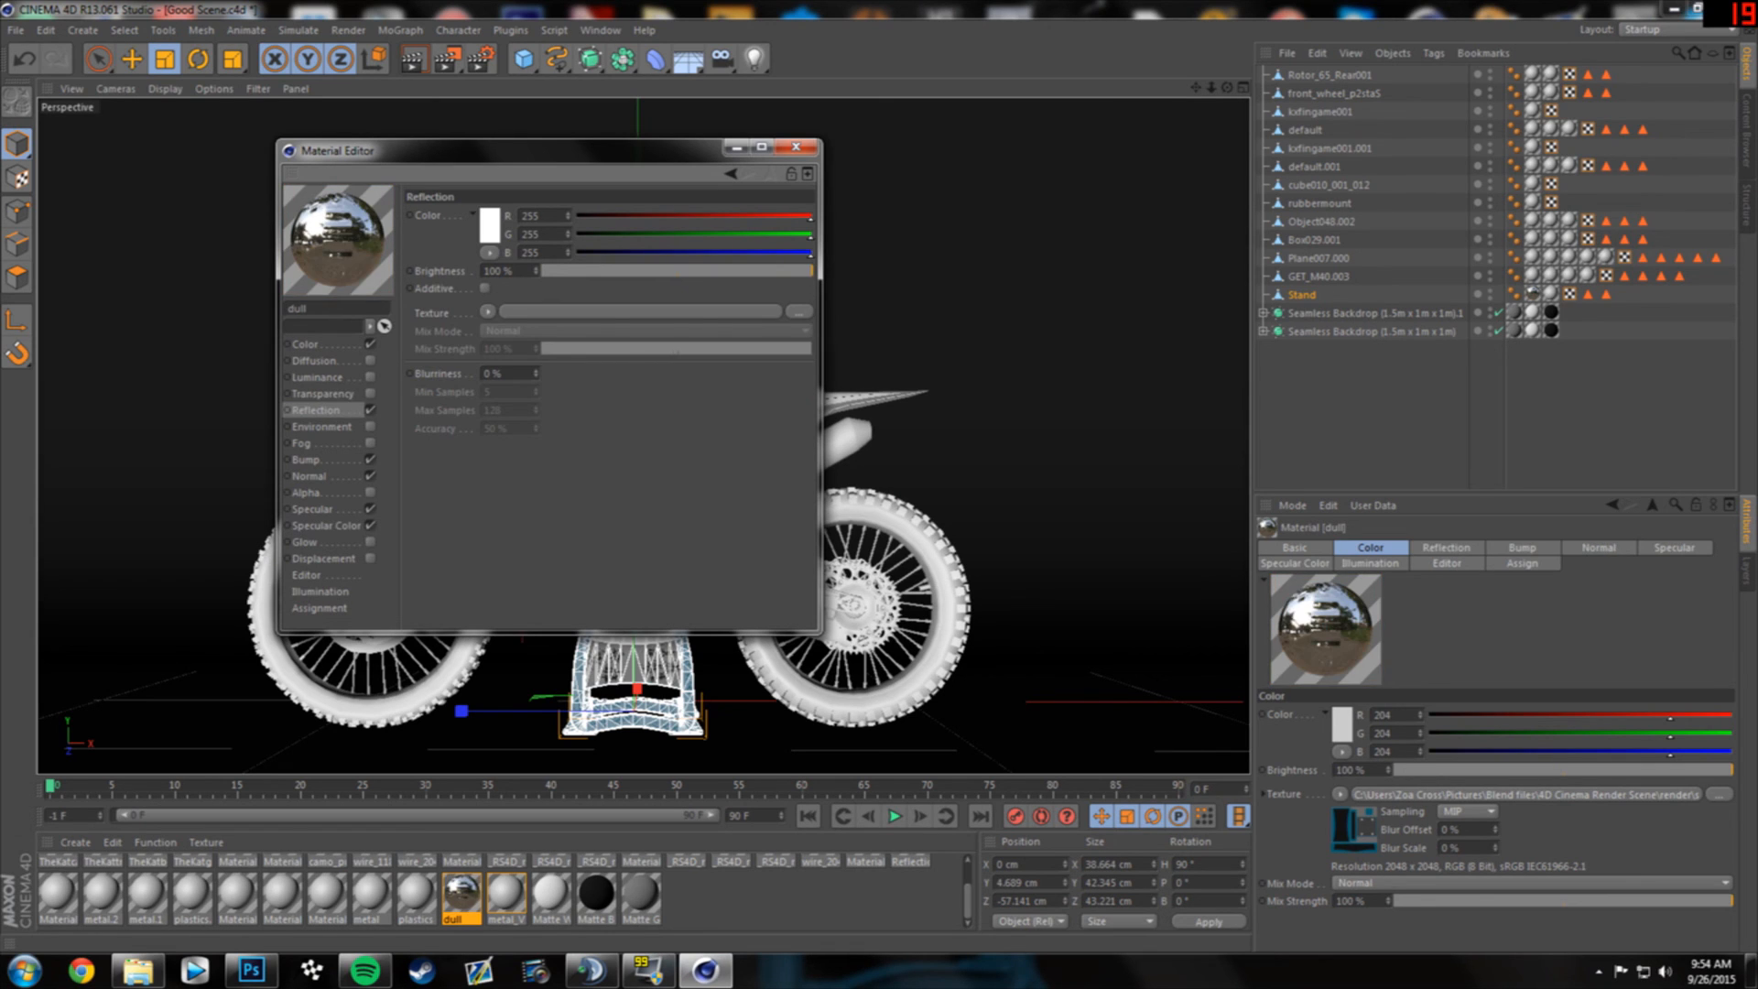
pyautogui.moveTo(810, 270); pyautogui.dragTo(613, 270)
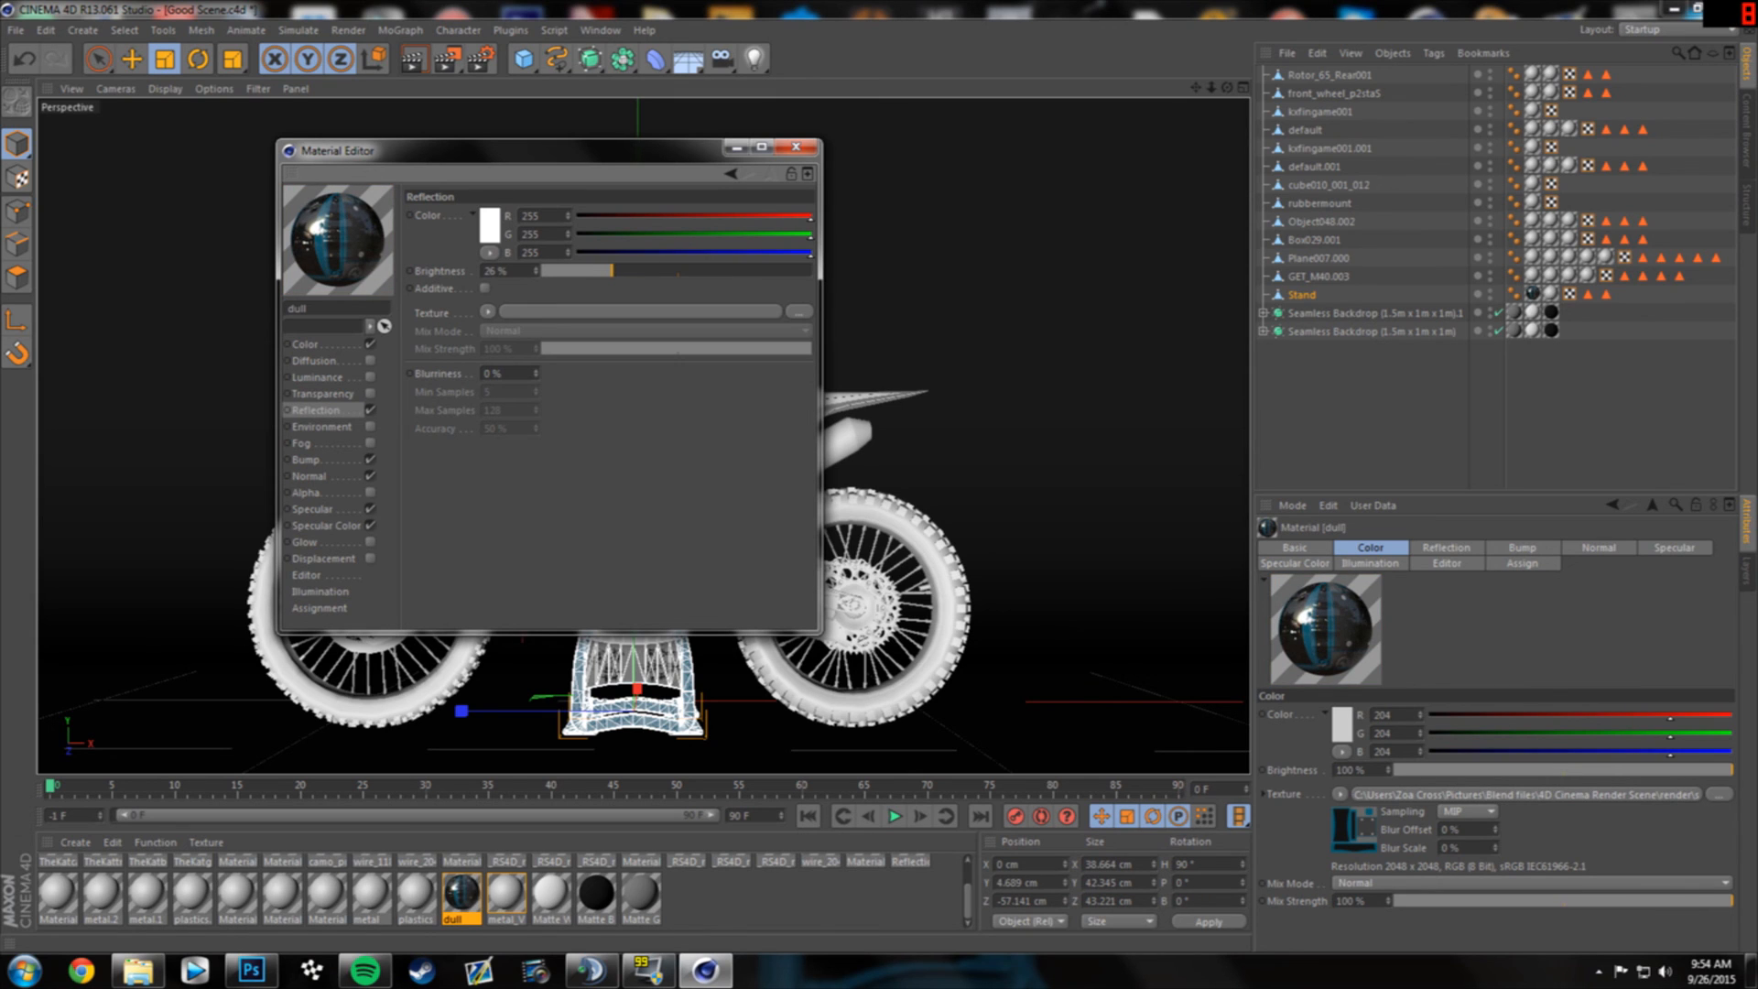
pyautogui.click(796, 146)
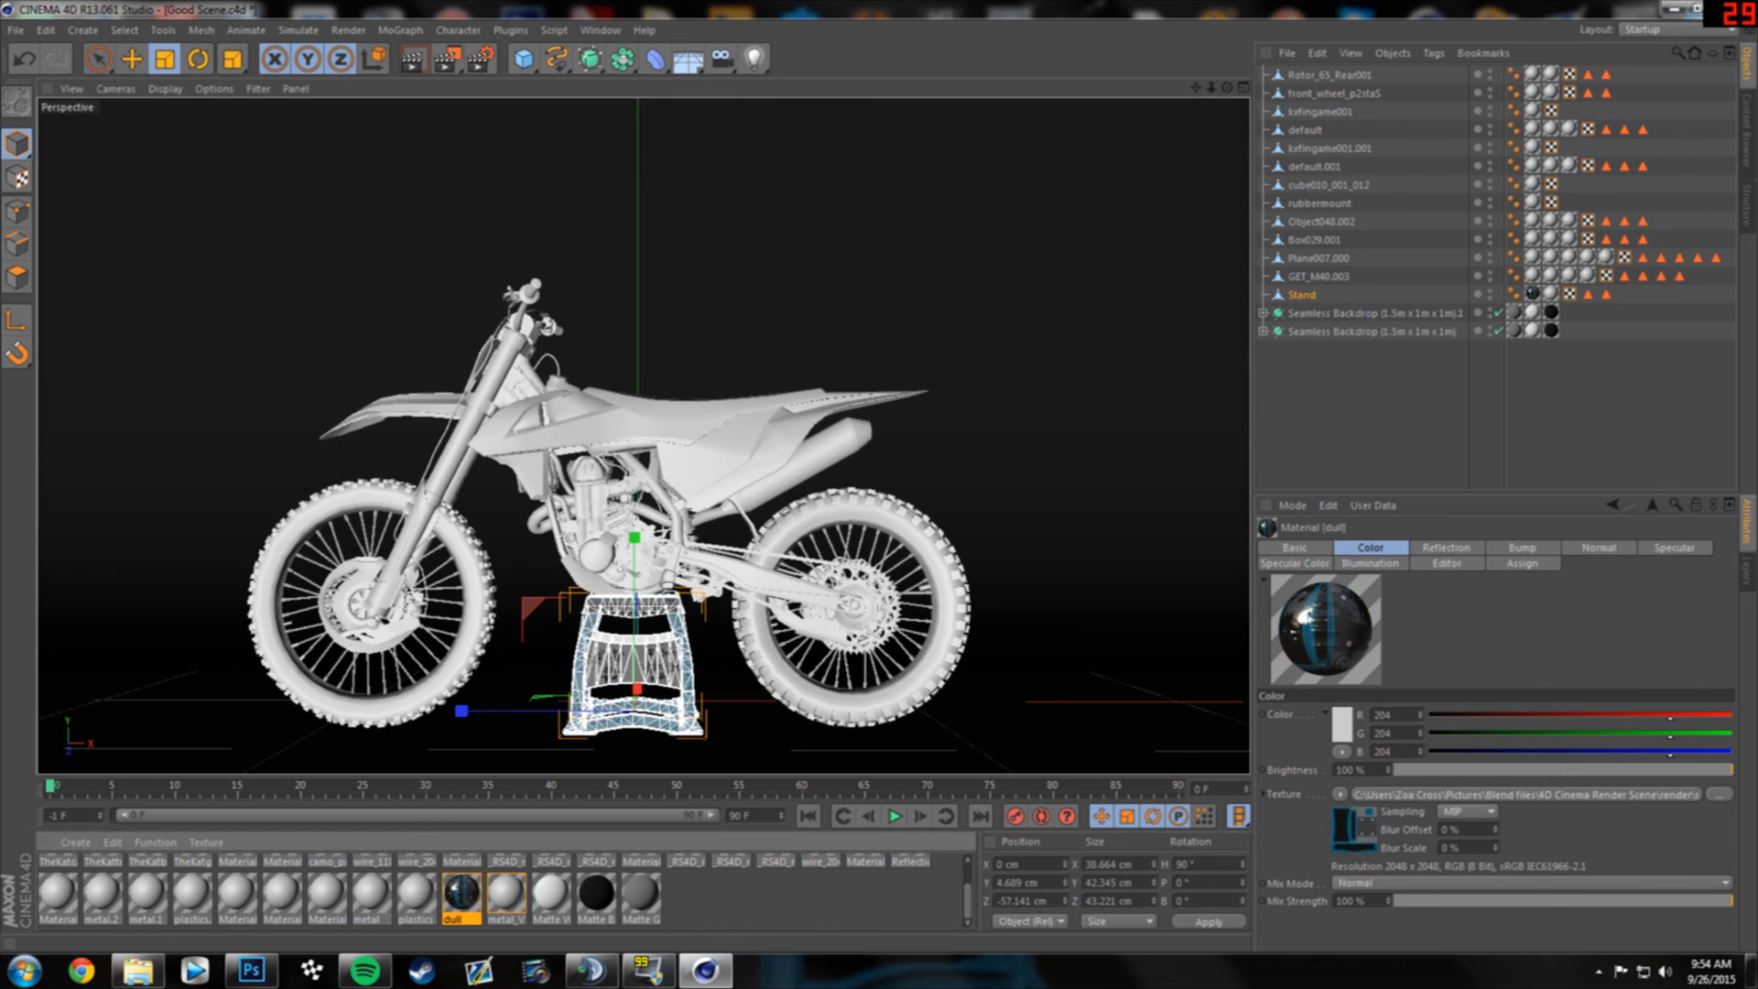
# - Inspect the stand's metal_VERY_SHINY material and deselect the stand
pyautogui.doubleClick(506, 892)
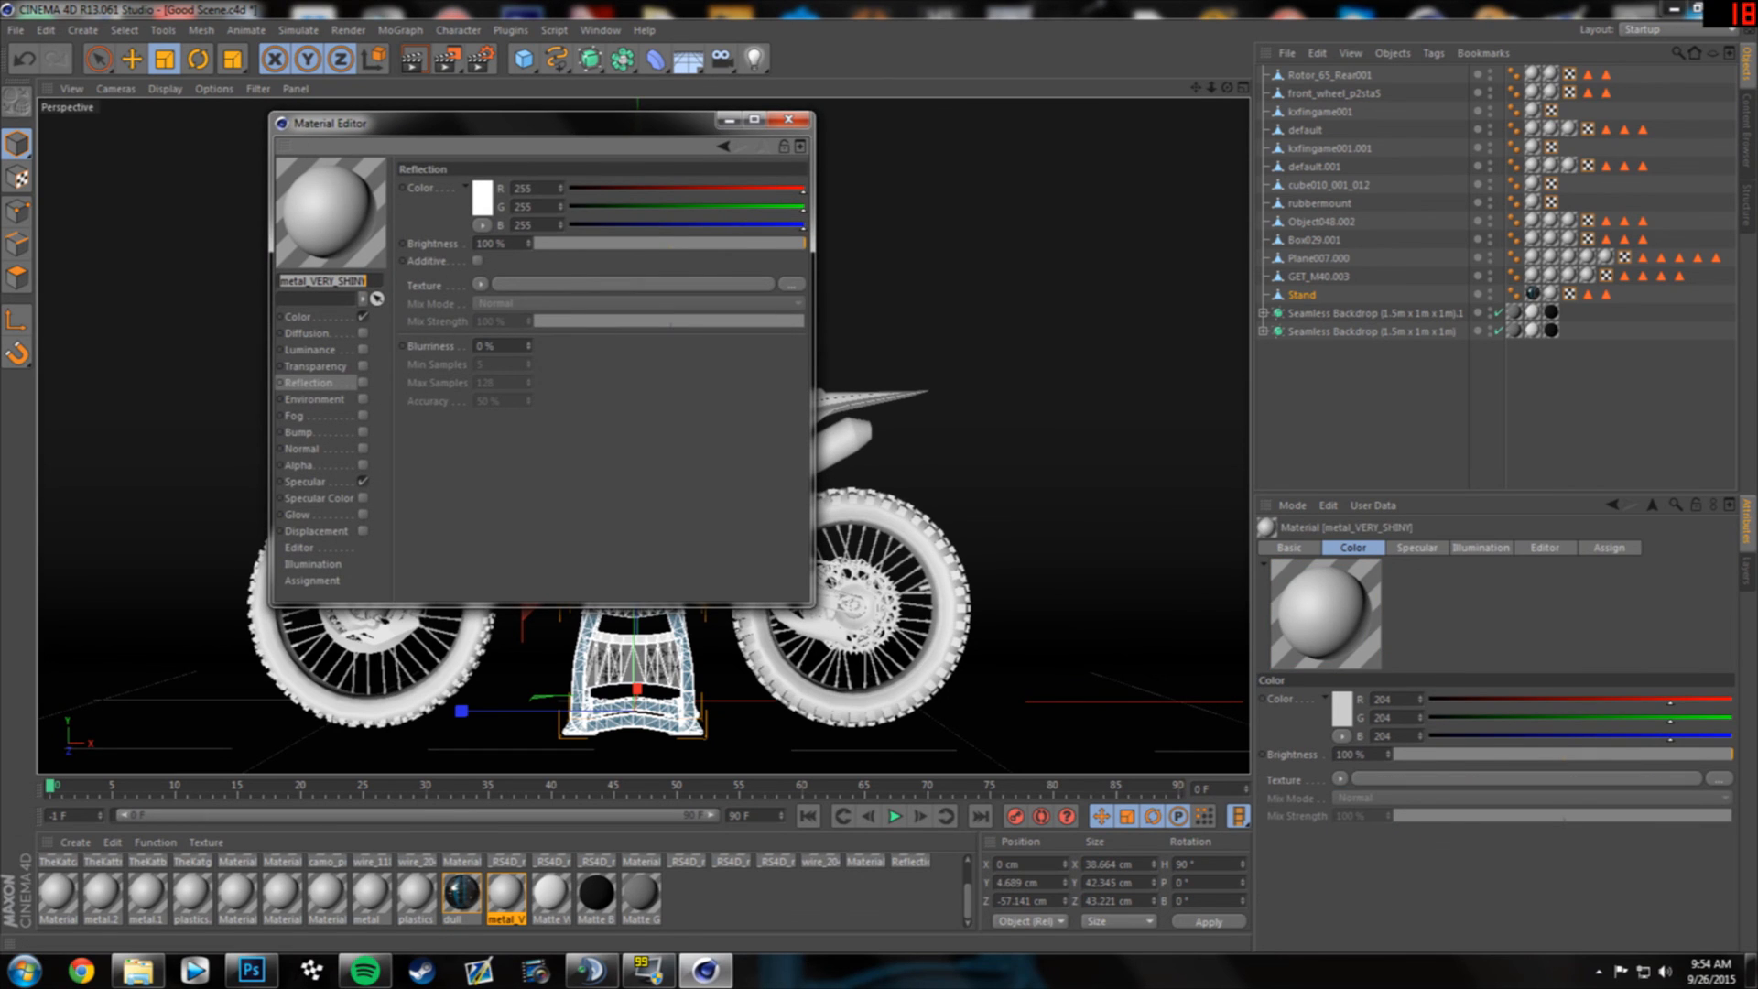
pyautogui.click(1364, 409)
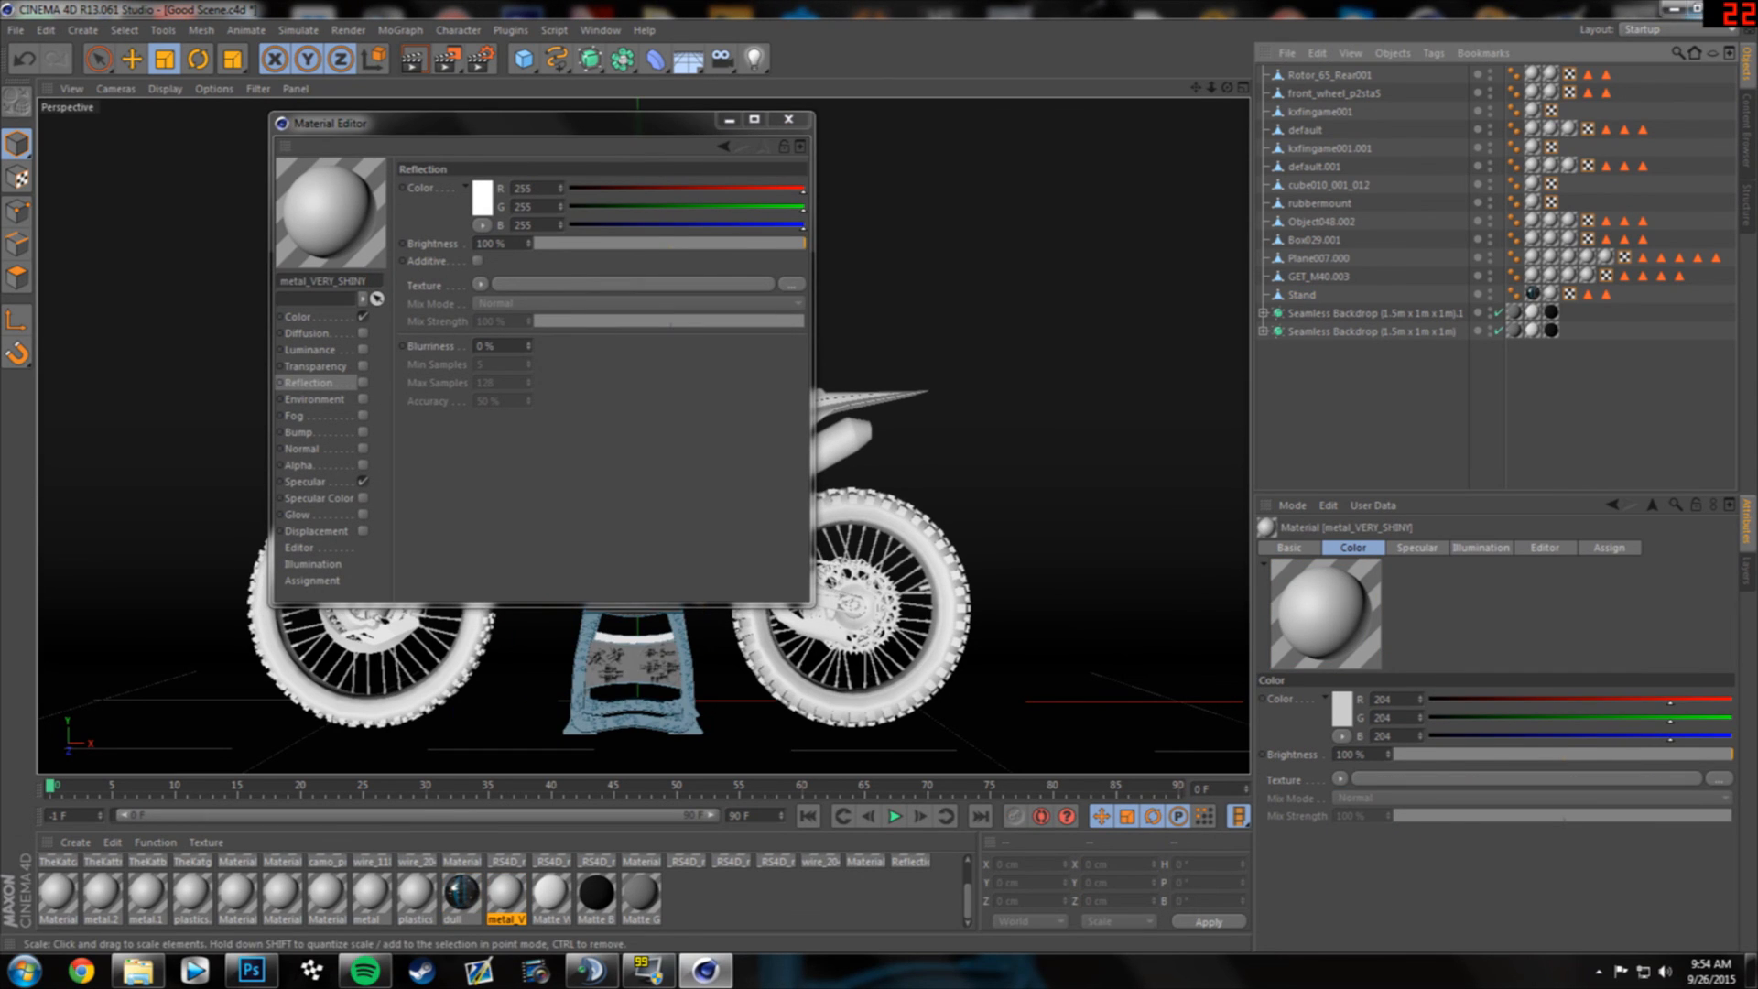
pyautogui.click(788, 120)
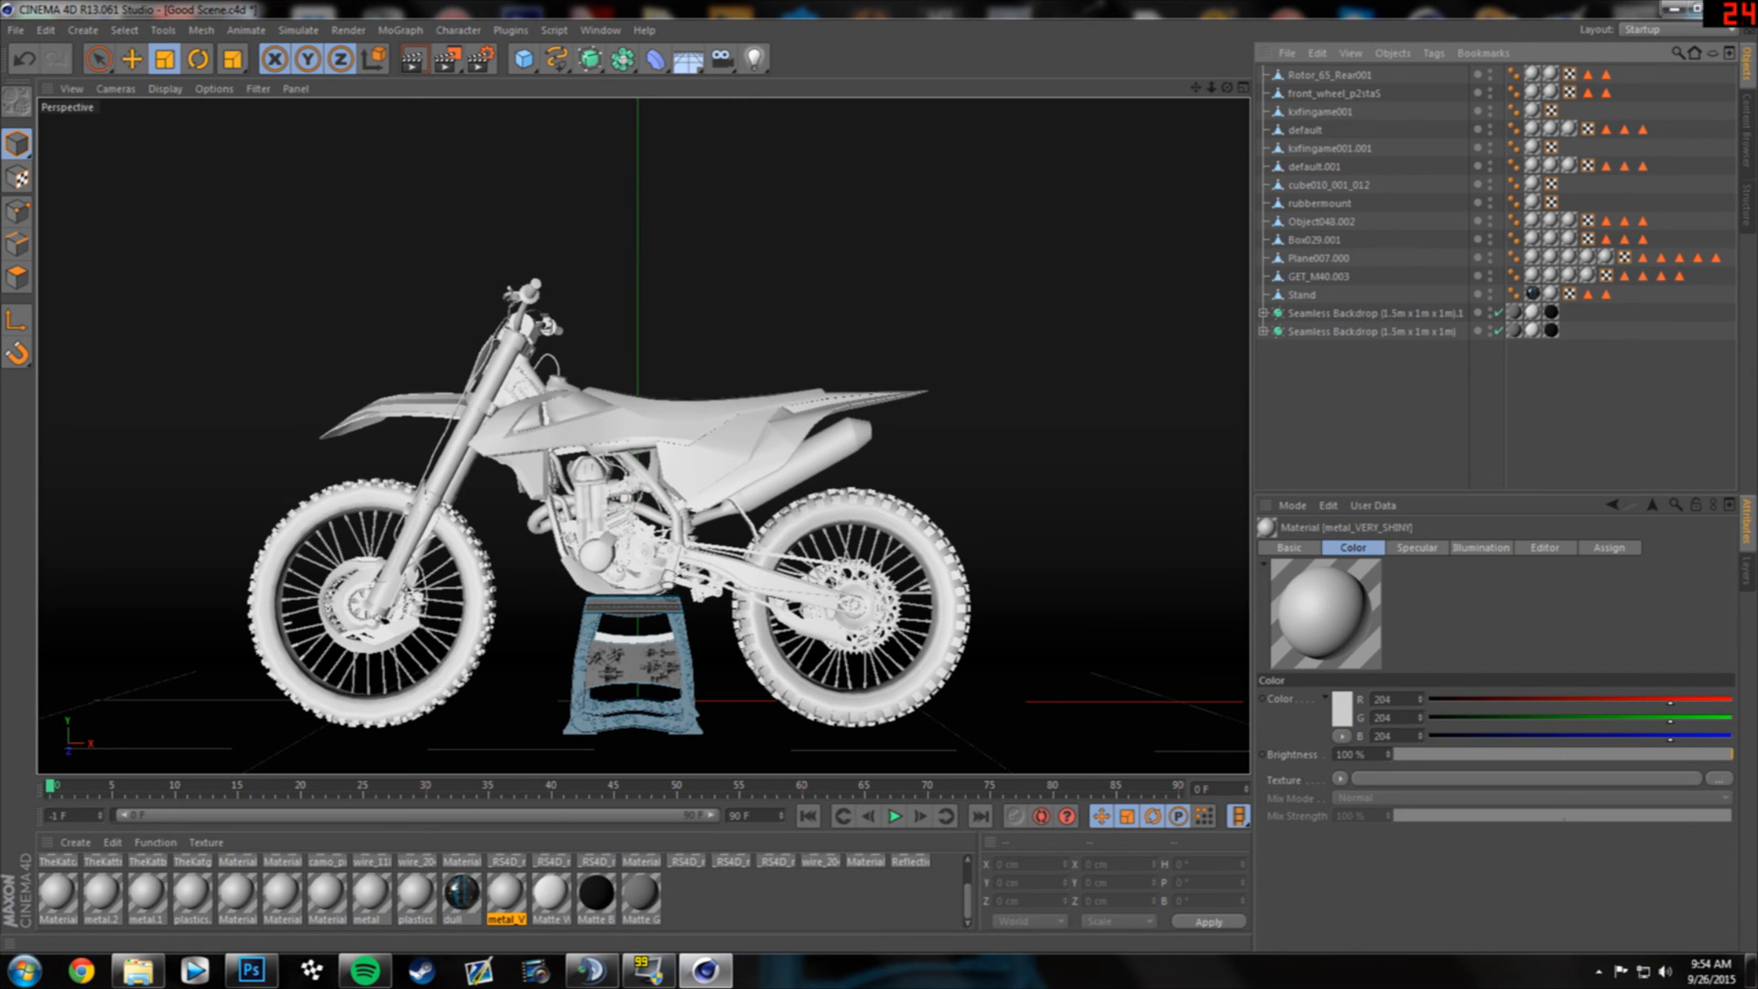
# - Reopen the dull material and reload the norm image as its bump texture
pyautogui.doubleClick(462, 893)
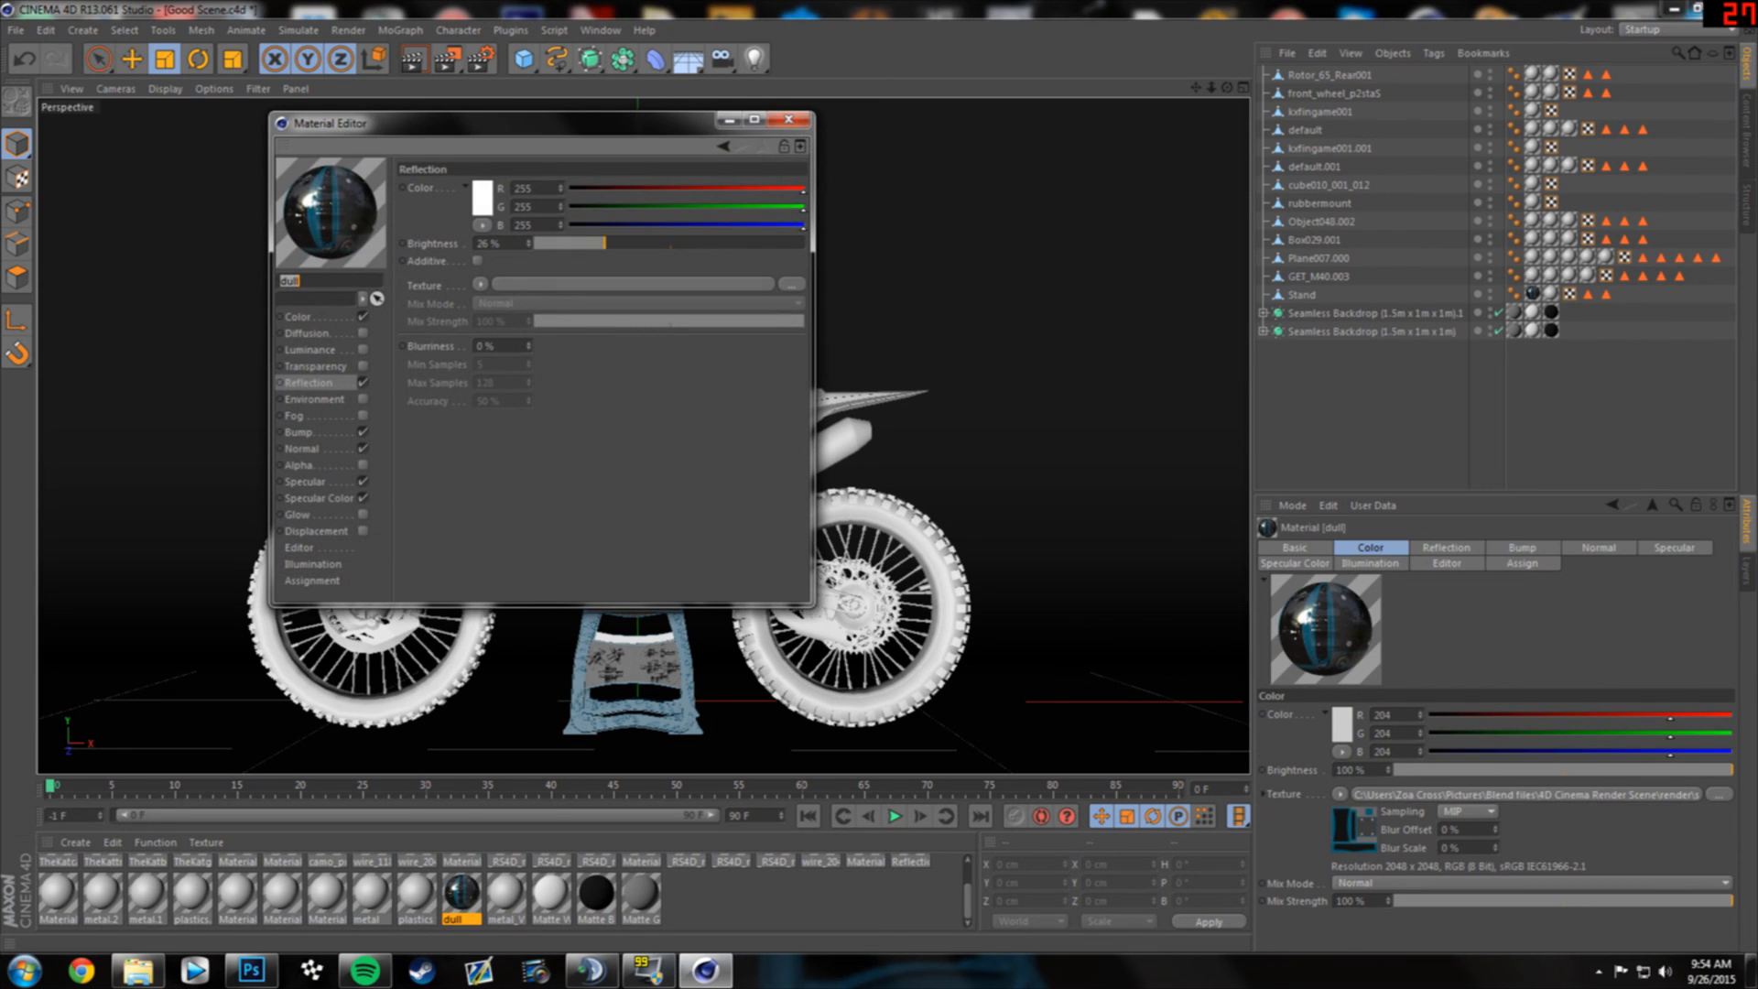
pyautogui.click(300, 432)
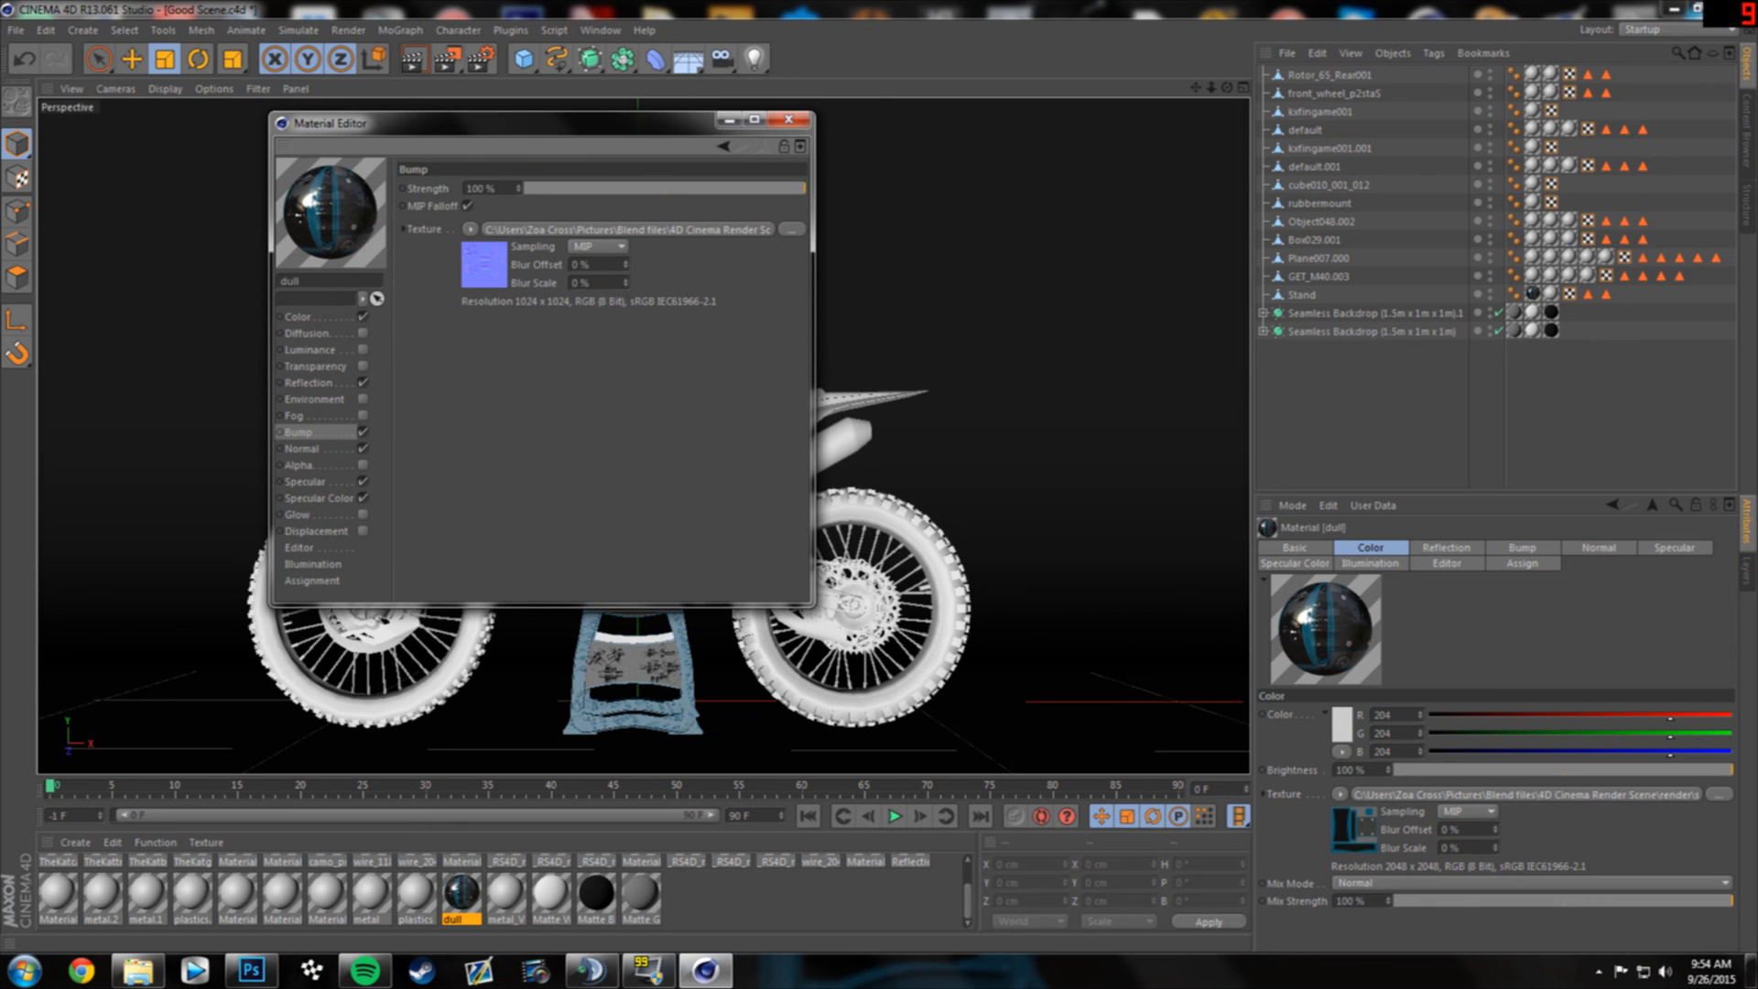
pyautogui.click(792, 229)
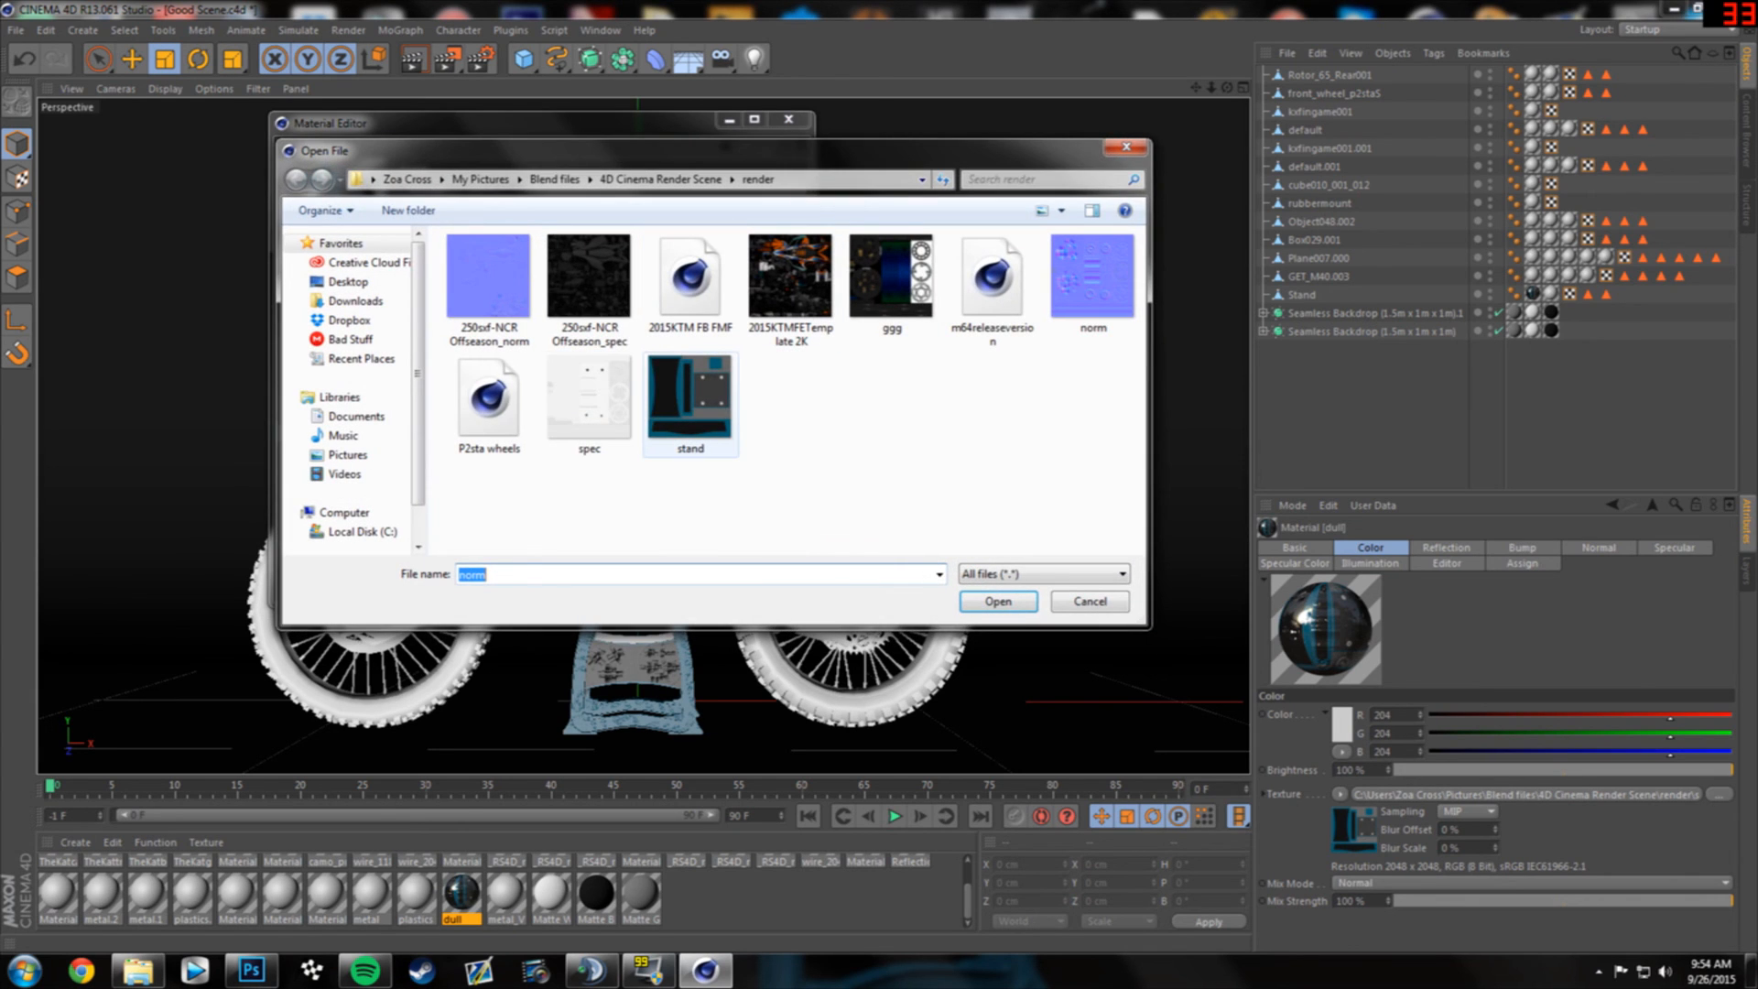
pyautogui.press('Return')
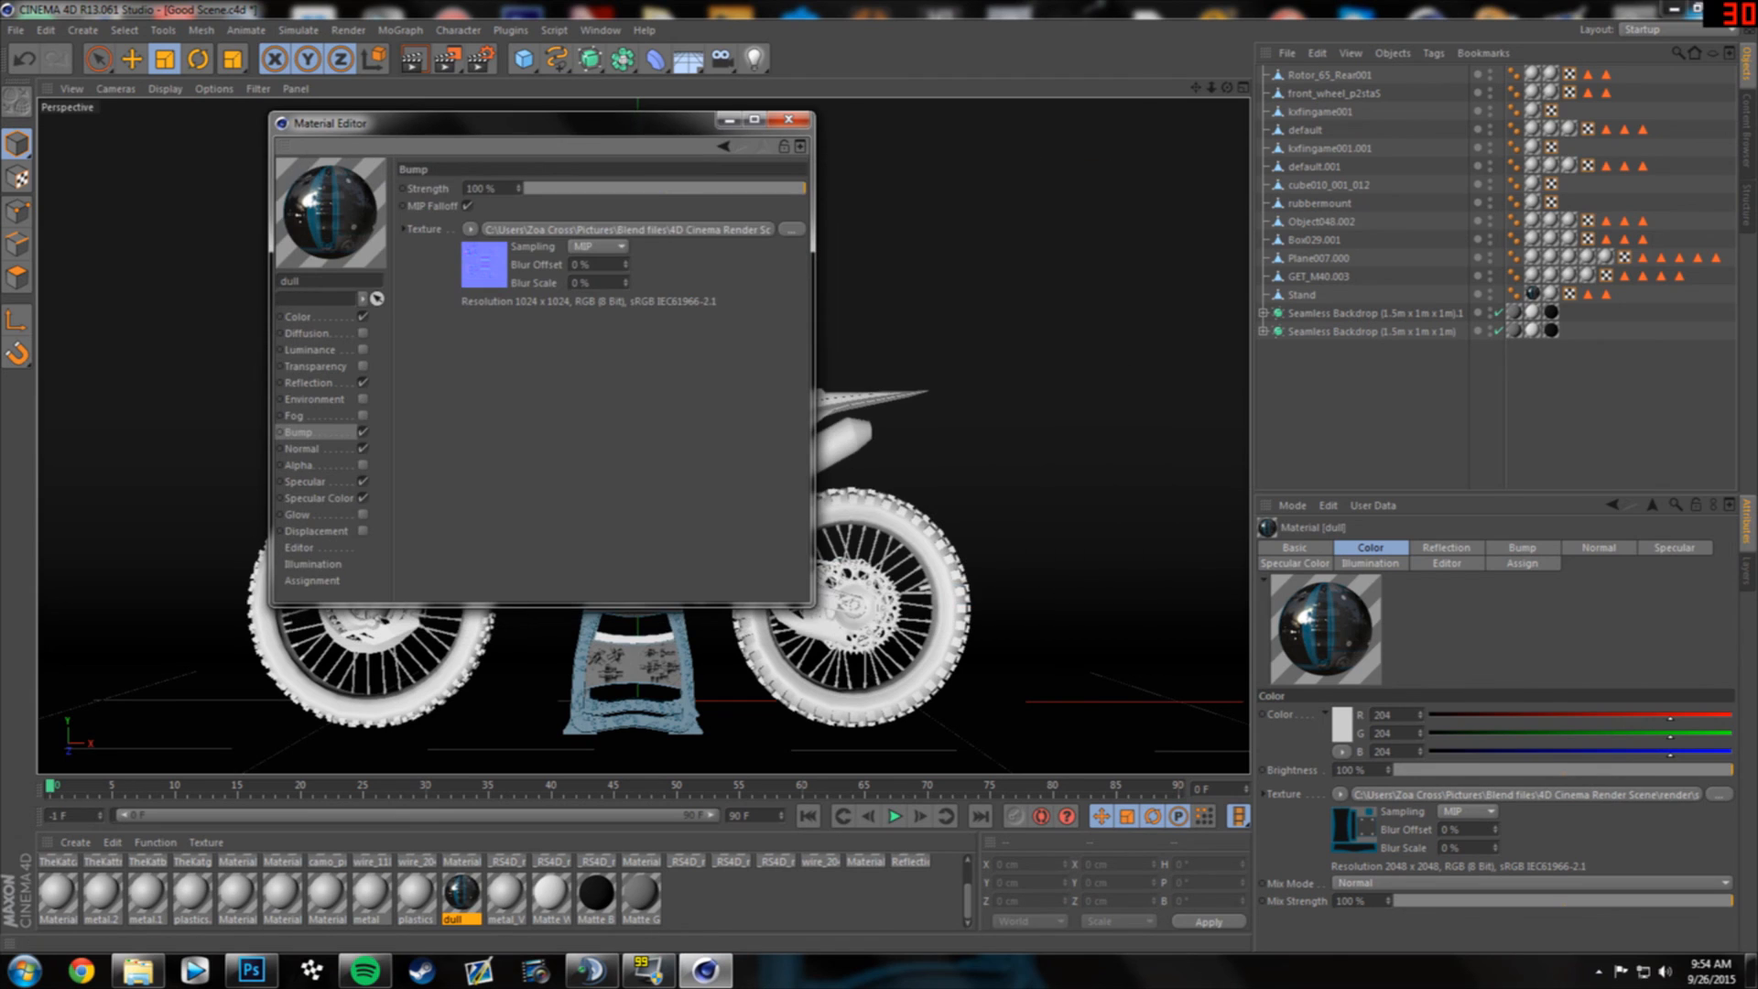
# - Disable bump, normal and specular colour on the dull material, keep specular enabled, and close the material
pyautogui.click(363, 432)
pyautogui.click(363, 448)
pyautogui.click(363, 482)
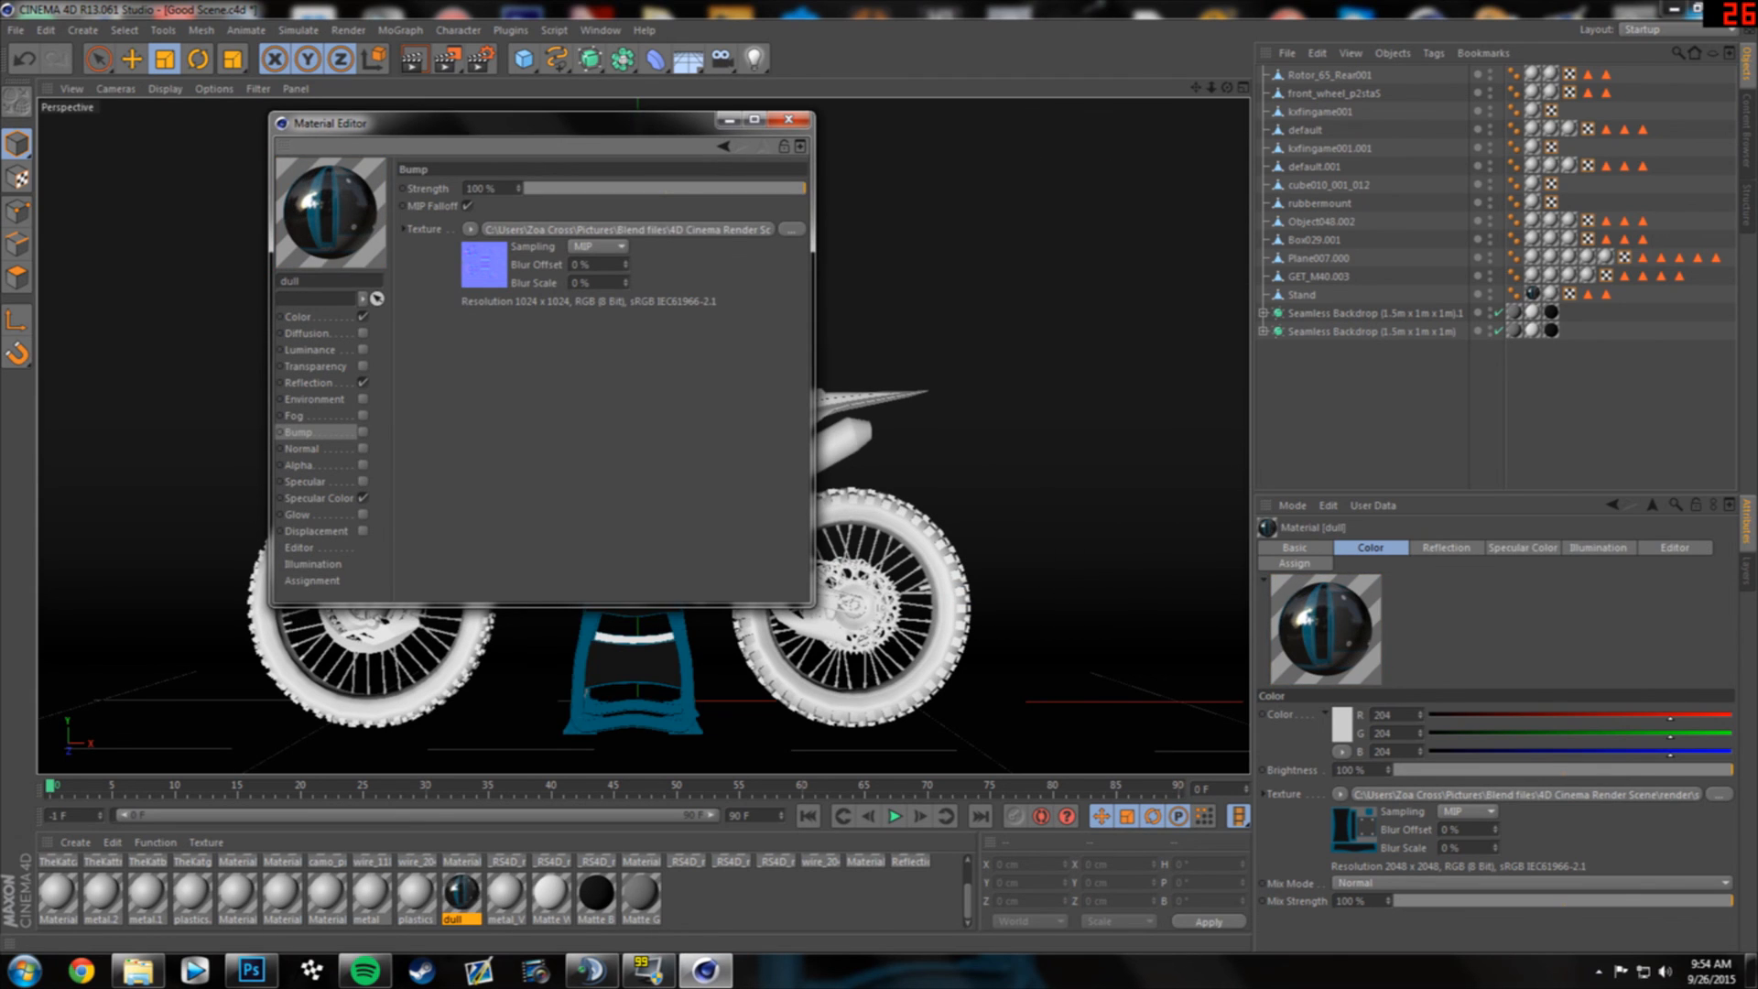
pyautogui.click(364, 498)
pyautogui.click(364, 482)
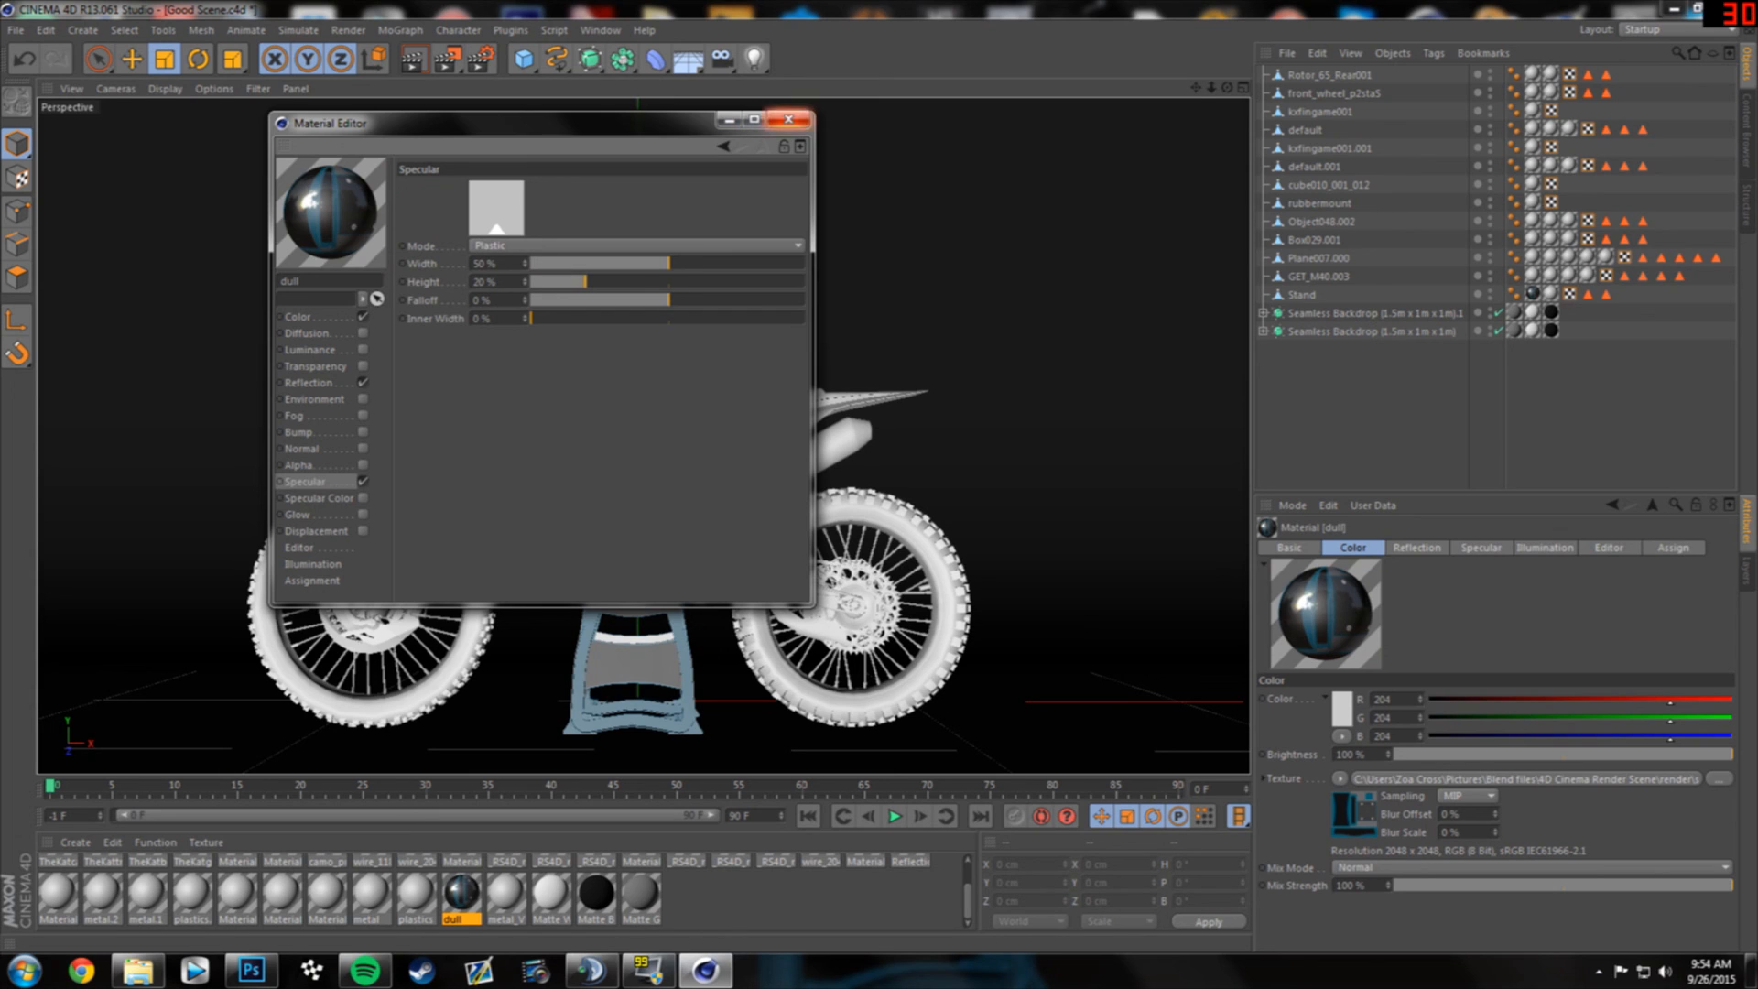
pyautogui.click(787, 120)
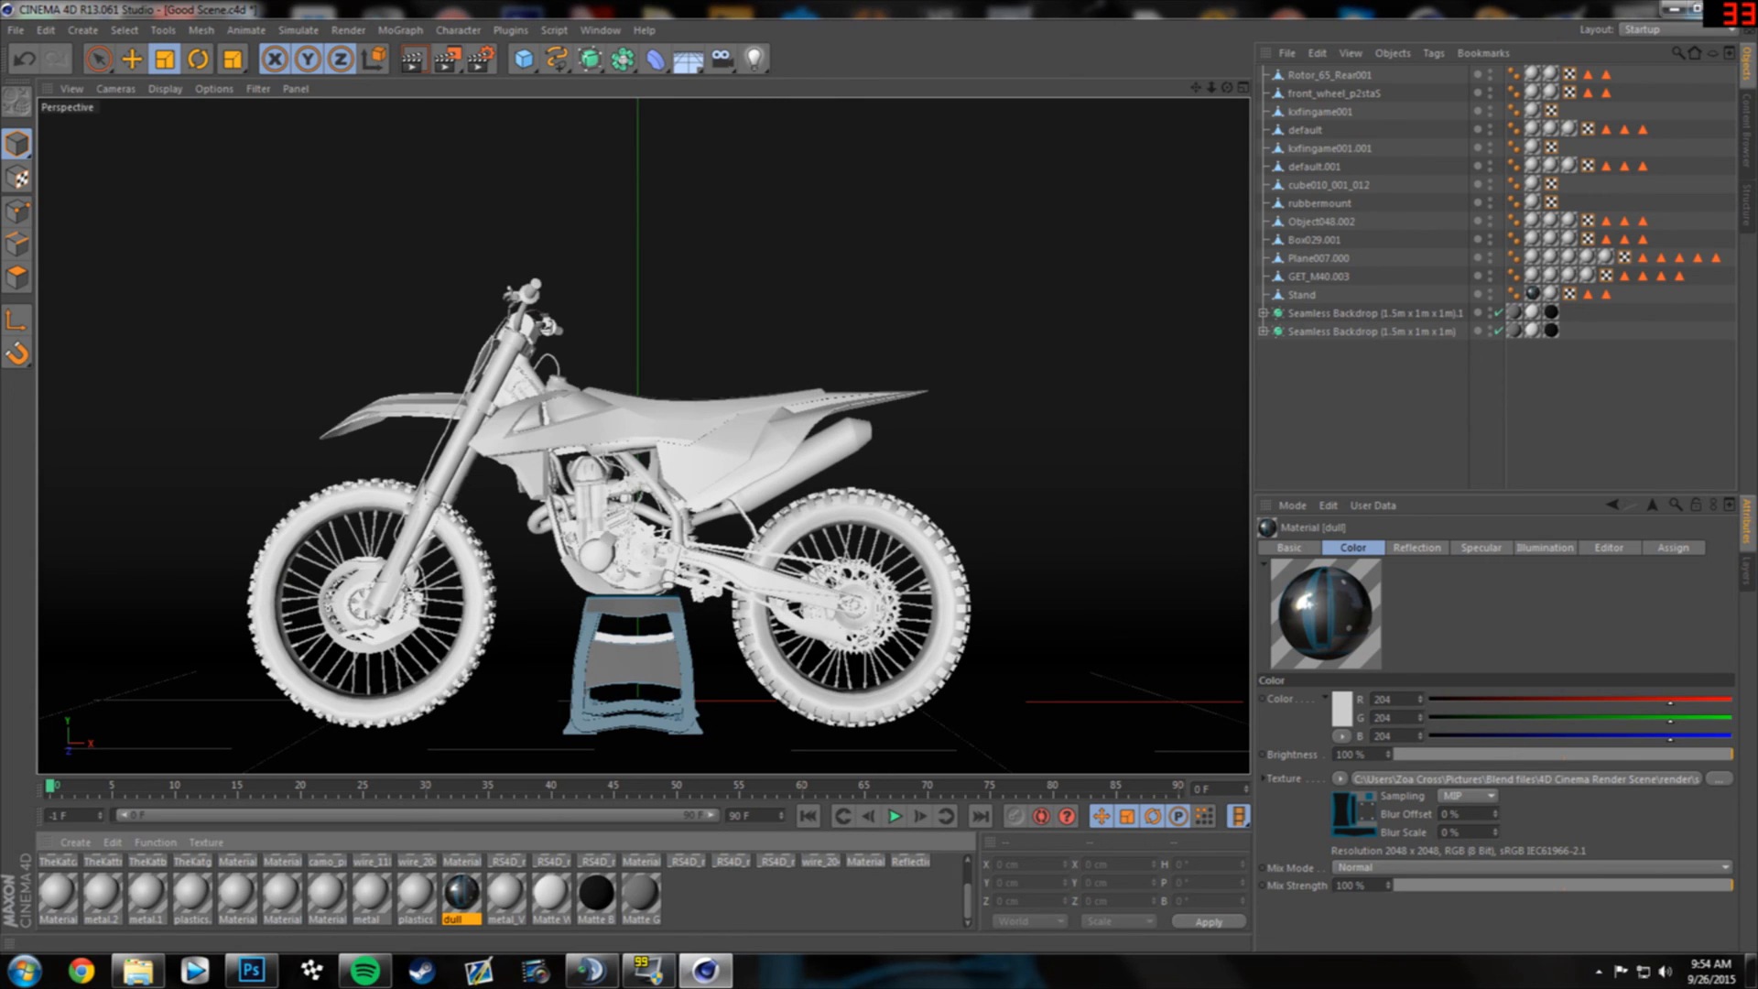
# - Select the bike body and load 2015KTMFETemplate 2K as the metal material's color texture without copying it to the project
pyautogui.click(703, 448)
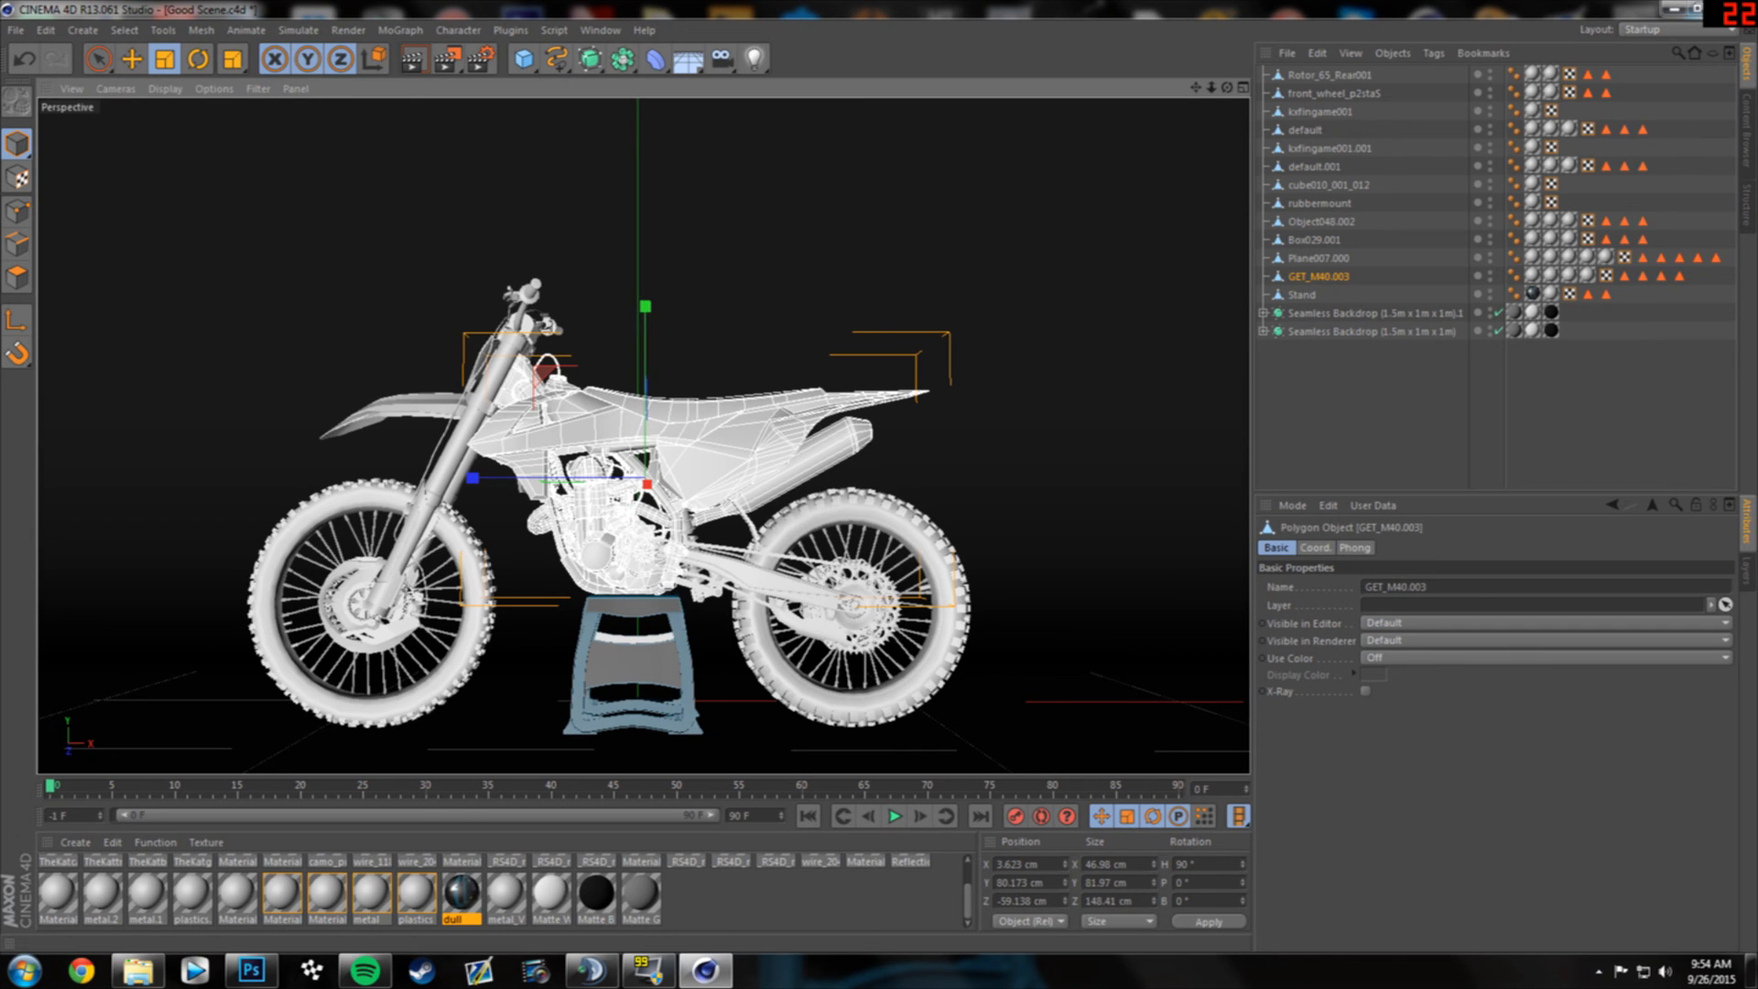
pyautogui.doubleClick(371, 893)
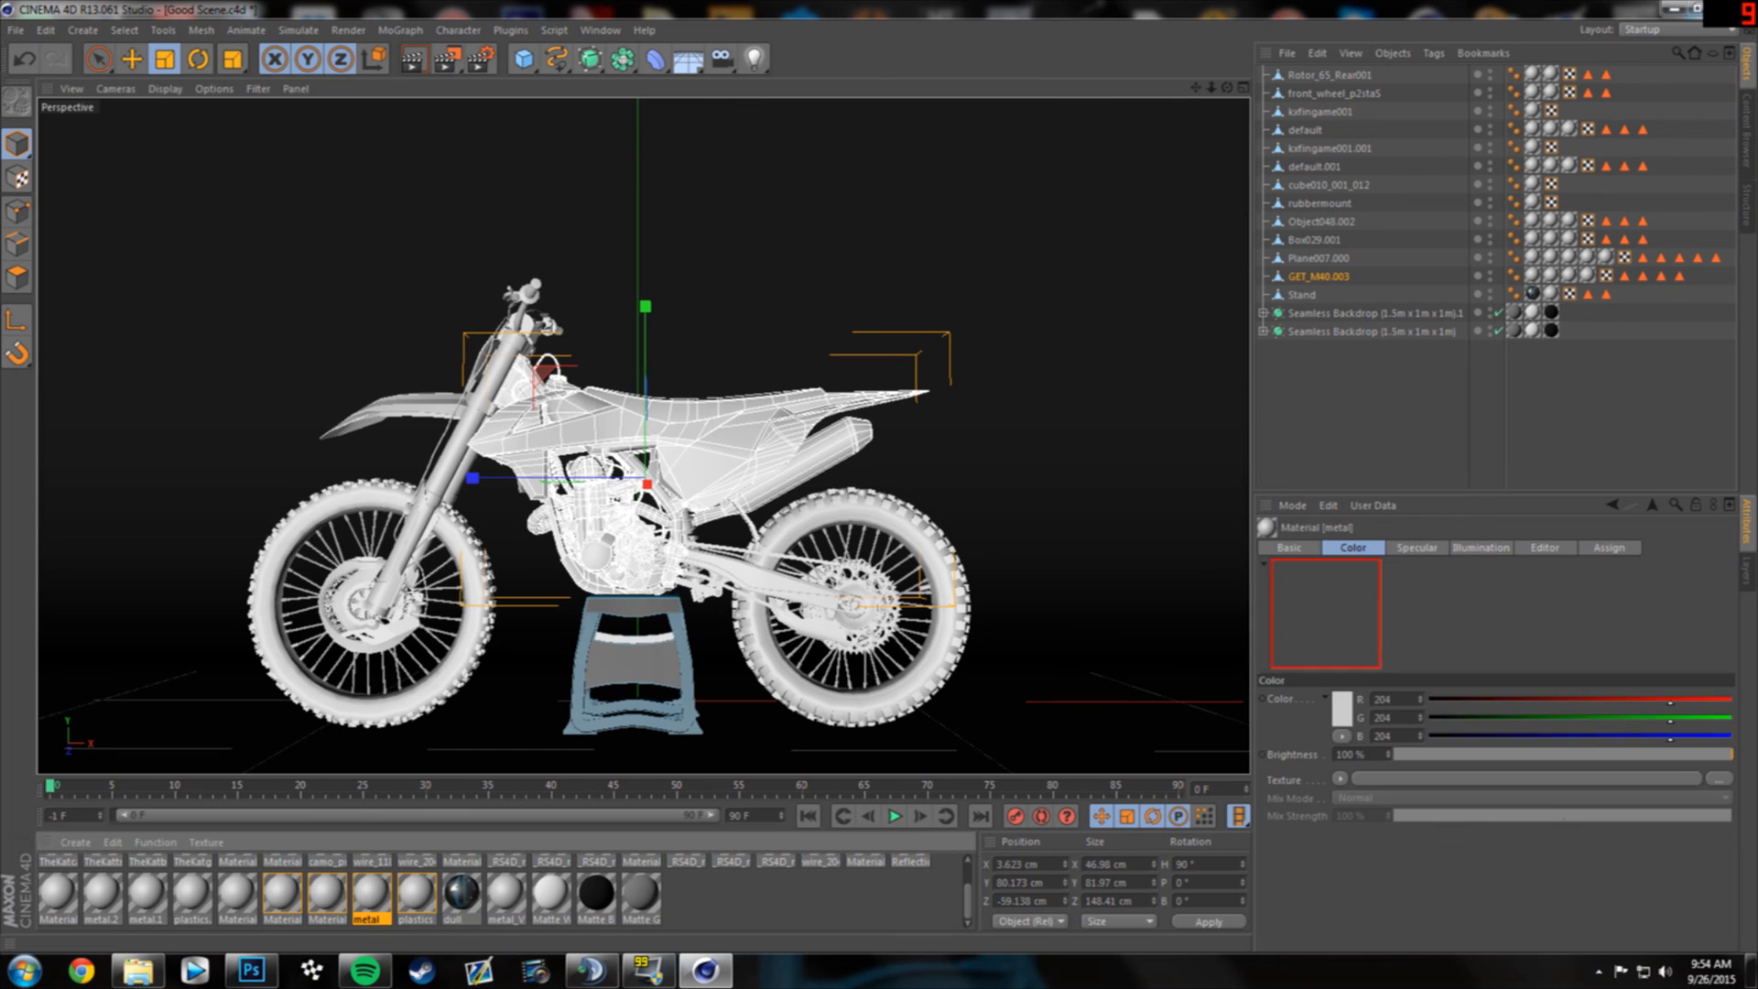
pyautogui.click(299, 317)
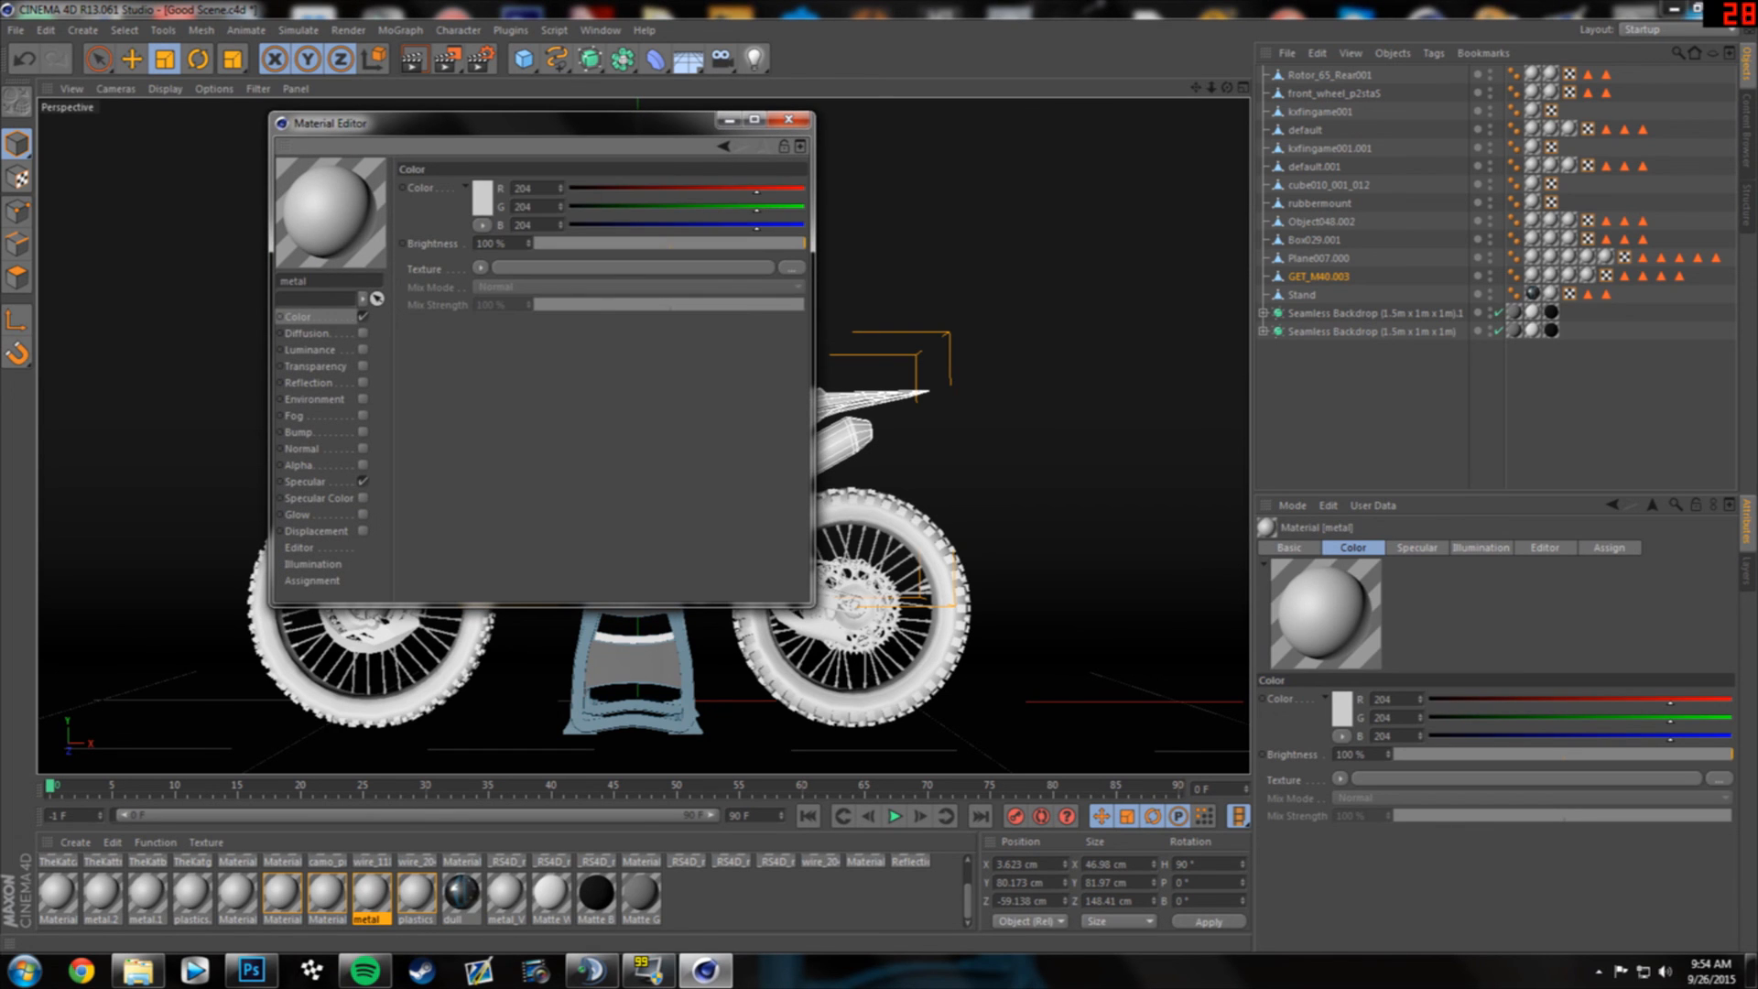
pyautogui.click(791, 268)
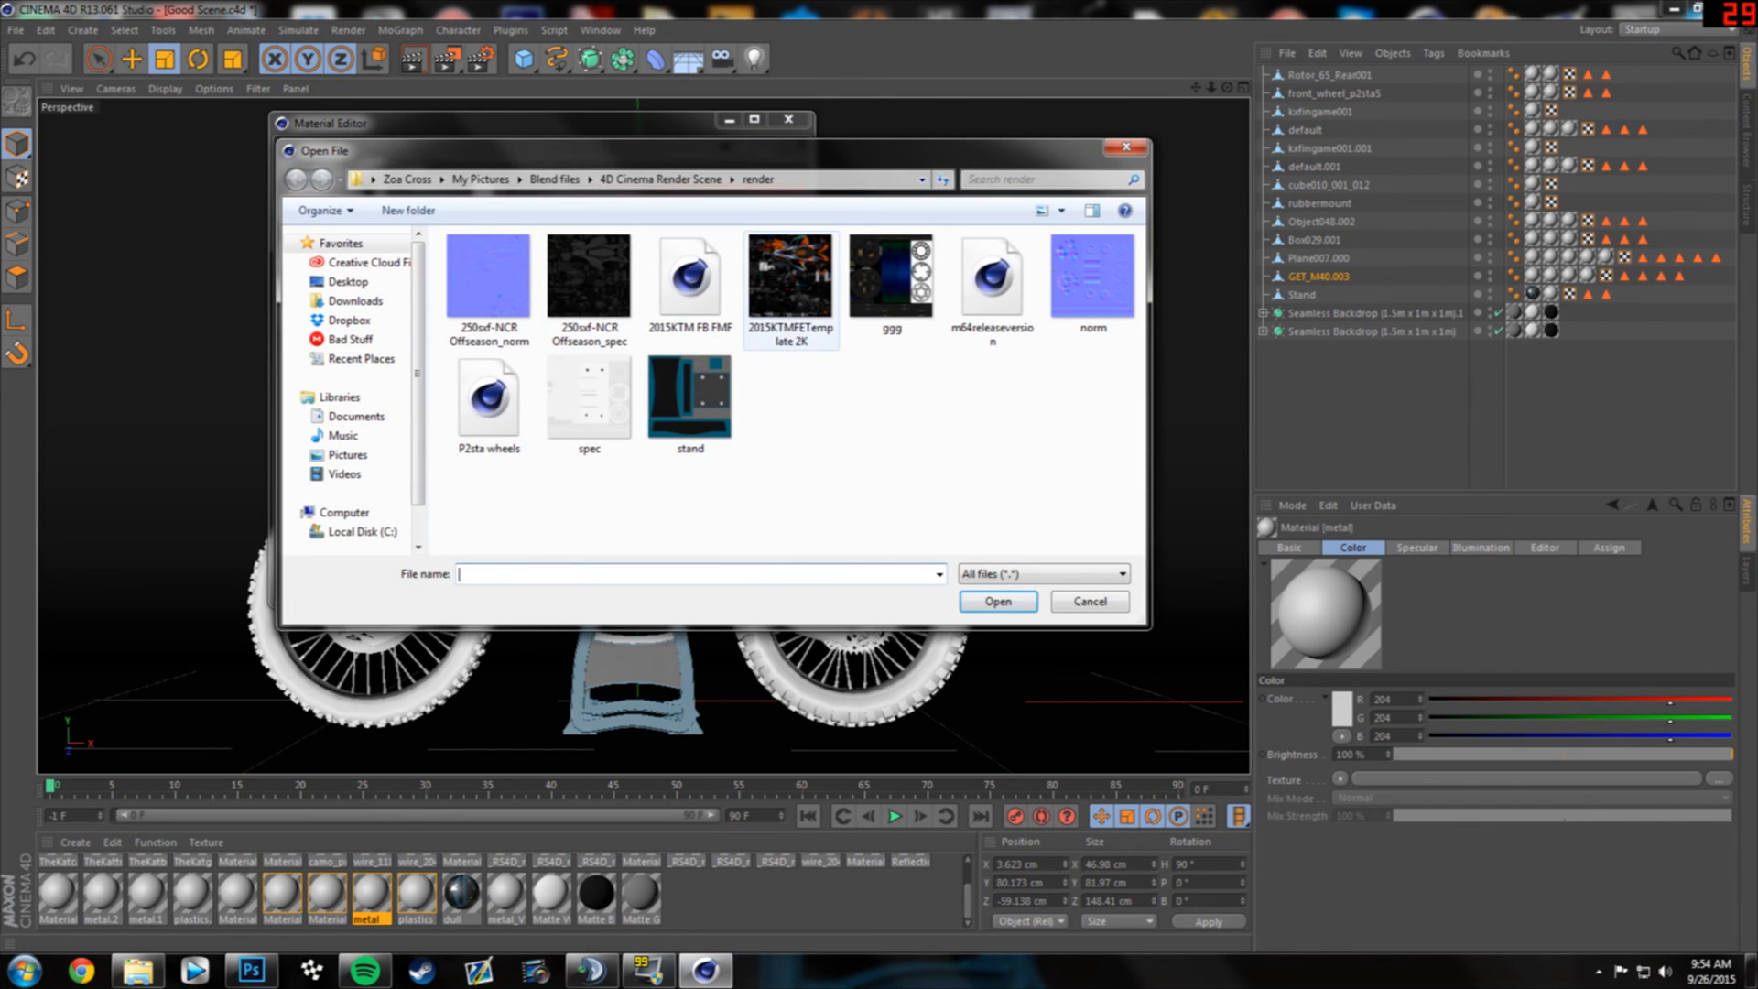
pyautogui.click(791, 289)
pyautogui.click(998, 602)
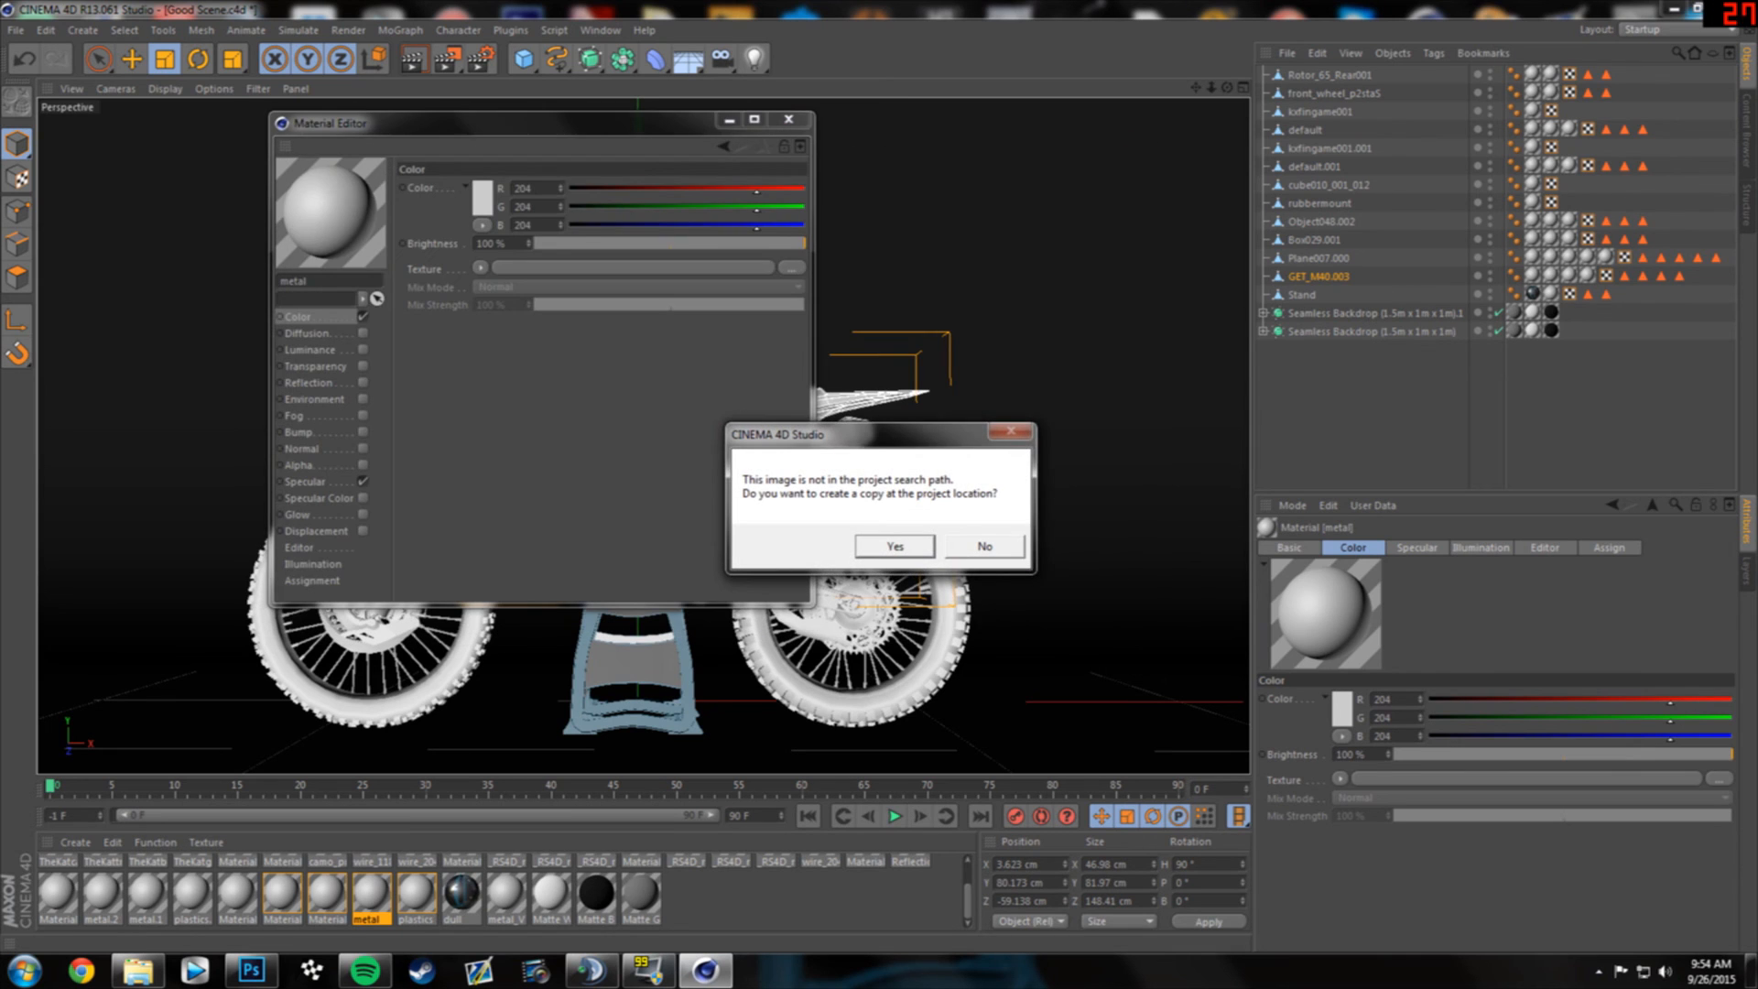
pyautogui.click(984, 545)
pyautogui.moveTo(642, 134); pyautogui.dragTo(1396, 342)
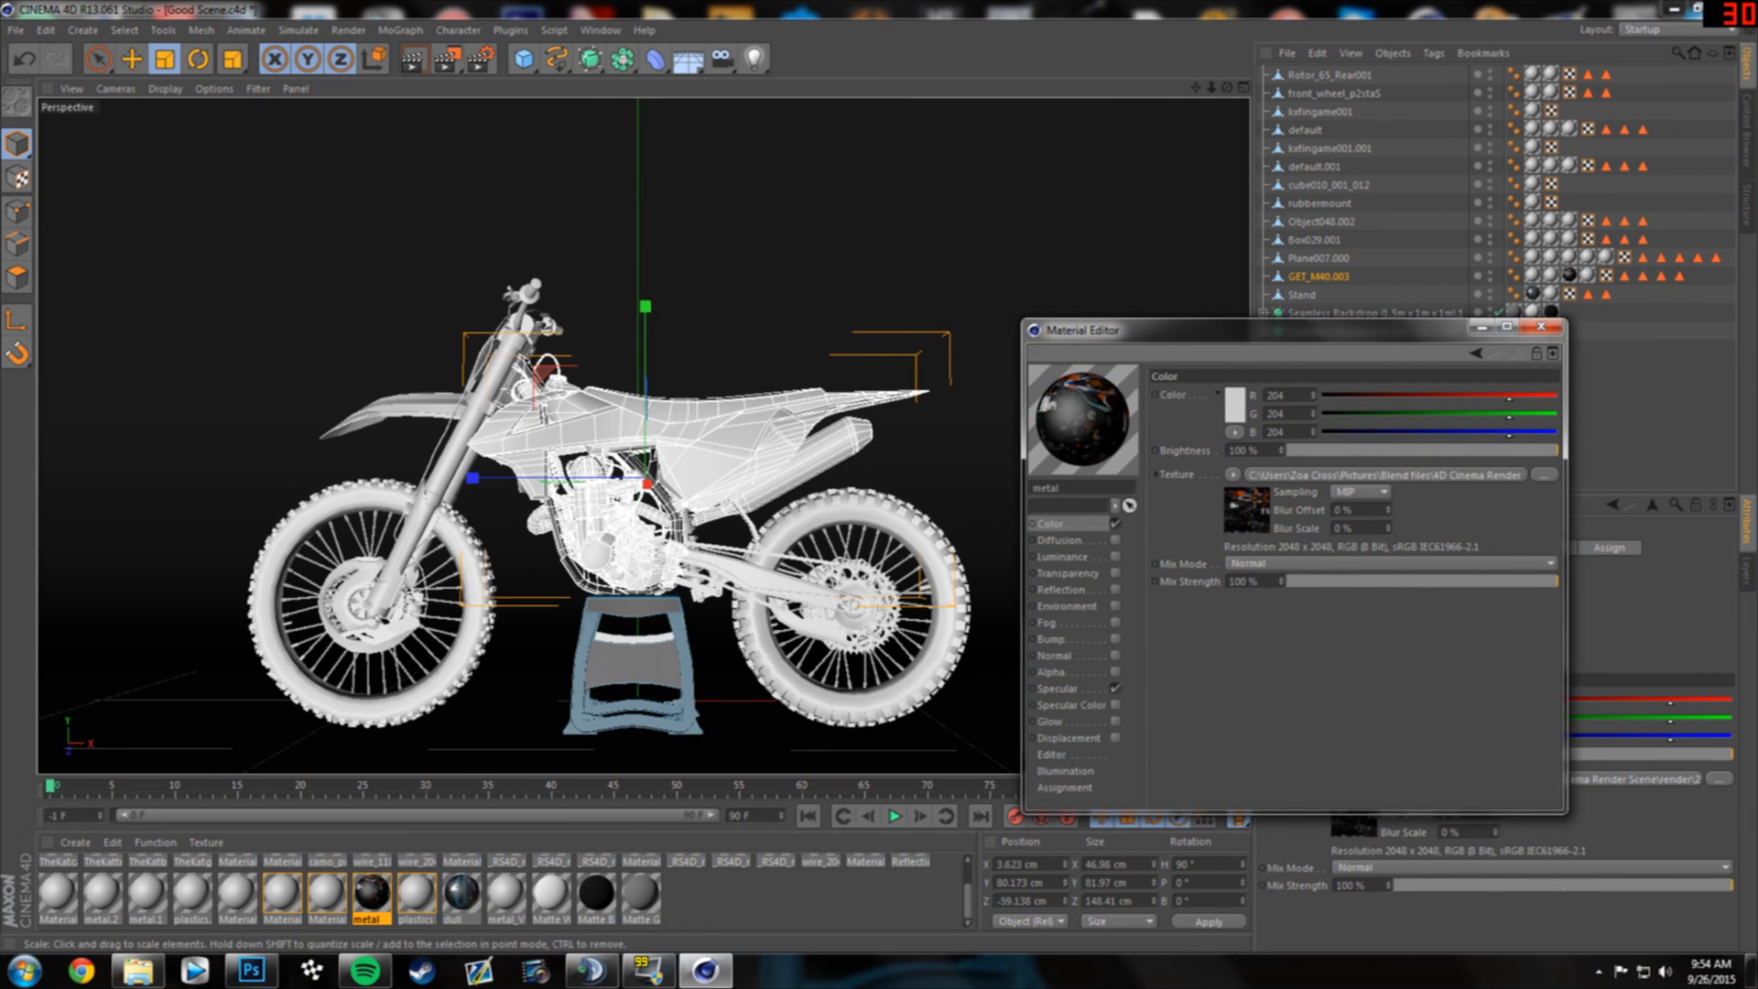
# - Enable reflection on the metal material with 22% brightness and close the material
pyautogui.click(1062, 557)
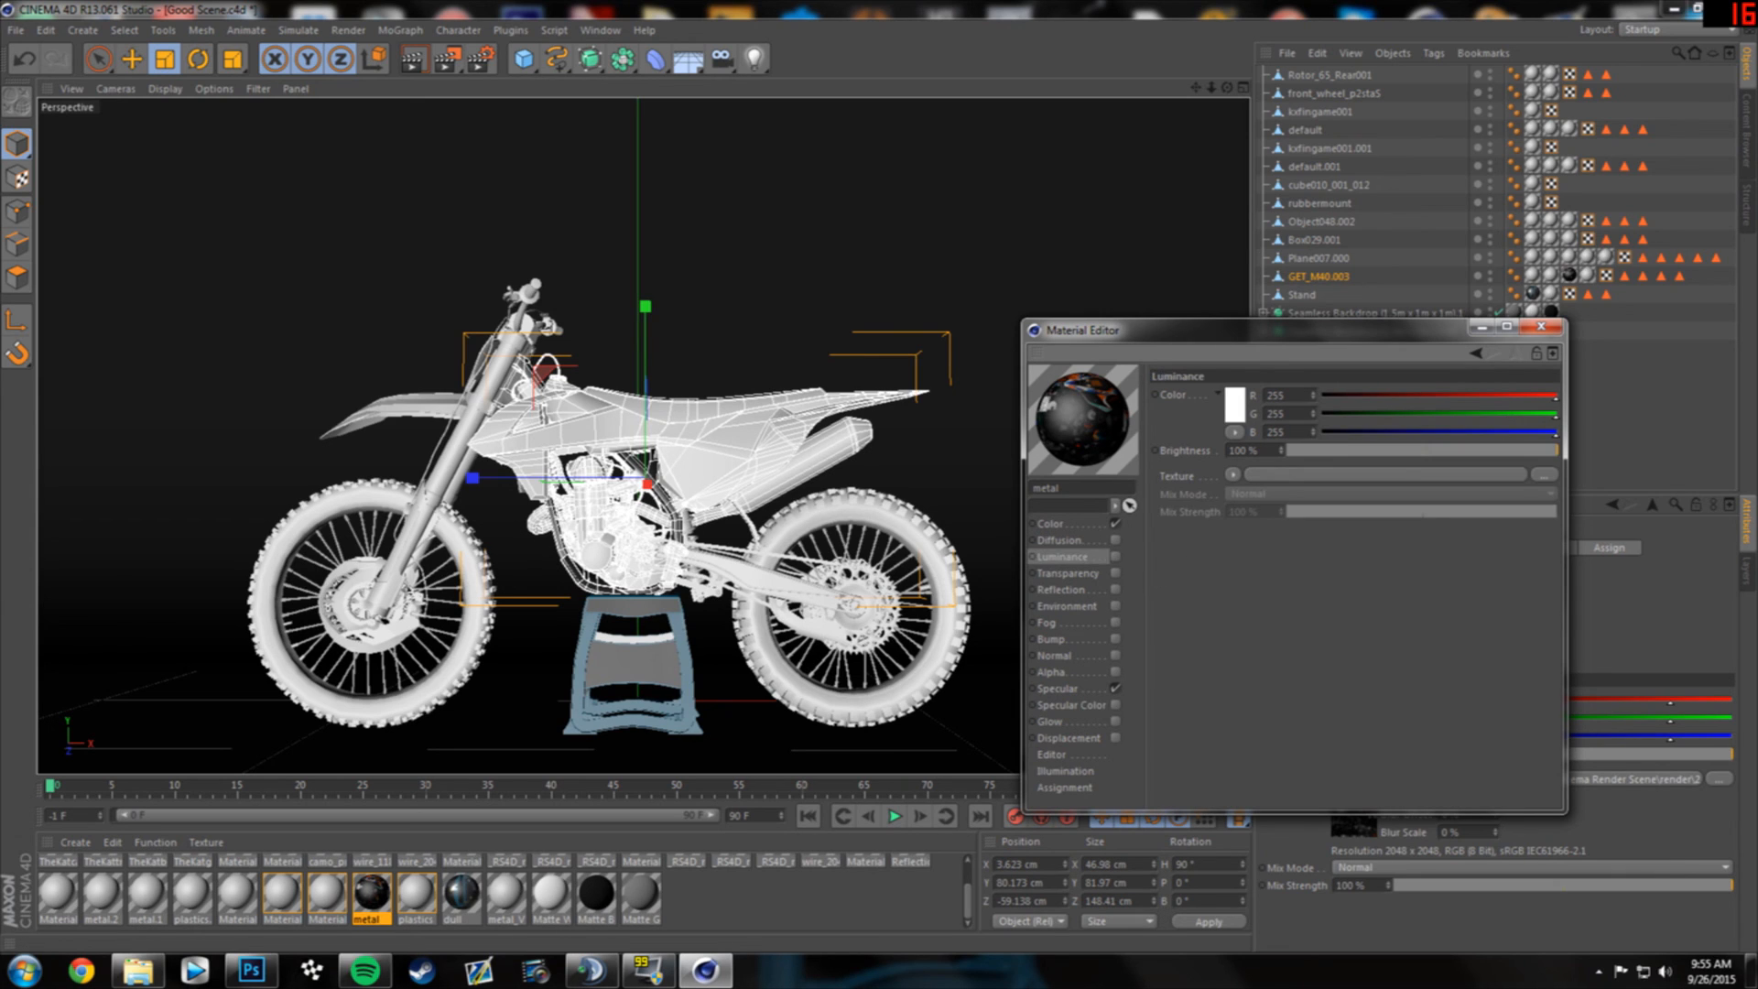
pyautogui.click(1115, 589)
pyautogui.moveTo(1357, 451)
pyautogui.mouseDown()
pyautogui.moveTo(1308, 450)
pyautogui.moveTo(1351, 450)
pyautogui.mouseUp()
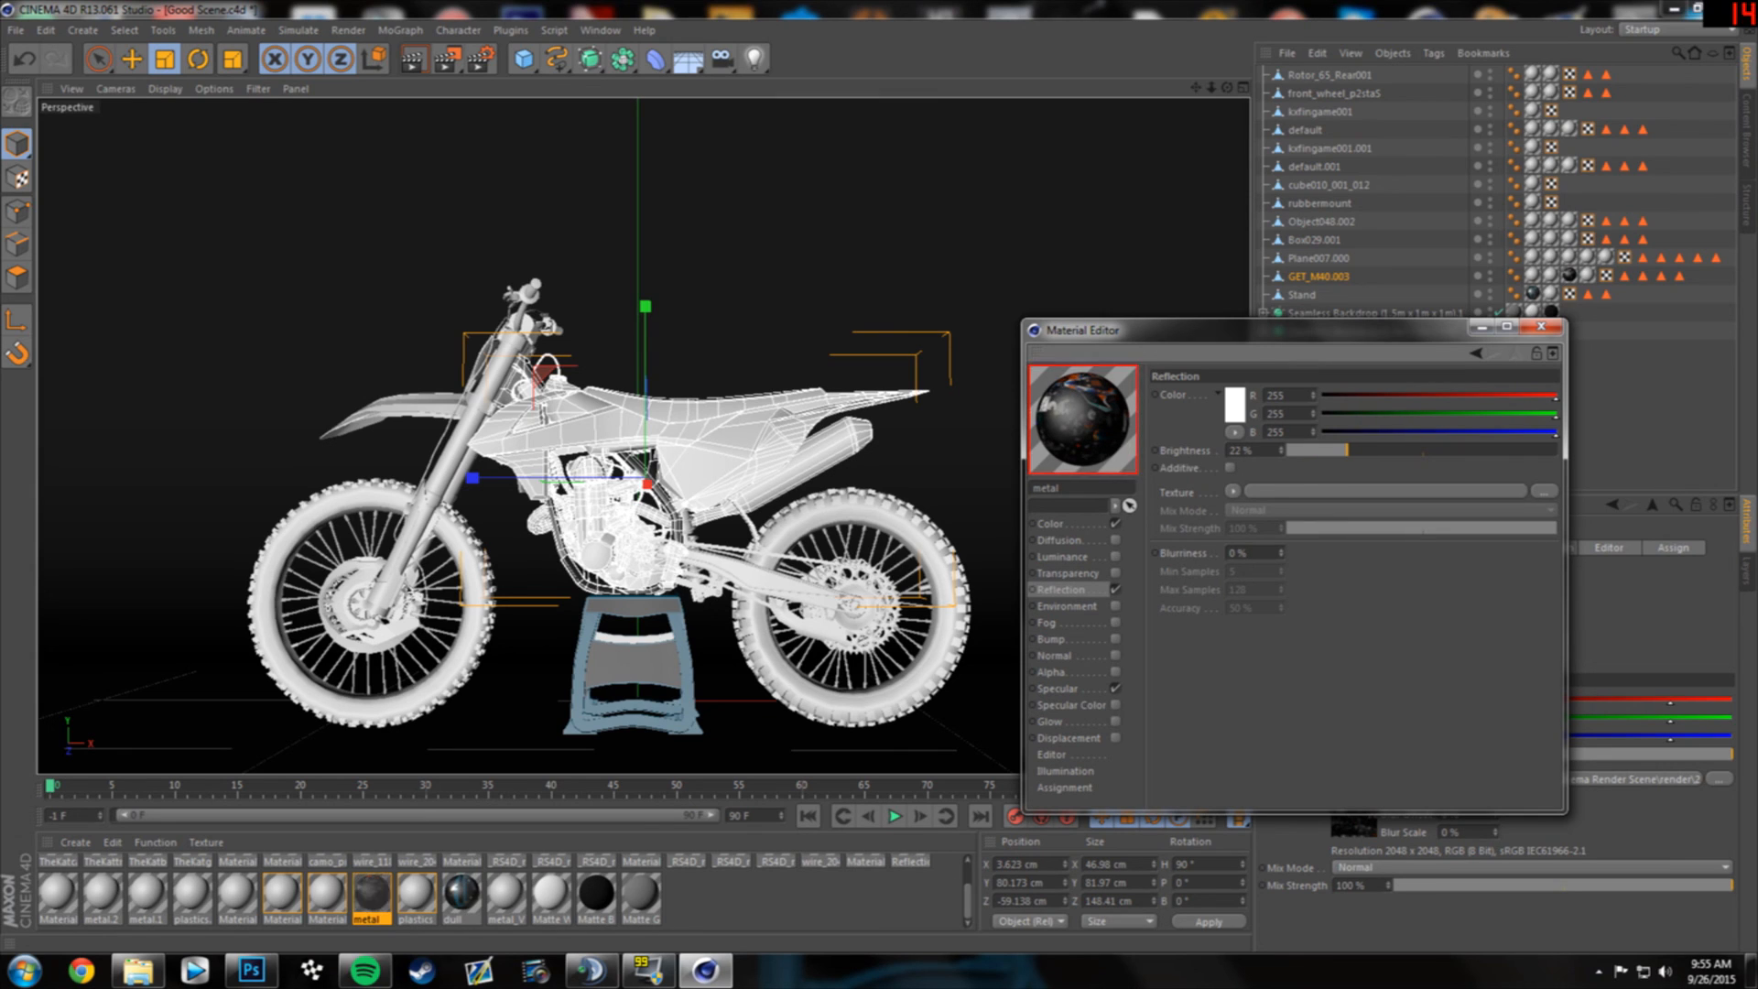
pyautogui.click(1540, 326)
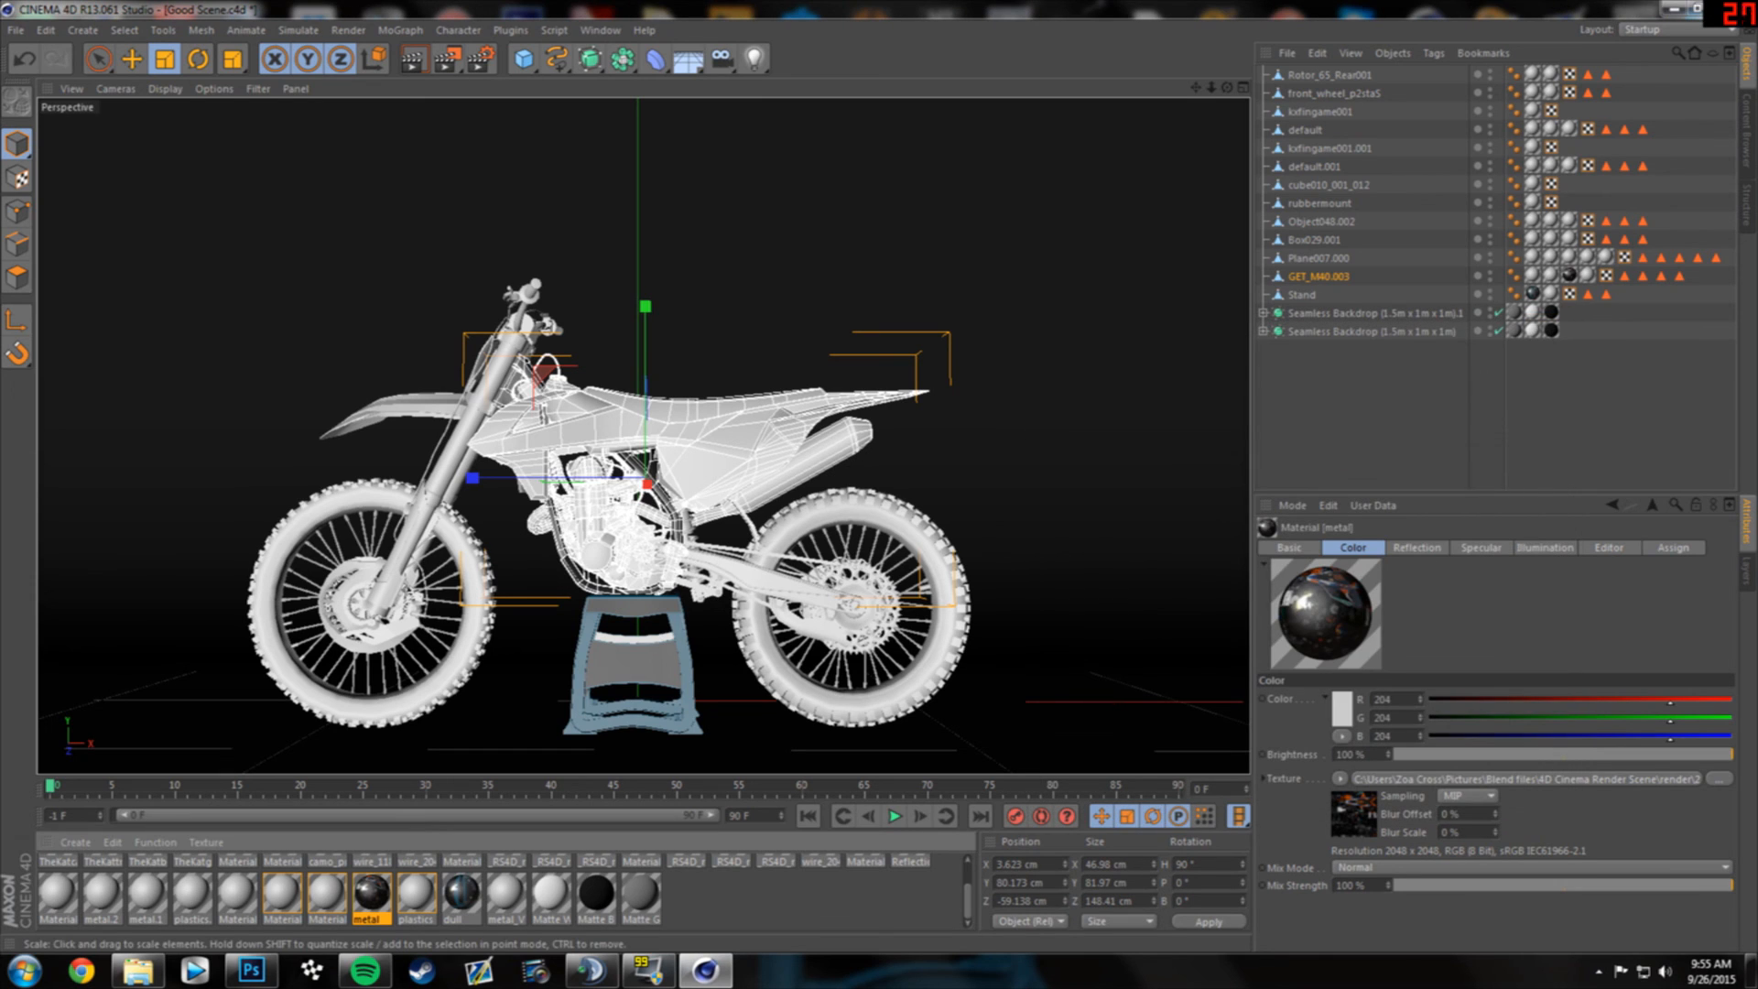
# - Load 2015KTMFETemplate 2K as the plastics material's color texture without copying it to the project
pyautogui.doubleClick(417, 894)
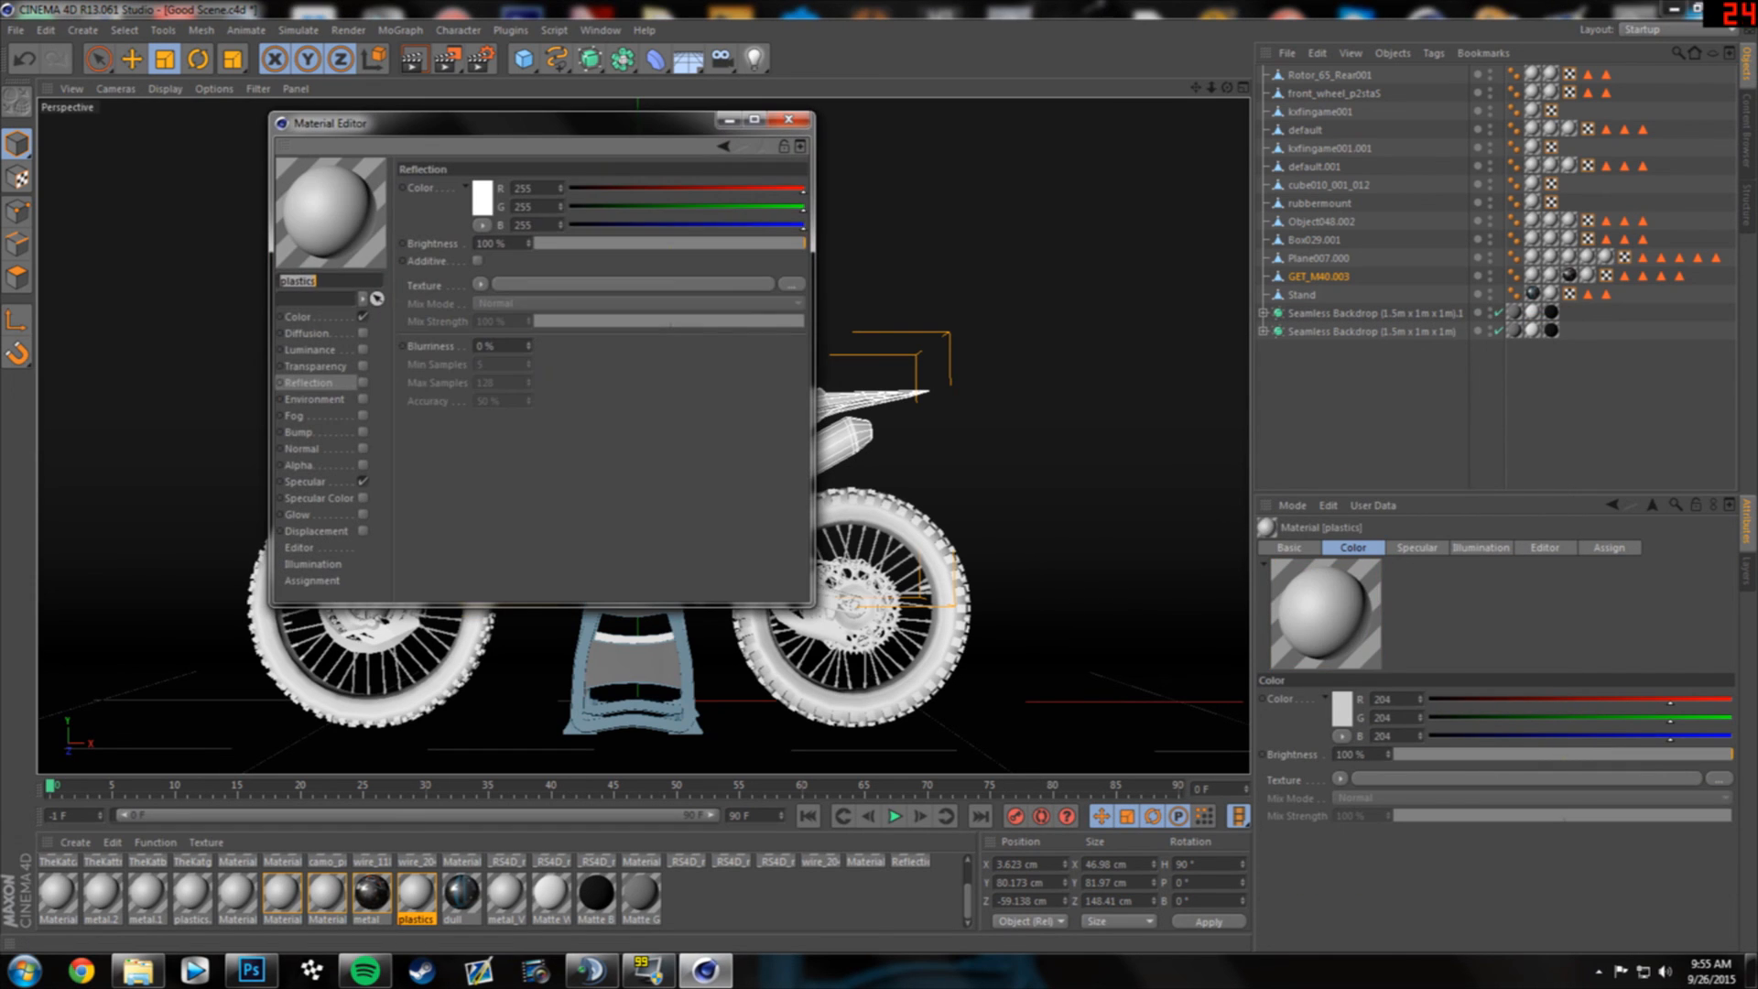
pyautogui.click(298, 317)
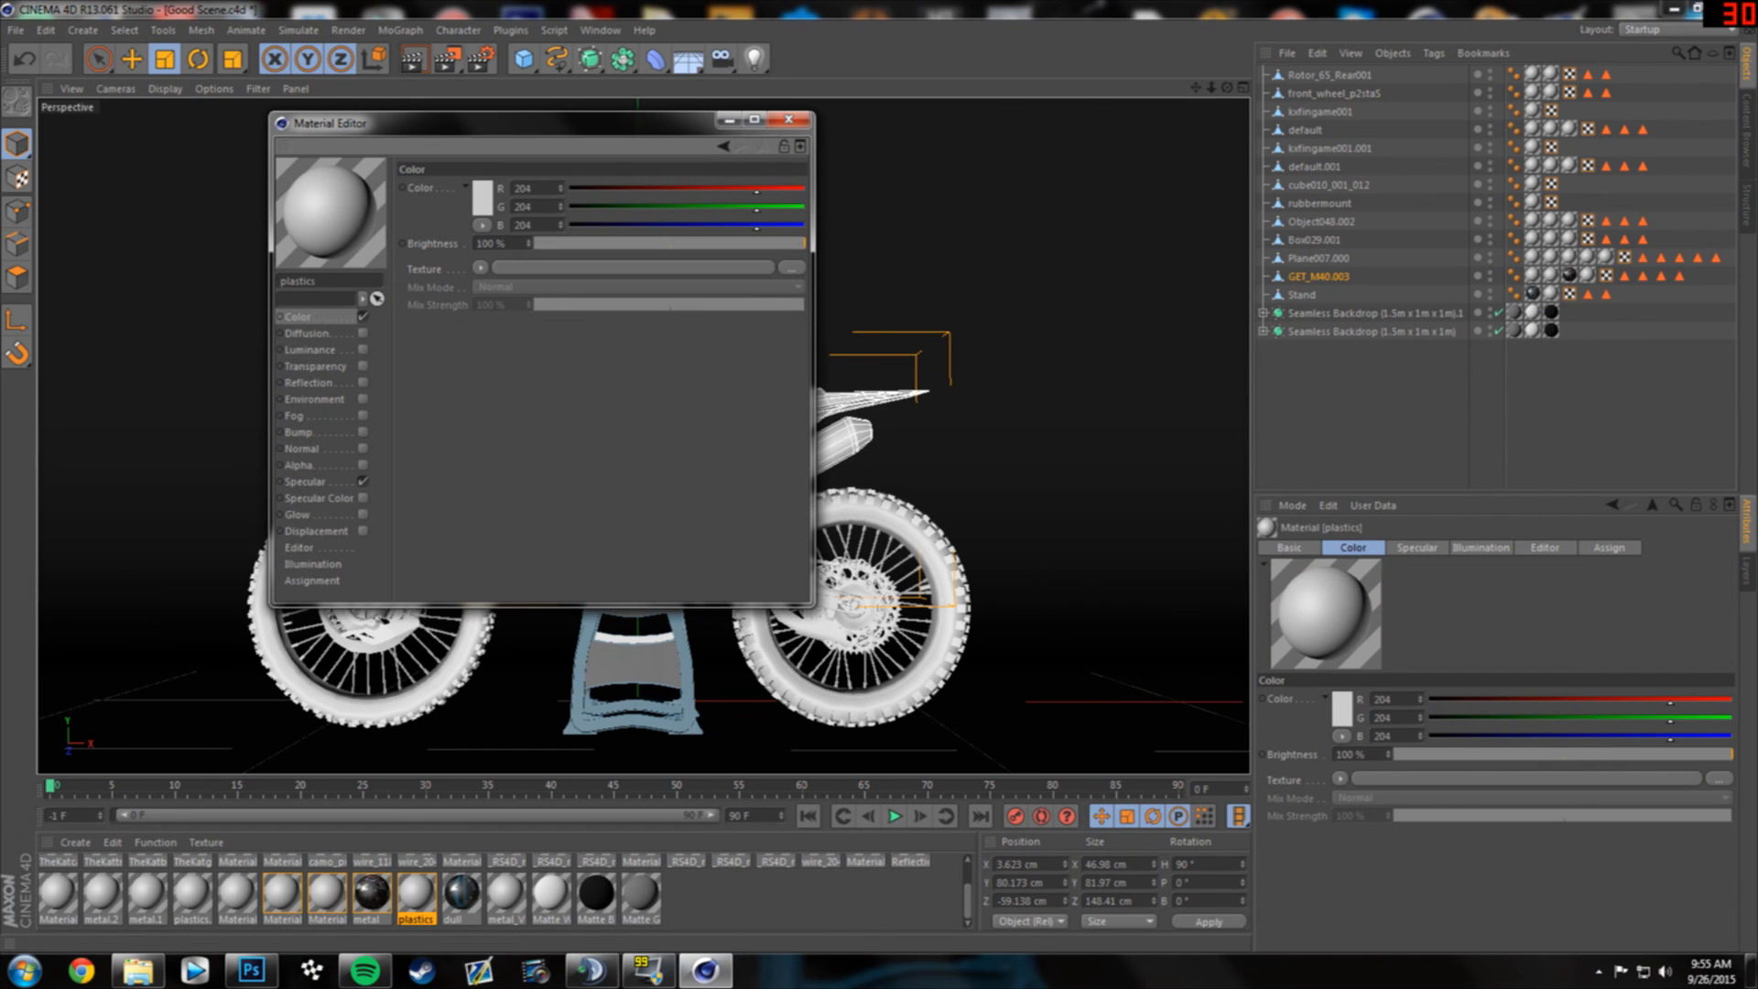
pyautogui.click(791, 268)
pyautogui.click(791, 279)
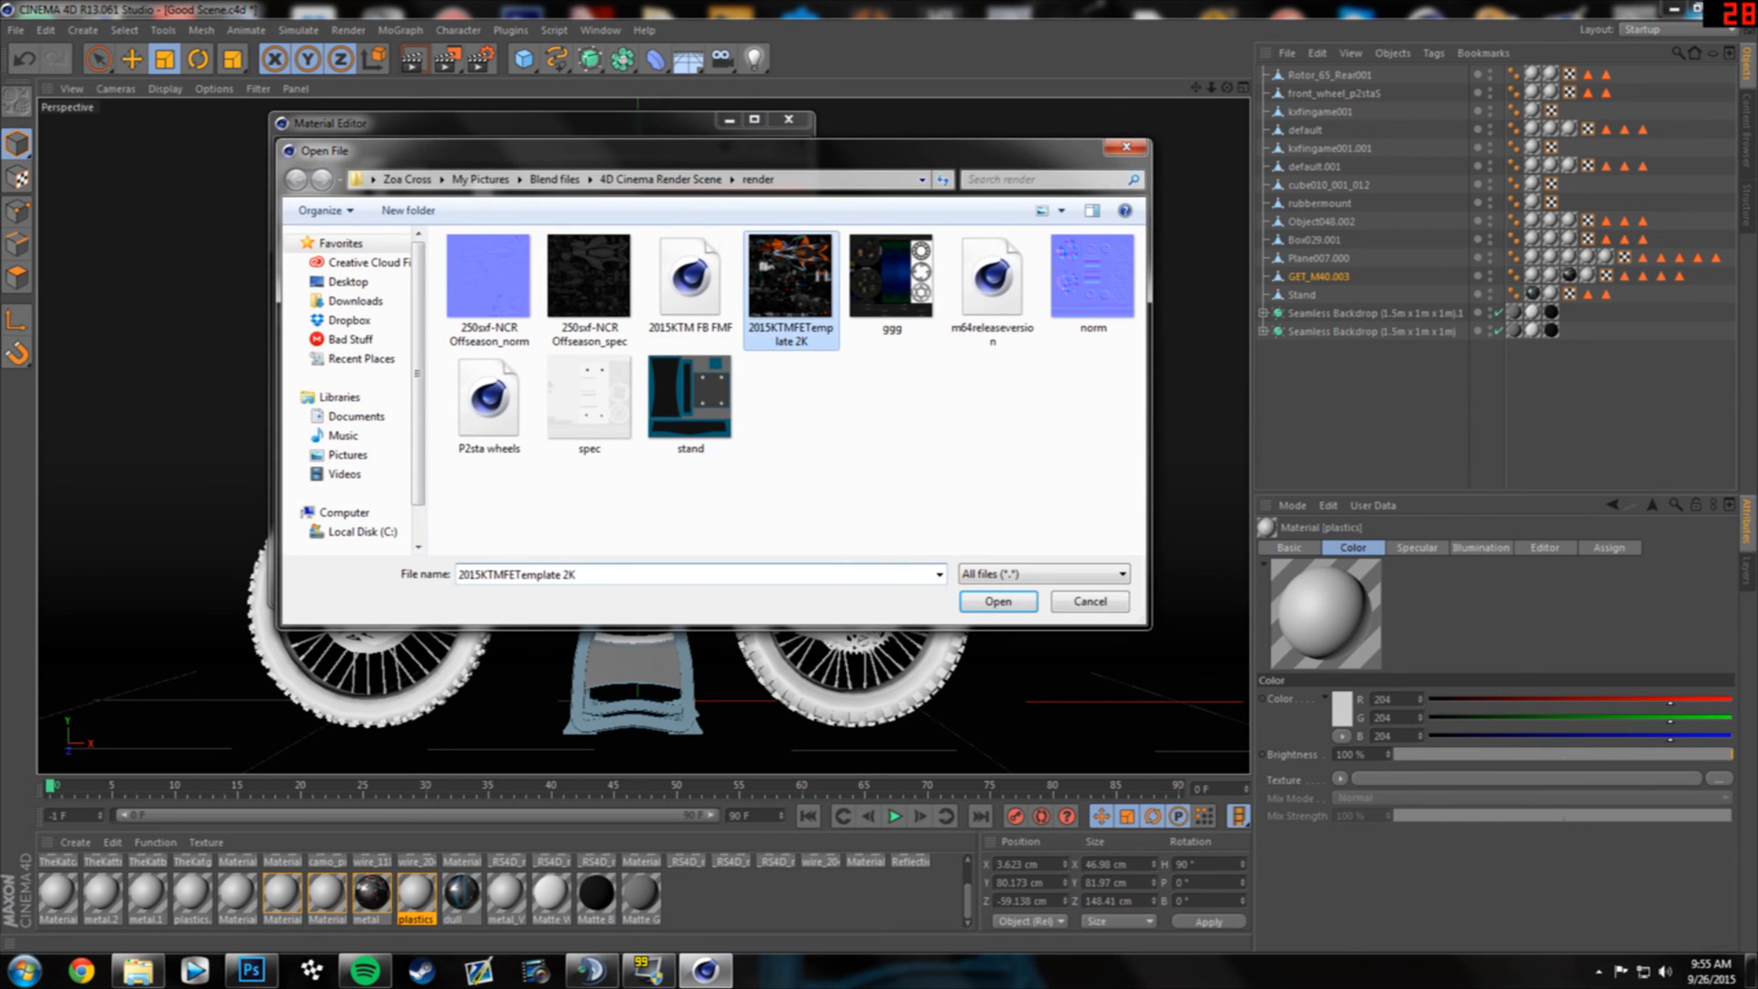
pyautogui.click(998, 602)
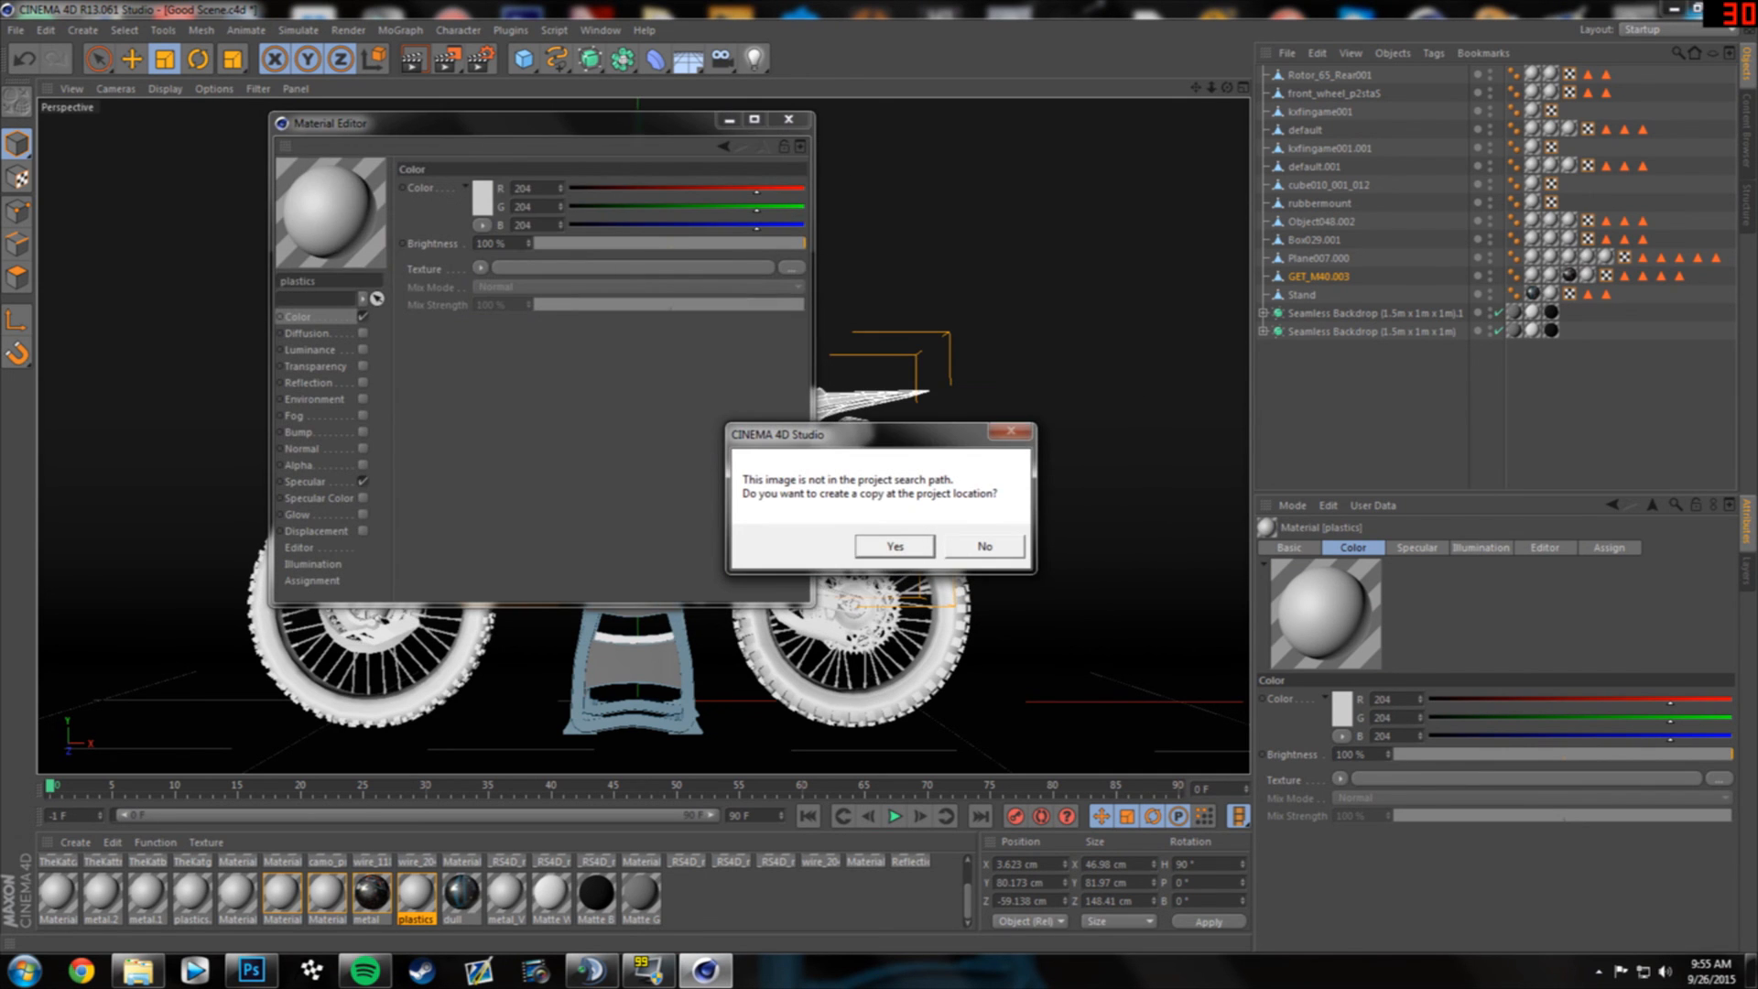
pyautogui.click(985, 546)
pyautogui.moveTo(513, 122); pyautogui.dragTo(1380, 385)
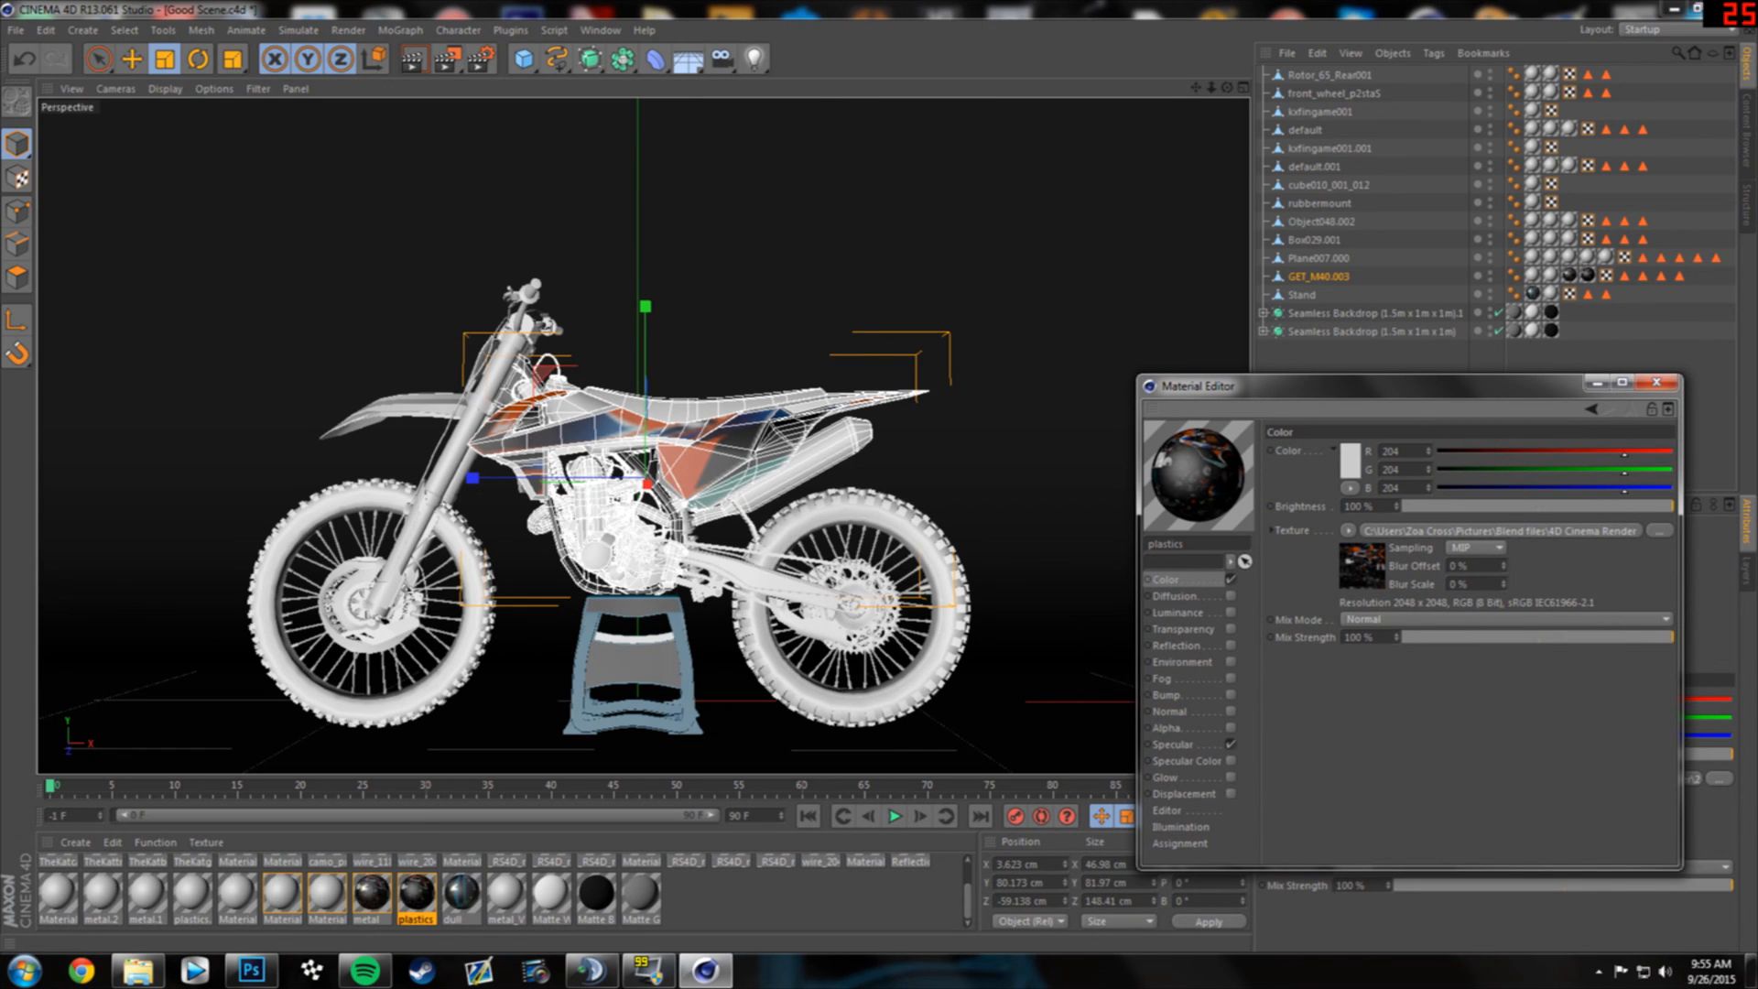
# - Enable bump and normal on the plastics material and load 250sxf-NCR Offseason_norm as the bump texture at 100% strength
pyautogui.click(1231, 694)
pyautogui.click(1231, 712)
pyautogui.click(1168, 695)
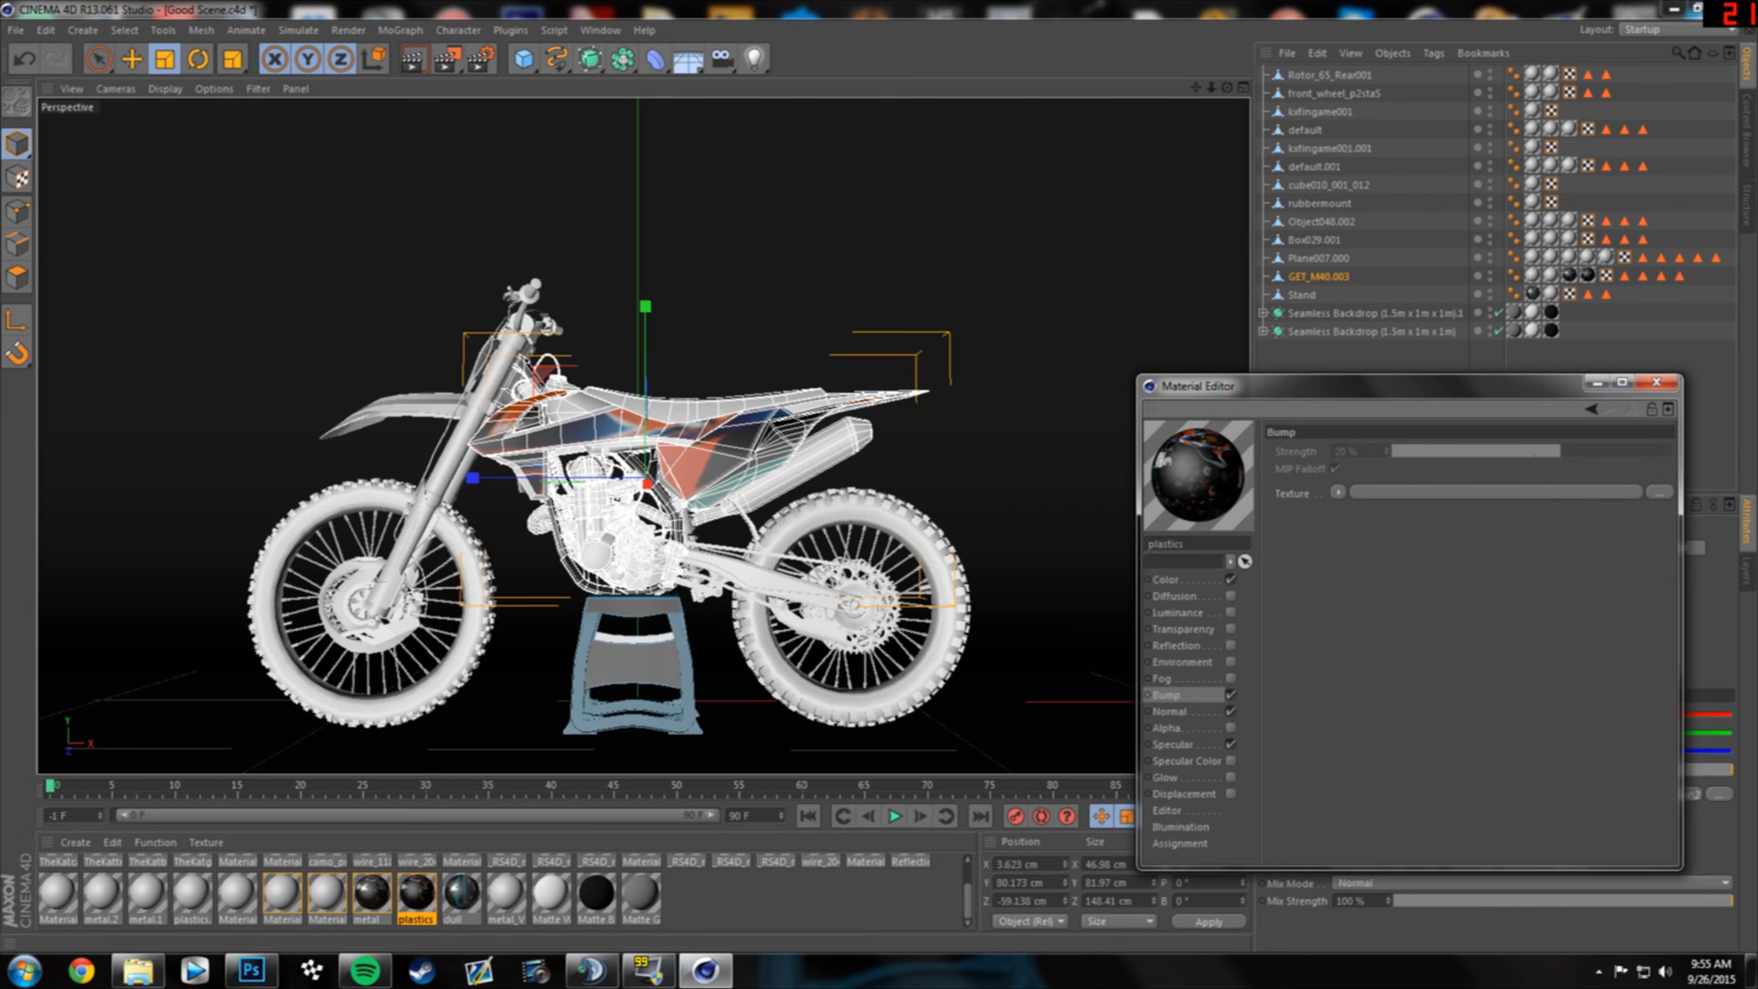
pyautogui.click(1659, 493)
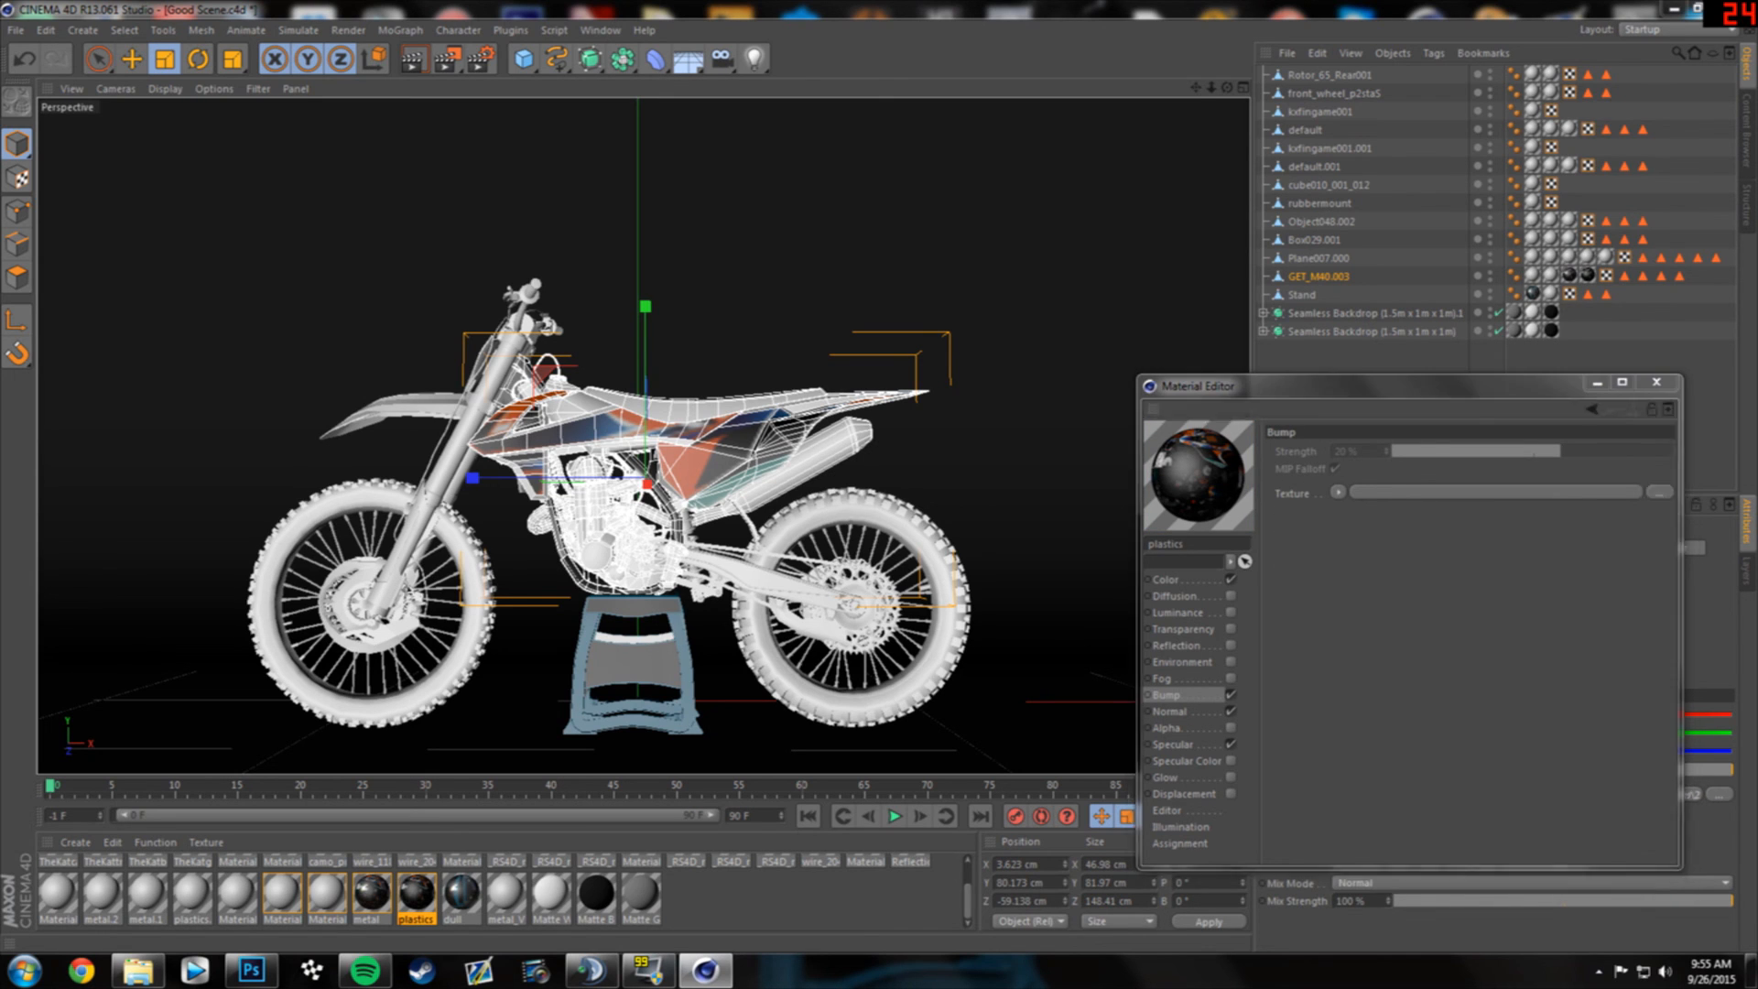
pyautogui.click(1092, 544)
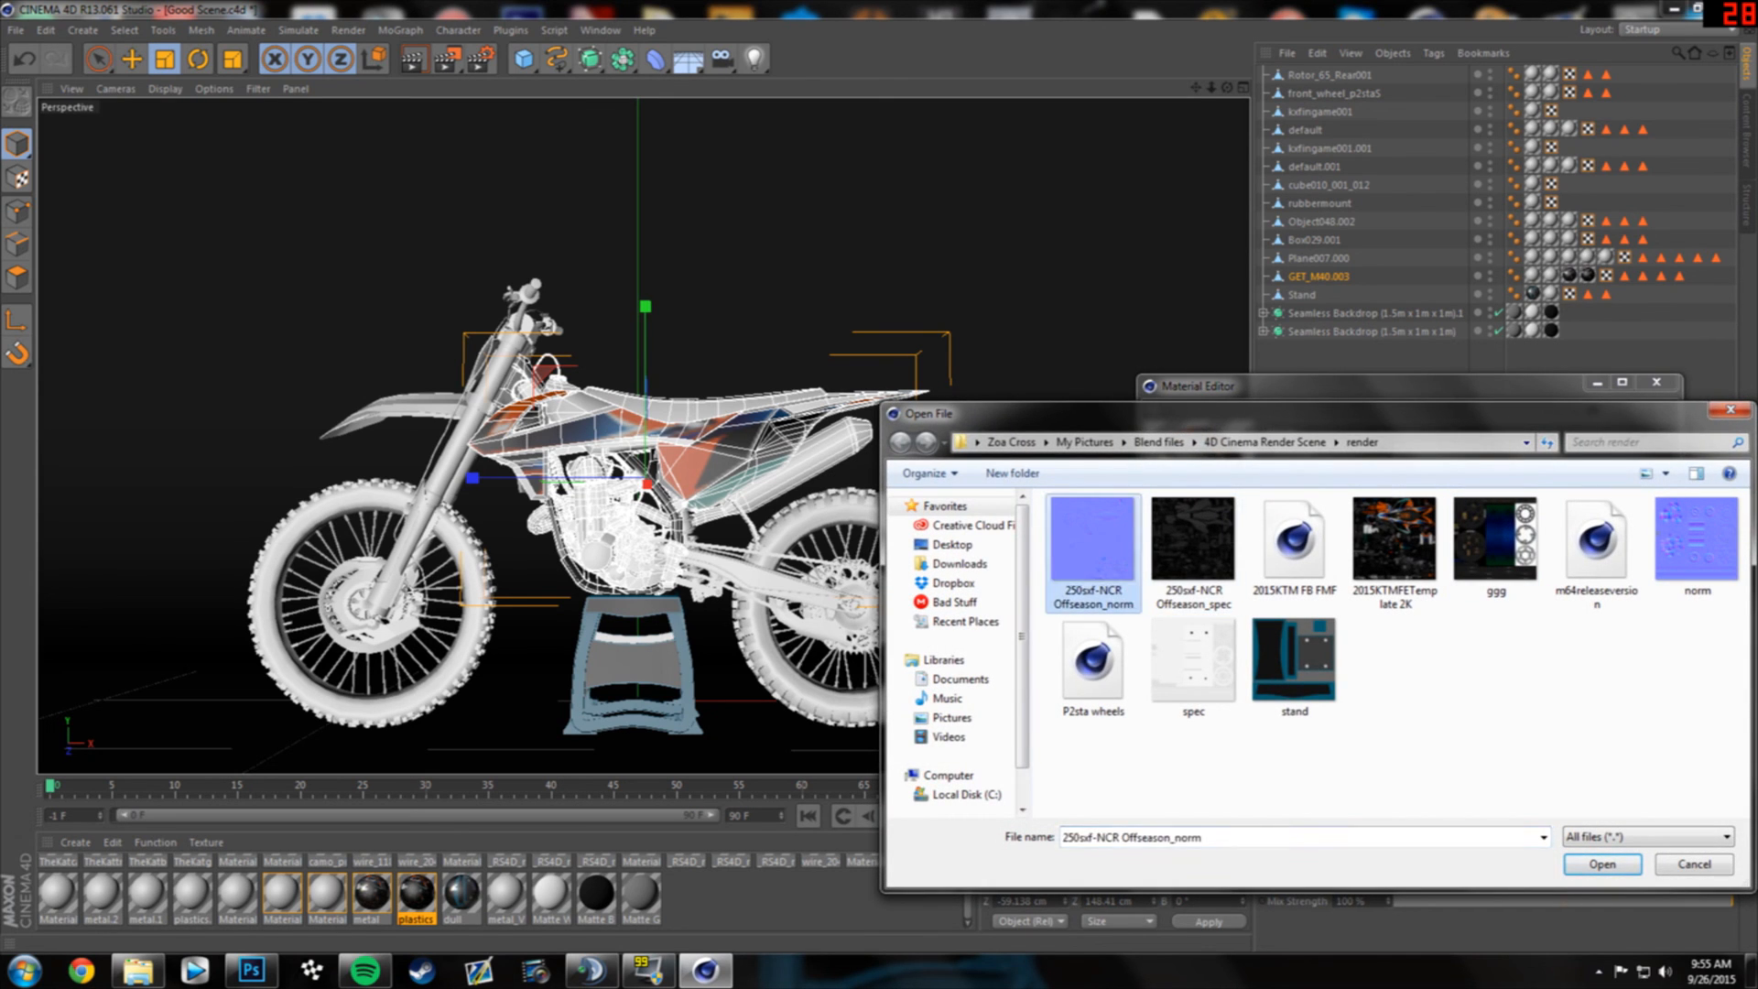
pyautogui.click(1601, 864)
pyautogui.click(985, 545)
pyautogui.moveTo(1561, 452); pyautogui.dragTo(1675, 452)
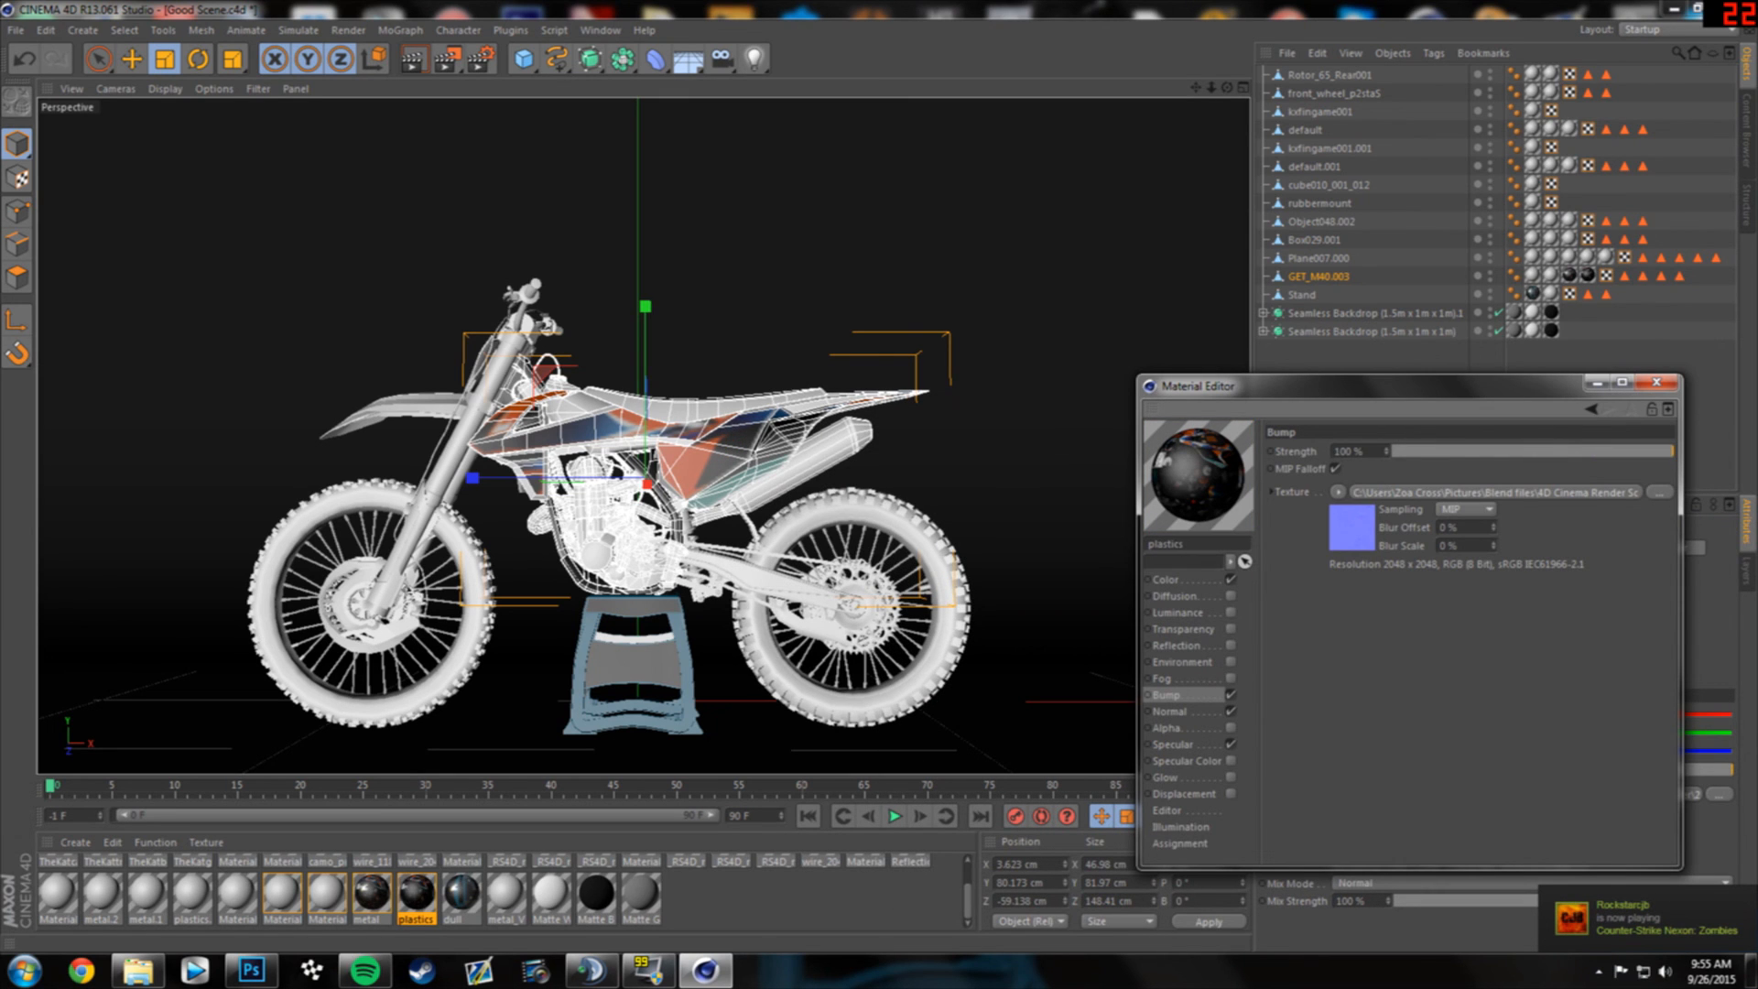
# - Load 250sxf-NCR Offseason_norm as the plastics material's normal texture without copying it to the project
pyautogui.click(1170, 712)
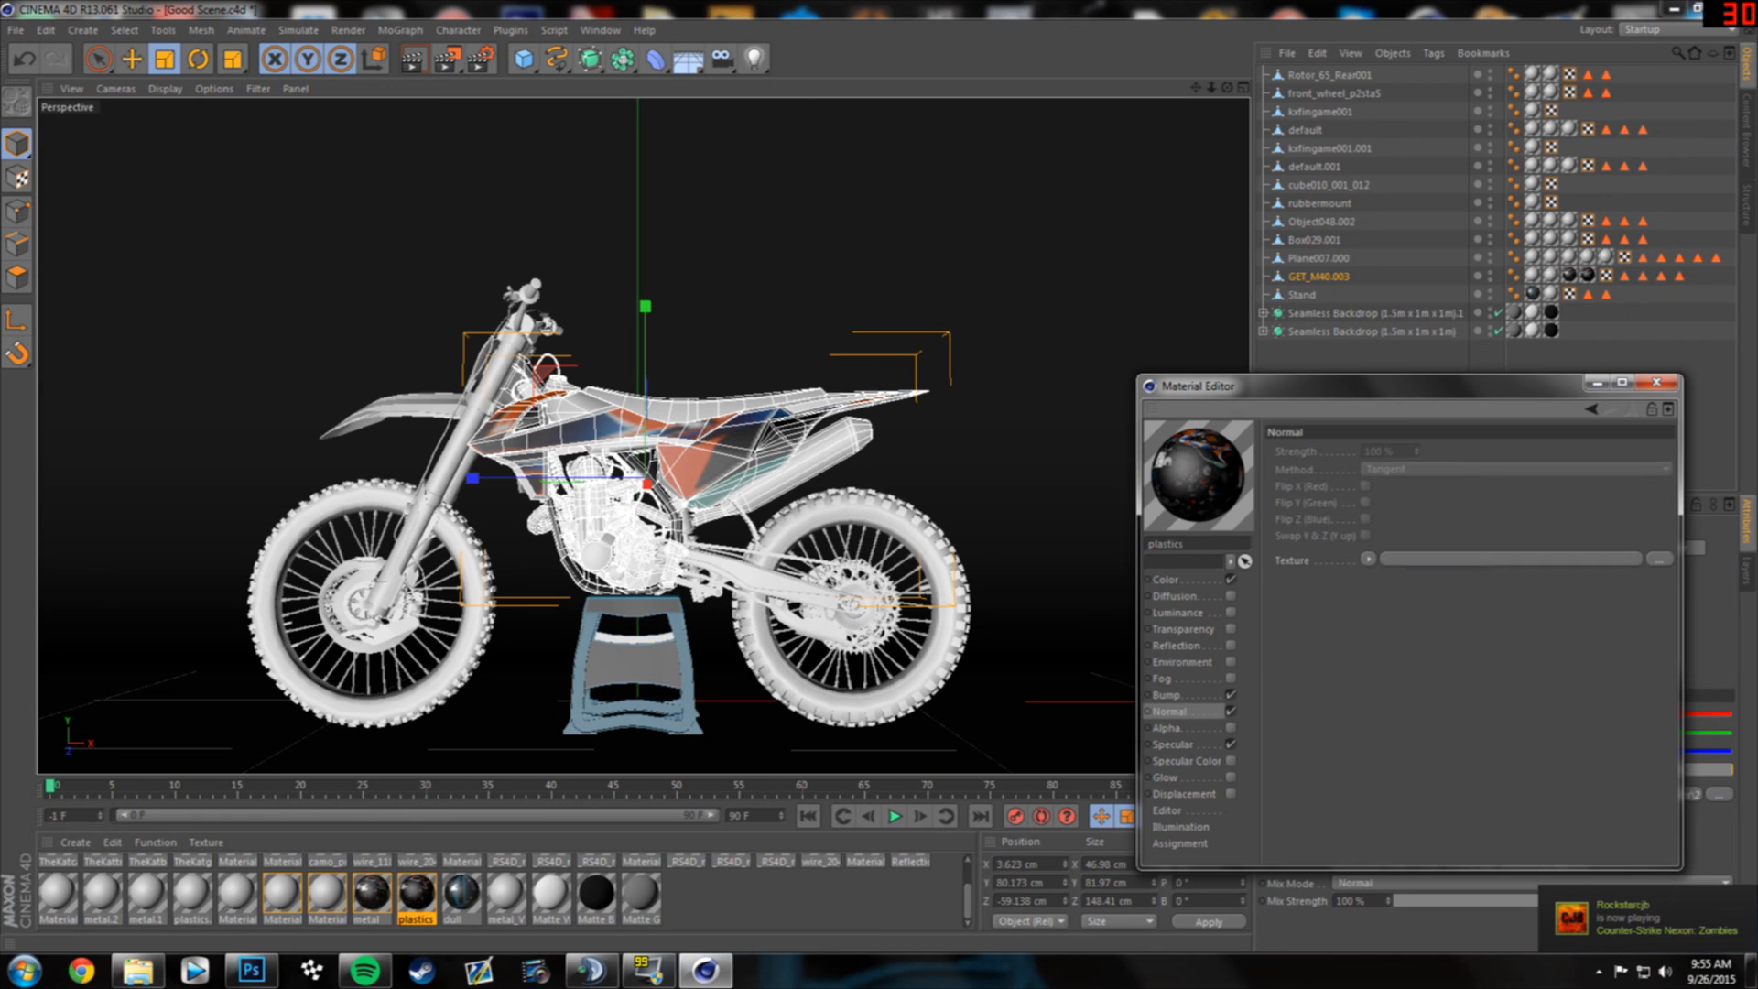
pyautogui.click(1659, 559)
pyautogui.click(1696, 540)
pyautogui.click(1093, 540)
pyautogui.doubleClick(1093, 540)
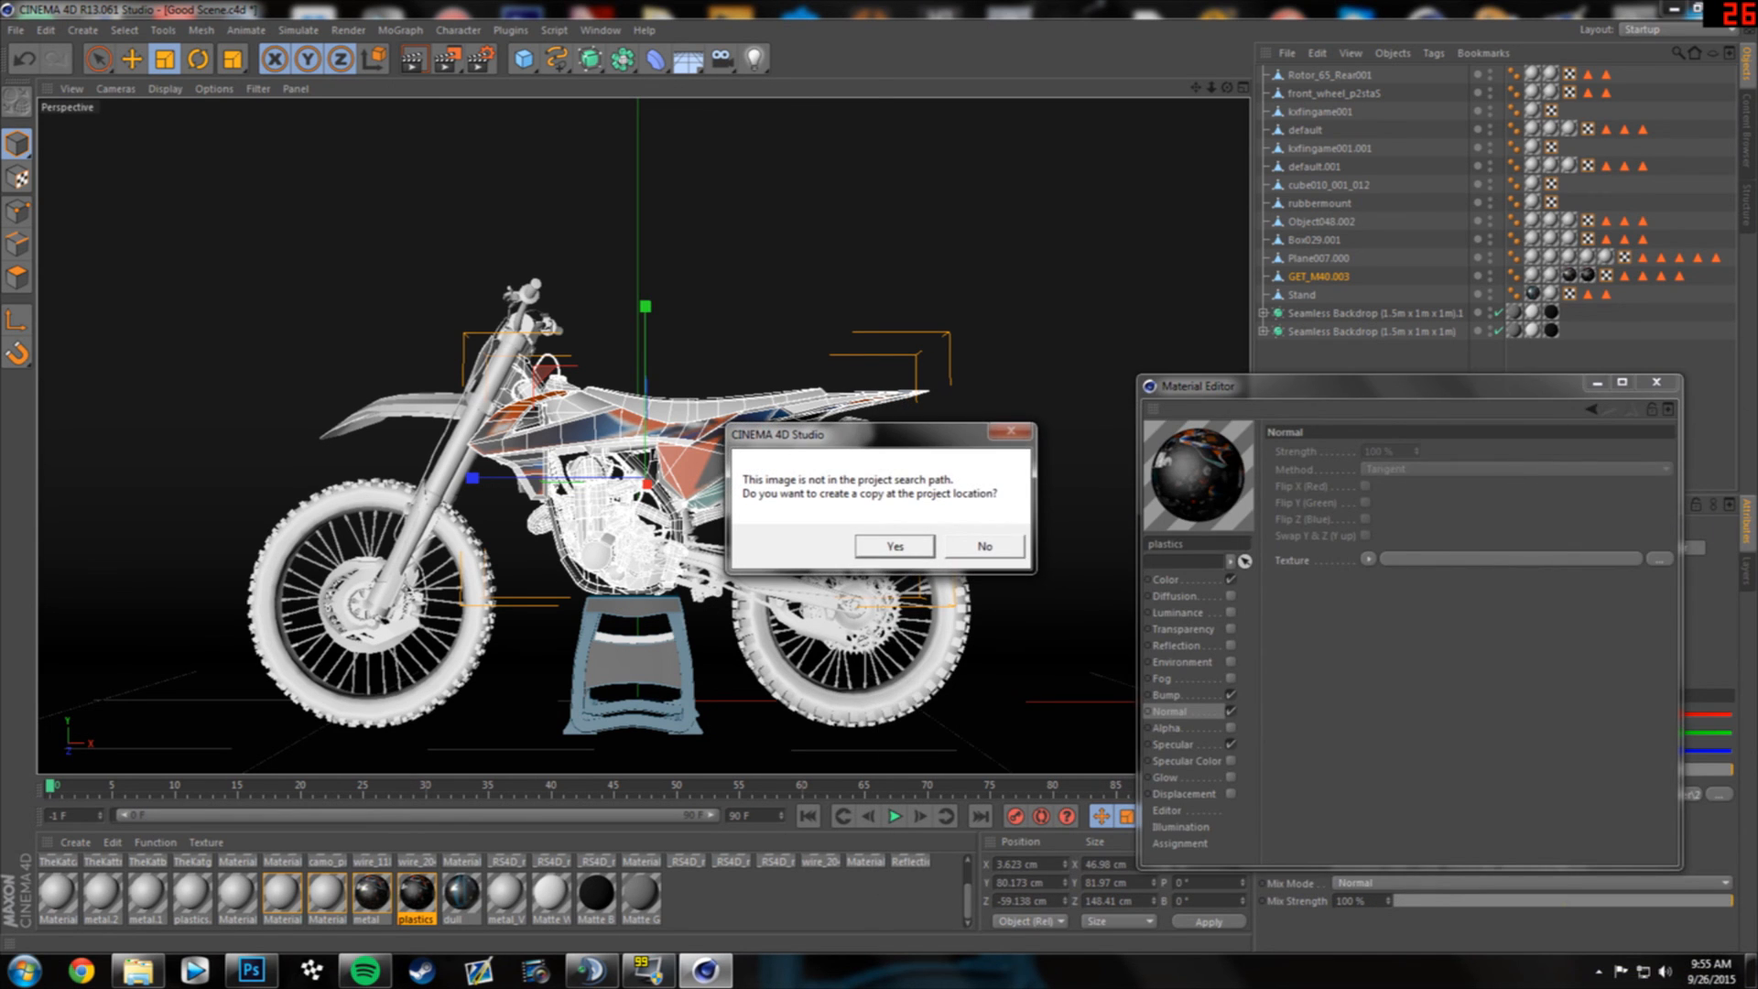
pyautogui.click(984, 547)
# - Enable specular color on the plastics material and load 250sxf-NCR Offseason_spec as its texture
pyautogui.click(1166, 728)
pyautogui.click(1231, 761)
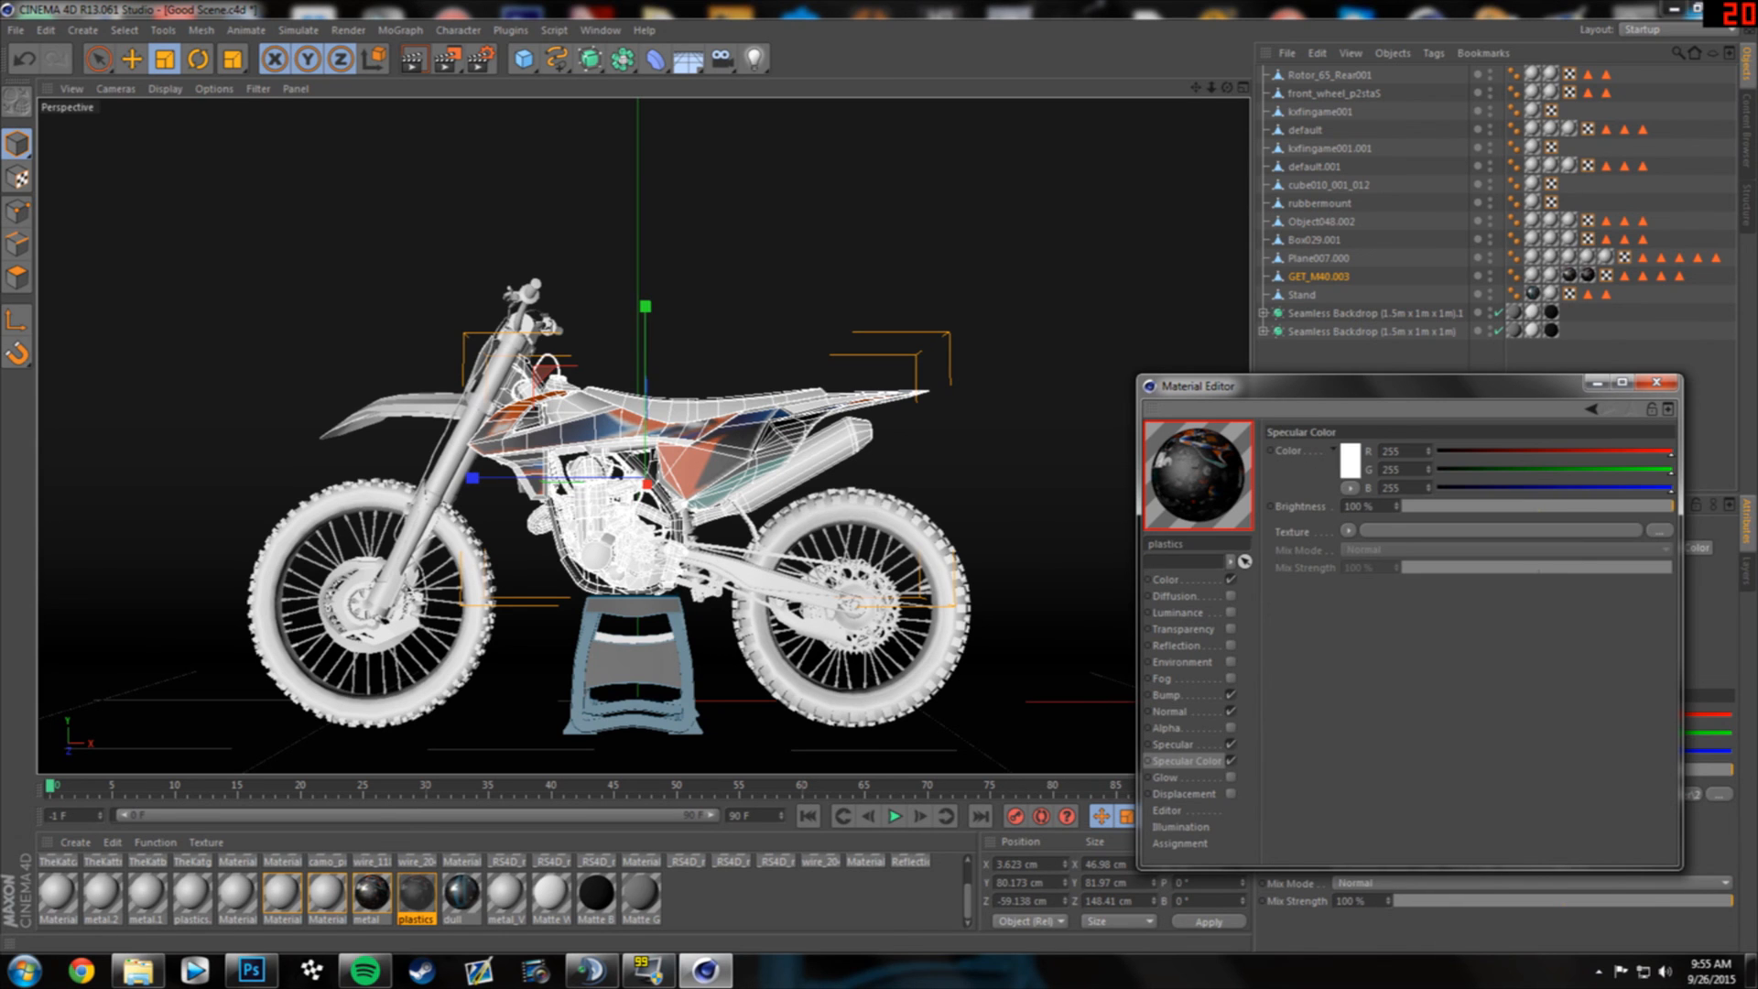
pyautogui.doubleClick(1243, 561)
pyautogui.press('Return')
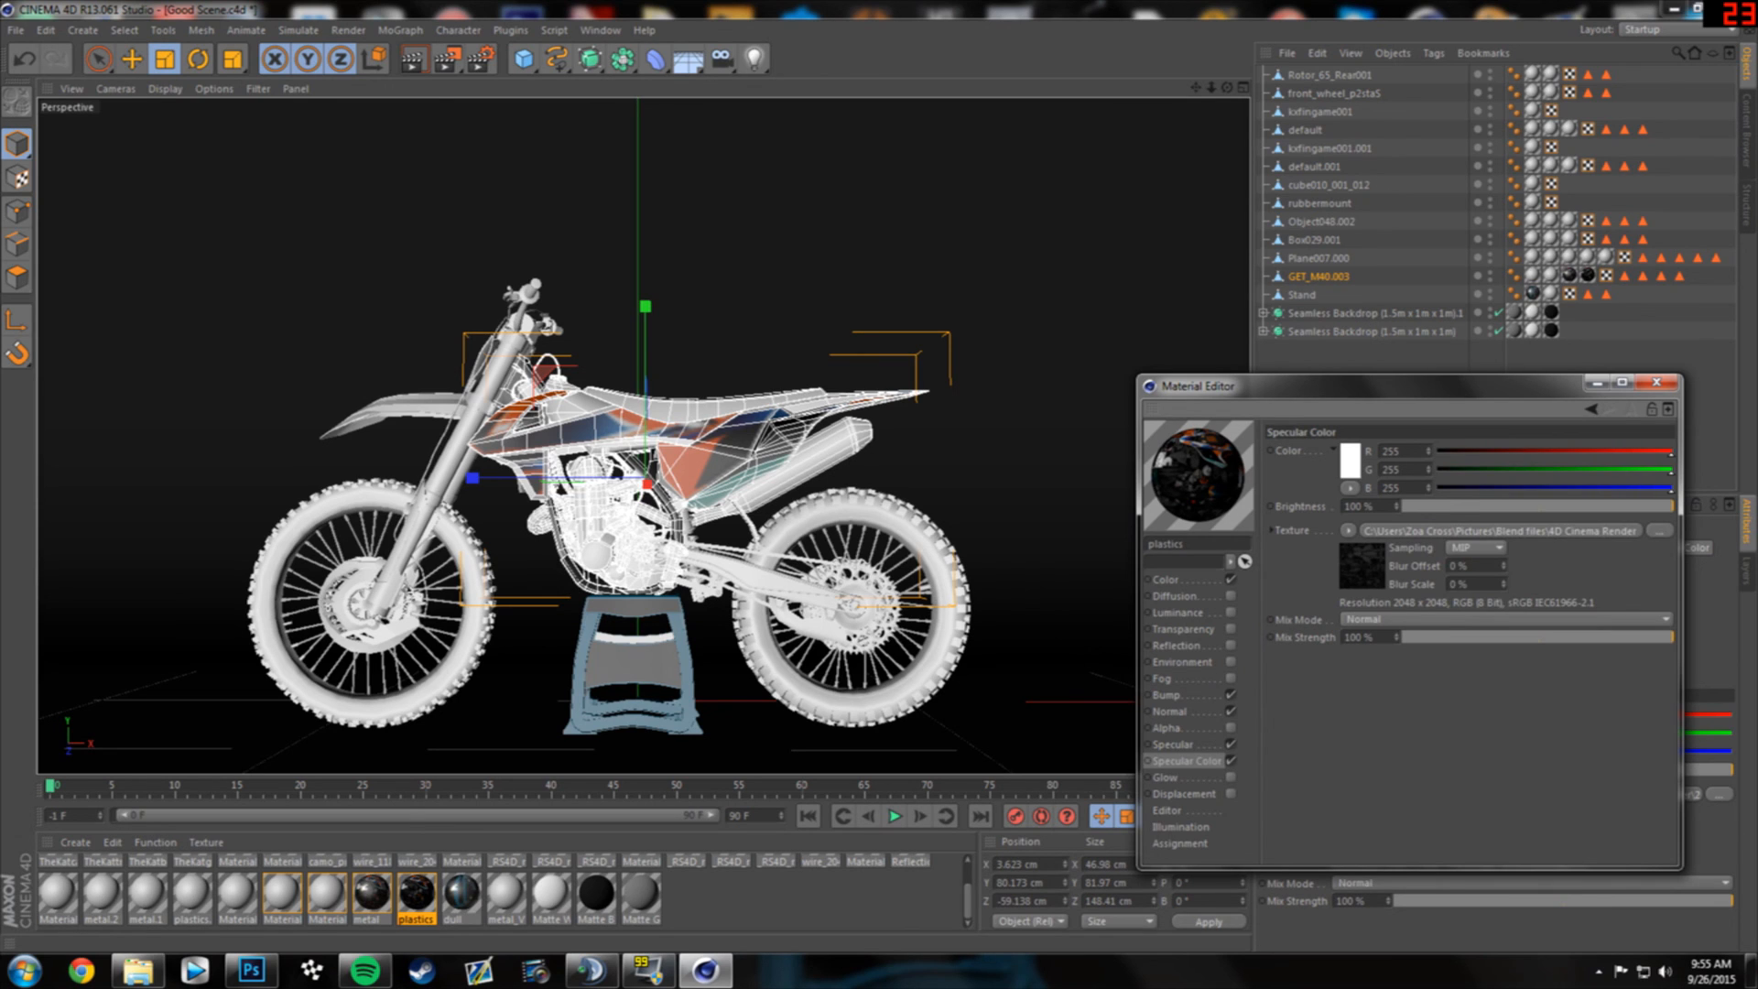
# - Enable reflection on the plastics material with 9% brightness and close the material
pyautogui.click(1183, 629)
pyautogui.click(1177, 645)
pyautogui.click(1231, 645)
pyautogui.moveTo(1456, 506); pyautogui.dragTo(1420, 506)
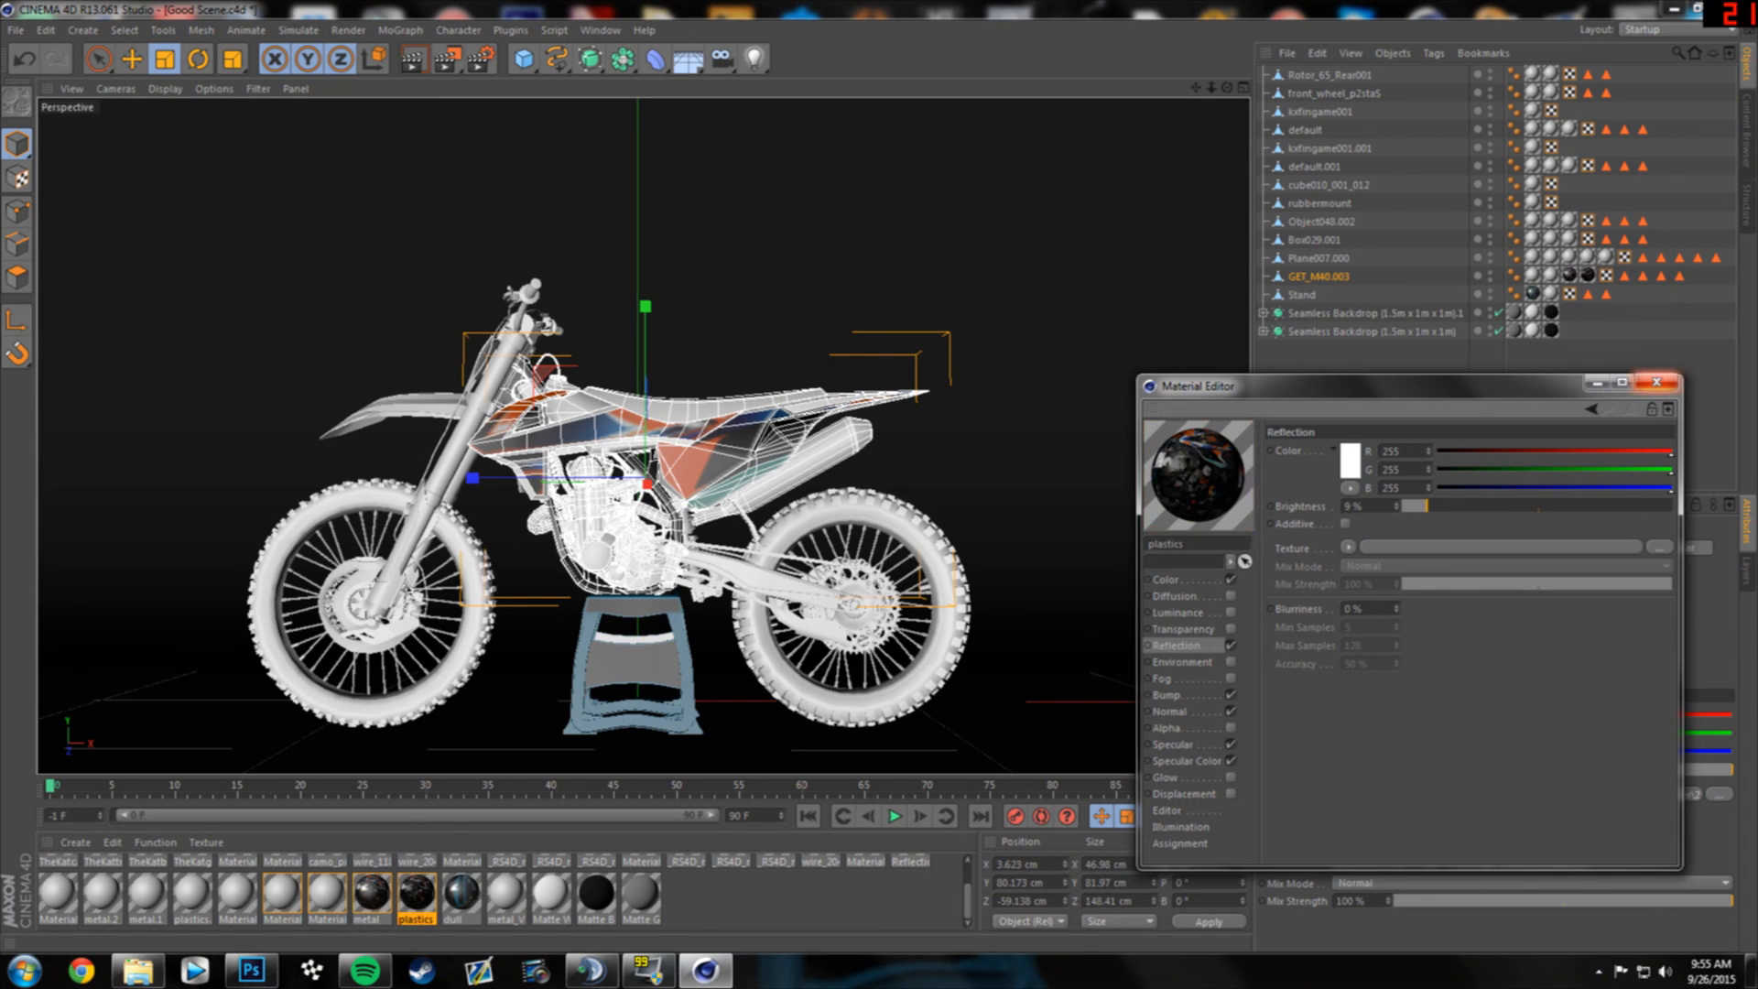
pyautogui.click(1657, 383)
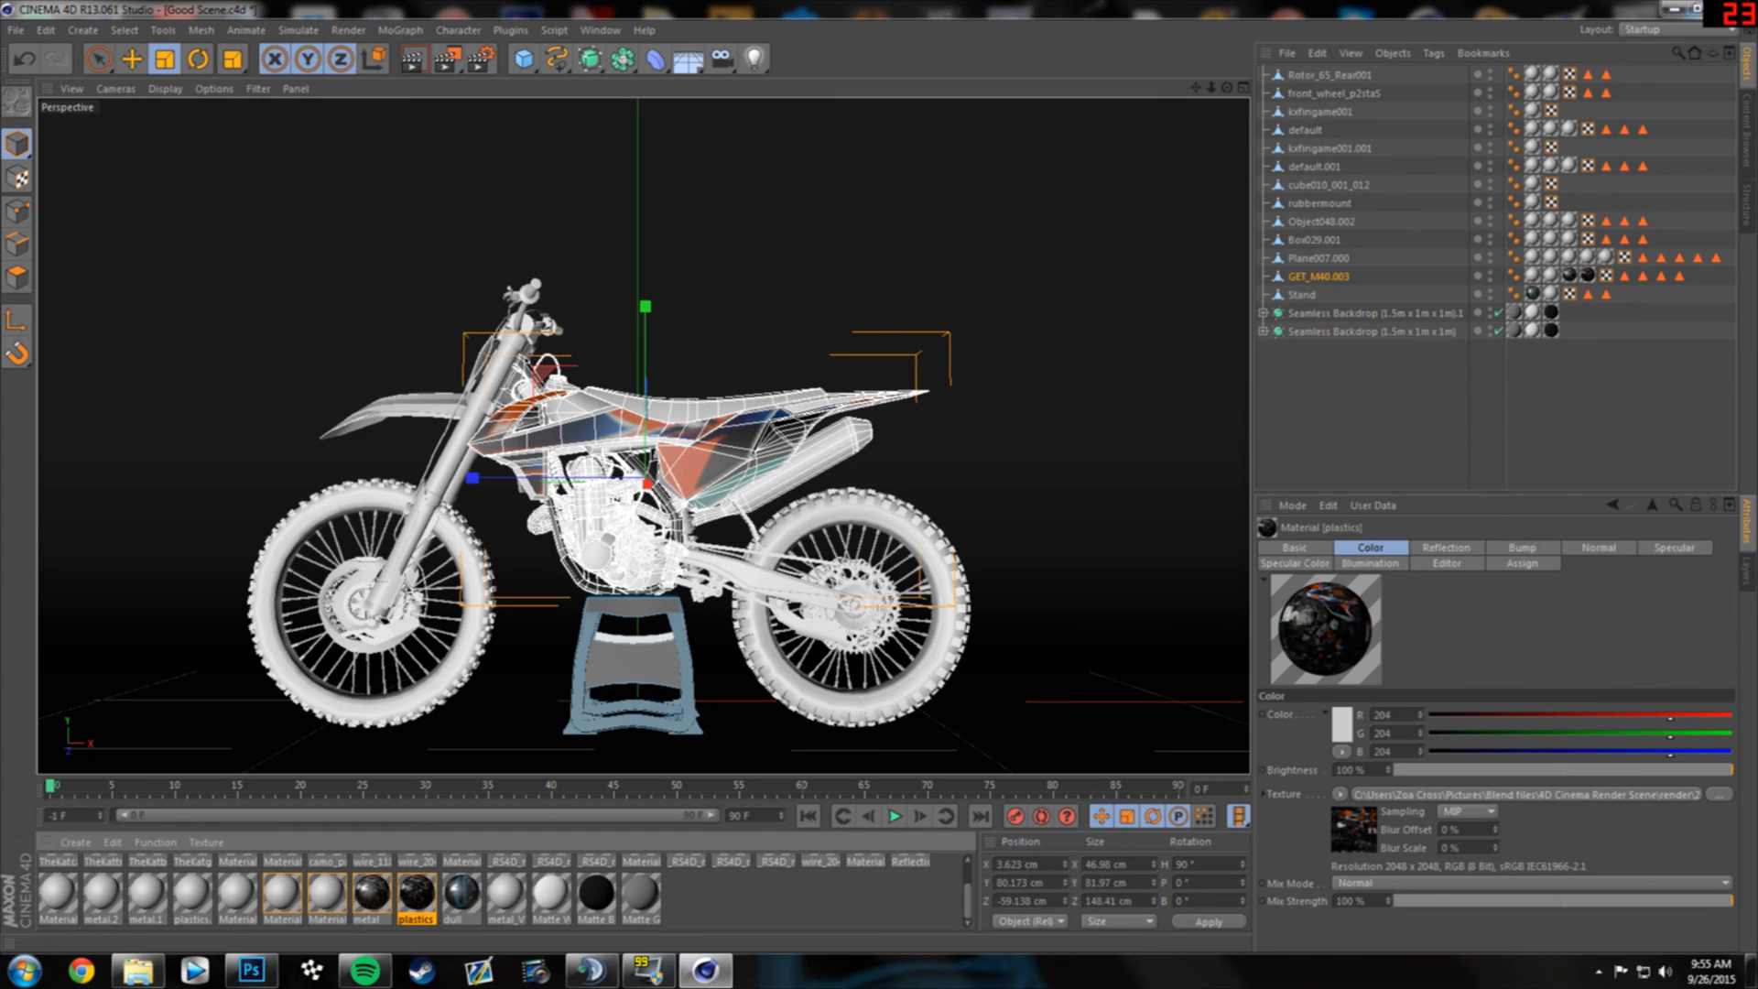
# - Enable bump, normal and specular color on the metal material and close it
pyautogui.doubleClick(372, 892)
pyautogui.click(363, 432)
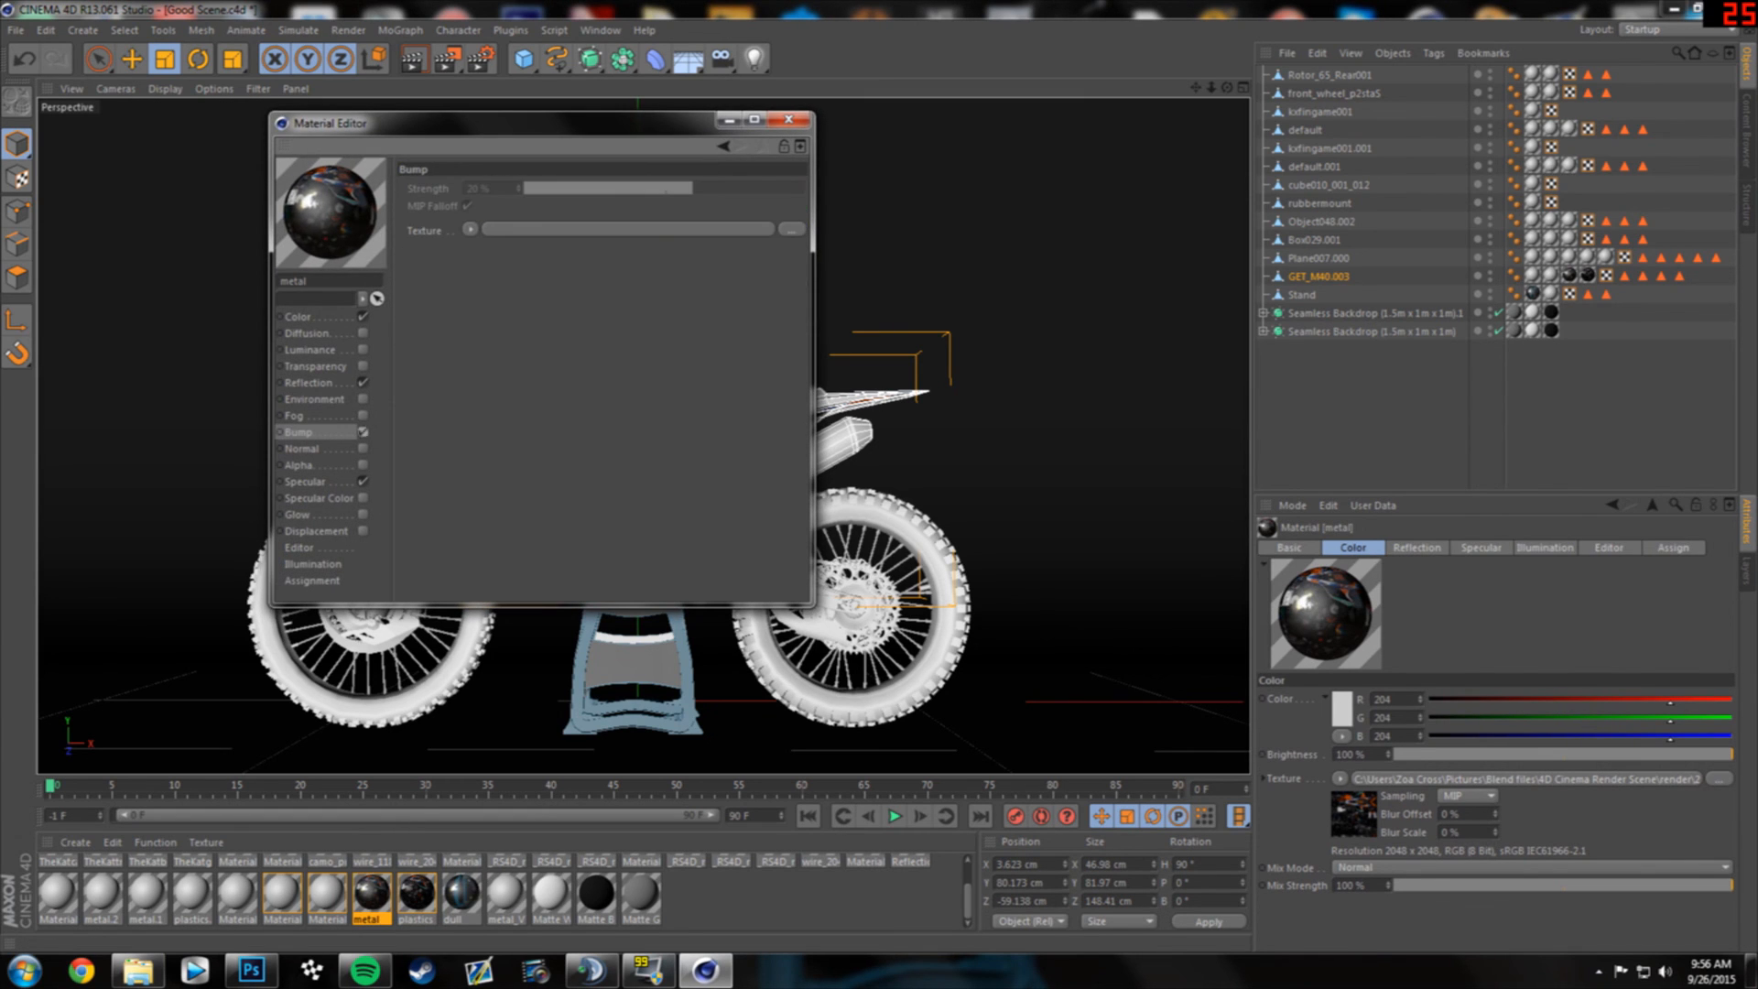
pyautogui.click(362, 449)
pyautogui.click(362, 498)
pyautogui.click(788, 119)
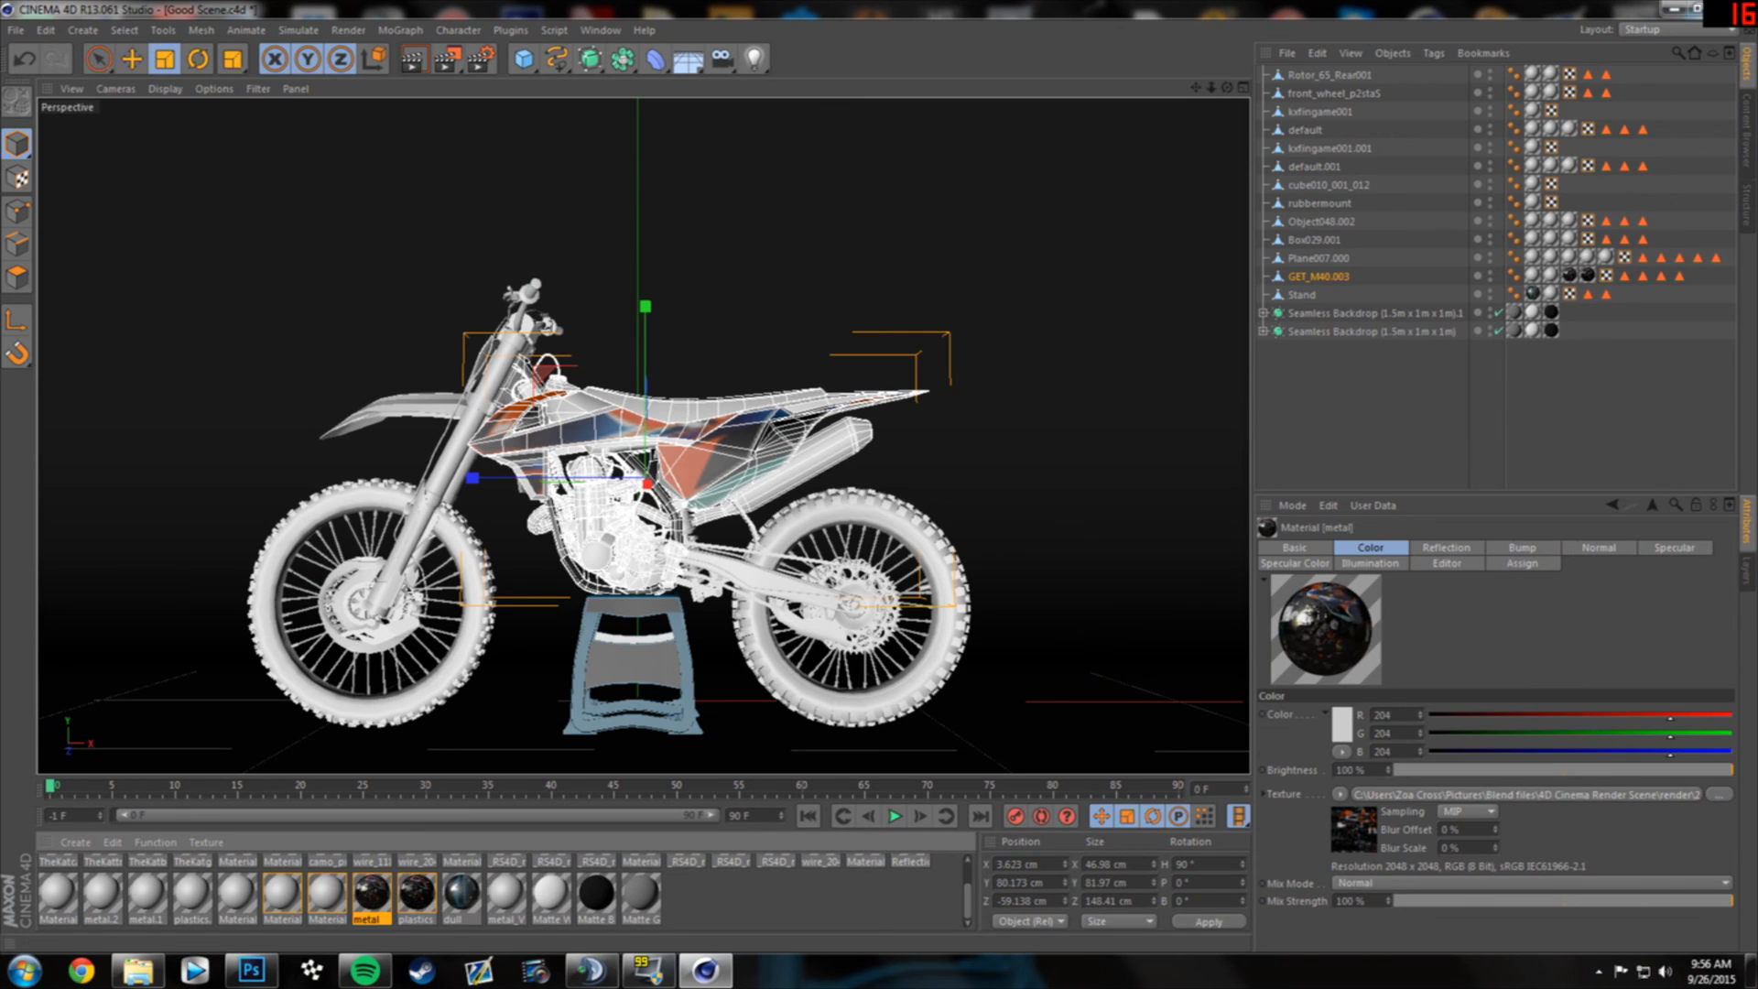
# - Deselect the bike body and open Material__31 for editing
pyautogui.click(282, 893)
pyautogui.click(1371, 409)
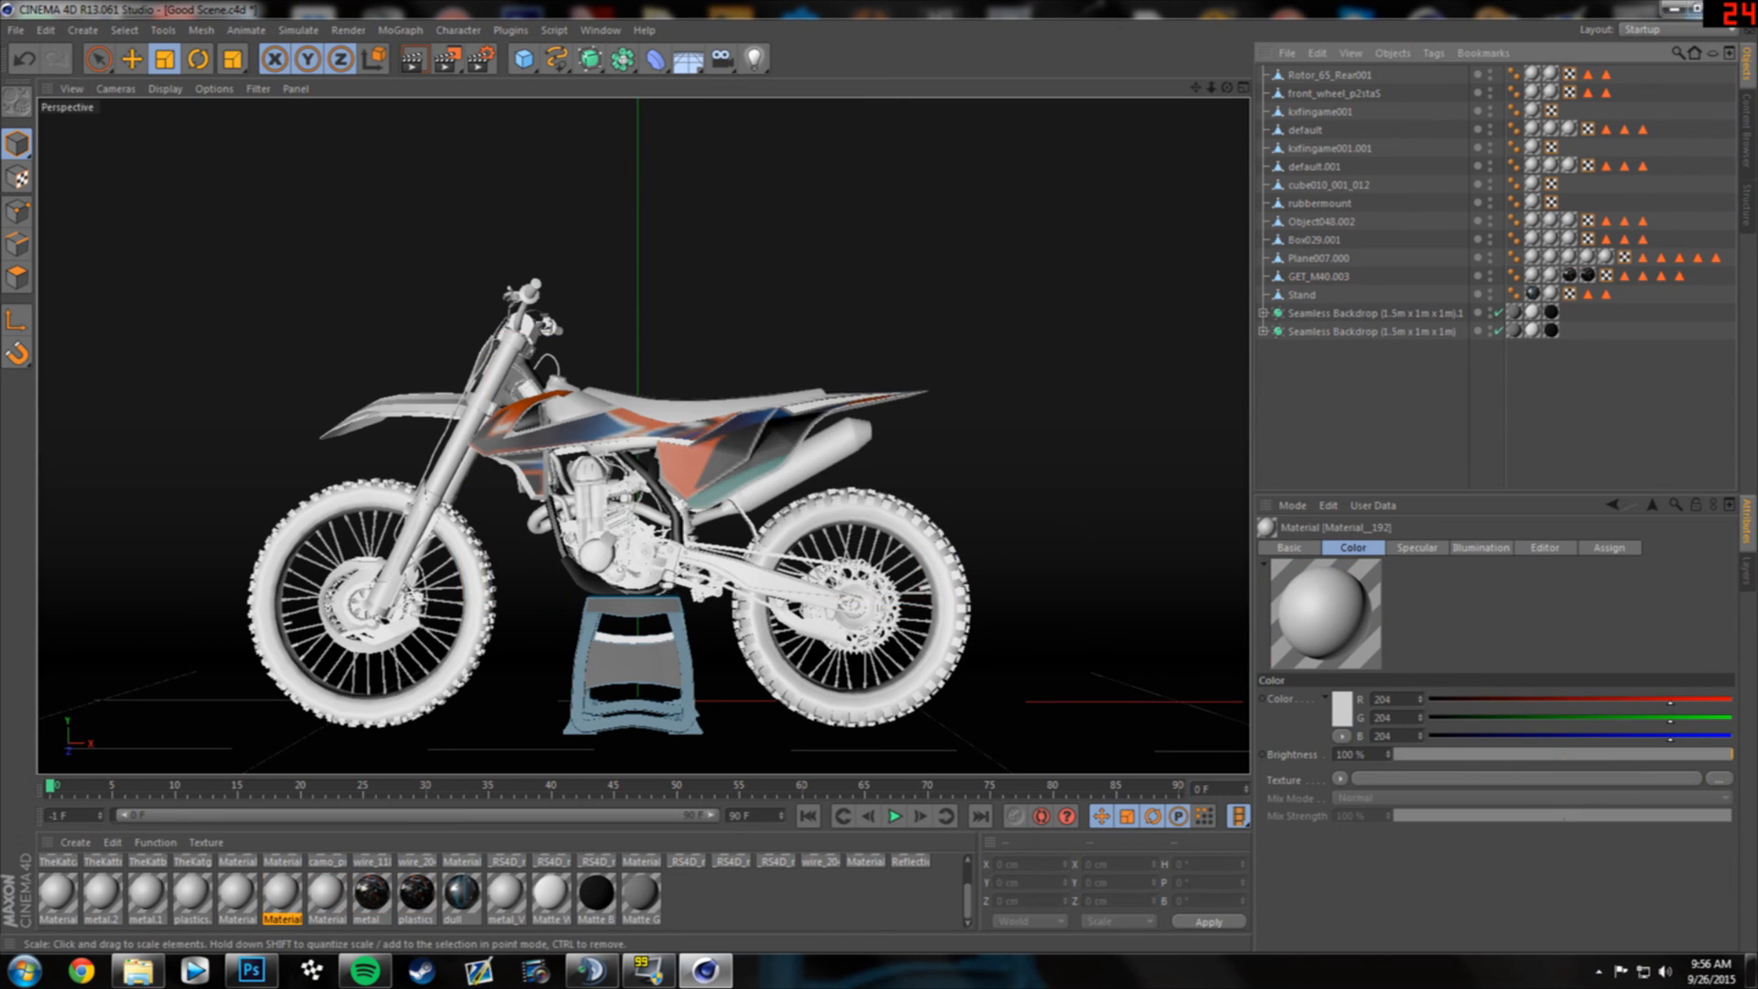
pyautogui.doubleClick(327, 893)
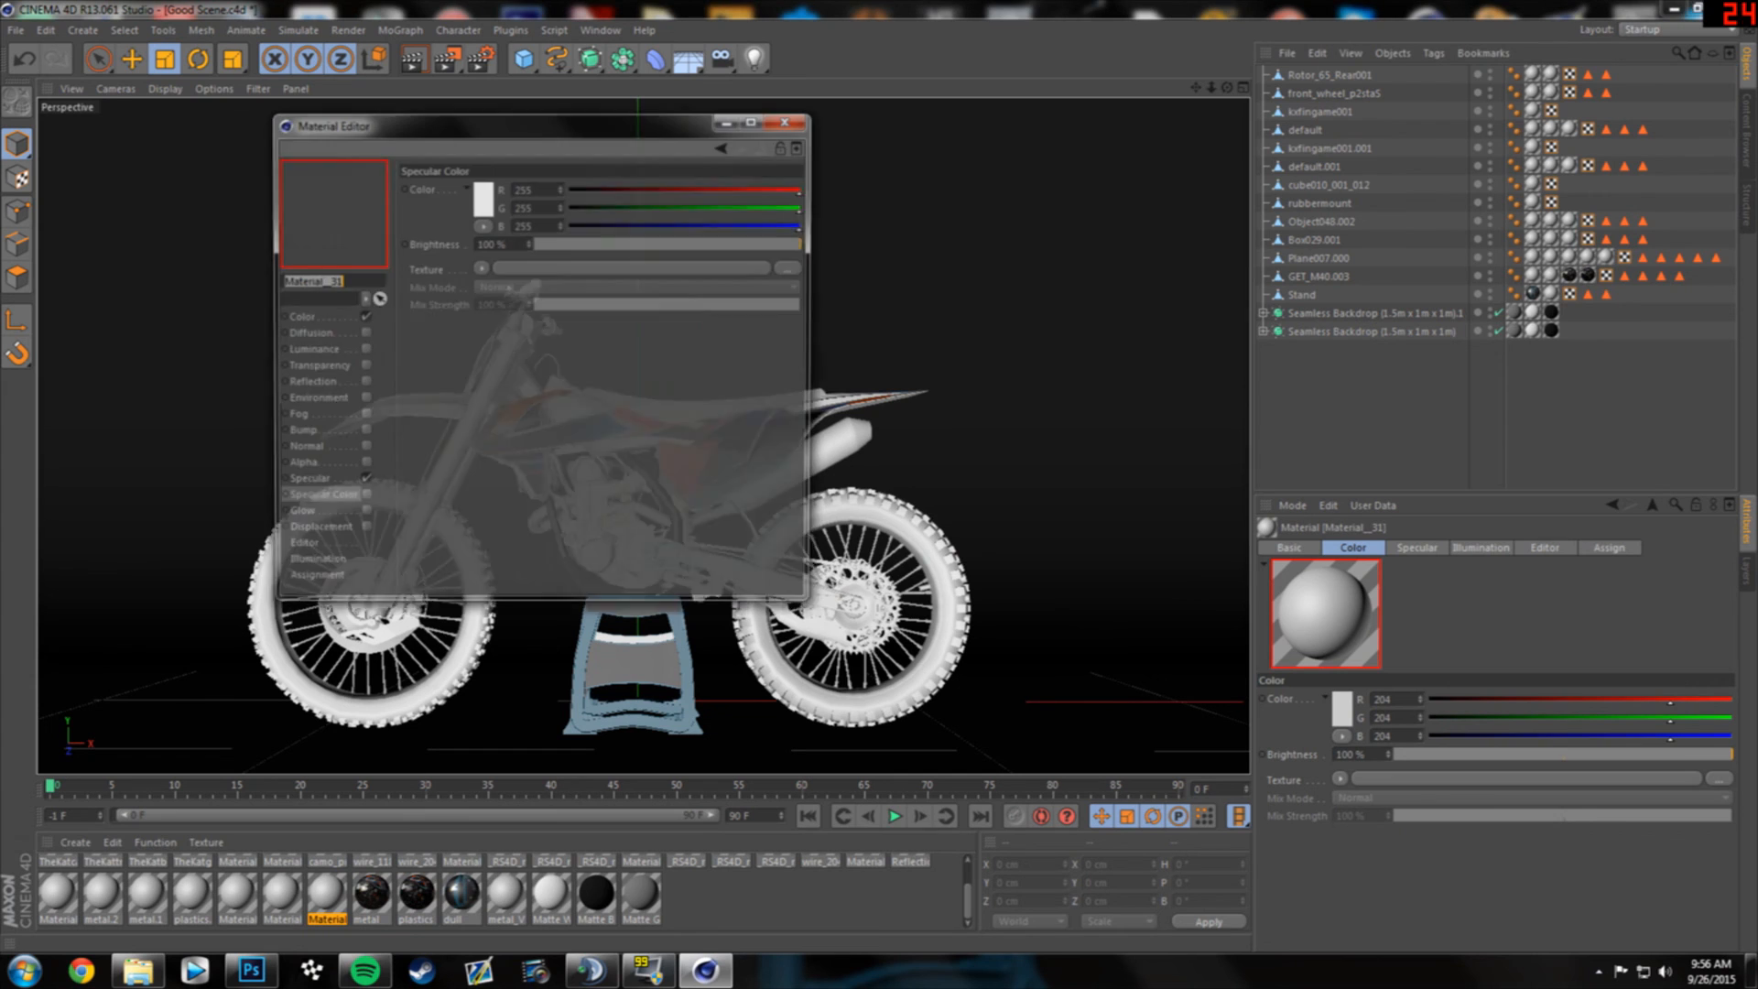
# - Load 2015KTMFETemplate 2K as the specular color texture of Material__31 without copying it to the project
pyautogui.click(791, 267)
pyautogui.click(791, 279)
pyautogui.doubleClick(791, 279)
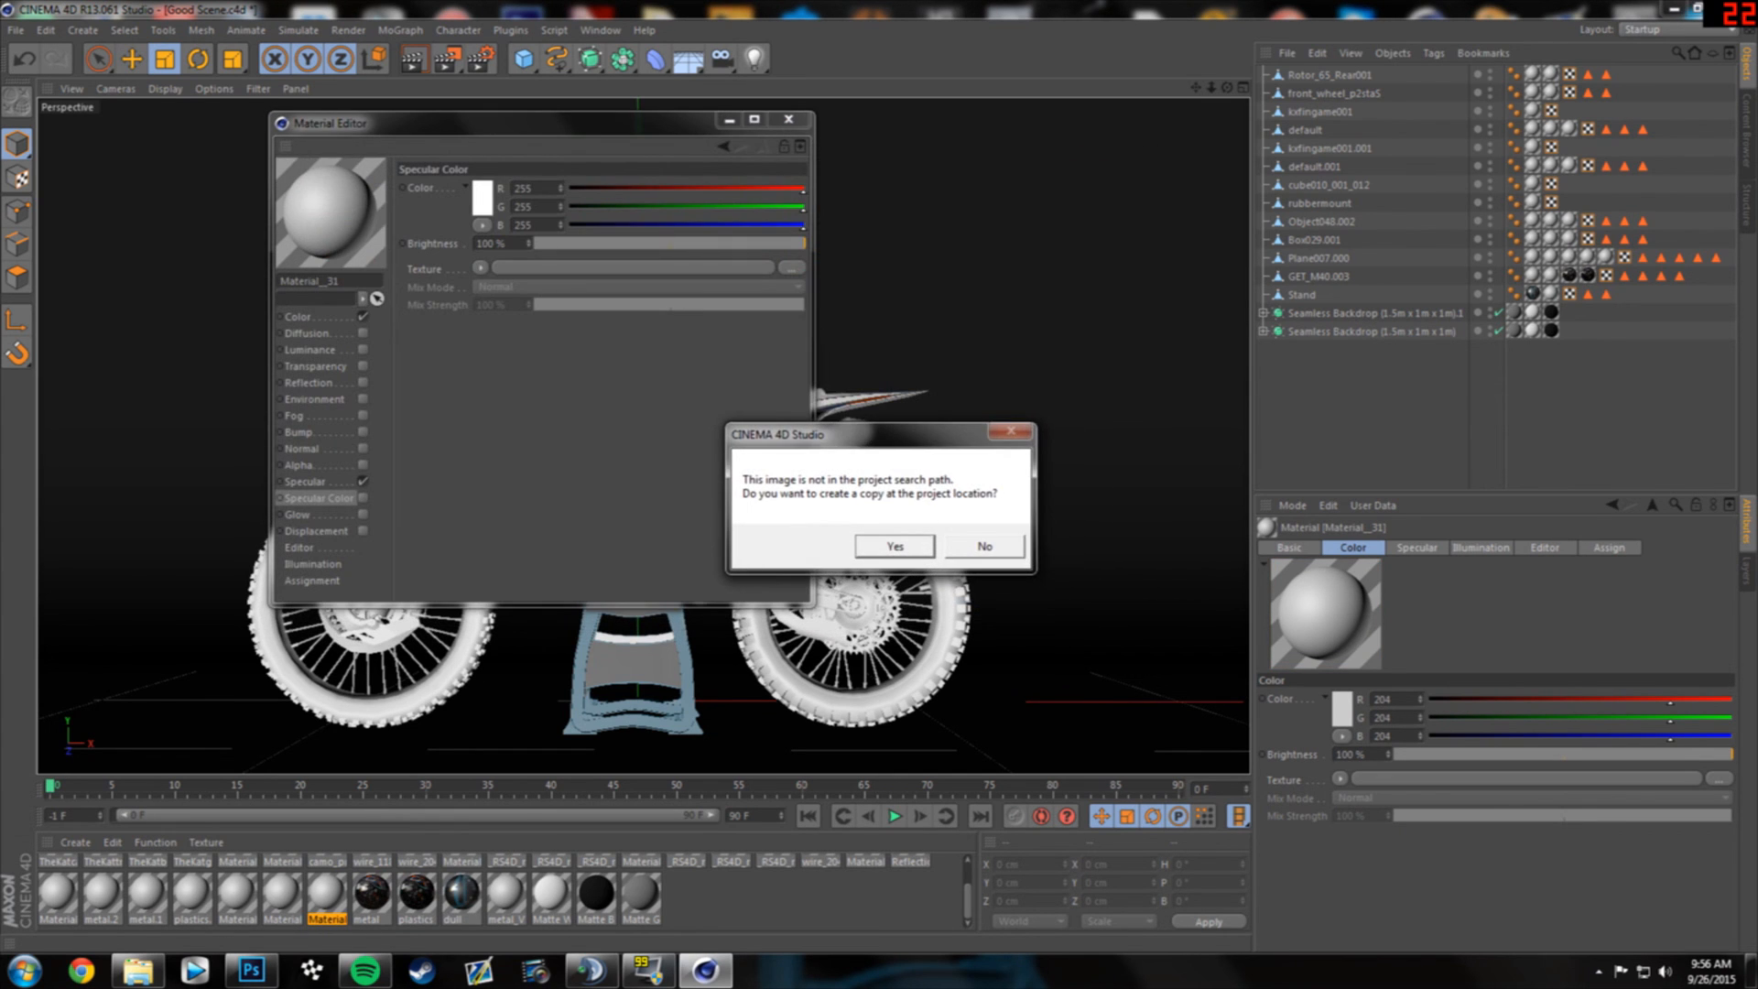
pyautogui.click(985, 546)
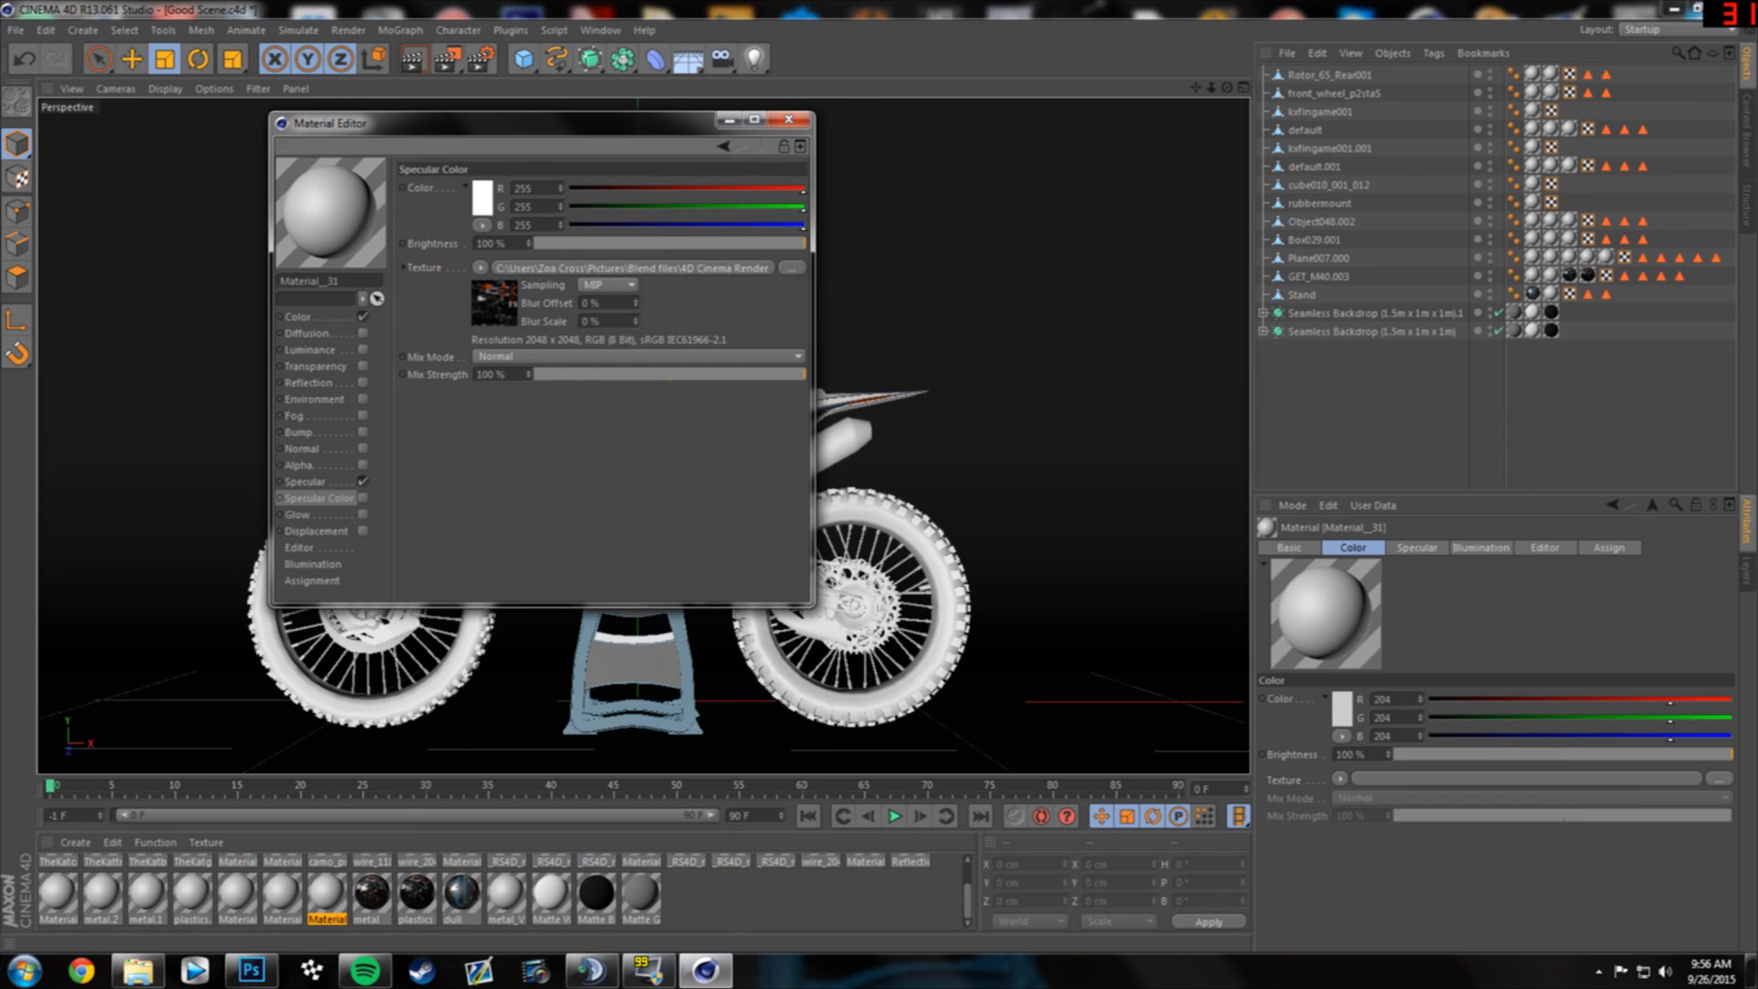
# - Enable specular color on Material__31 with 250sxf-NCR Offseason_spec as its texture, without copying the image to the project
pyautogui.click(791, 268)
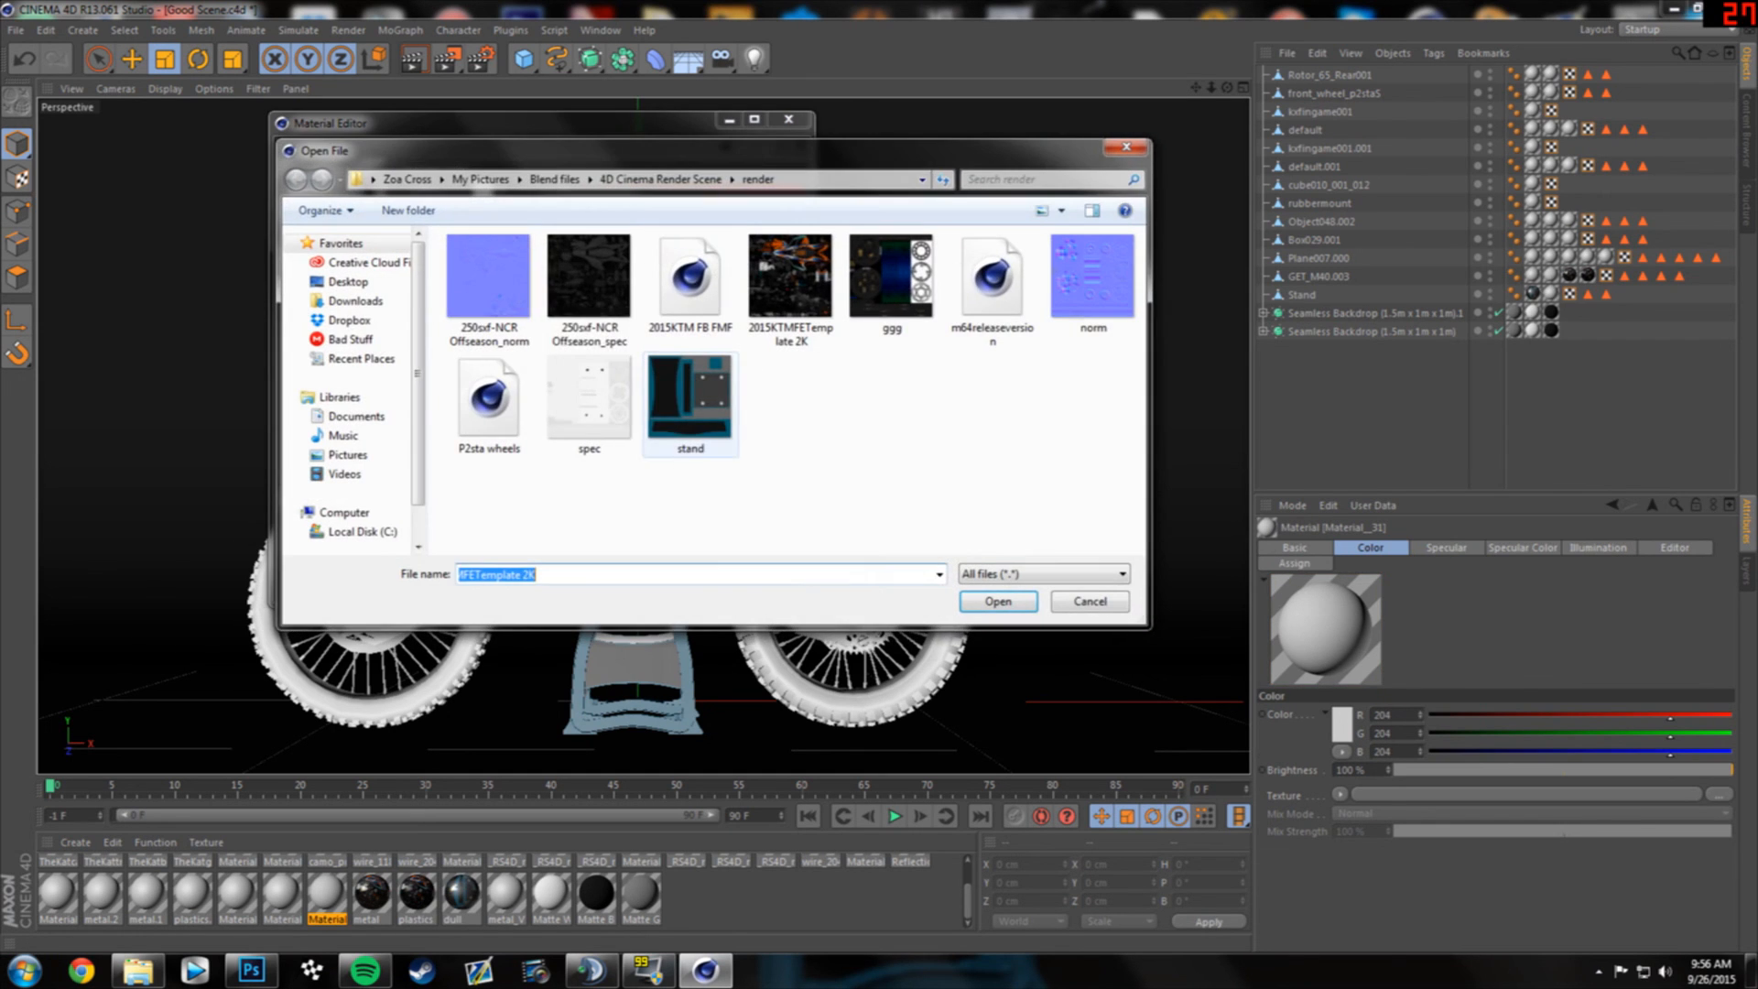
pyautogui.click(589, 286)
pyautogui.click(998, 602)
pyautogui.click(984, 546)
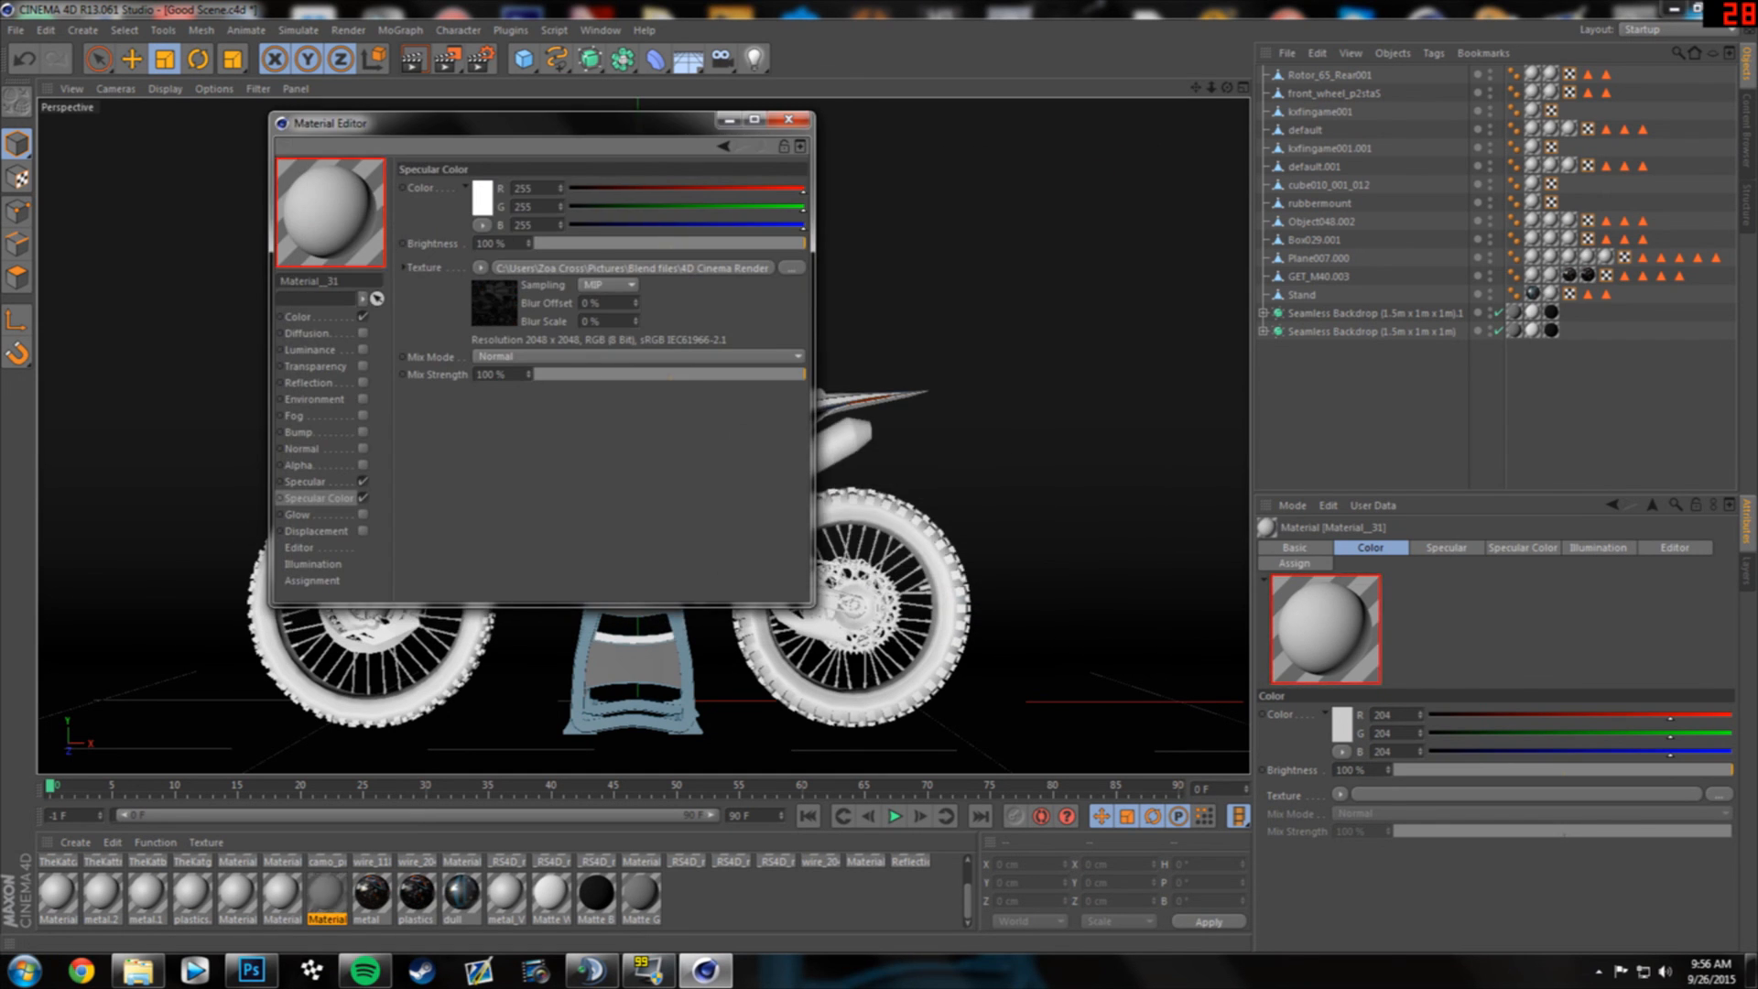
# - Enable bump and normal on Material__31 and load 250sxf-NCR Offseason_norm as the bump texture at 100% strength
pyautogui.click(362, 432)
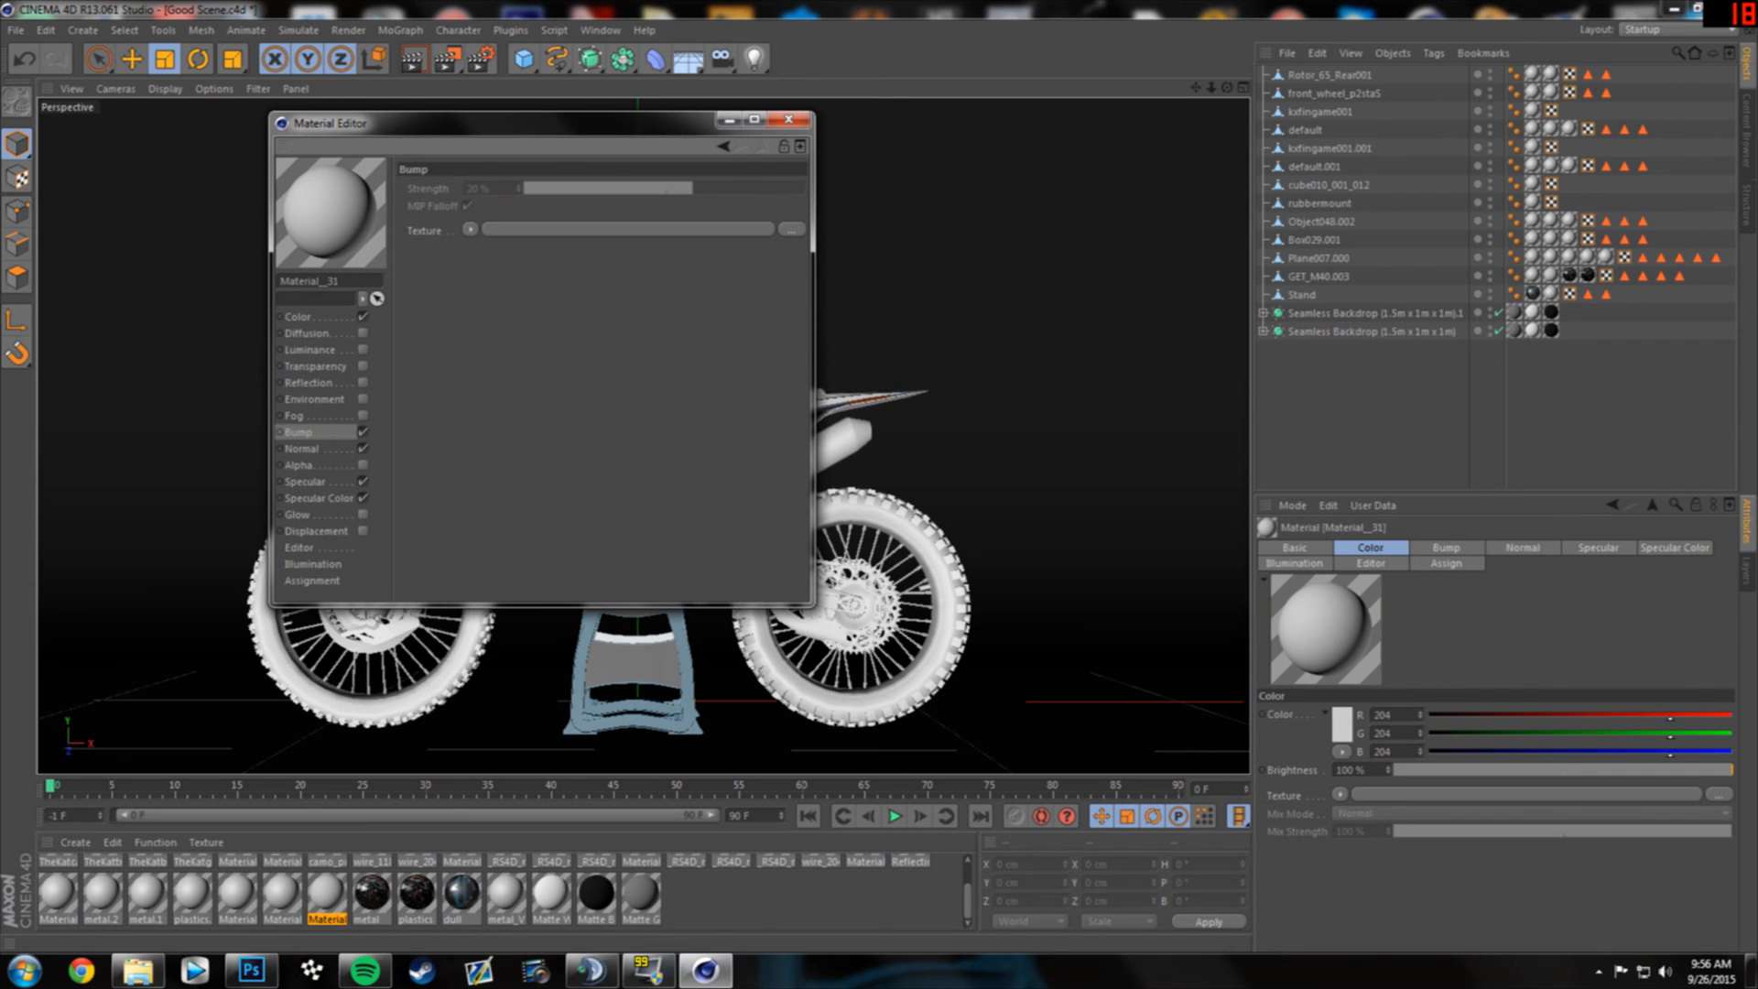
pyautogui.click(791, 230)
pyautogui.click(491, 277)
pyautogui.click(998, 601)
pyautogui.click(984, 547)
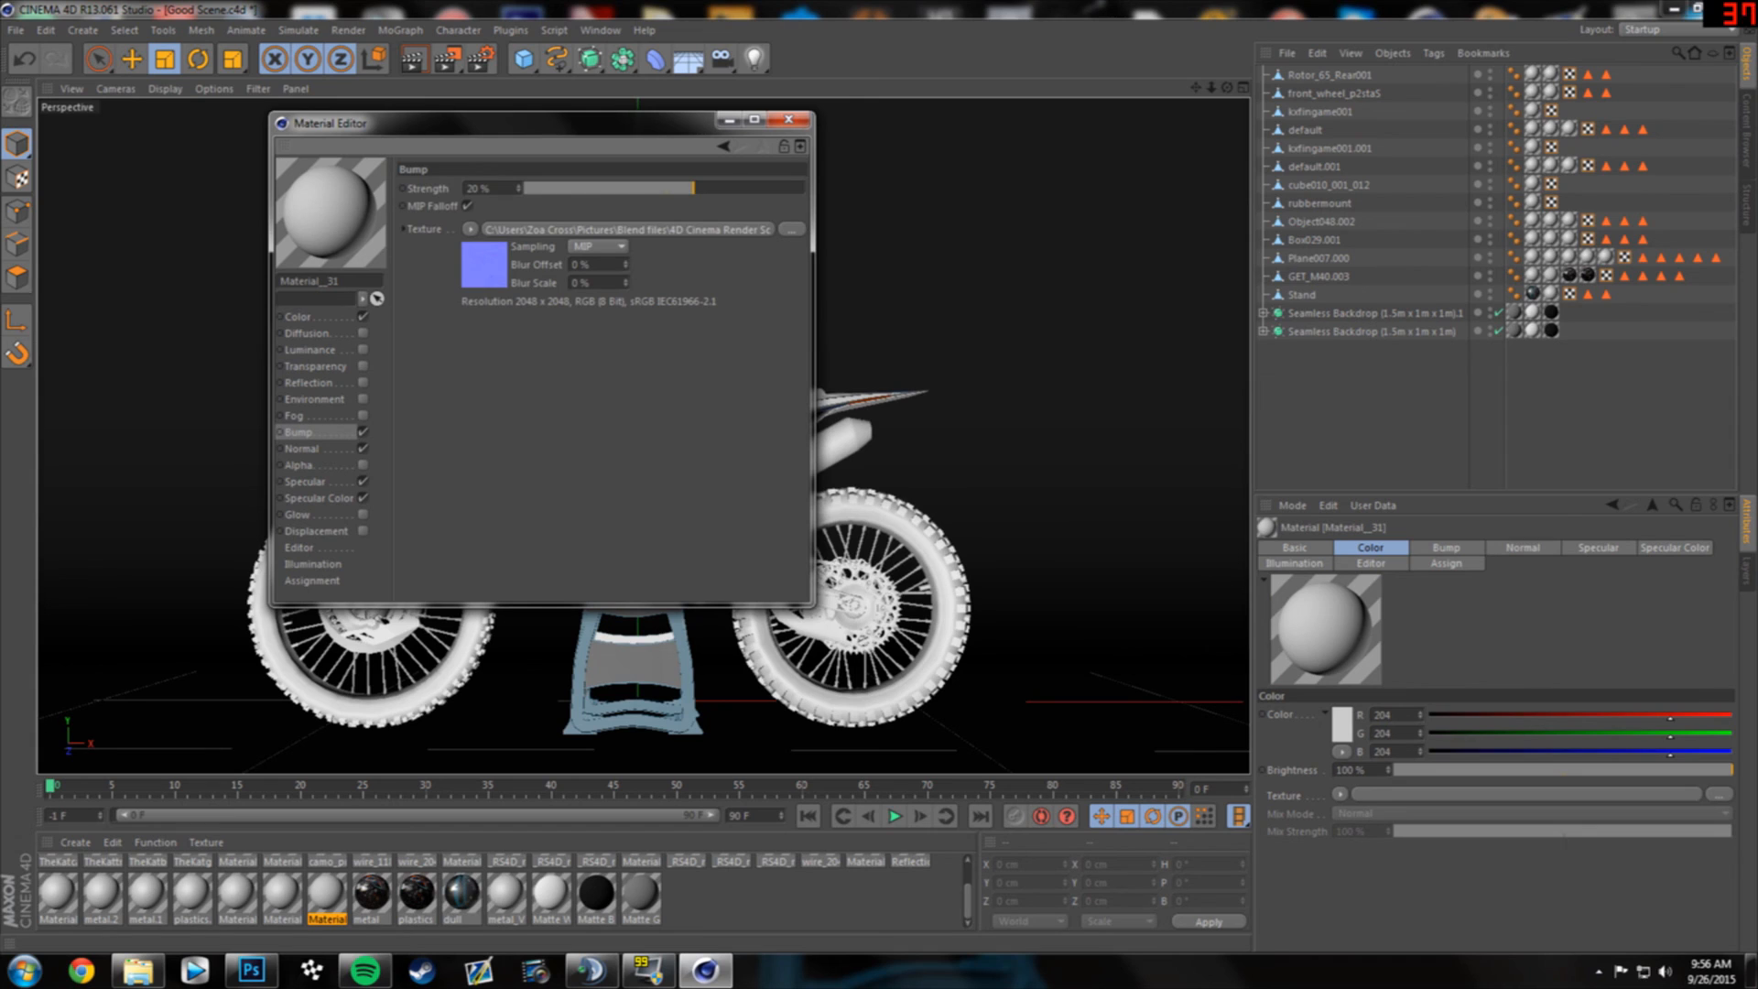
pyautogui.moveTo(693, 188); pyautogui.dragTo(807, 189)
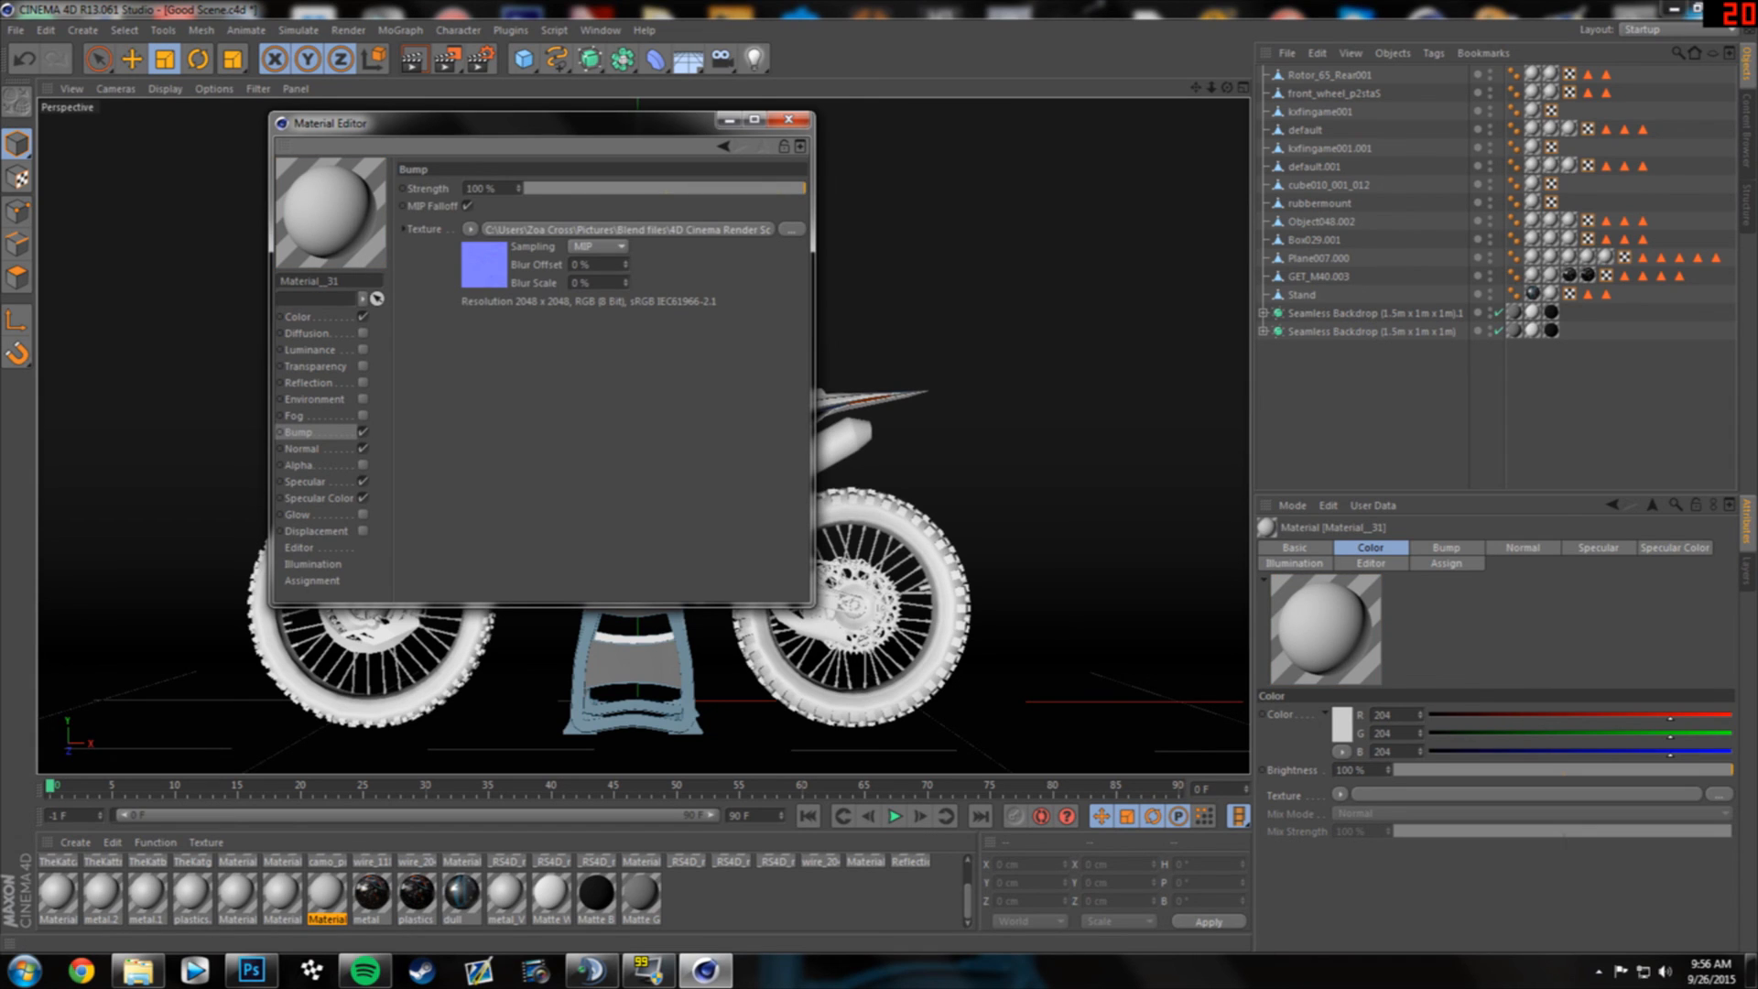
# - Load 250sxf-NCR Offseason_norm as the normal texture of Material__31 without copying it to the project
pyautogui.click(304, 448)
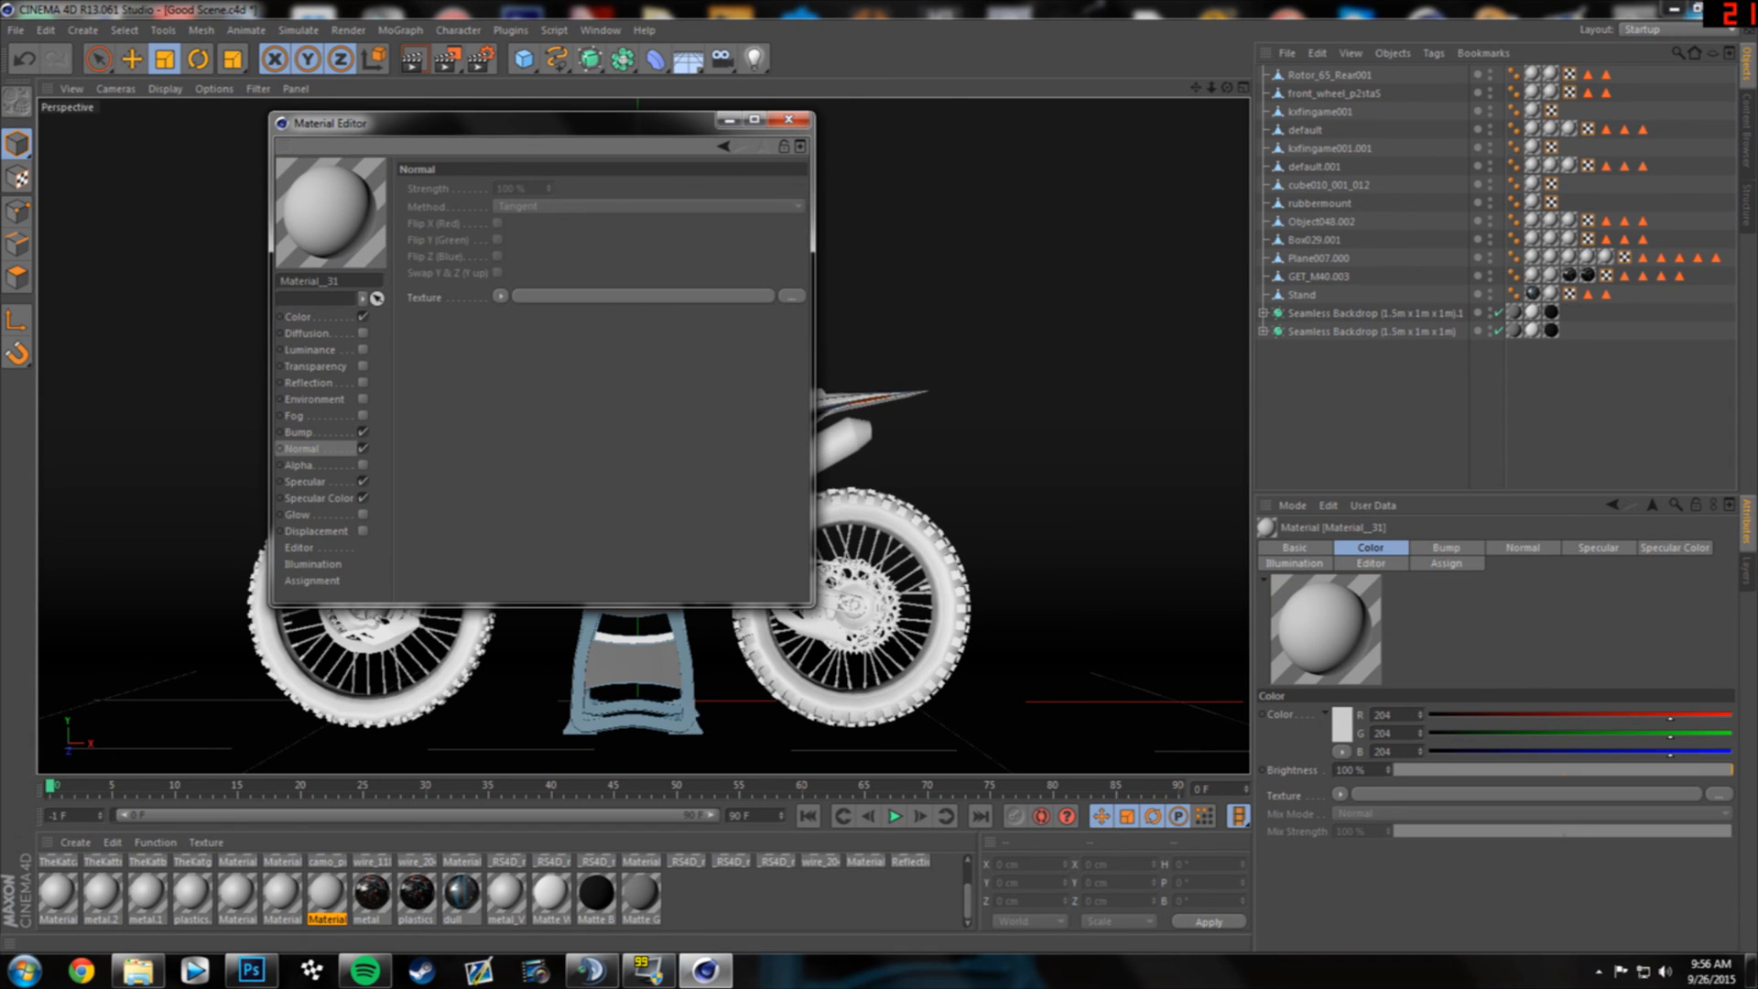
pyautogui.click(791, 297)
pyautogui.click(491, 283)
pyautogui.click(998, 600)
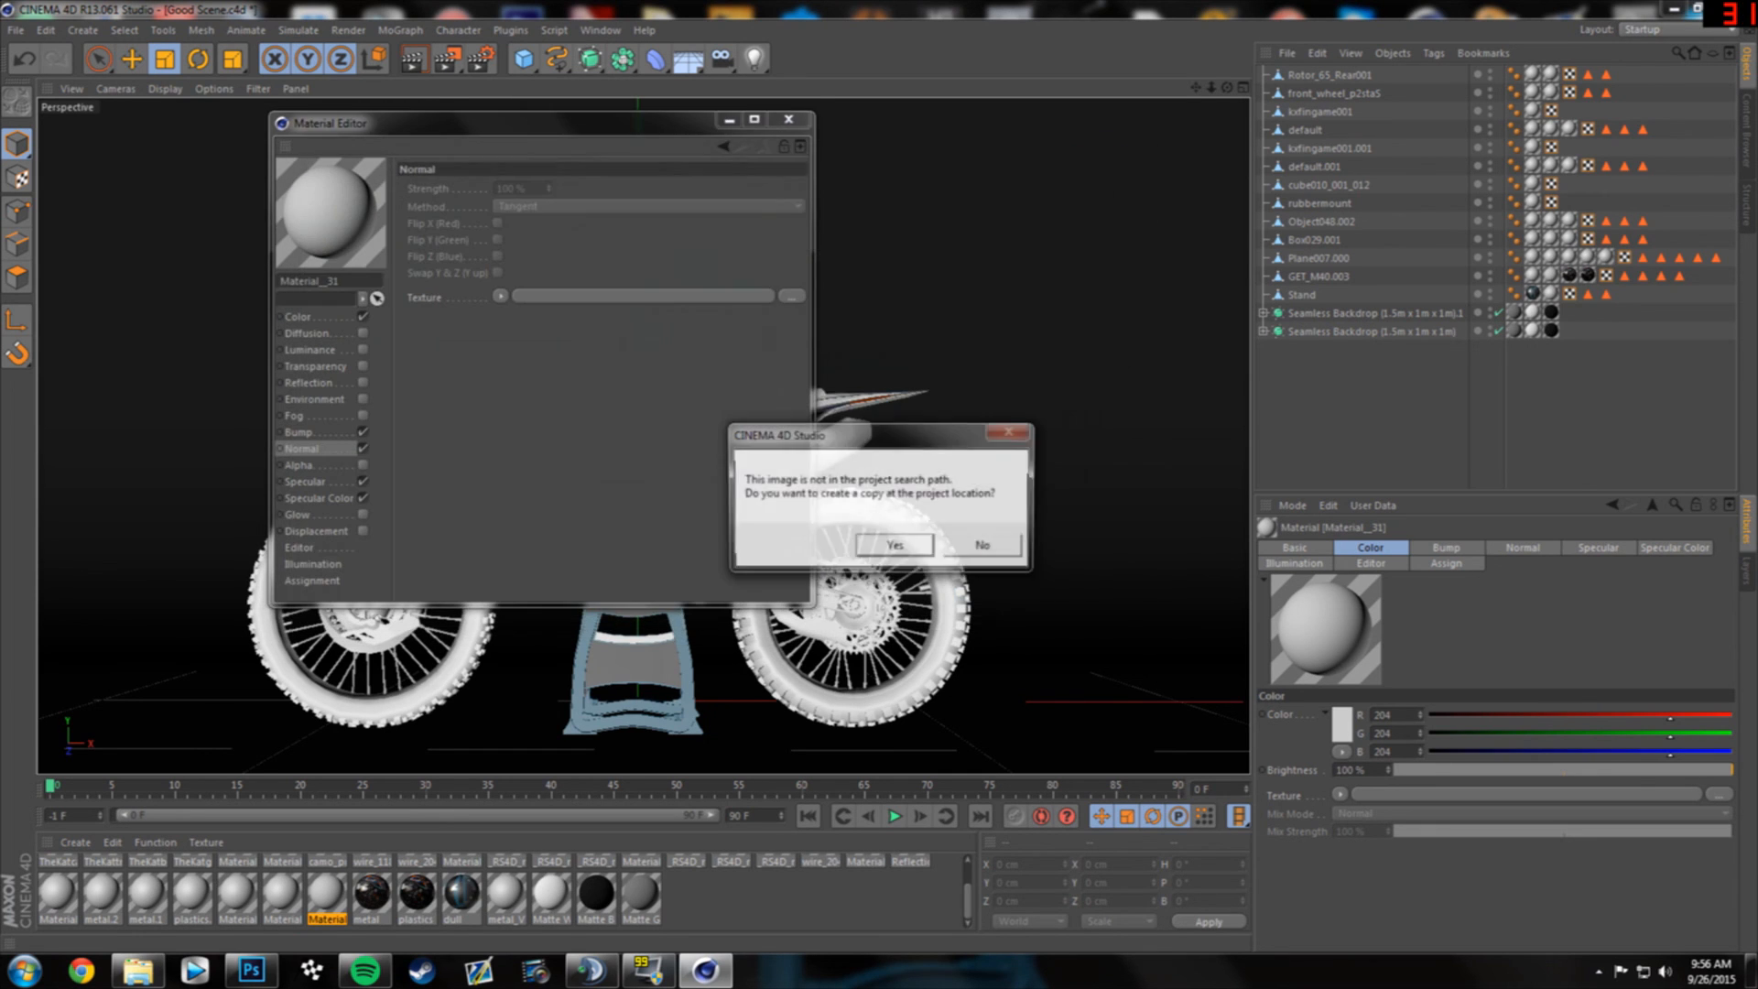
pyautogui.click(985, 546)
# - Load 2015KTMFETemplate 2K as the color texture of Material__31 without copying it to the project, and close the material
pyautogui.click(297, 317)
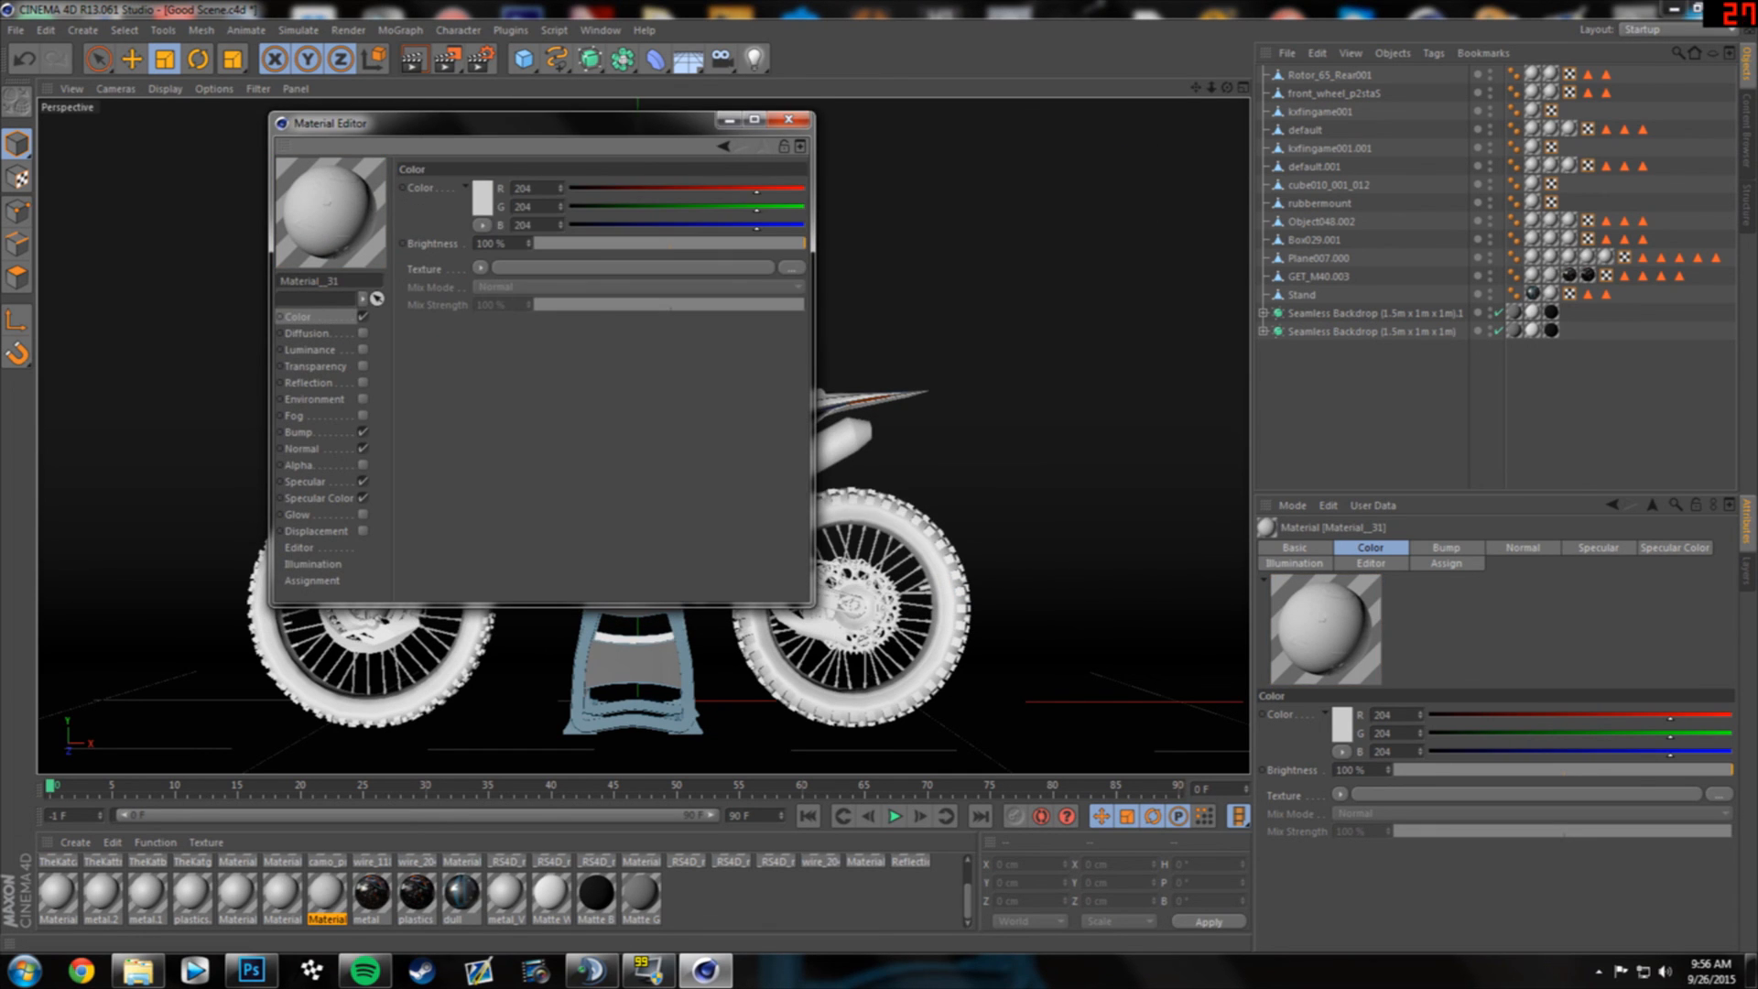
pyautogui.click(792, 268)
pyautogui.click(791, 279)
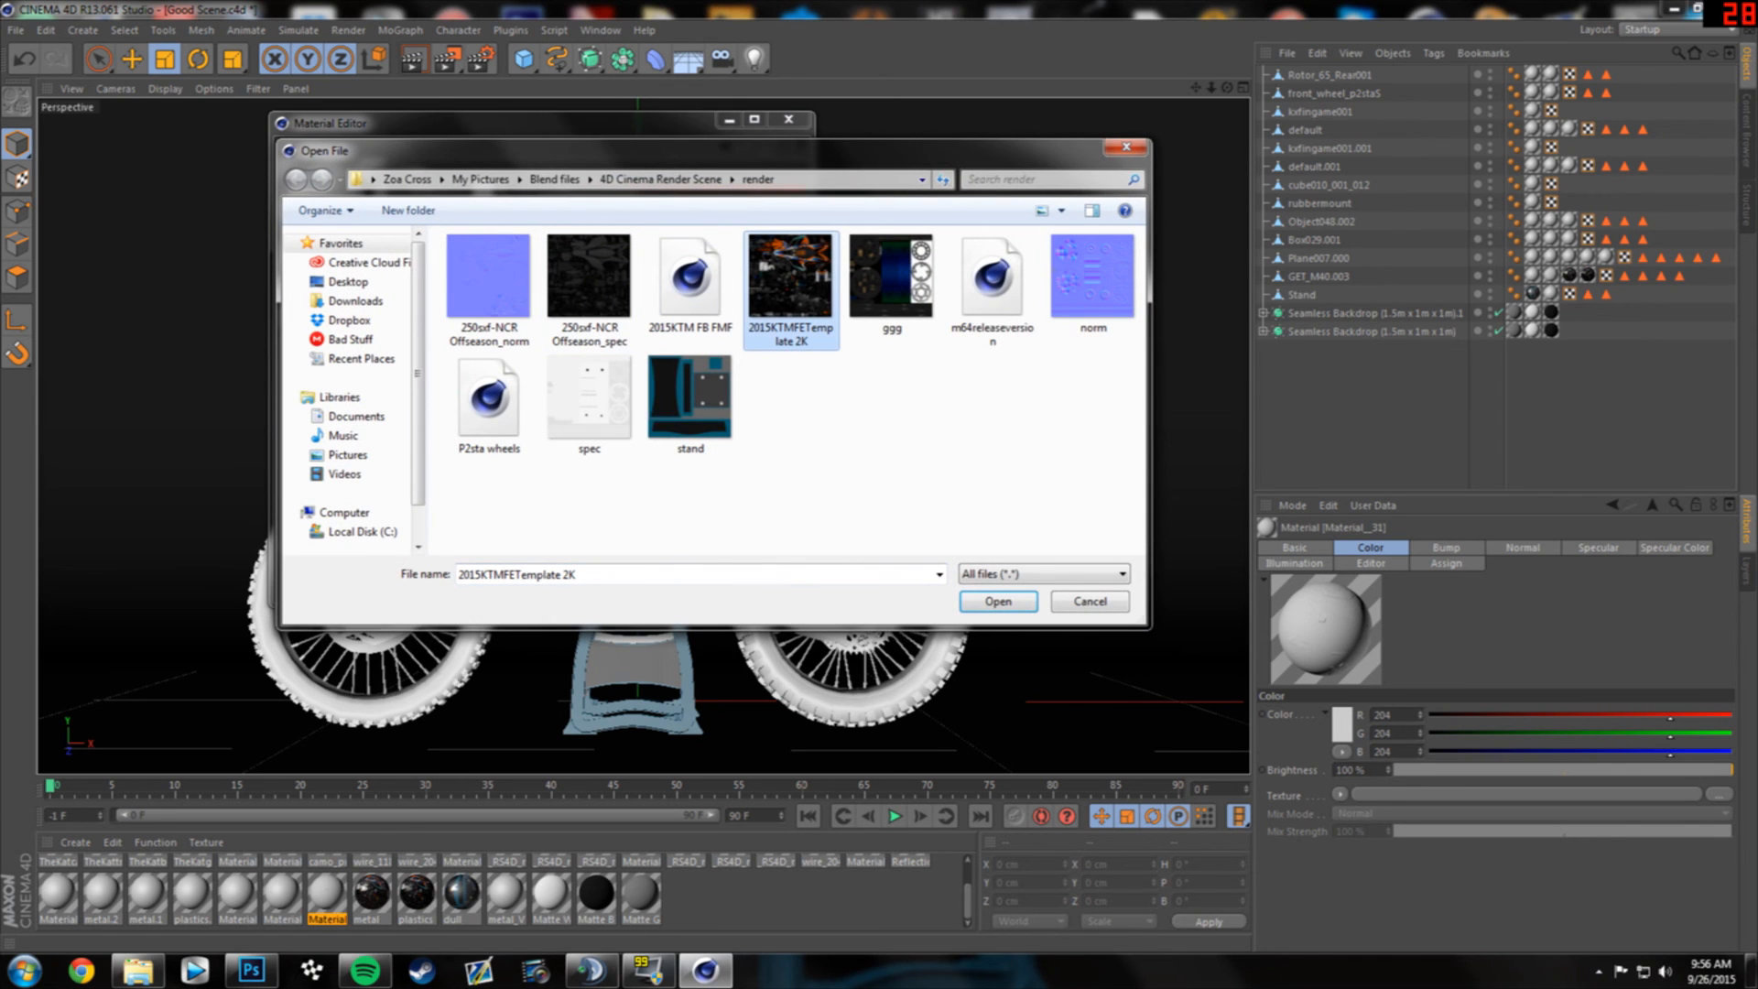
pyautogui.click(998, 601)
pyautogui.click(985, 547)
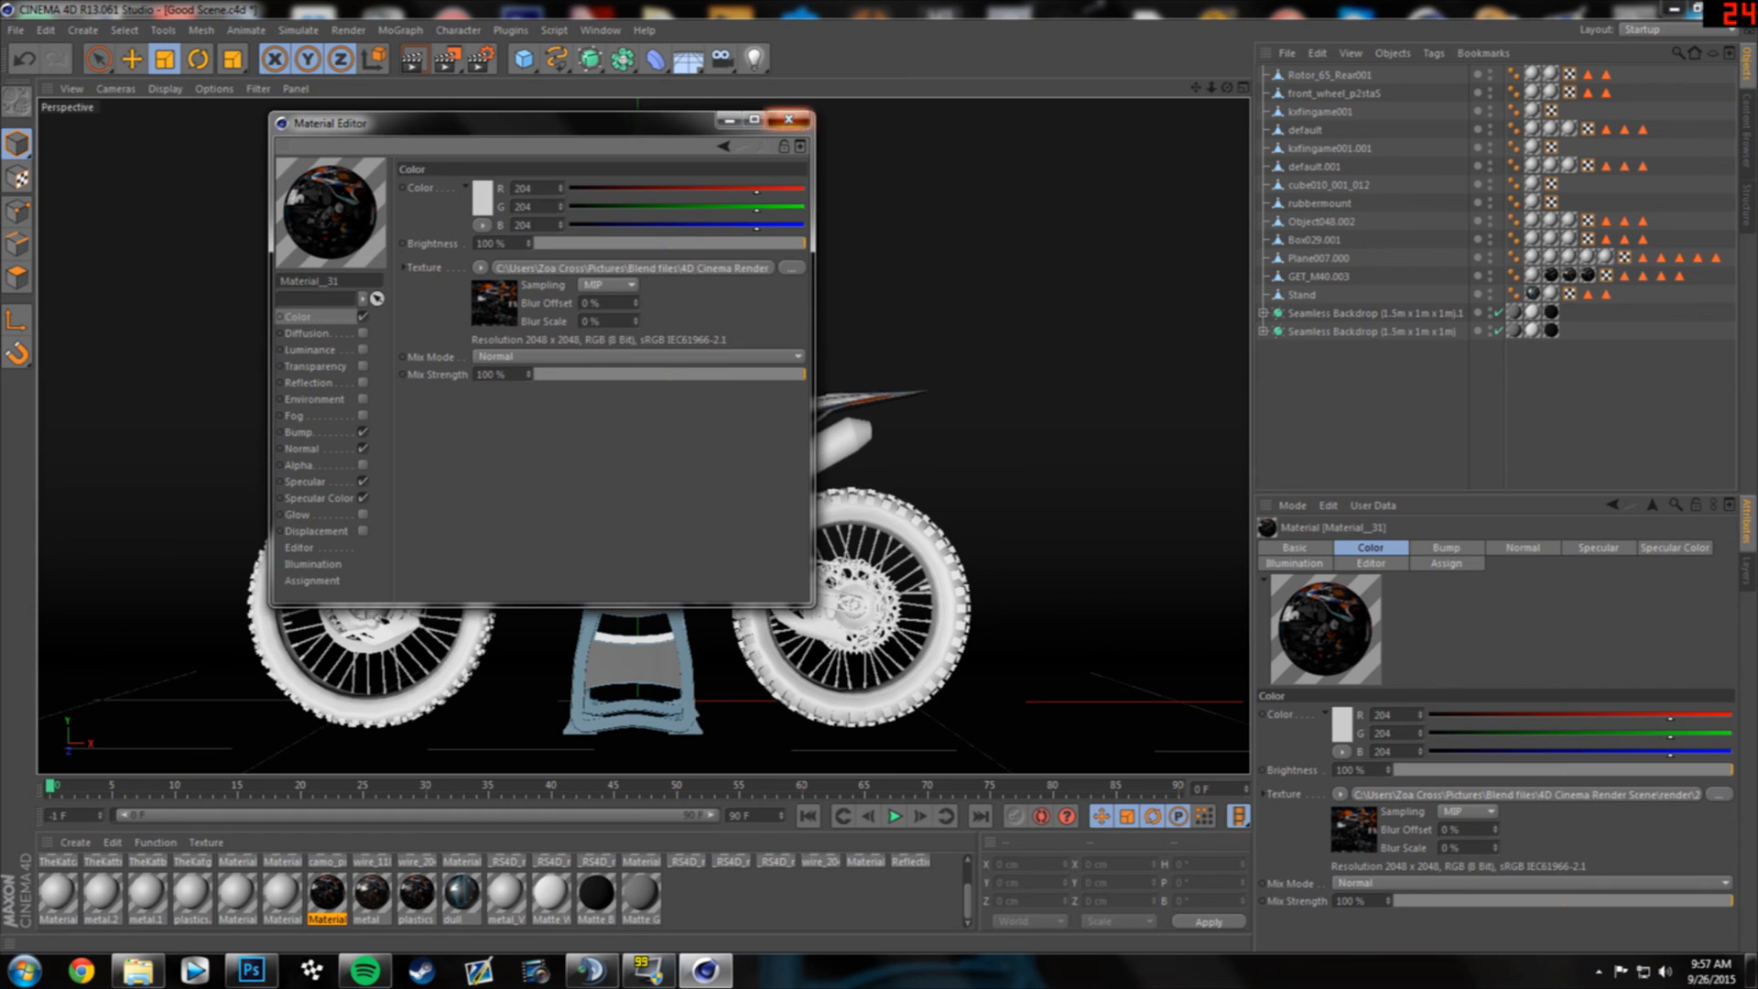
pyautogui.click(787, 119)
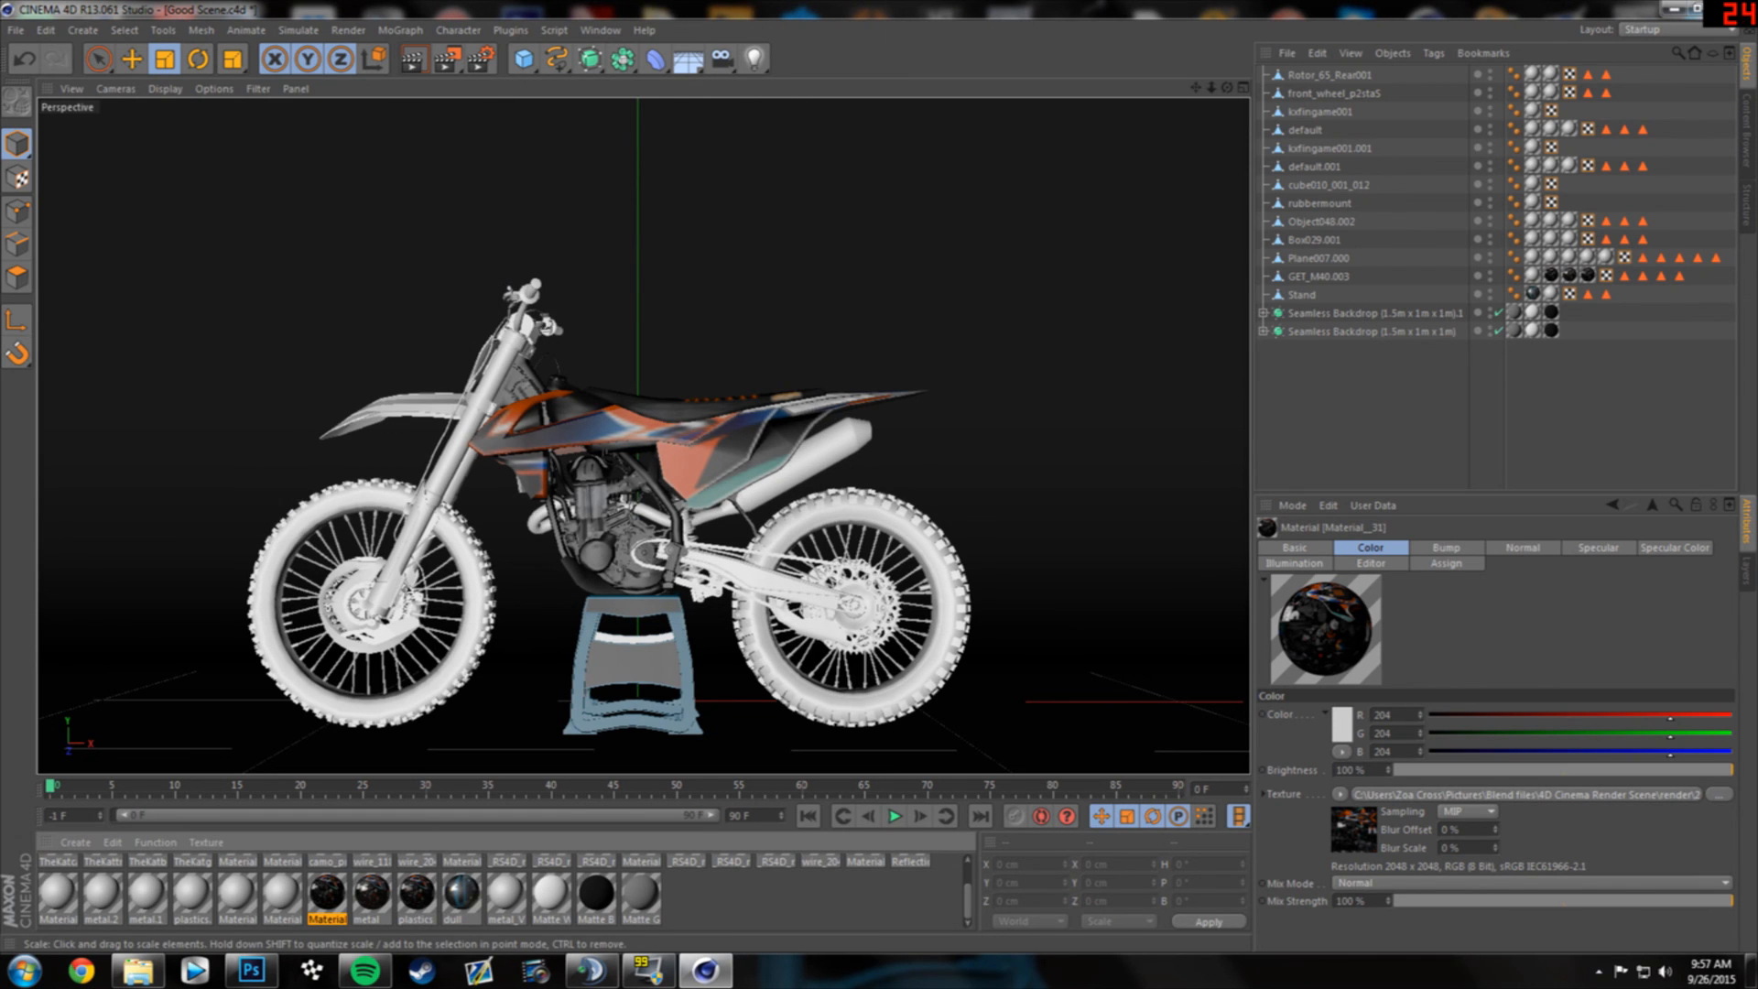
# - Reopen Material__31, enable reflection with its brightness lowered to about 7%, and close the material
pyautogui.doubleClick(327, 892)
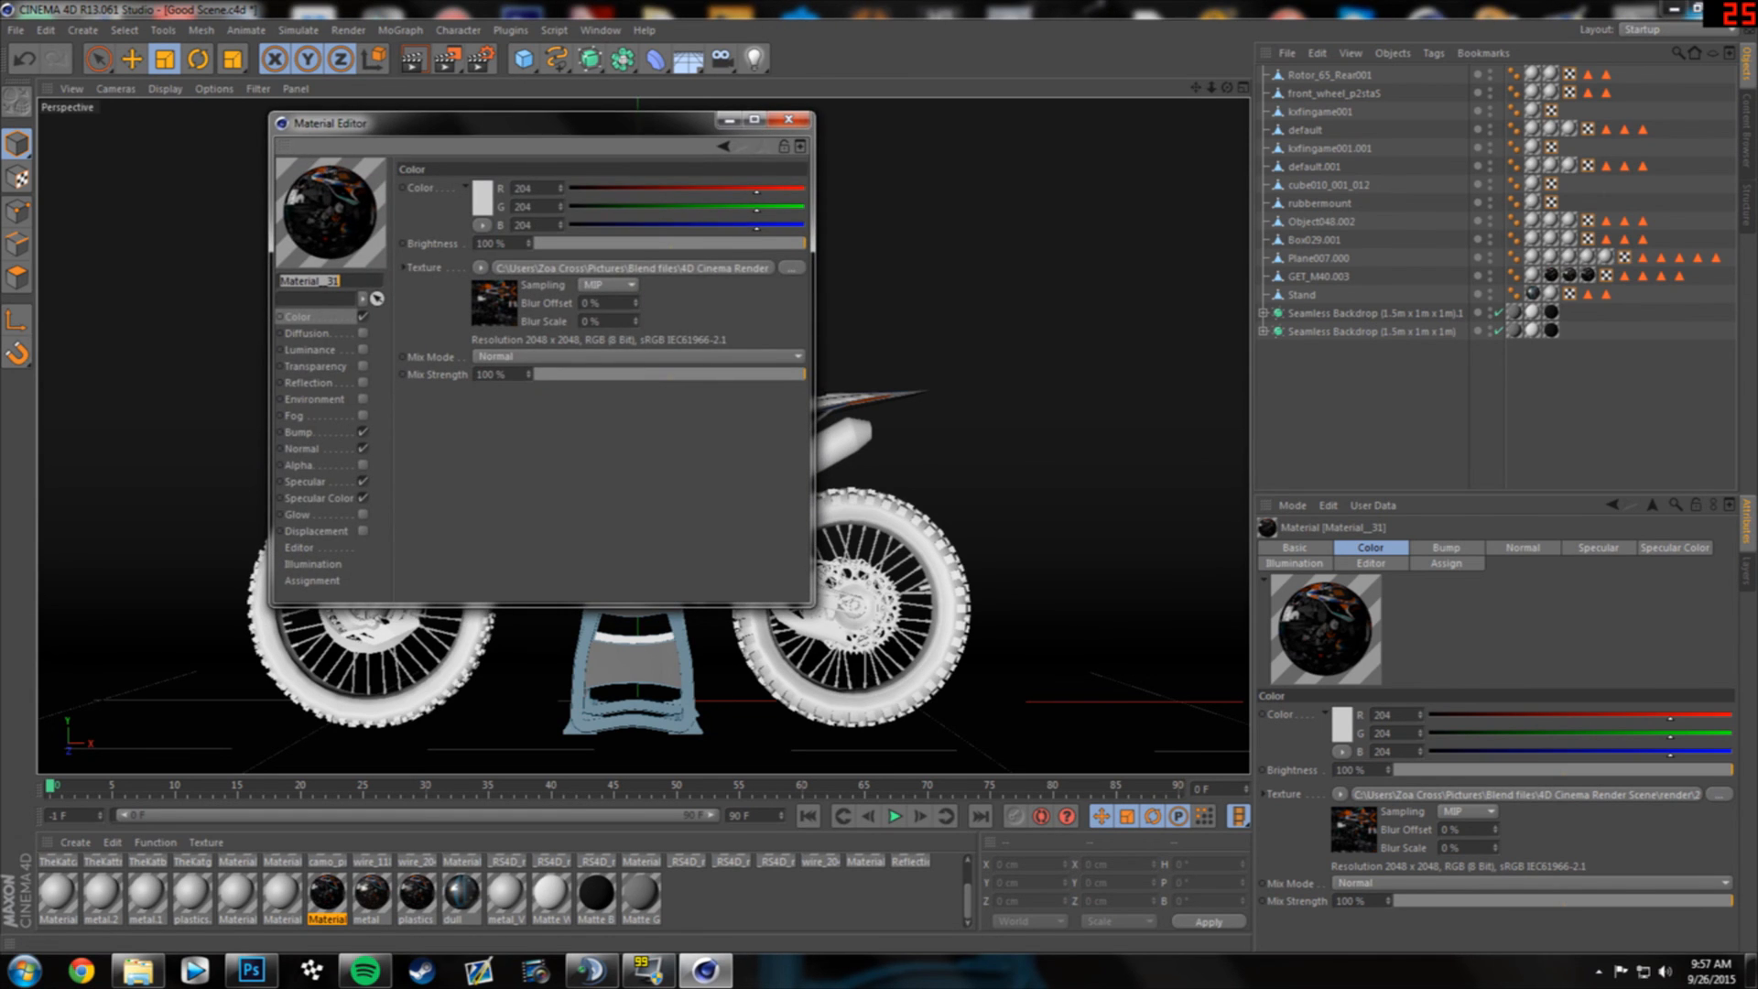
pyautogui.click(307, 333)
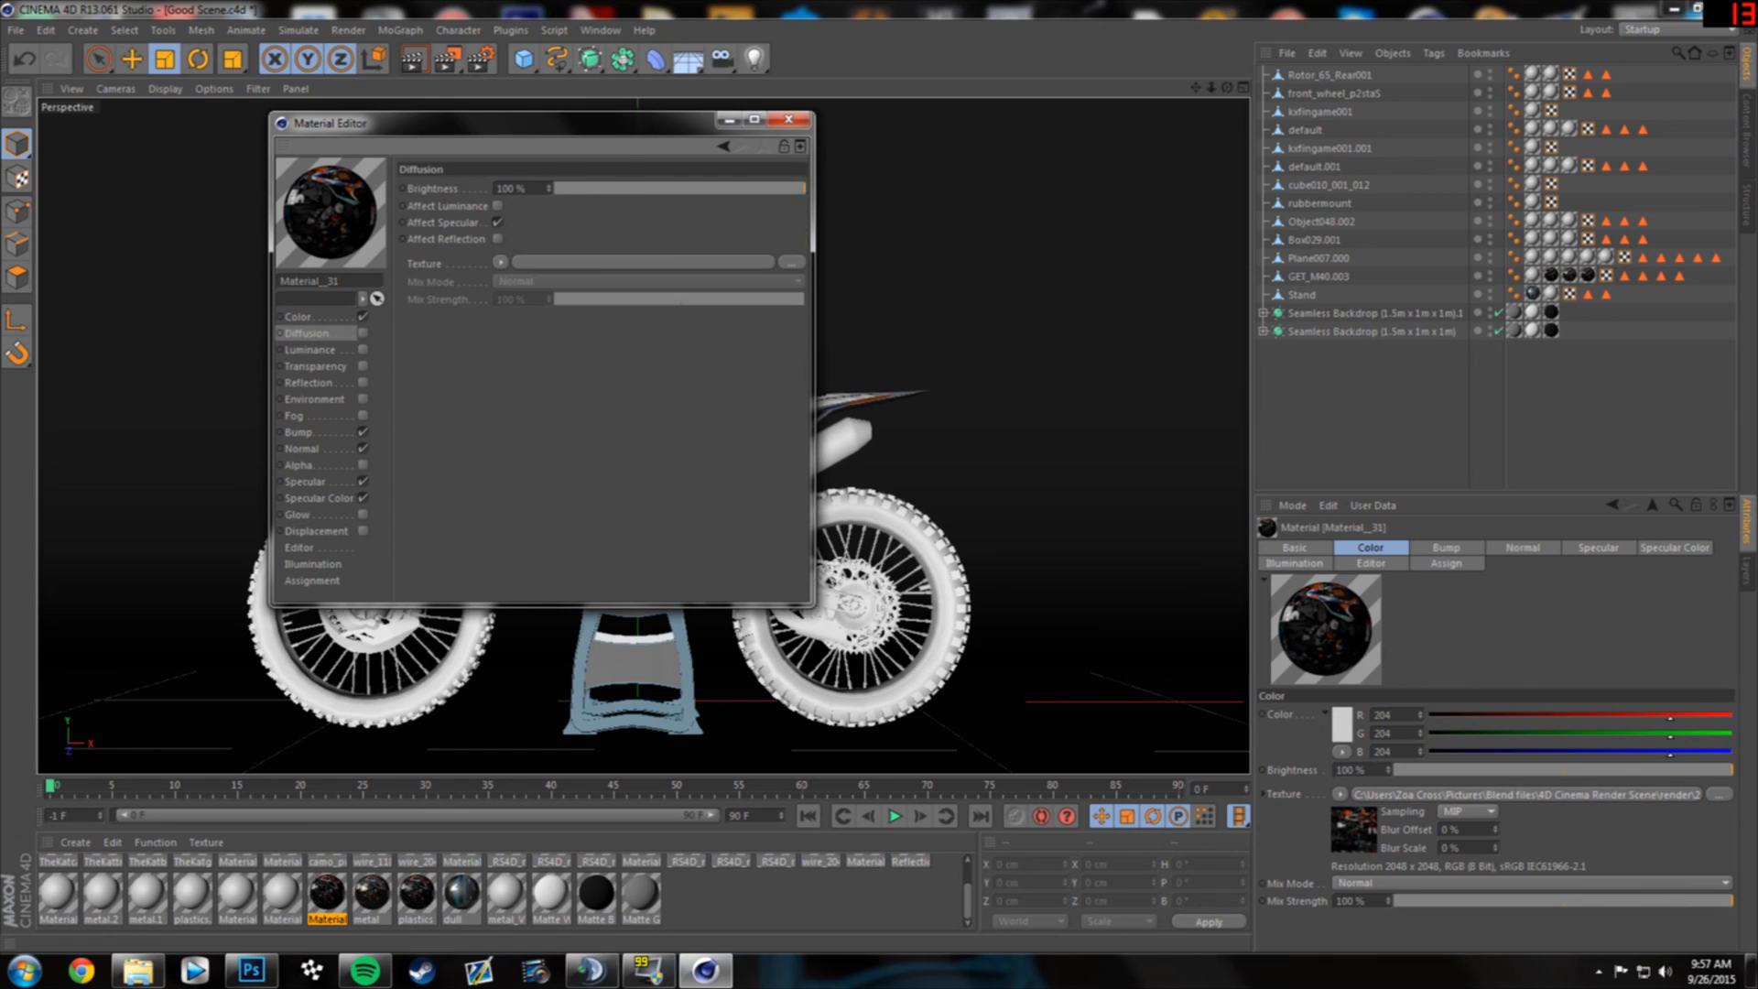
pyautogui.click(314, 399)
pyautogui.click(363, 383)
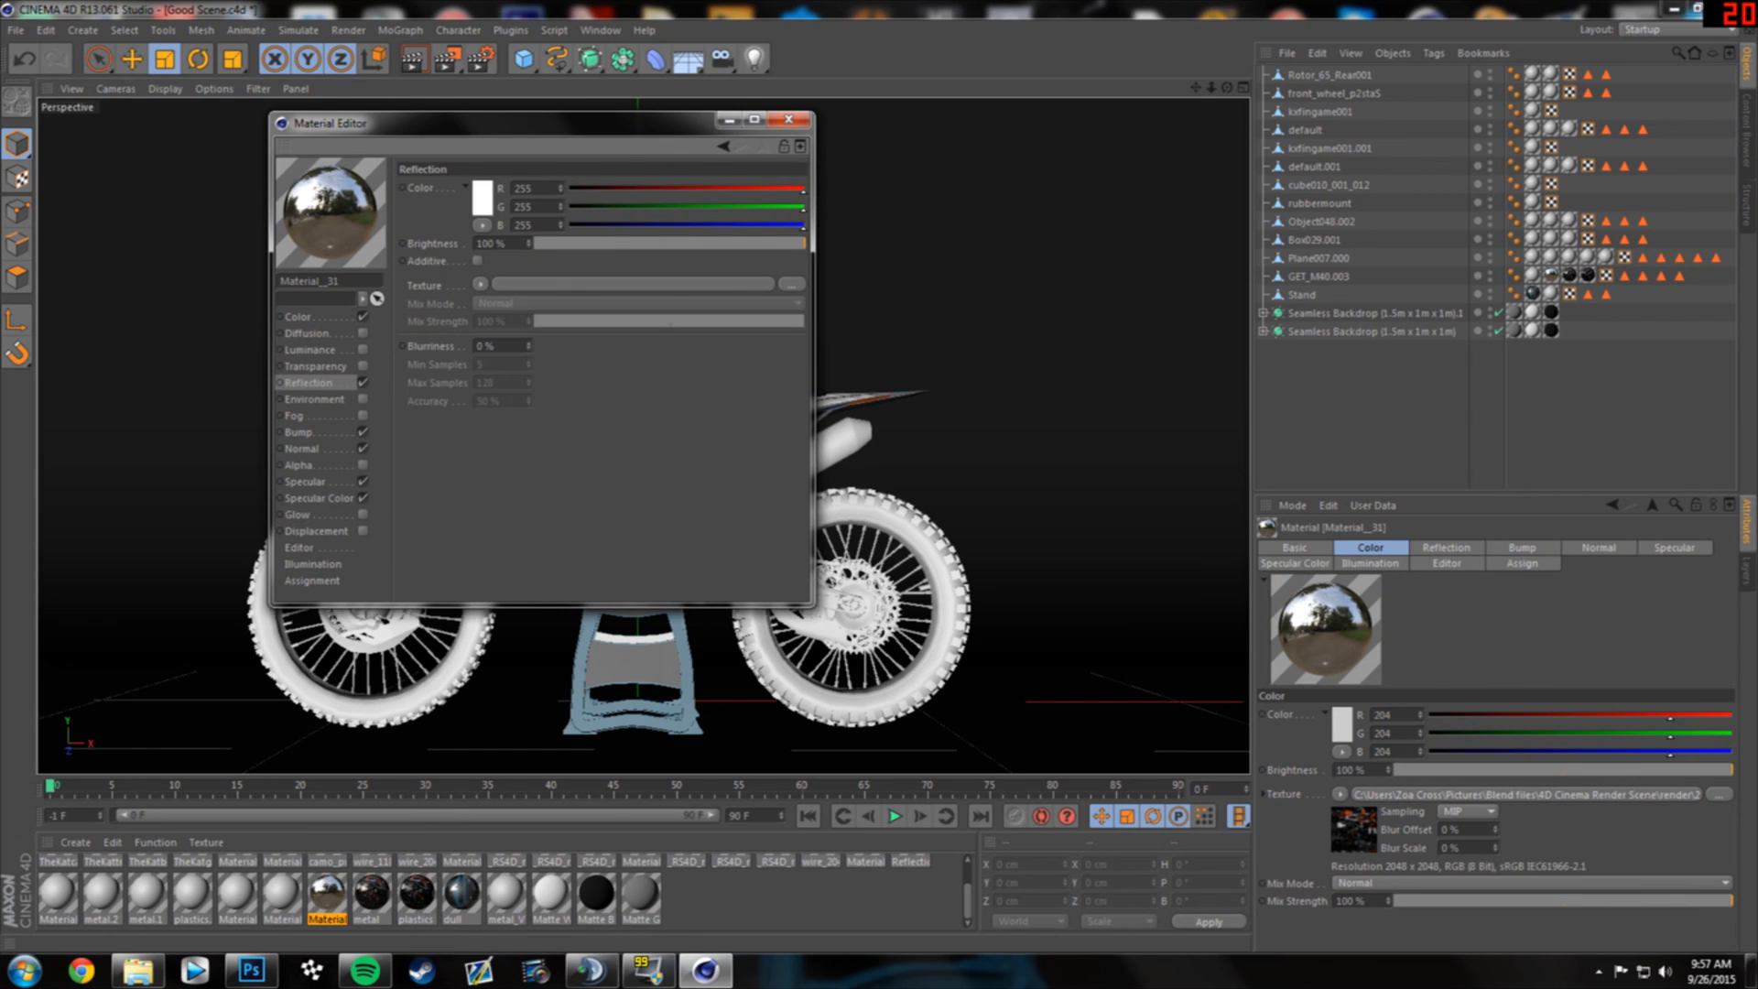
pyautogui.moveTo(804, 243); pyautogui.dragTo(540, 243)
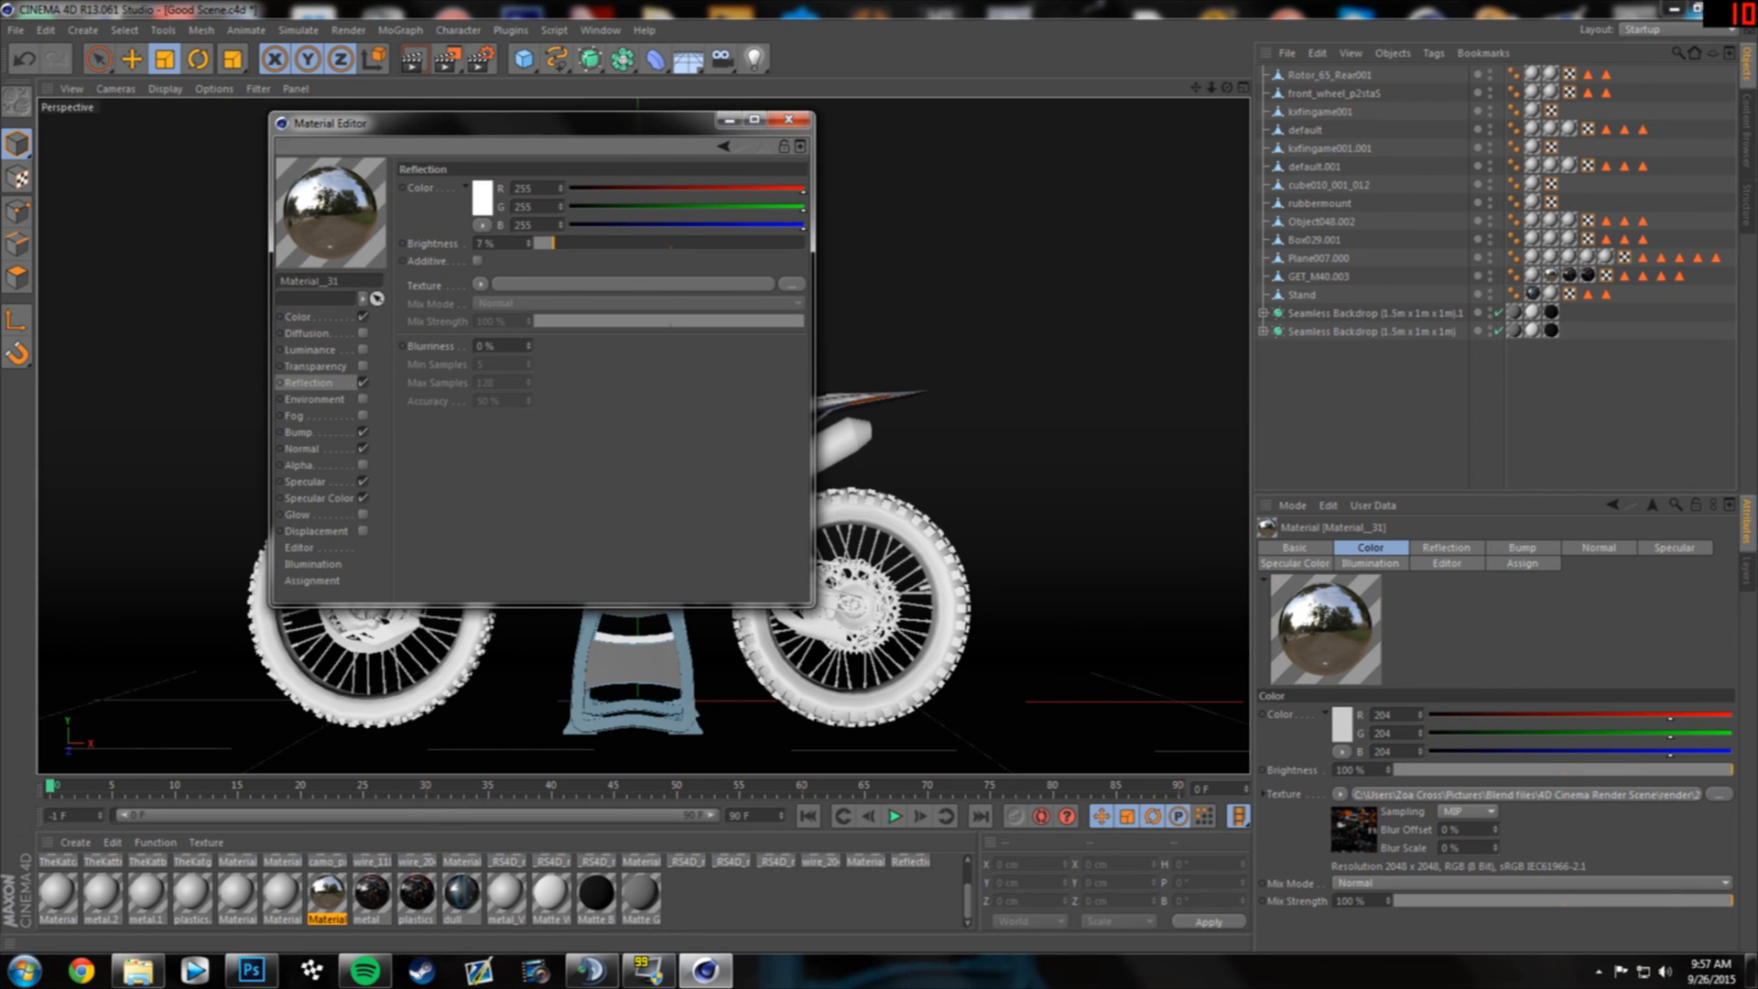
pyautogui.click(788, 119)
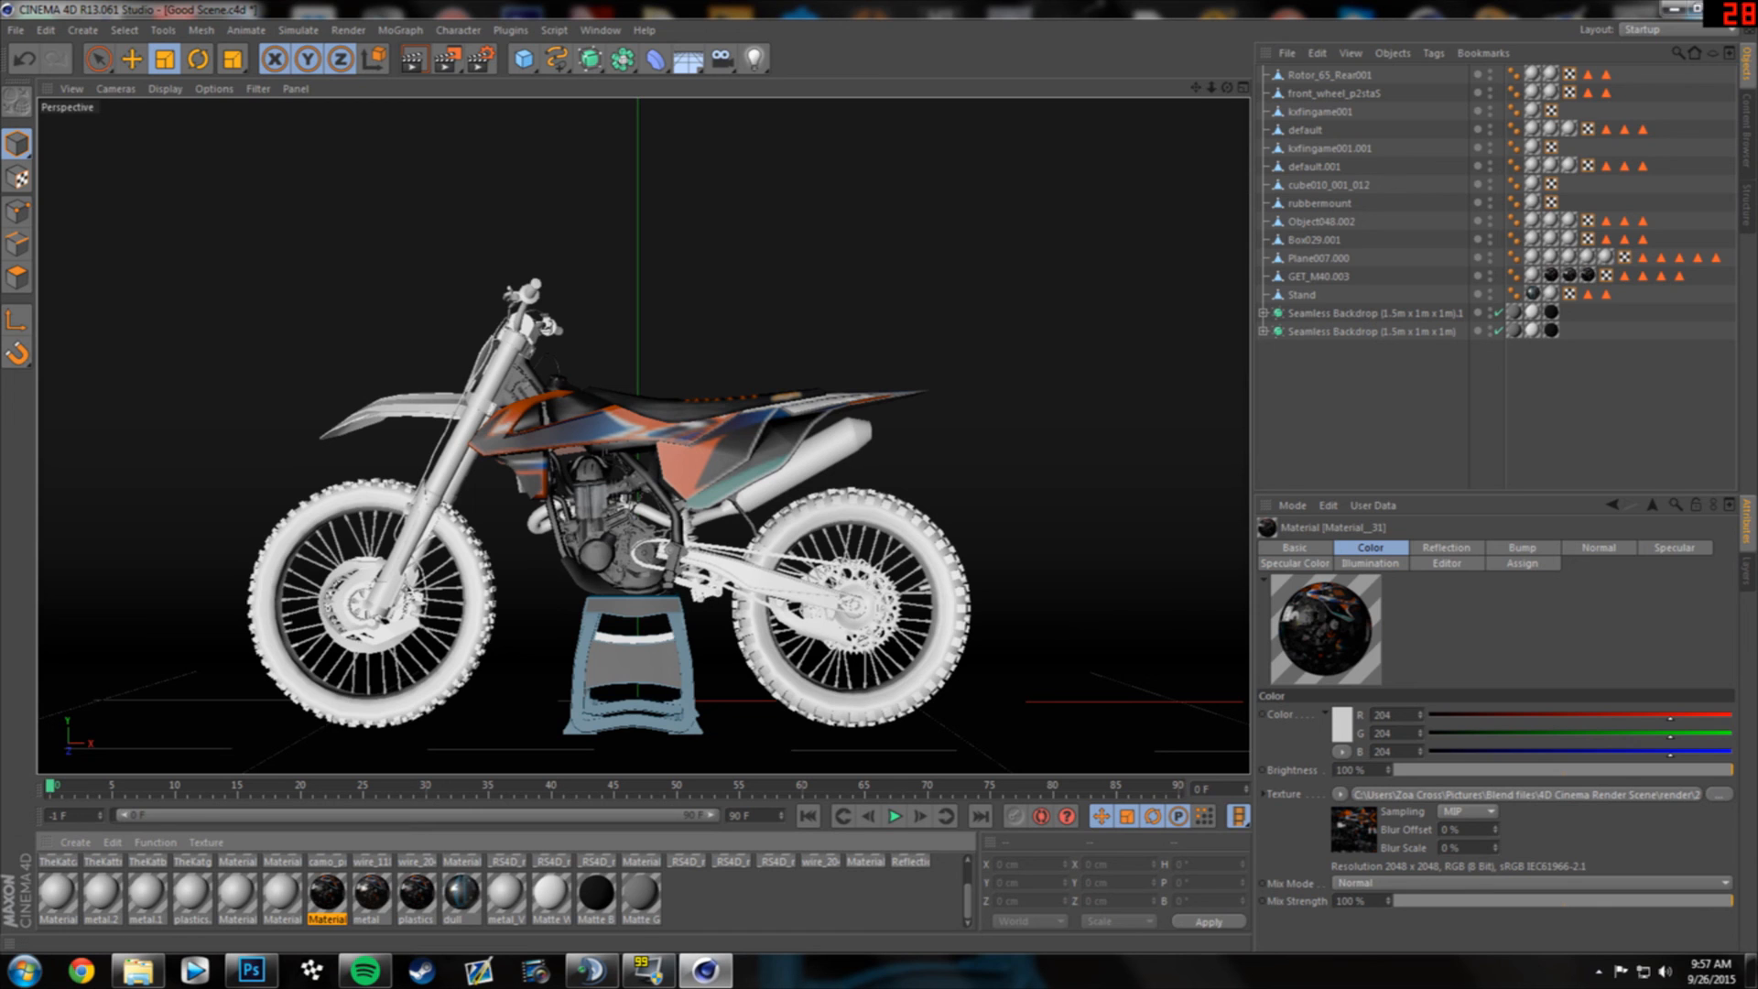
# - Open Material__192, load 2015KTMFETemplate 2K as its color texture without copying it, and move the editor clear of the bike
pyautogui.doubleClick(282, 892)
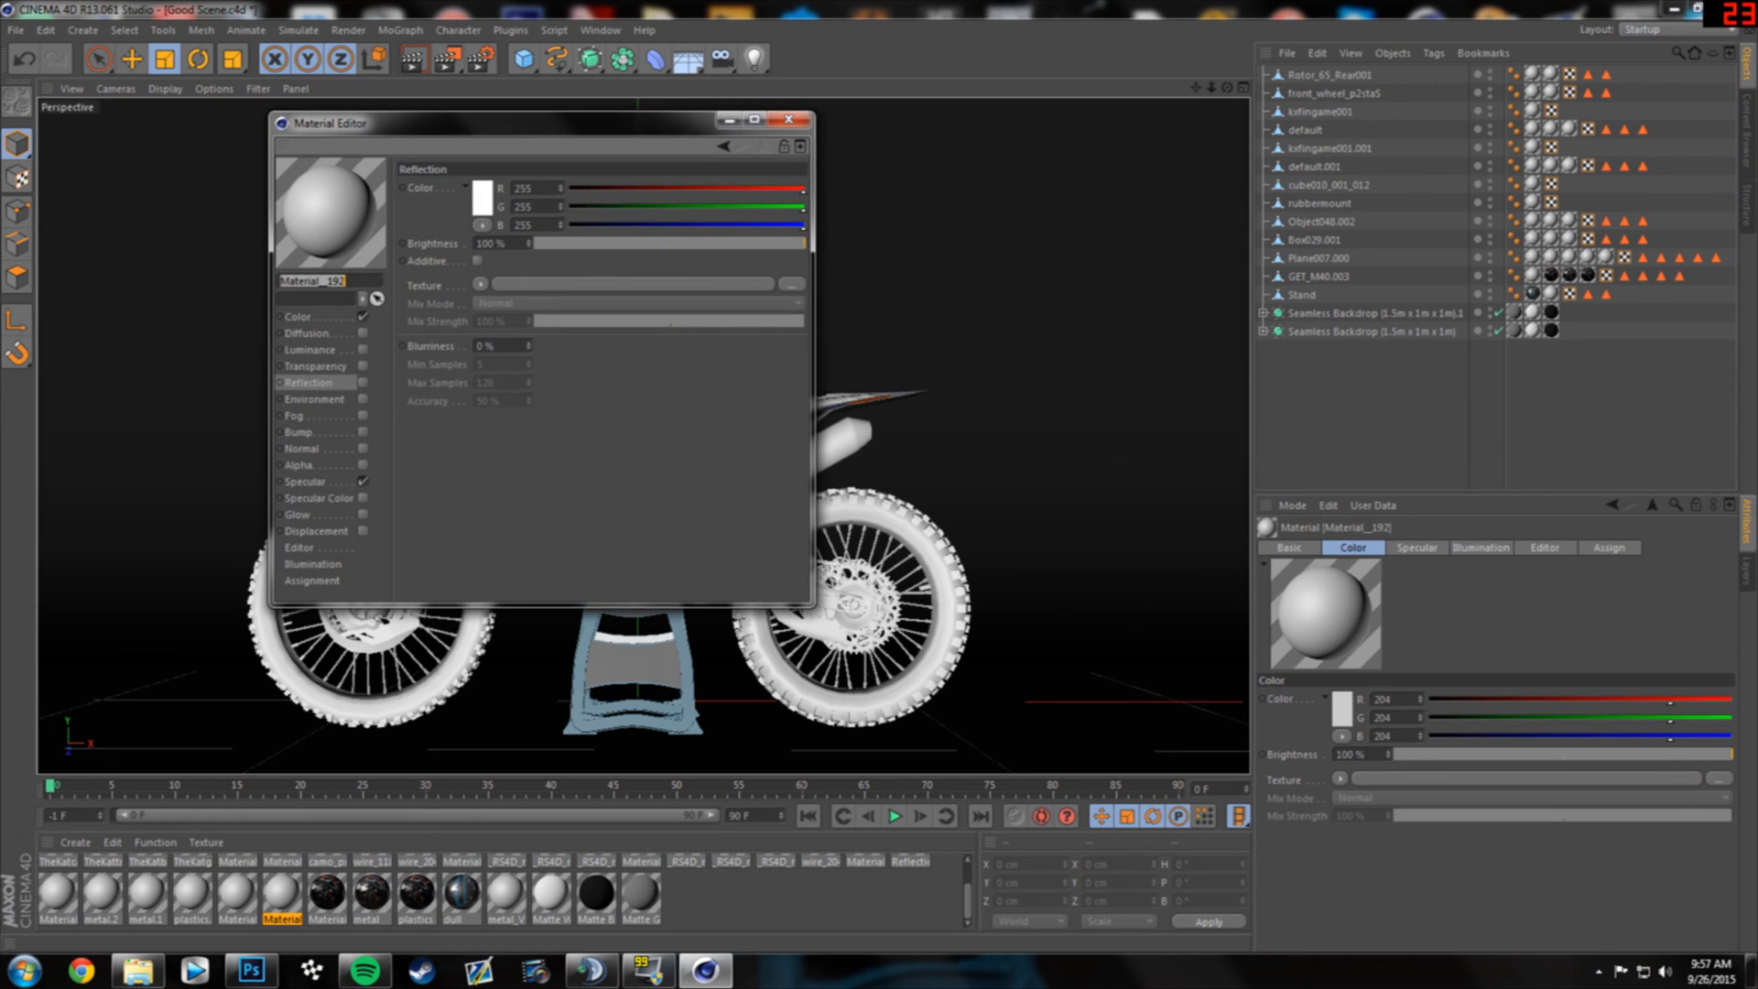
pyautogui.click(298, 316)
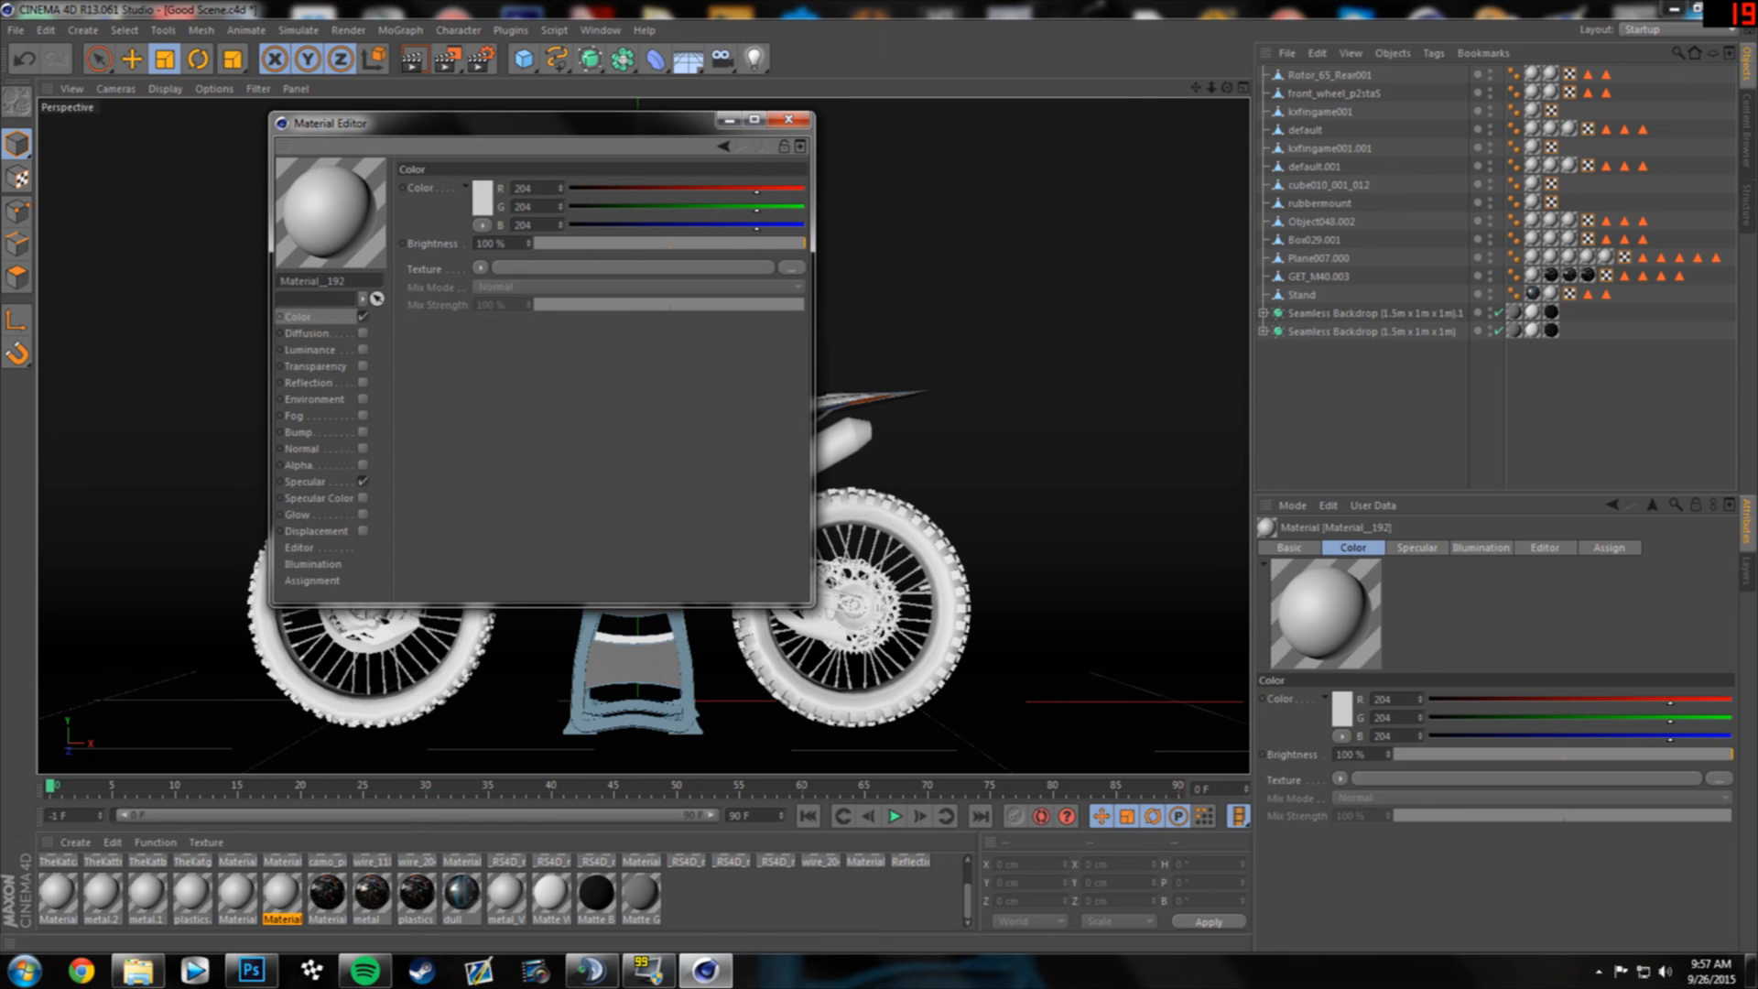
pyautogui.click(791, 268)
pyautogui.click(589, 275)
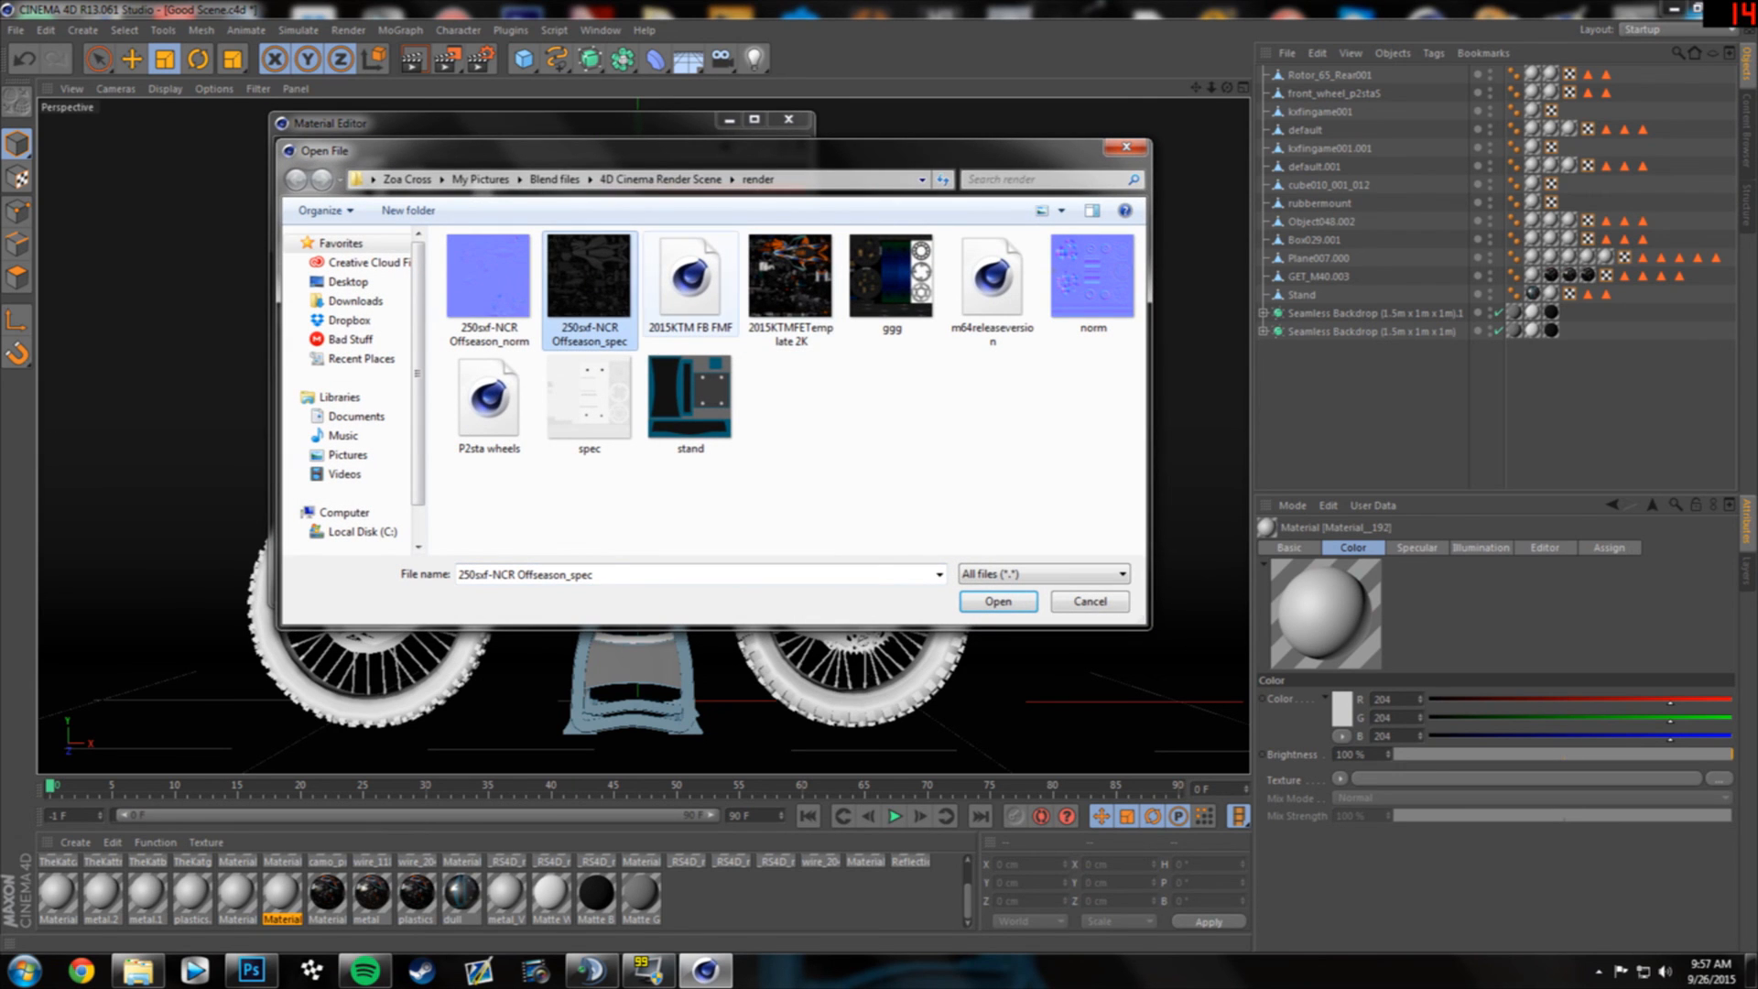
pyautogui.click(790, 274)
pyautogui.click(998, 601)
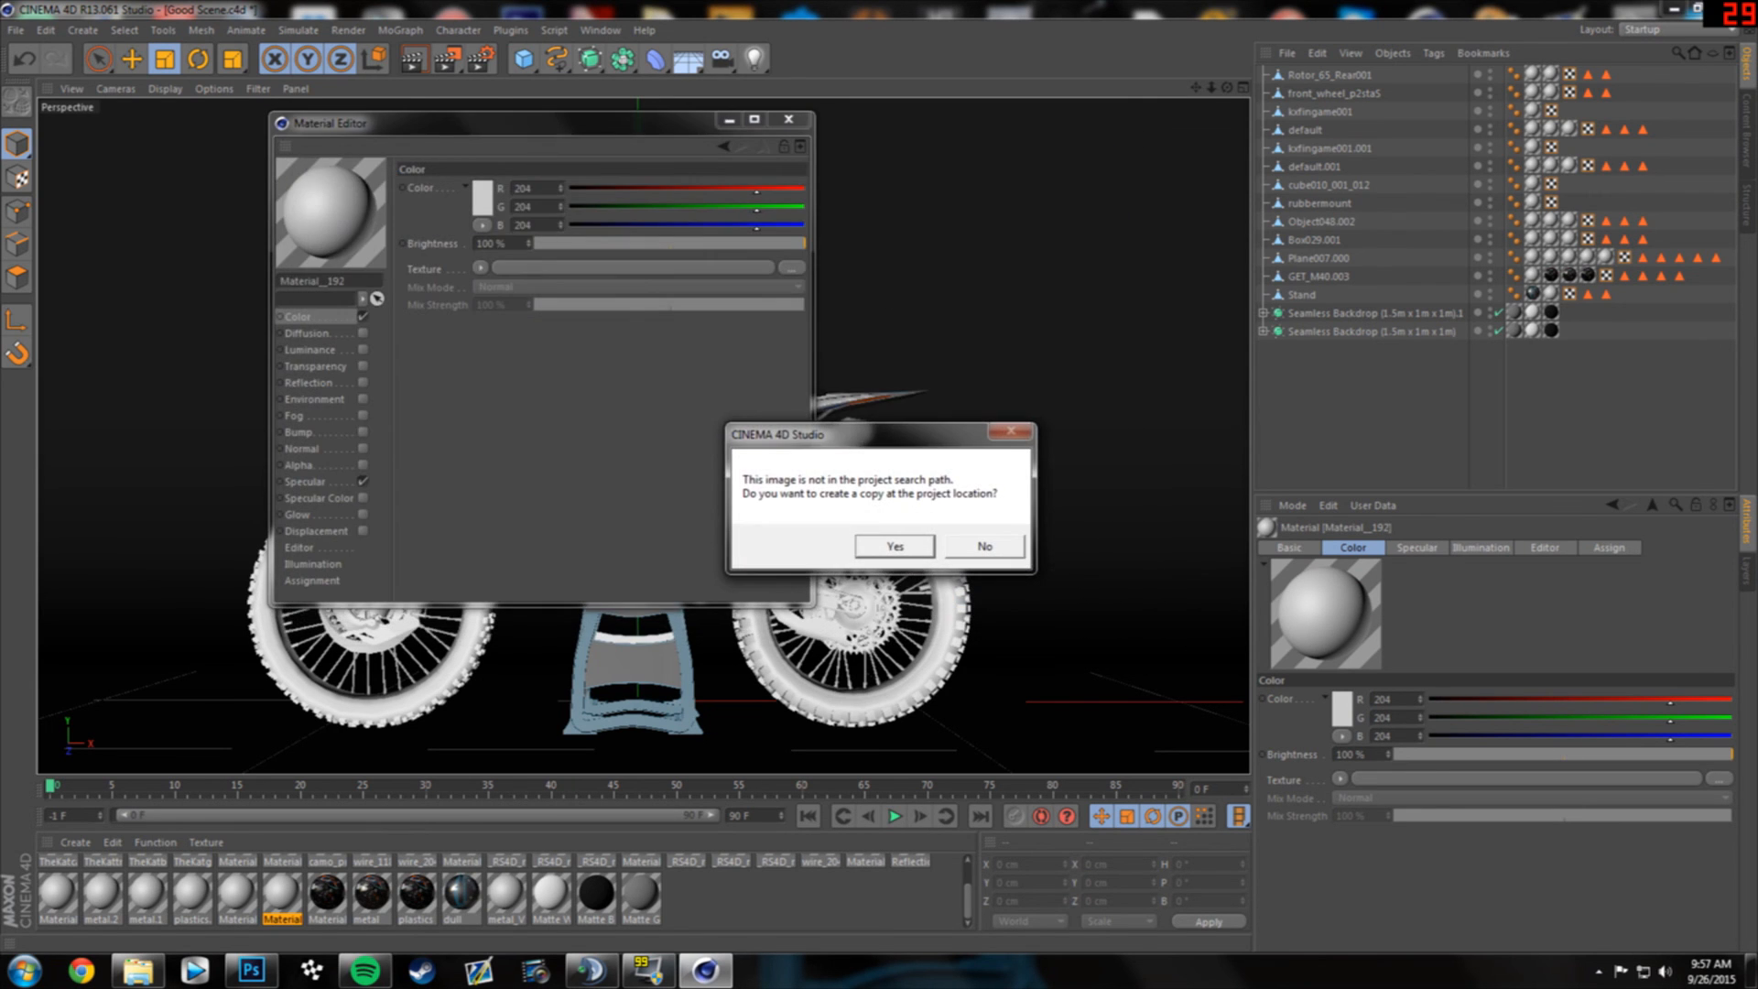
pyautogui.click(984, 545)
pyautogui.moveTo(680, 125); pyautogui.dragTo(1321, 301)
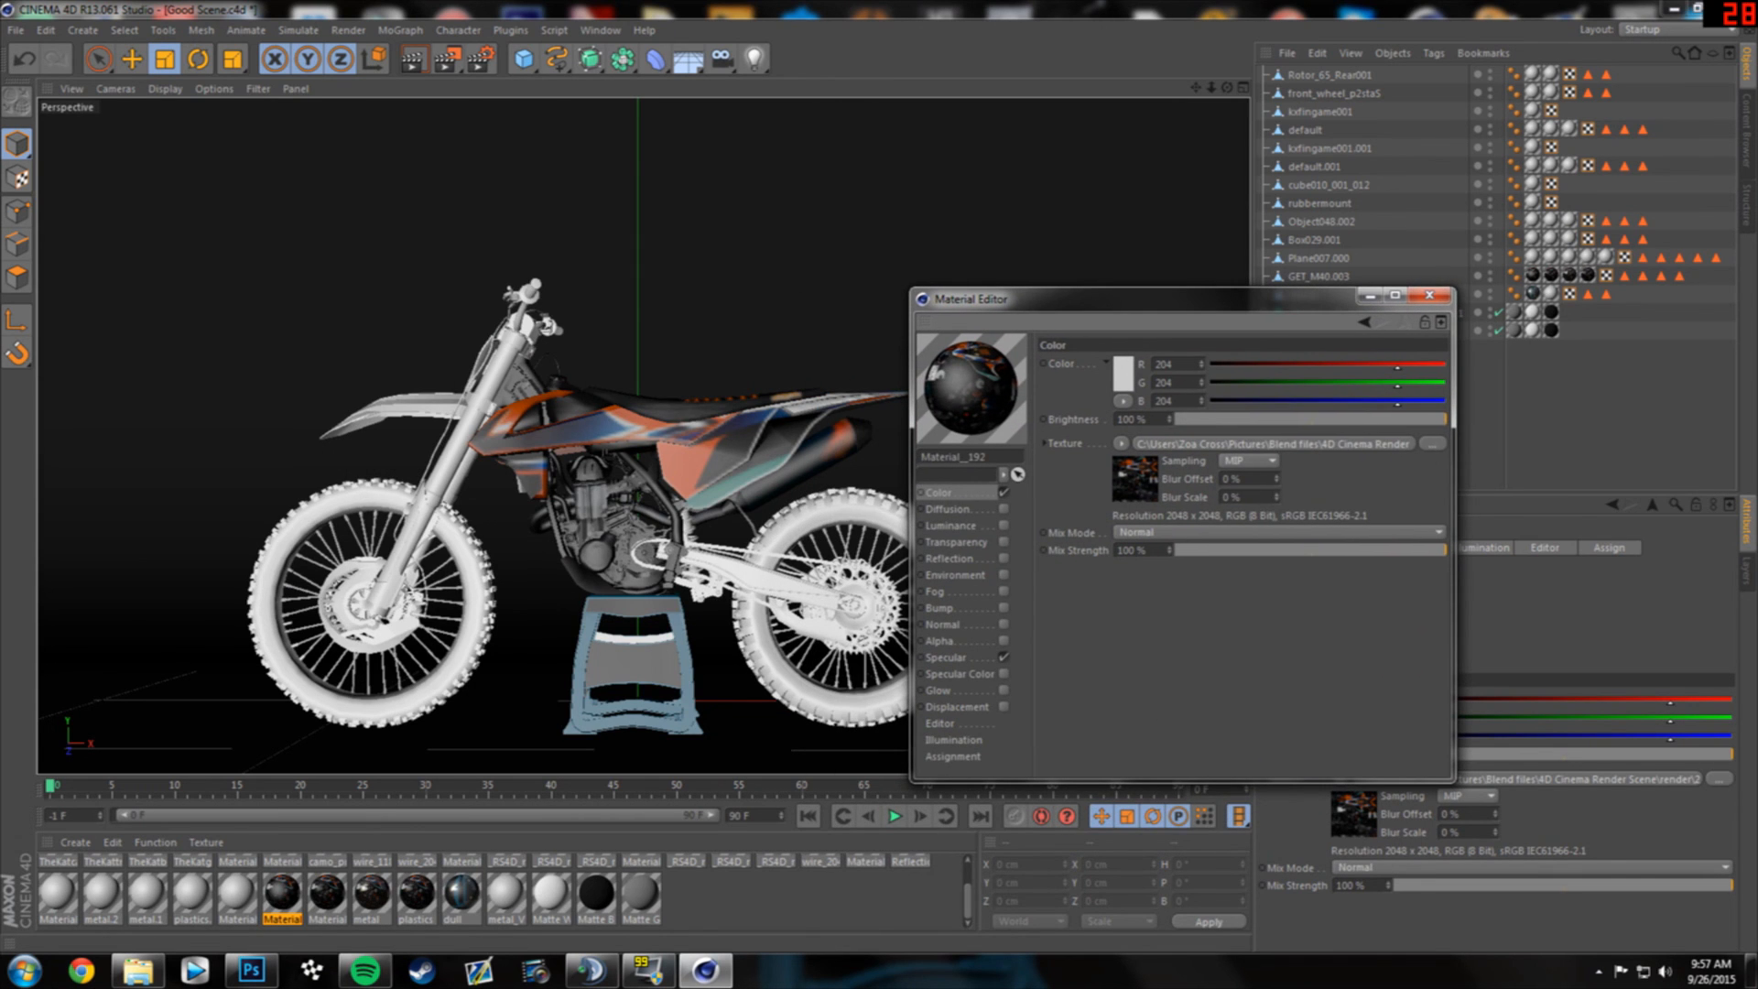
# - Enable bump and normal on Material__192 and load 250sxf-NCR Offseason_norm as the bump texture
pyautogui.click(939, 607)
pyautogui.click(1004, 607)
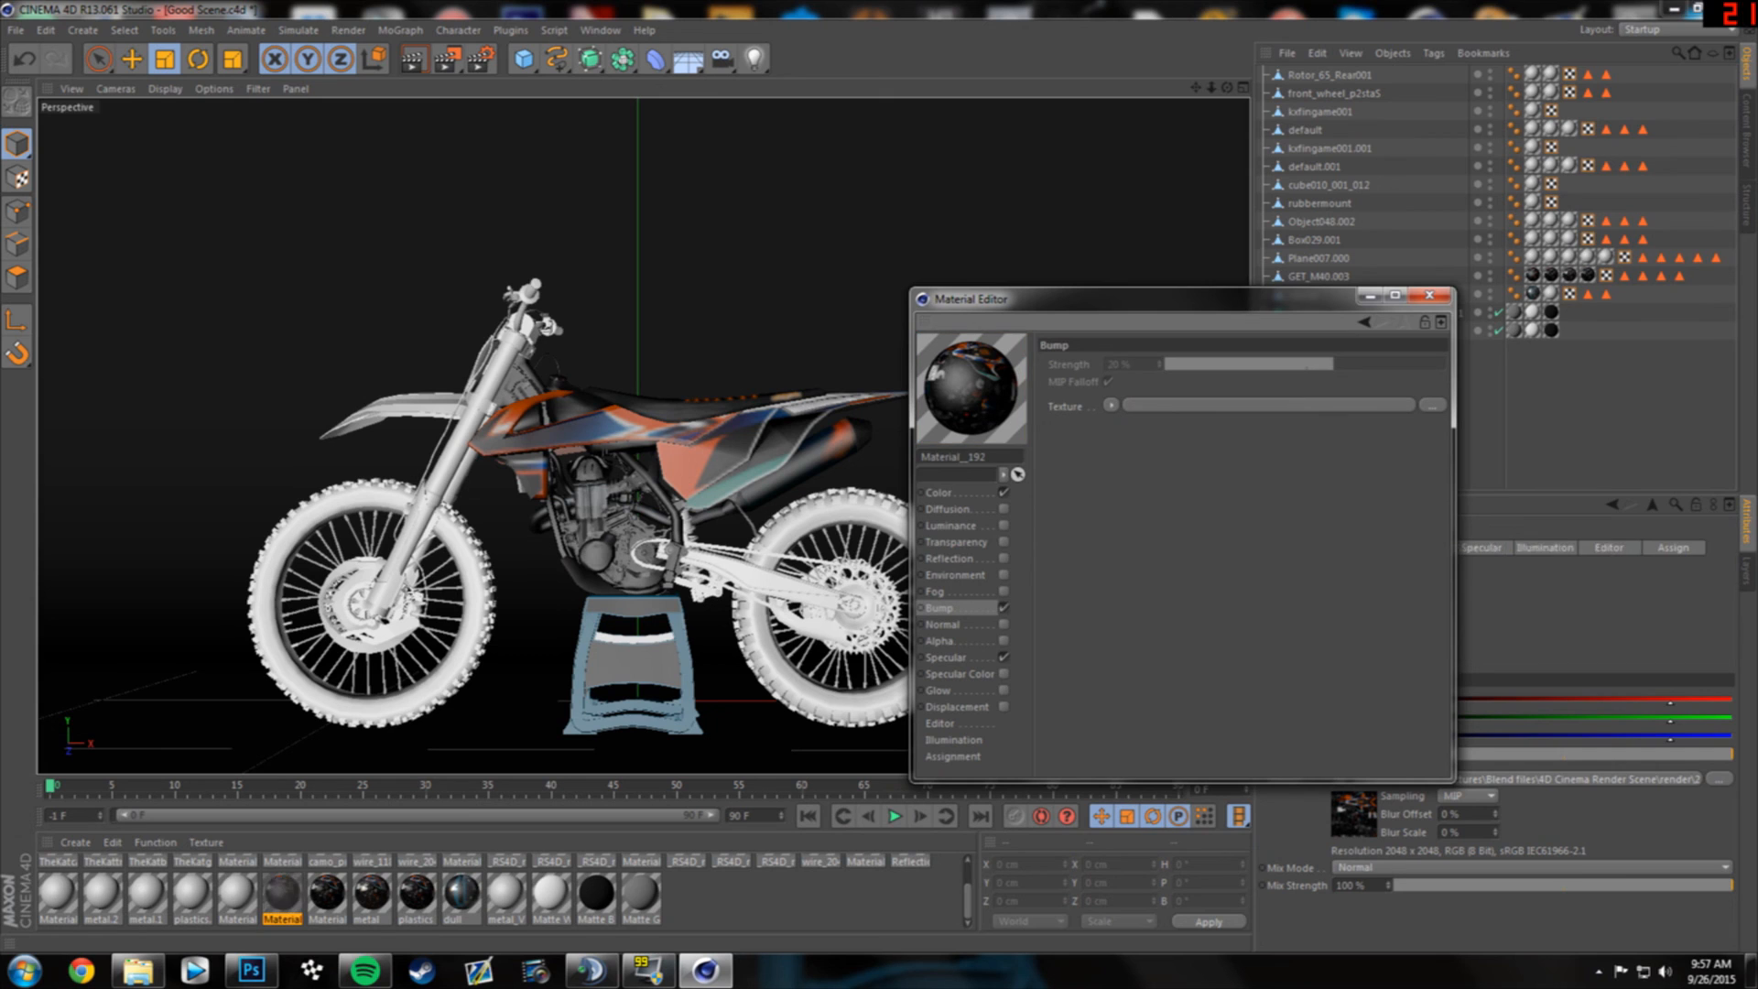
pyautogui.click(1003, 623)
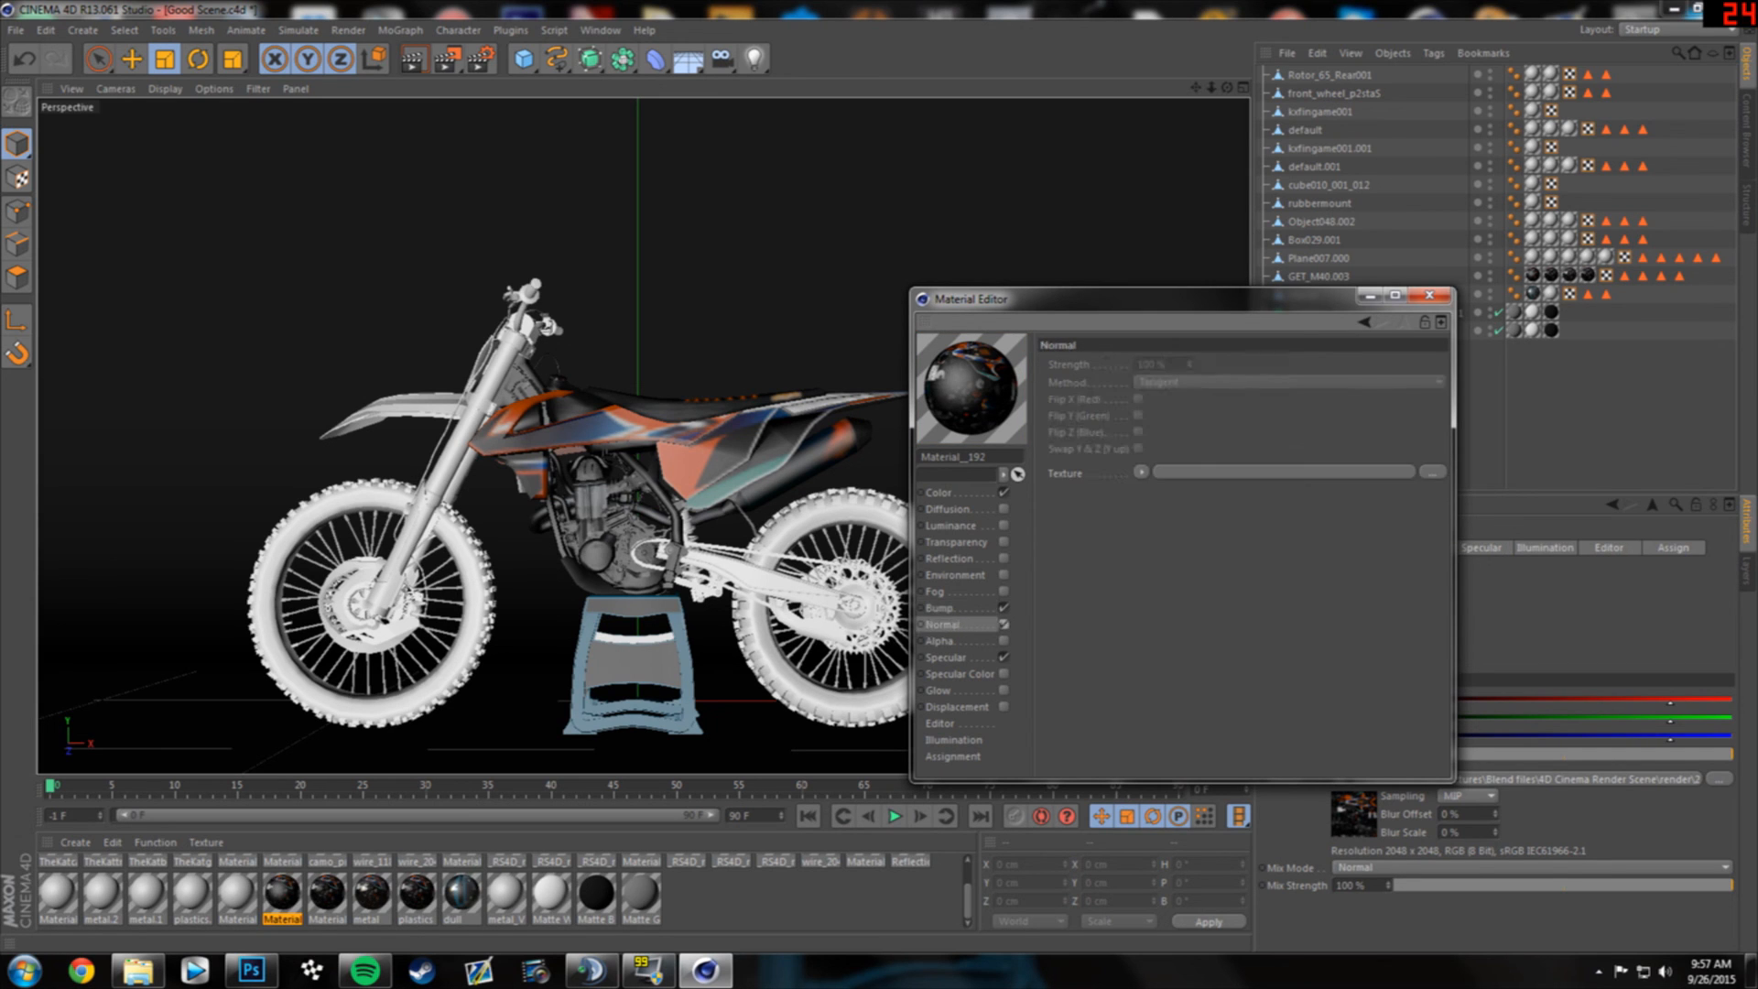
pyautogui.click(1432, 404)
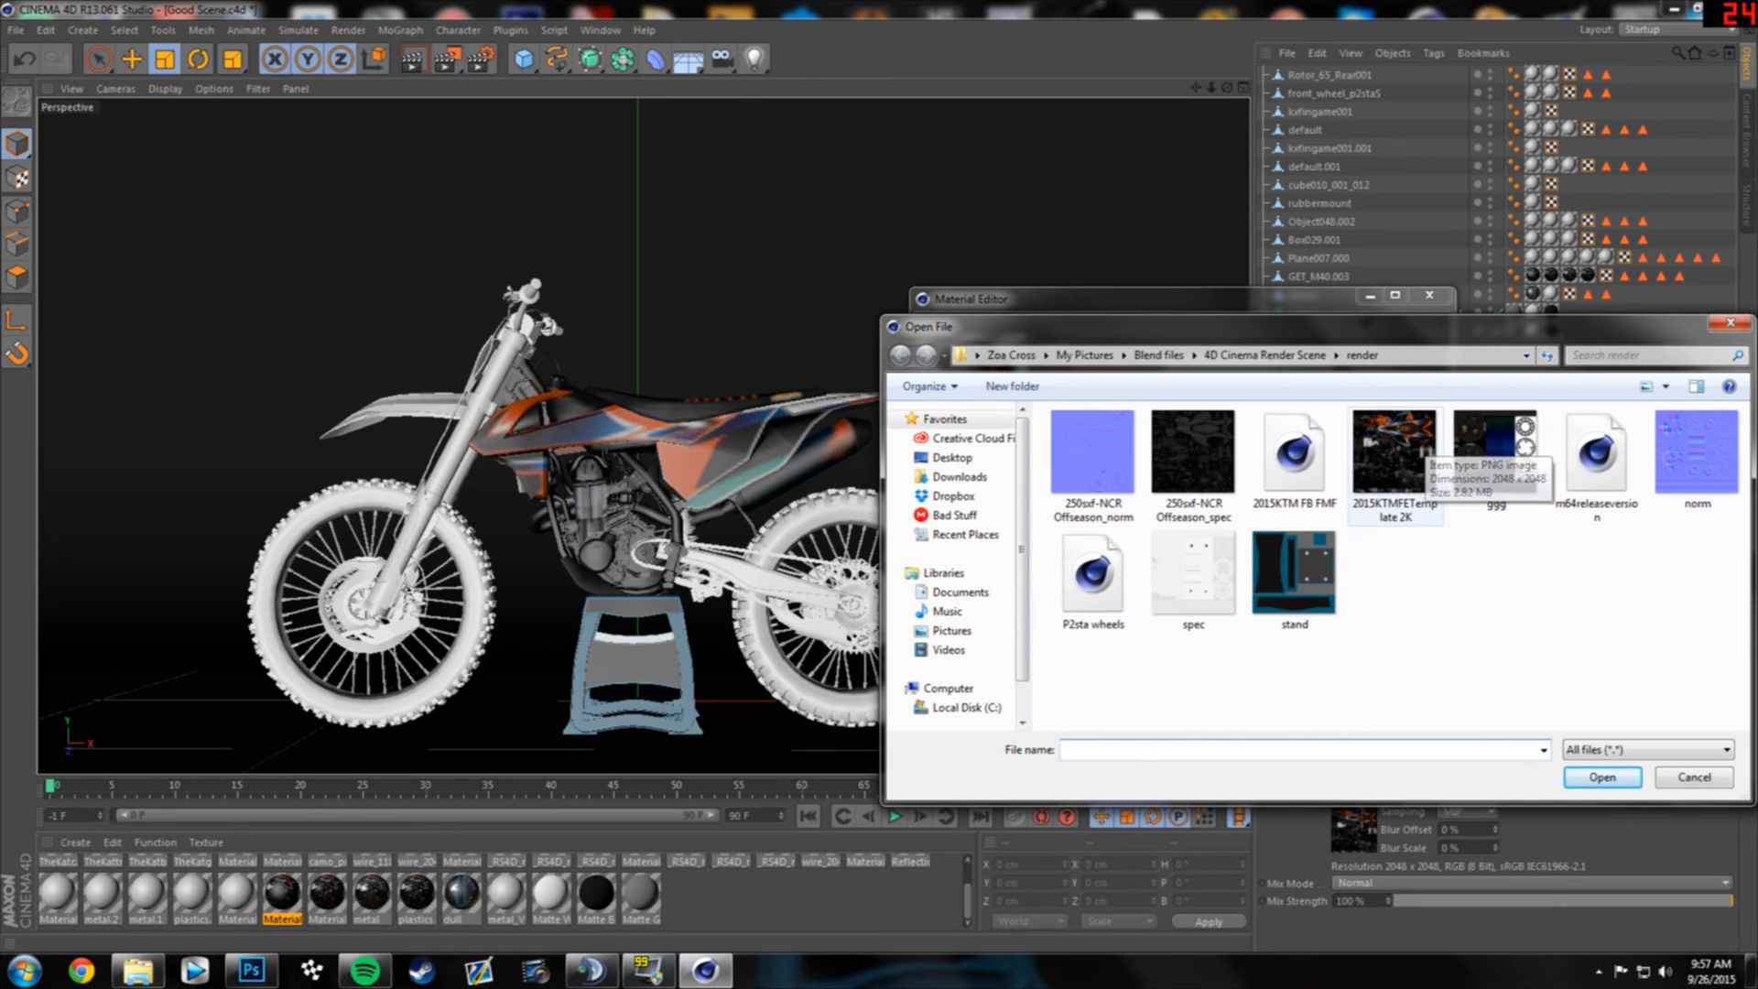
pyautogui.click(1093, 472)
pyautogui.doubleClick(1093, 472)
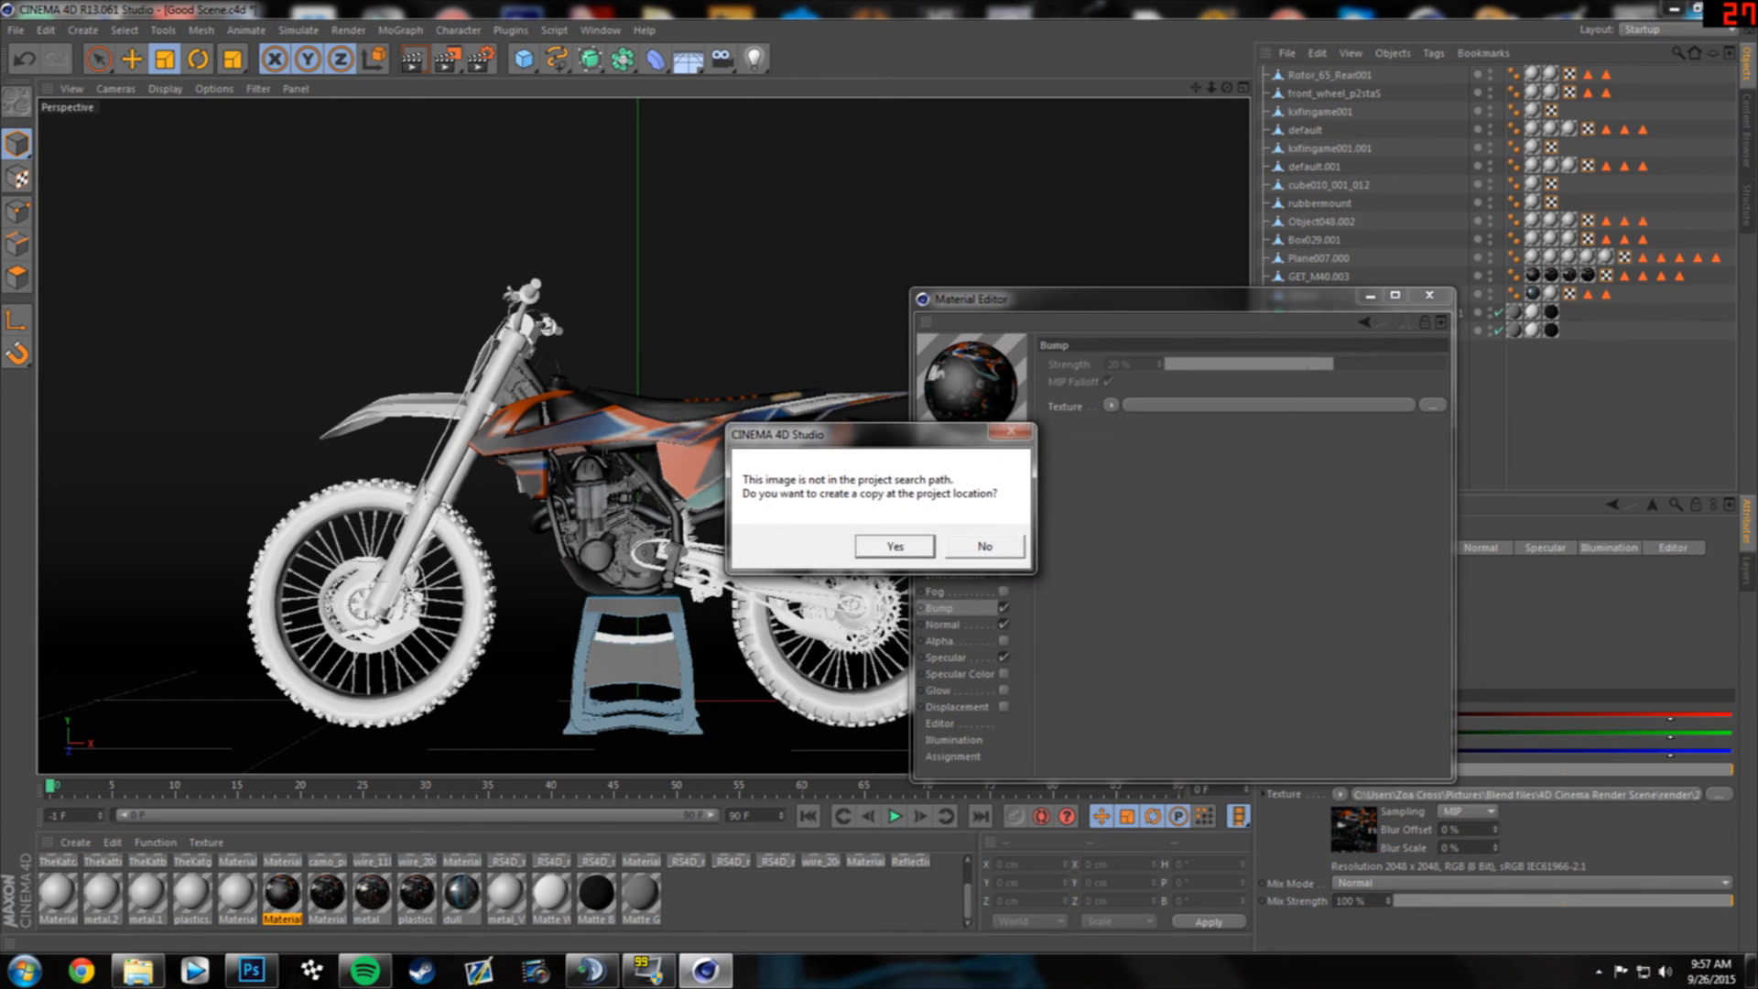
pyautogui.press('Return')
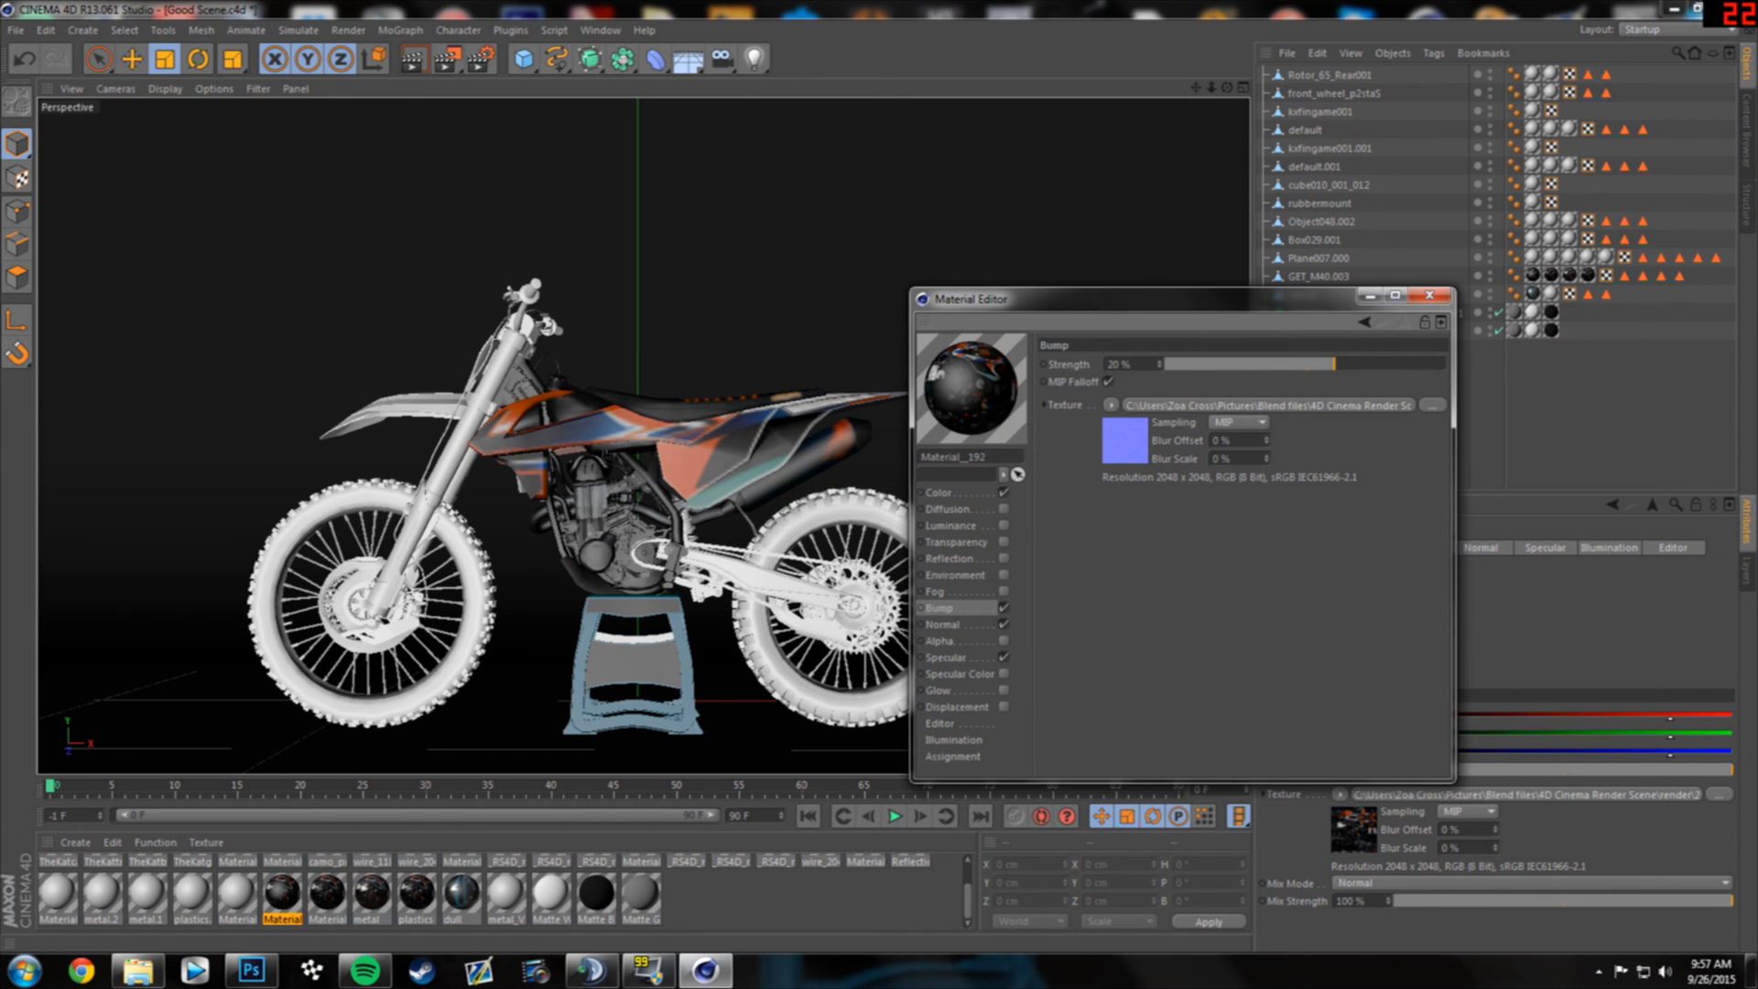
# - Load 250sxf-NCR Offseason_norm as the normal texture of Material__192 without copying it to the project
pyautogui.click(943, 625)
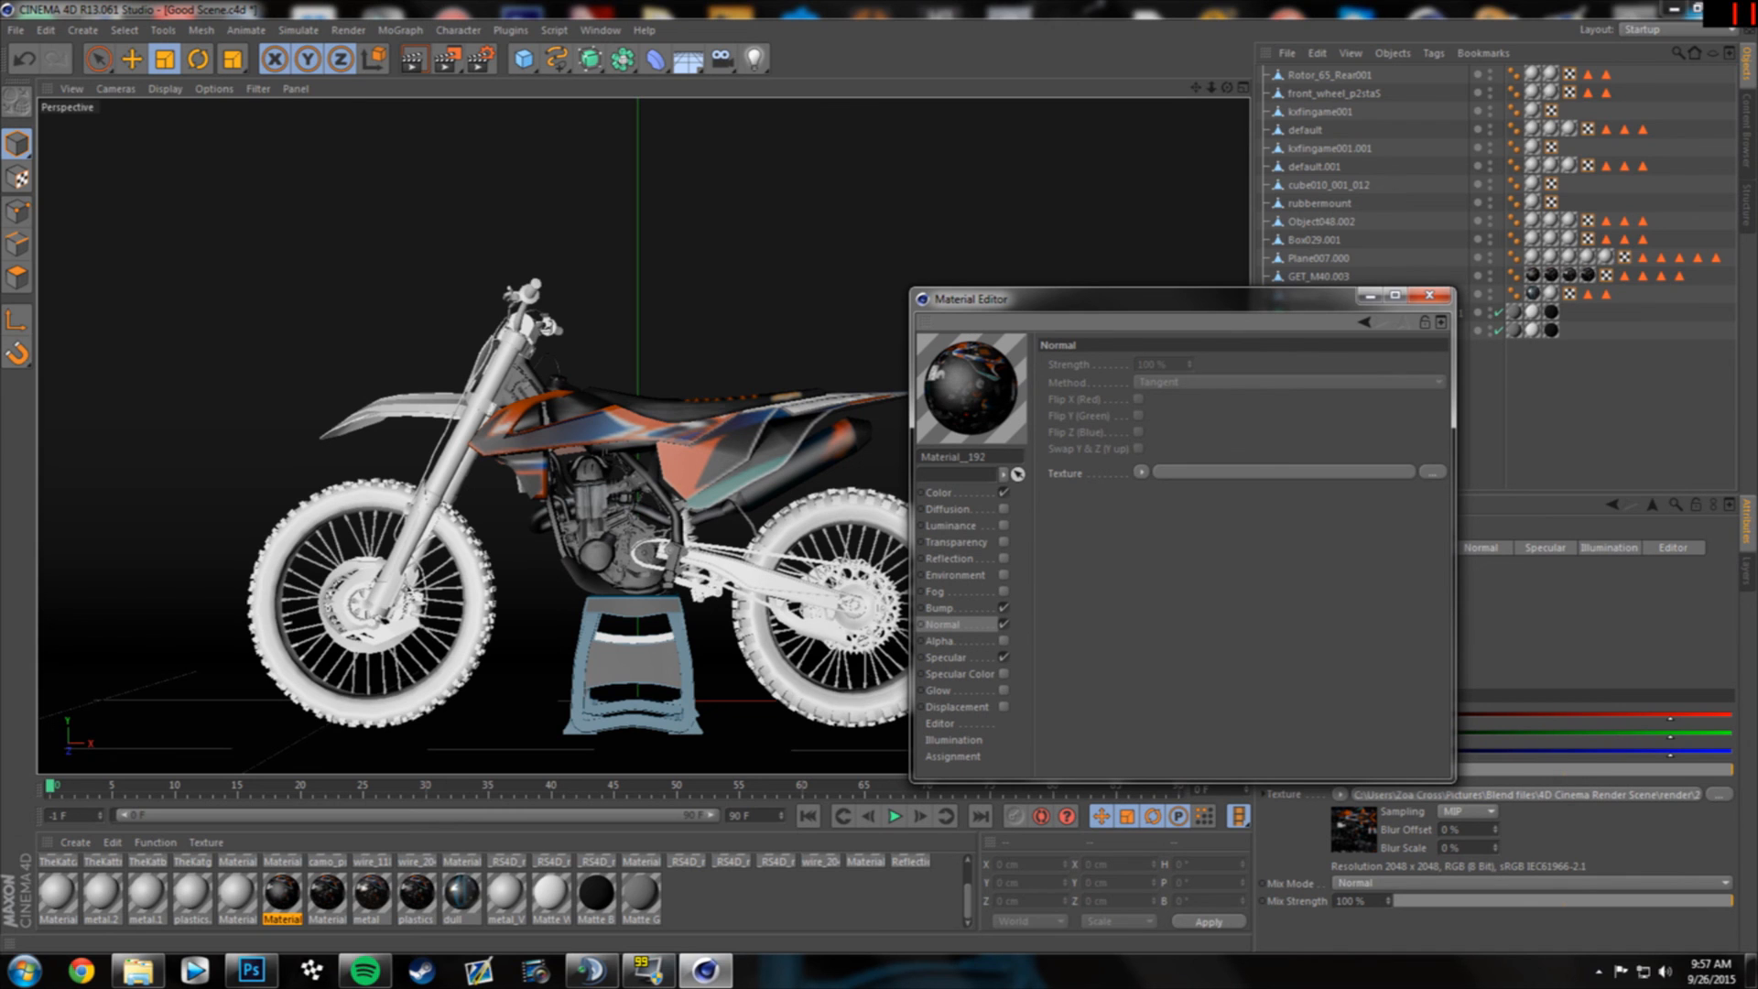
pyautogui.click(1432, 472)
pyautogui.click(1093, 463)
pyautogui.click(1602, 777)
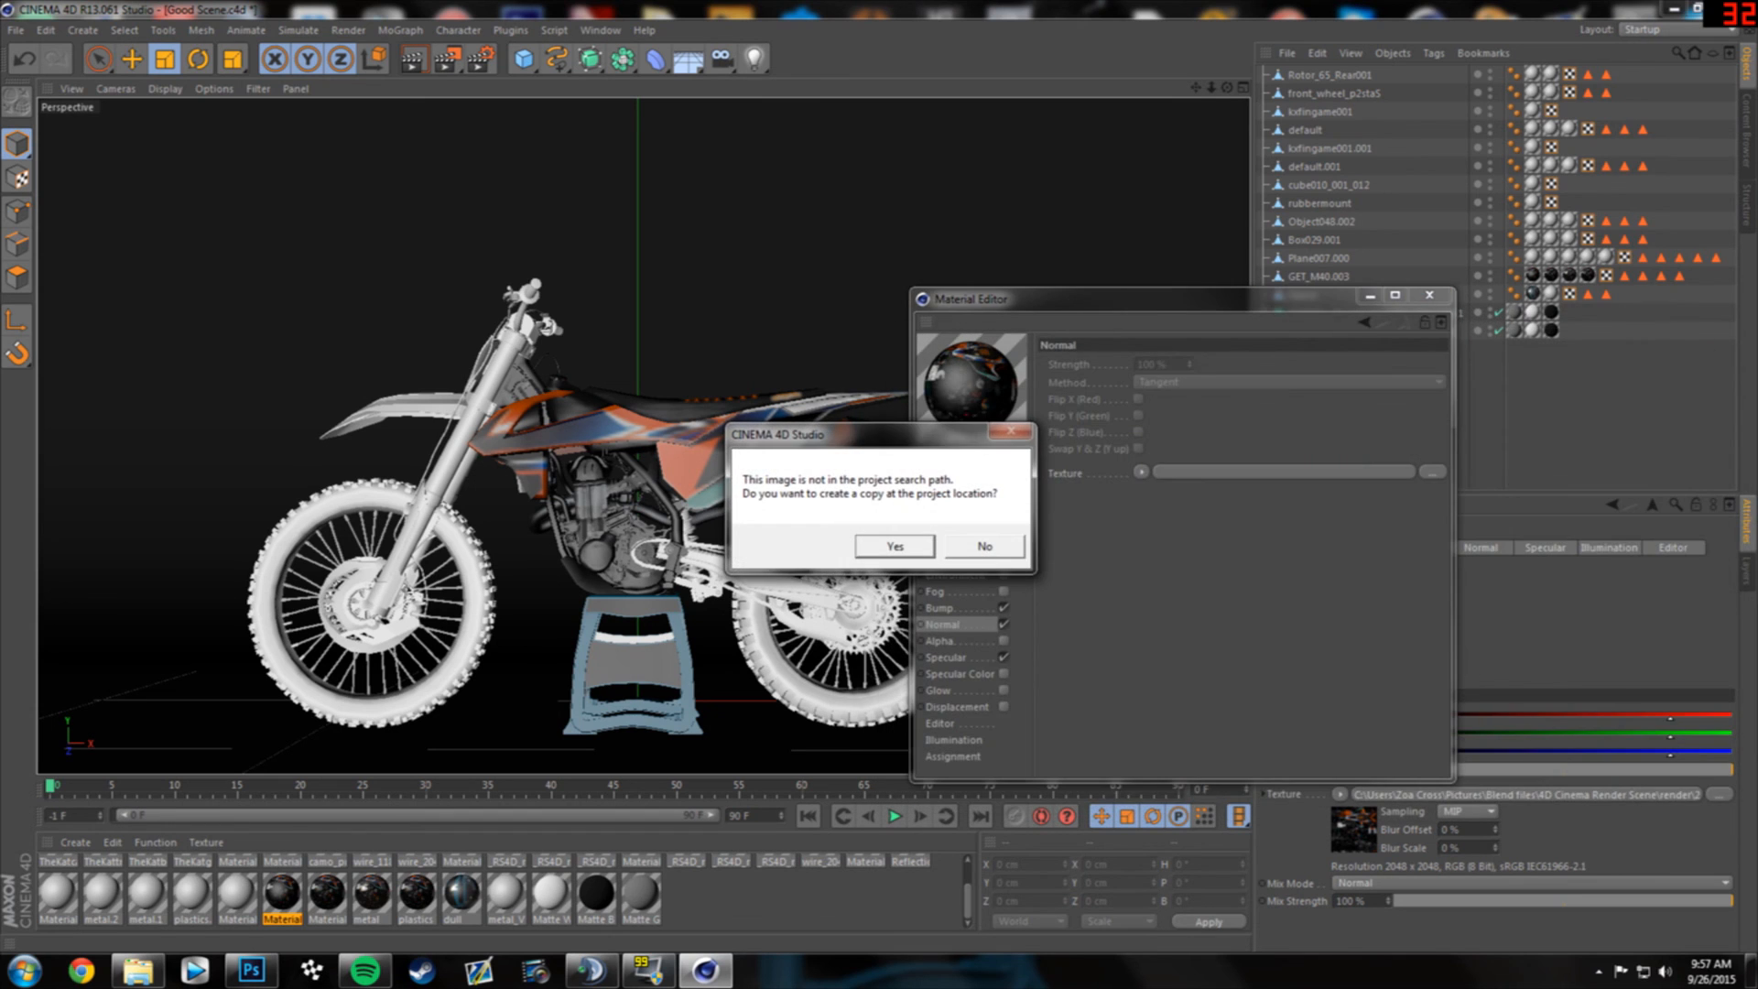
pyautogui.click(985, 546)
# - Enable specular color on Material__192 with 250sxf-NCR Offseason_spec as its uncopied texture, and close the material
pyautogui.click(1003, 674)
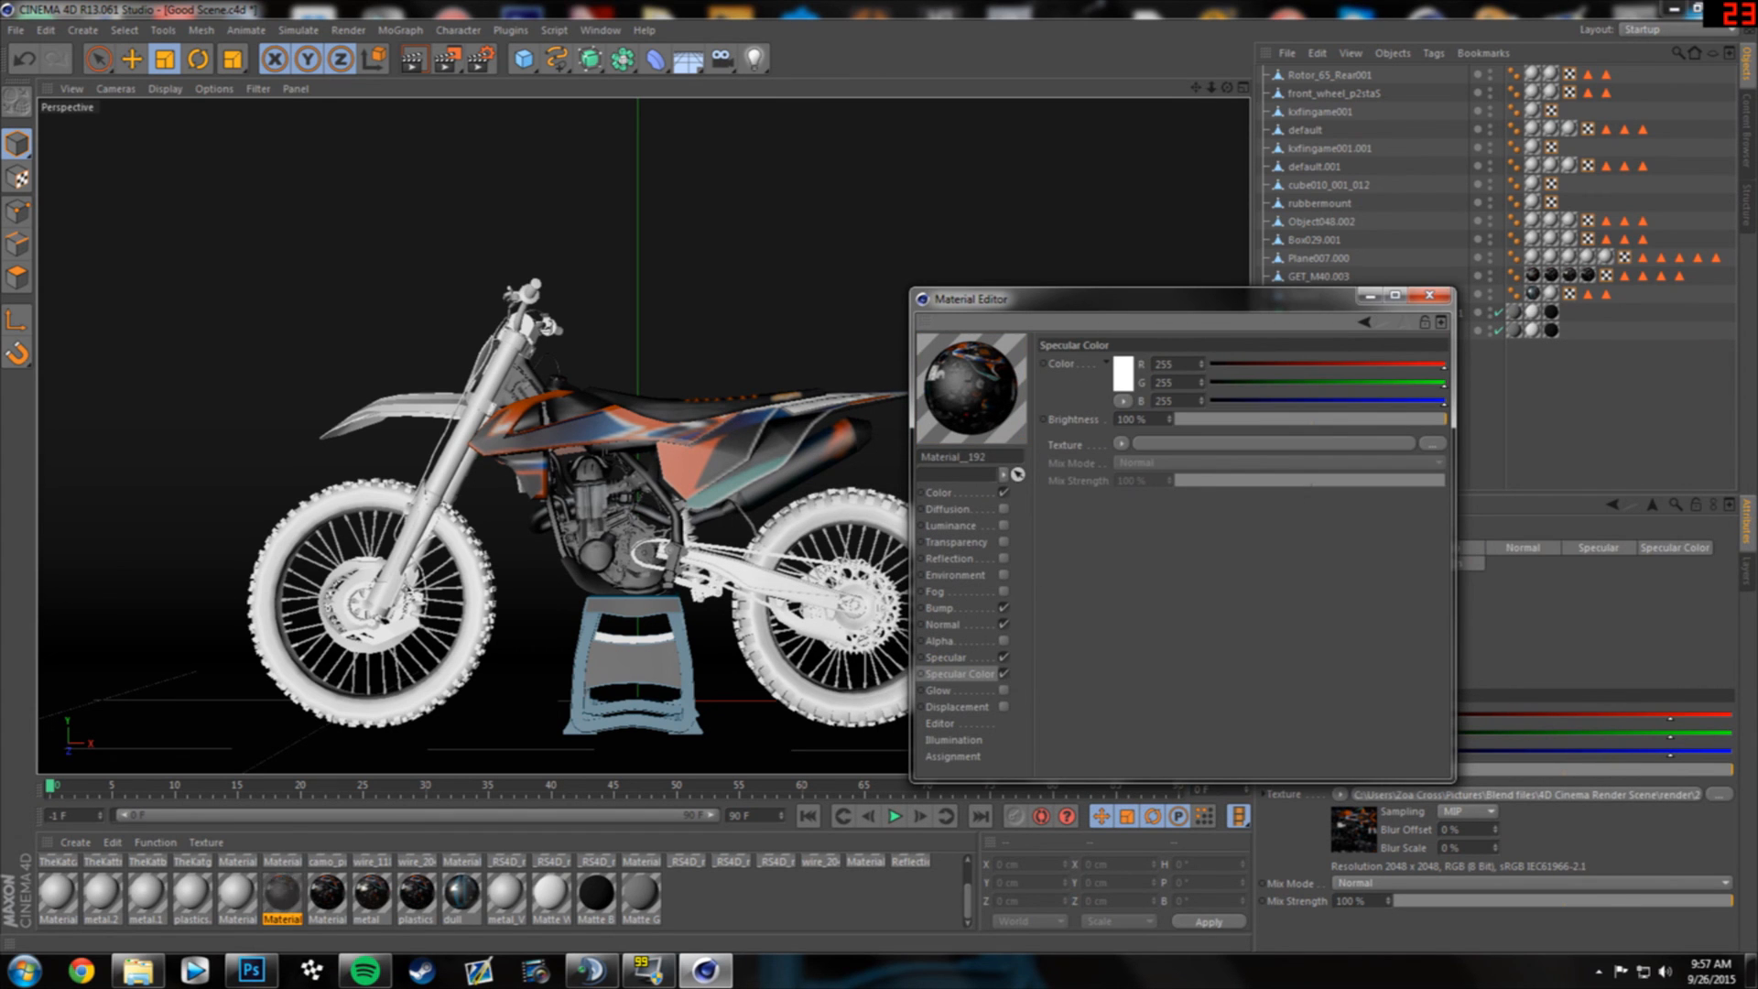
pyautogui.click(1432, 443)
pyautogui.click(1093, 581)
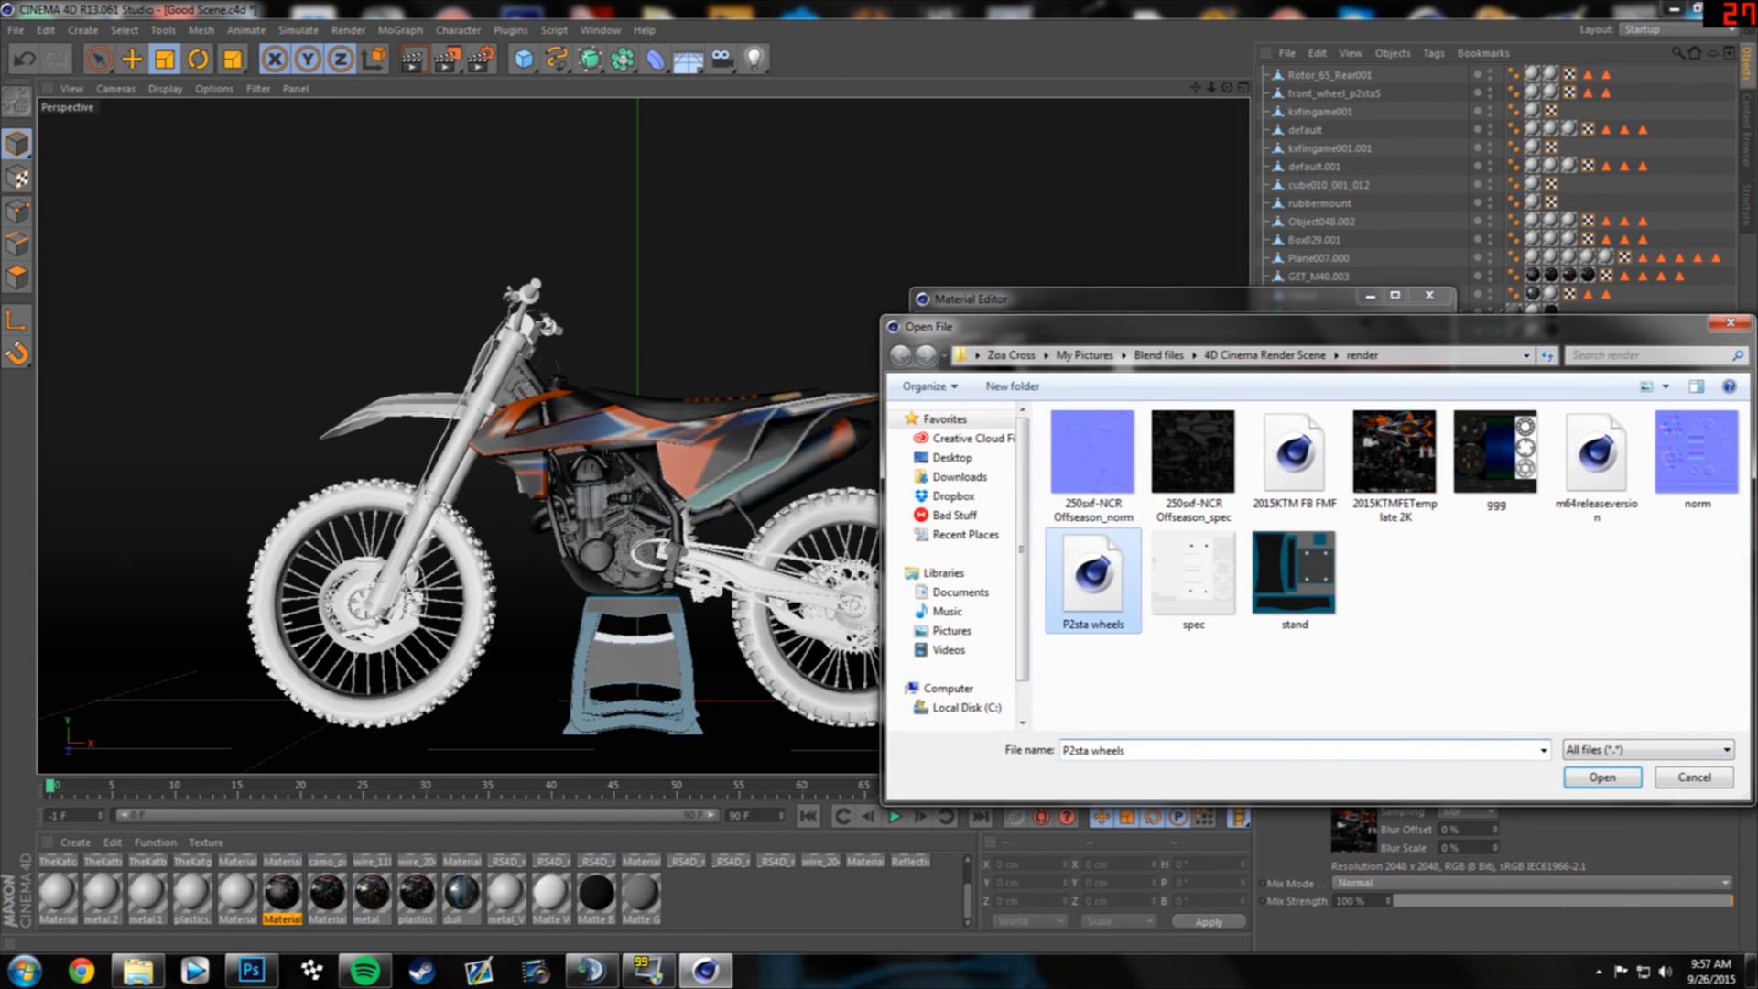
pyautogui.click(1193, 467)
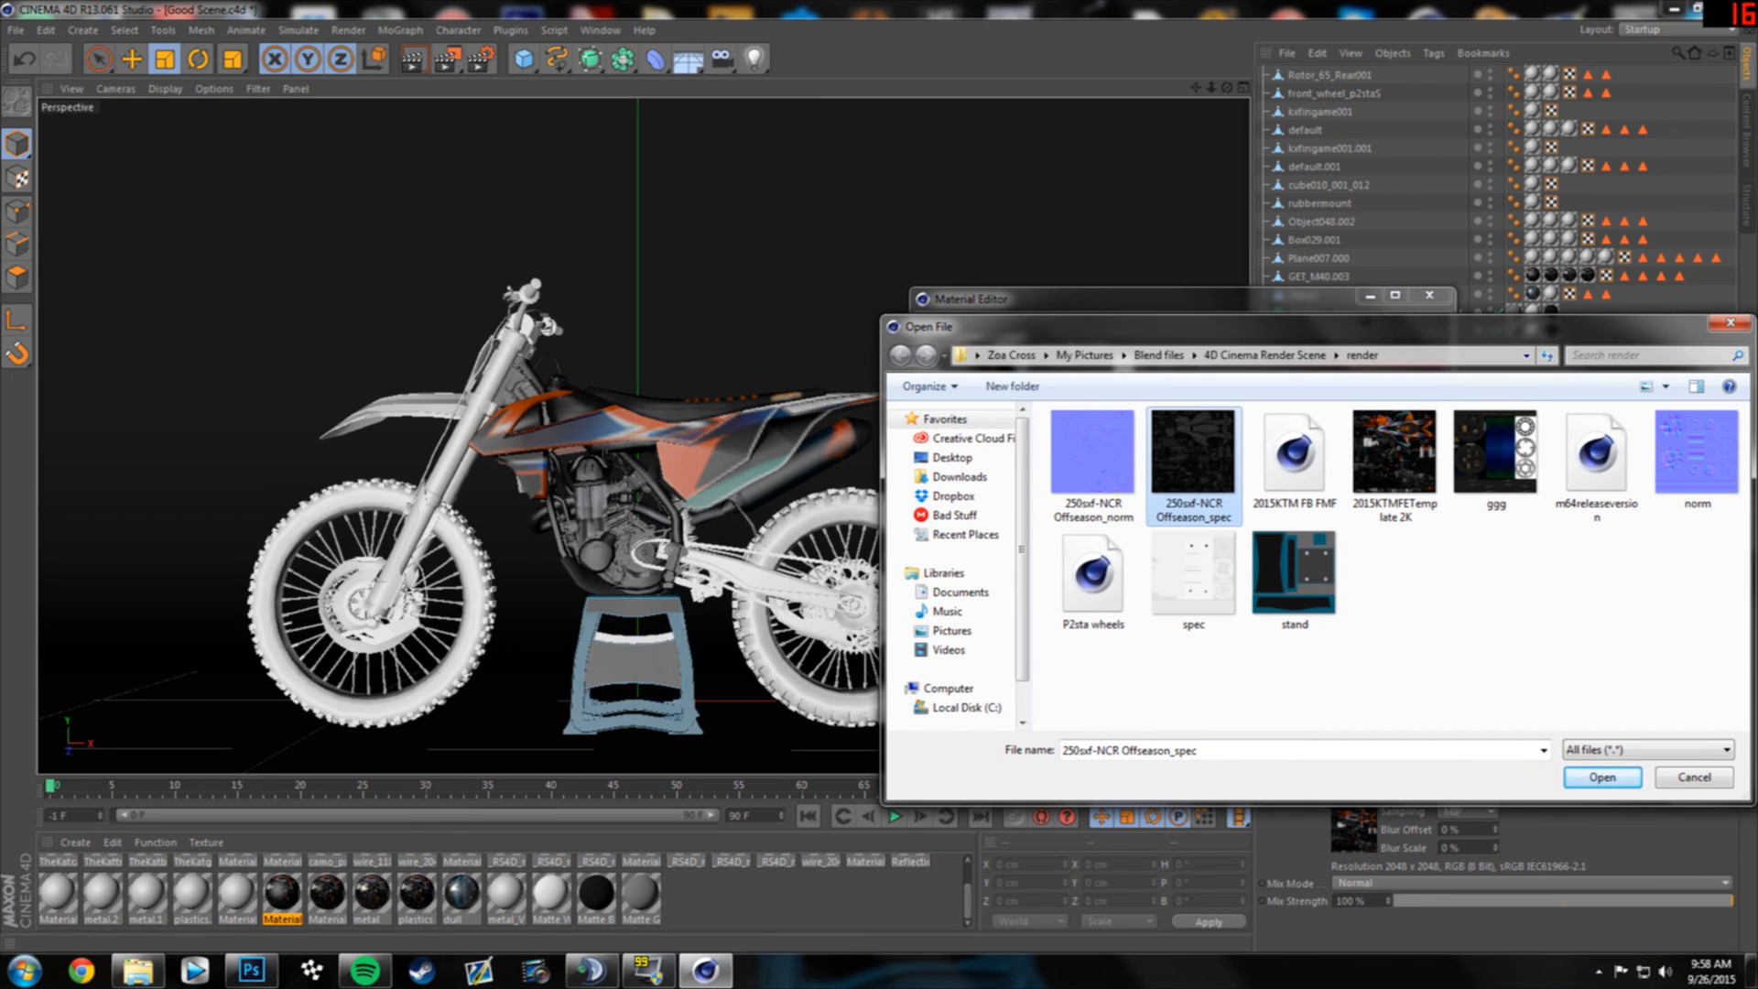
pyautogui.click(1602, 777)
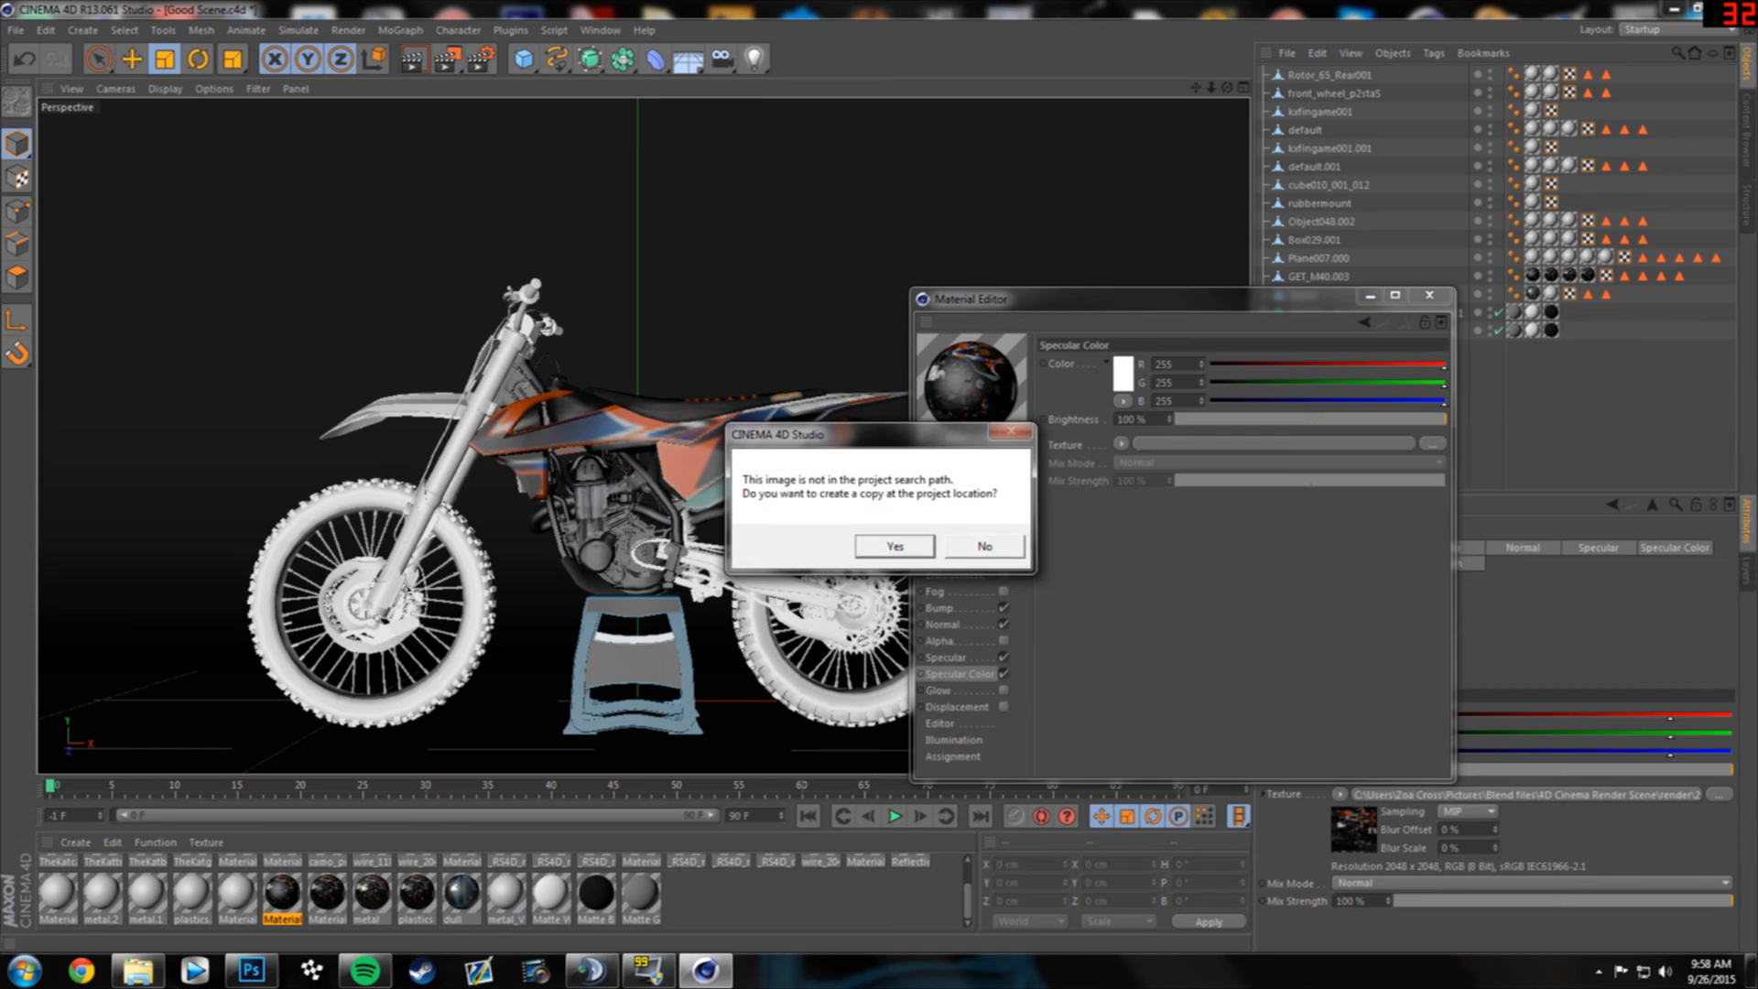
pyautogui.click(984, 547)
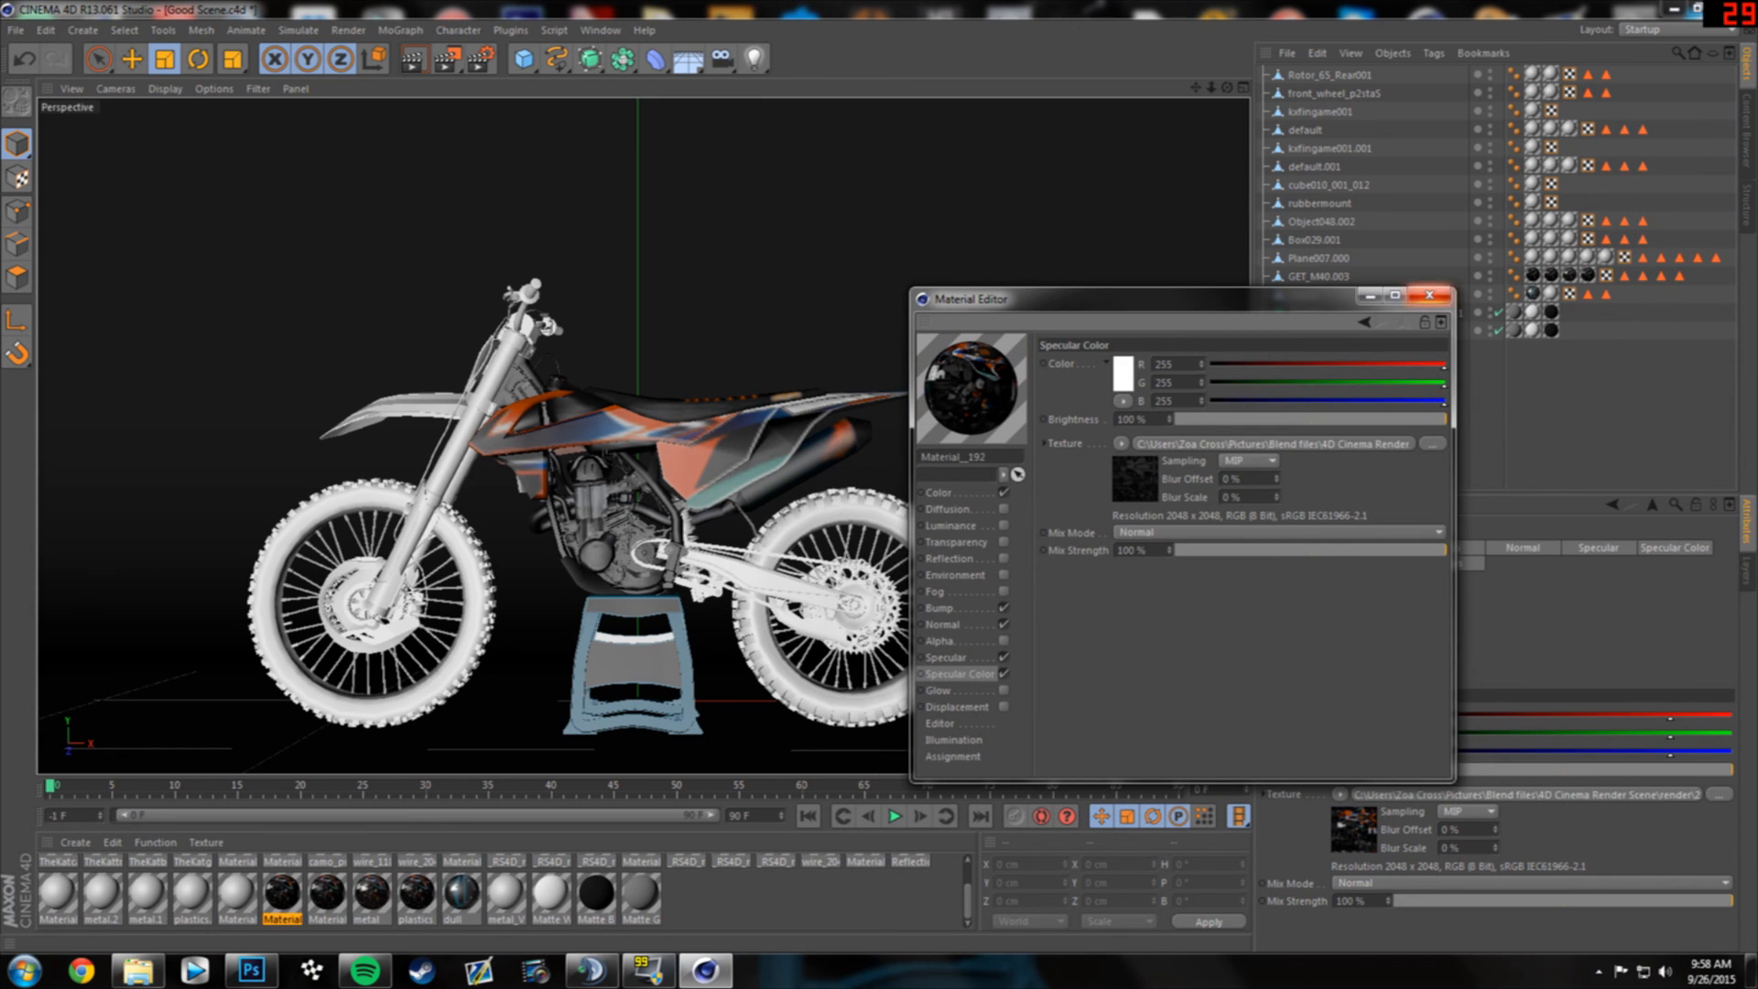
pyautogui.click(1429, 296)
# - Select Plane007.000, Object048.002 and the swingarm object Box029.001 in turn to examine which bike parts and materials each one covers
pyautogui.click(778, 585)
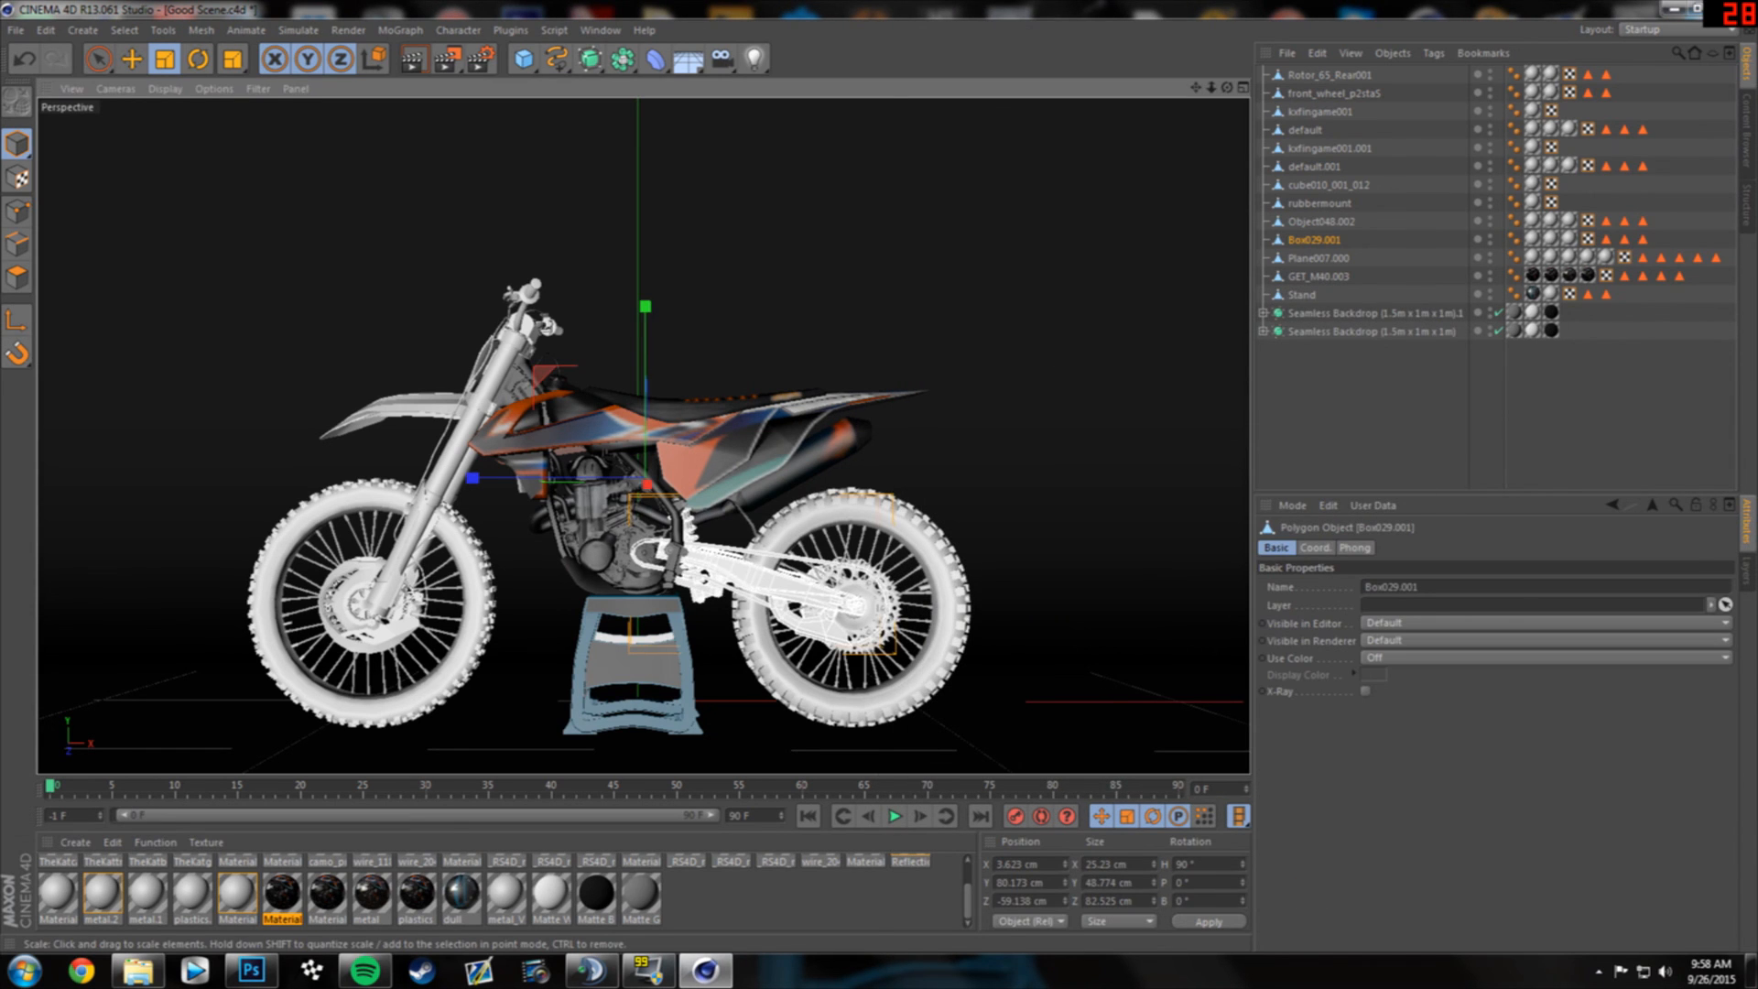
pyautogui.click(1318, 258)
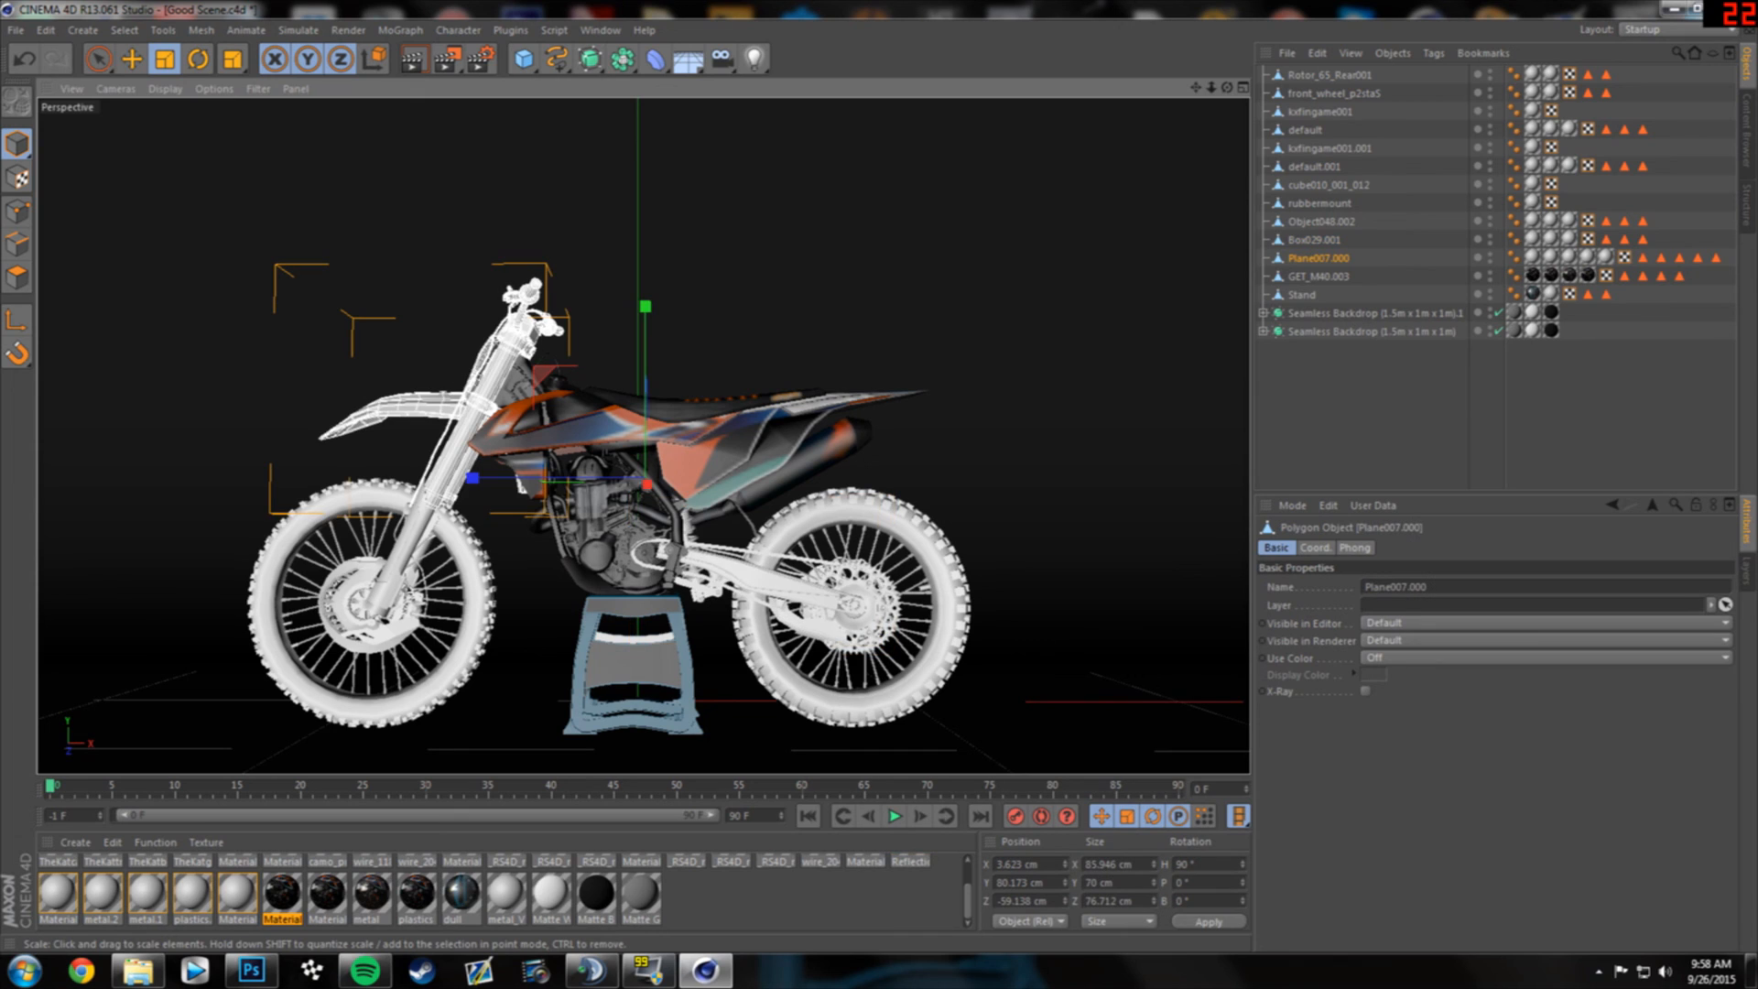
pyautogui.click(1321, 221)
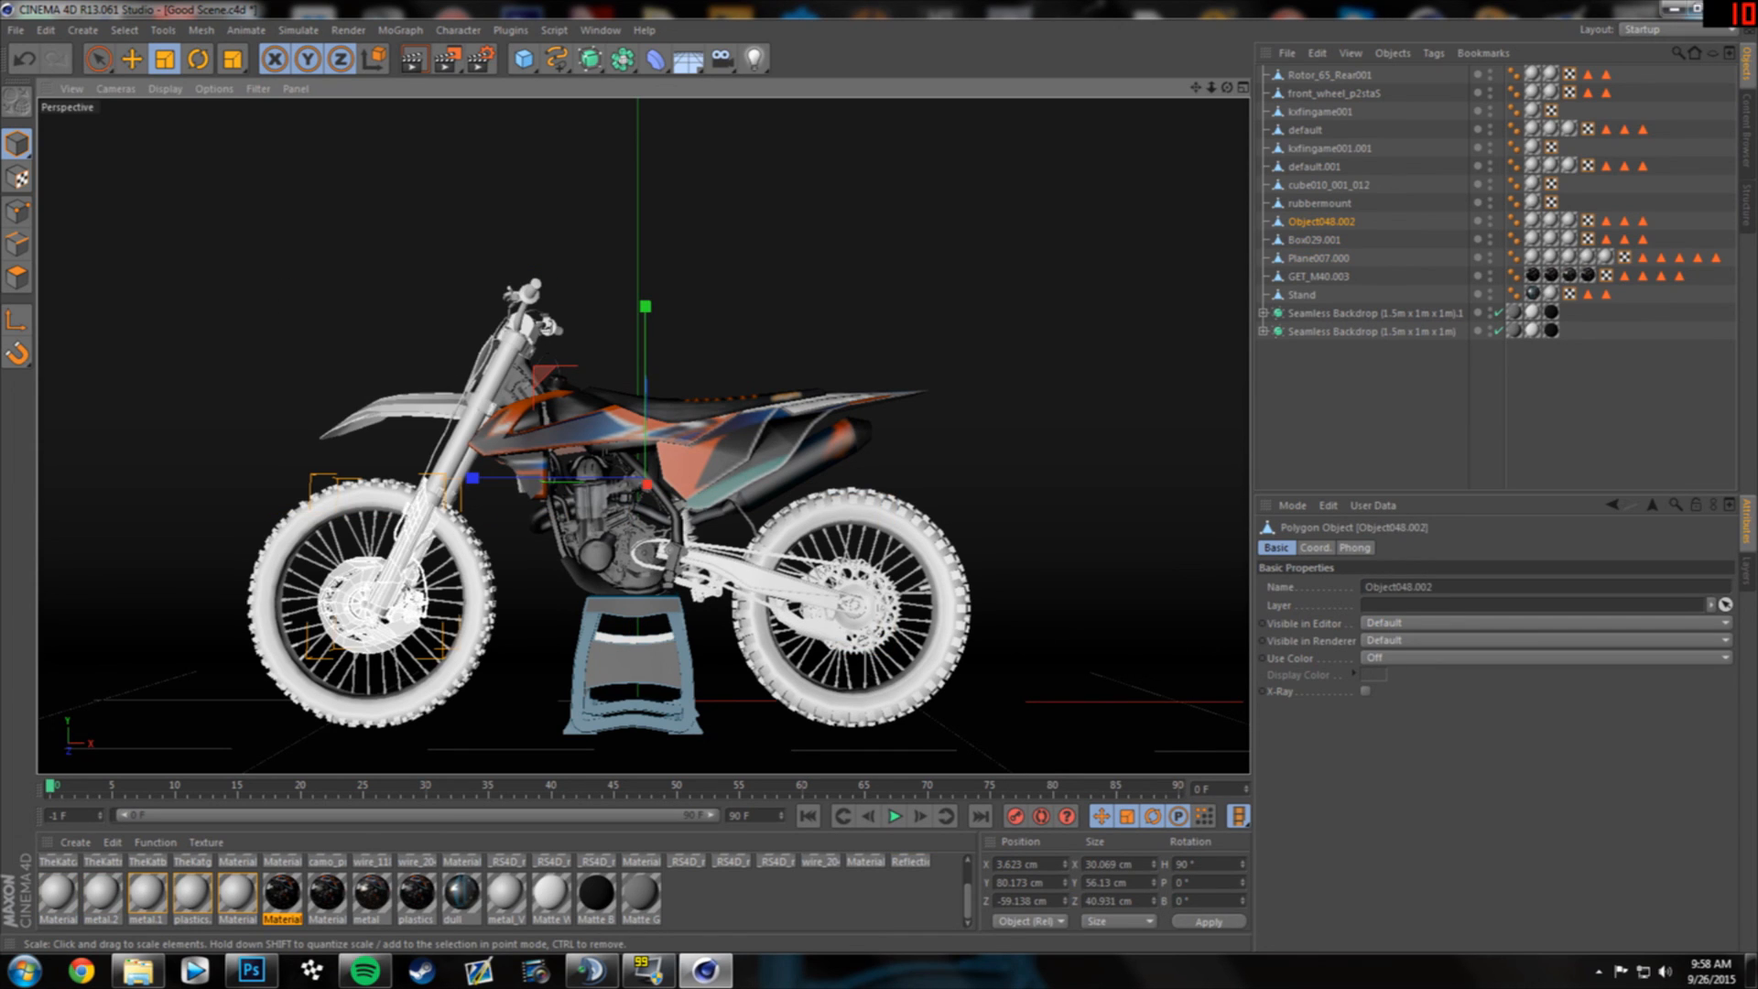
pyautogui.click(1314, 240)
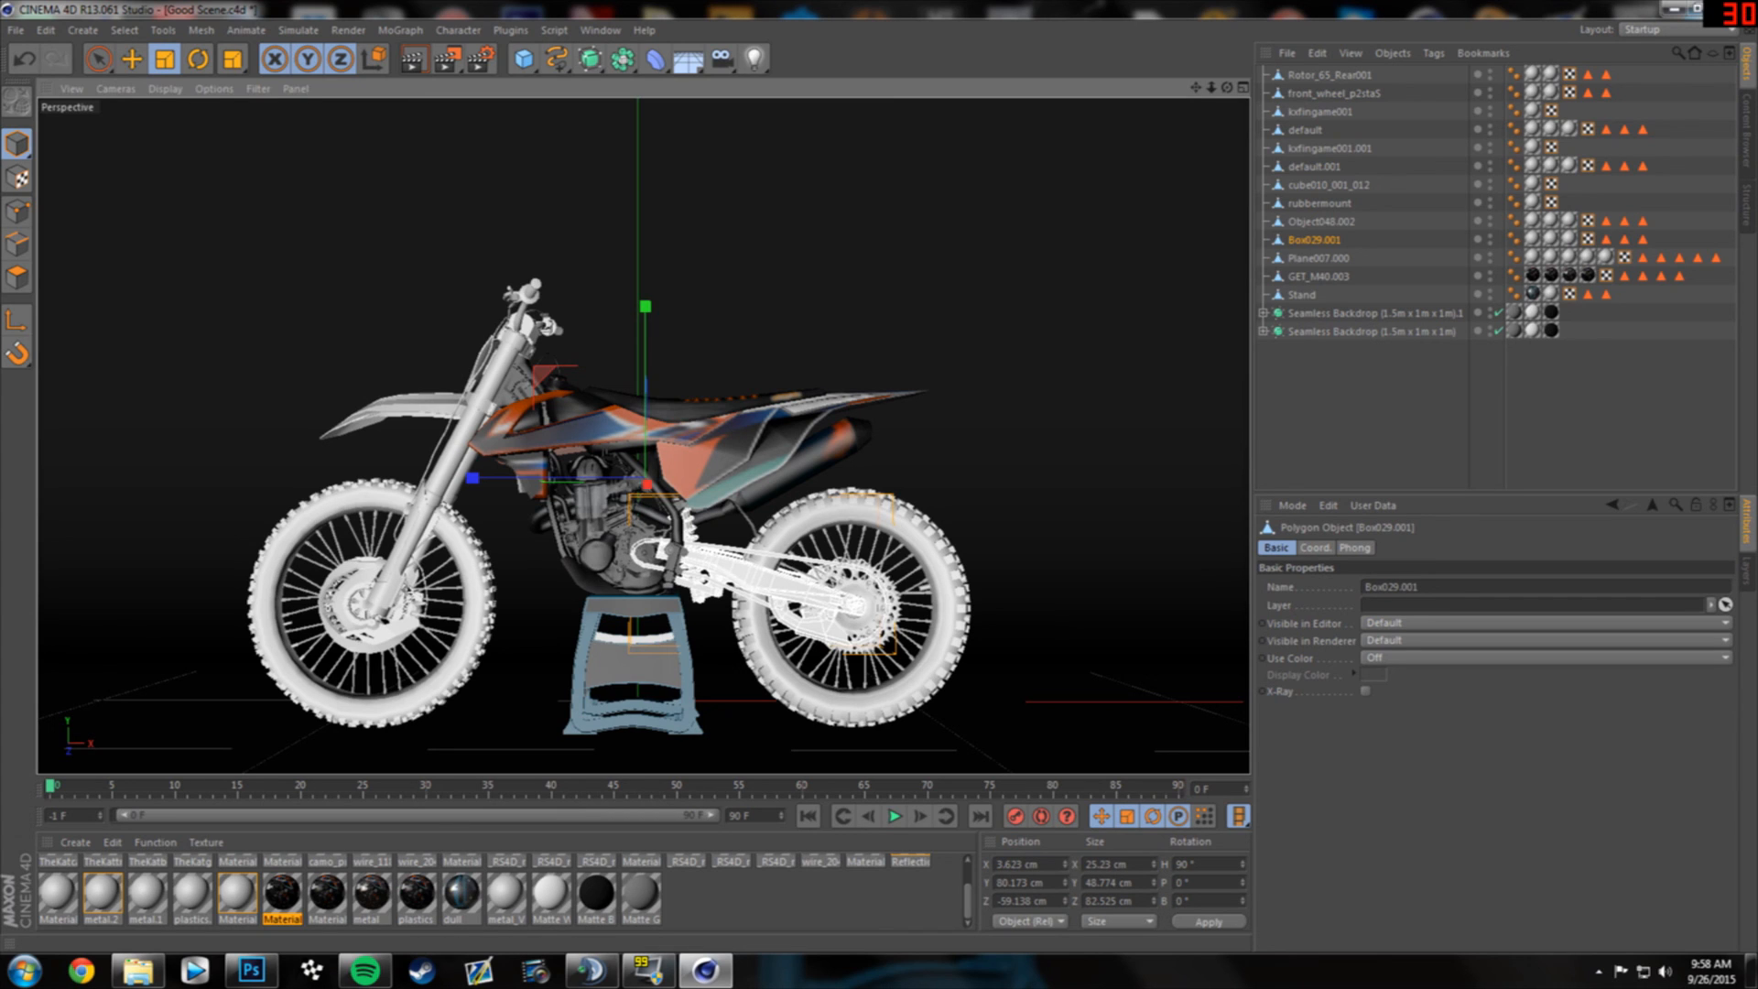
pyautogui.moveTo(968, 901); pyautogui.dragTo(968, 892)
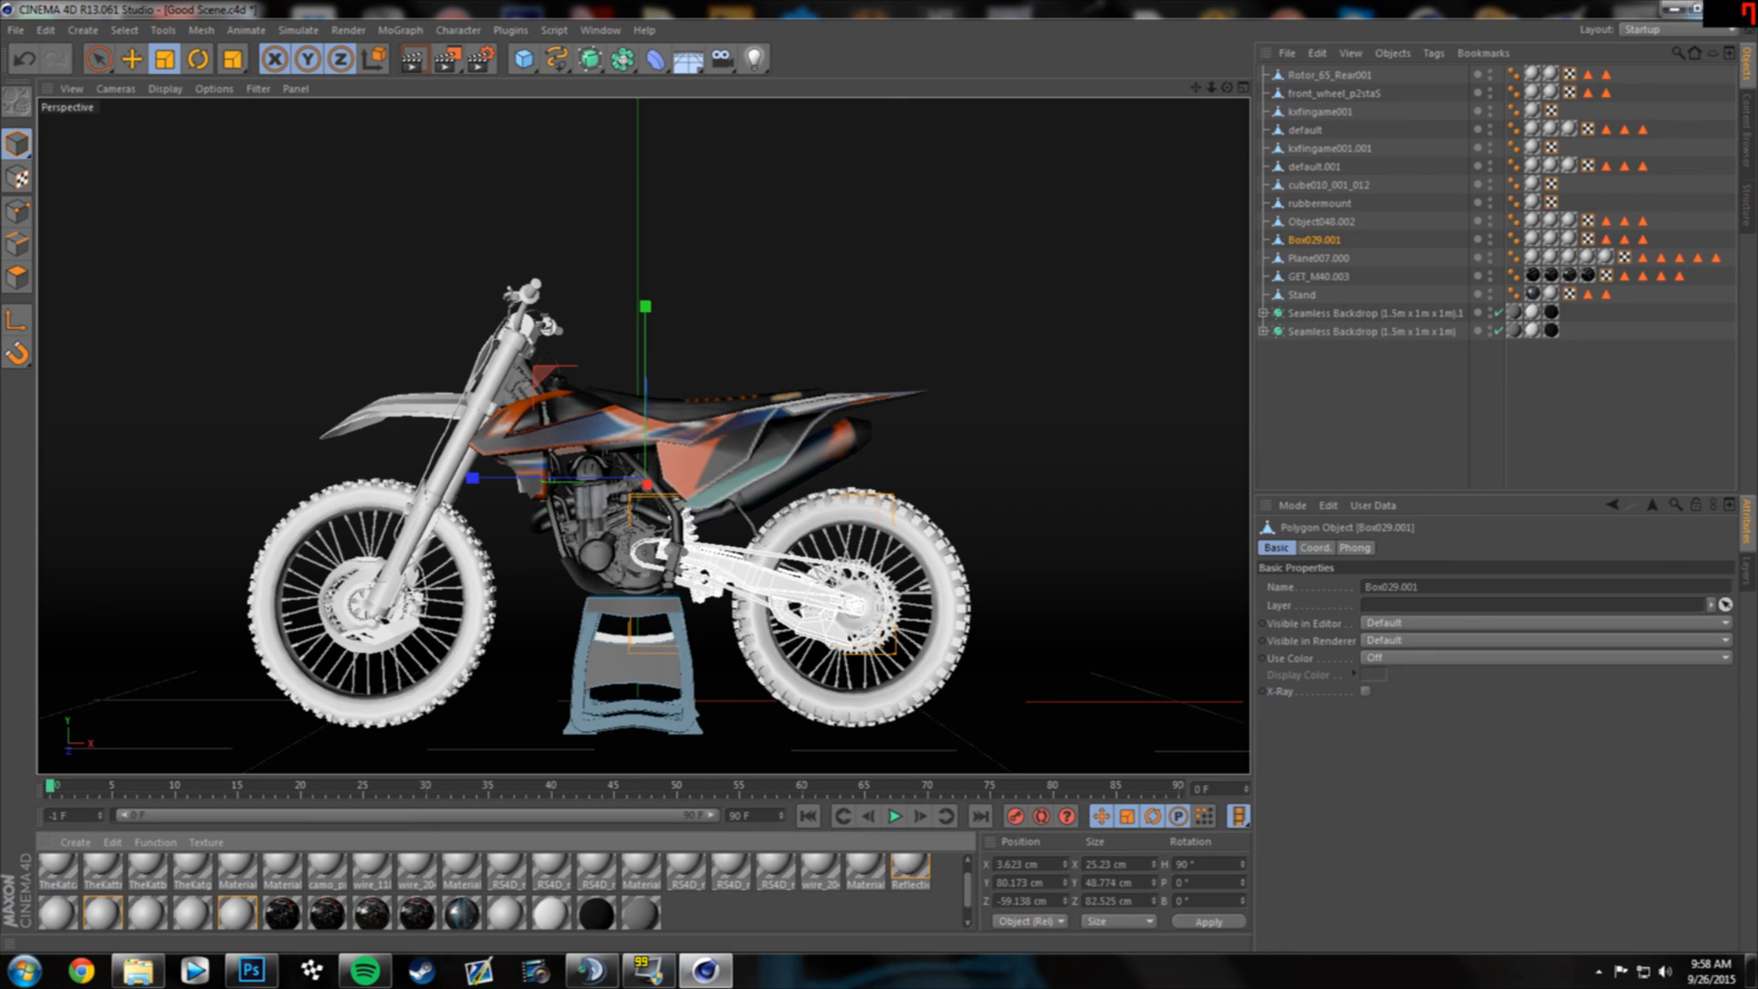
pyautogui.scroll(-1, 504, 888)
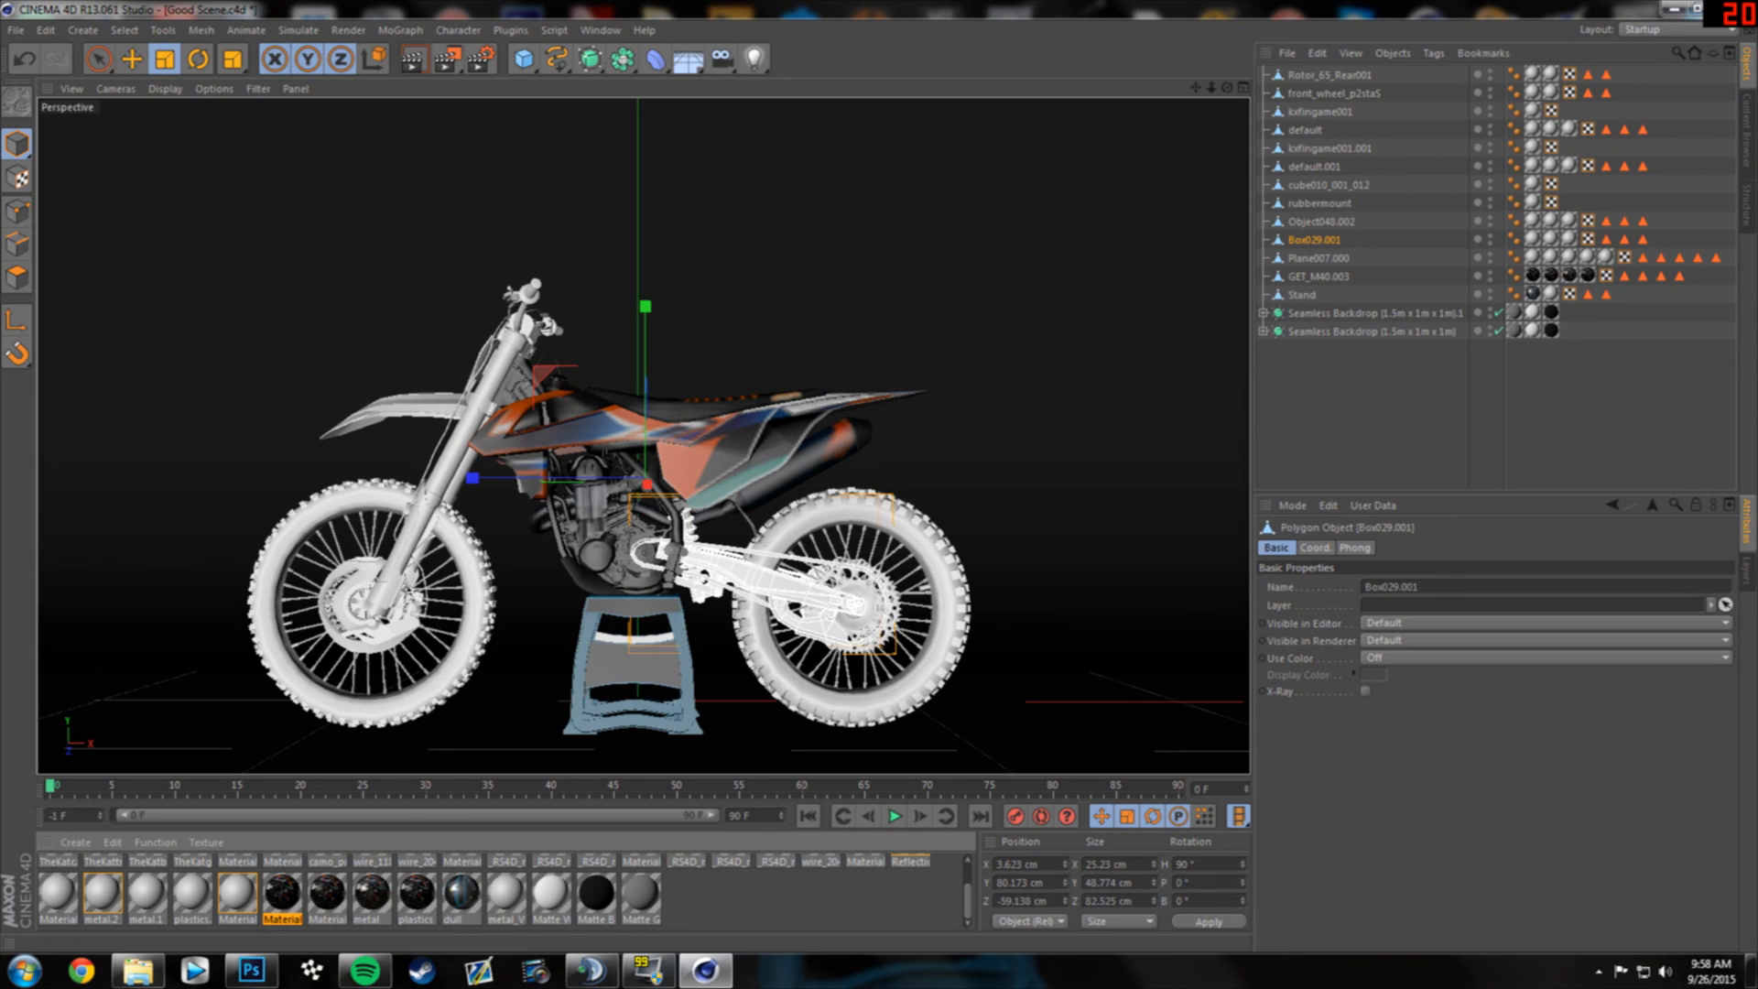
pyautogui.moveTo(968, 902); pyautogui.dragTo(968, 886)
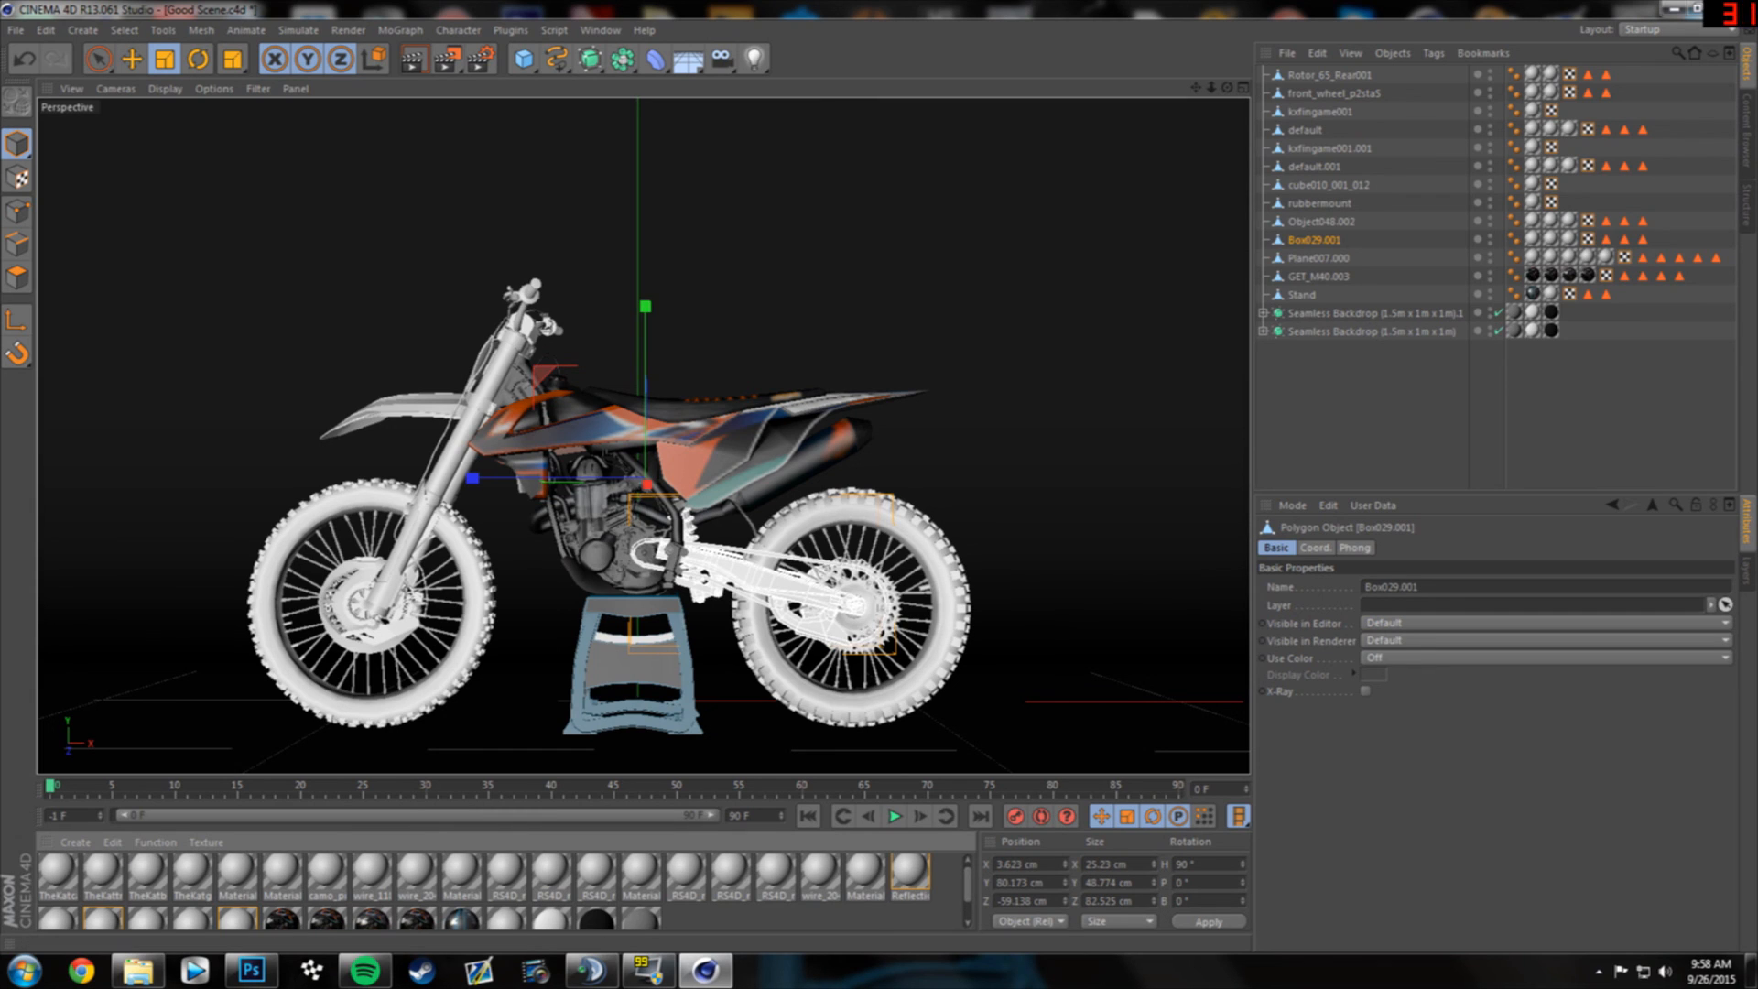
# - Select the front plastics object Plane007.000 and front brake object Object048.002 again to identify their assigned materials
pyautogui.moveTo(967, 886); pyautogui.dragTo(967, 898)
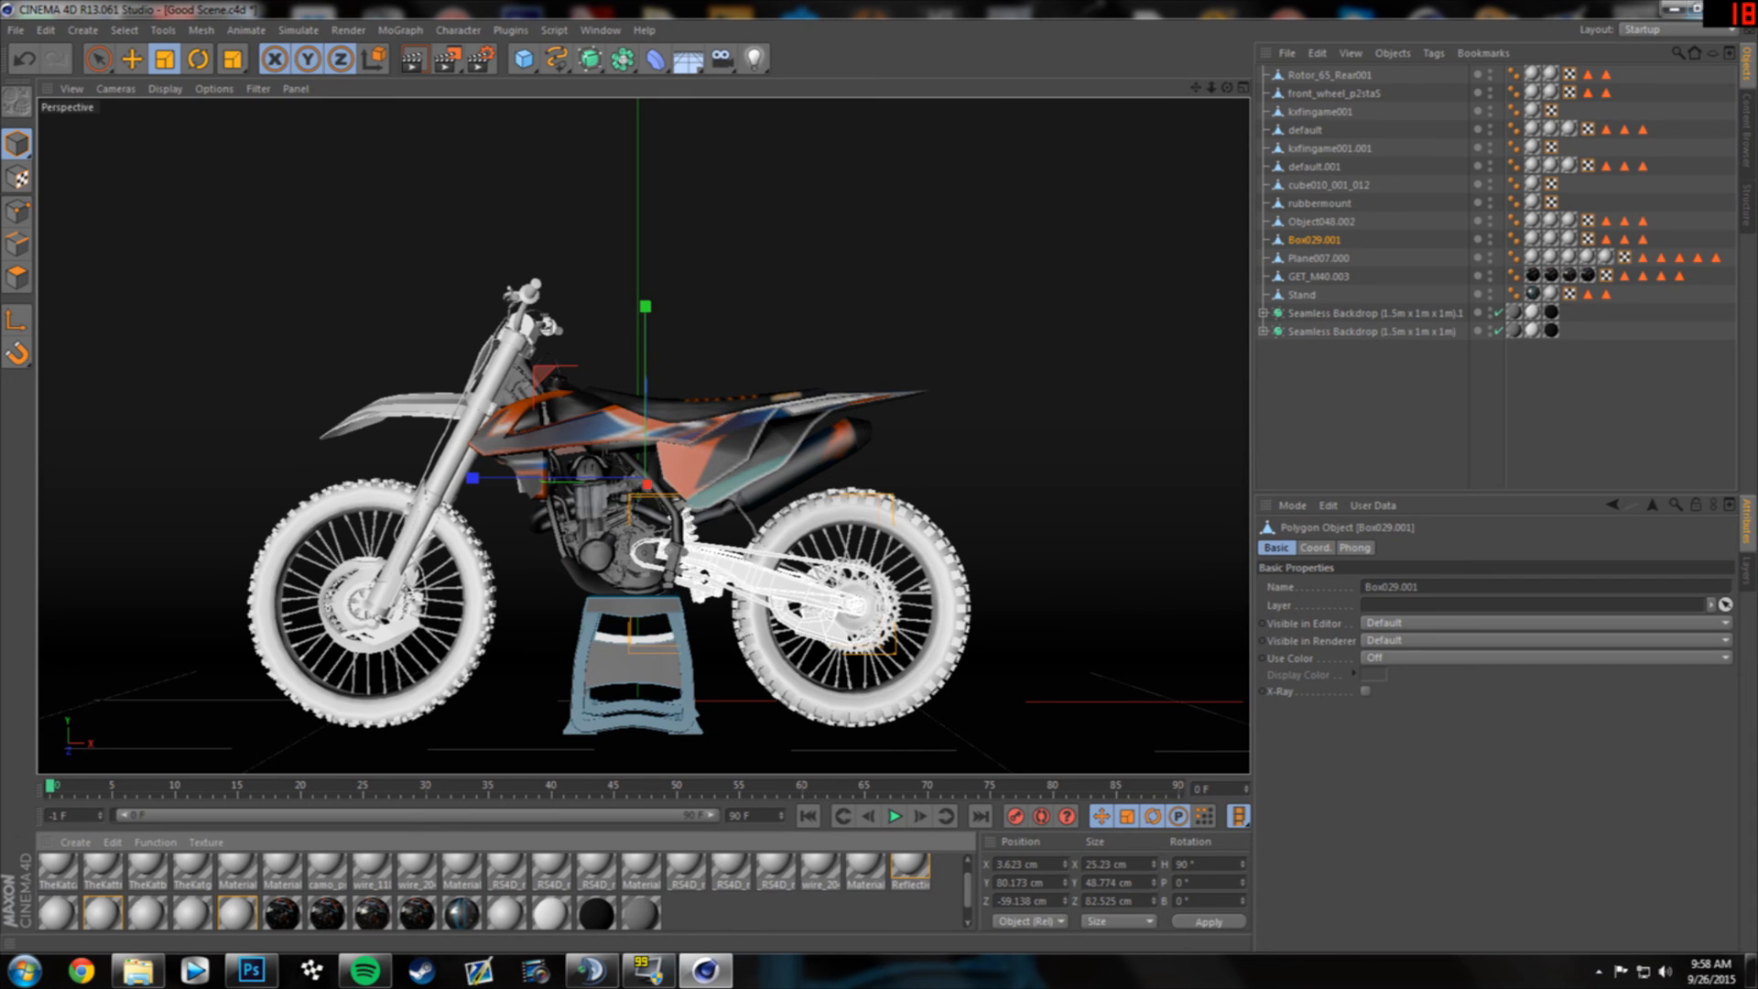
pyautogui.click(805, 913)
pyautogui.click(461, 444)
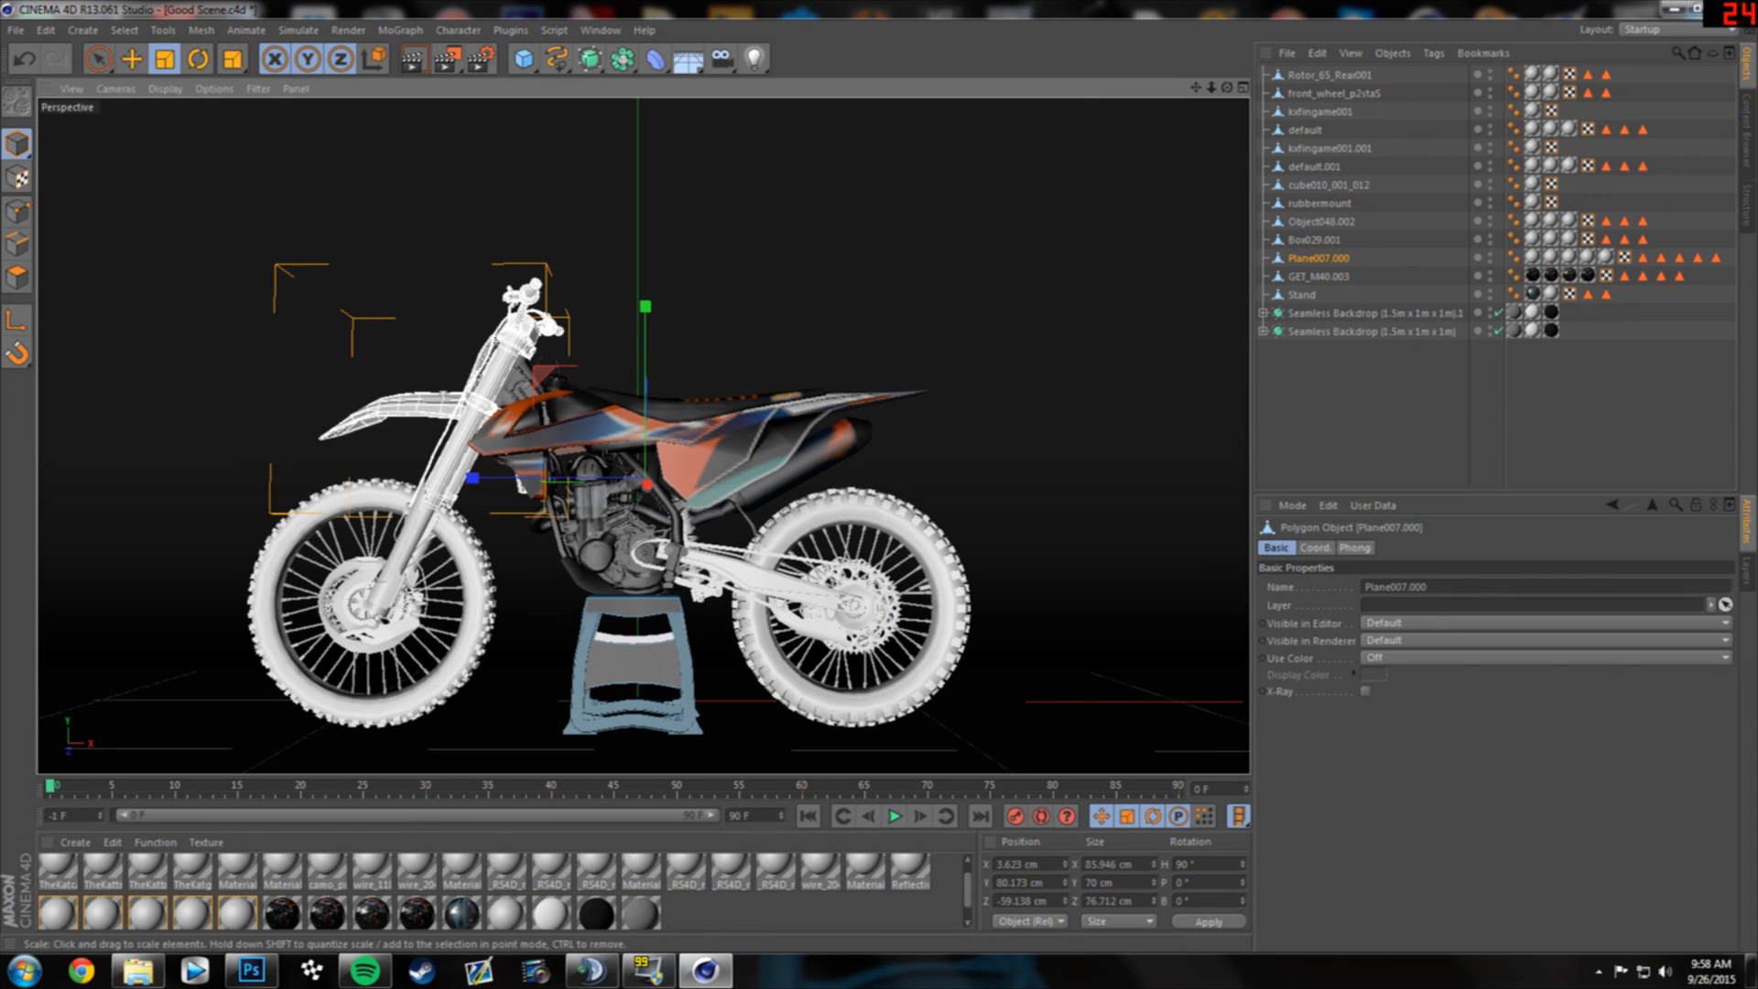
pyautogui.click(401, 586)
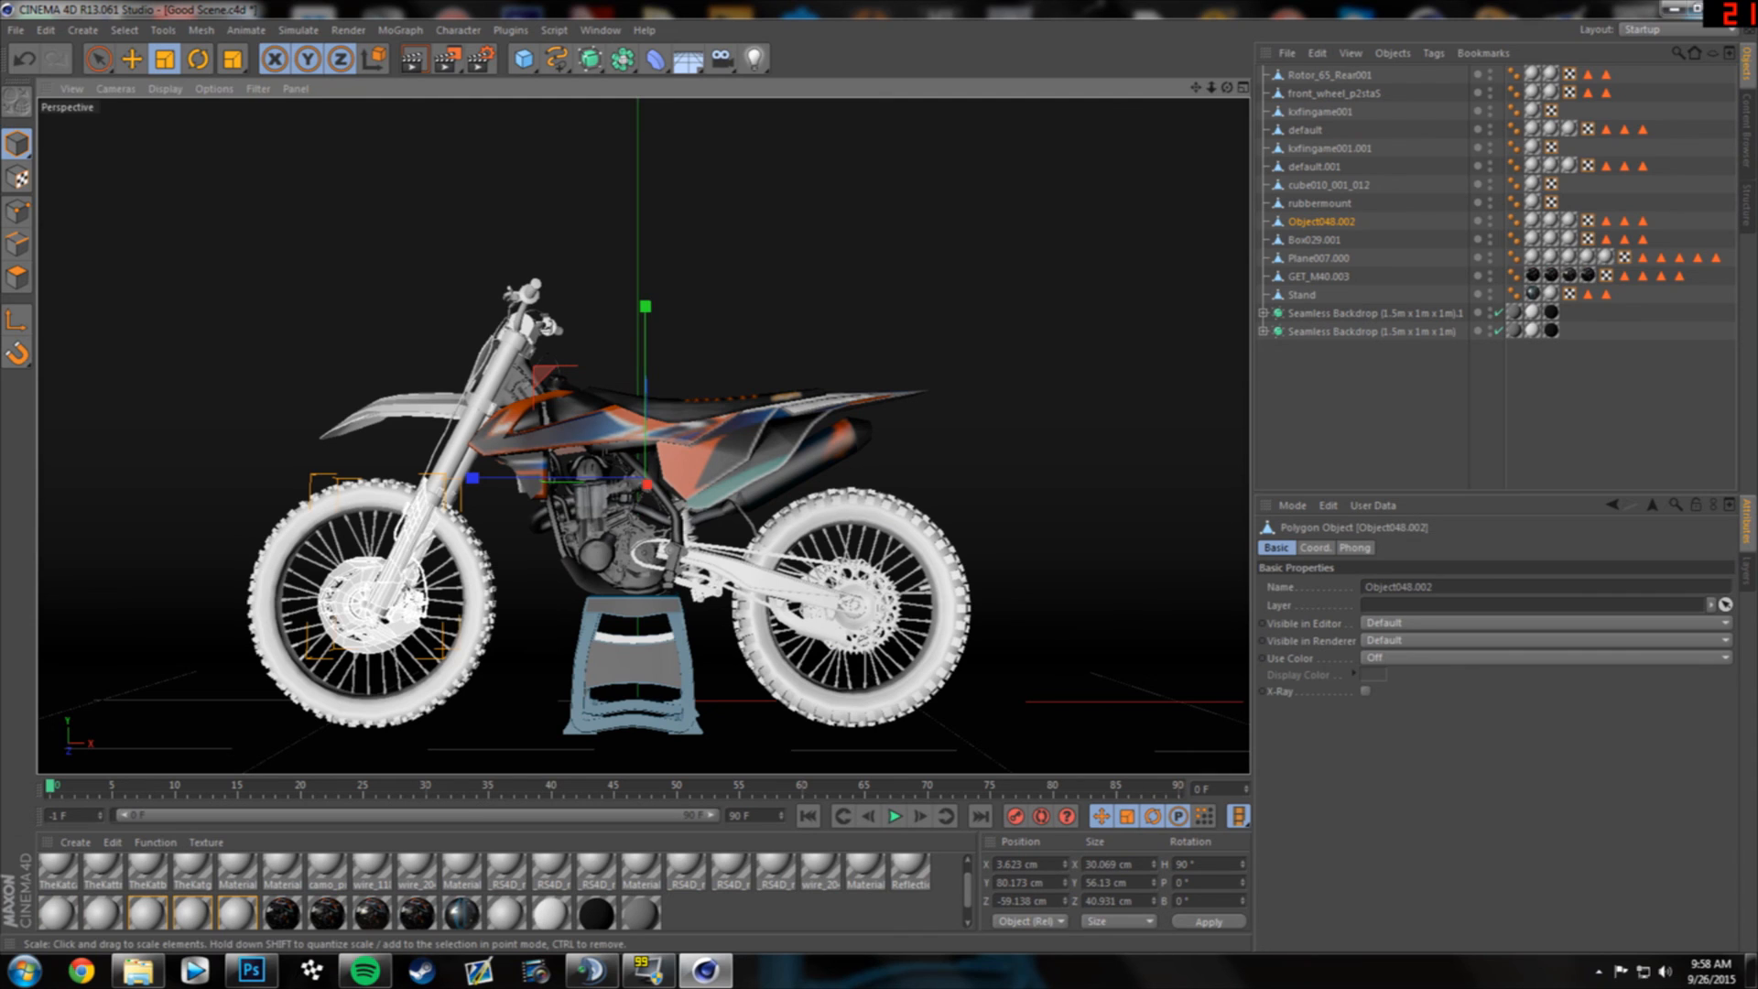
pyautogui.click(465, 434)
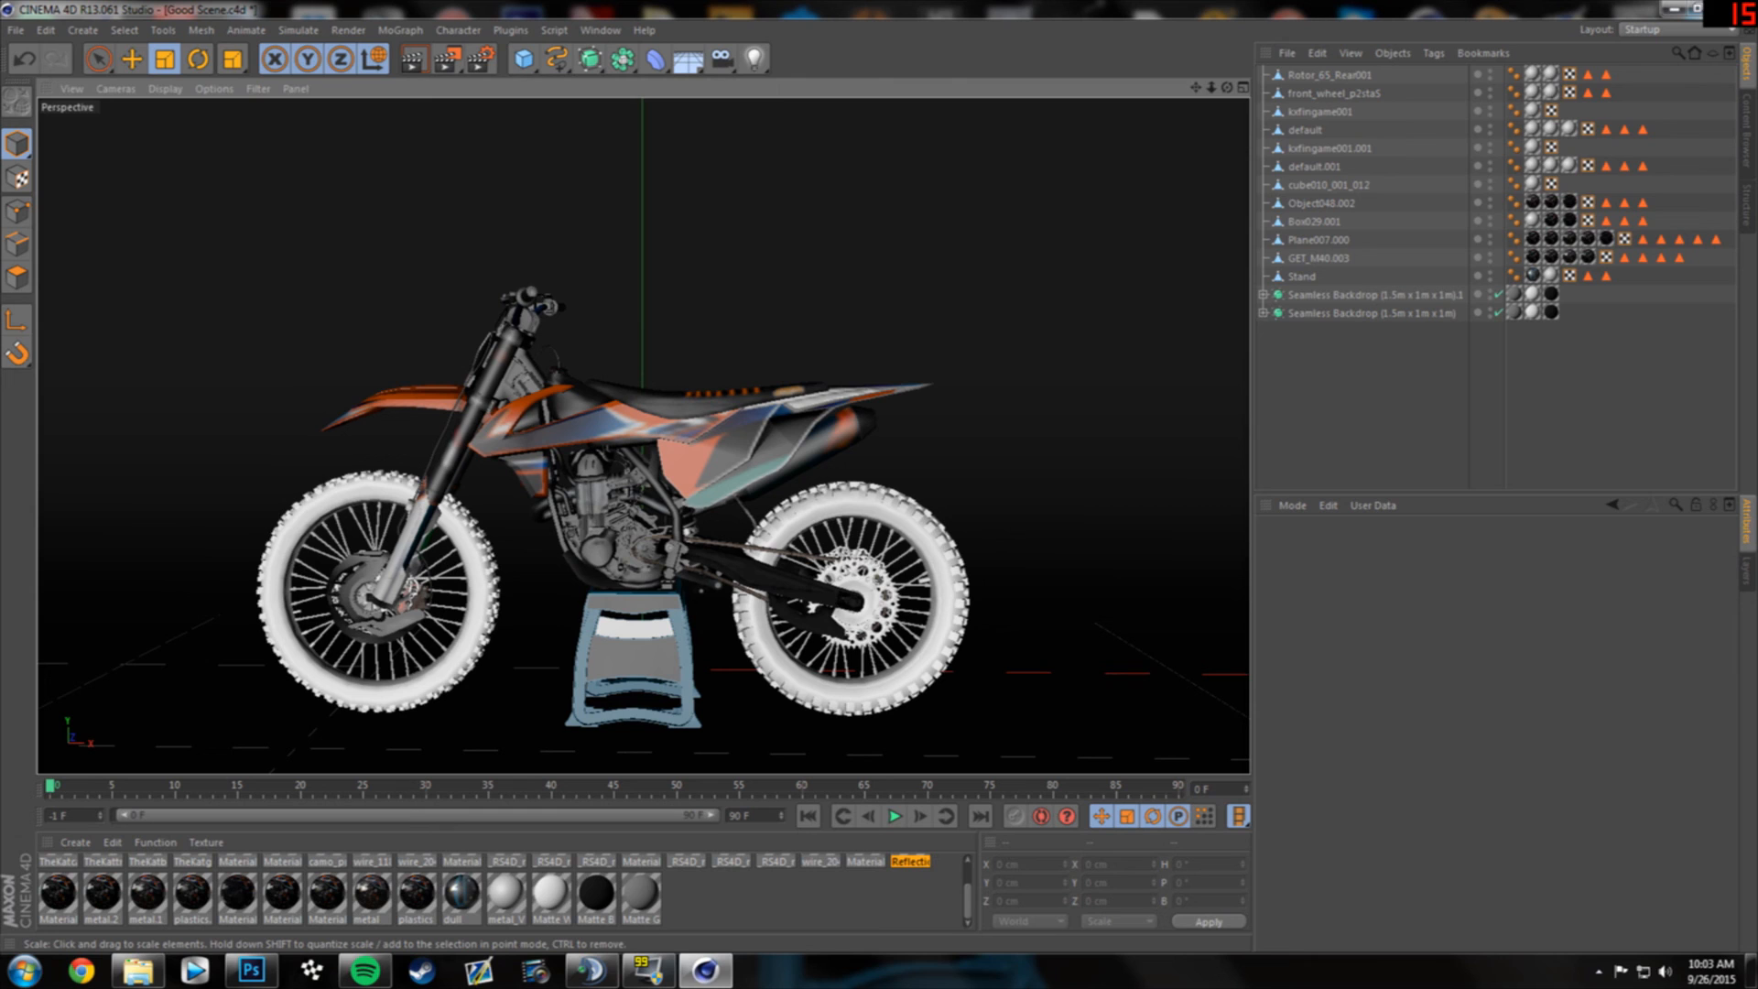
# - Render a preview of the textured bike in the viewport, and return to the normal display
pyautogui.hotkey('ctrl', 'r')
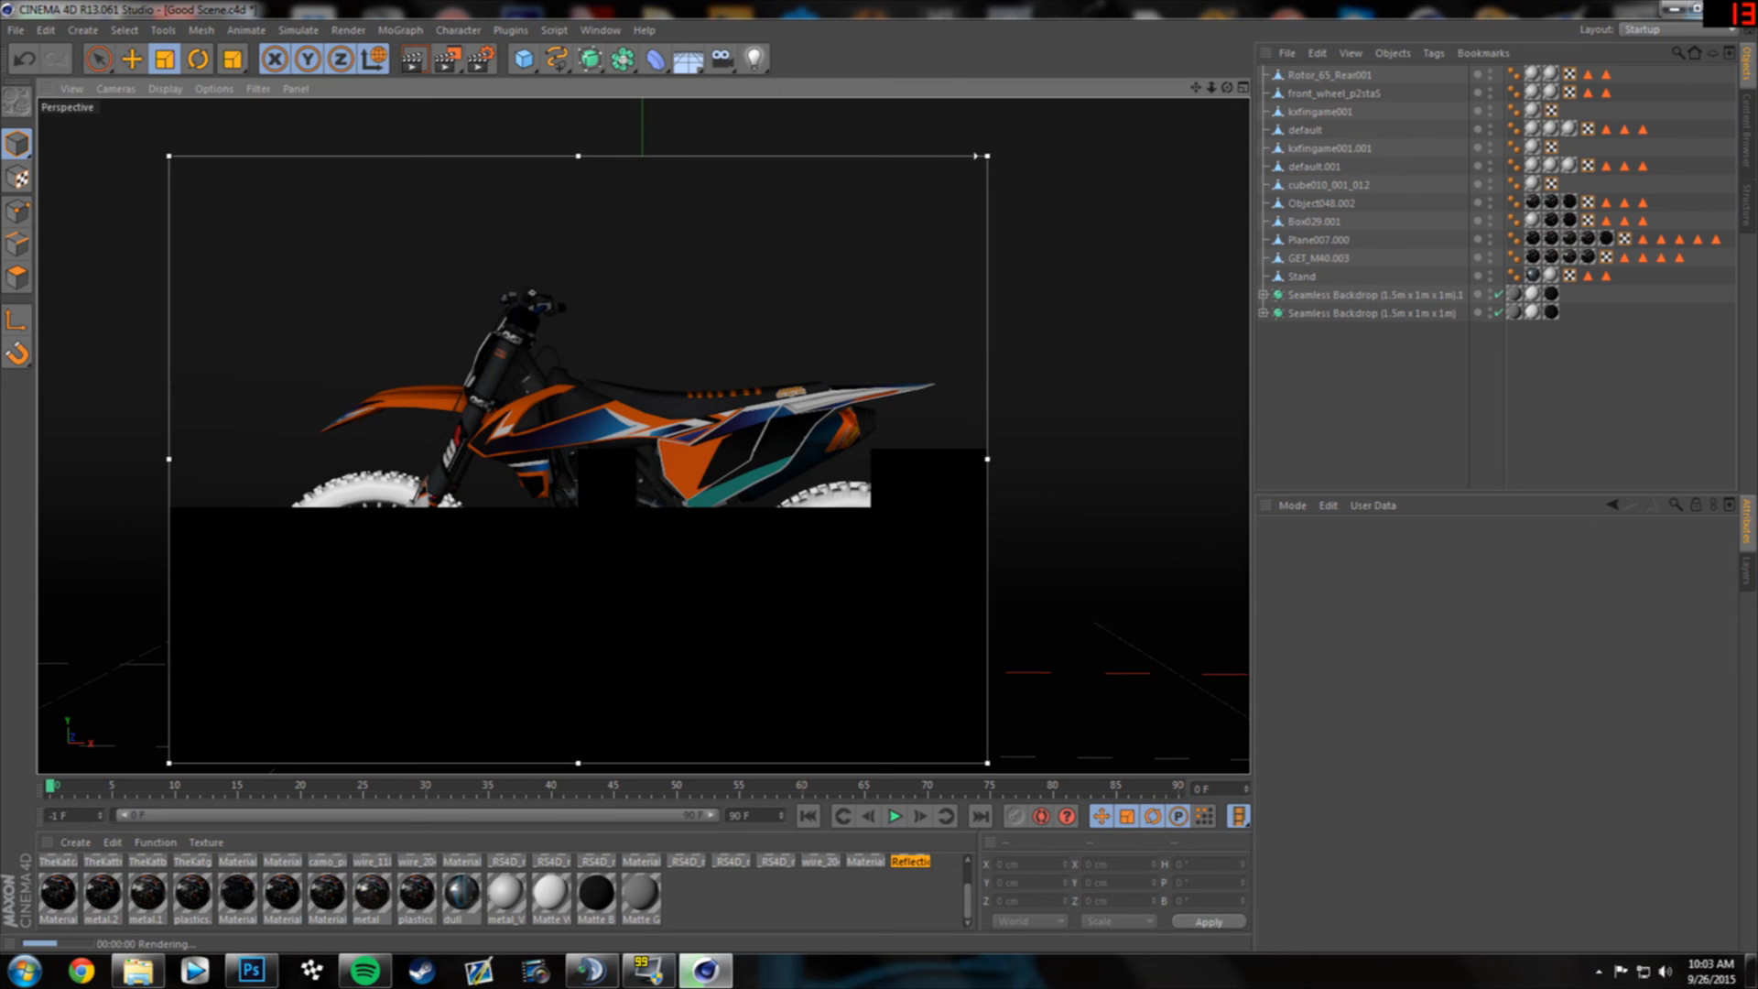
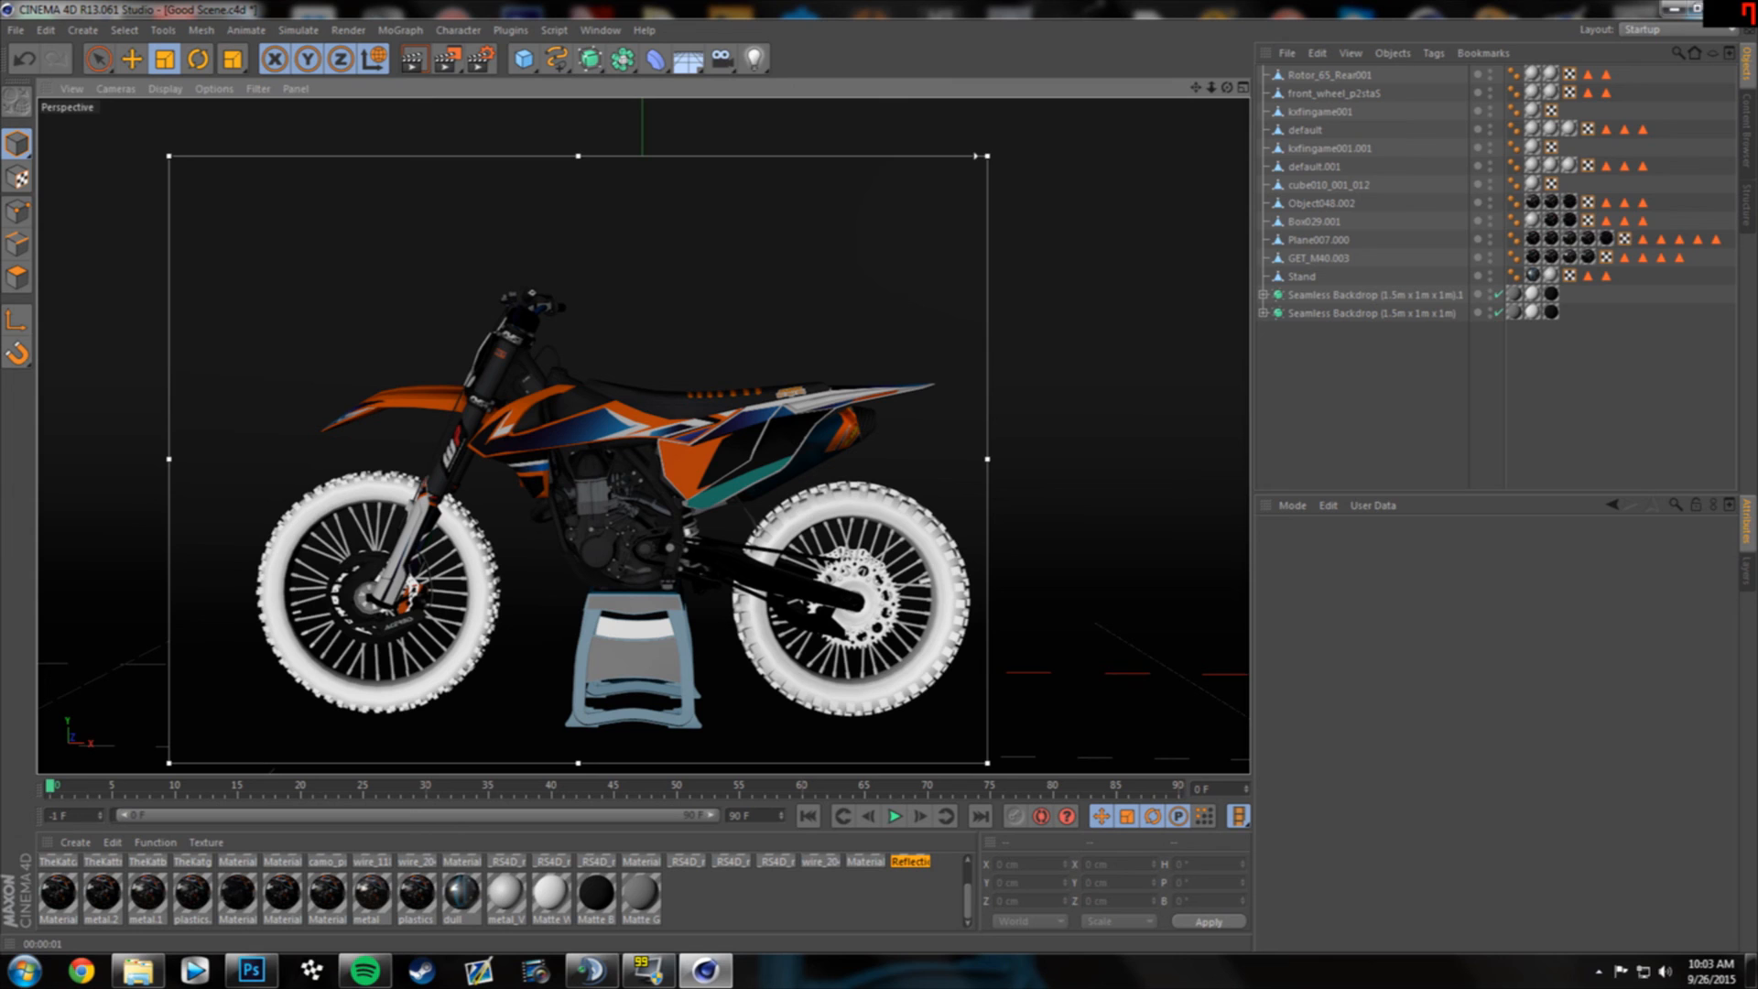
pyautogui.hotkey('alt', 'r')
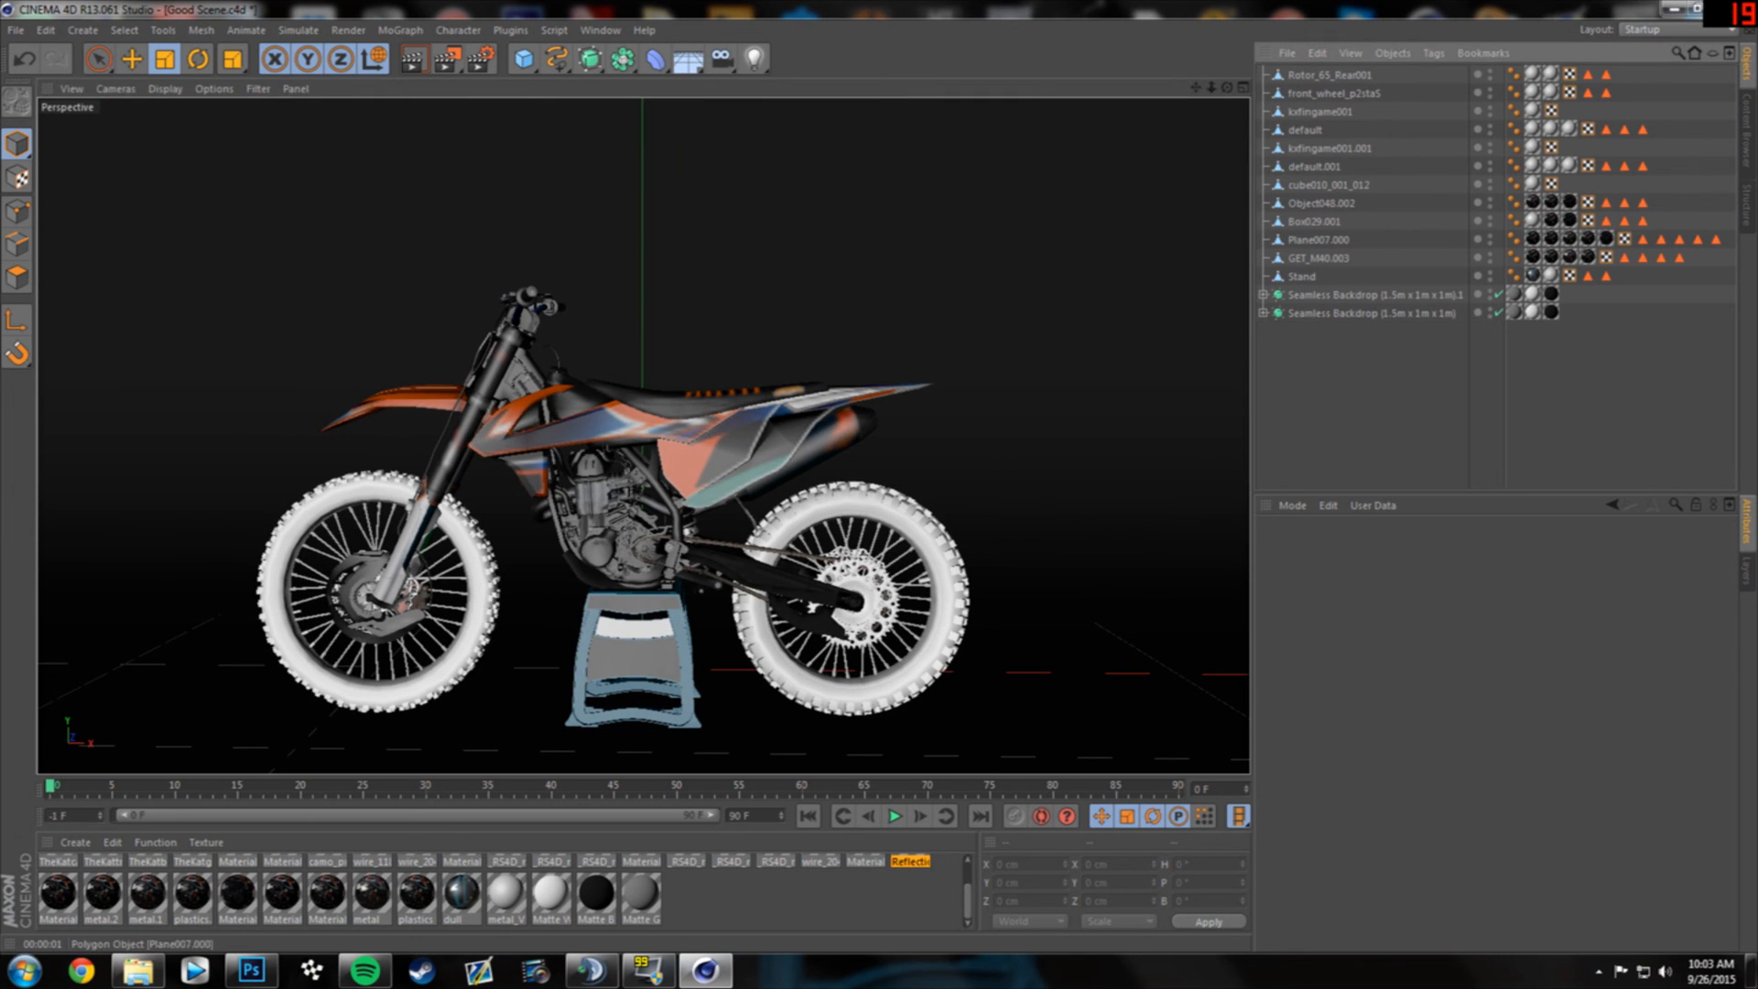
# - Load ggg as the color texture of the rear wheel material wire_204204204.1 without copying it to the project
pyautogui.click(923, 580)
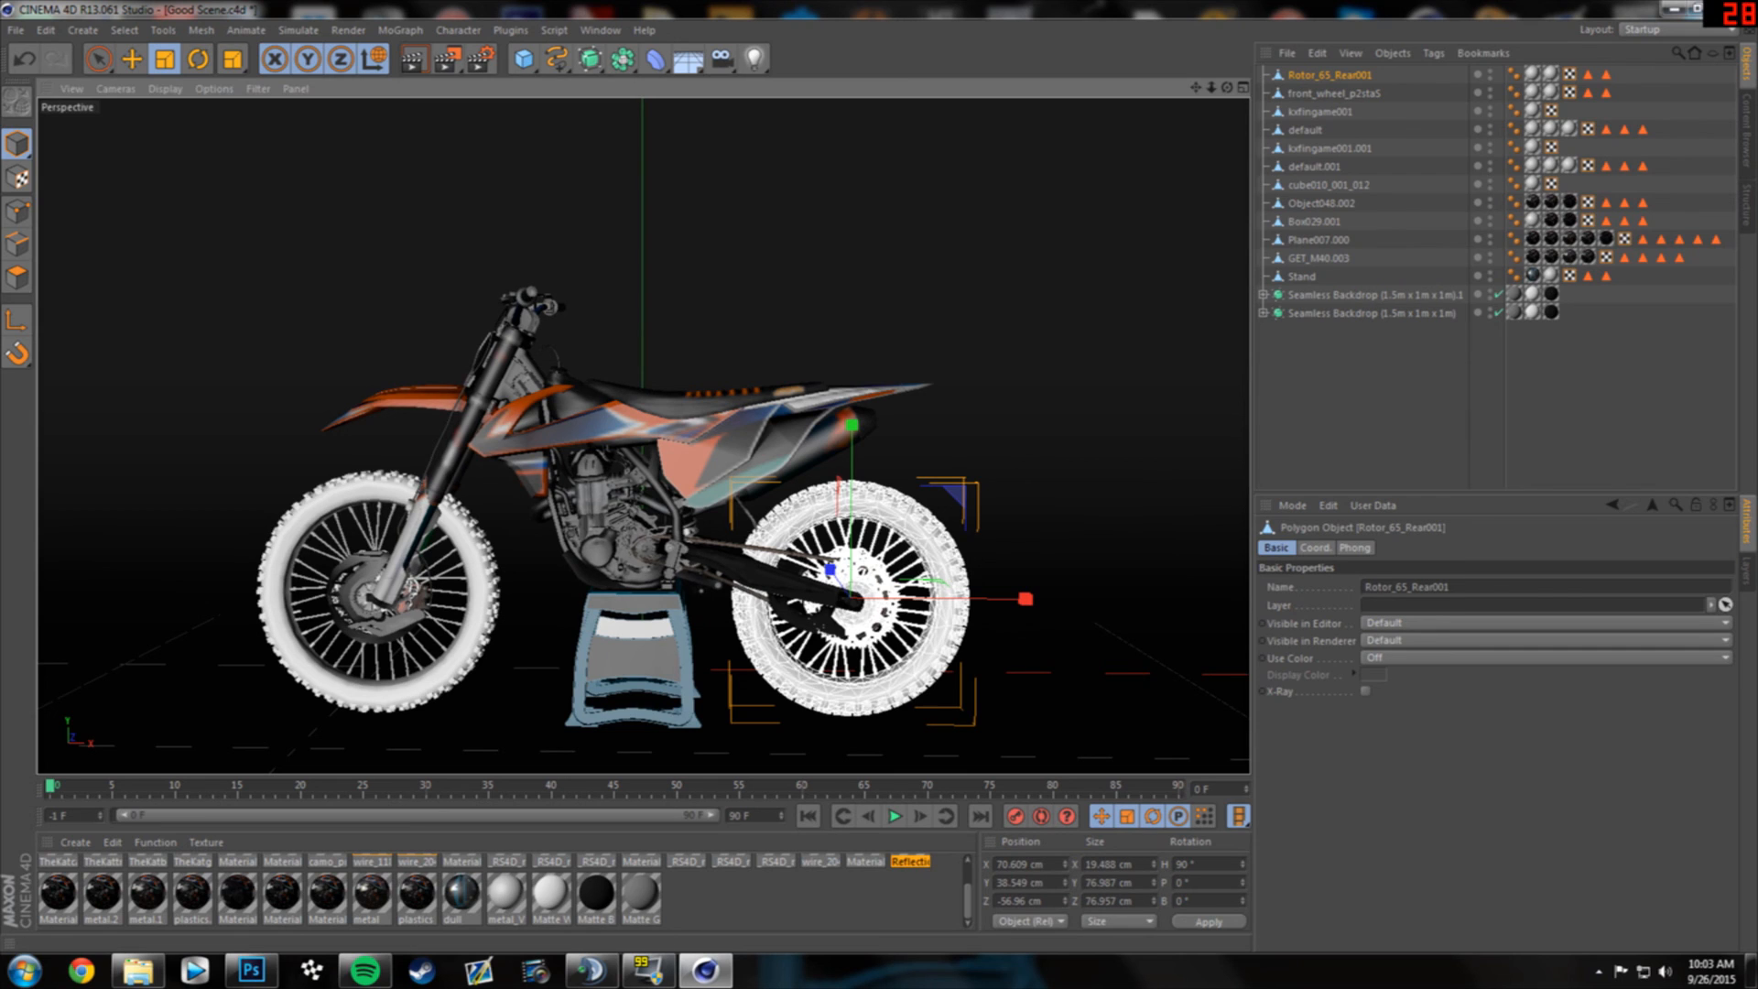
pyautogui.scroll(1, 504, 888)
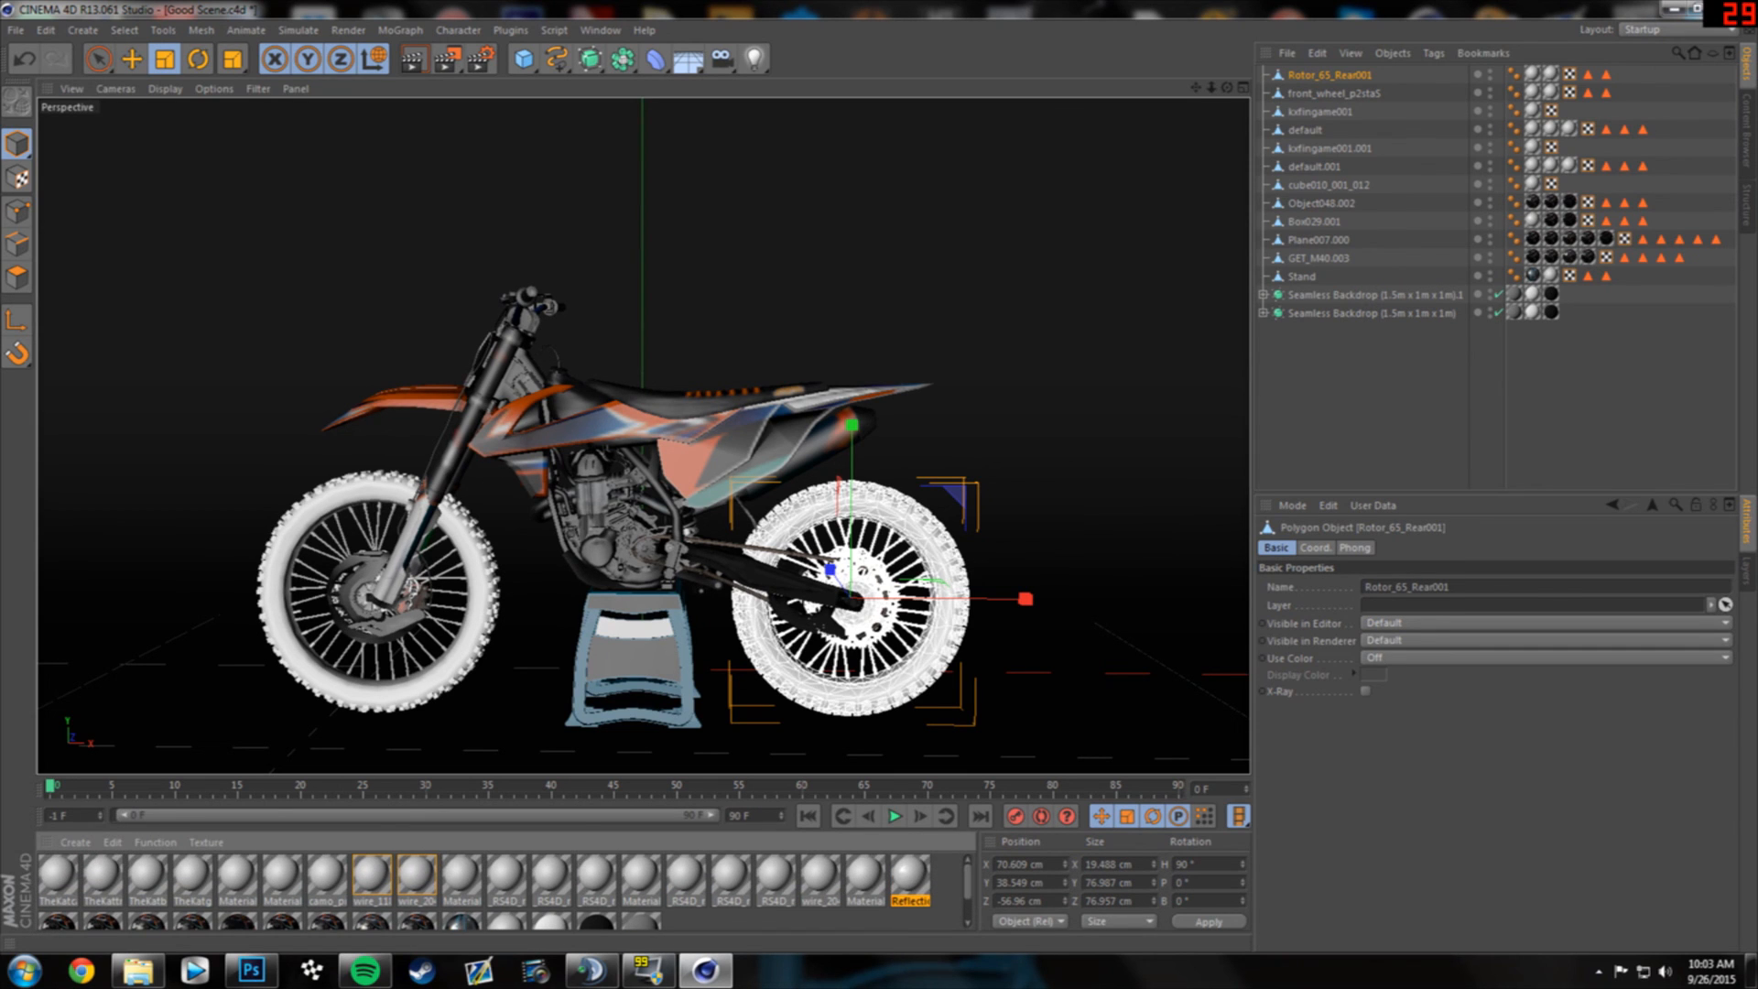
pyautogui.doubleClick(416, 877)
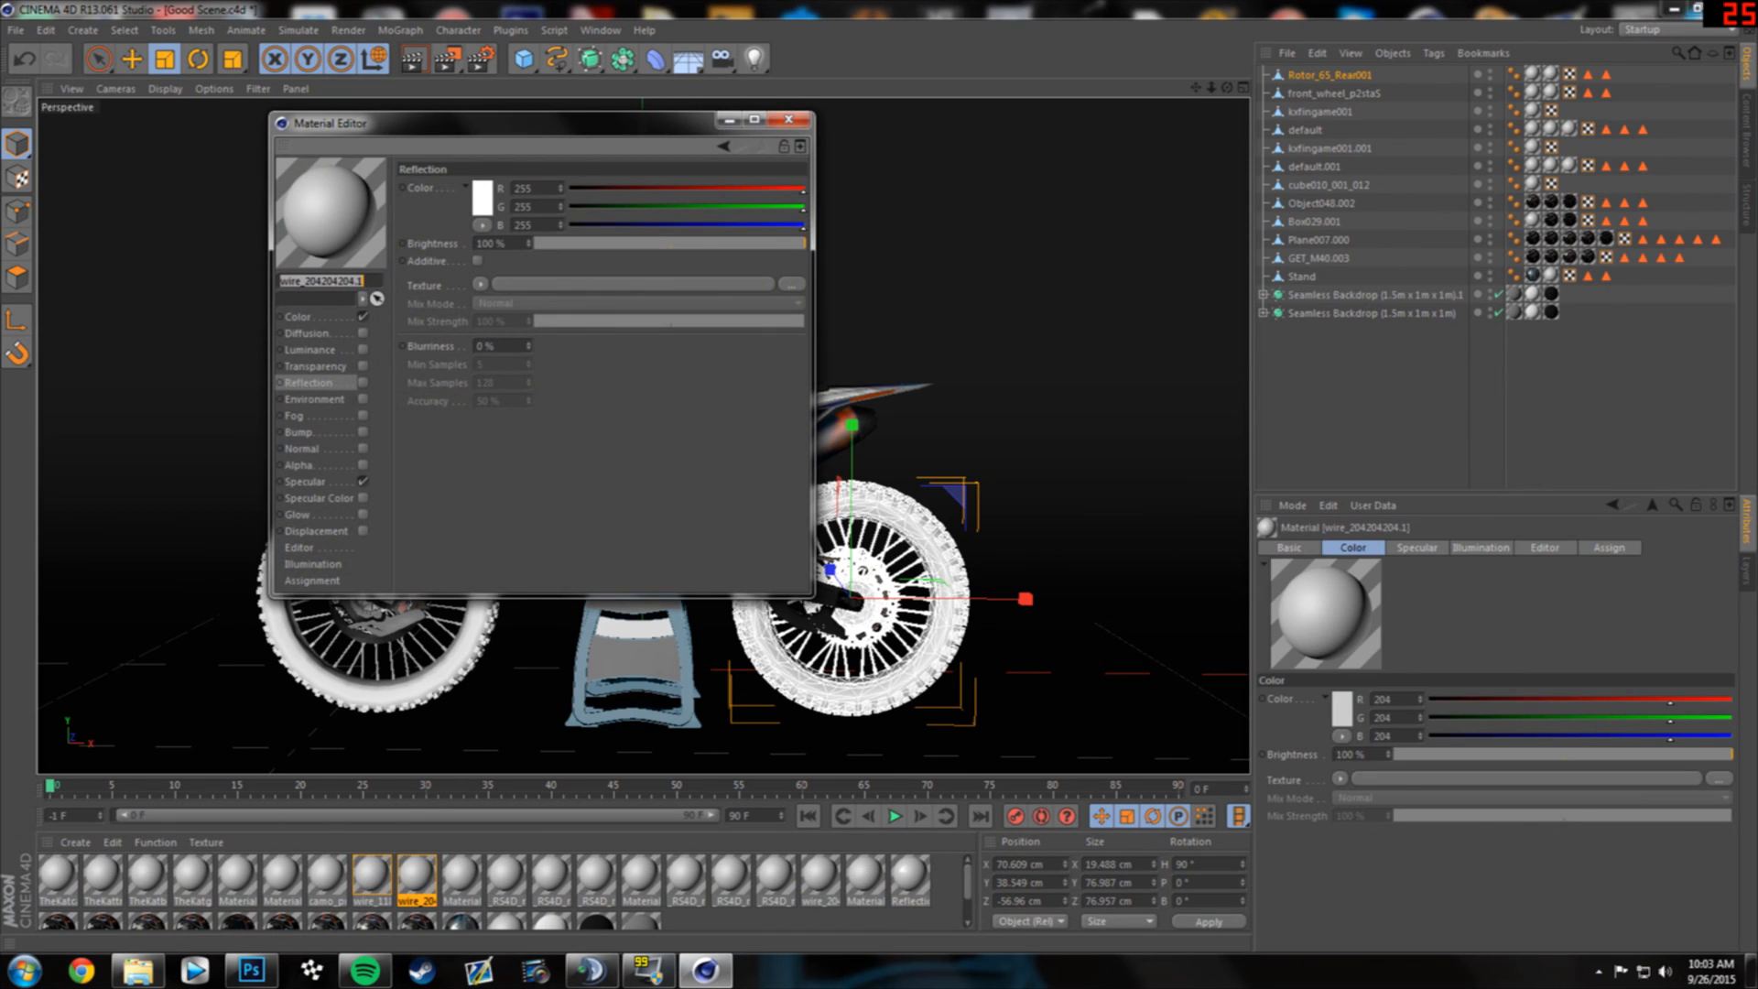
pyautogui.click(299, 317)
pyautogui.click(791, 267)
pyautogui.click(690, 403)
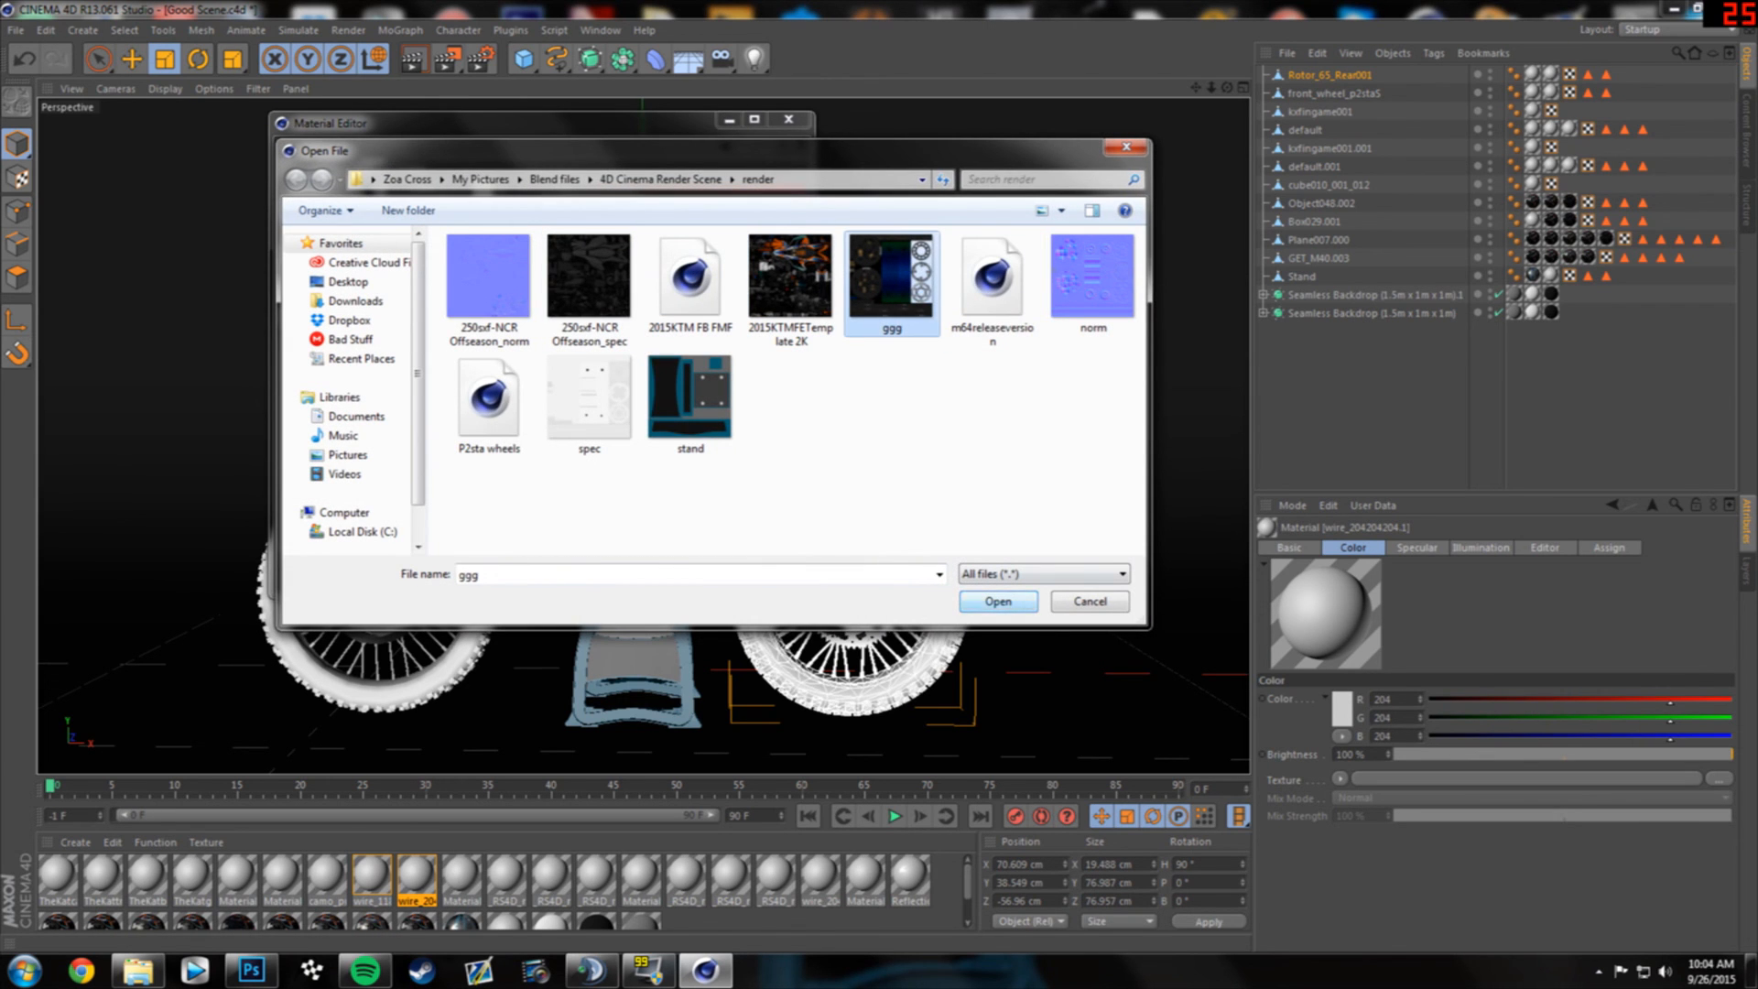
pyautogui.click(998, 602)
pyautogui.click(985, 546)
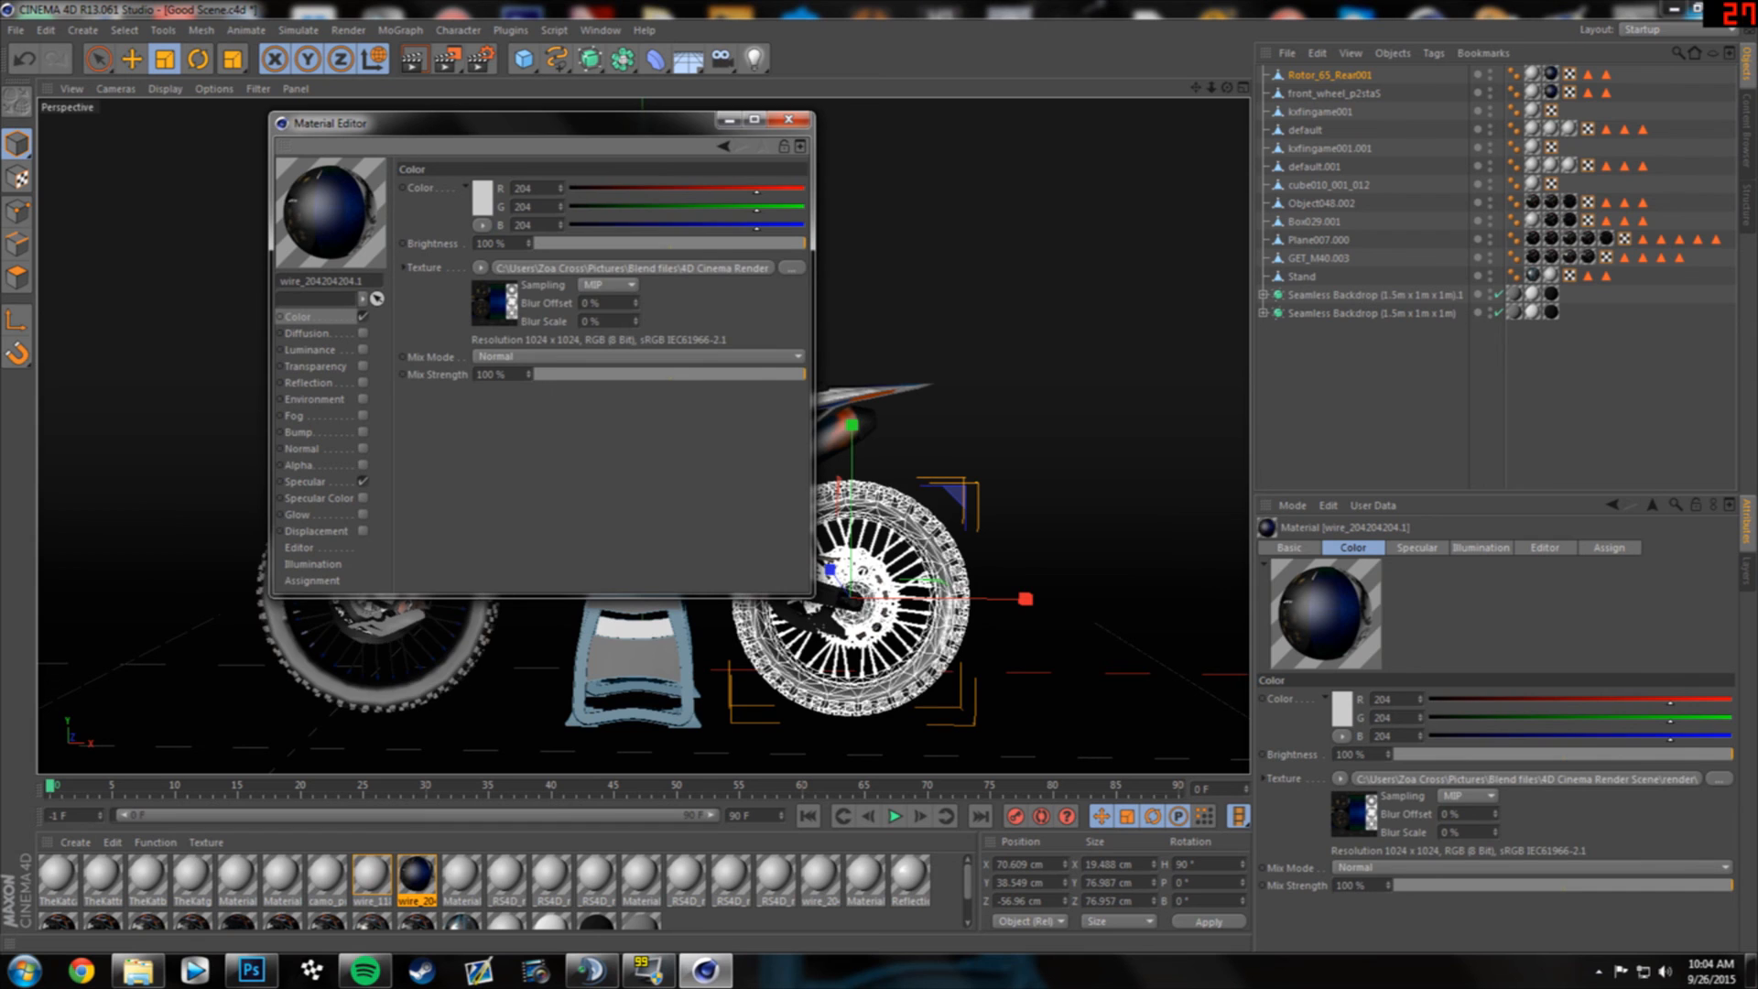
# - Enable bump and normal on wire_204204204.1 and load norm as its uncopied bump texture
pyautogui.moveTo(441, 131); pyautogui.dragTo(957, 306)
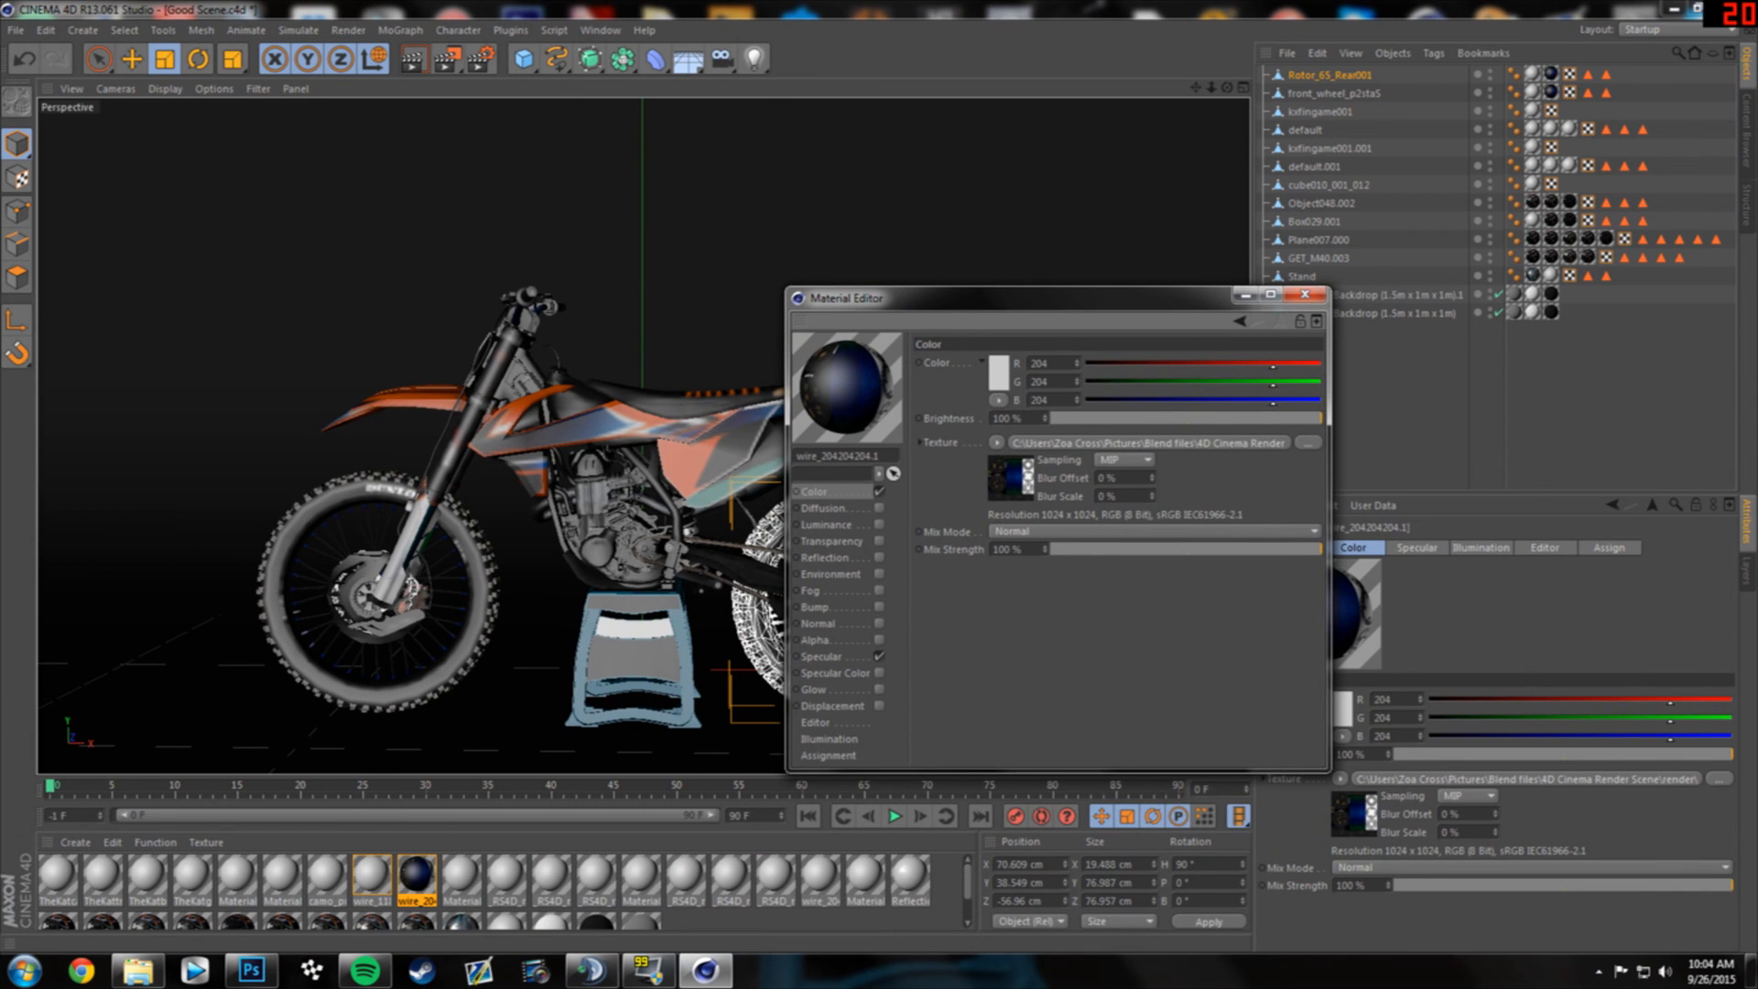
pyautogui.click(832, 541)
pyautogui.click(816, 607)
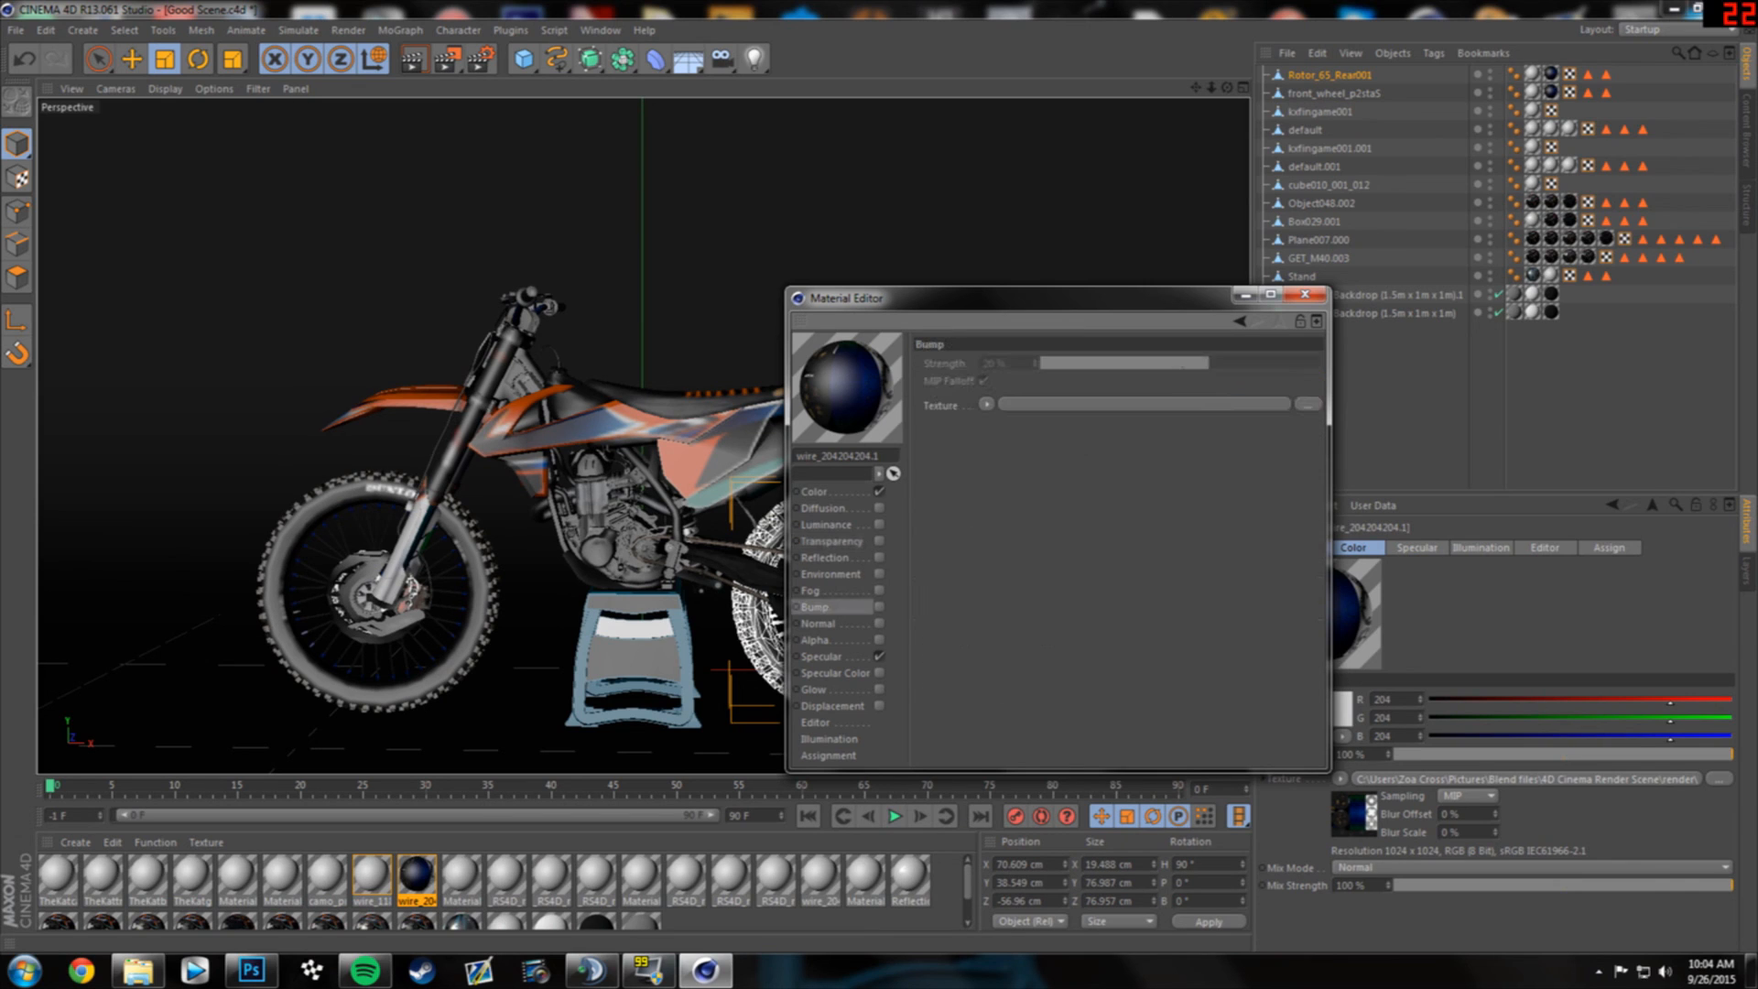
pyautogui.click(879, 623)
pyautogui.click(817, 607)
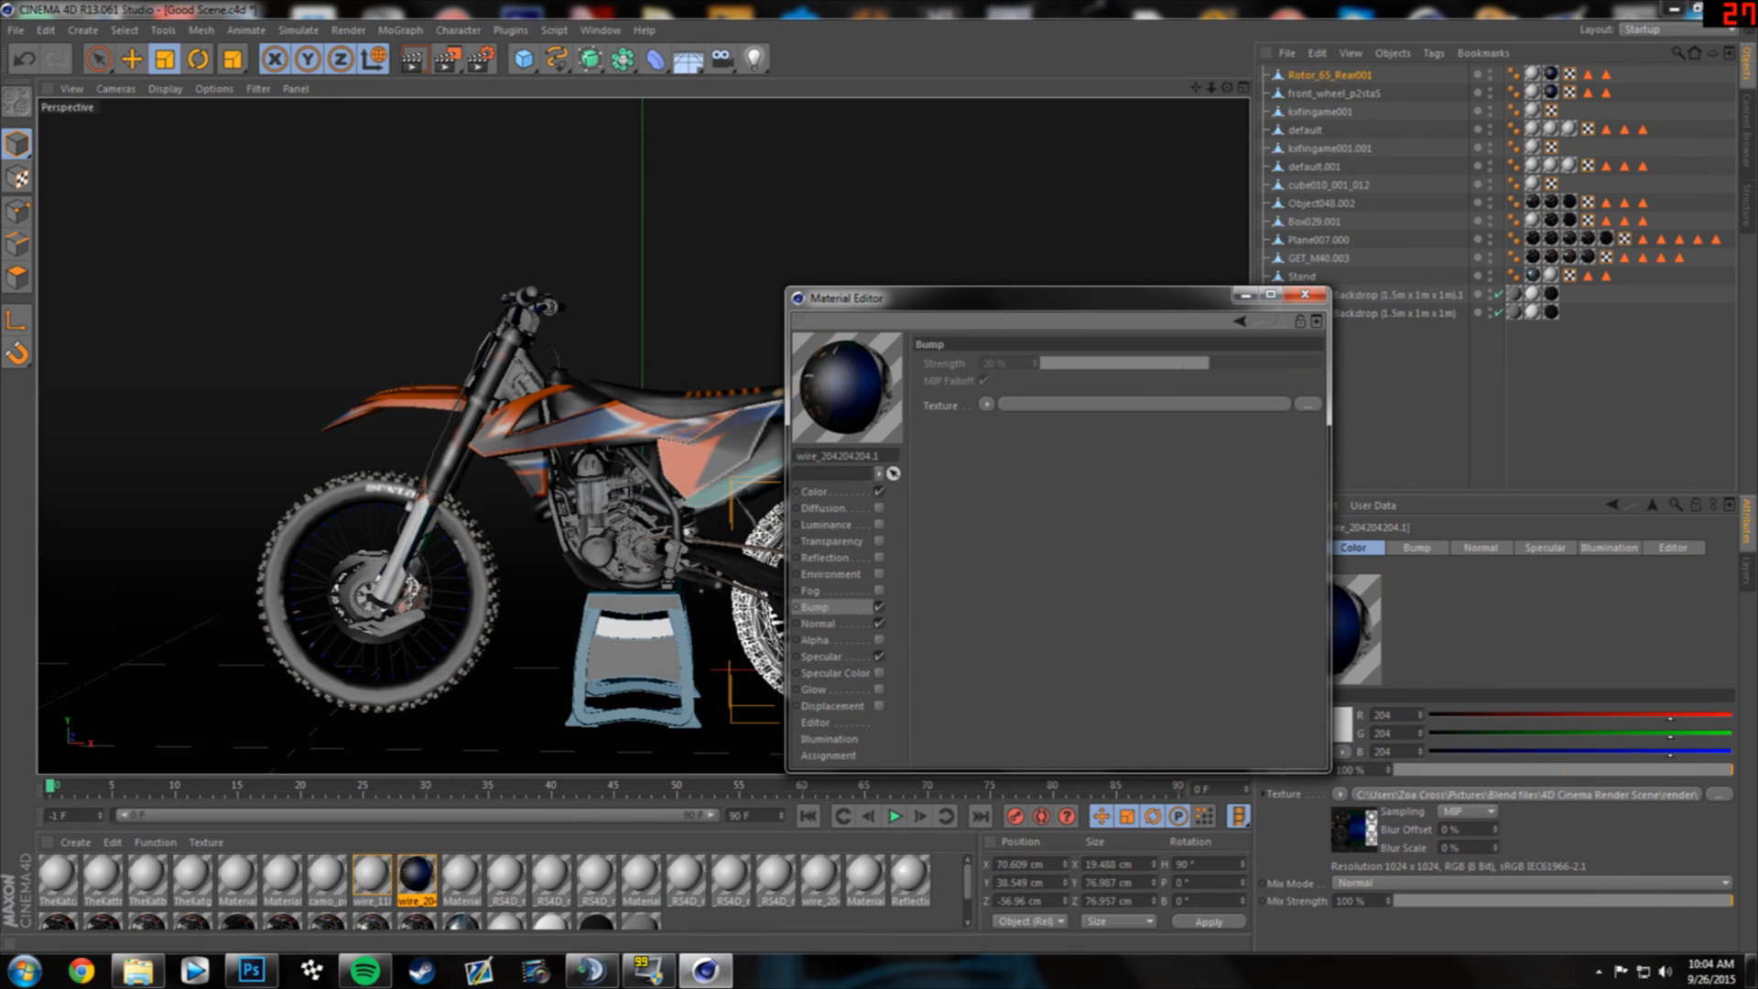
pyautogui.click(1308, 404)
pyautogui.click(1608, 455)
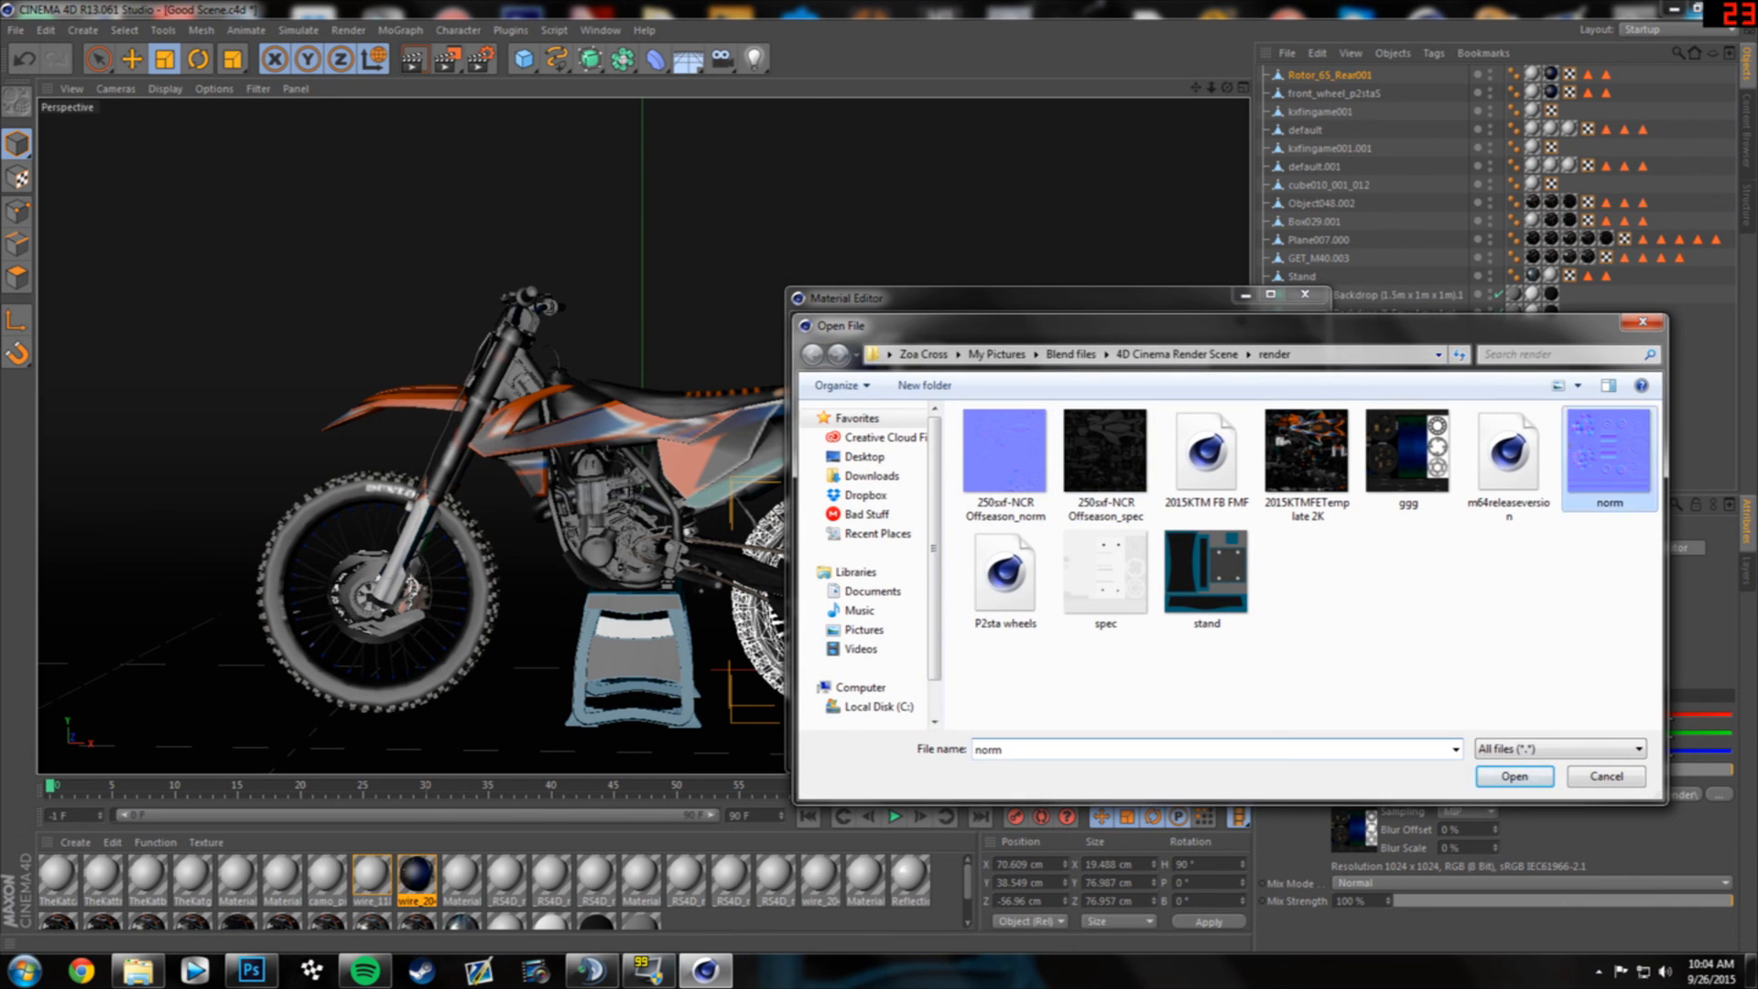
pyautogui.click(1514, 777)
pyautogui.click(983, 546)
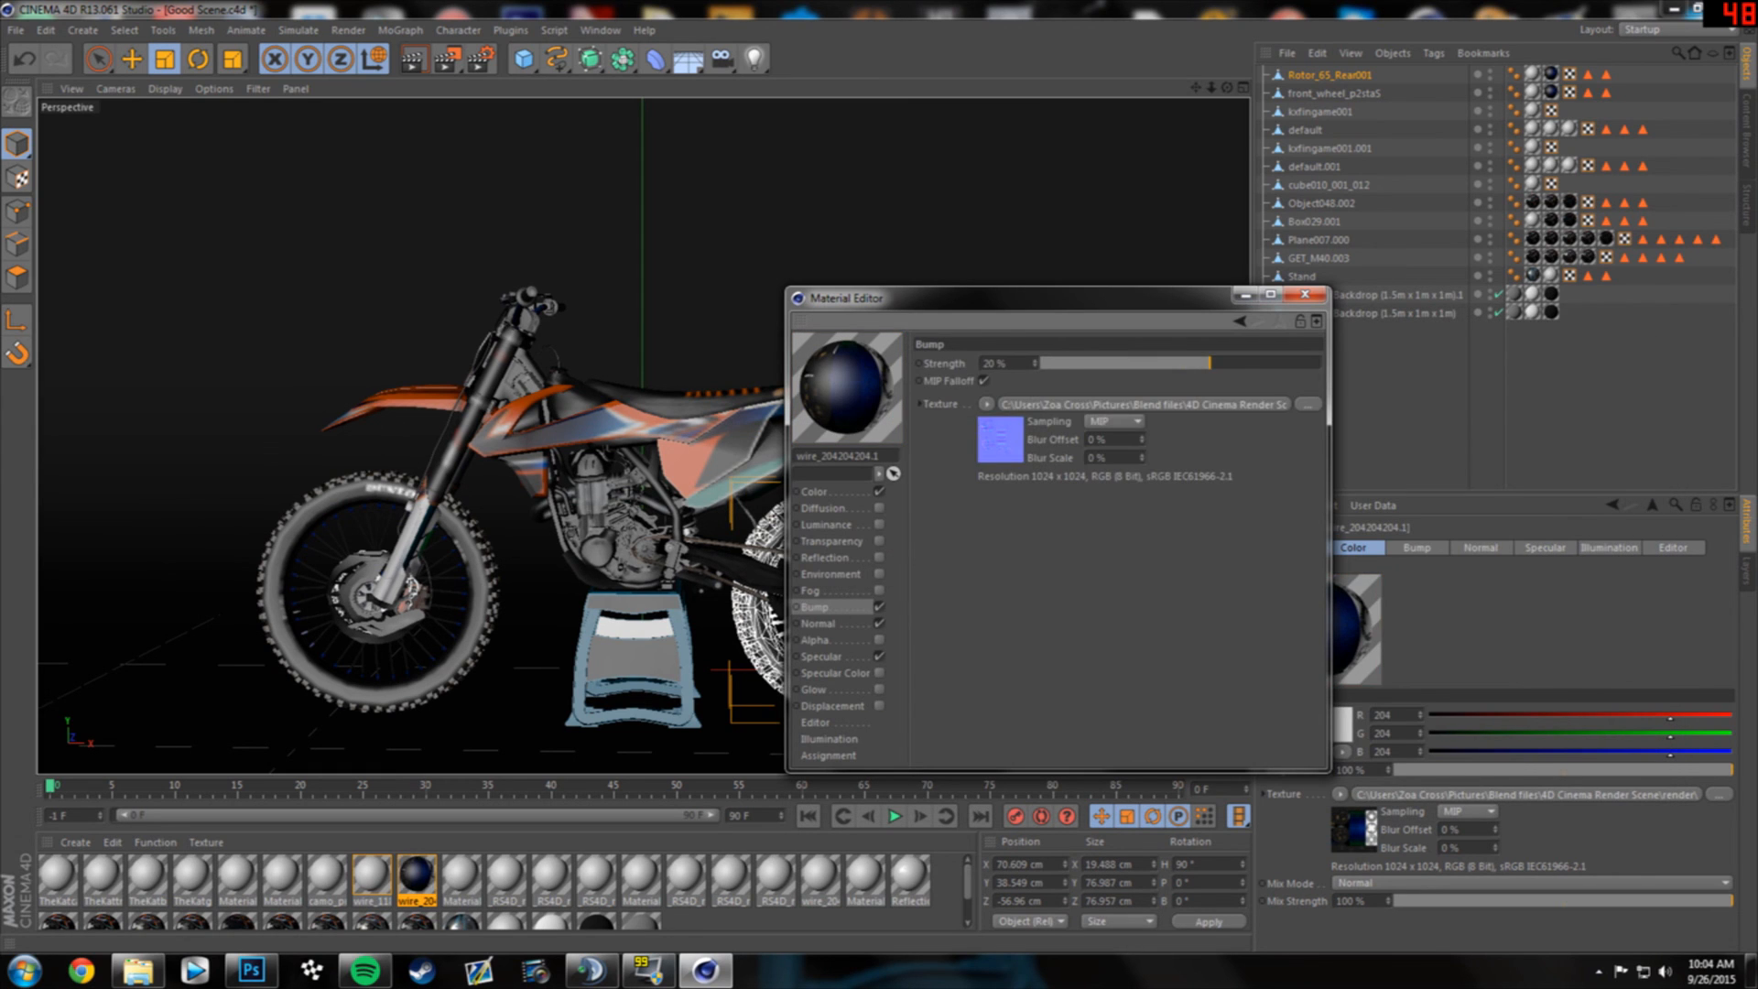
# - Load norm as the uncopied normal texture of wire_204204204.1 and raise the bump strength to the slider's maximum
pyautogui.click(818, 623)
pyautogui.click(1307, 471)
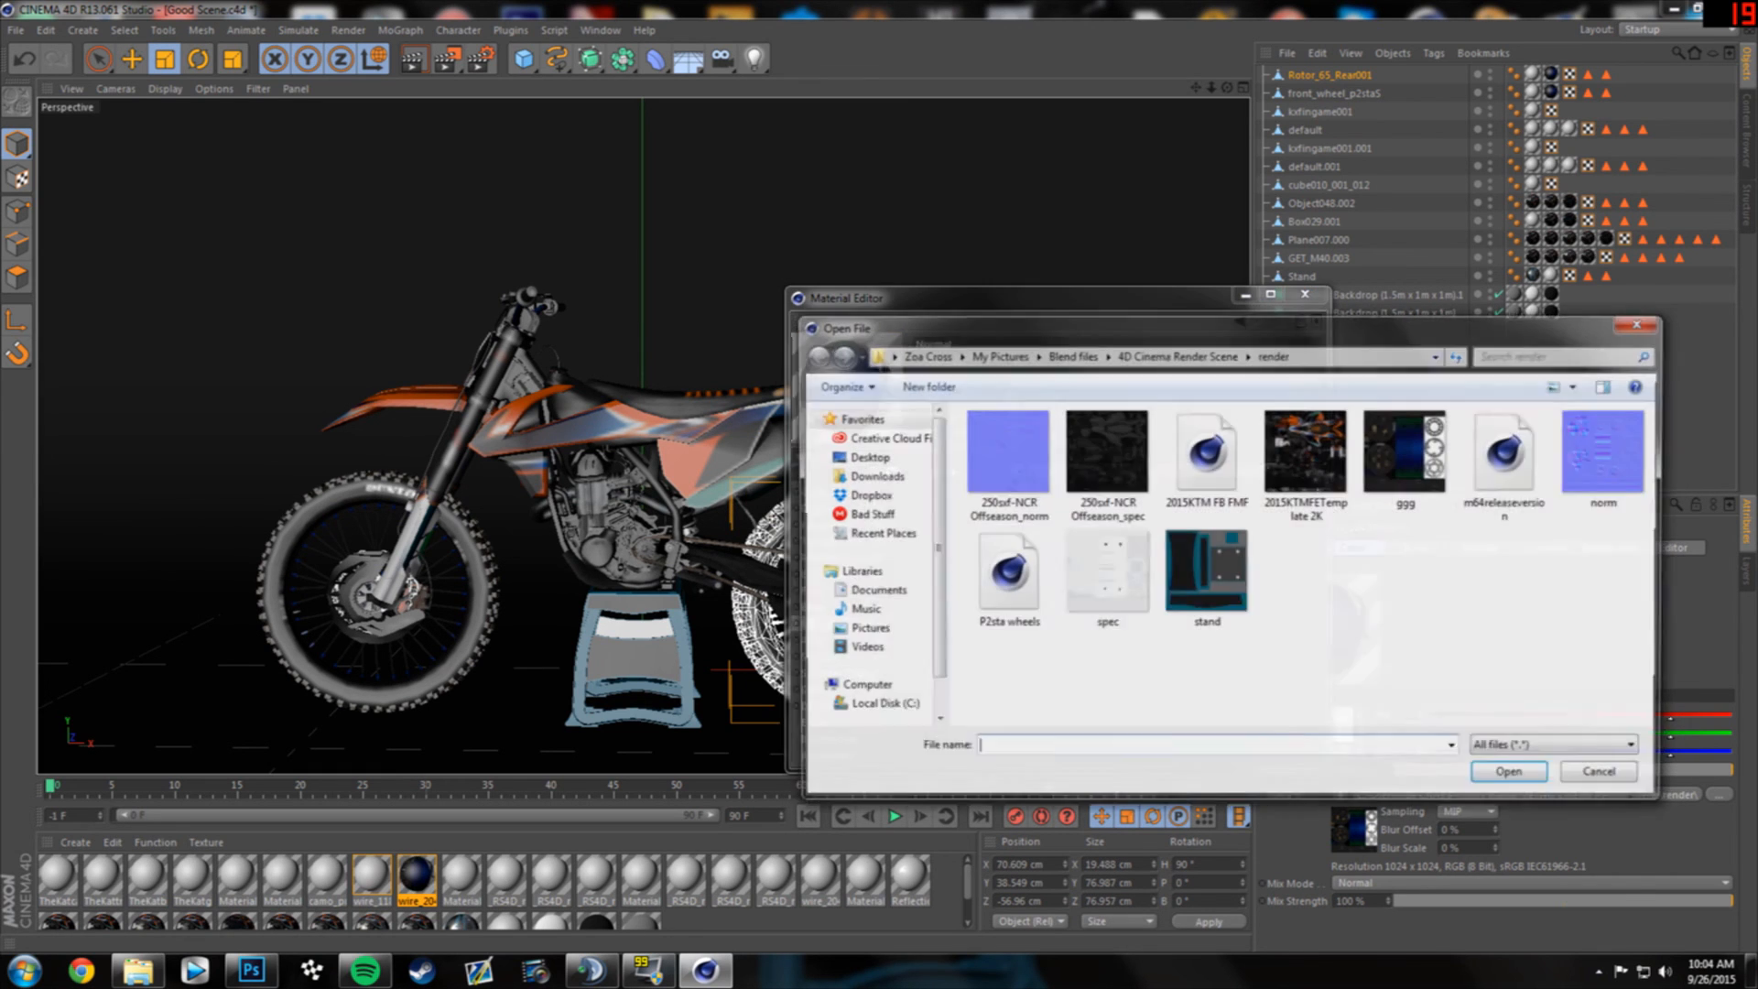
pyautogui.click(1608, 455)
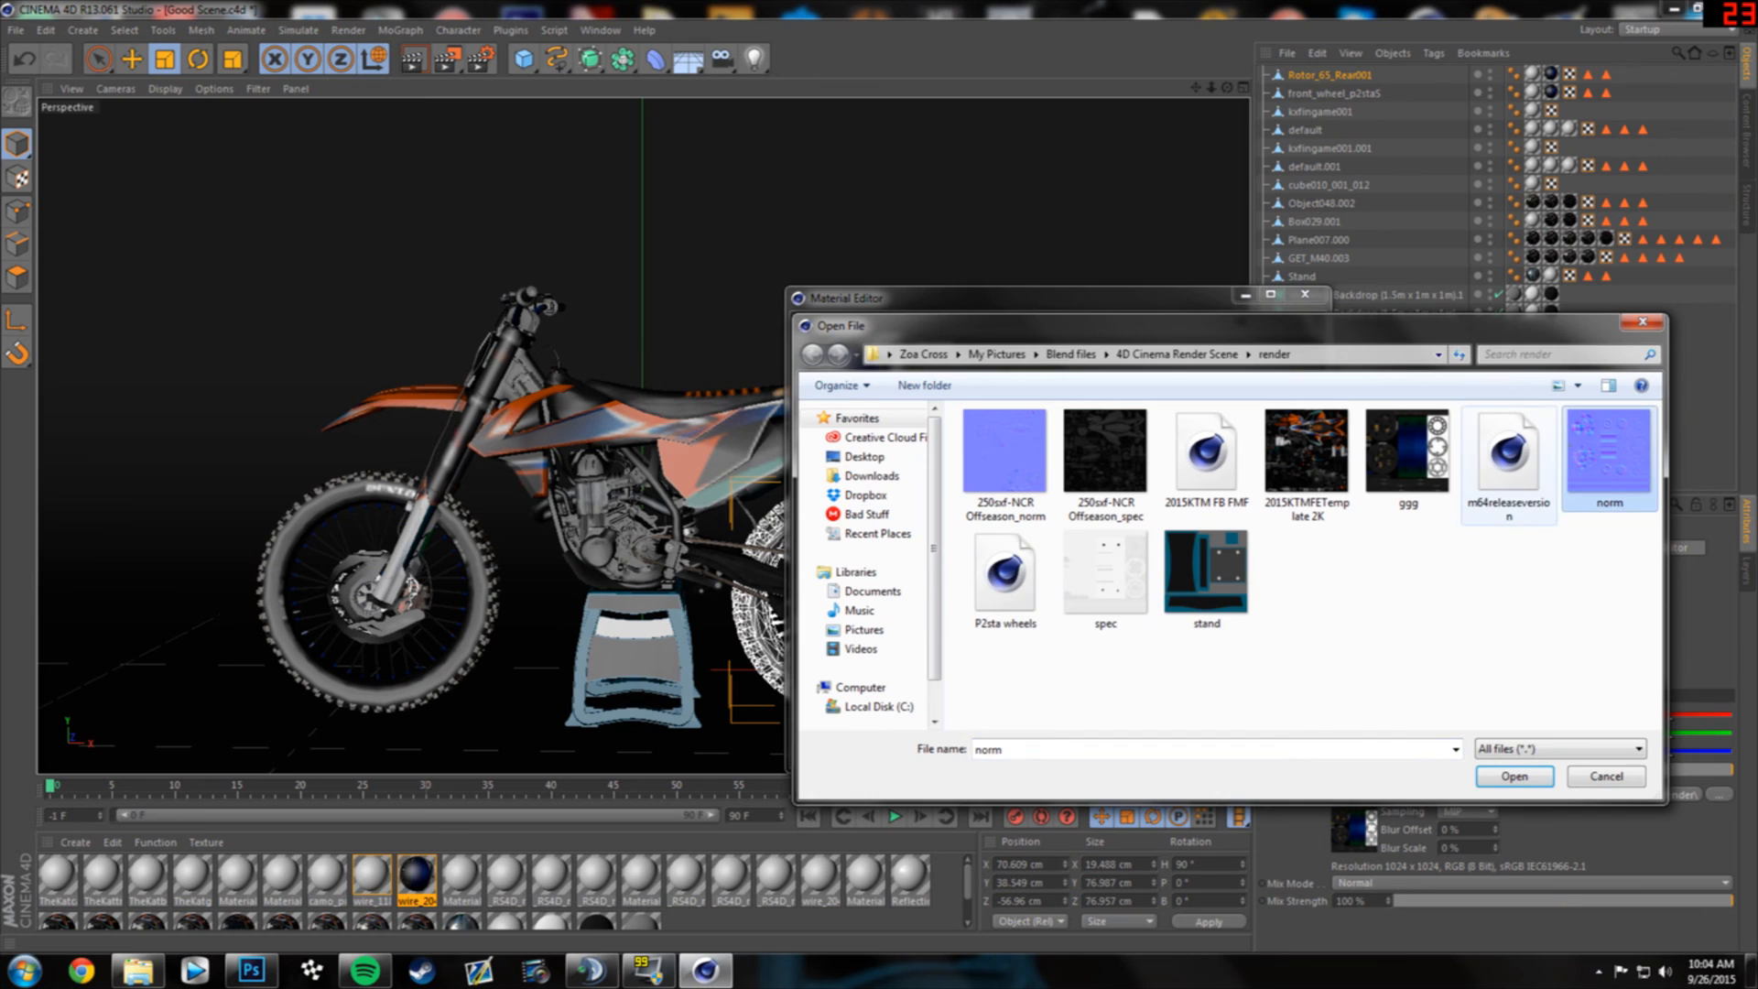
pyautogui.click(1514, 776)
pyautogui.click(985, 547)
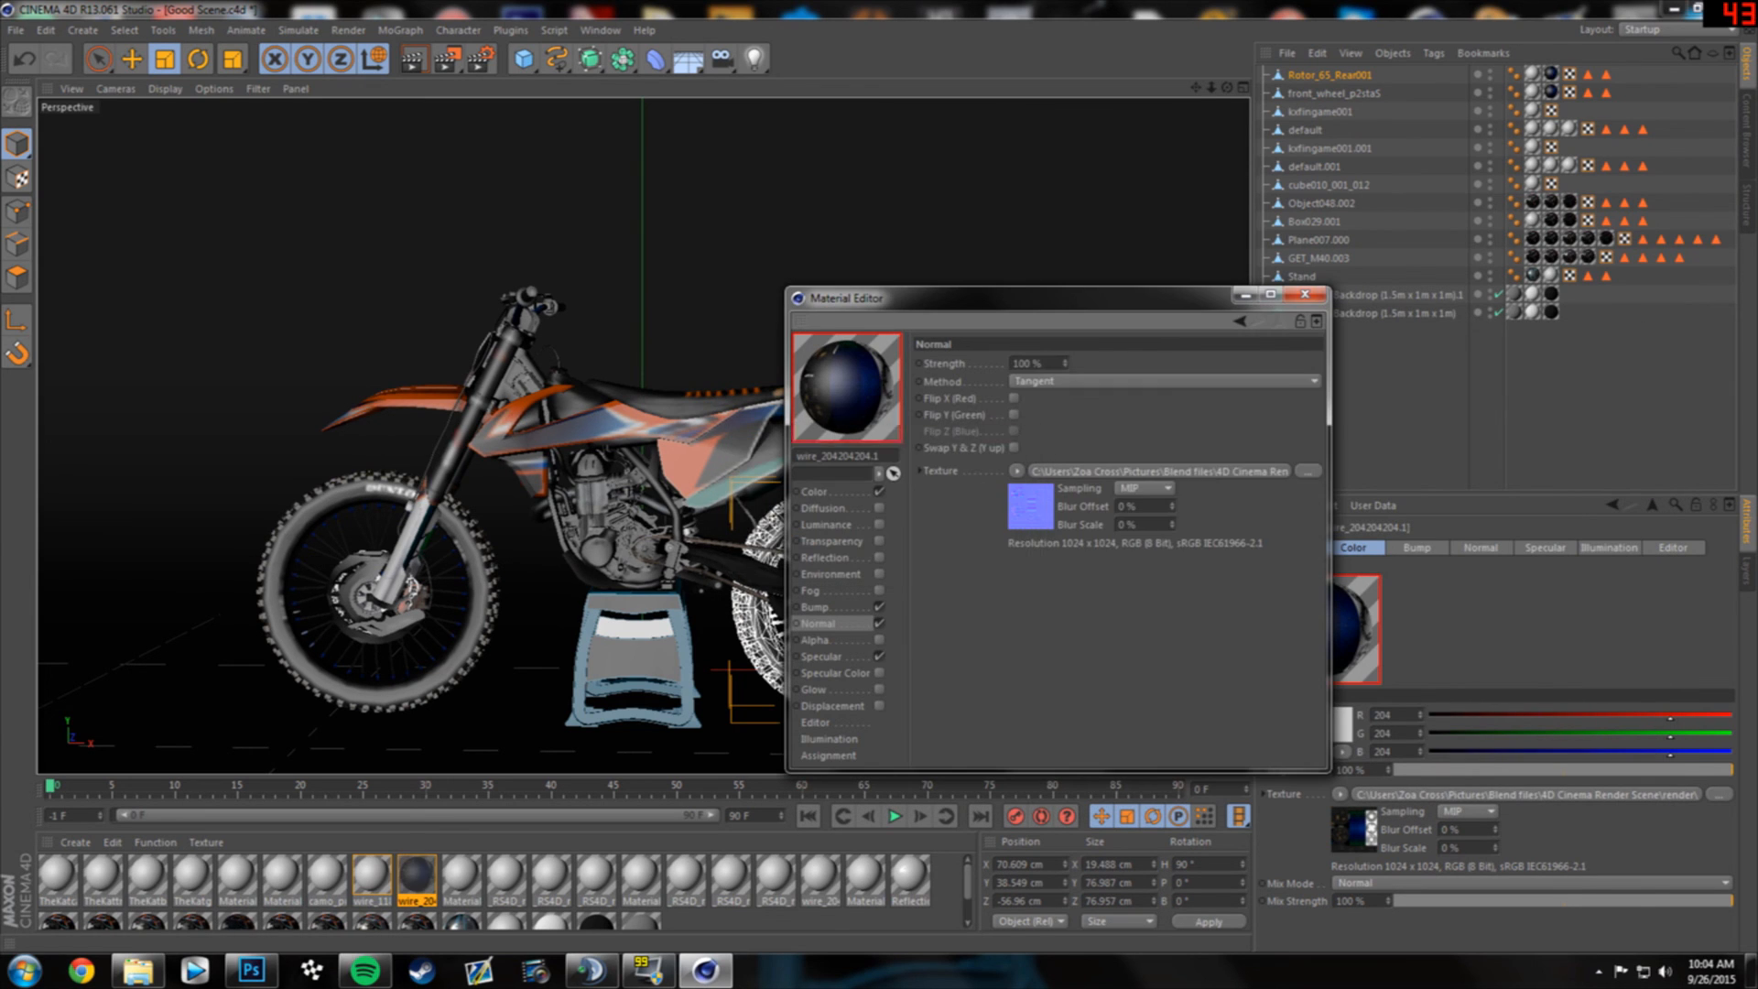
pyautogui.click(815, 607)
pyautogui.moveTo(1210, 362); pyautogui.dragTo(1324, 363)
# - Enable specular color on wire_204204204.1 with spec as its uncopied texture, and close the material
pyautogui.click(835, 673)
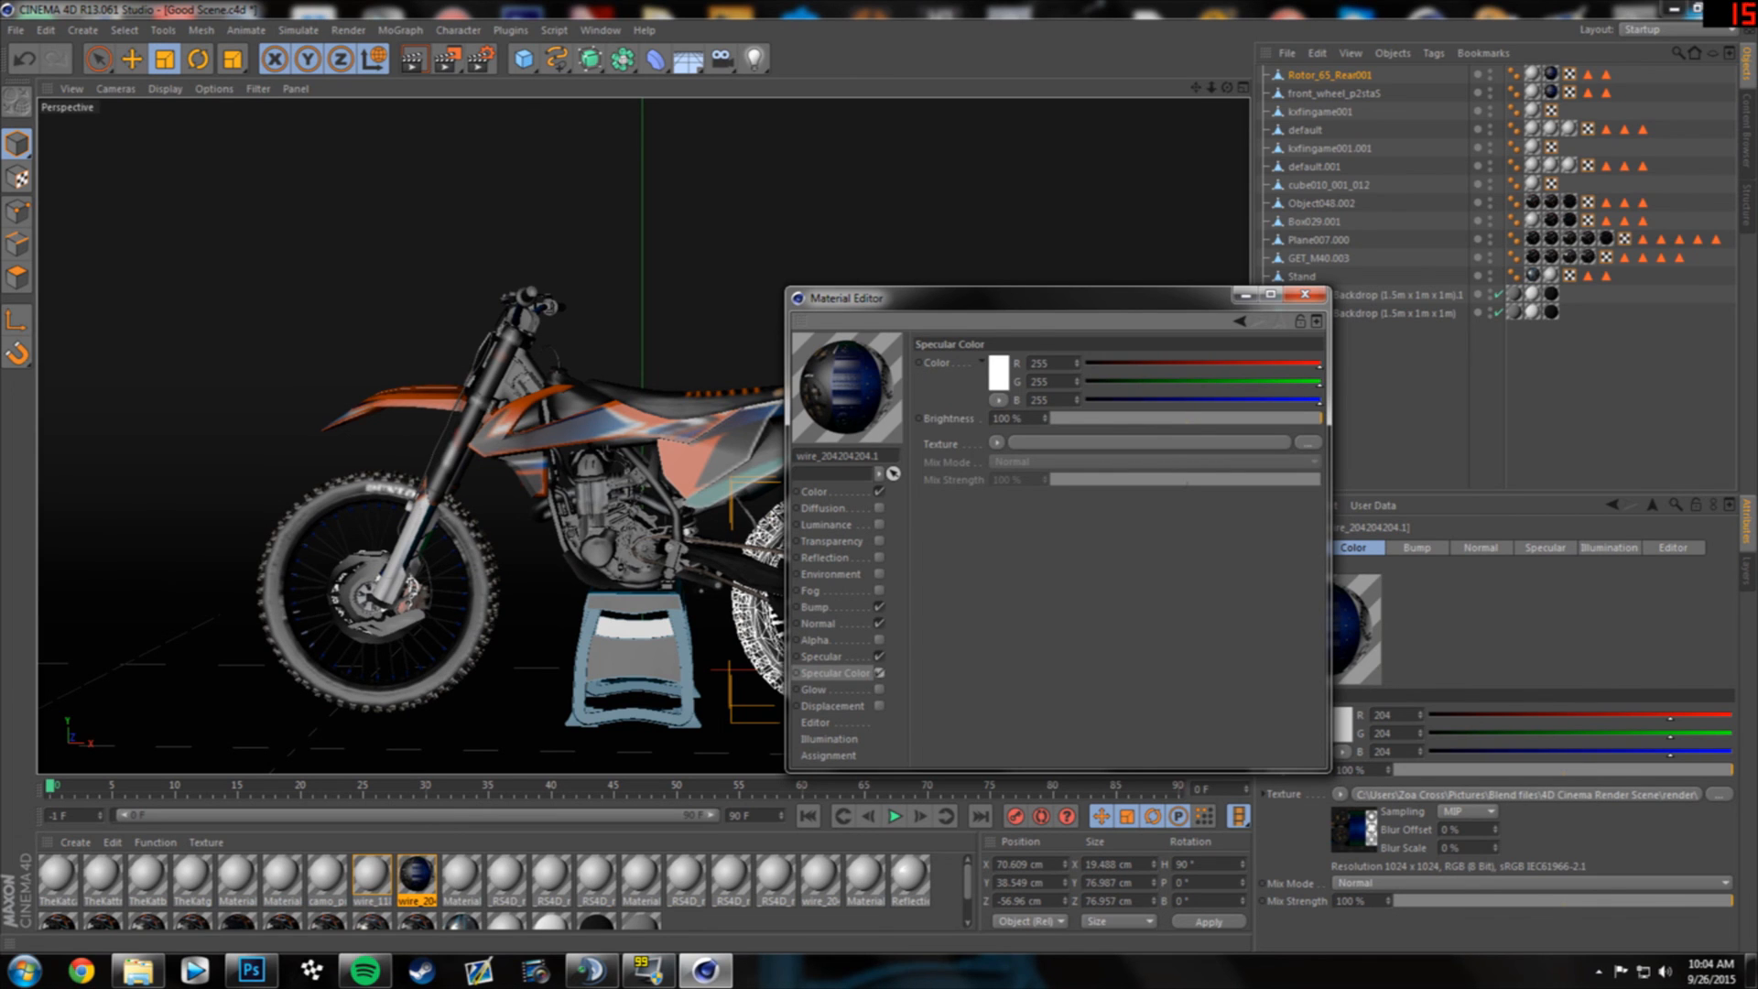
pyautogui.click(1307, 442)
pyautogui.click(1105, 577)
pyautogui.click(1514, 776)
pyautogui.click(984, 546)
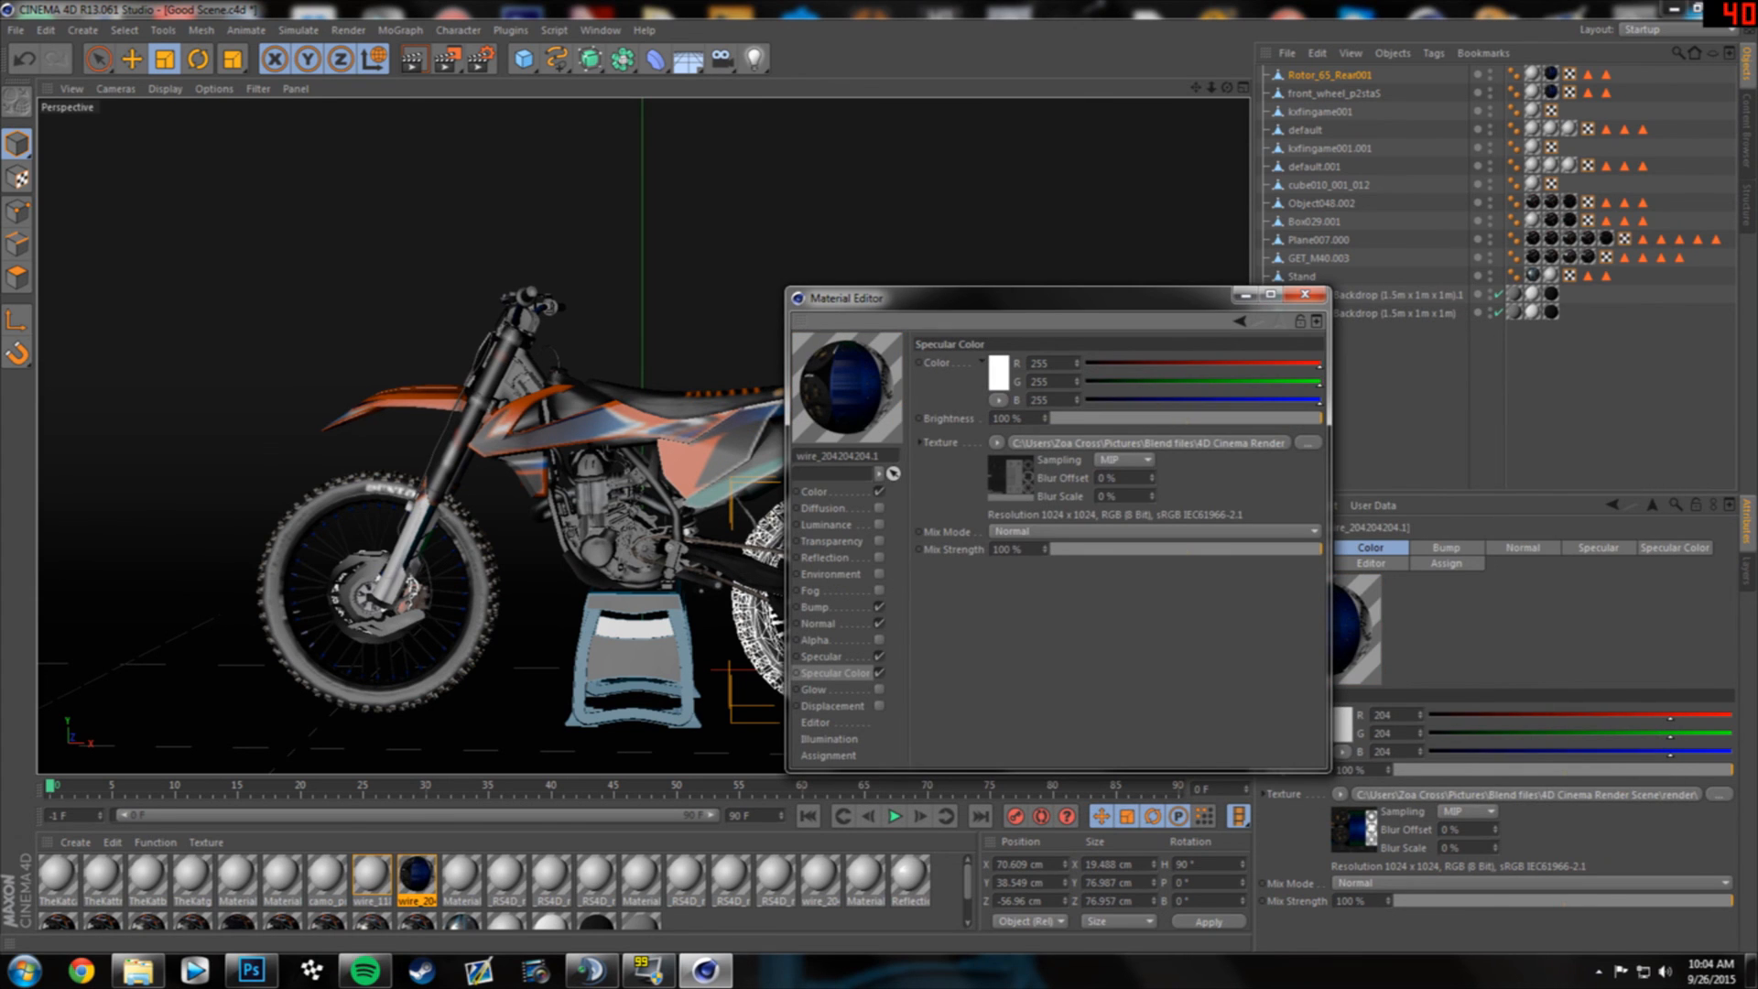
pyautogui.click(1304, 294)
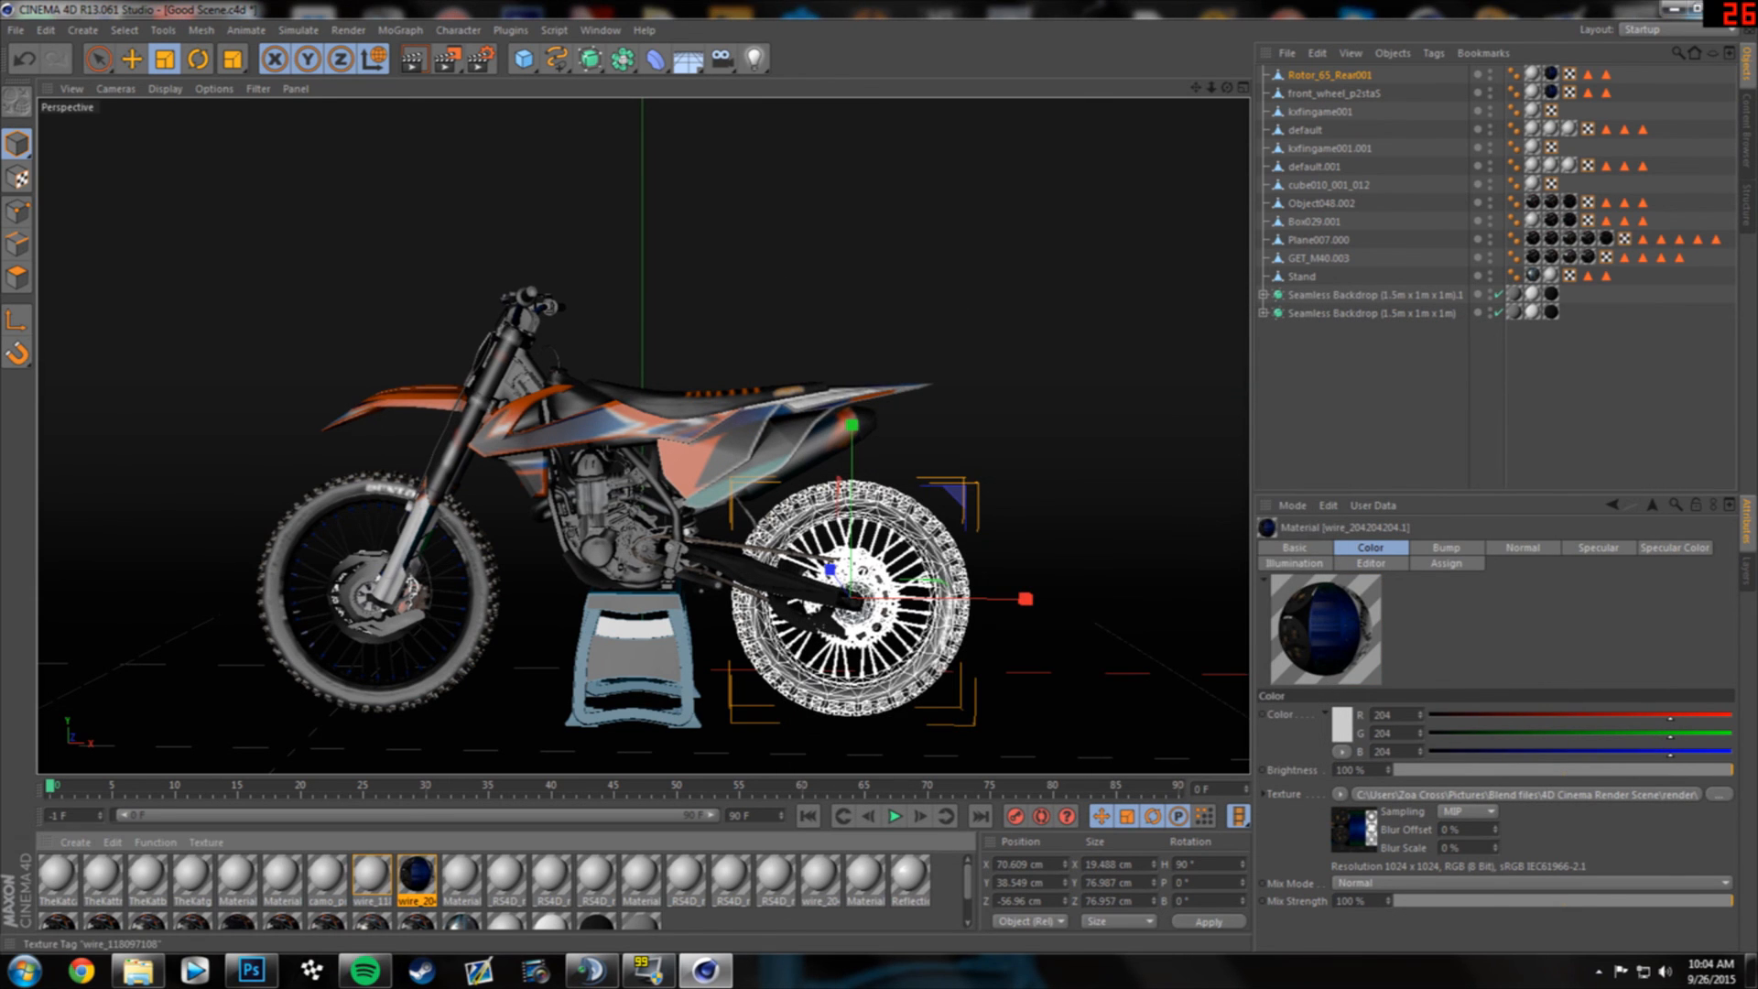
# - Load ggg as the color texture of the rear wheel's other material, wire_118097108, without copying it to the project
pyautogui.click(1532, 74)
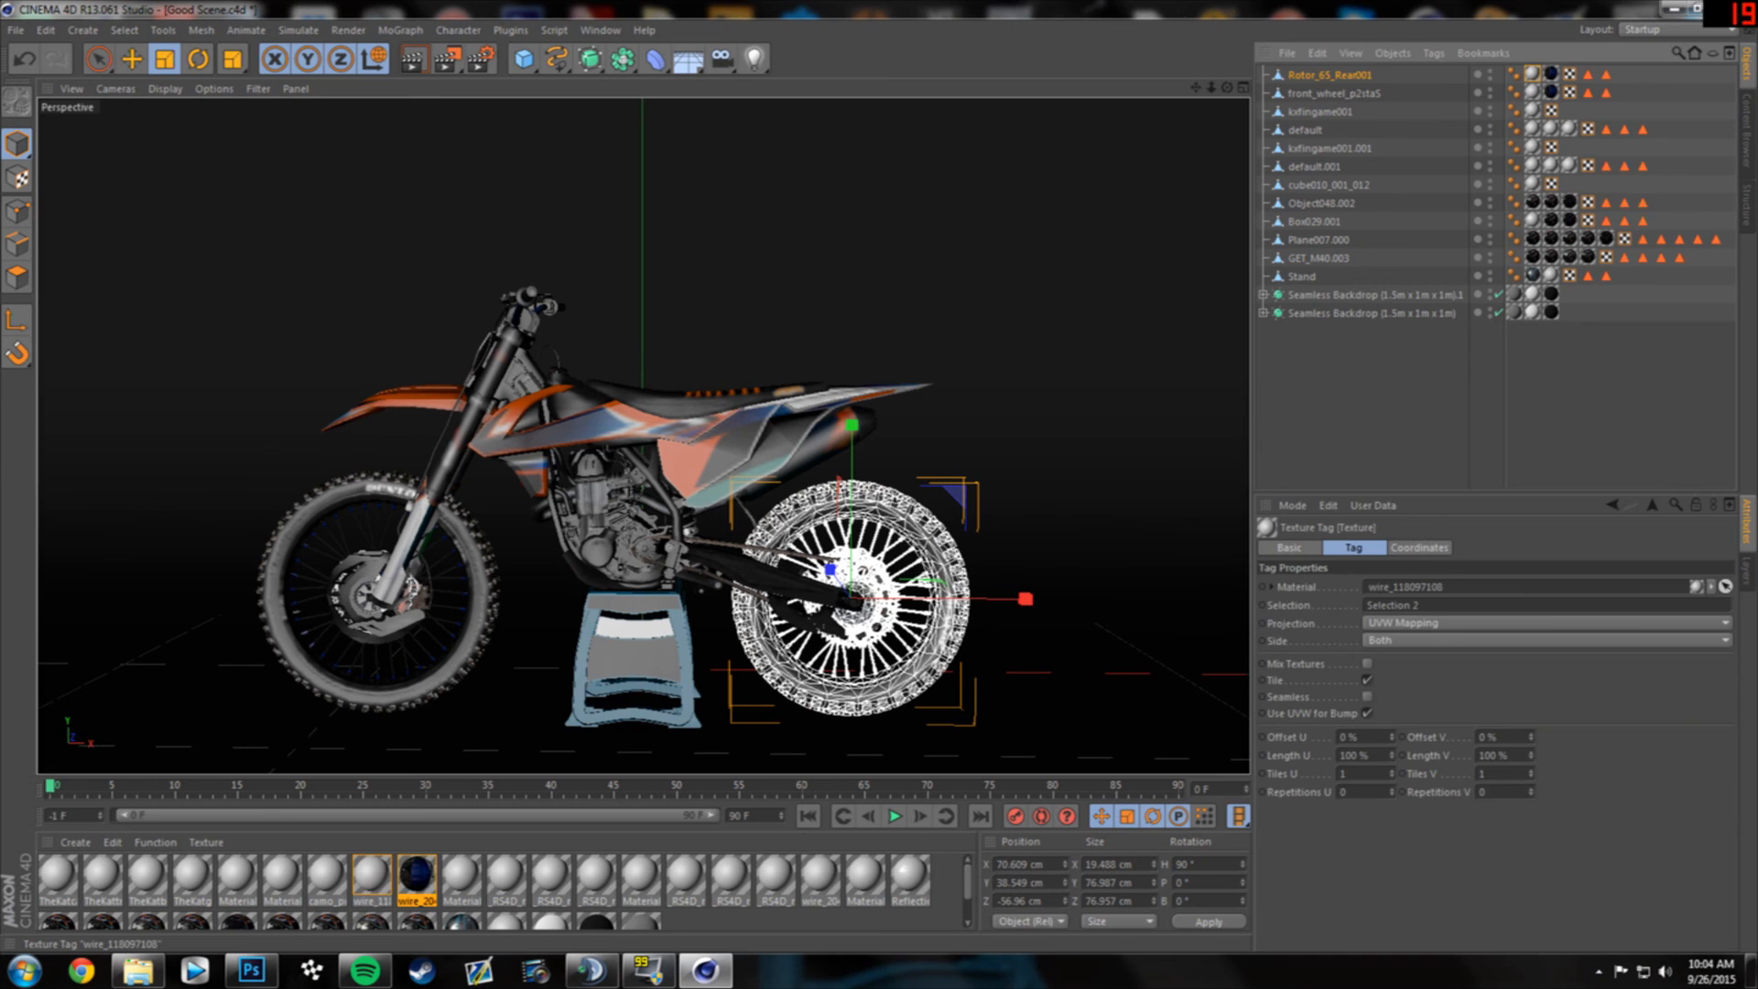
pyautogui.doubleClick(1532, 75)
pyautogui.doubleClick(372, 876)
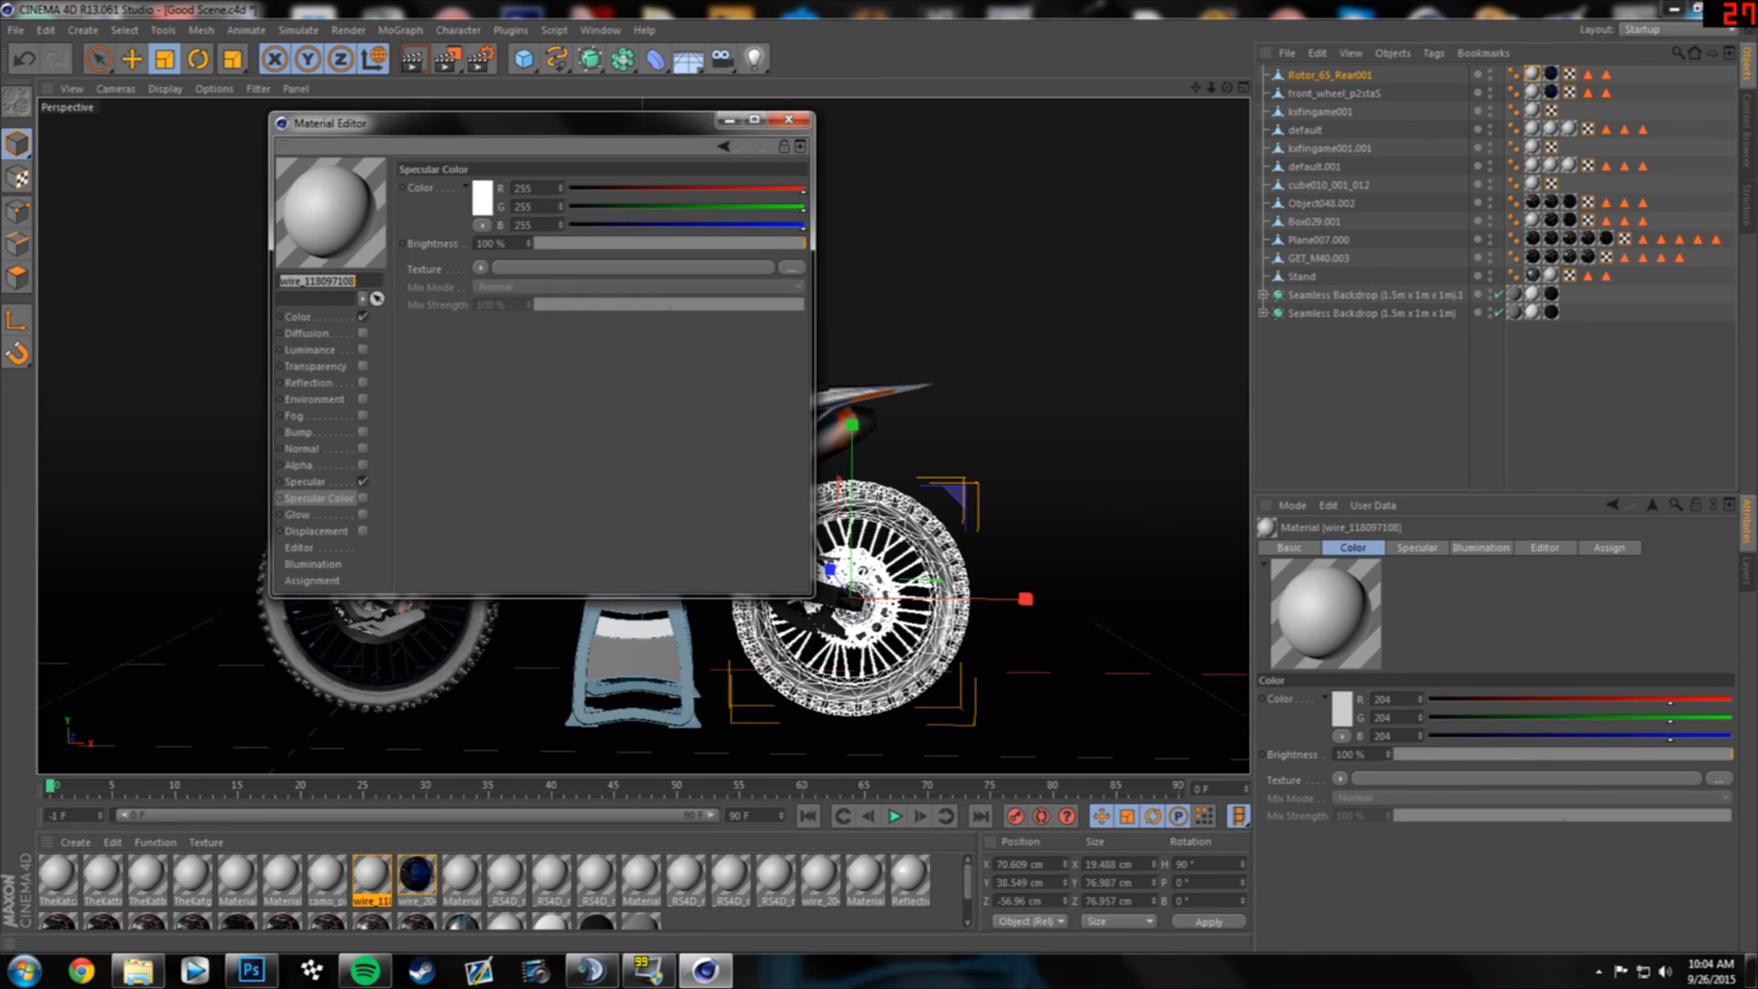
pyautogui.click(298, 316)
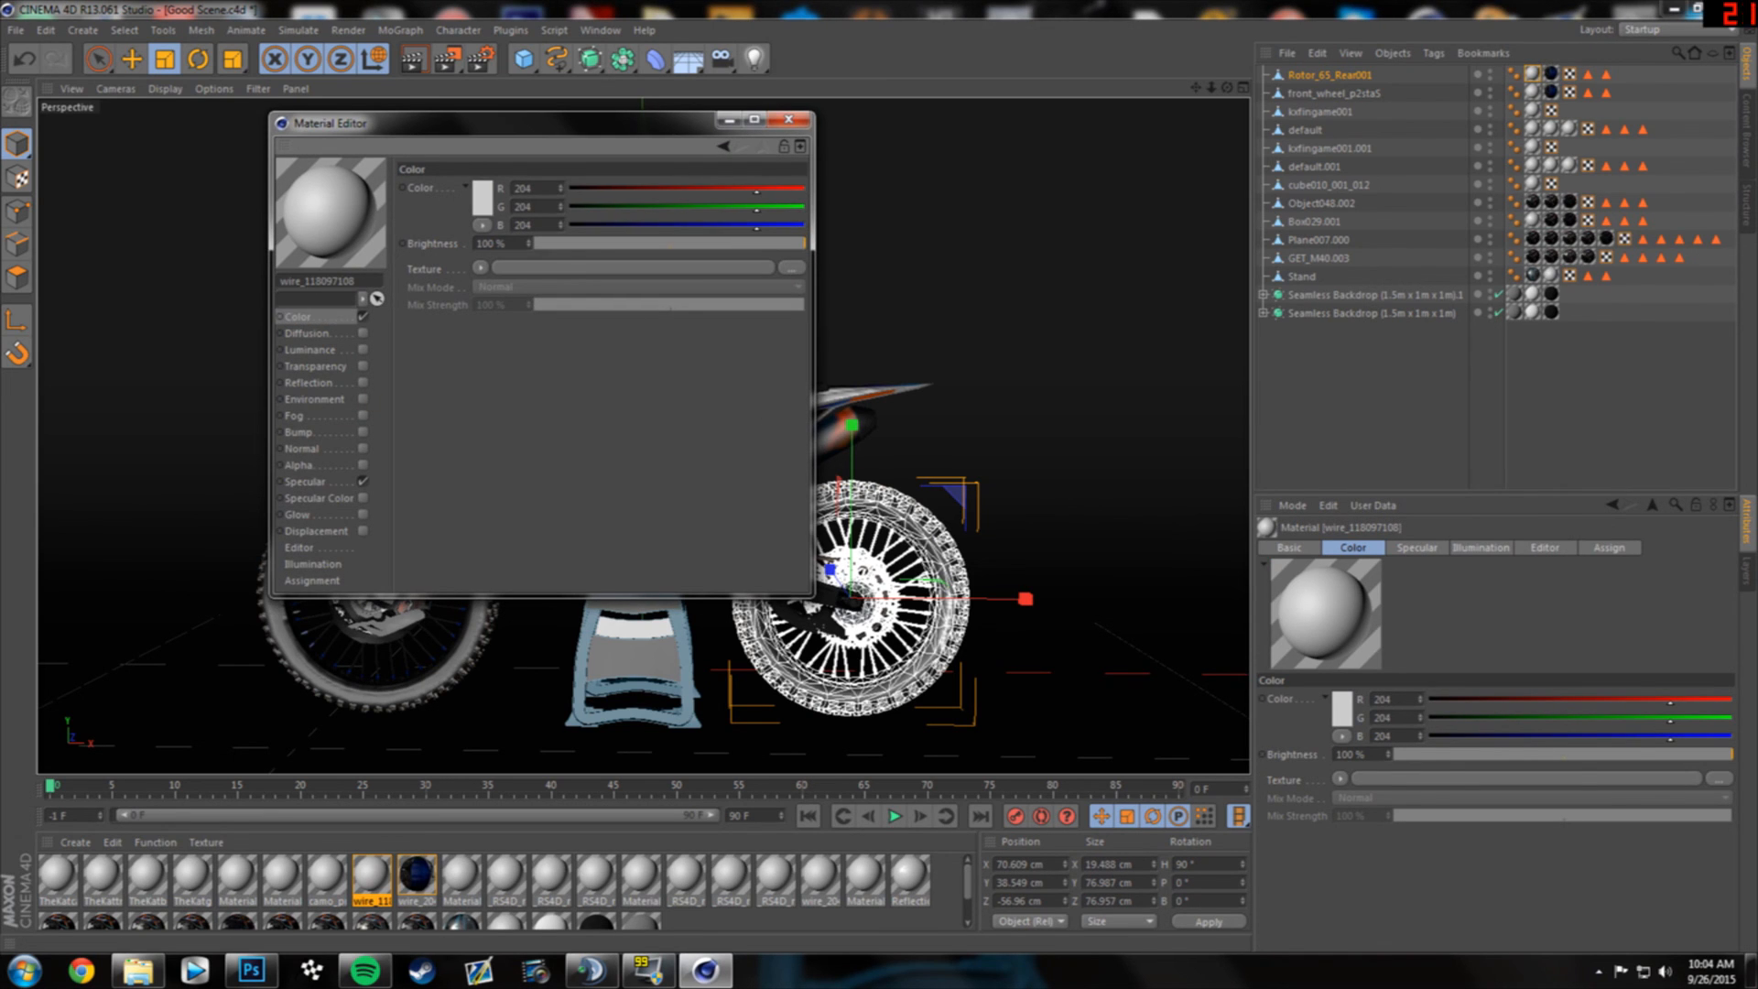
pyautogui.click(791, 268)
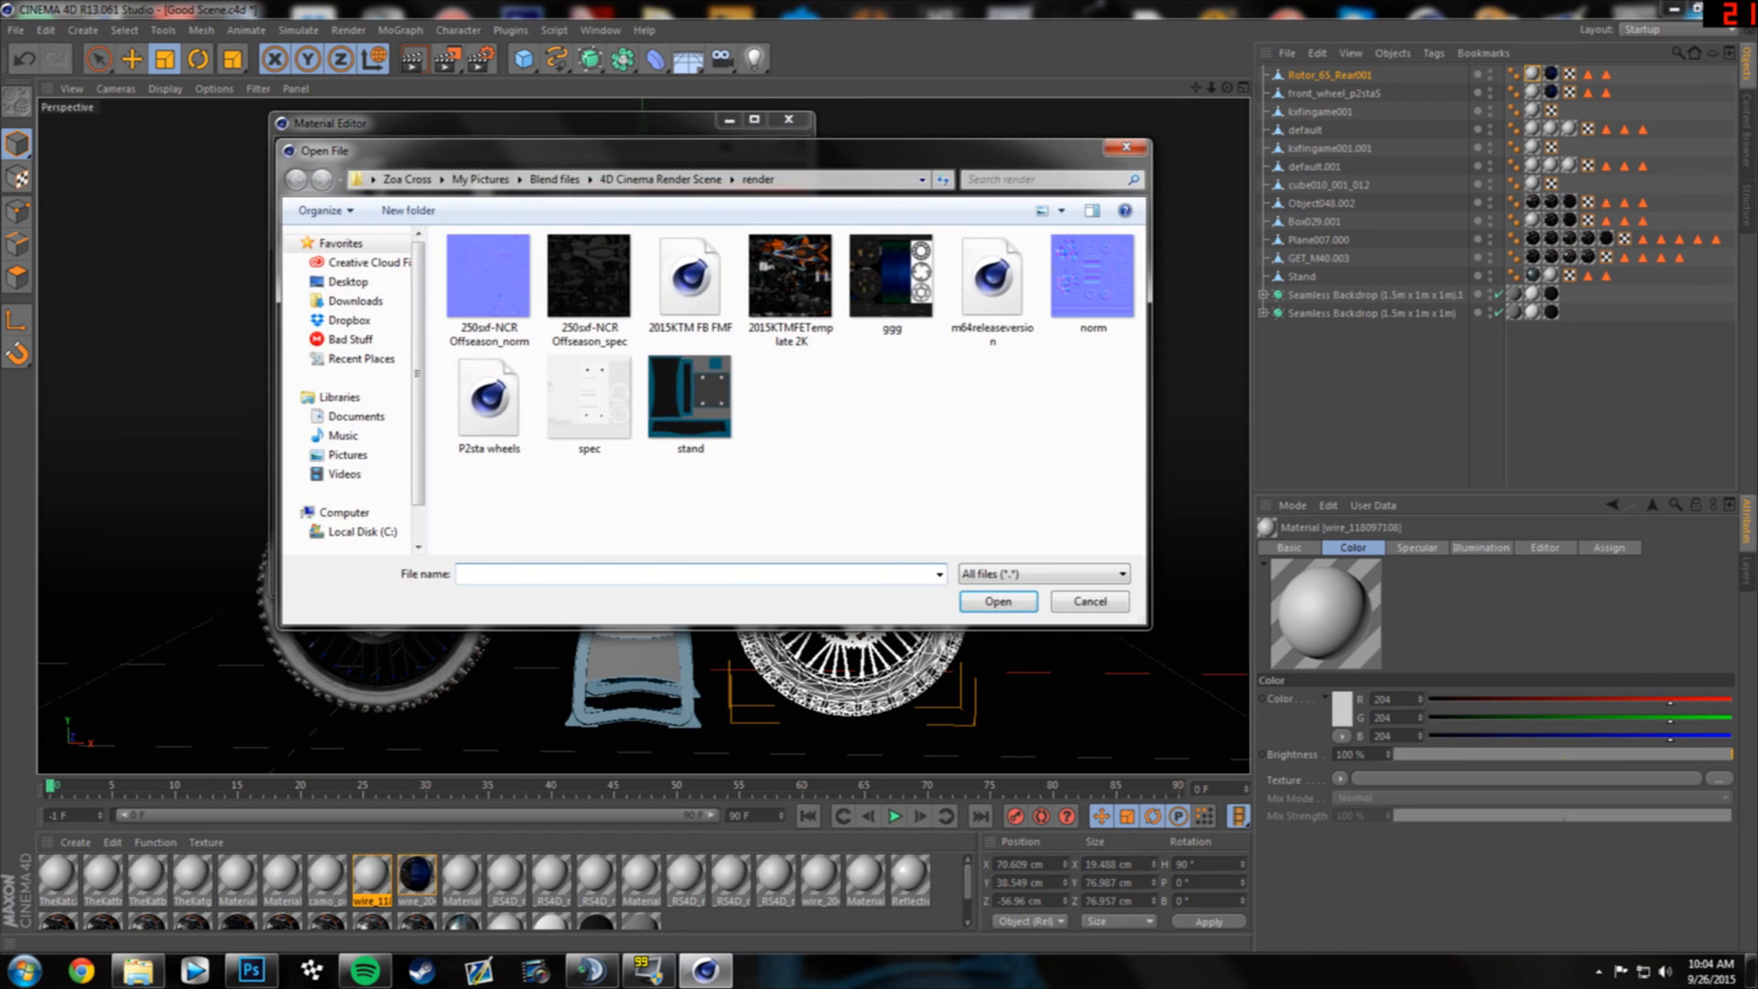
pyautogui.click(891, 274)
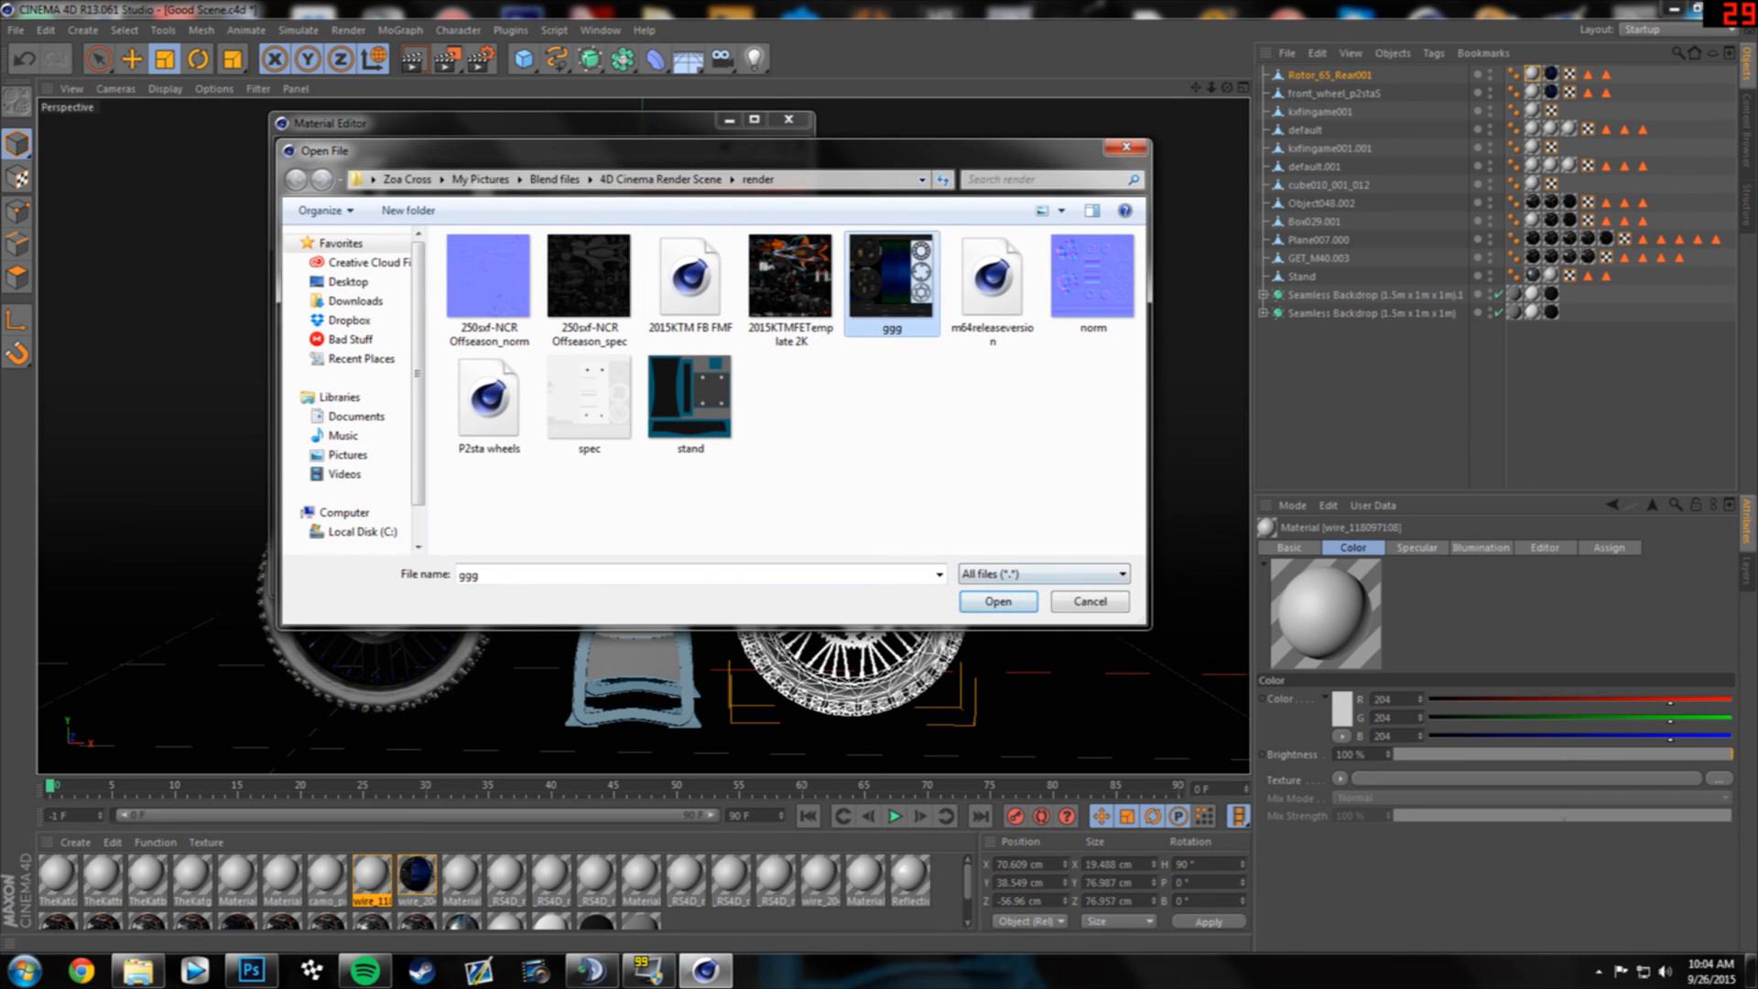
pyautogui.click(998, 602)
pyautogui.click(986, 546)
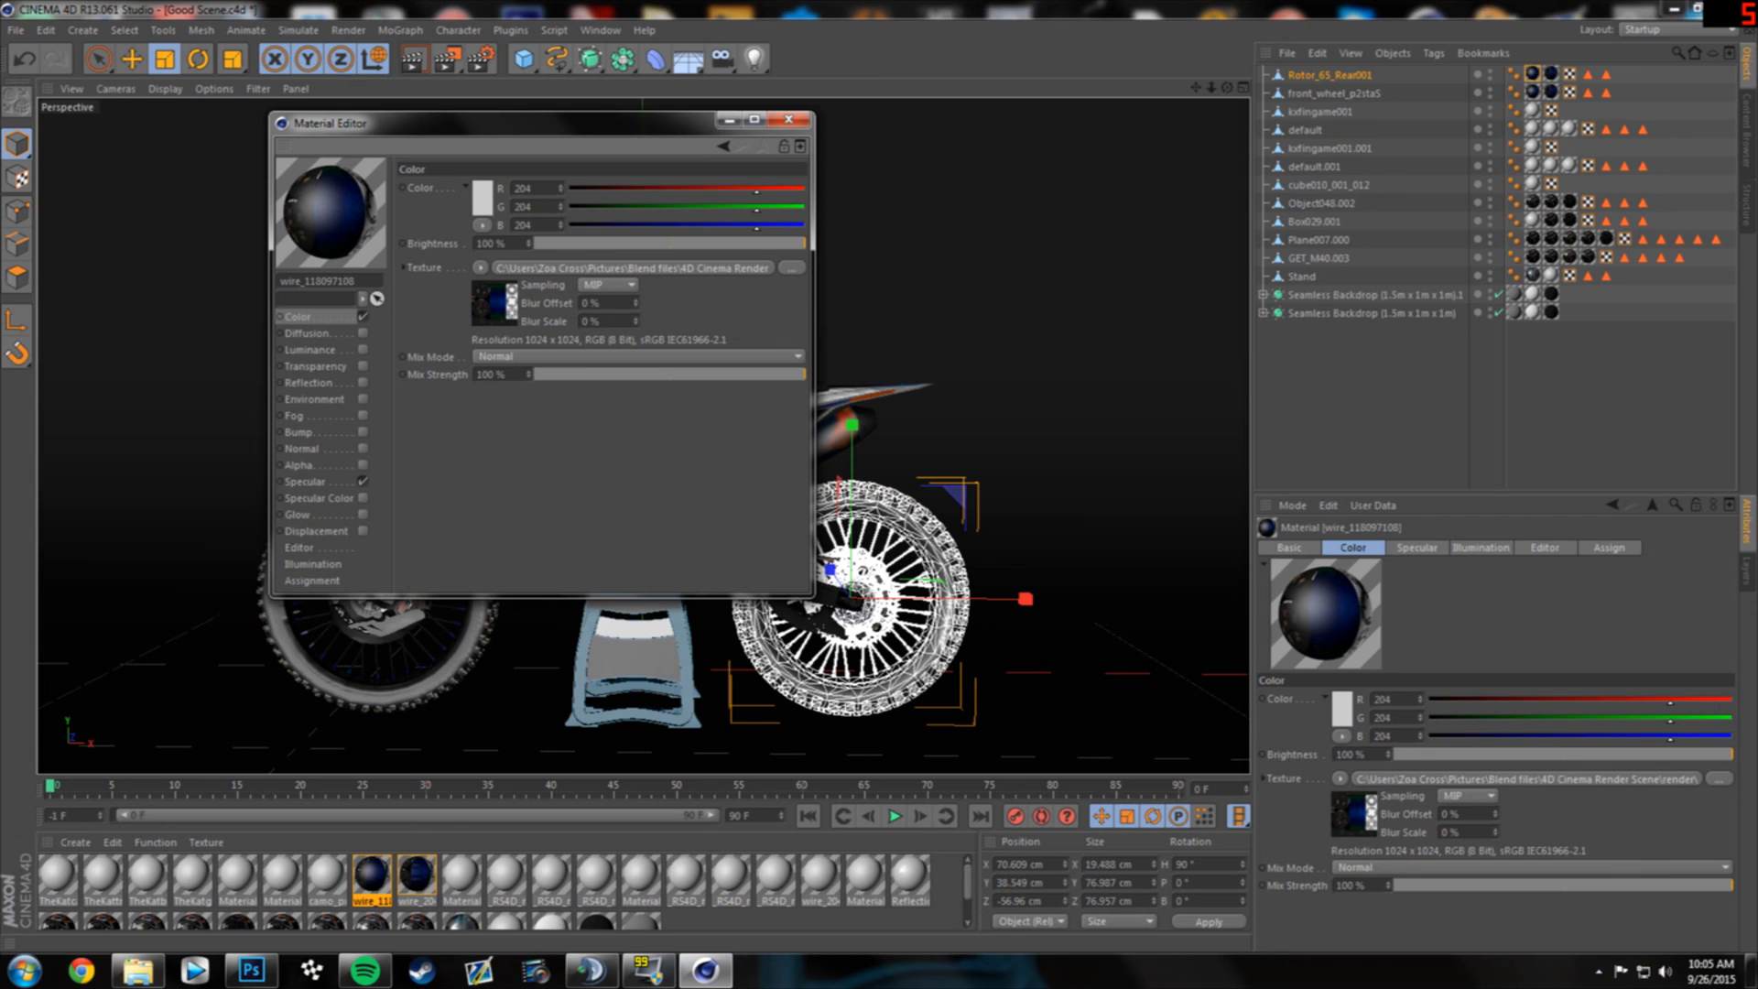
# - Enable bump on wire_118097108 with norm as its uncopied texture, and raise the bump strength to the slider's maximum
pyautogui.click(363, 432)
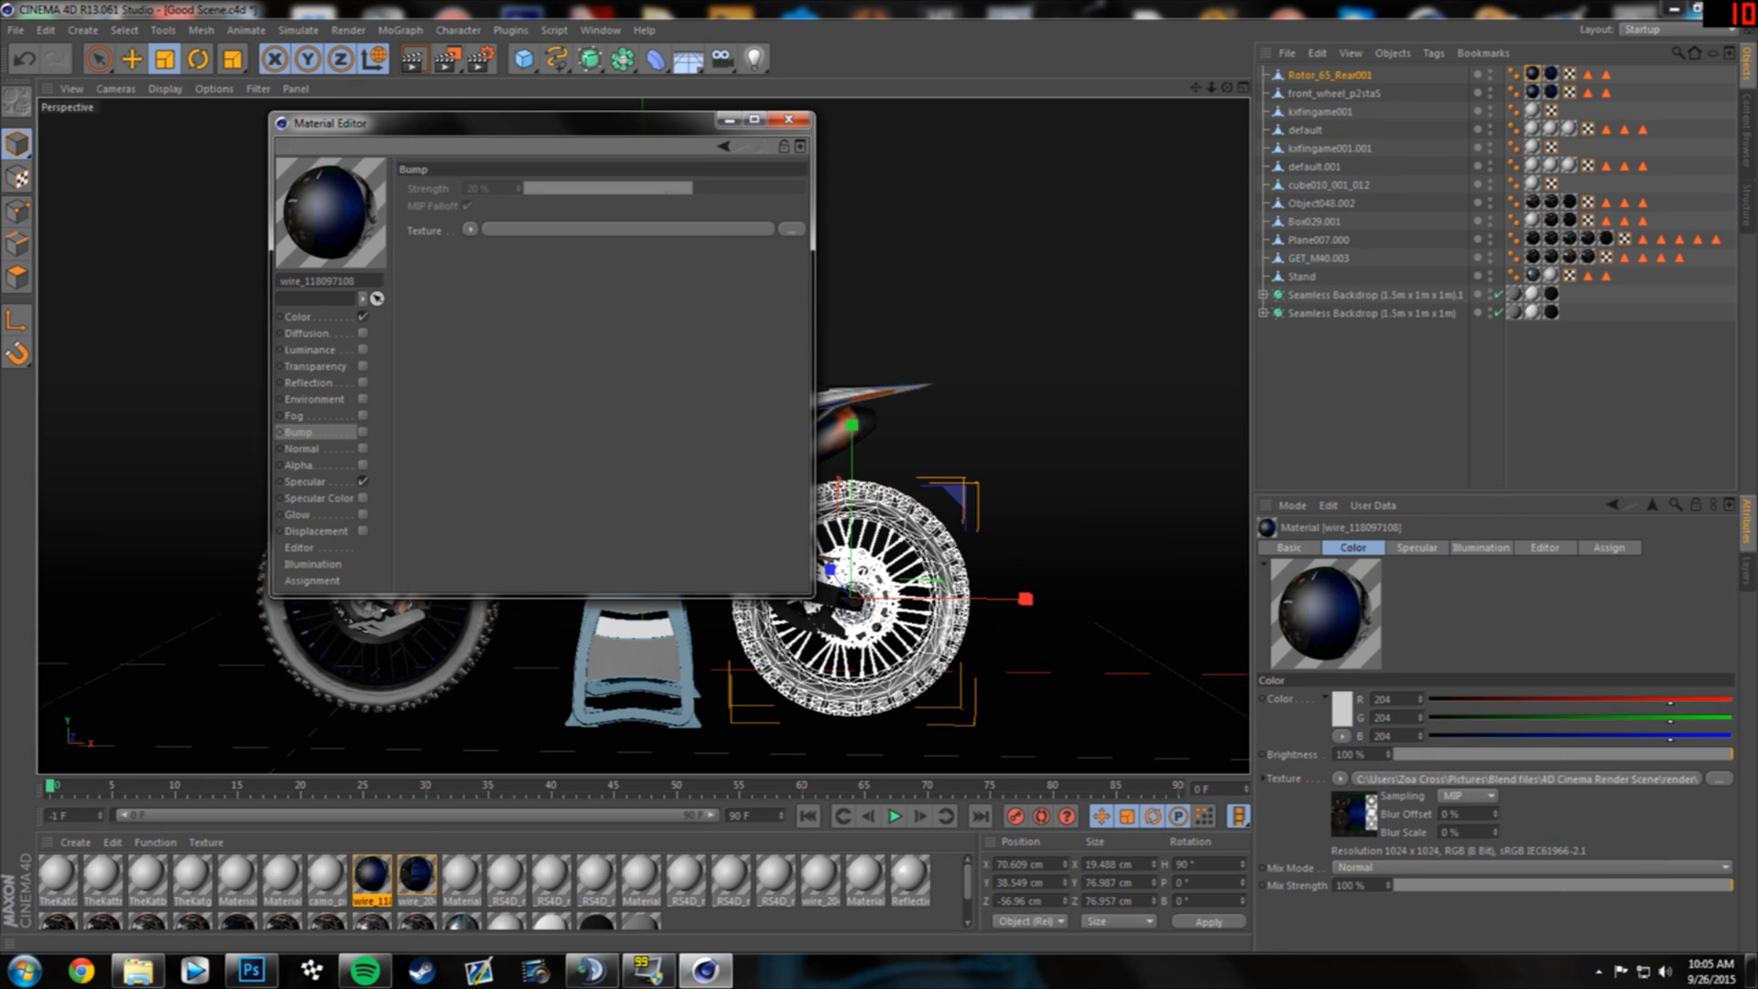
pyautogui.click(791, 229)
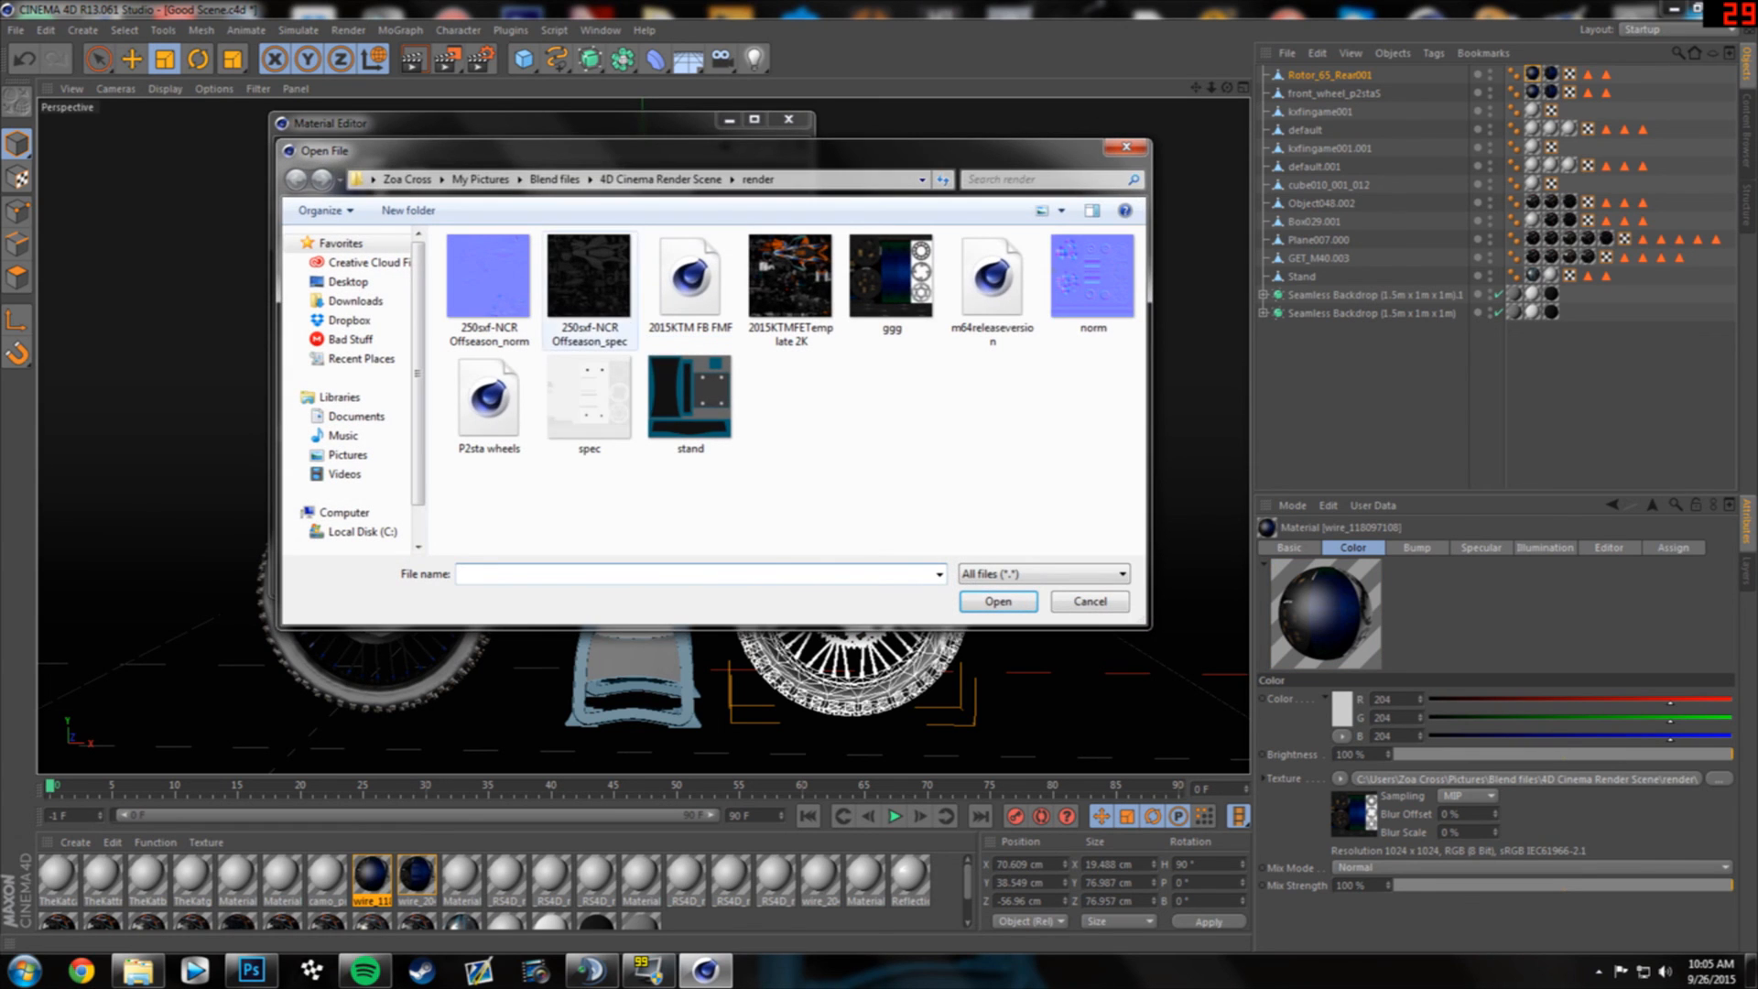
pyautogui.click(1093, 284)
pyautogui.click(998, 601)
pyautogui.click(984, 545)
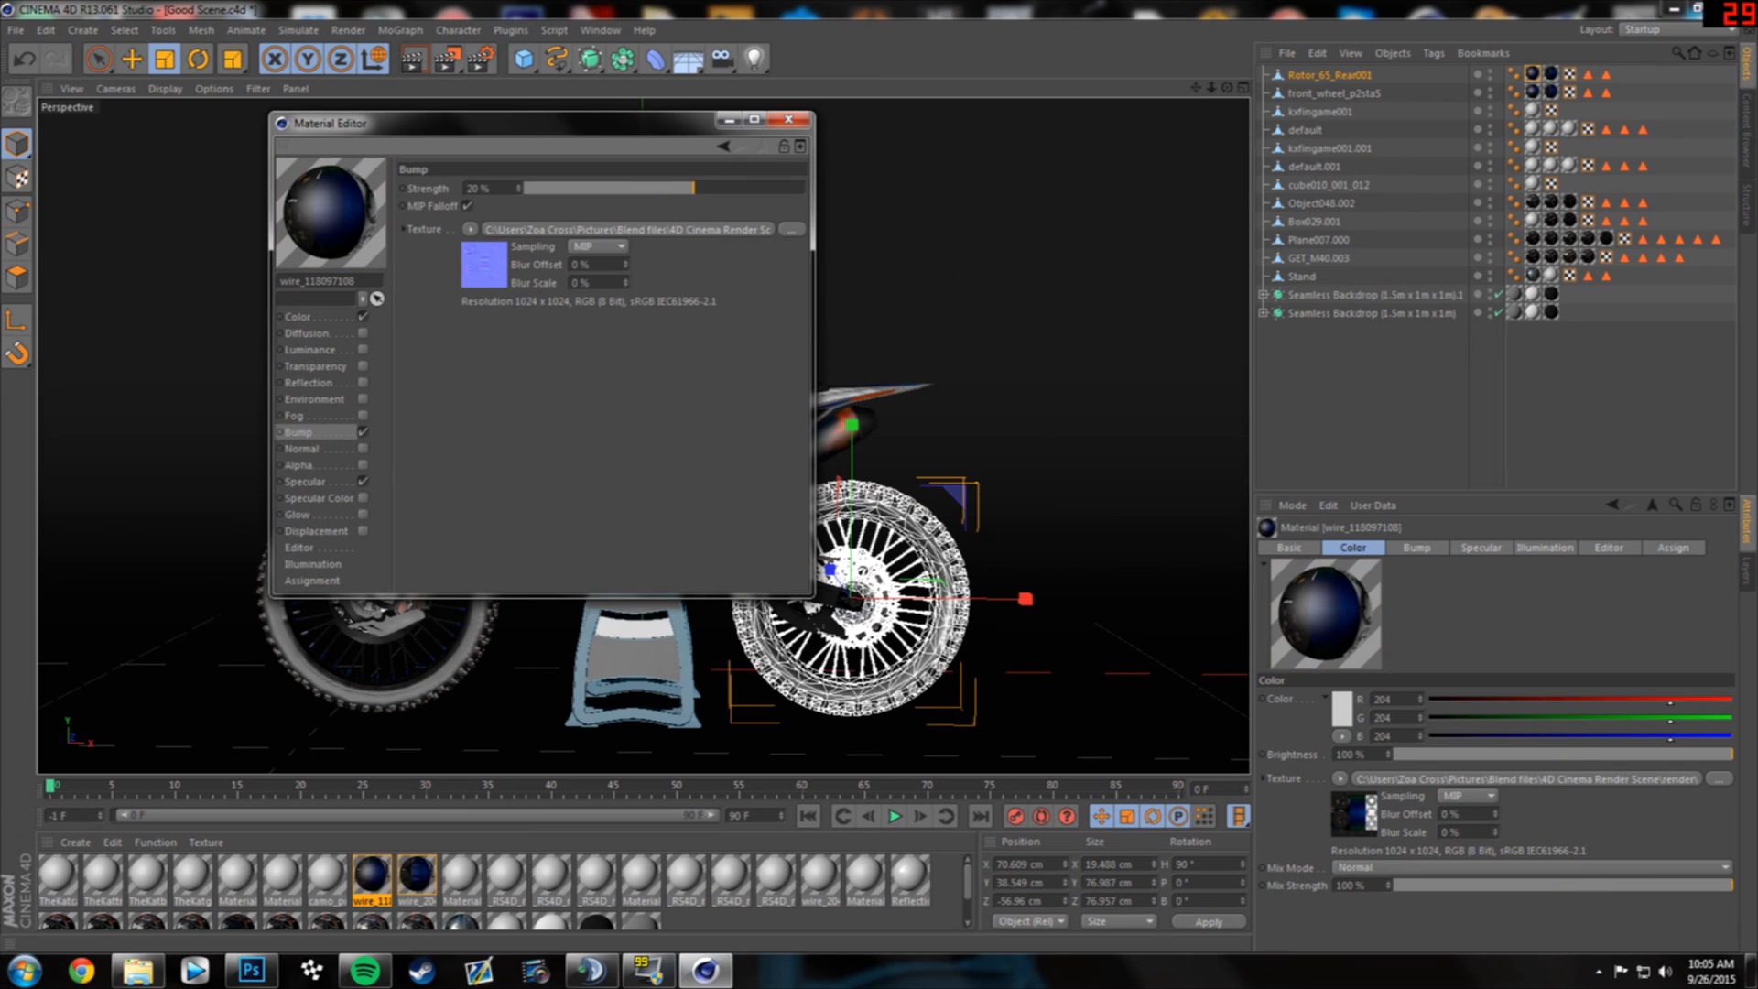
pyautogui.moveTo(693, 188); pyautogui.dragTo(805, 188)
# - Enable the normal channel on wire_118097108 with norm as its texture, without copying the image to the project
pyautogui.click(362, 449)
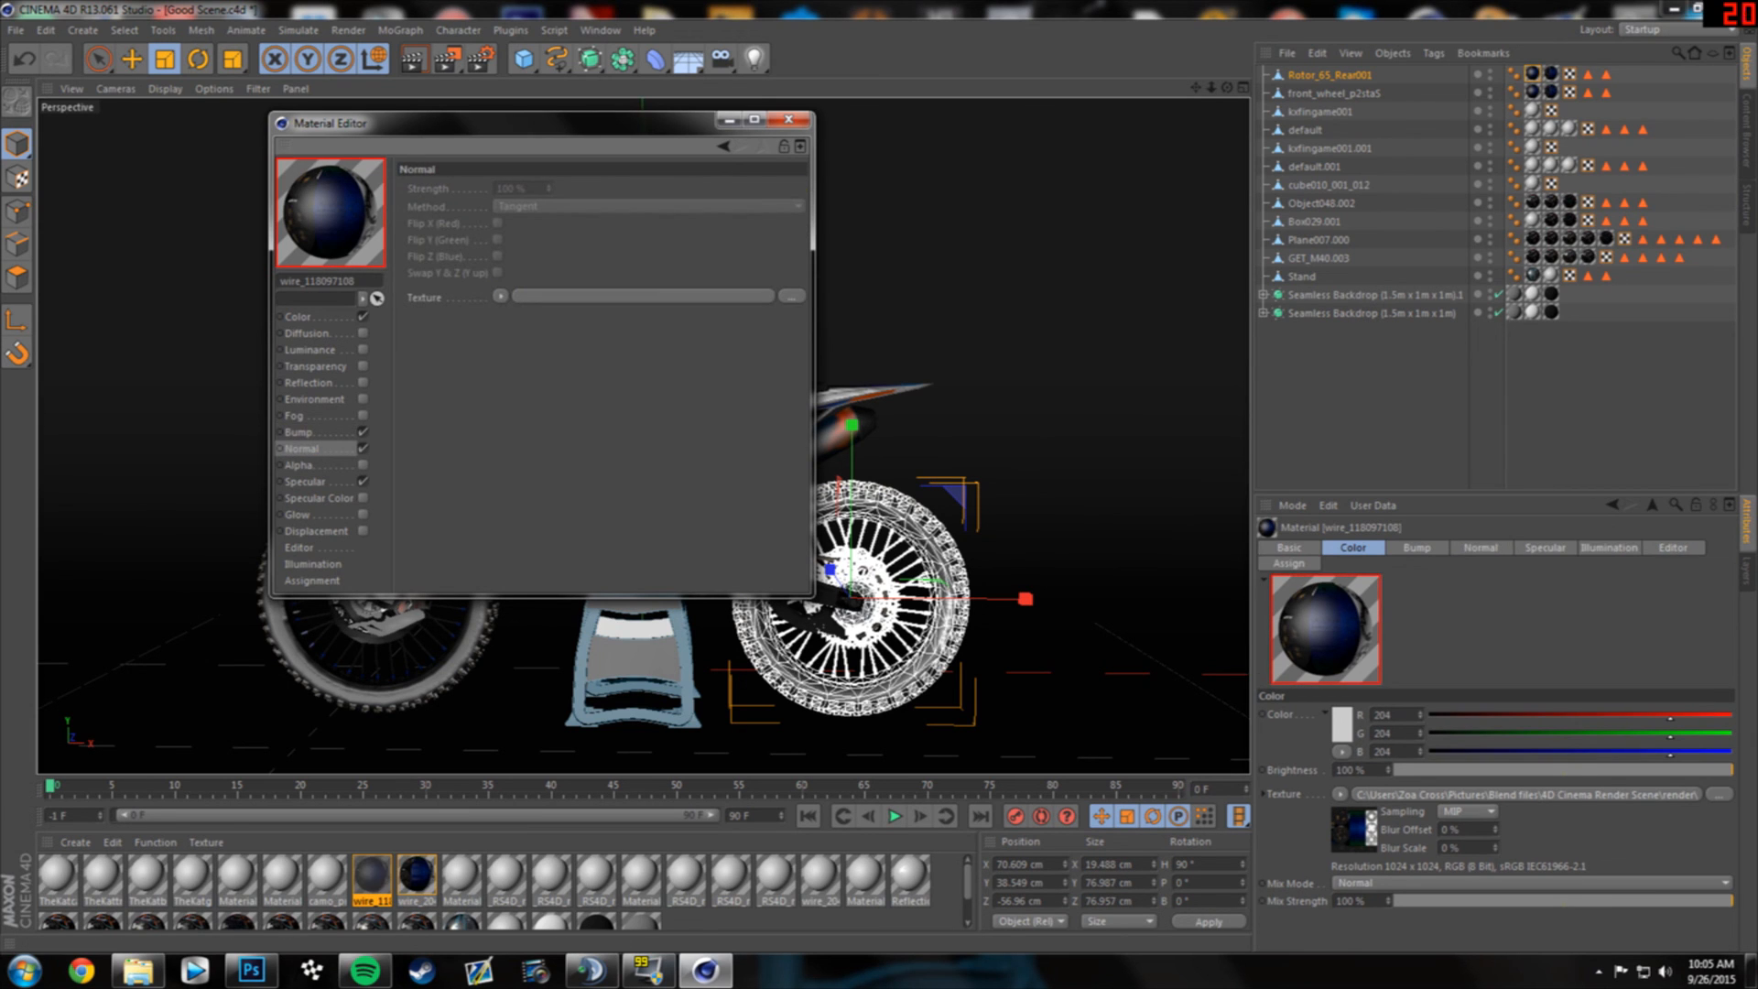
pyautogui.click(791, 296)
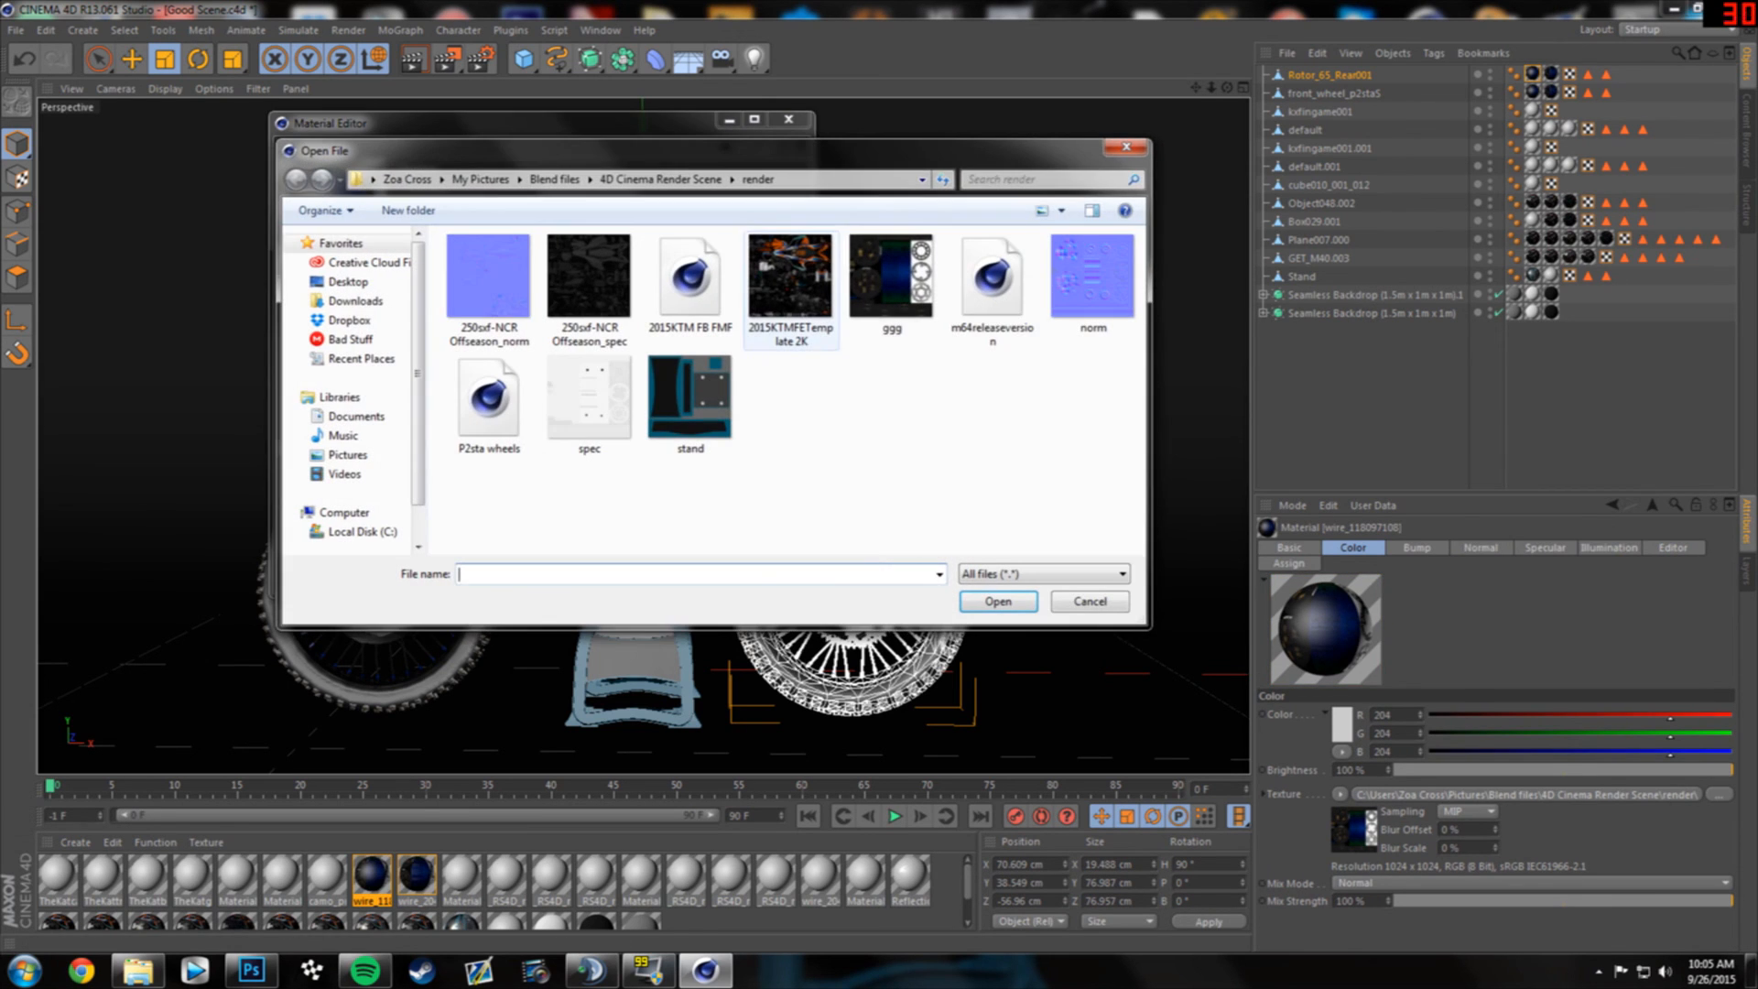
pyautogui.click(589, 403)
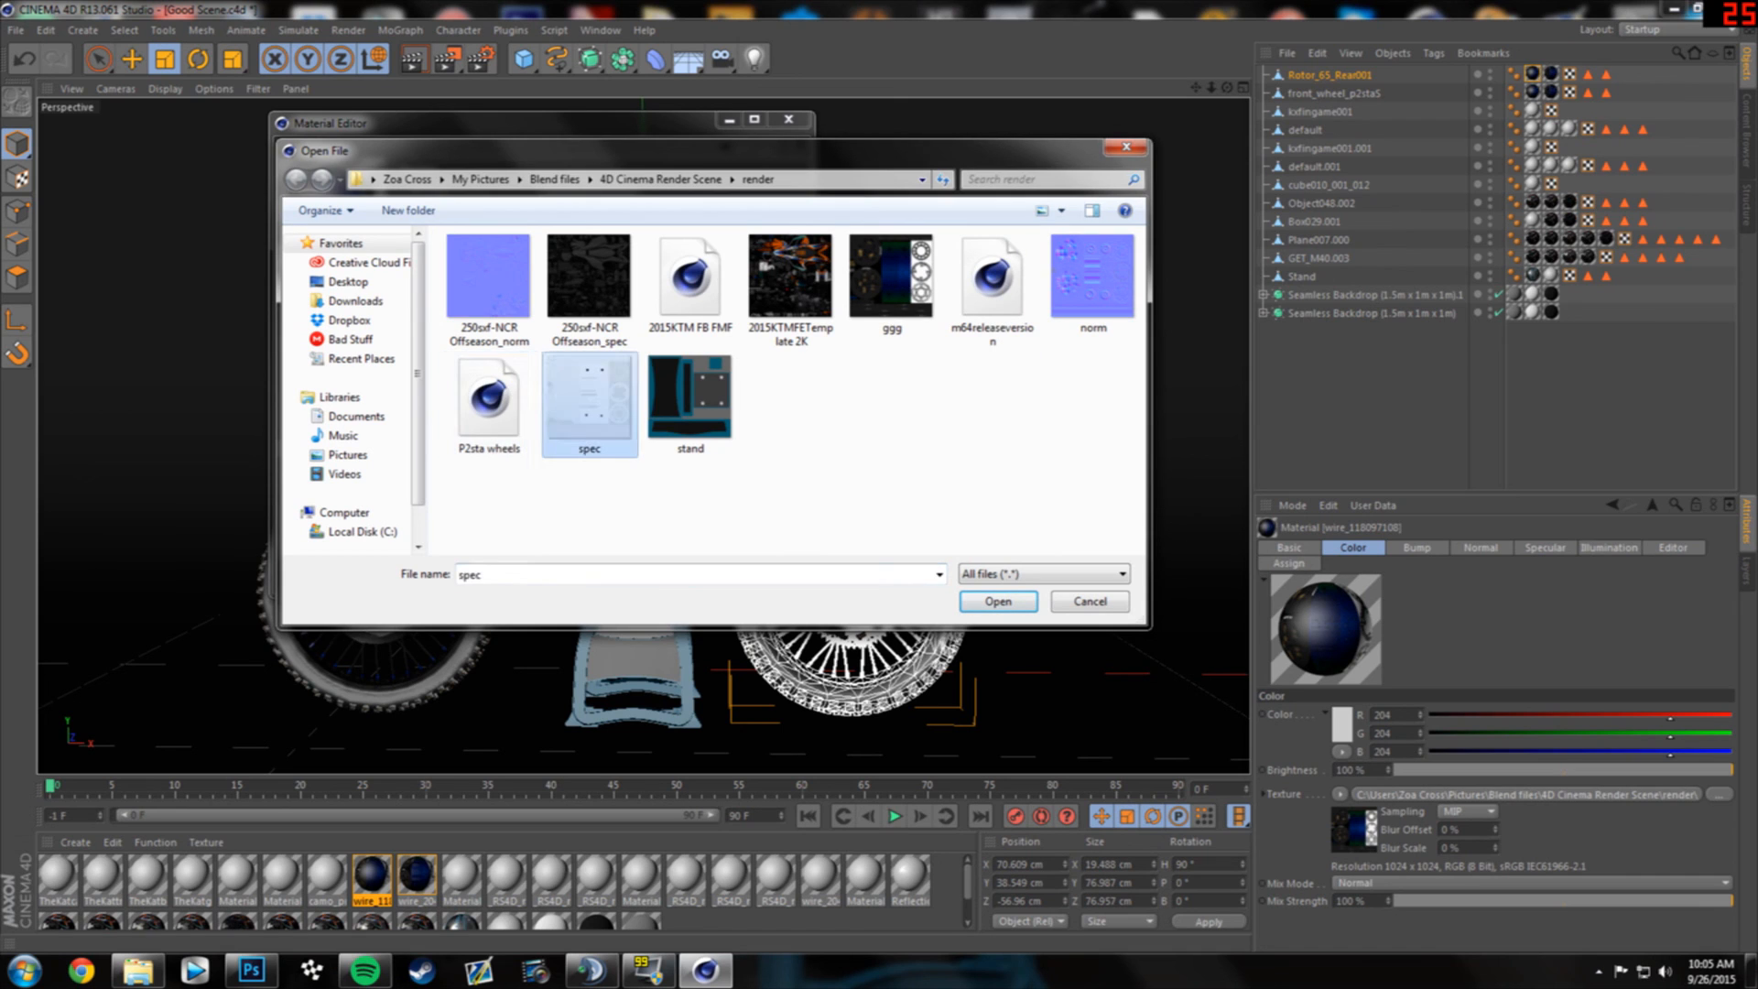
pyautogui.click(1092, 285)
pyautogui.click(998, 601)
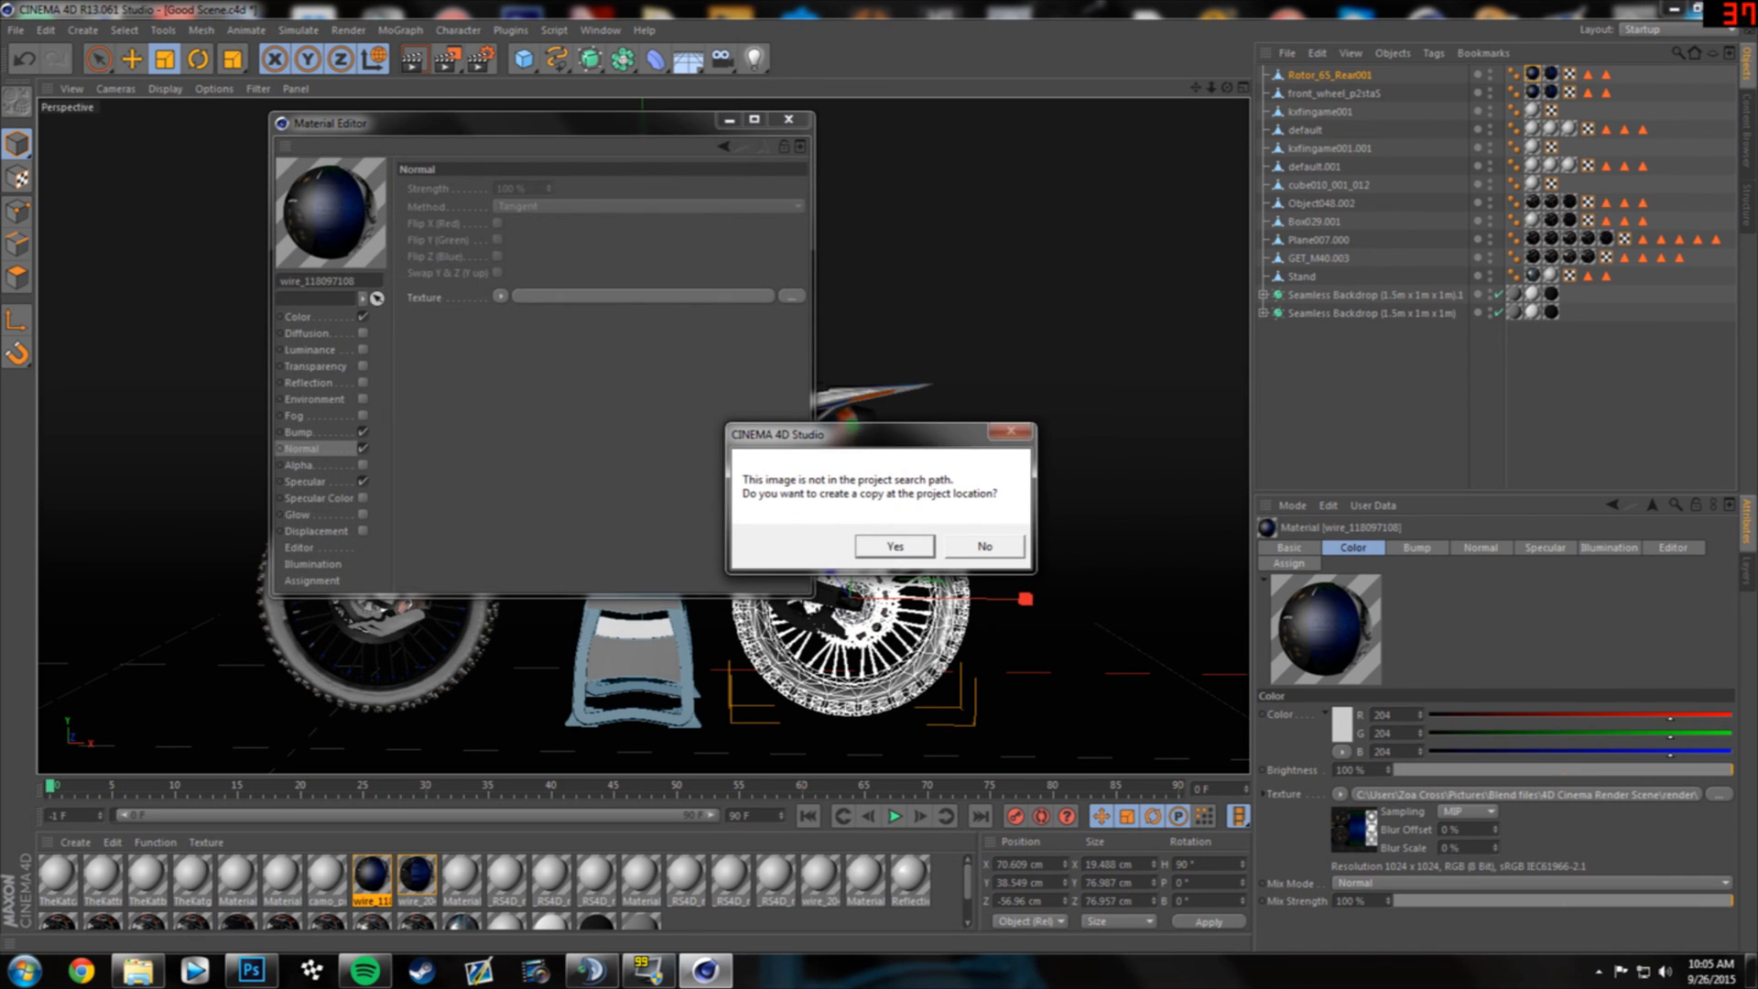
pyautogui.click(984, 545)
# - Enable specular color on wire_118097108 with spec as its uncopied texture, and close the material
pyautogui.click(363, 498)
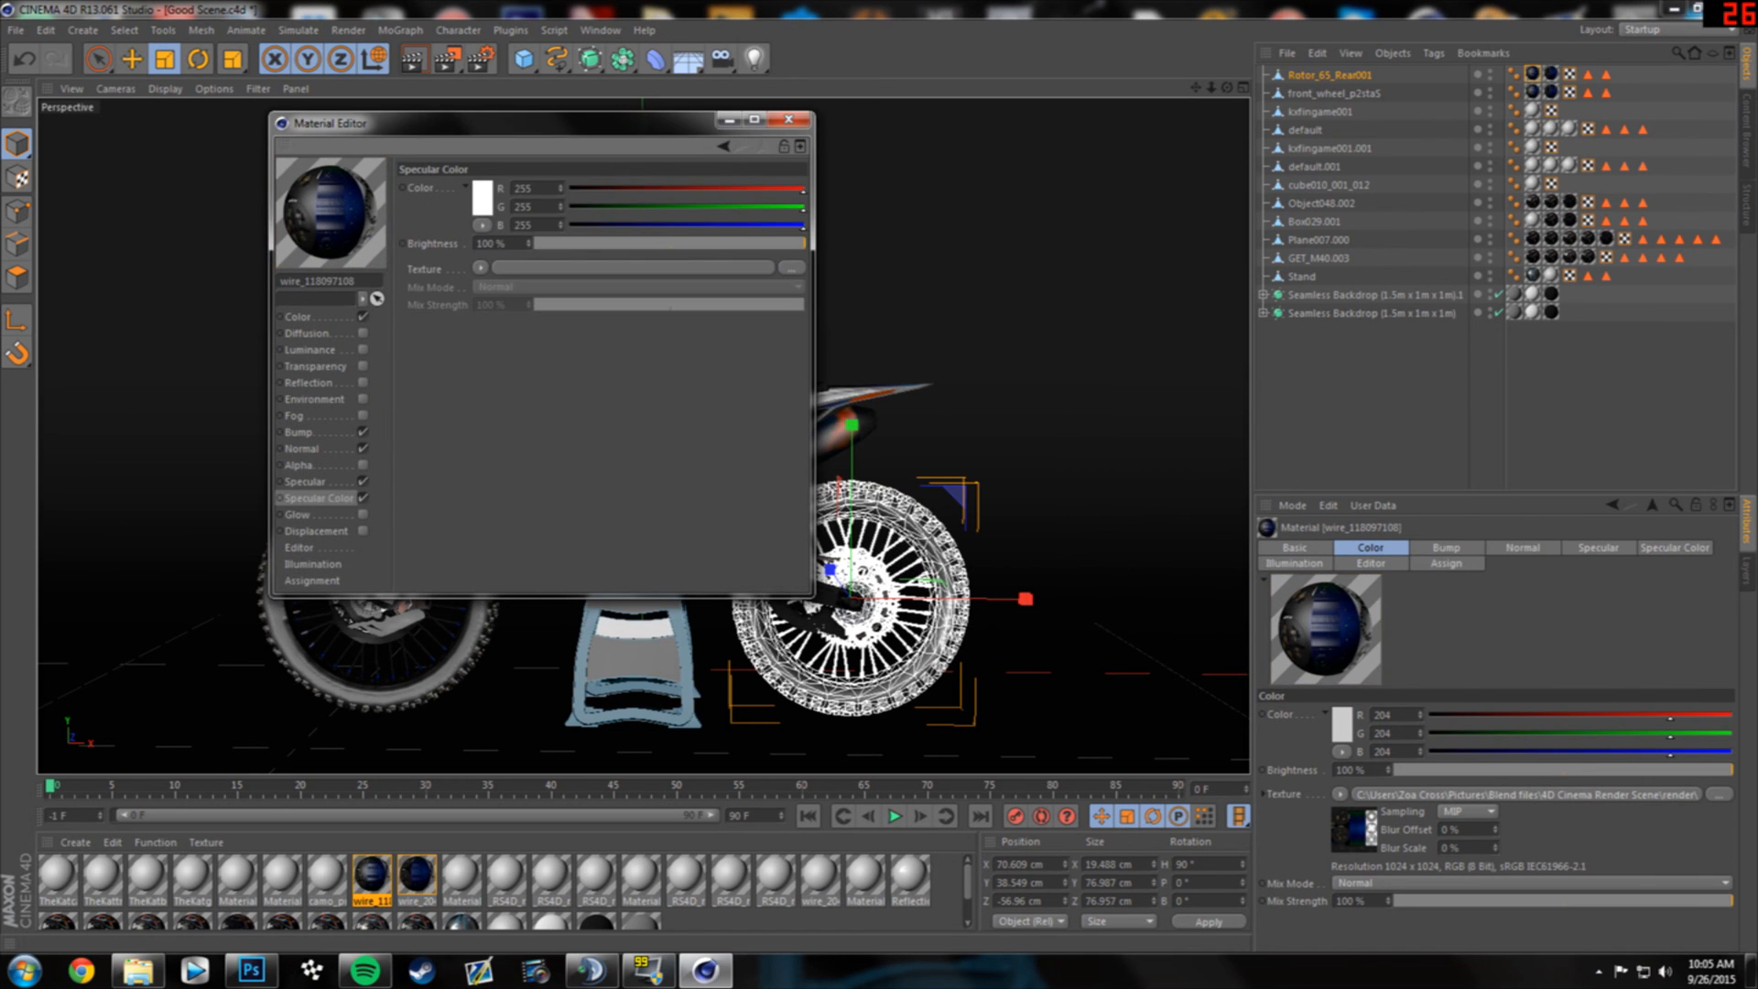
pyautogui.click(791, 269)
pyautogui.click(590, 403)
pyautogui.click(998, 601)
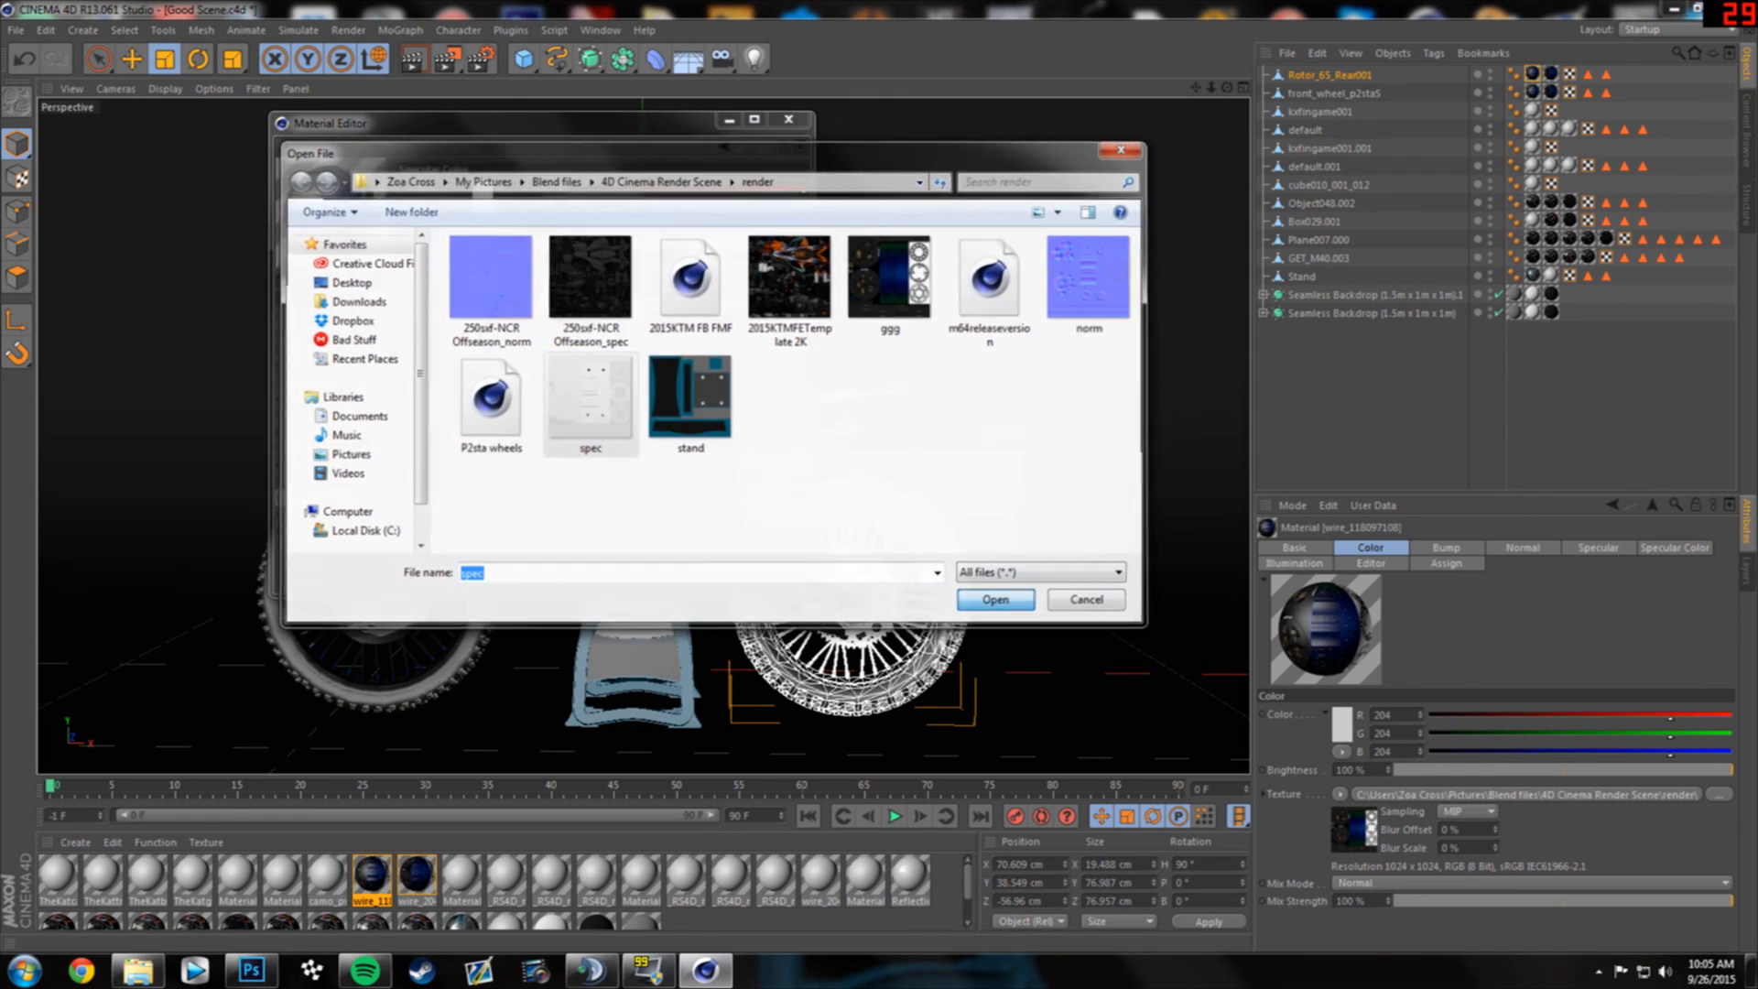
pyautogui.click(974, 546)
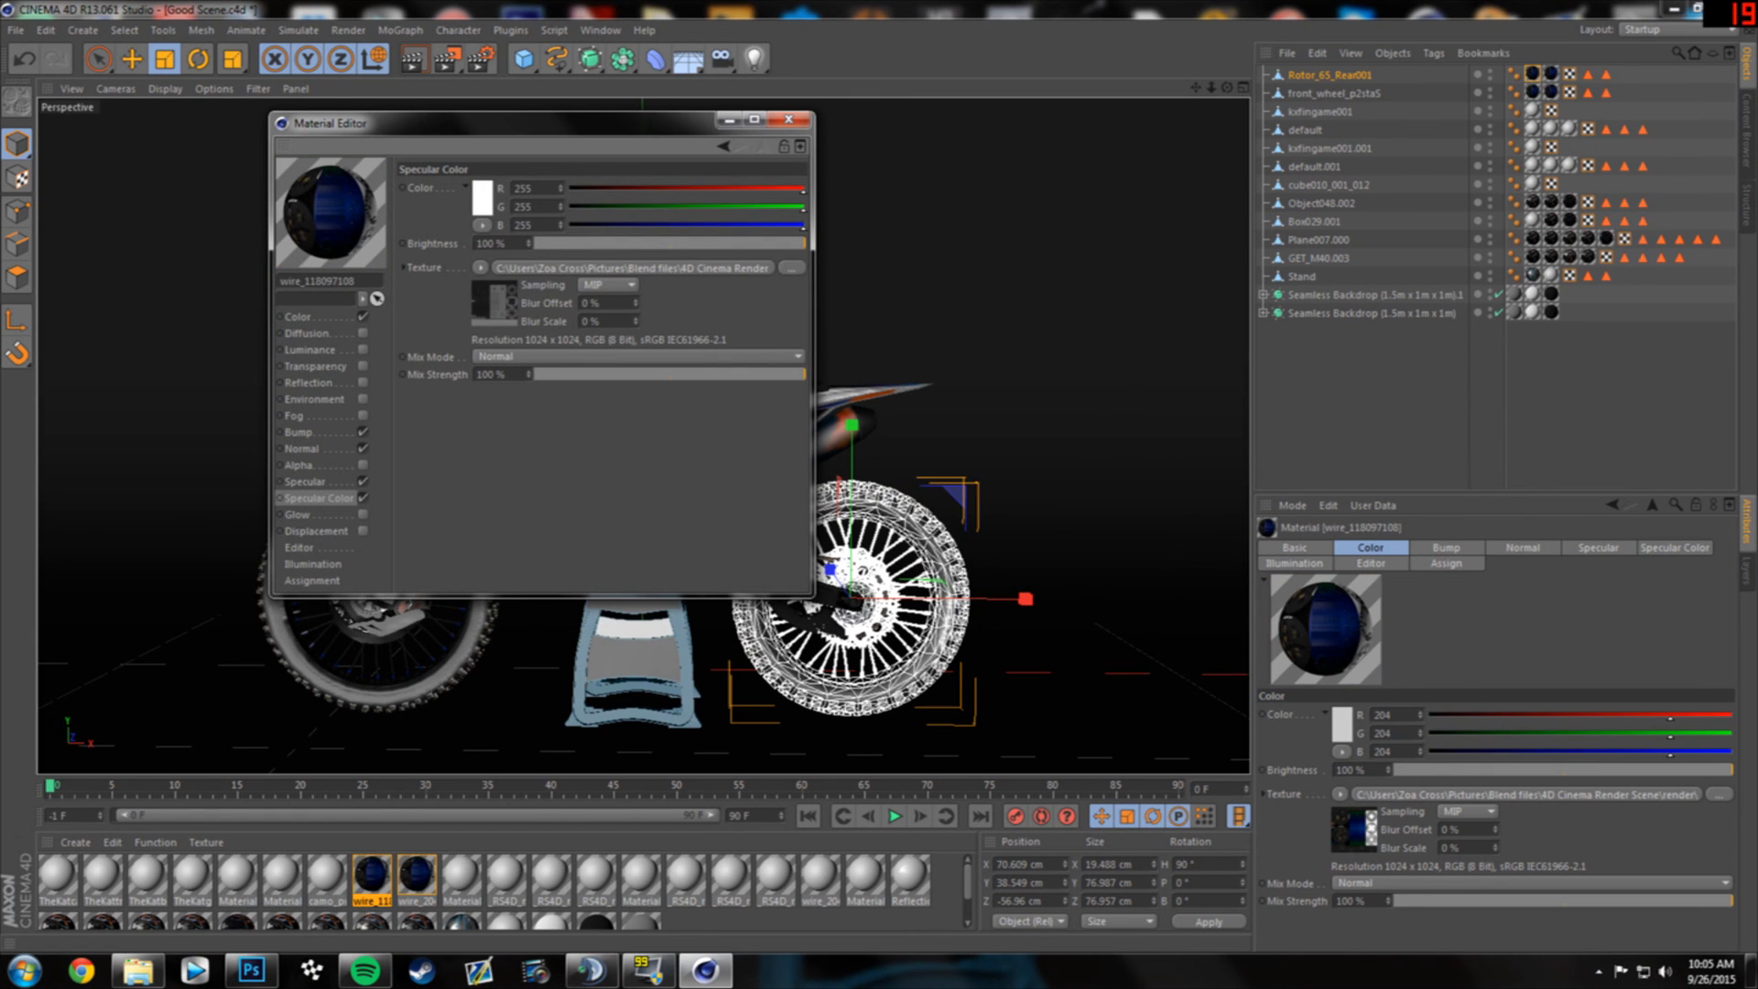
pyautogui.click(788, 120)
# - Deselect everything and preview the textured bike from the side in an interactive render region, then turn the region off
pyautogui.click(1370, 393)
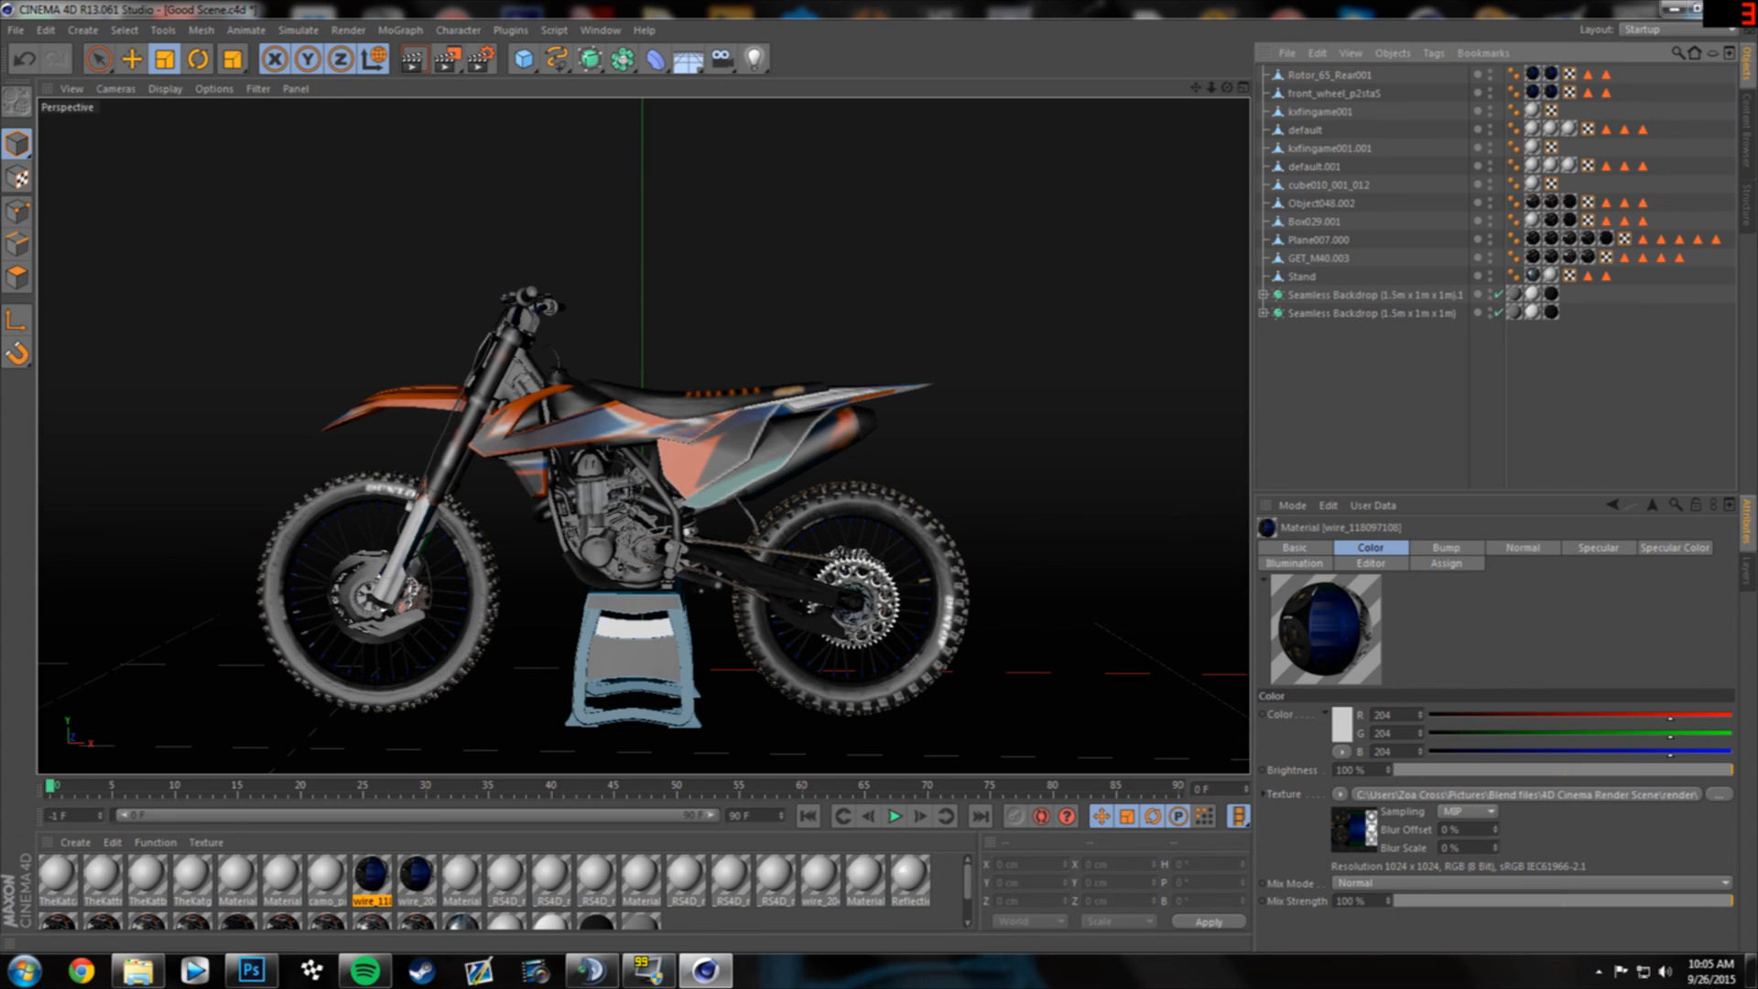
pyautogui.hotkey('ctrl', 'r')
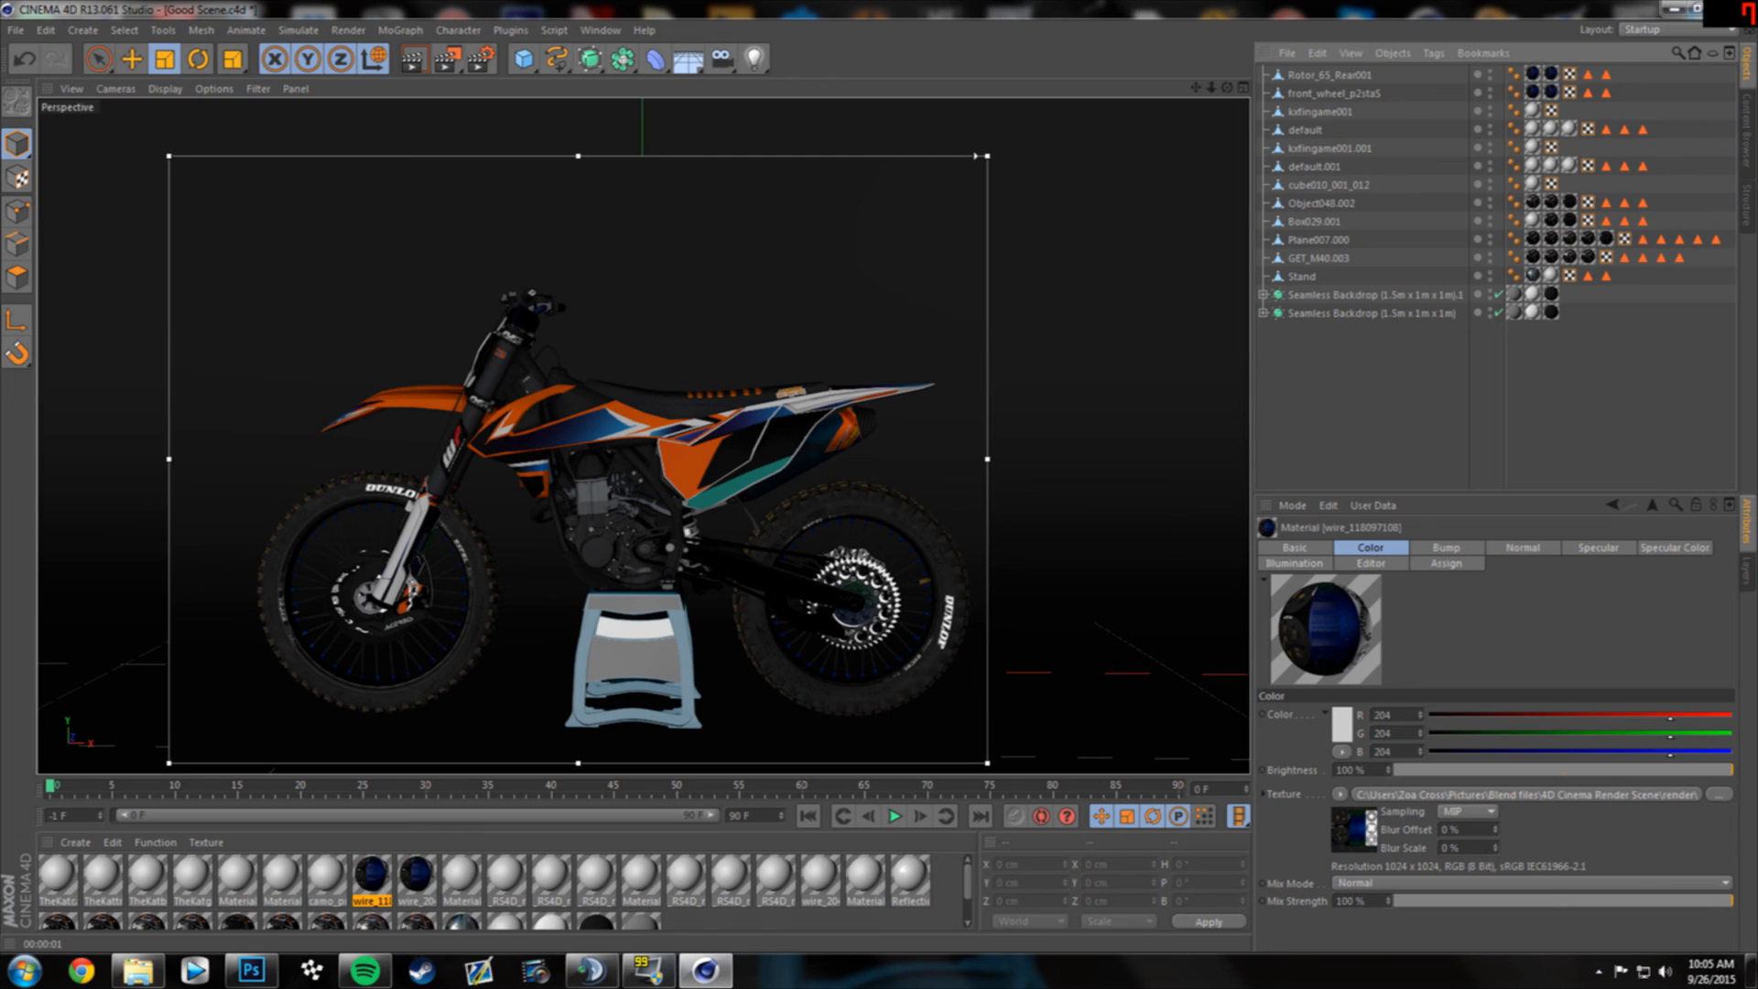
pyautogui.hotkey('alt', 'r')
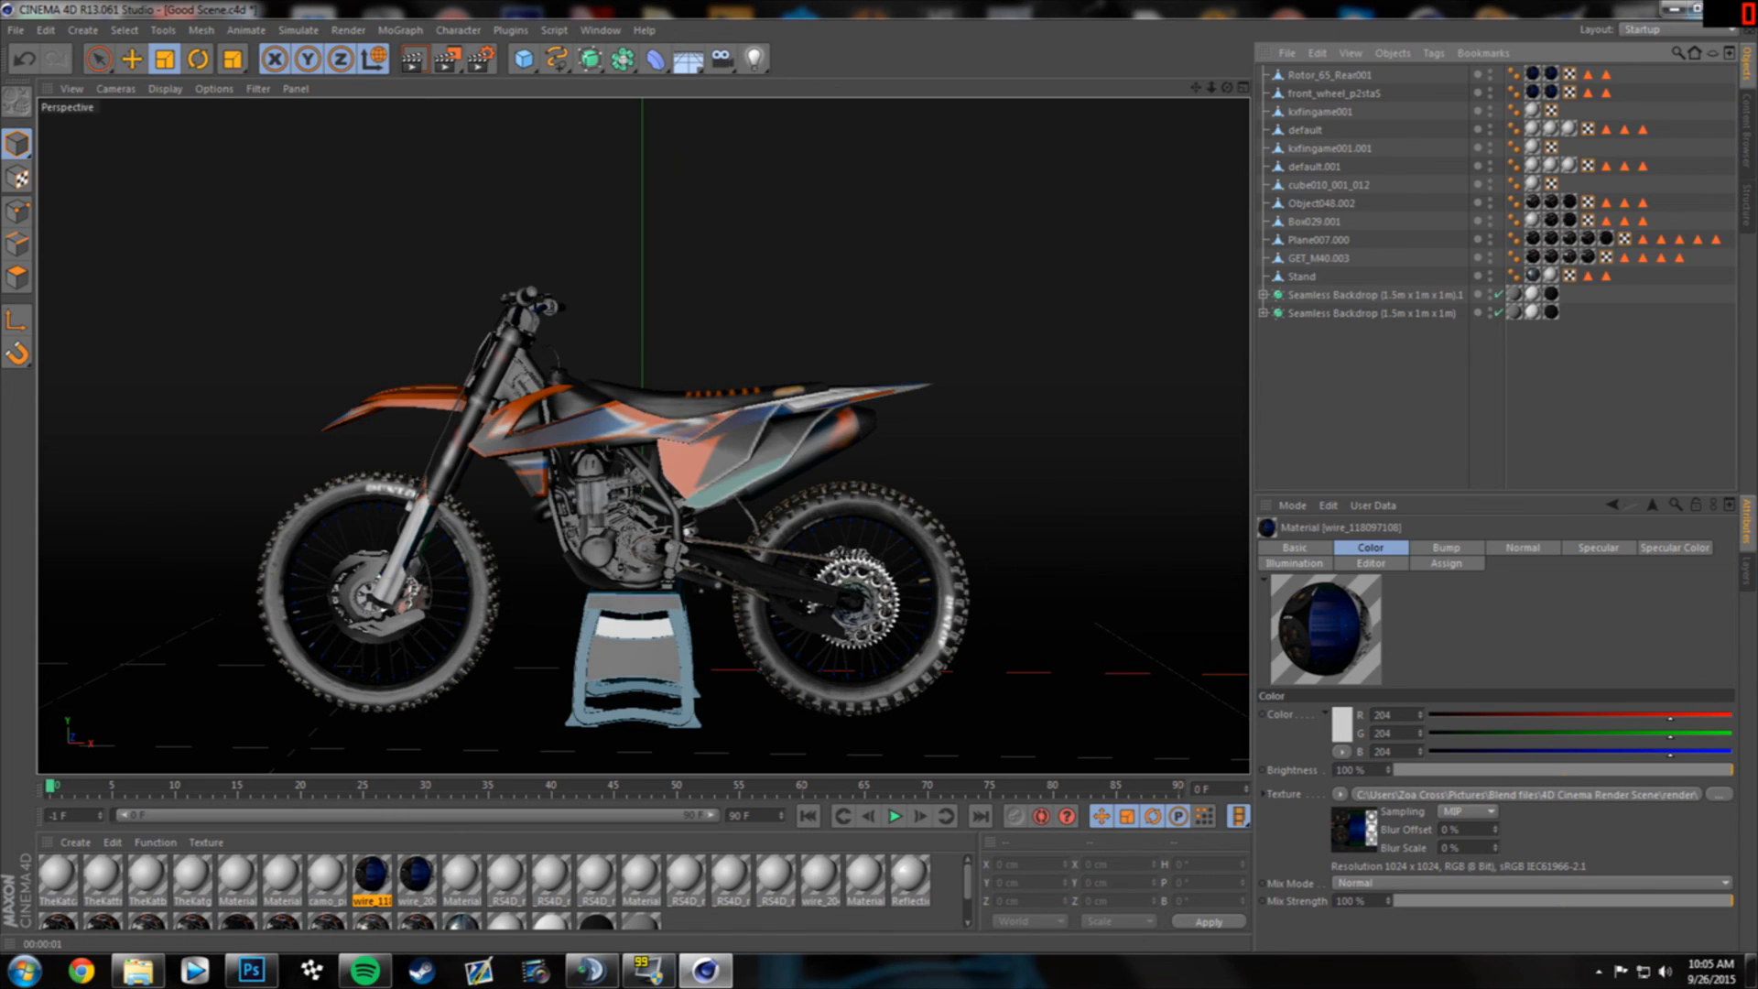
# - Select the front wheel, fork and handlebar parts together and rotate them to a heading of about 116° to turn the steering
pyautogui.click(1329, 75)
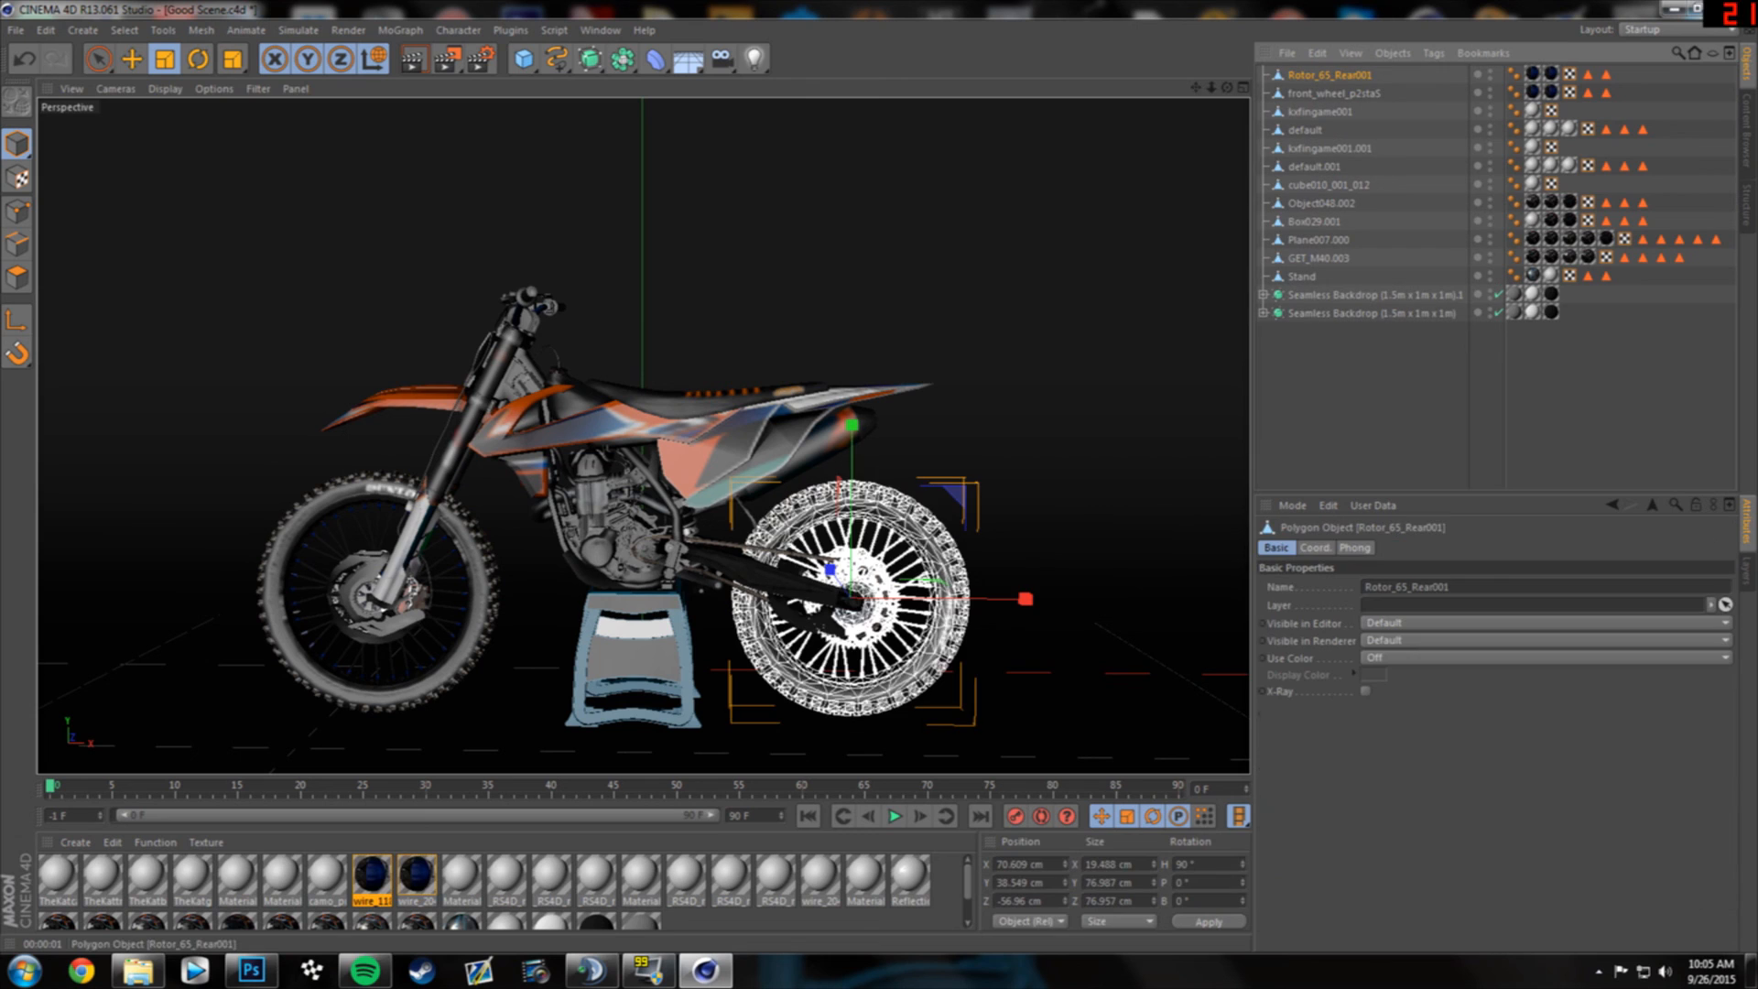
pyautogui.click(486, 392)
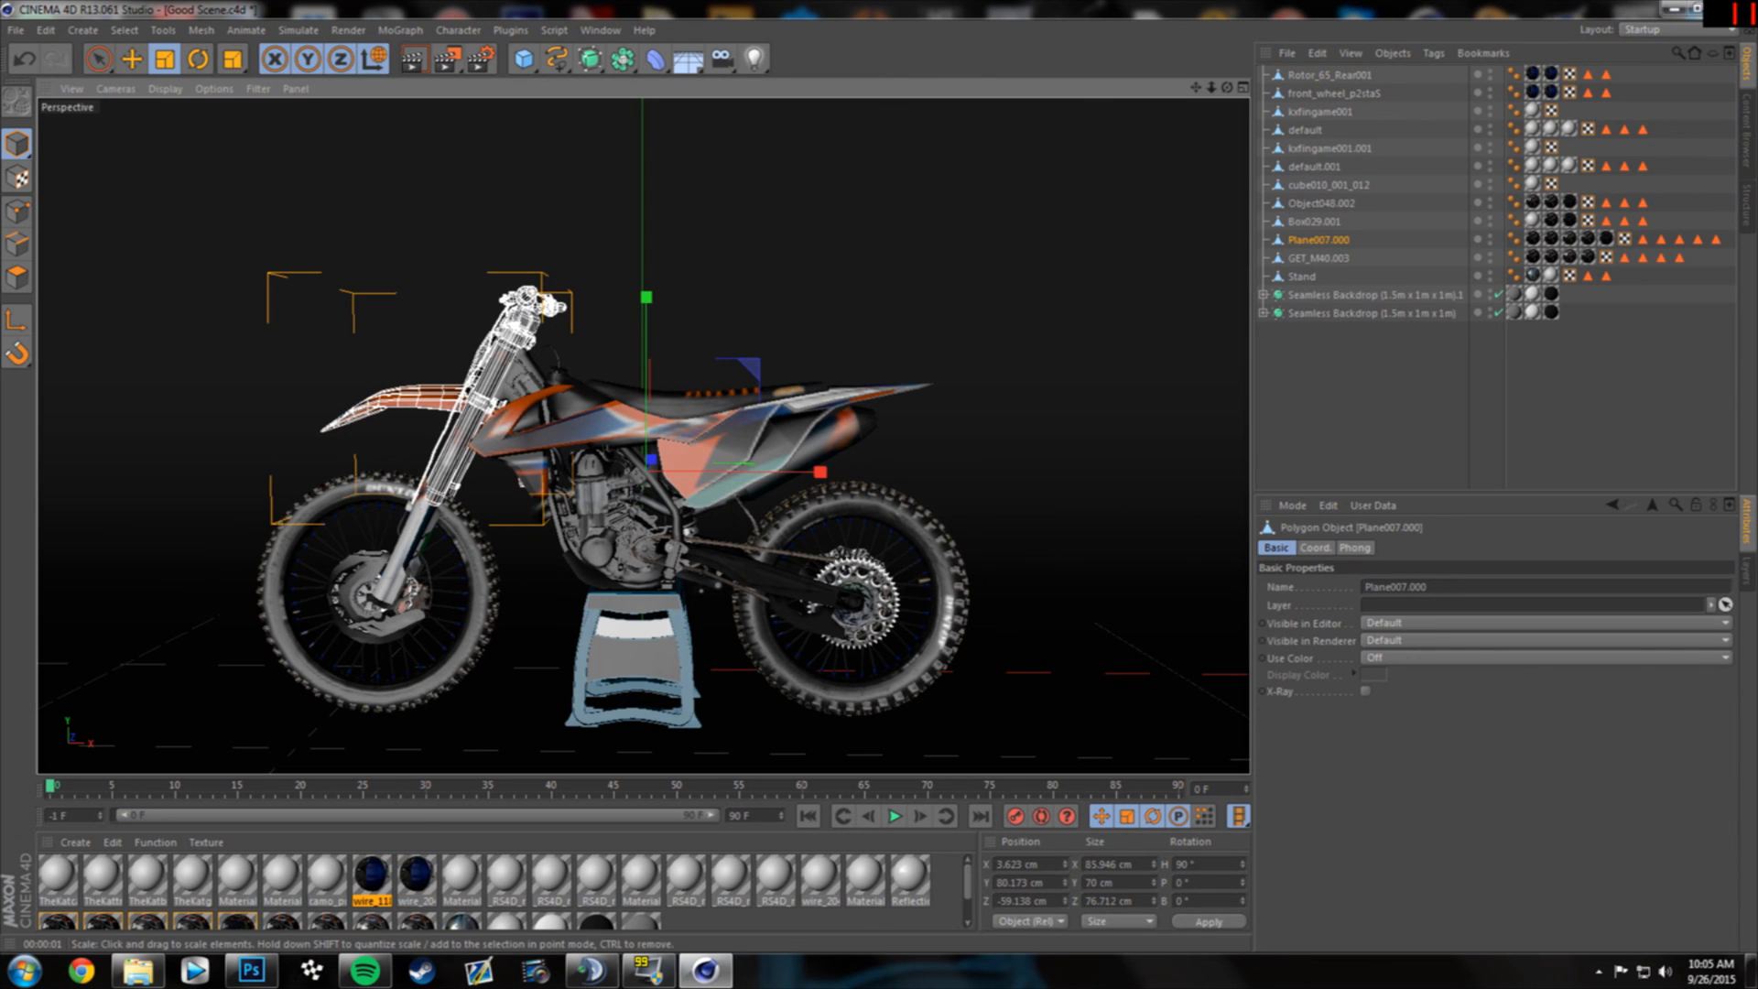
pyautogui.keyDown('shift'); pyautogui.click(409, 550); pyautogui.keyUp('shift')
pyautogui.keyDown('shift'); pyautogui.click(457, 519); pyautogui.keyUp('shift')
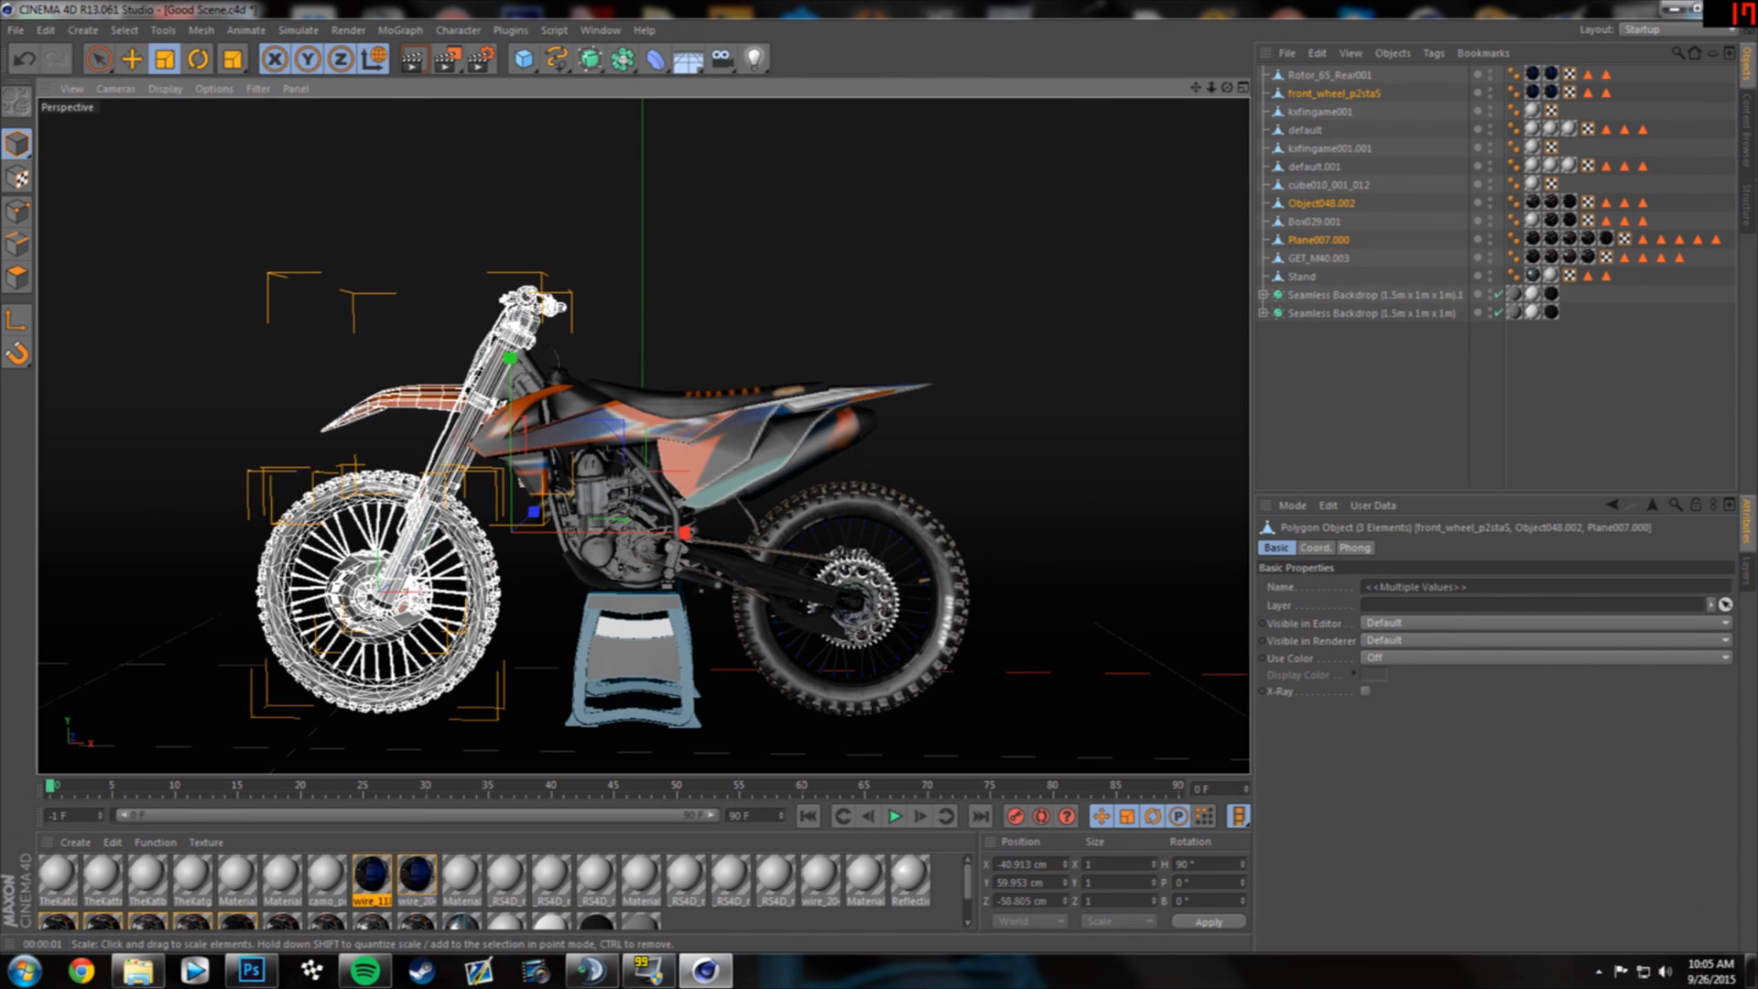
pyautogui.press('r')
pyautogui.keyDown('alt'); pyautogui.moveTo(337, 299); pyautogui.dragTo(595, 307); pyautogui.keyUp('alt')
pyautogui.keyDown('alt'); pyautogui.moveTo(643, 435); pyautogui.dragTo(706, 488); pyautogui.keyUp('alt')
# - Shift the turned front-end parts sideways by about 0.9 cm to line them up with the bike's frame
pyautogui.scroll(4, 620, 639)
pyautogui.keyDown('alt'); pyautogui.moveTo(668, 664); pyautogui.dragTo(703, 455, button='middle'); pyautogui.keyUp('alt')
pyautogui.keyDown('alt'); pyautogui.moveTo(1127, 267); pyautogui.dragTo(1104, 269); pyautogui.keyUp('alt')
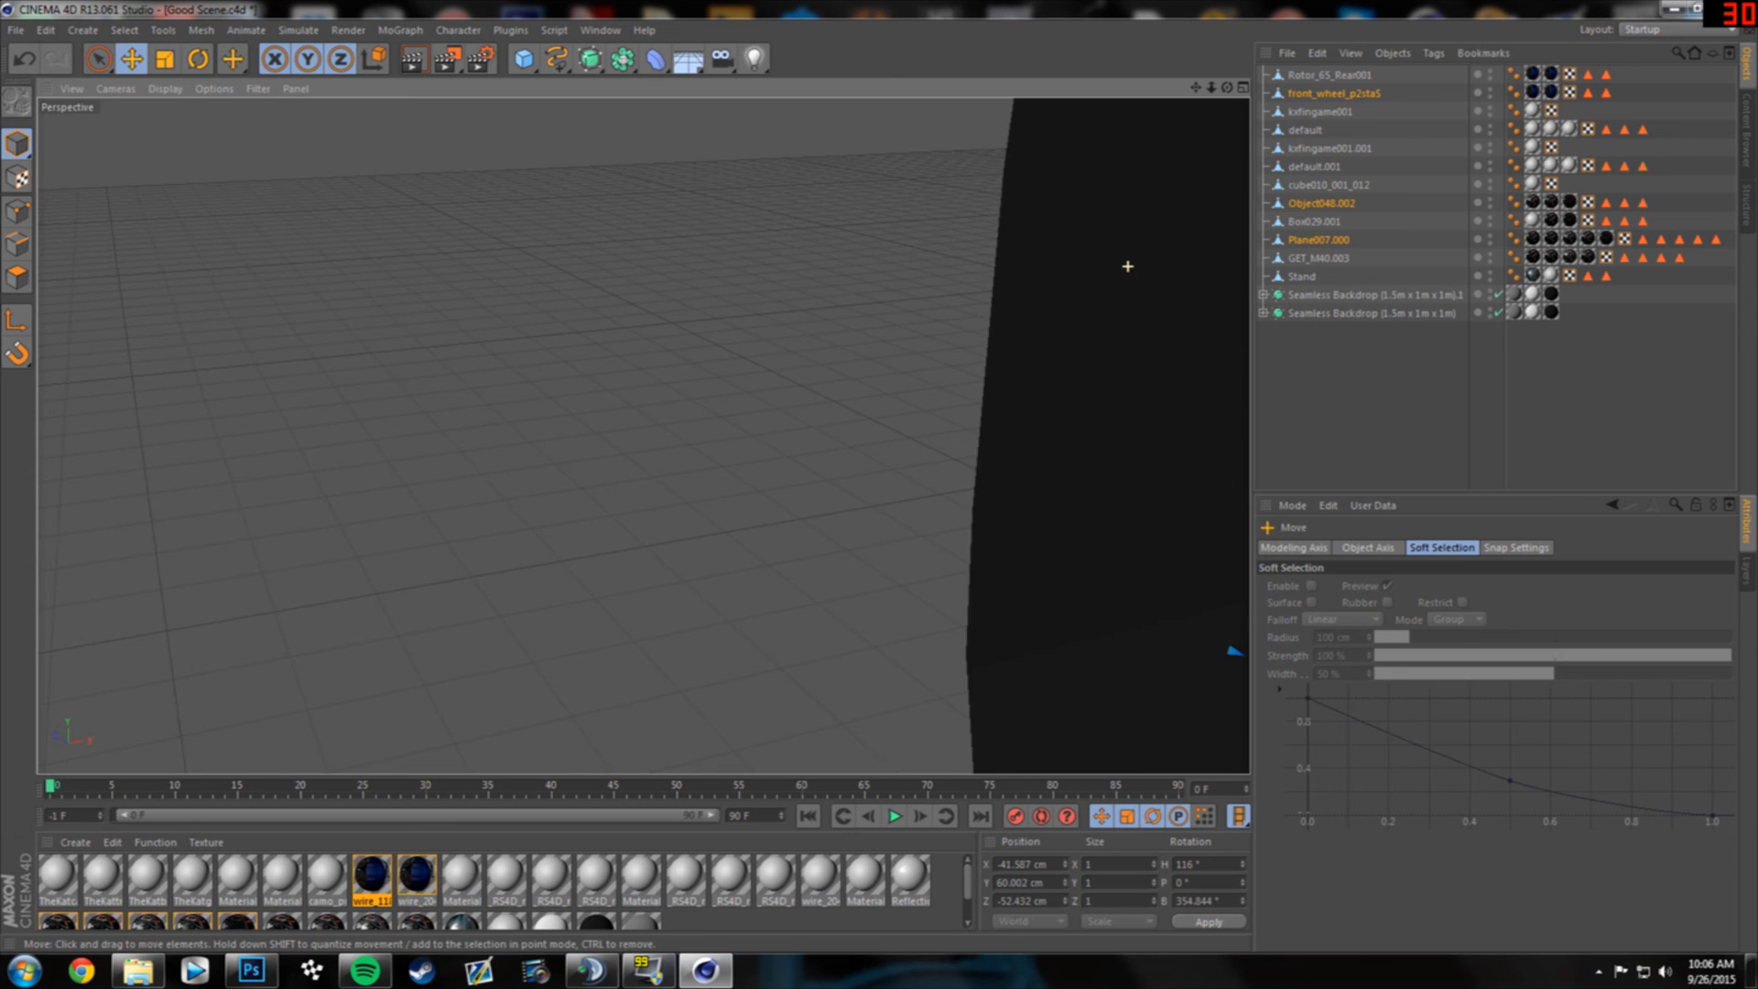
pyautogui.keyDown('alt'); pyautogui.moveTo(1127, 266); pyautogui.dragTo(644, 437, button='middle'); pyautogui.keyUp('alt')
pyautogui.keyDown('alt'); pyautogui.moveTo(643, 436); pyautogui.dragTo(574, 518); pyautogui.keyUp('alt')
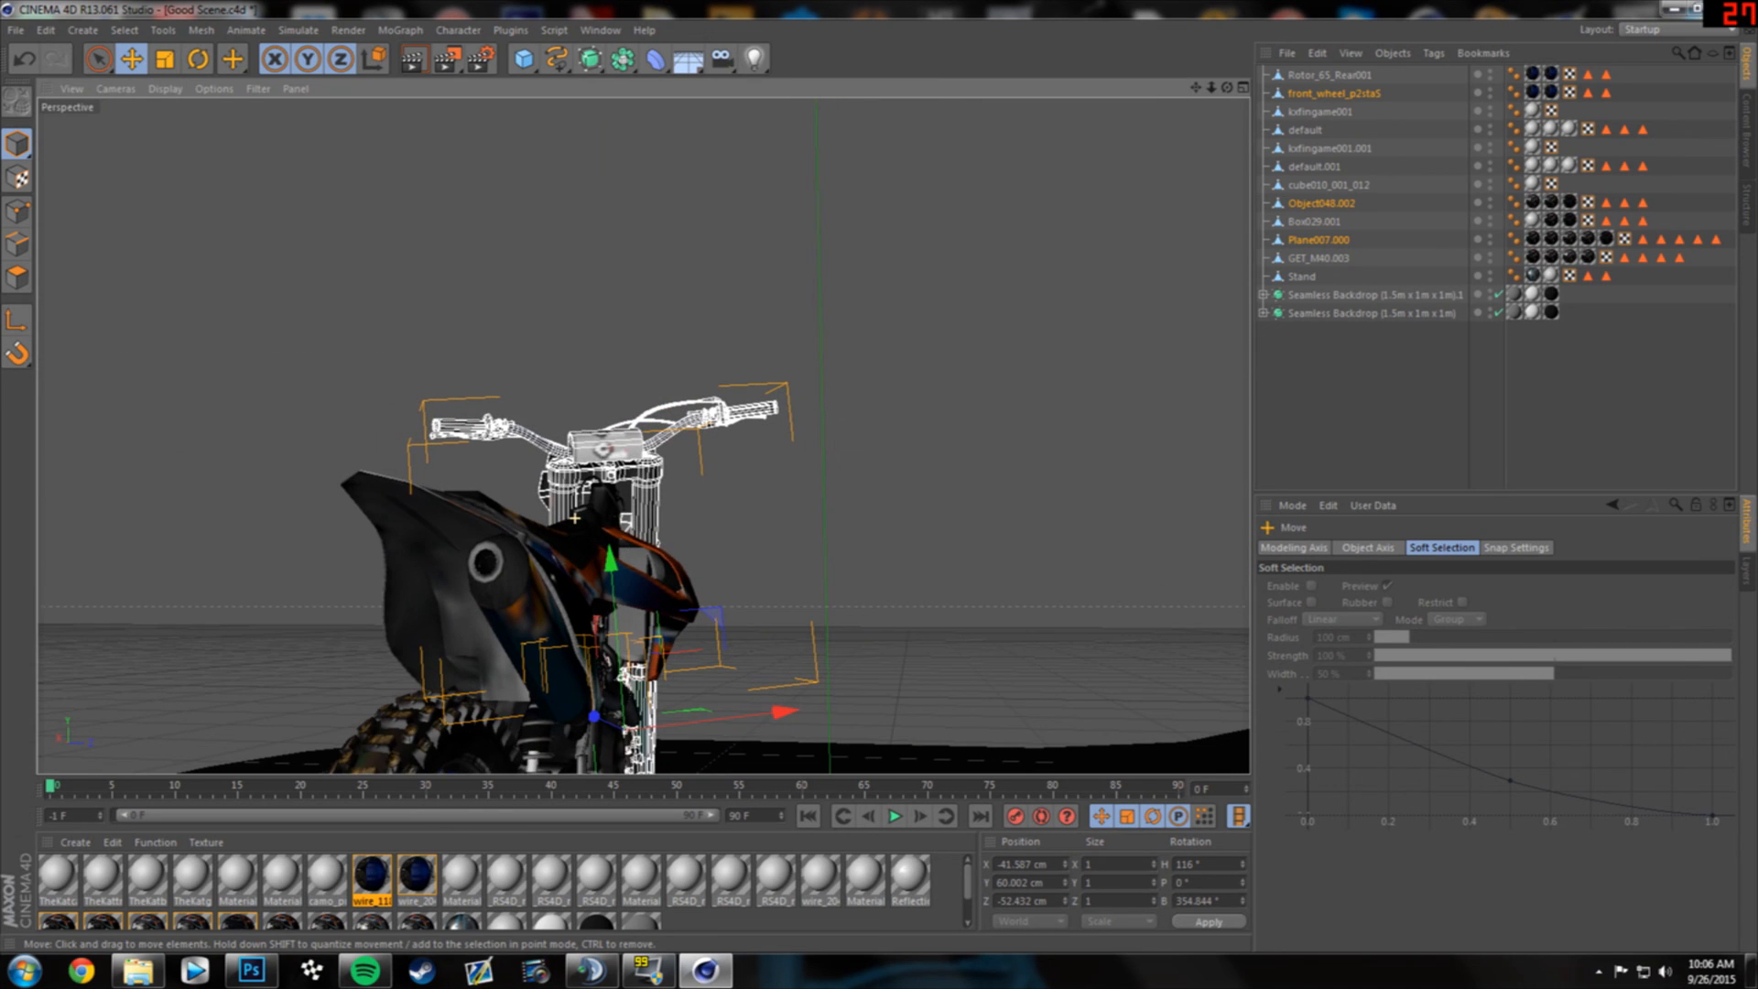
pyautogui.moveTo(784, 711); pyautogui.dragTo(879, 737)
pyautogui.keyDown('alt'); pyautogui.moveTo(643, 436); pyautogui.dragTo(495, 421); pyautogui.keyUp('alt')
pyautogui.keyDown('alt'); pyautogui.moveTo(575, 610); pyautogui.dragTo(751, 611, button='right'); pyautogui.keyUp('alt')
pyautogui.keyDown('alt'); pyautogui.moveTo(575, 612); pyautogui.dragTo(644, 437); pyautogui.keyUp('alt')
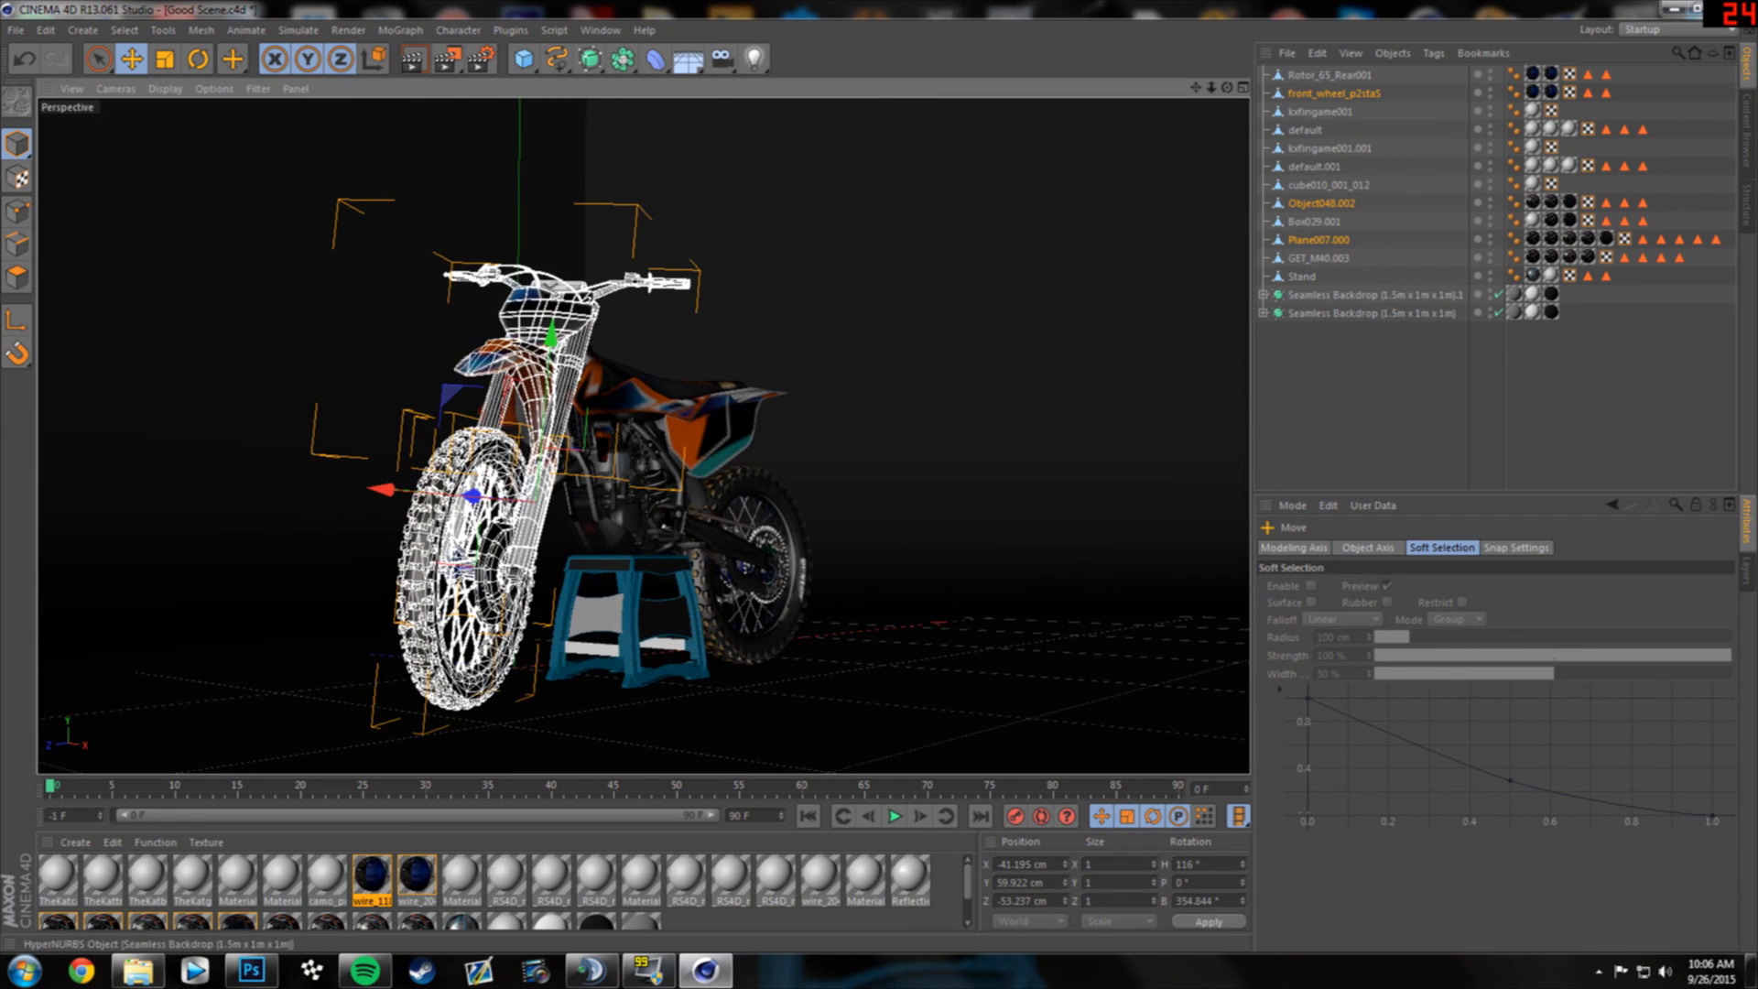
# - Deselect the parts and preview the bike with its turned front wheel in the interactive render region, then turn the region off
pyautogui.click(1373, 399)
pyautogui.hotkey('ctrl', 'r')
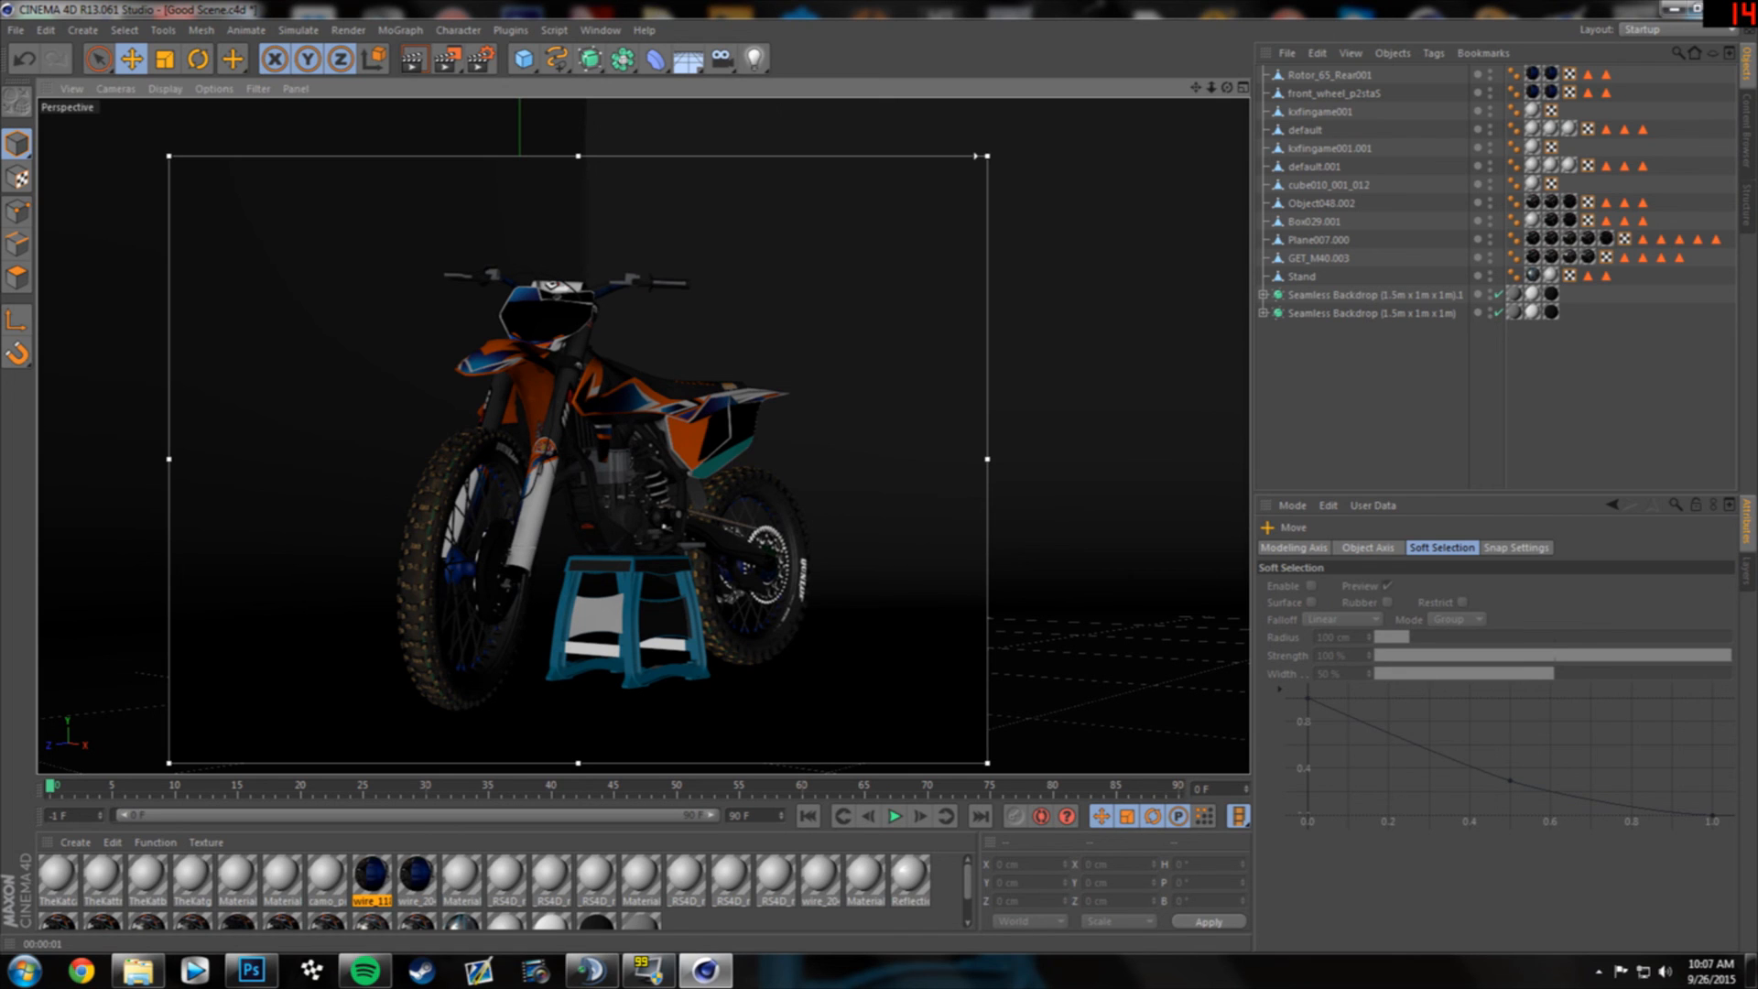
pyautogui.hotkey('alt', 'r')
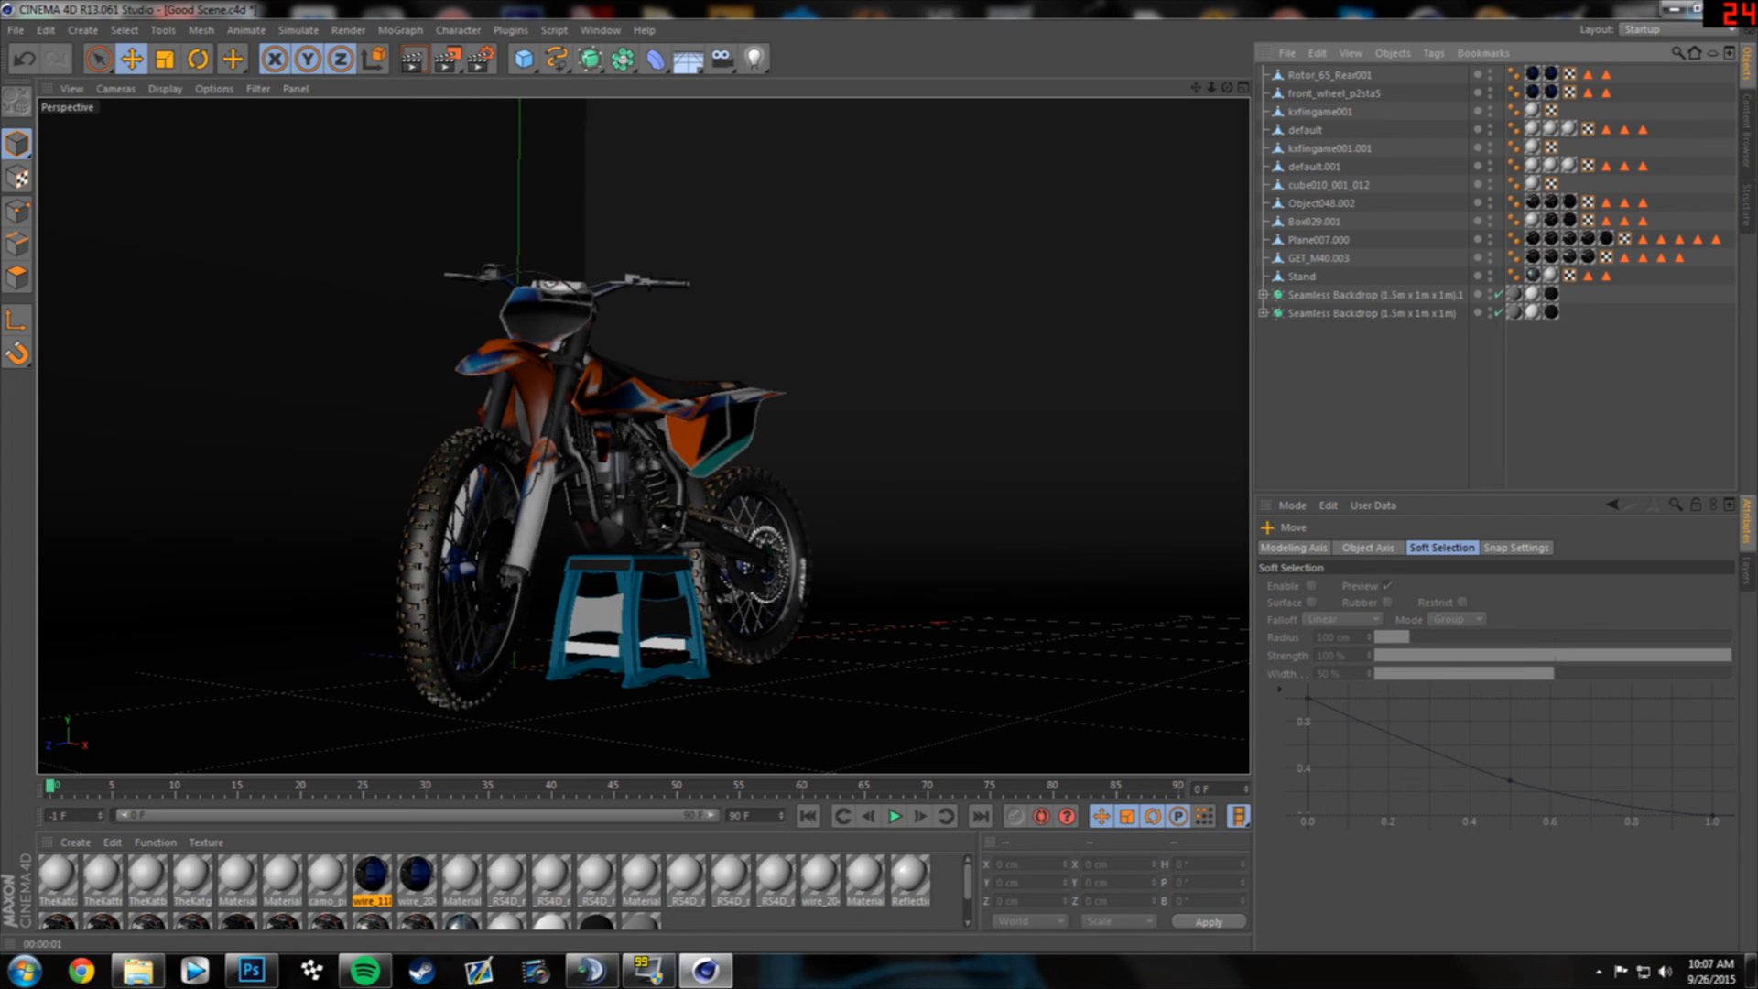
# - Merge the Point Light file from the Lights folder into the scene
pyautogui.click(1317, 53)
pyautogui.moveTo(1287, 53)
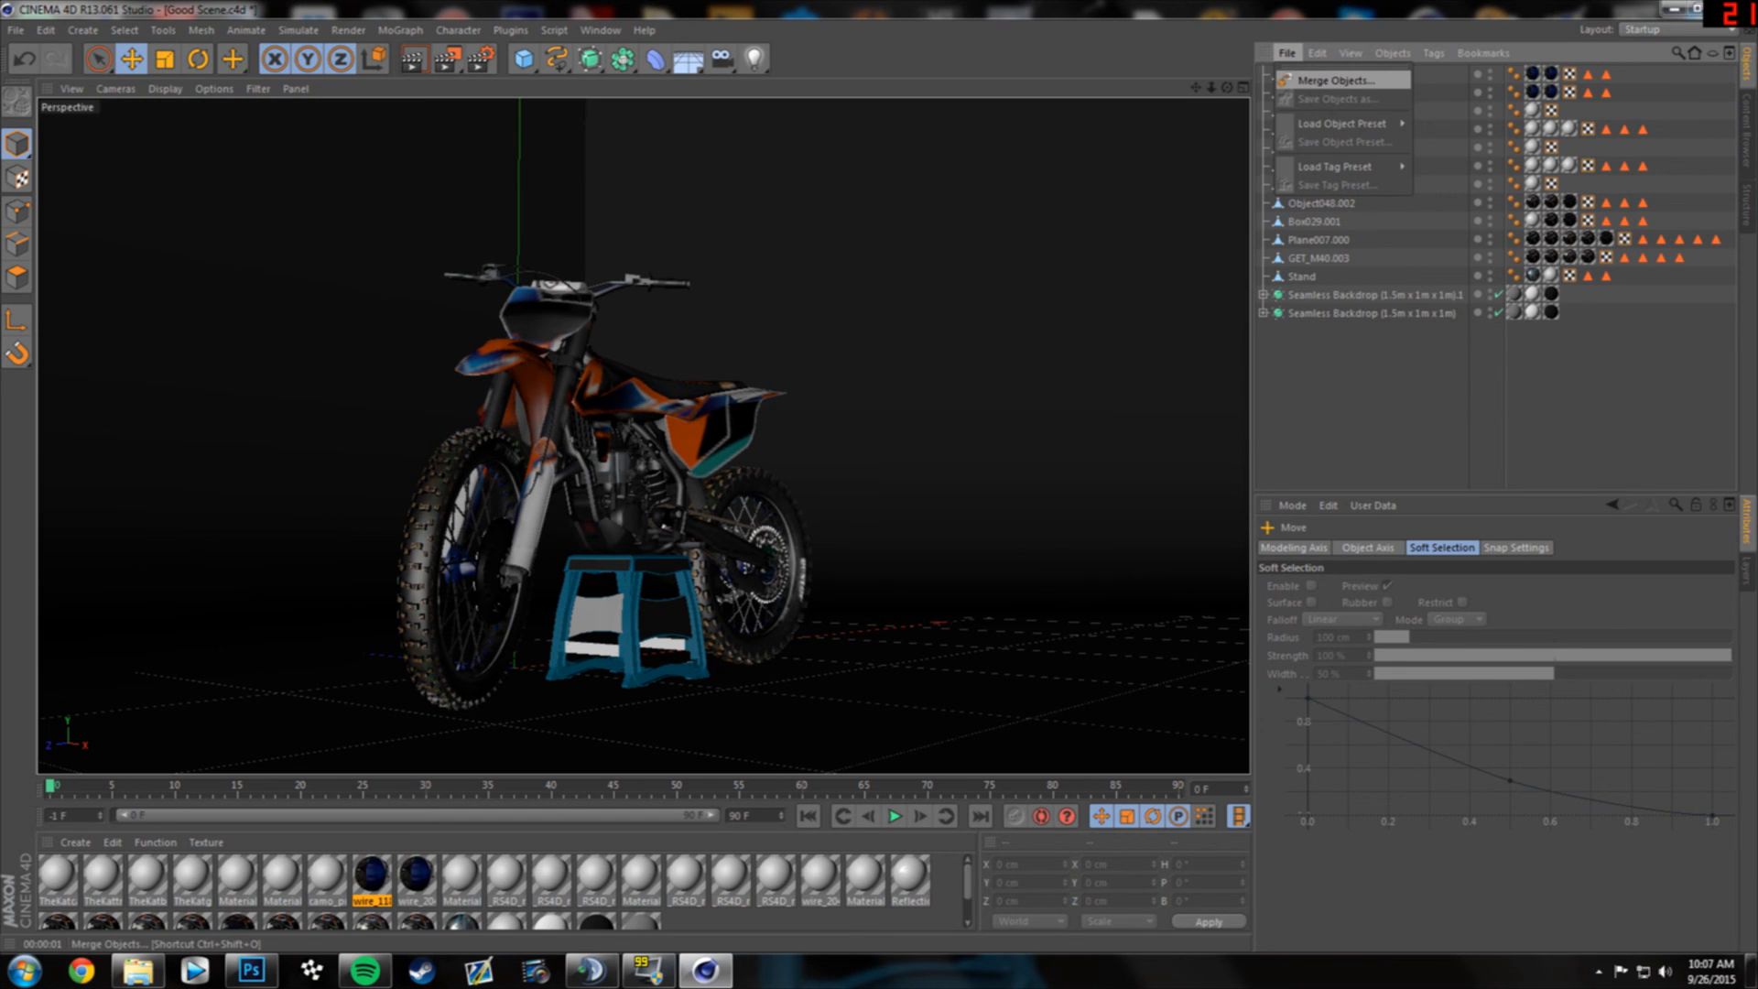
pyautogui.click(1336, 81)
pyautogui.click(386, 63)
pyautogui.doubleClick(214, 170)
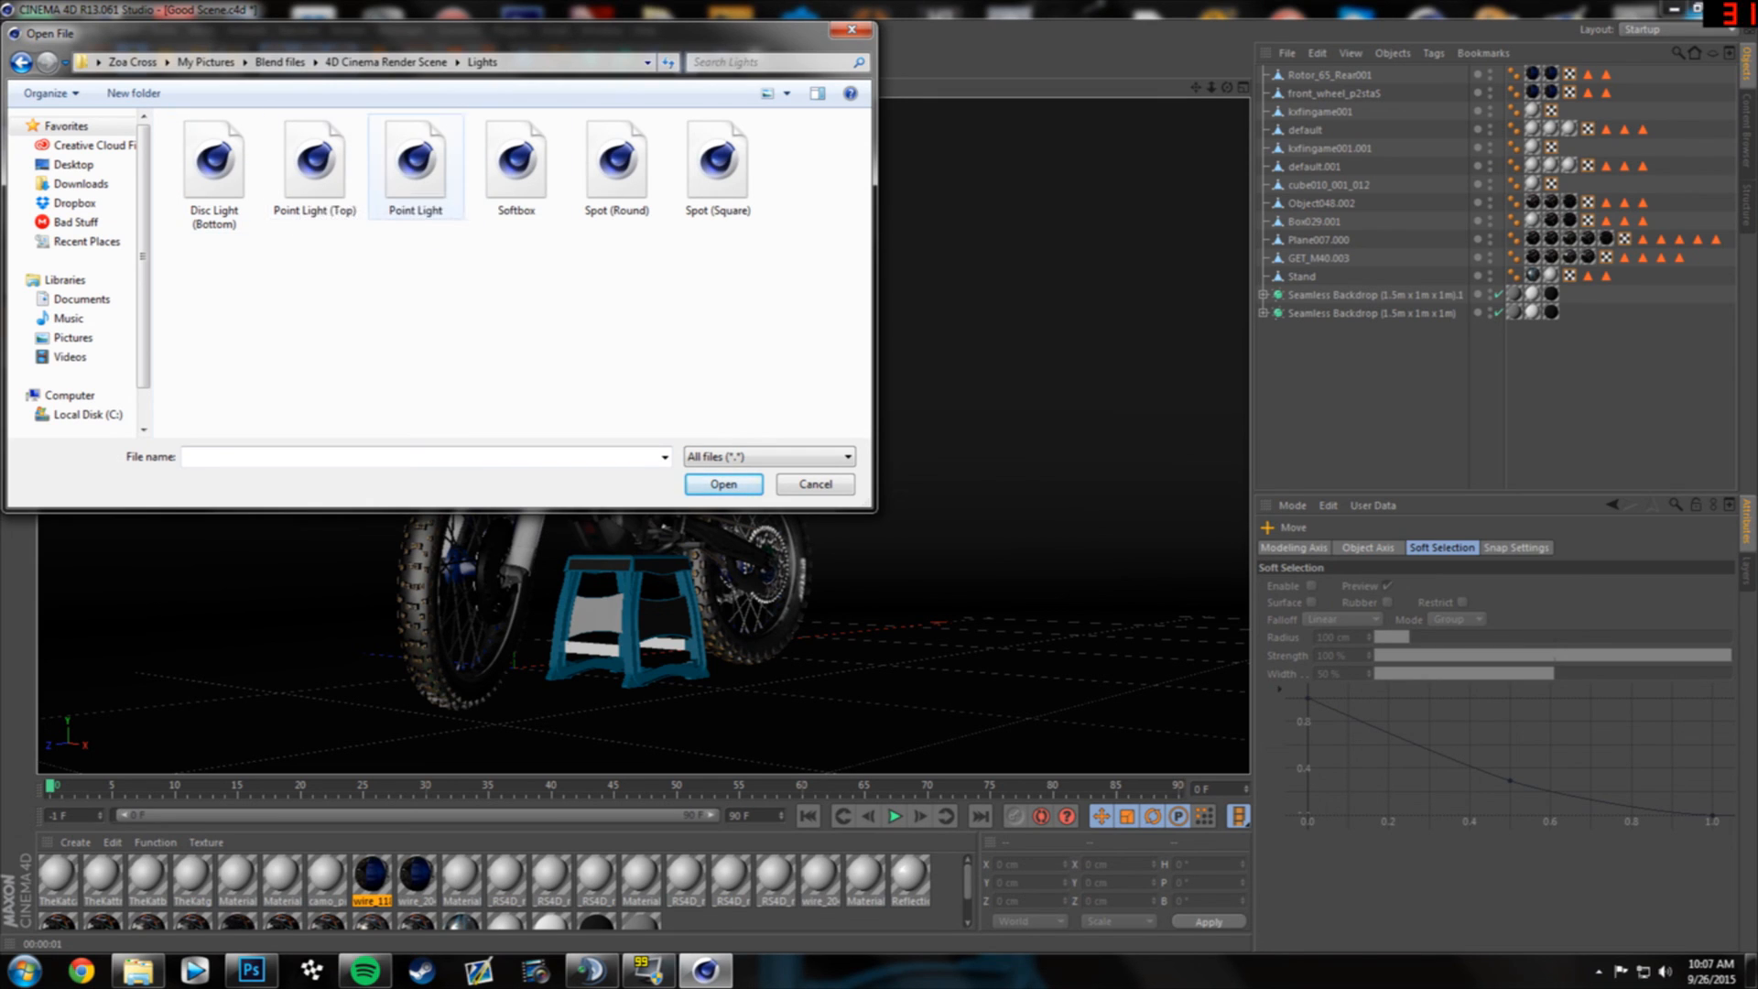
pyautogui.click(411, 170)
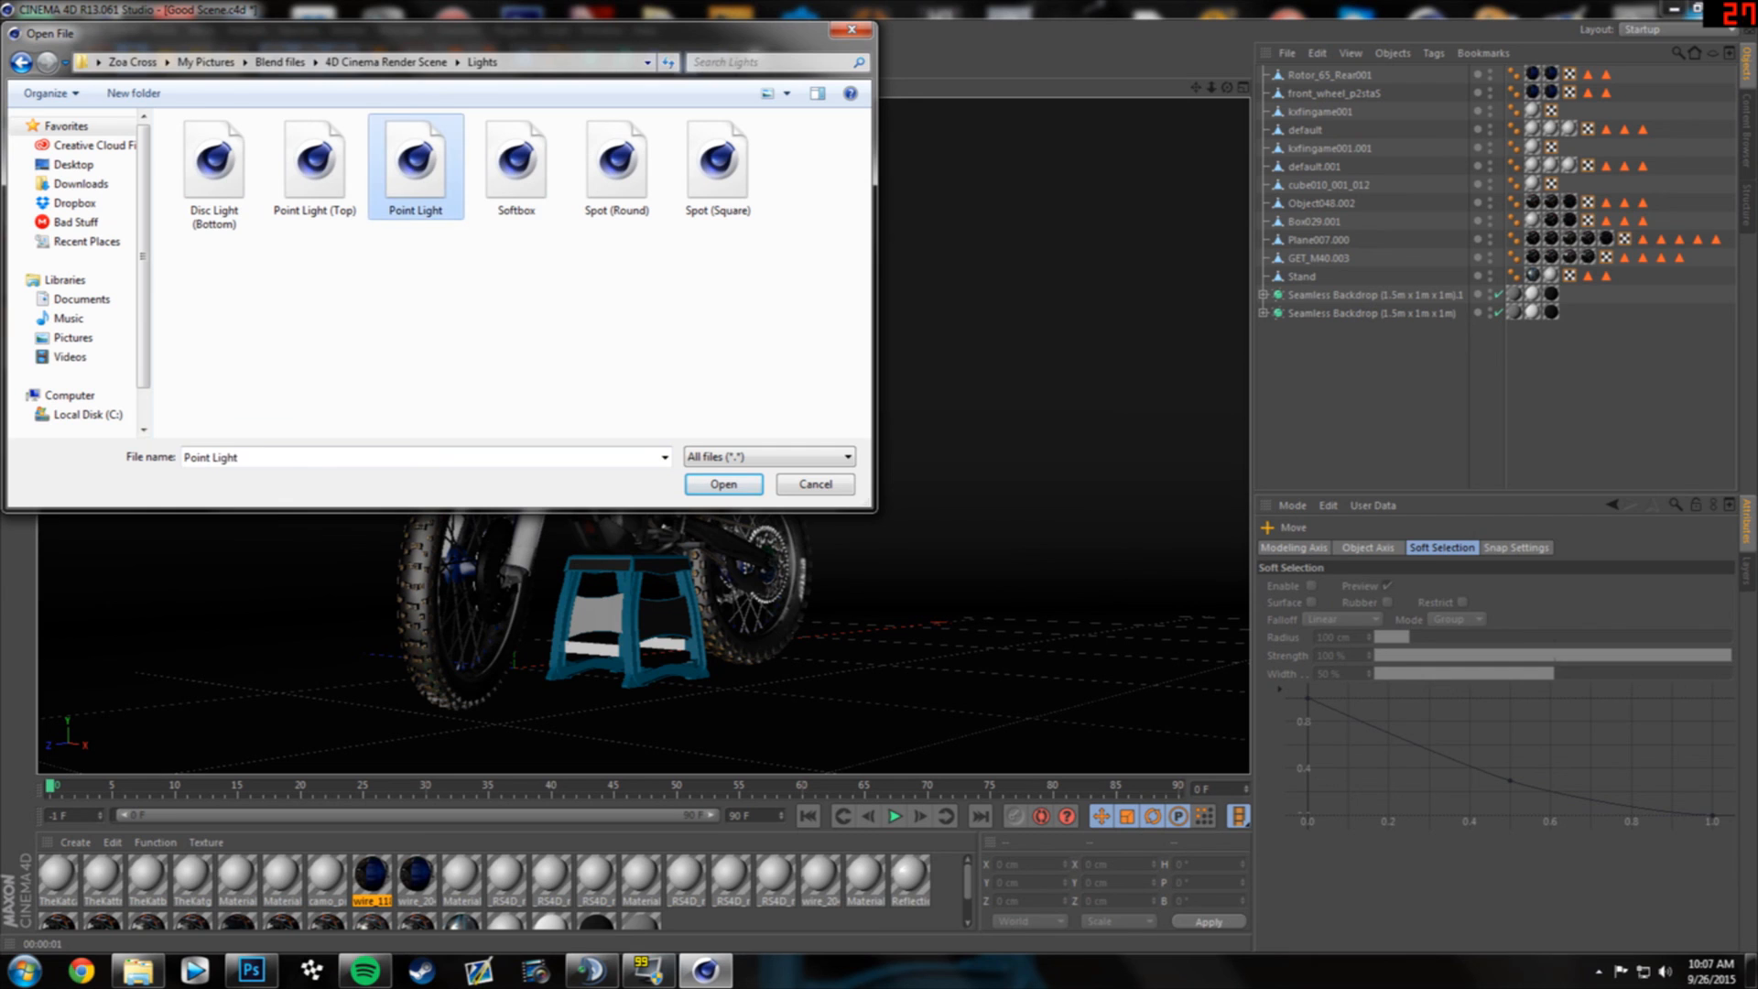
pyautogui.click(723, 485)
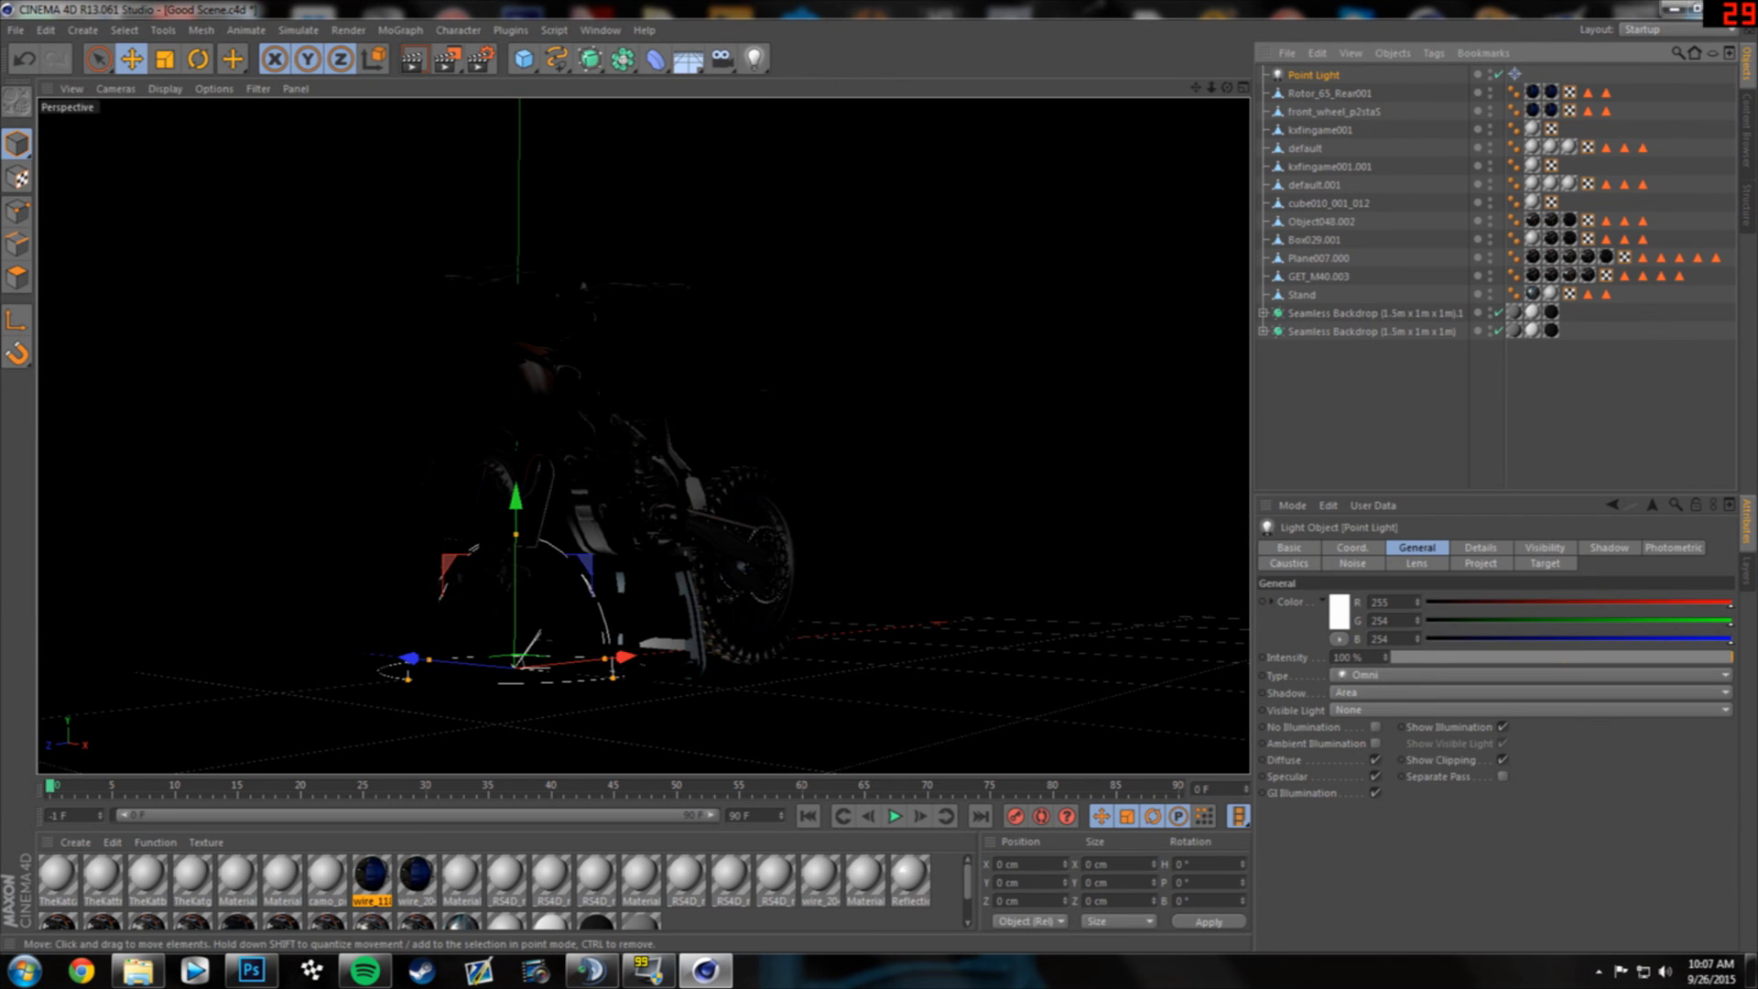
# - Raise the Point Light to a height of about 151 cm above the bike and enlarge its falloff radius in the four-view layout
pyautogui.press('F5')
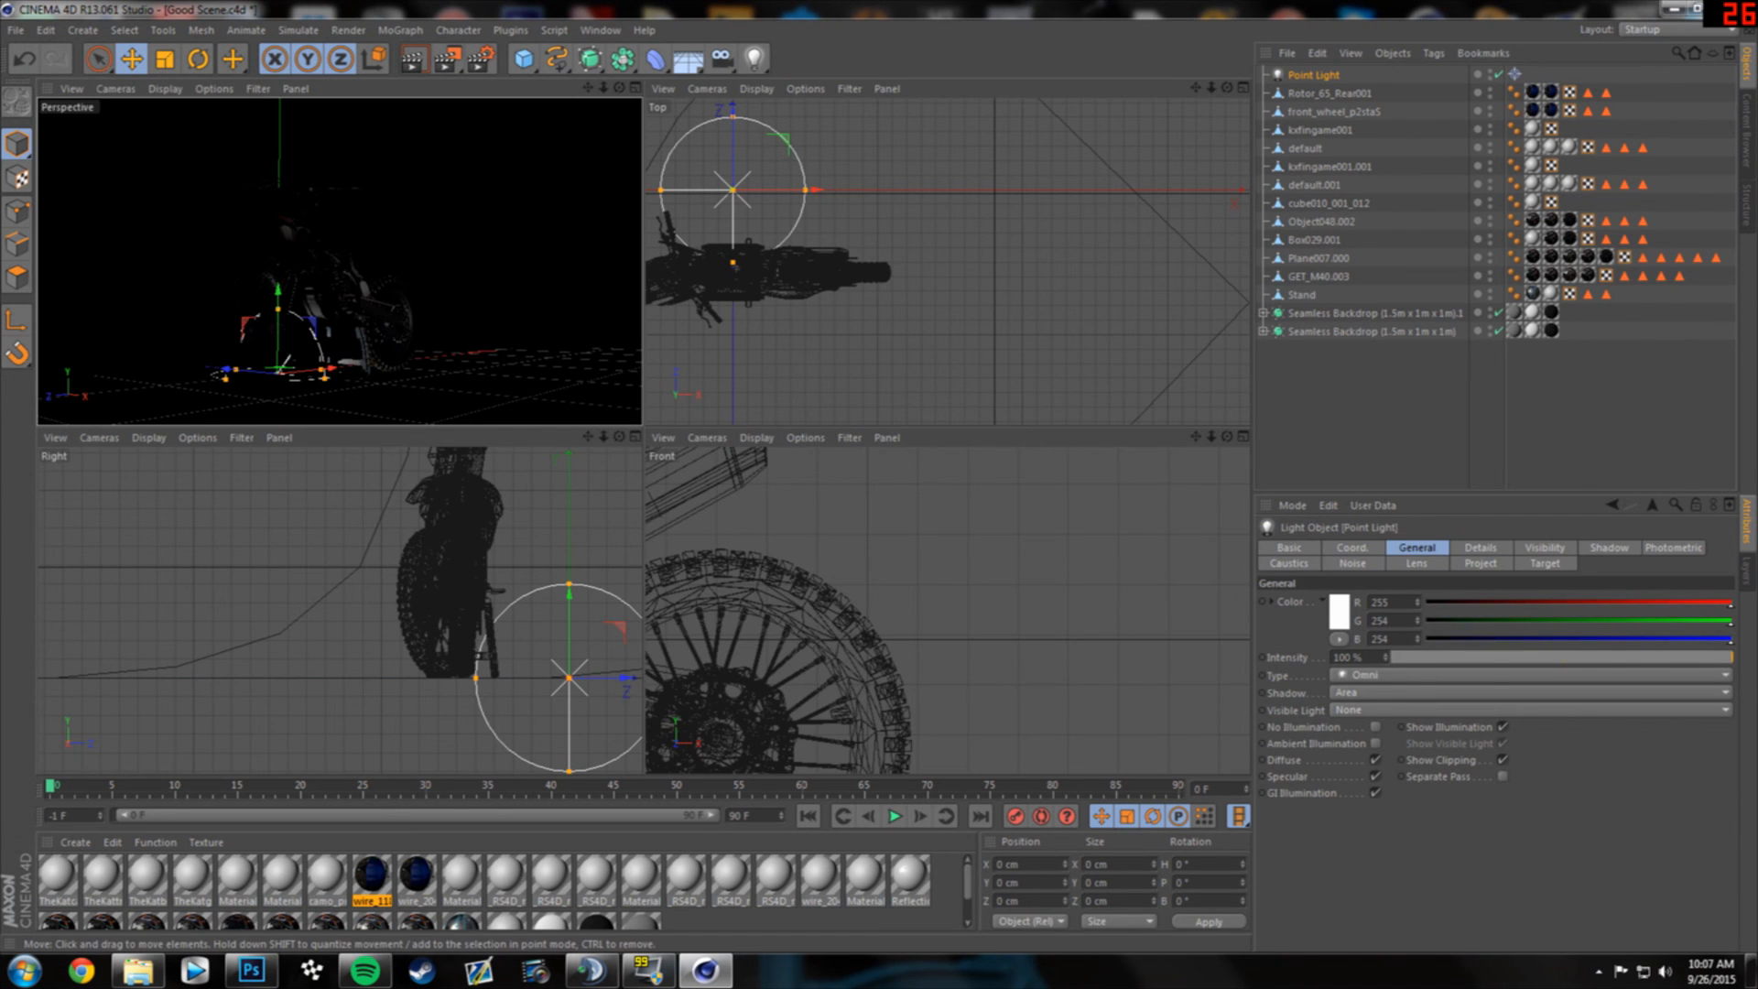
pyautogui.moveTo(278, 291); pyautogui.dragTo(293, 261)
pyautogui.moveTo(280, 79); pyautogui.dragTo(279, 113)
pyautogui.scroll(-2, 812, 269)
pyautogui.scroll(-2, 865, 289)
pyautogui.scroll(-2, 947, 263)
pyautogui.moveTo(831, 262); pyautogui.dragTo(830, 401)
pyautogui.keyDown('alt'); pyautogui.moveTo(323, 316); pyautogui.dragTo(339, 263); pyautogui.keyUp('alt')
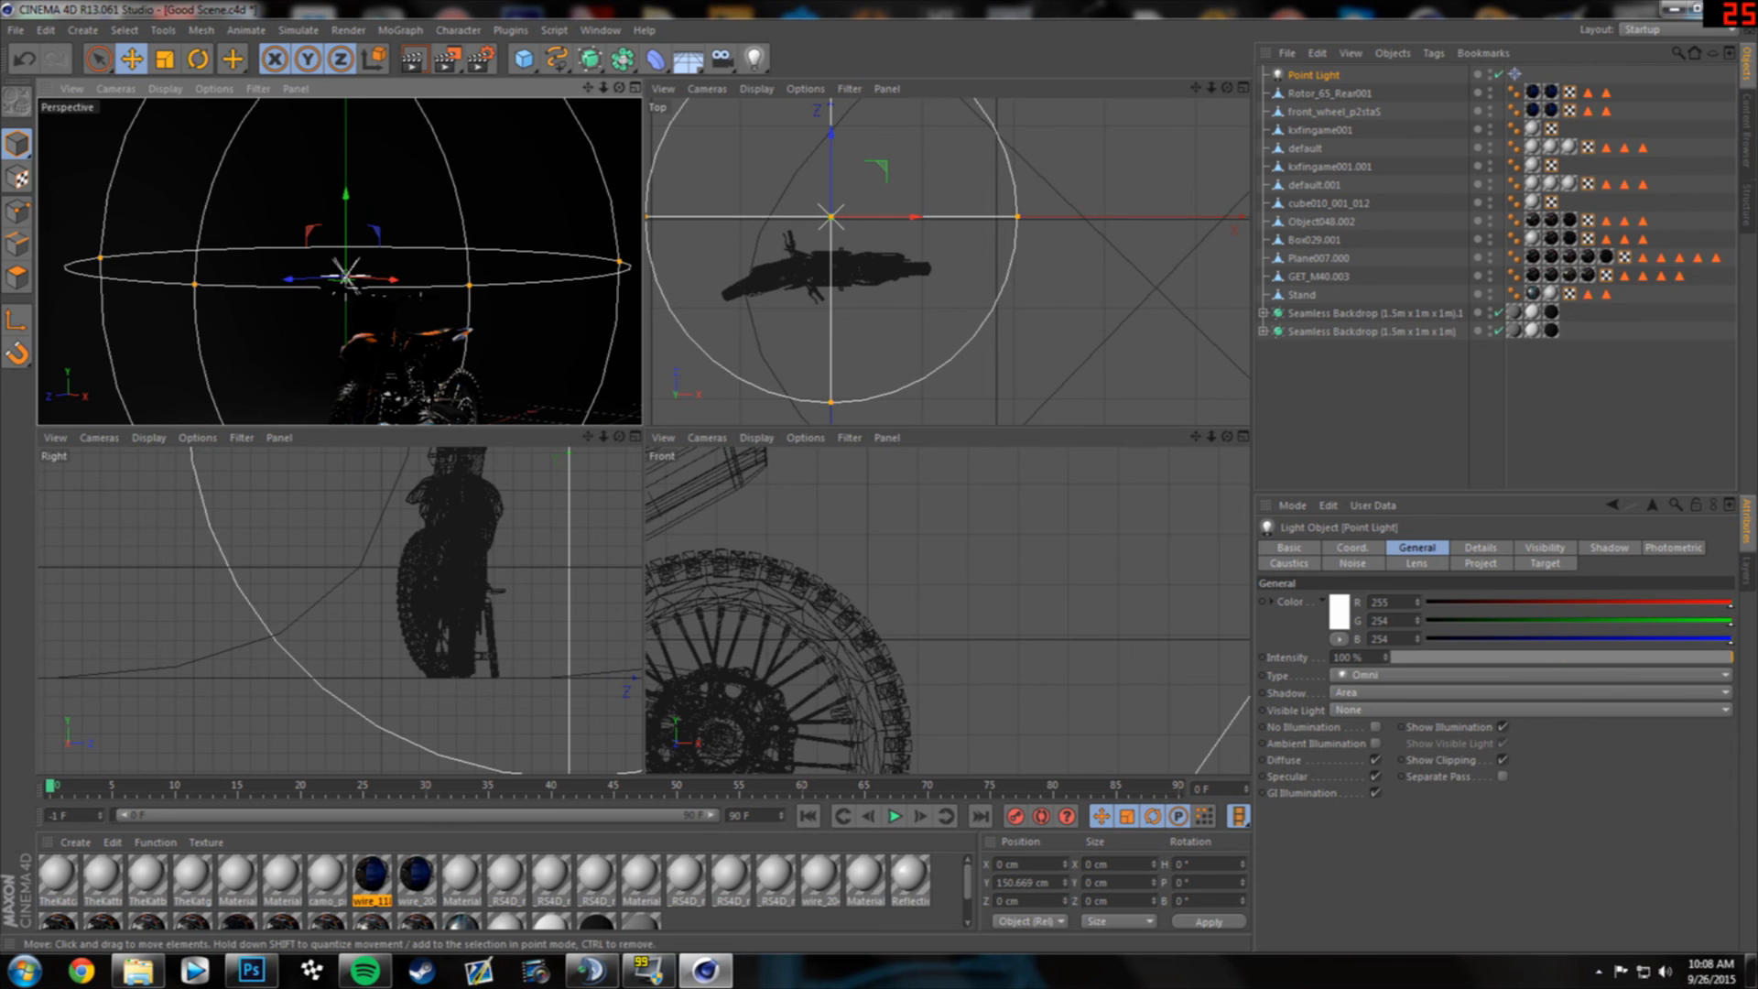
# - Move the Point Light in front of the bike to about X -89 cm and Z -203 cm, and widen its falloff radius
pyautogui.moveTo(830, 217); pyautogui.dragTo(838, 402)
pyautogui.keyDown('alt'); pyautogui.moveTo(340, 262); pyautogui.dragTo(362, 257); pyautogui.keyUp('alt')
pyautogui.moveTo(839, 401); pyautogui.dragTo(749, 401)
pyautogui.keyDown('alt'); pyautogui.moveTo(856, 338); pyautogui.dragTo(950, 260, button='middle'); pyautogui.keyUp('alt')
pyautogui.moveTo(1029, 322); pyautogui.dragTo(1079, 322)
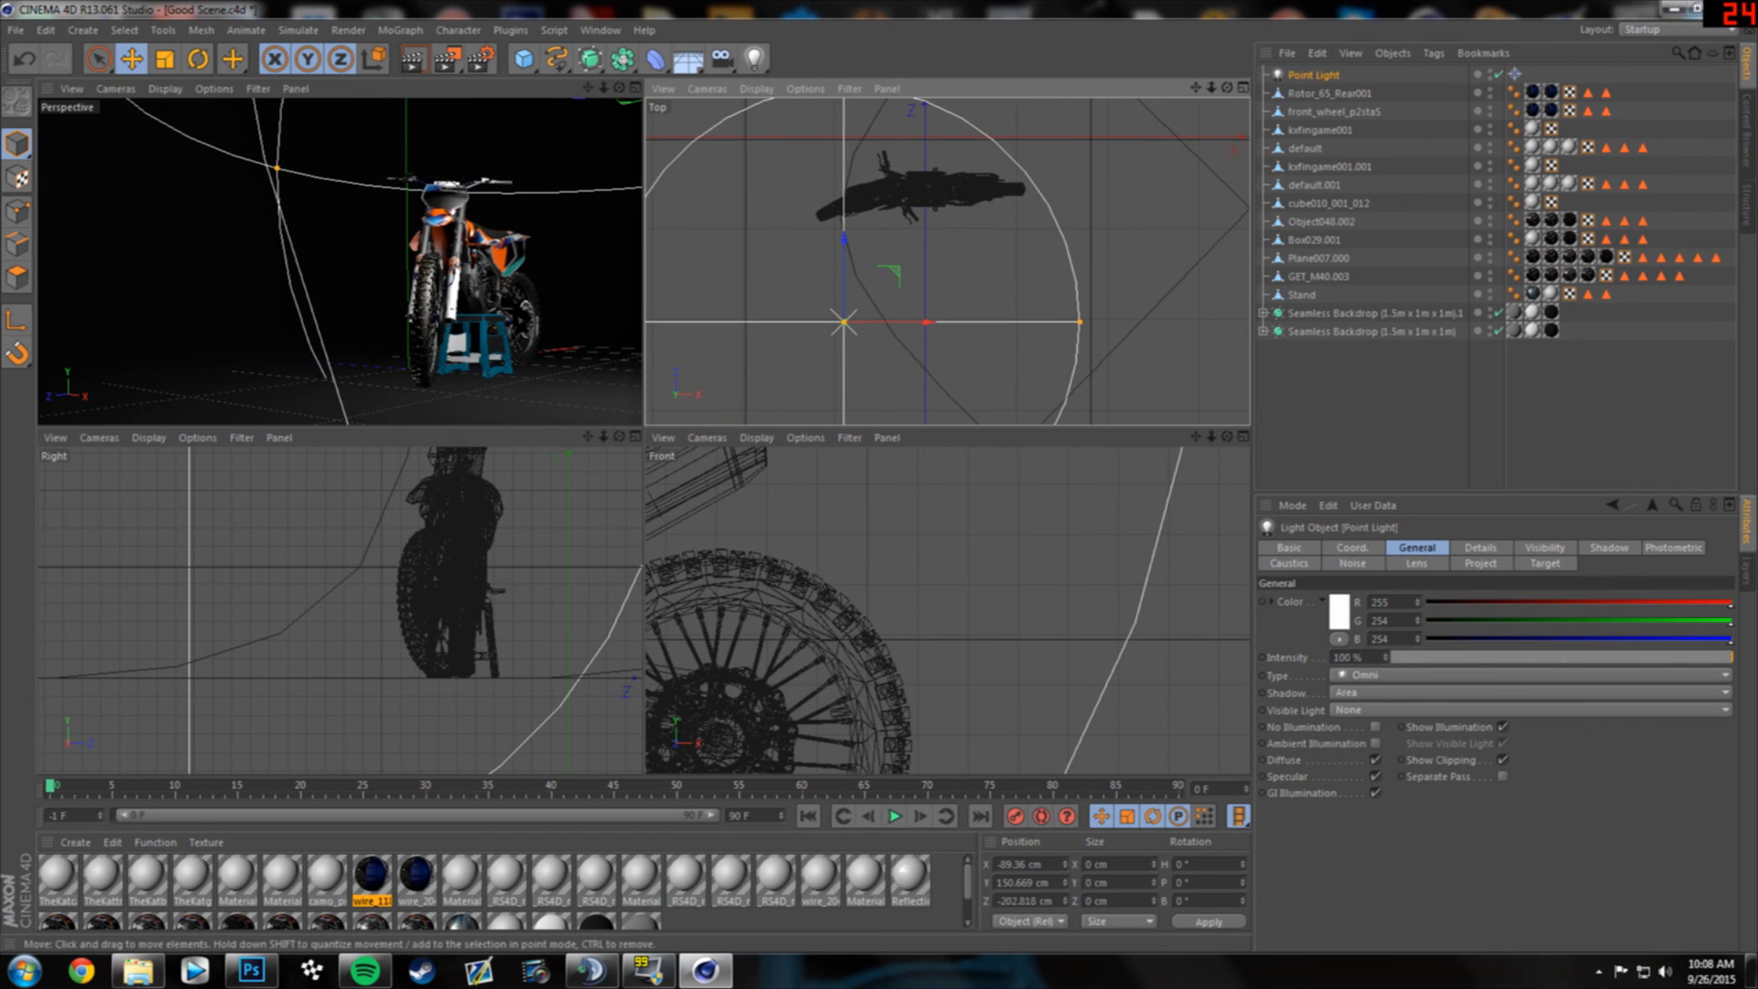
# - Preview the point-lit bike in the perspective view, fitting the interactive render region around the bike, then deselect the light
pyautogui.press('F1')
pyautogui.hotkey('alt', 'r')
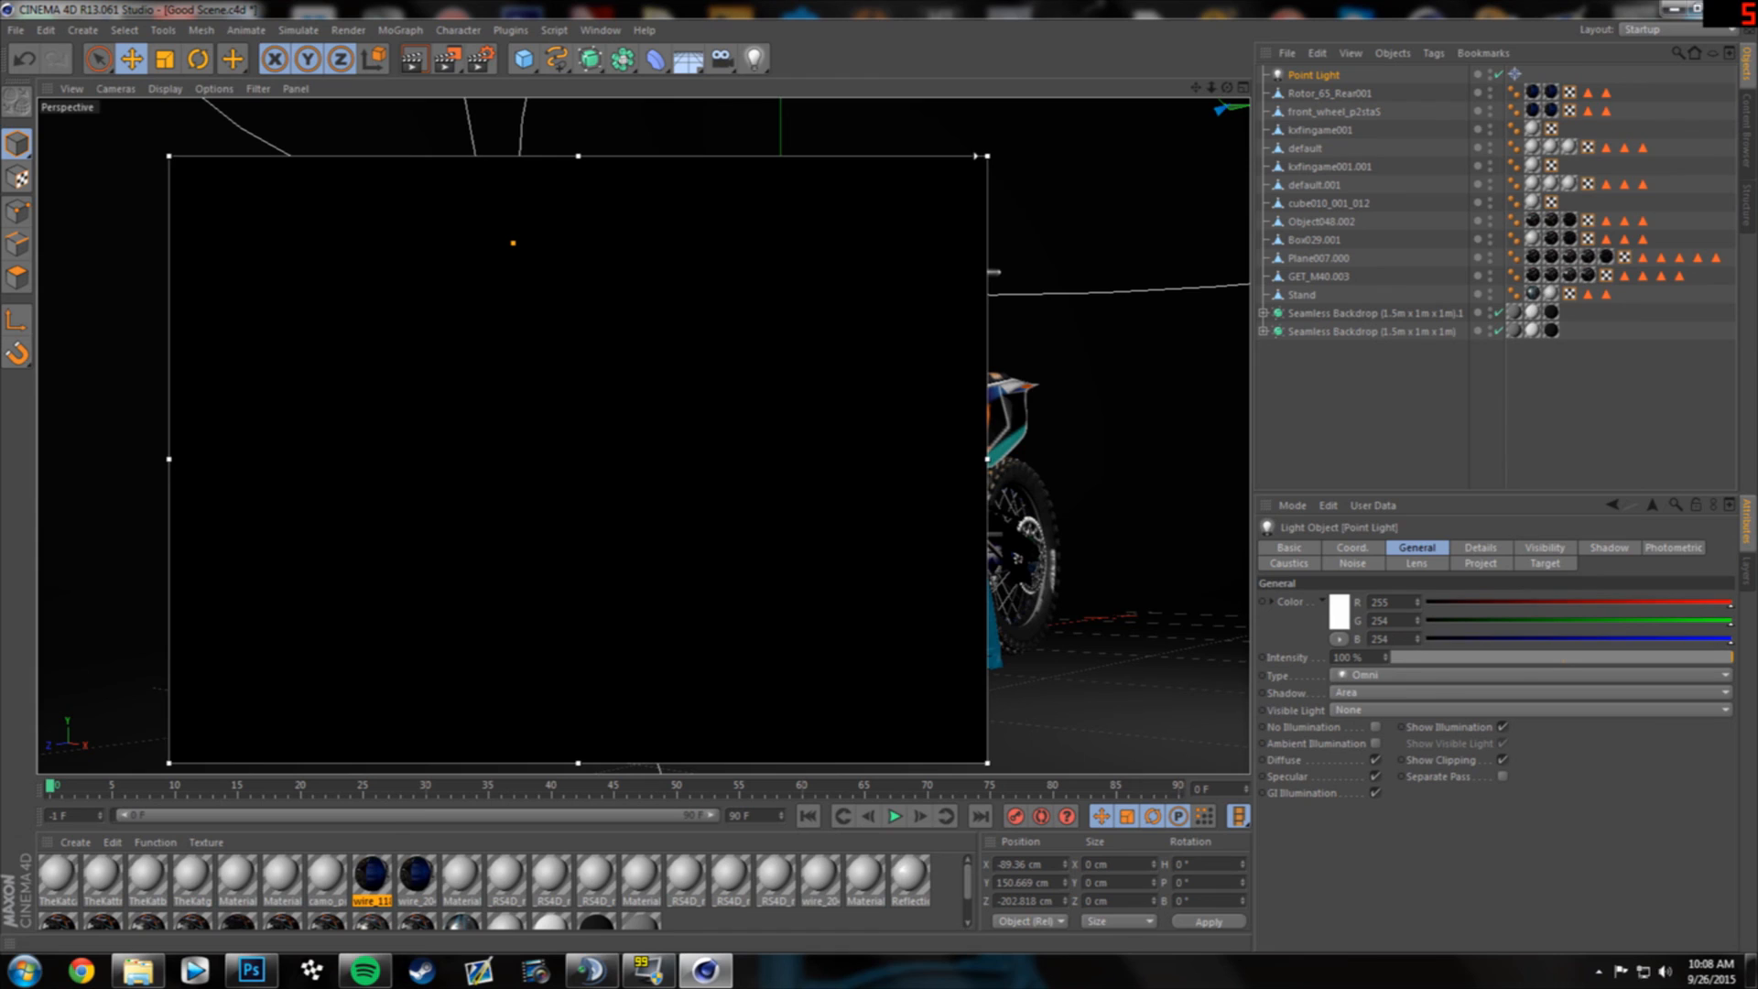
pyautogui.moveTo(987, 156); pyautogui.dragTo(1107, 190)
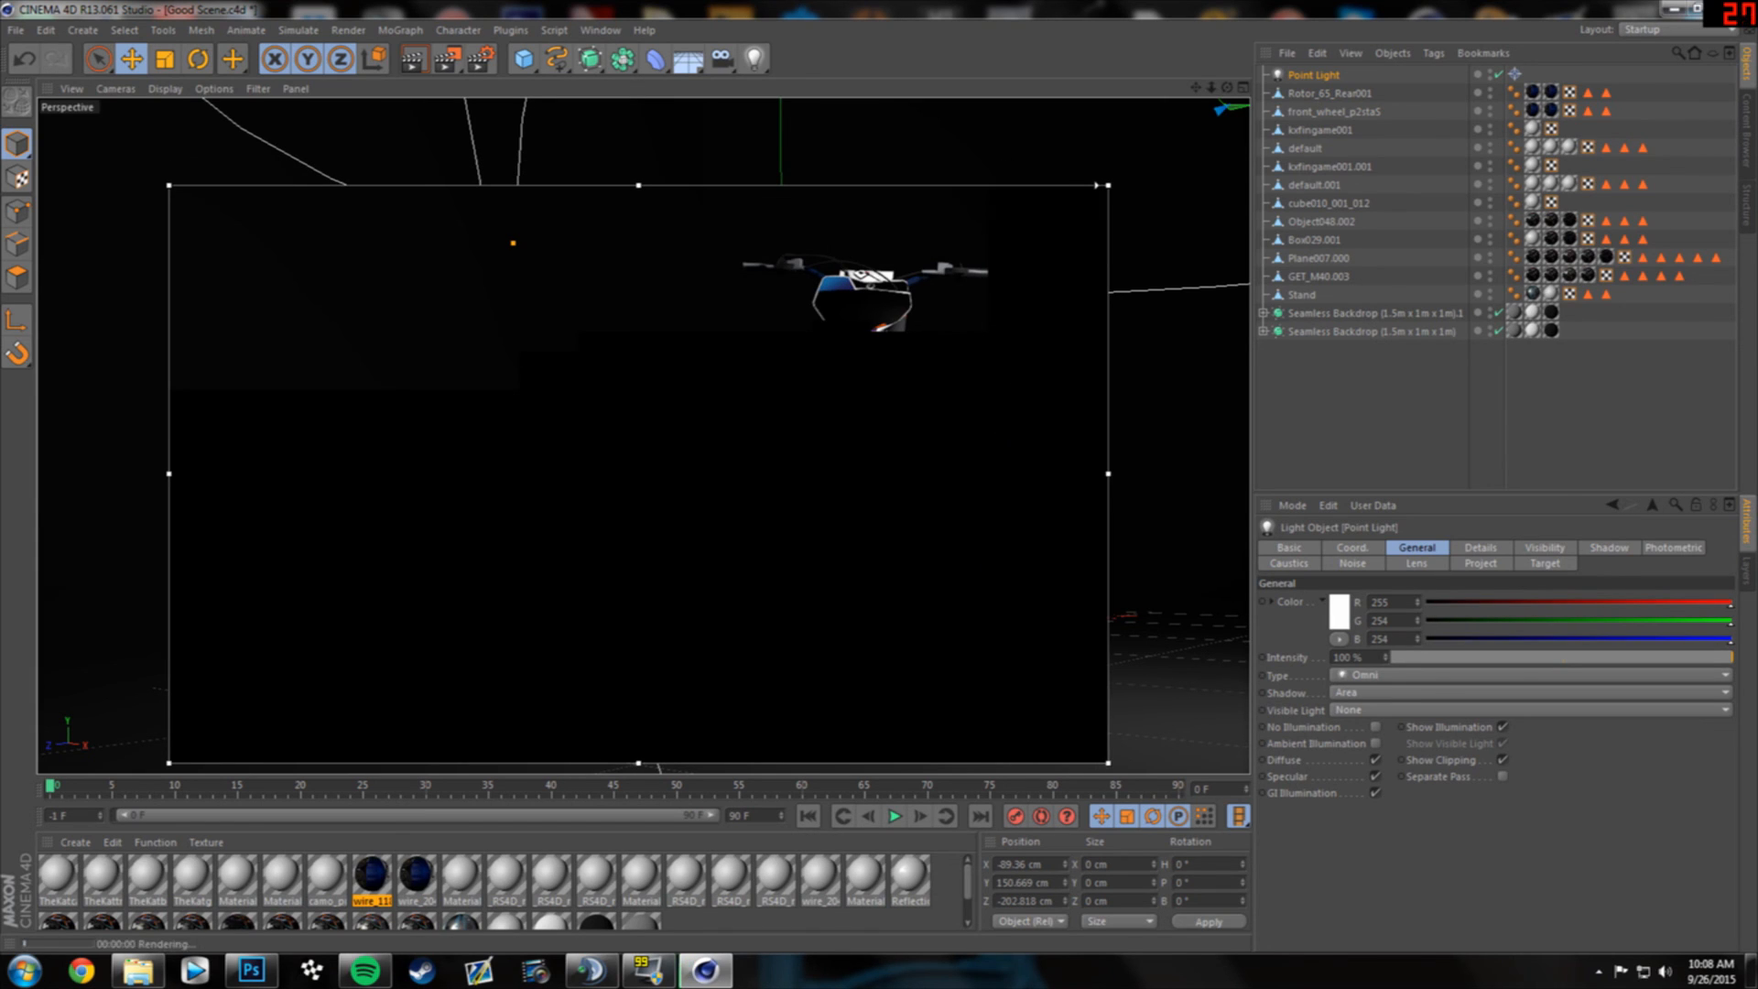
pyautogui.moveTo(169, 472); pyautogui.dragTo(492, 476)
pyautogui.moveTo(491, 191); pyautogui.dragTo(495, 193)
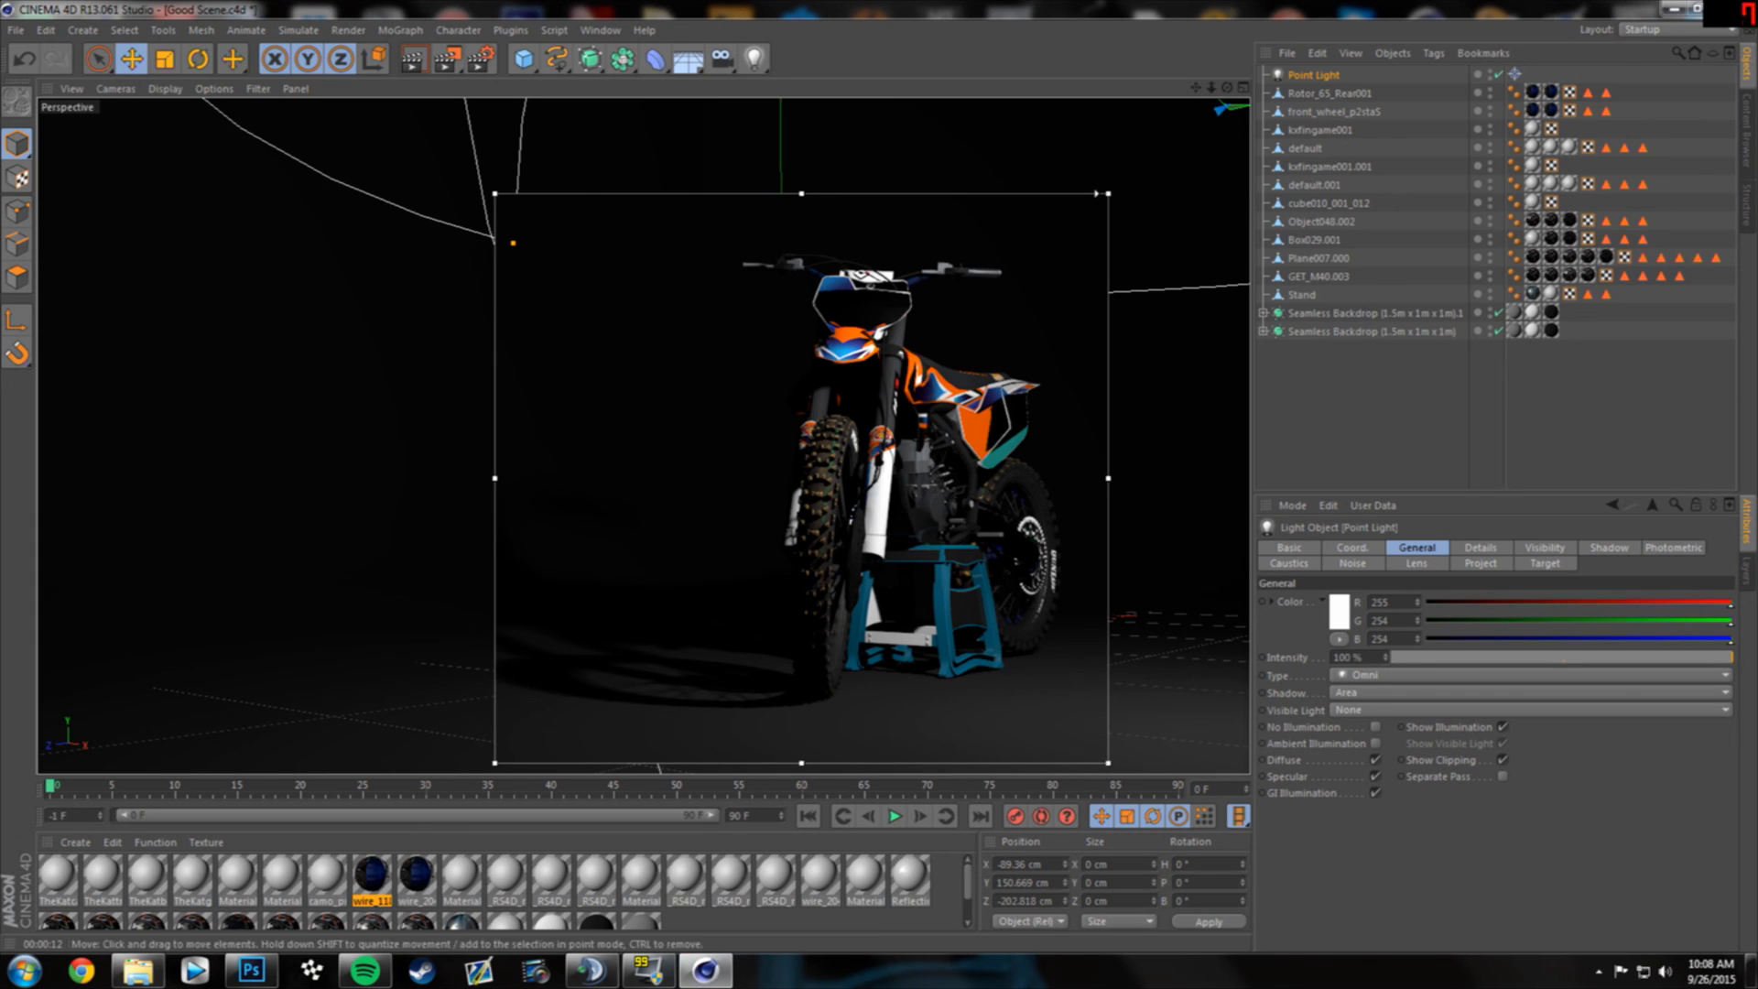
pyautogui.click(1364, 408)
# - Select the Point Light and move it farther from the bike to about Z -321 cm
pyautogui.middleClick(915, 421)
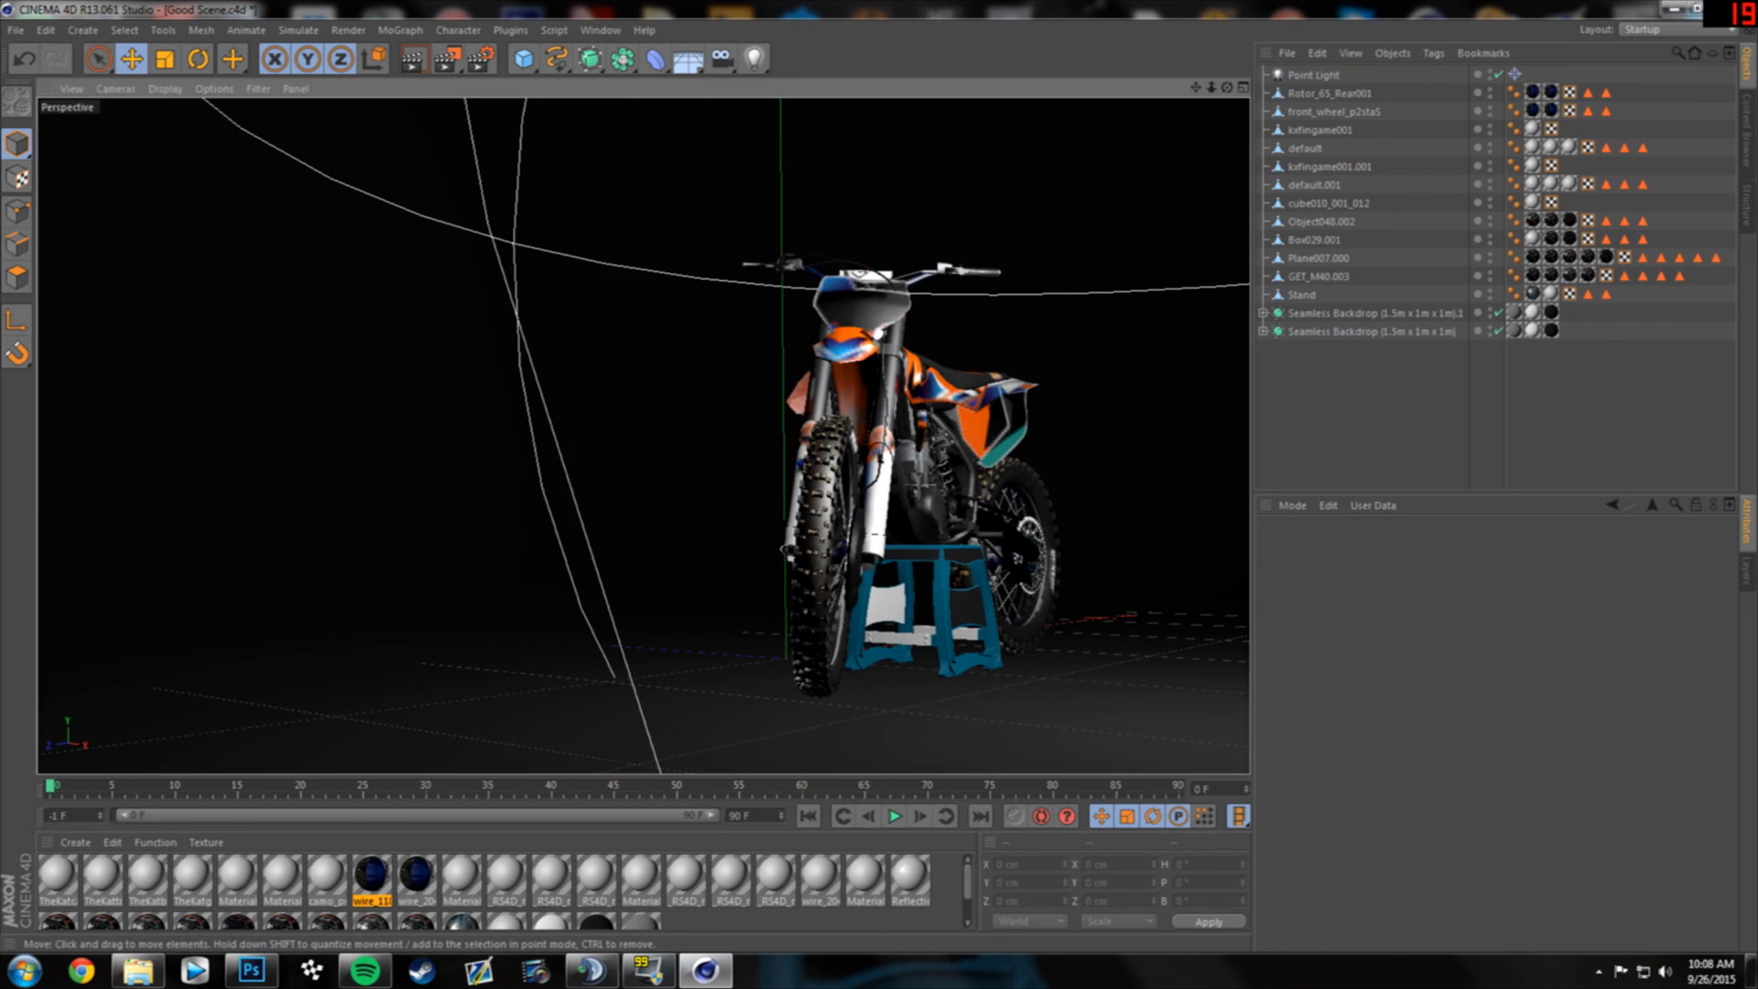
pyautogui.scroll(-4, 778, 305)
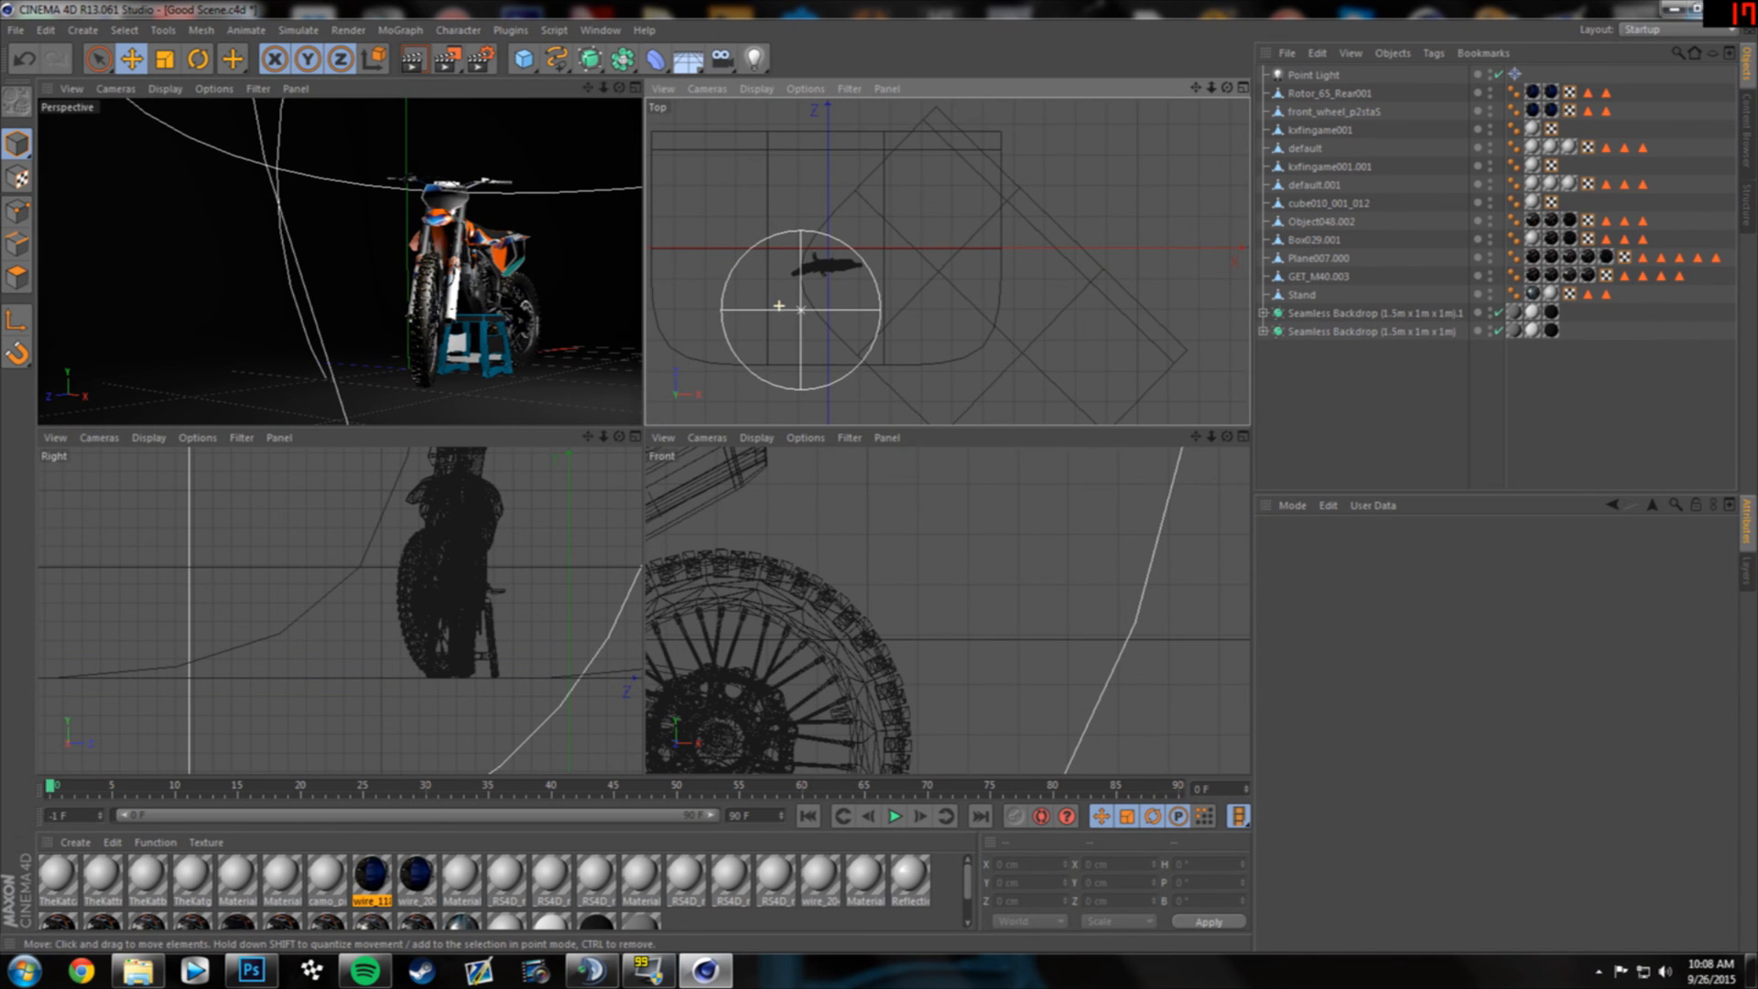
pyautogui.scroll(-6, 340, 611)
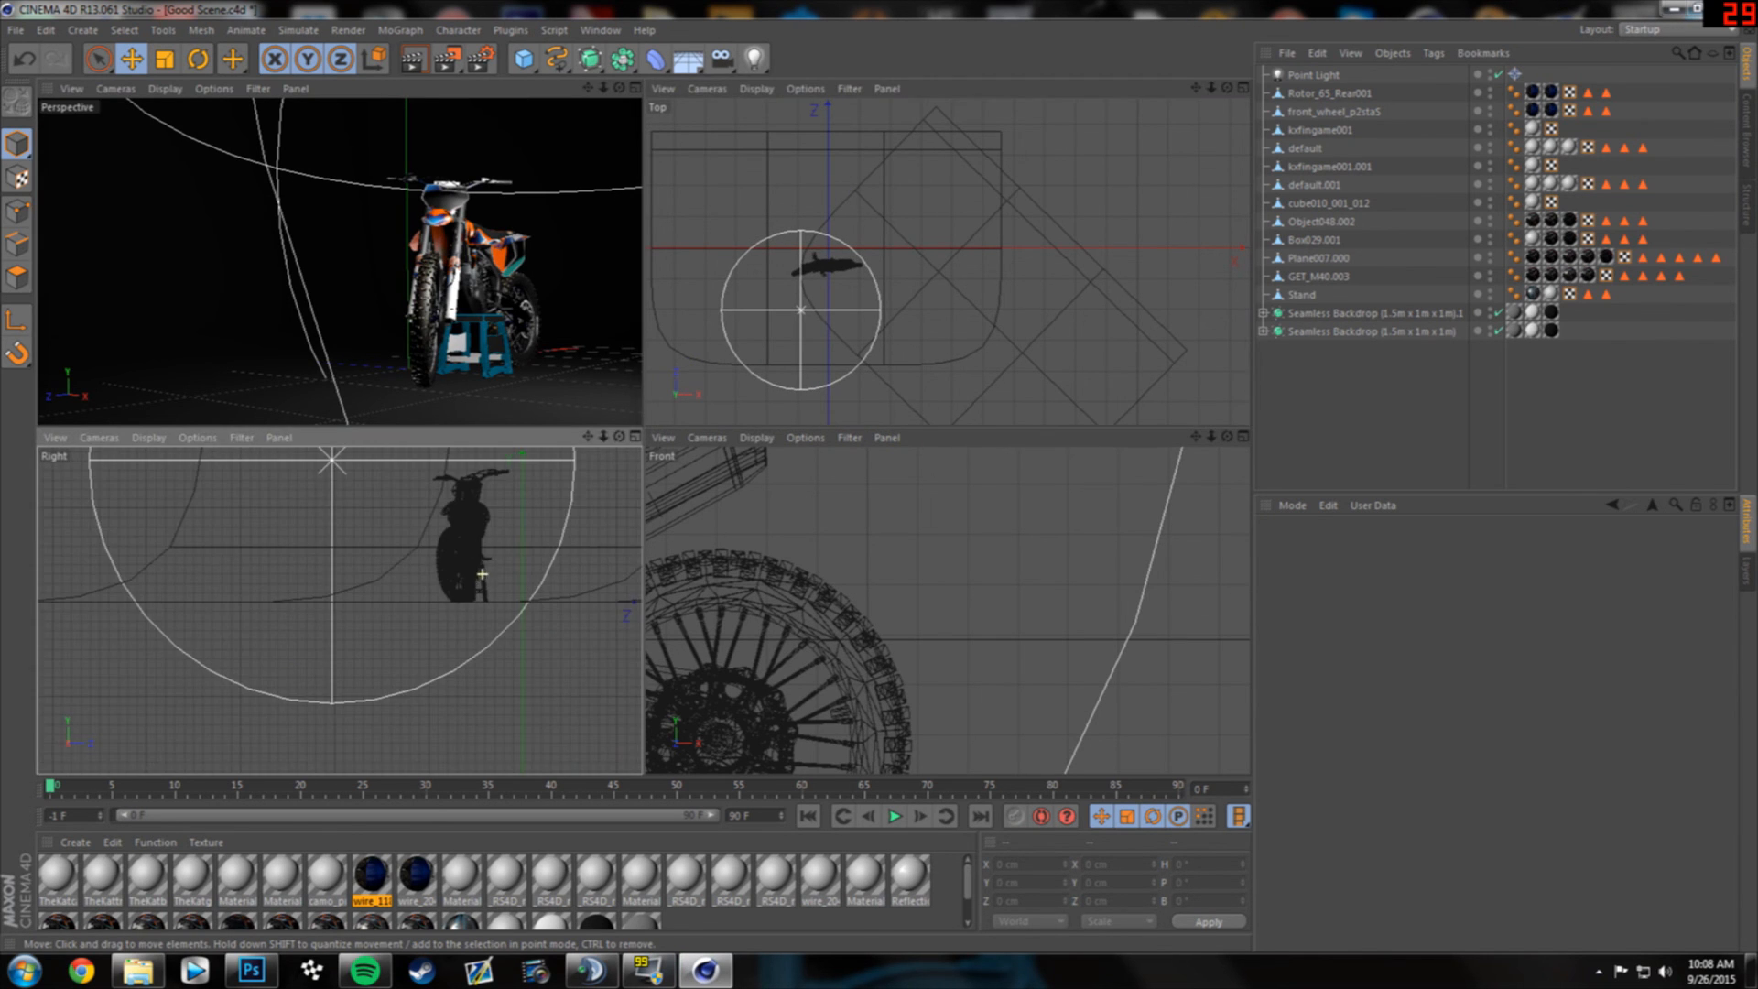
pyautogui.click(316, 595)
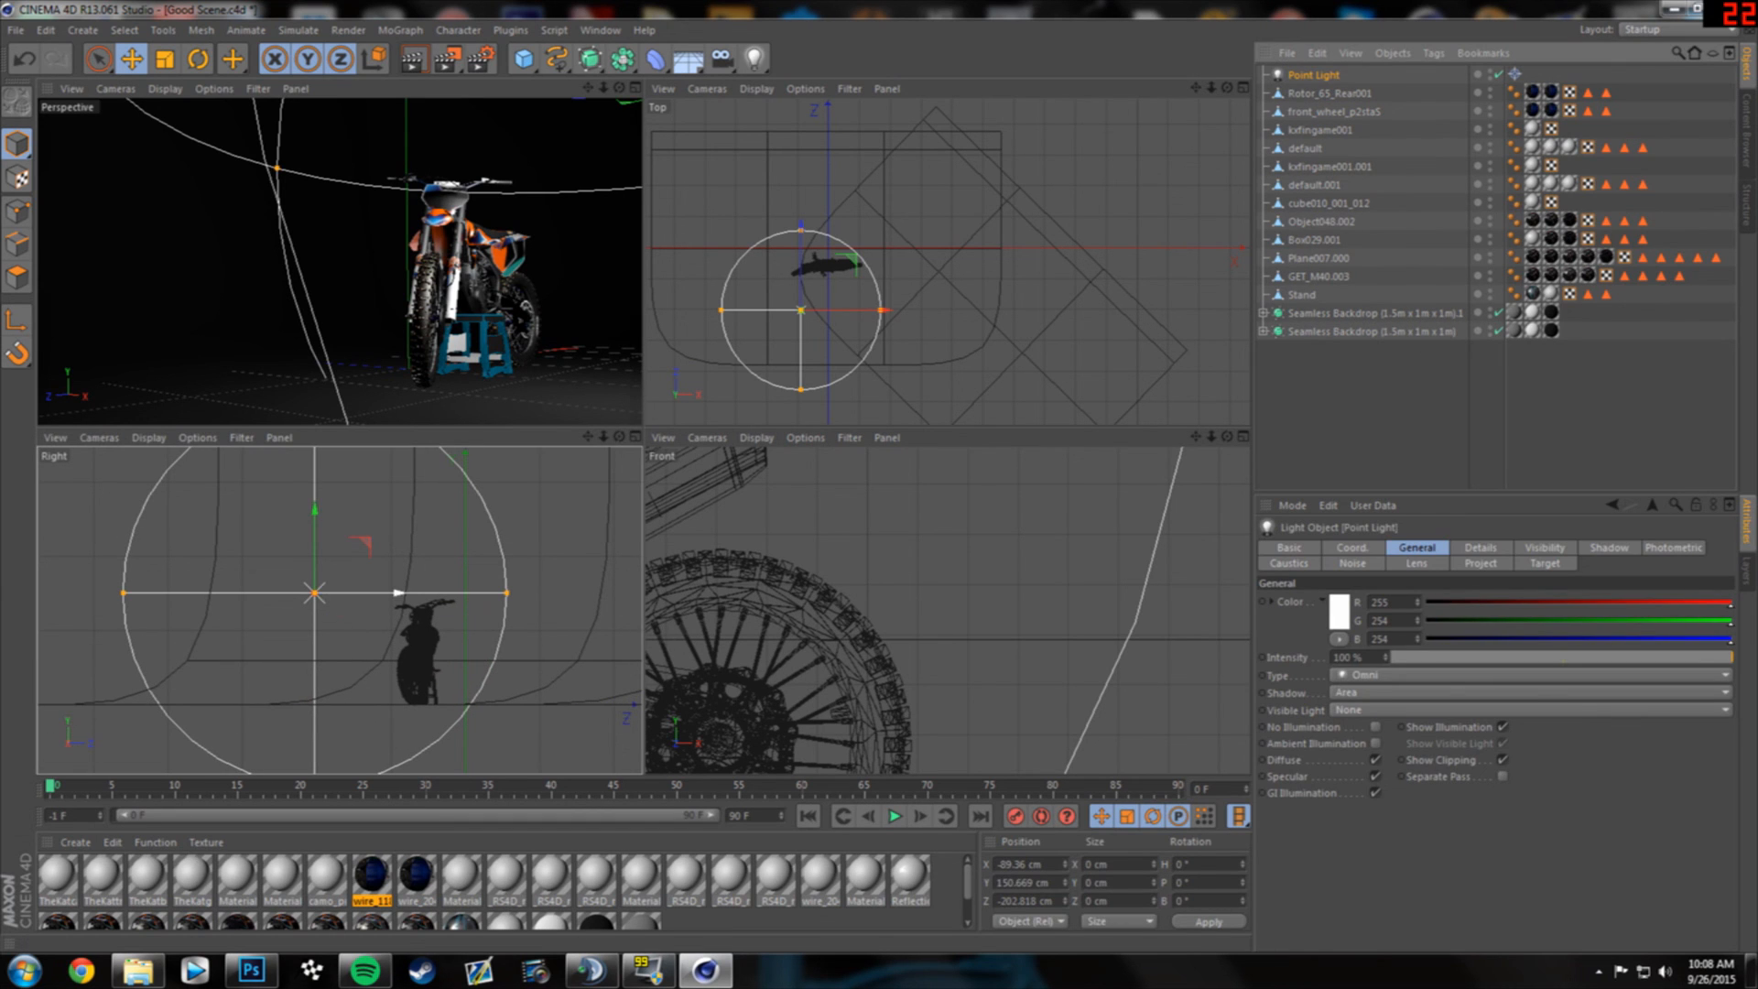
pyautogui.moveTo(396, 593); pyautogui.dragTo(311, 593)
# - Enlarge the Point Light's falloff radius until it reaches past the bike in the top view
pyautogui.scroll(-6, 814, 582)
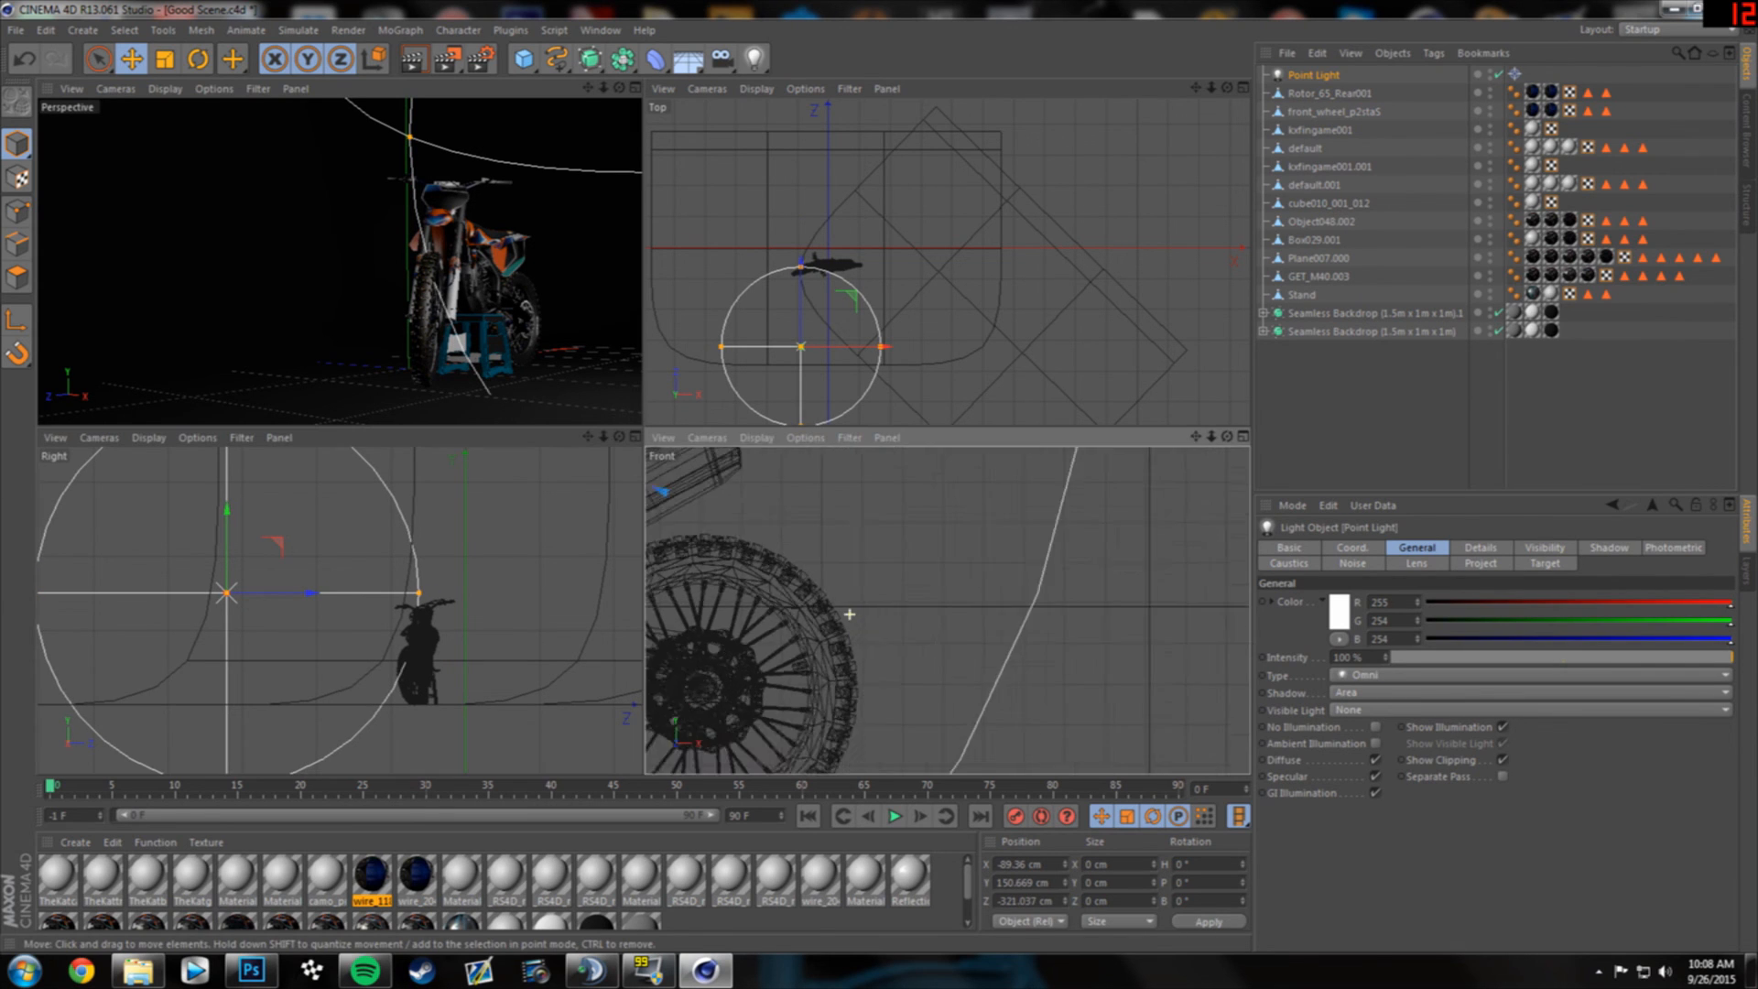
pyautogui.scroll(-2, 815, 583)
pyautogui.keyDown('alt'); pyautogui.moveTo(852, 597); pyautogui.dragTo(946, 607, button='middle'); pyautogui.keyUp('alt')
pyautogui.scroll(-1, 945, 607)
pyautogui.keyDown('alt'); pyautogui.moveTo(870, 558); pyautogui.dragTo(855, 454, button='middle'); pyautogui.keyUp('alt')
pyautogui.moveTo(800, 267); pyautogui.dragTo(801, 237)
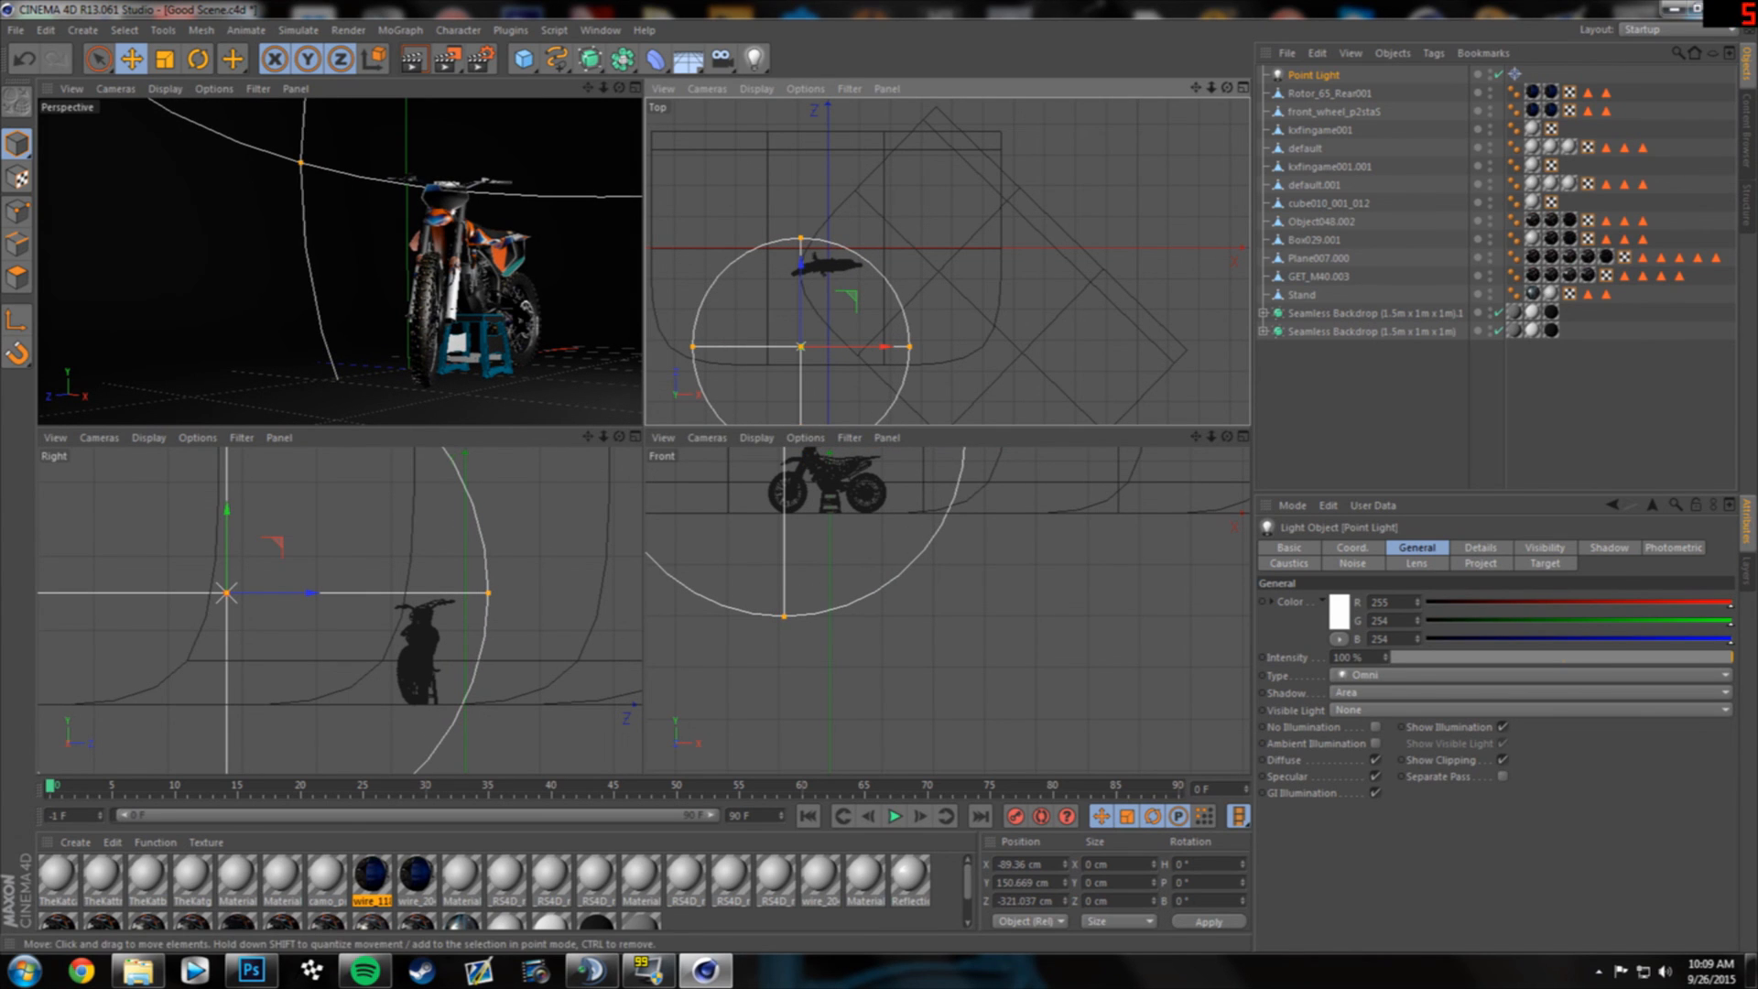
# - Pull the Point Light still farther back along Z and widen its falloff radius to cover the bike again
pyautogui.moveTo(311, 592); pyautogui.dragTo(229, 593)
pyautogui.moveTo(800, 273); pyautogui.dragTo(801, 225)
# - Deselect the light and preview the relit bike in the perspective view's interactive render region
pyautogui.click(1364, 410)
pyautogui.press('F1')
pyautogui.hotkey('alt', 'r')
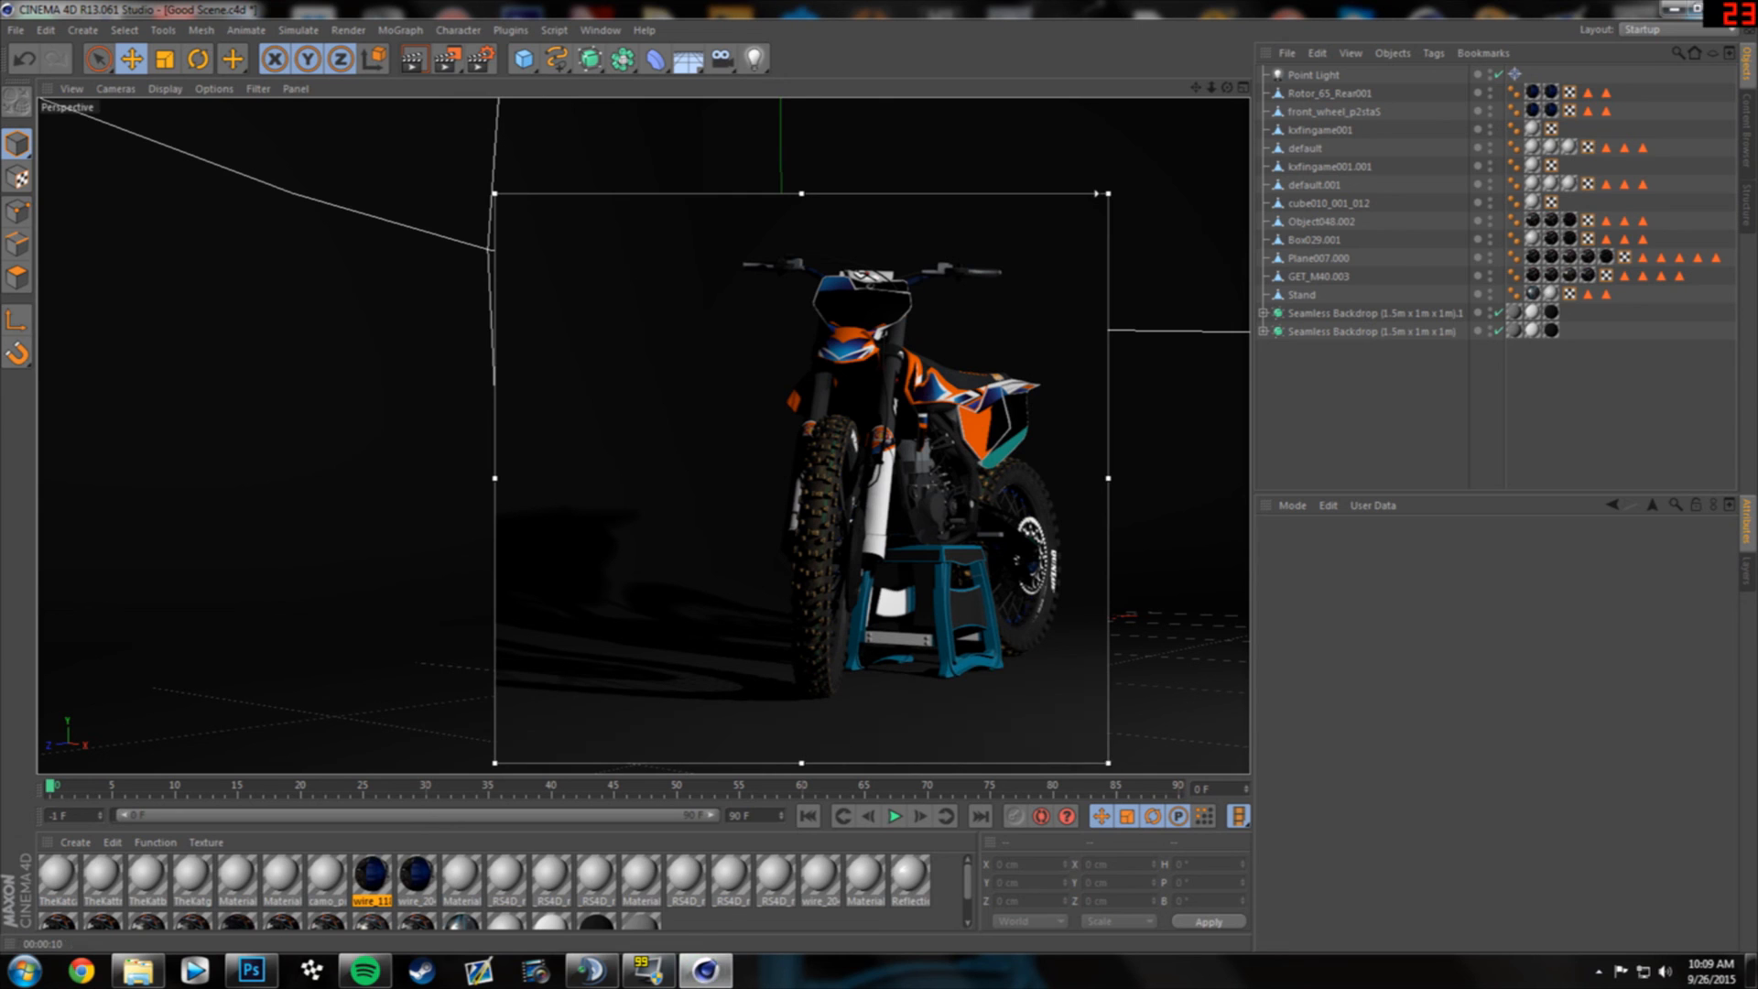
# - Close the interactive render region and merge the Softbox light file from the Lights folder into the scene
pyautogui.hotkey('alt', 'r')
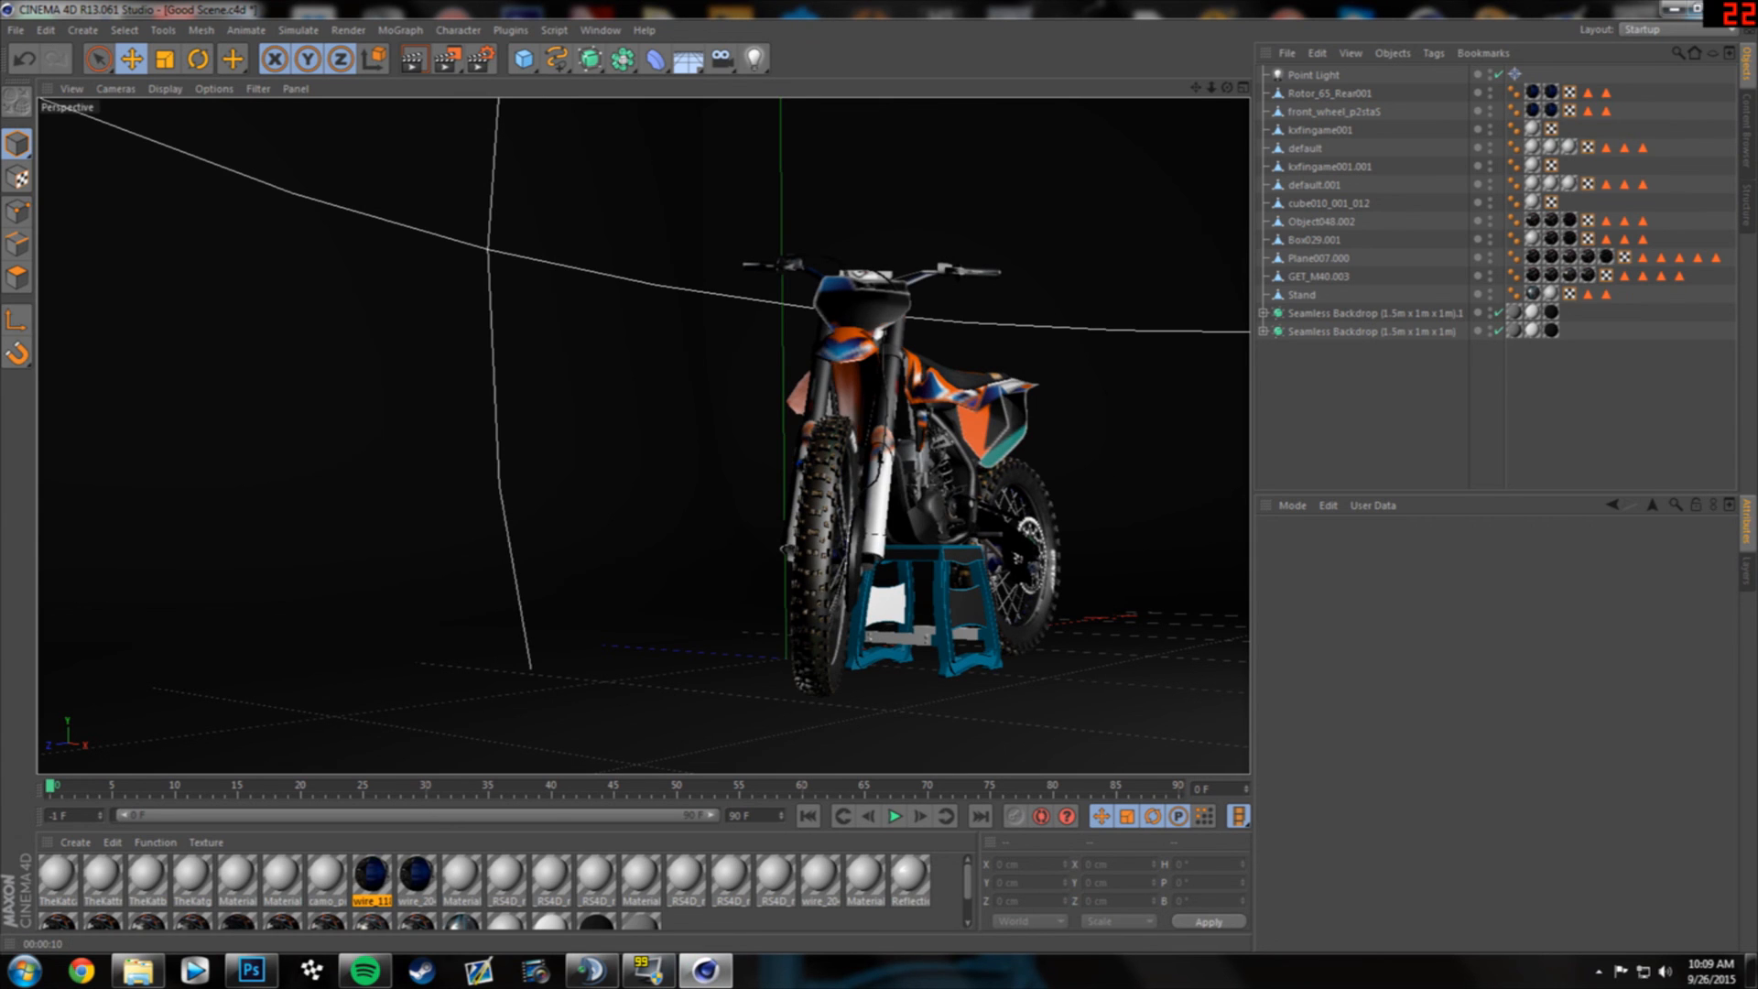
pyautogui.click(1287, 53)
pyautogui.click(1335, 81)
pyautogui.click(517, 164)
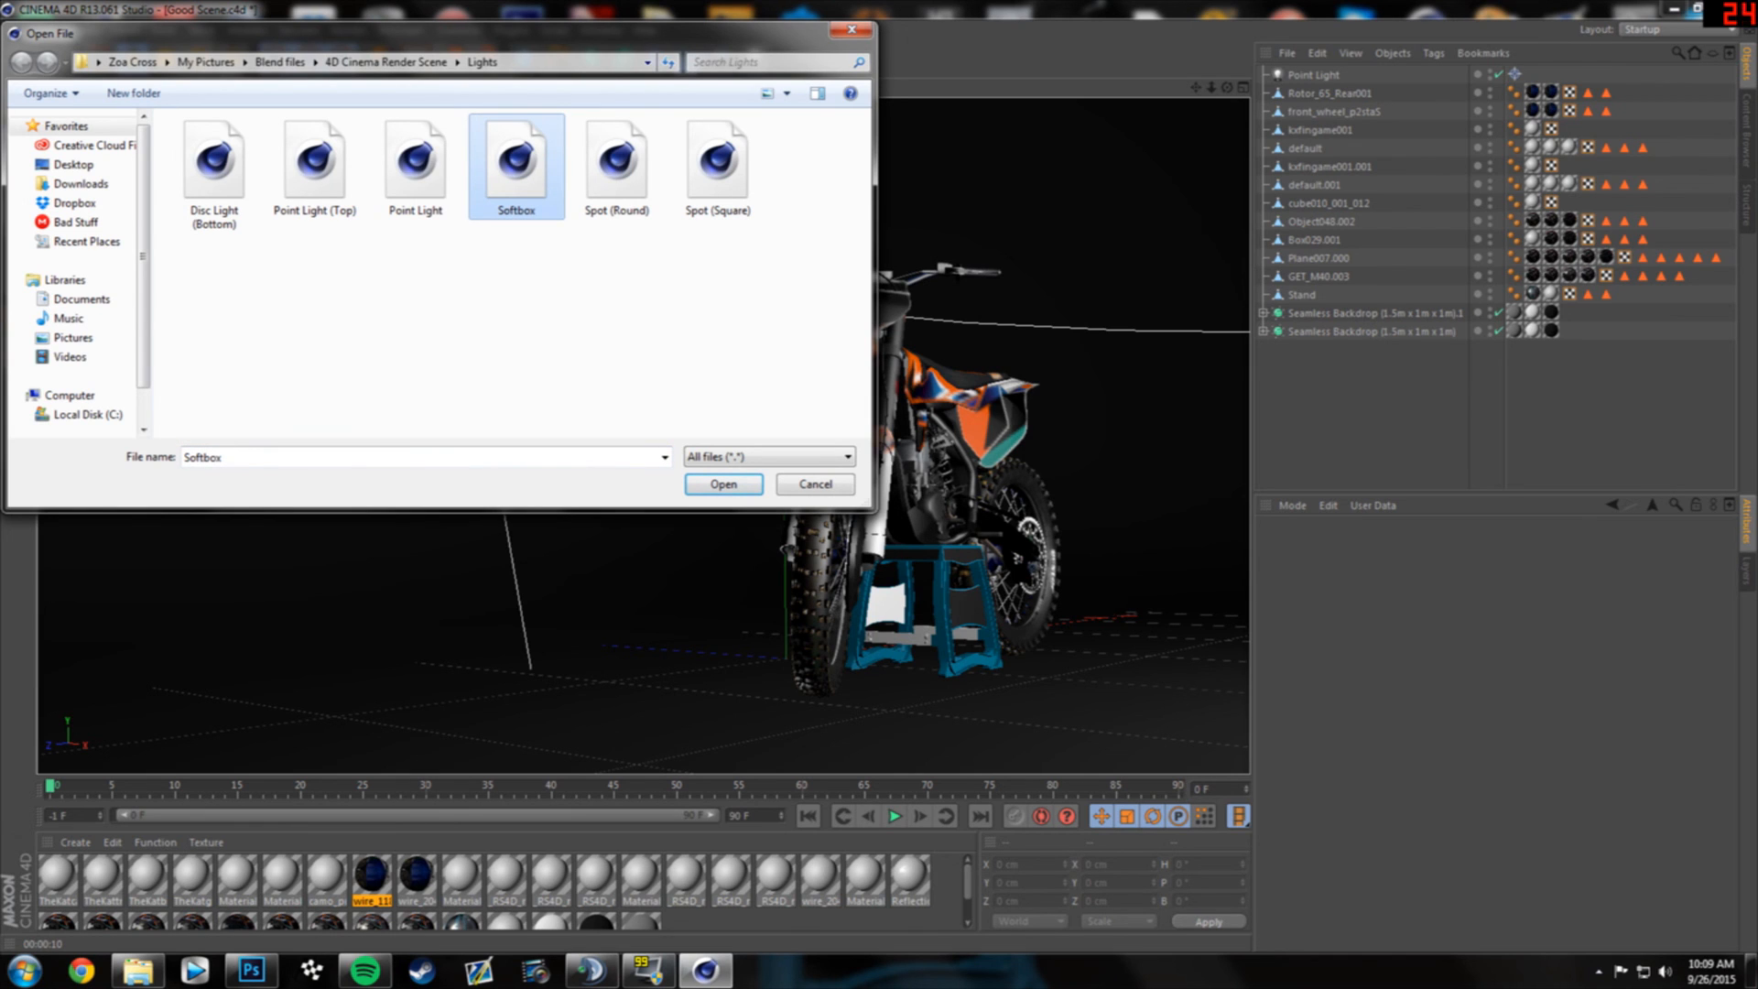
pyautogui.click(723, 485)
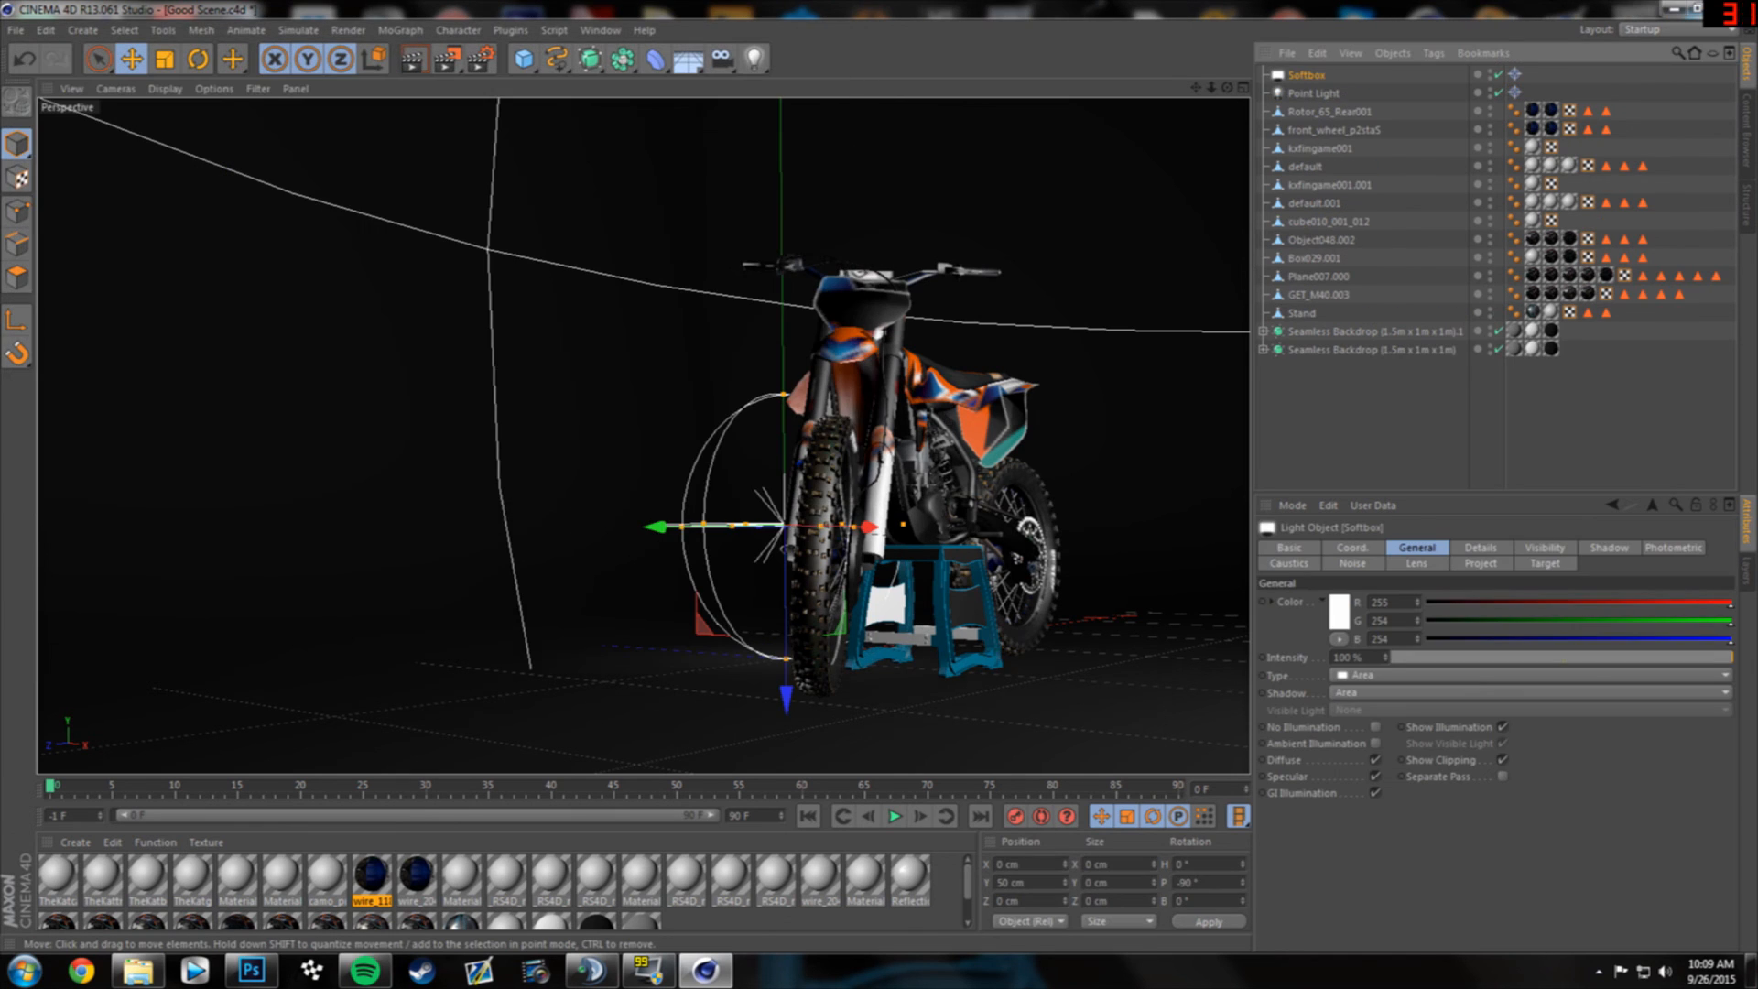
# - Move the Softbox in the top view away from the bike to about X -211 cm and Z -243 cm
pyautogui.scroll(-3, 858, 469)
pyautogui.scroll(5, 858, 469)
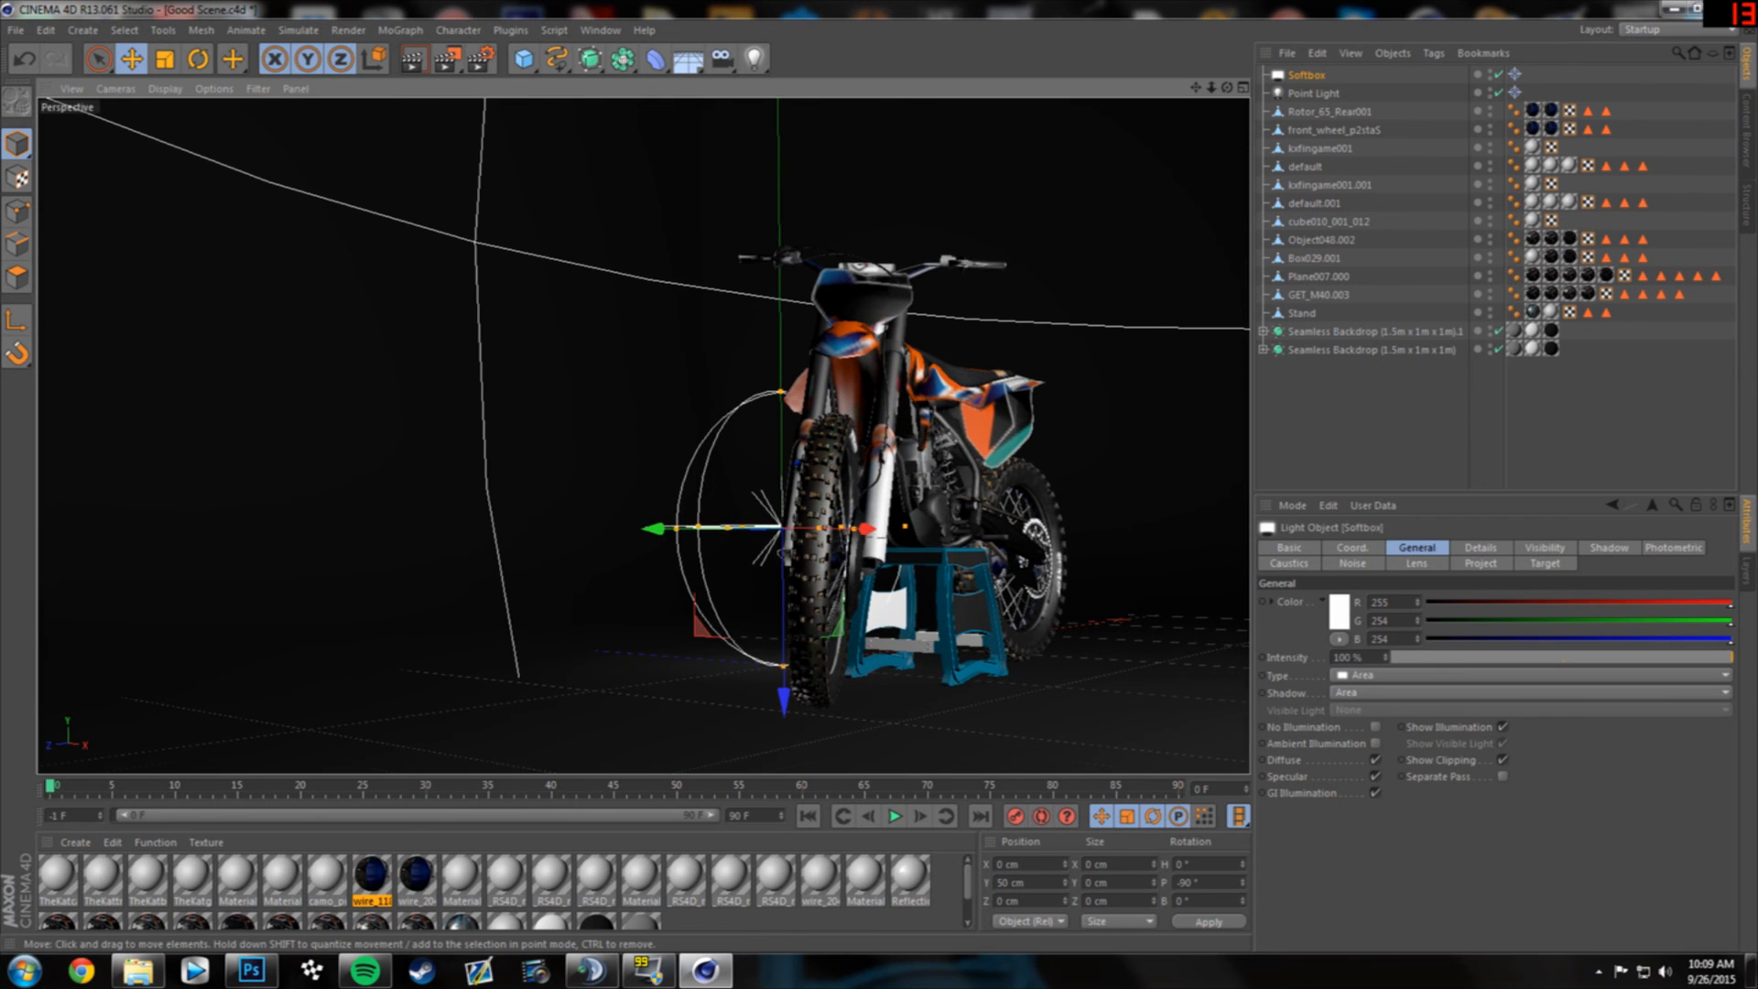
pyautogui.keyDown('alt'); pyautogui.moveTo(858, 470); pyautogui.dragTo(824, 467); pyautogui.keyUp('alt')
pyautogui.keyDown('alt'); pyautogui.moveTo(856, 458); pyautogui.dragTo(746, 465, button='middle'); pyautogui.keyUp('alt')
pyautogui.keyDown('alt'); pyautogui.moveTo(765, 458); pyautogui.dragTo(806, 487); pyautogui.keyUp('alt')
pyautogui.scroll(2, 747, 449)
pyautogui.keyDown('alt'); pyautogui.moveTo(643, 435); pyautogui.dragTo(529, 377, button='middle'); pyautogui.keyUp('alt')
pyautogui.scroll(-1, 528, 377)
pyautogui.keyDown('alt'); pyautogui.moveTo(643, 435); pyautogui.dragTo(569, 421, button='middle'); pyautogui.keyUp('alt')
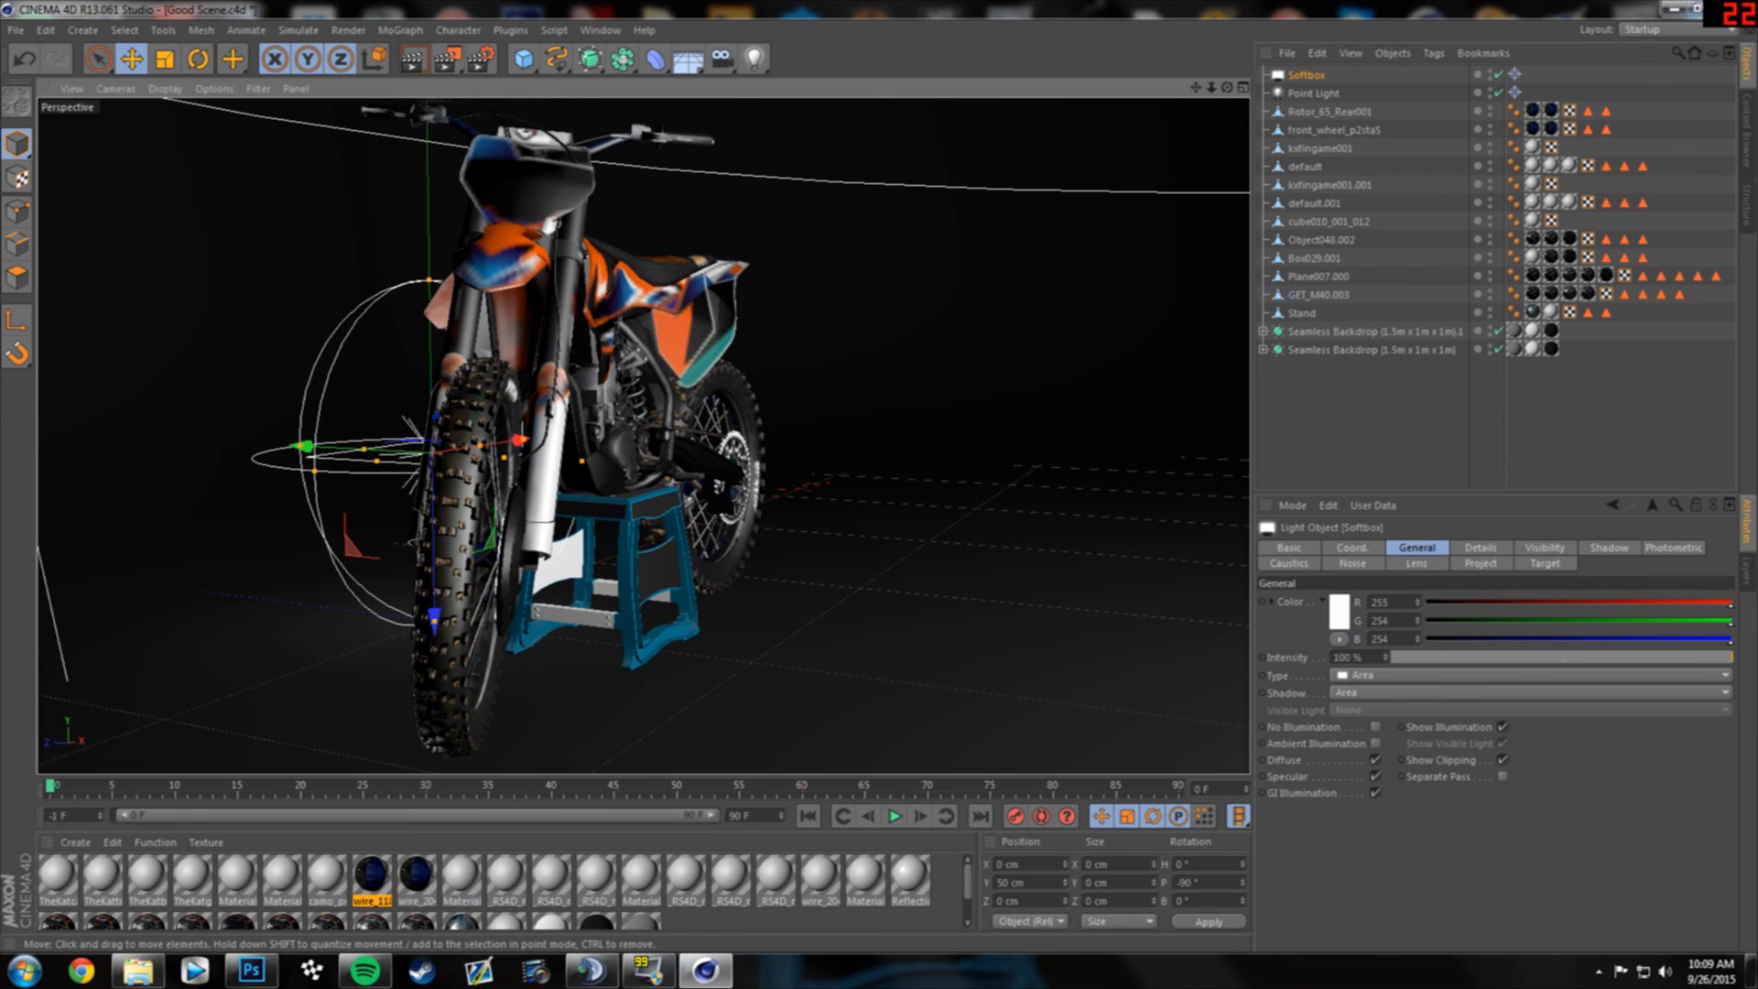
pyautogui.press('F5')
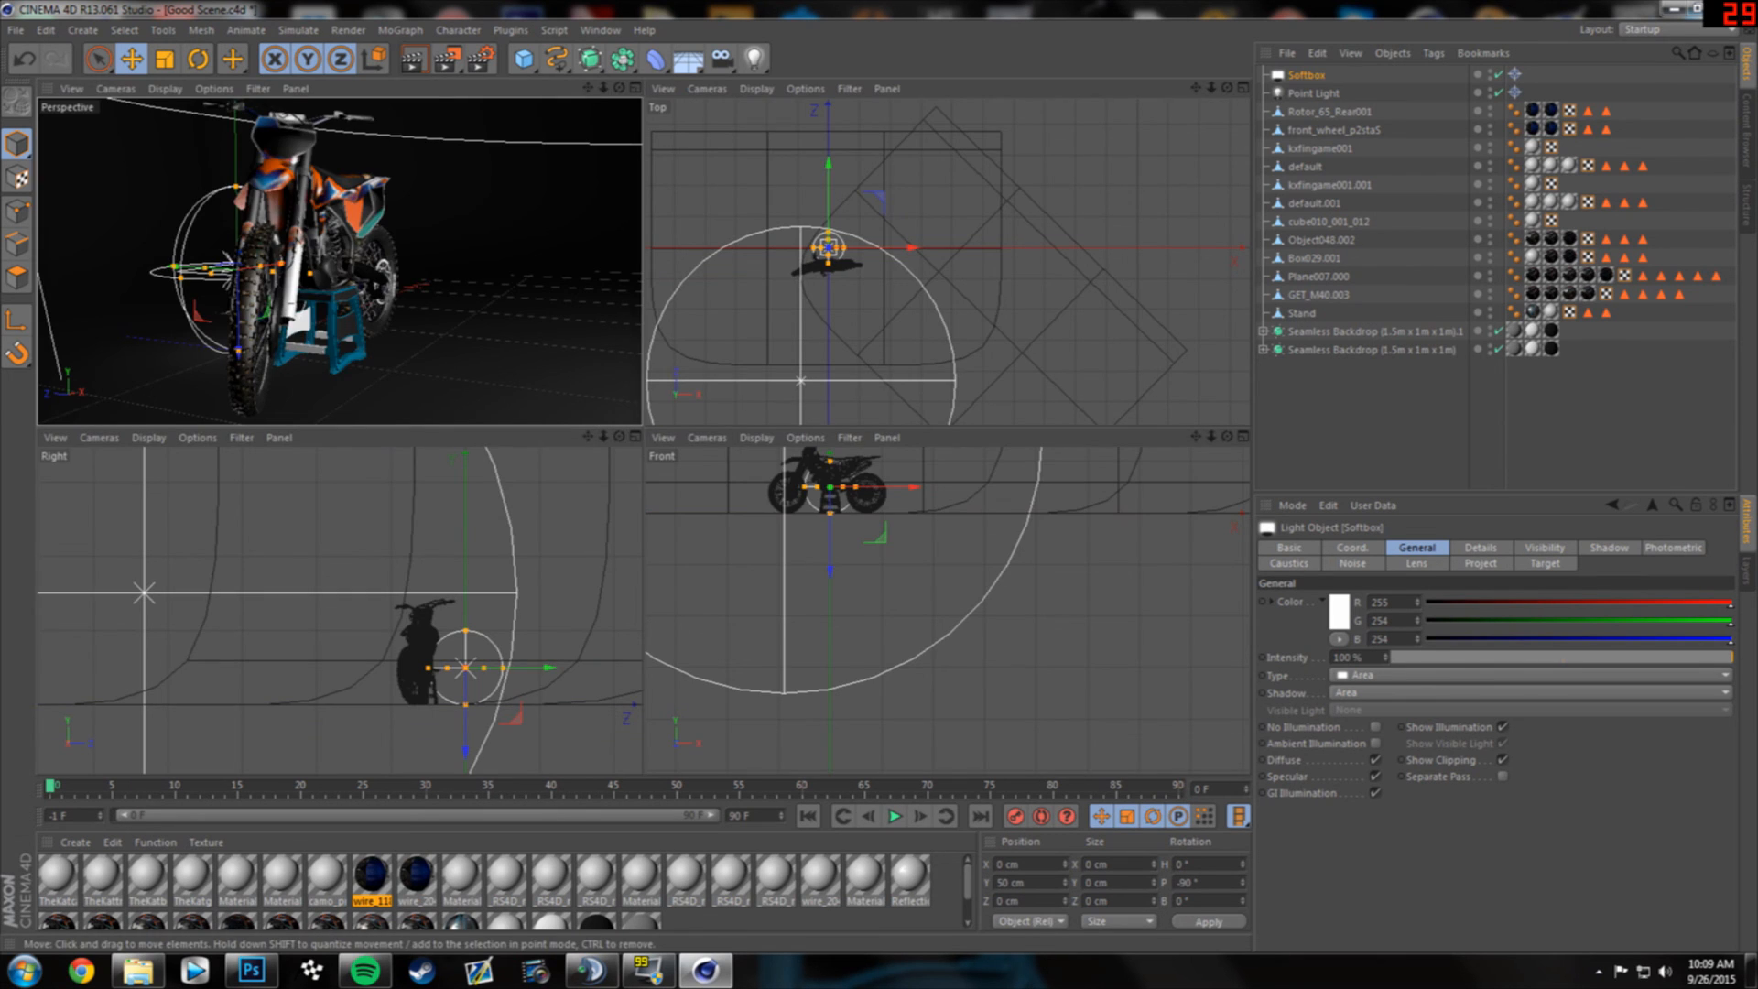
pyautogui.moveTo(828, 247); pyautogui.dragTo(761, 322)
# - Enlarge the Softbox's falloff radius until it reaches past the bike and raise the light to about Y 132 cm
pyautogui.scroll(10, 901, 260)
pyautogui.scroll(6, 243, 568)
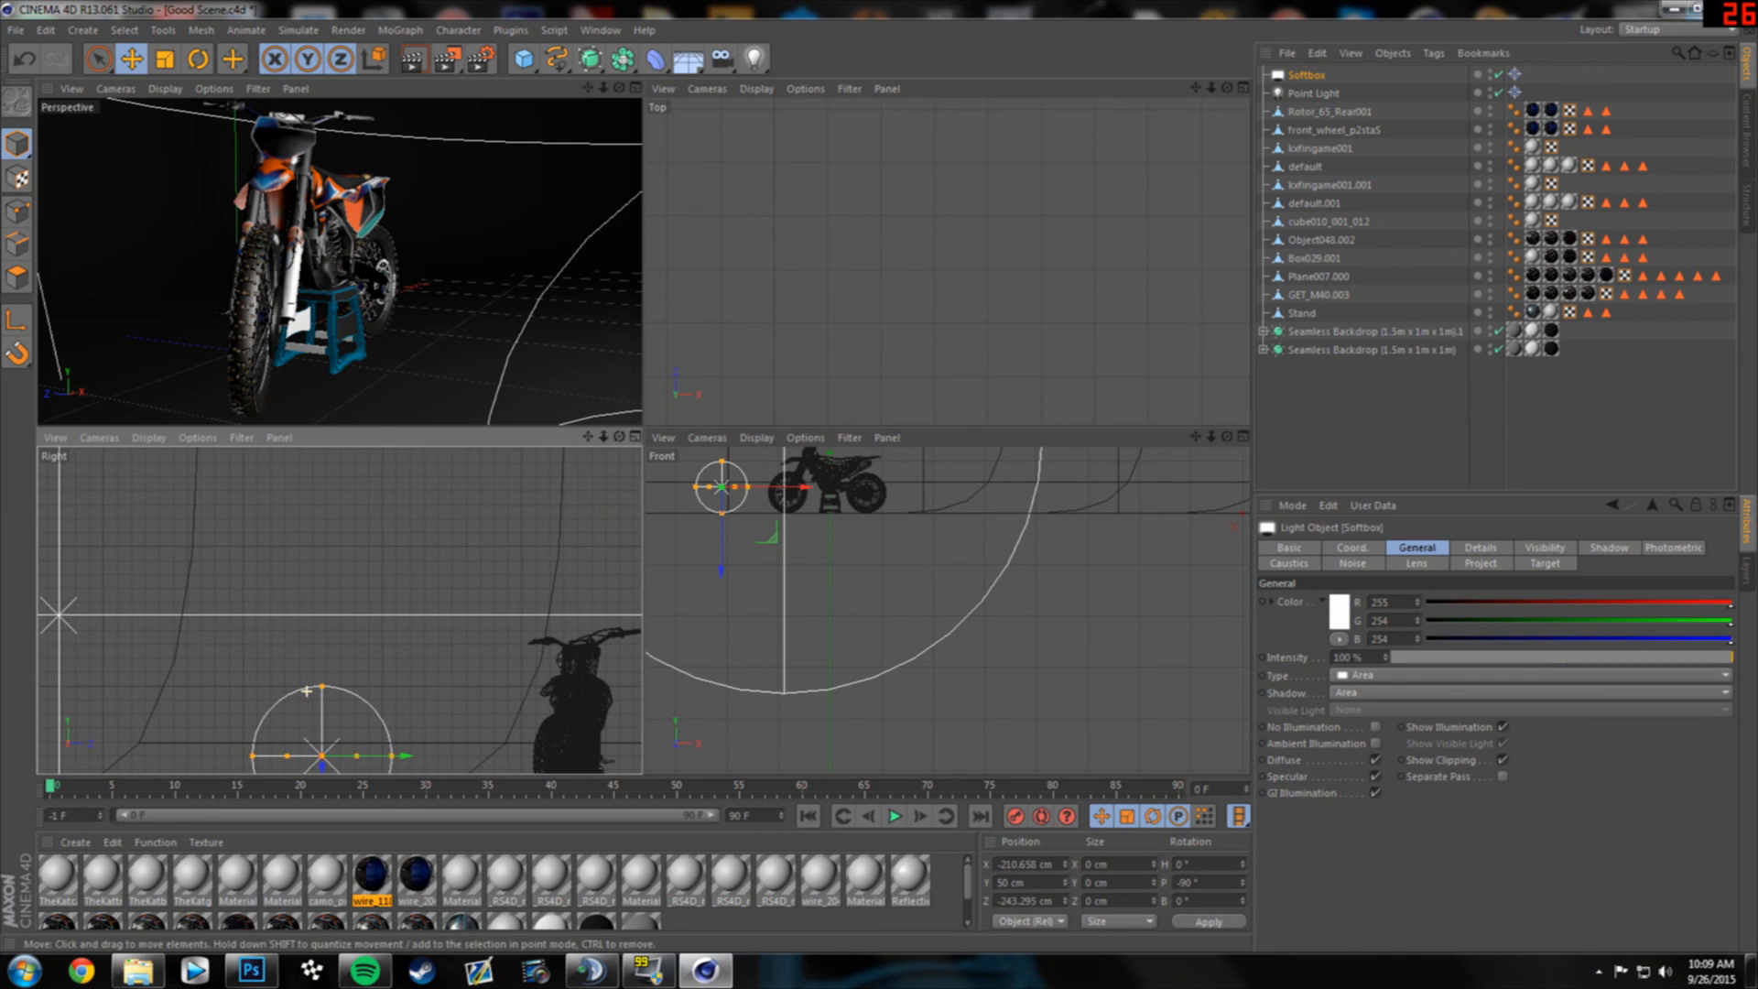
pyautogui.keyDown('alt'); pyautogui.moveTo(376, 723); pyautogui.dragTo(340, 610, button='middle'); pyautogui.keyUp('alt')
pyautogui.moveTo(355, 641); pyautogui.dragTo(627, 642)
pyautogui.scroll(-4, 410, 580)
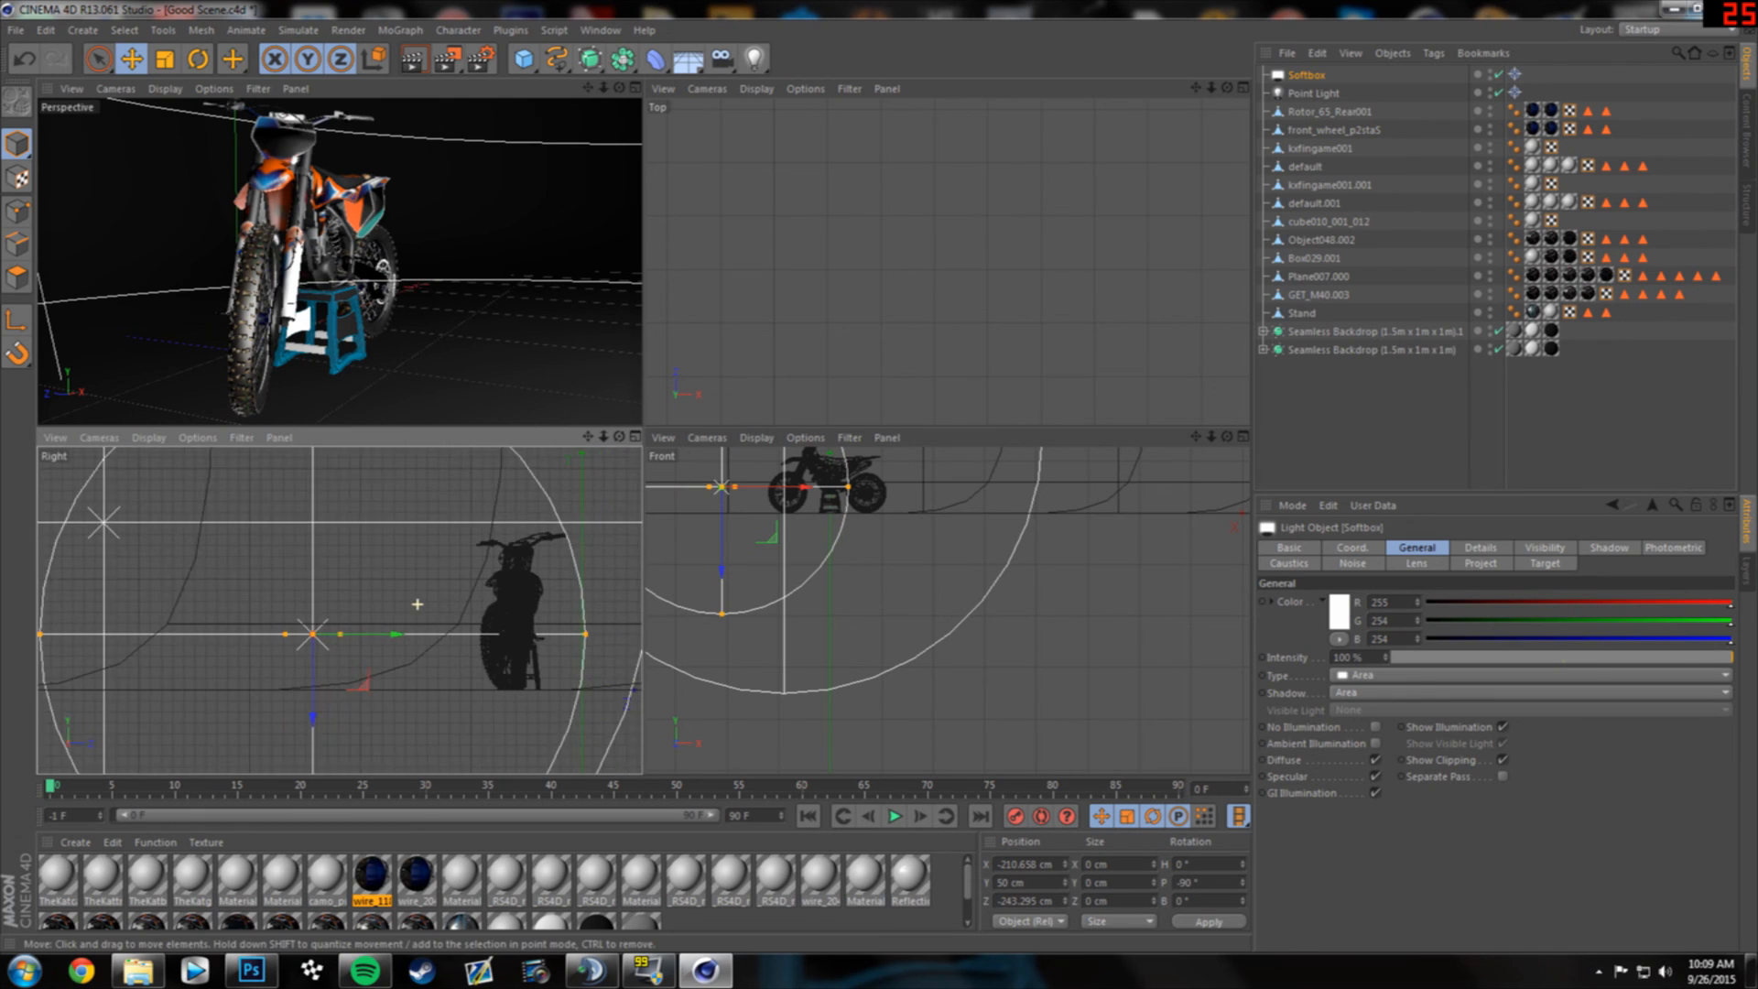
pyautogui.scroll(-4, 413, 292)
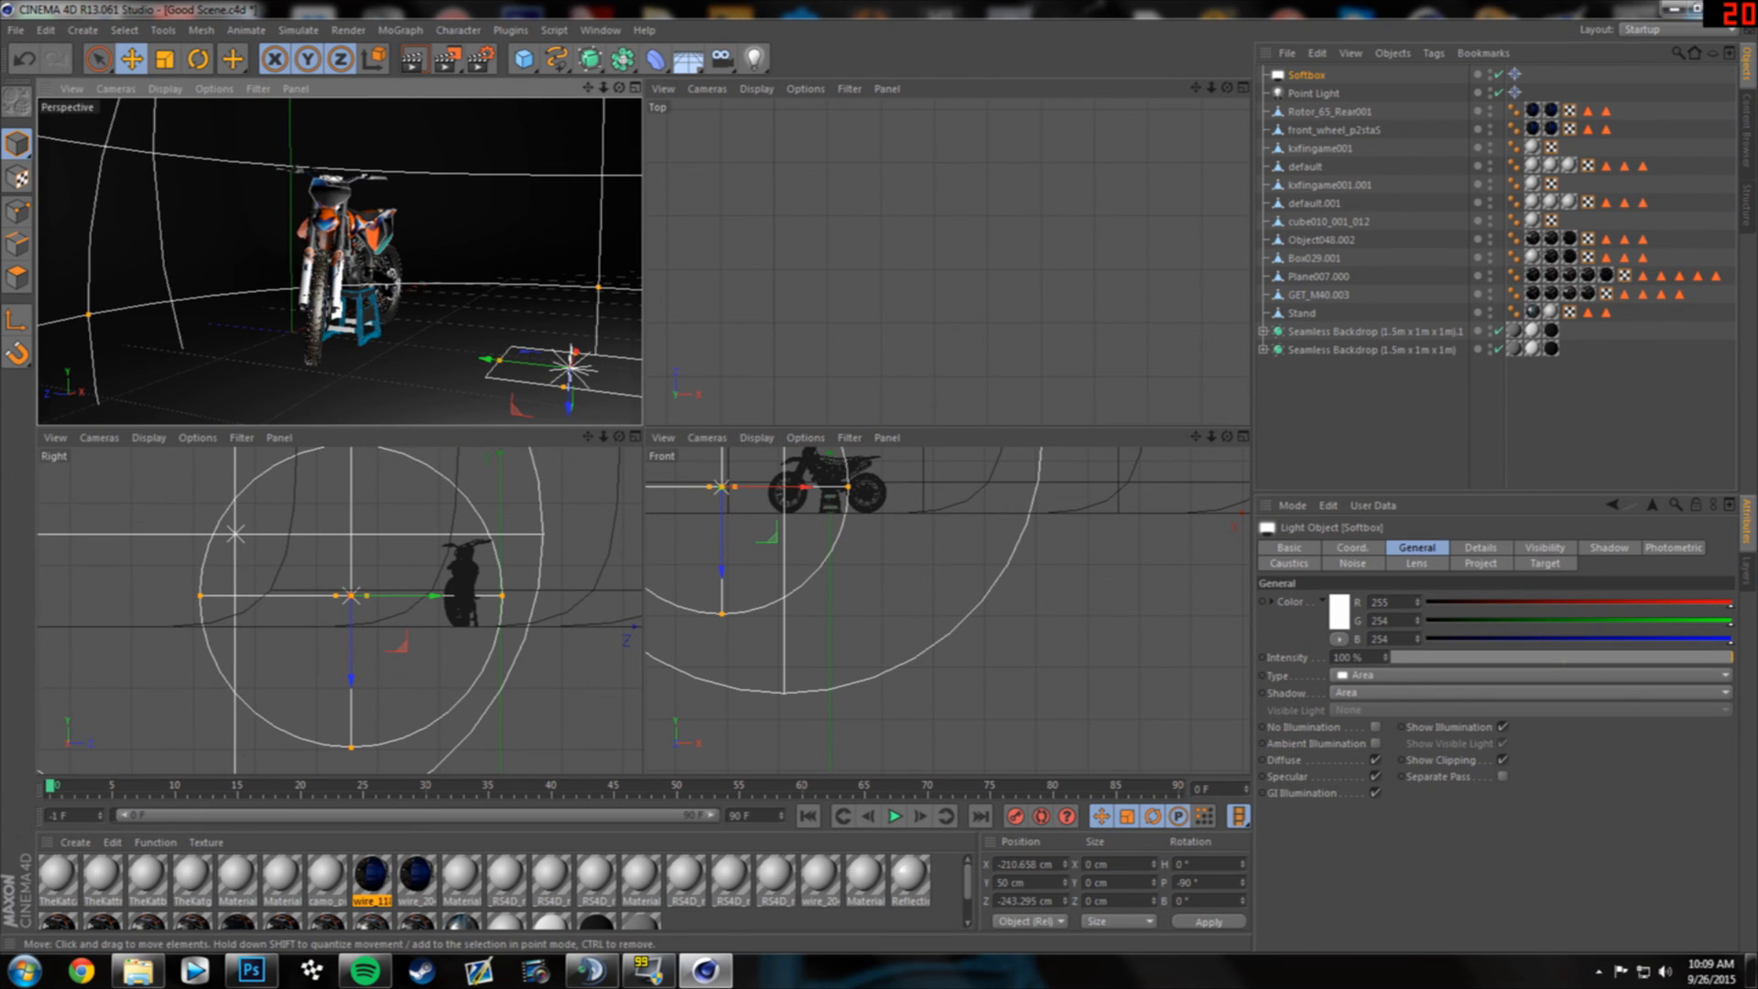
pyautogui.moveTo(351, 659); pyautogui.dragTo(350, 609)
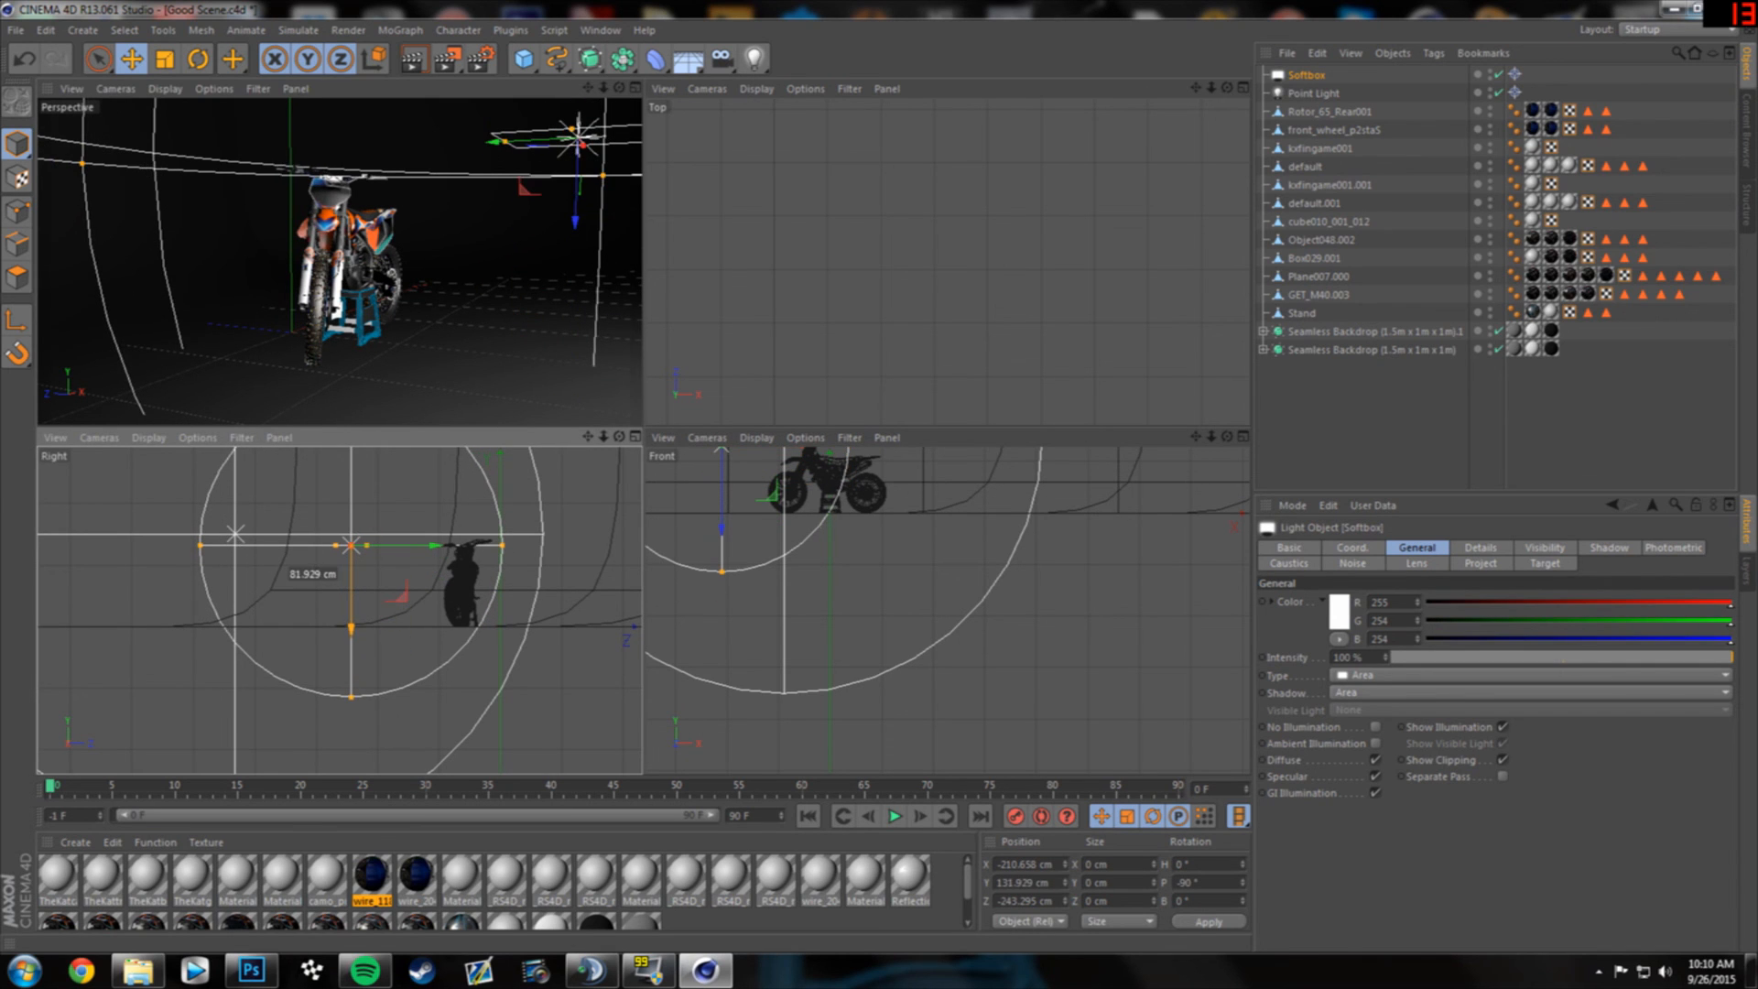
# - Rotate the Softbox to tilt it down toward the bike, at a pitch of about -29°
pyautogui.scroll(-1, 786, 515)
pyautogui.keyDown('alt'); pyautogui.moveTo(785, 516); pyautogui.dragTo(900, 639, button='middle'); pyautogui.keyUp('alt')
pyautogui.scroll(-5, 788, 243)
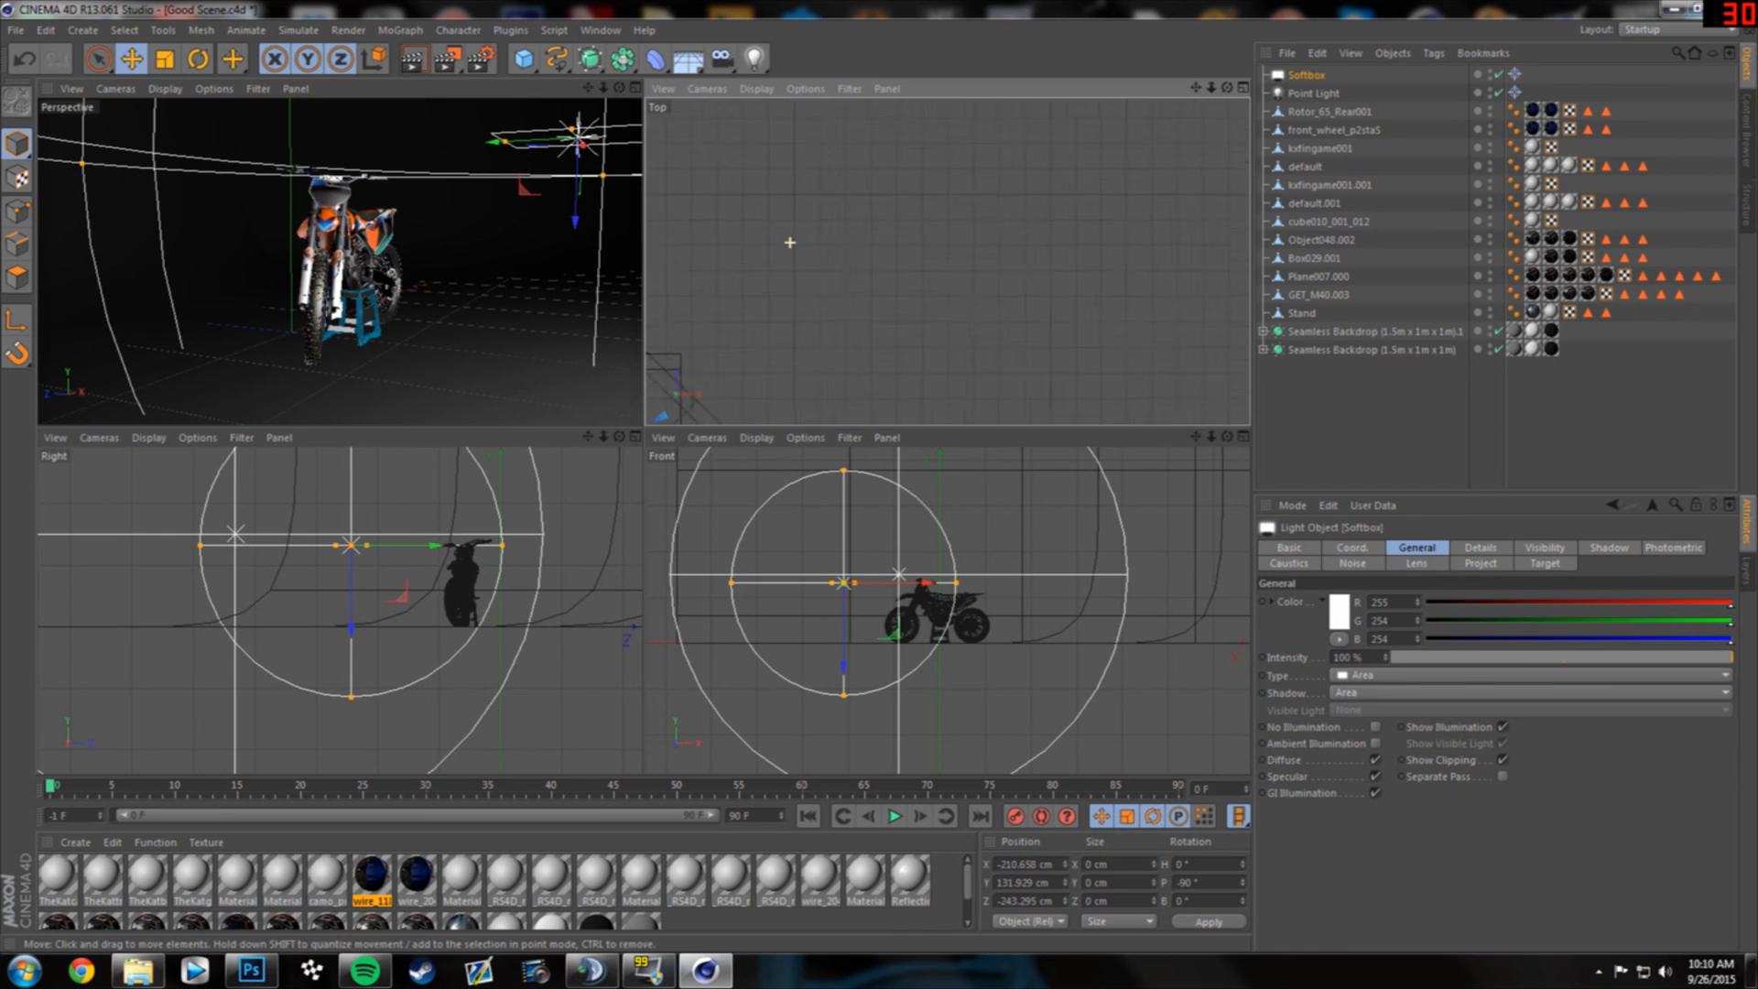
pyautogui.keyDown('alt'); pyautogui.moveTo(947, 261); pyautogui.dragTo(1150, 223, button='middle'); pyautogui.keyUp('alt')
pyautogui.scroll(6, 889, 316)
pyautogui.keyDown('alt'); pyautogui.moveTo(889, 316); pyautogui.dragTo(809, 273, button='middle'); pyautogui.keyUp('alt')
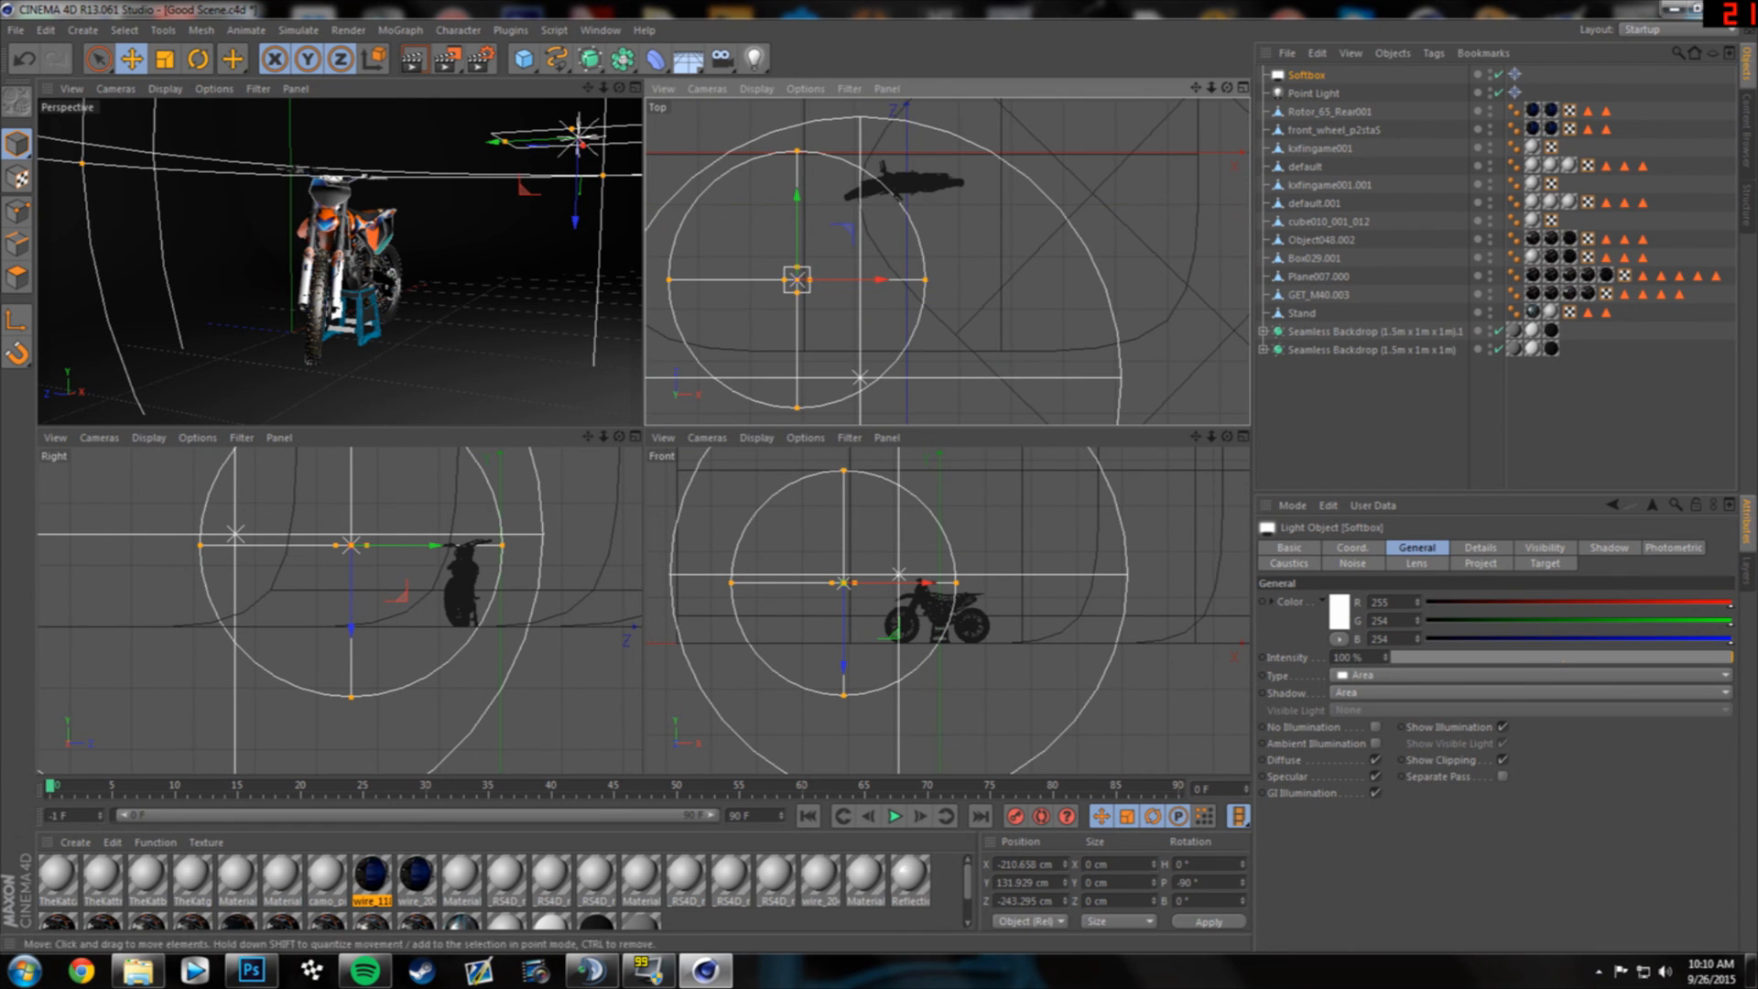
pyautogui.press('r')
pyautogui.moveTo(597, 158); pyautogui.dragTo(589, 145)
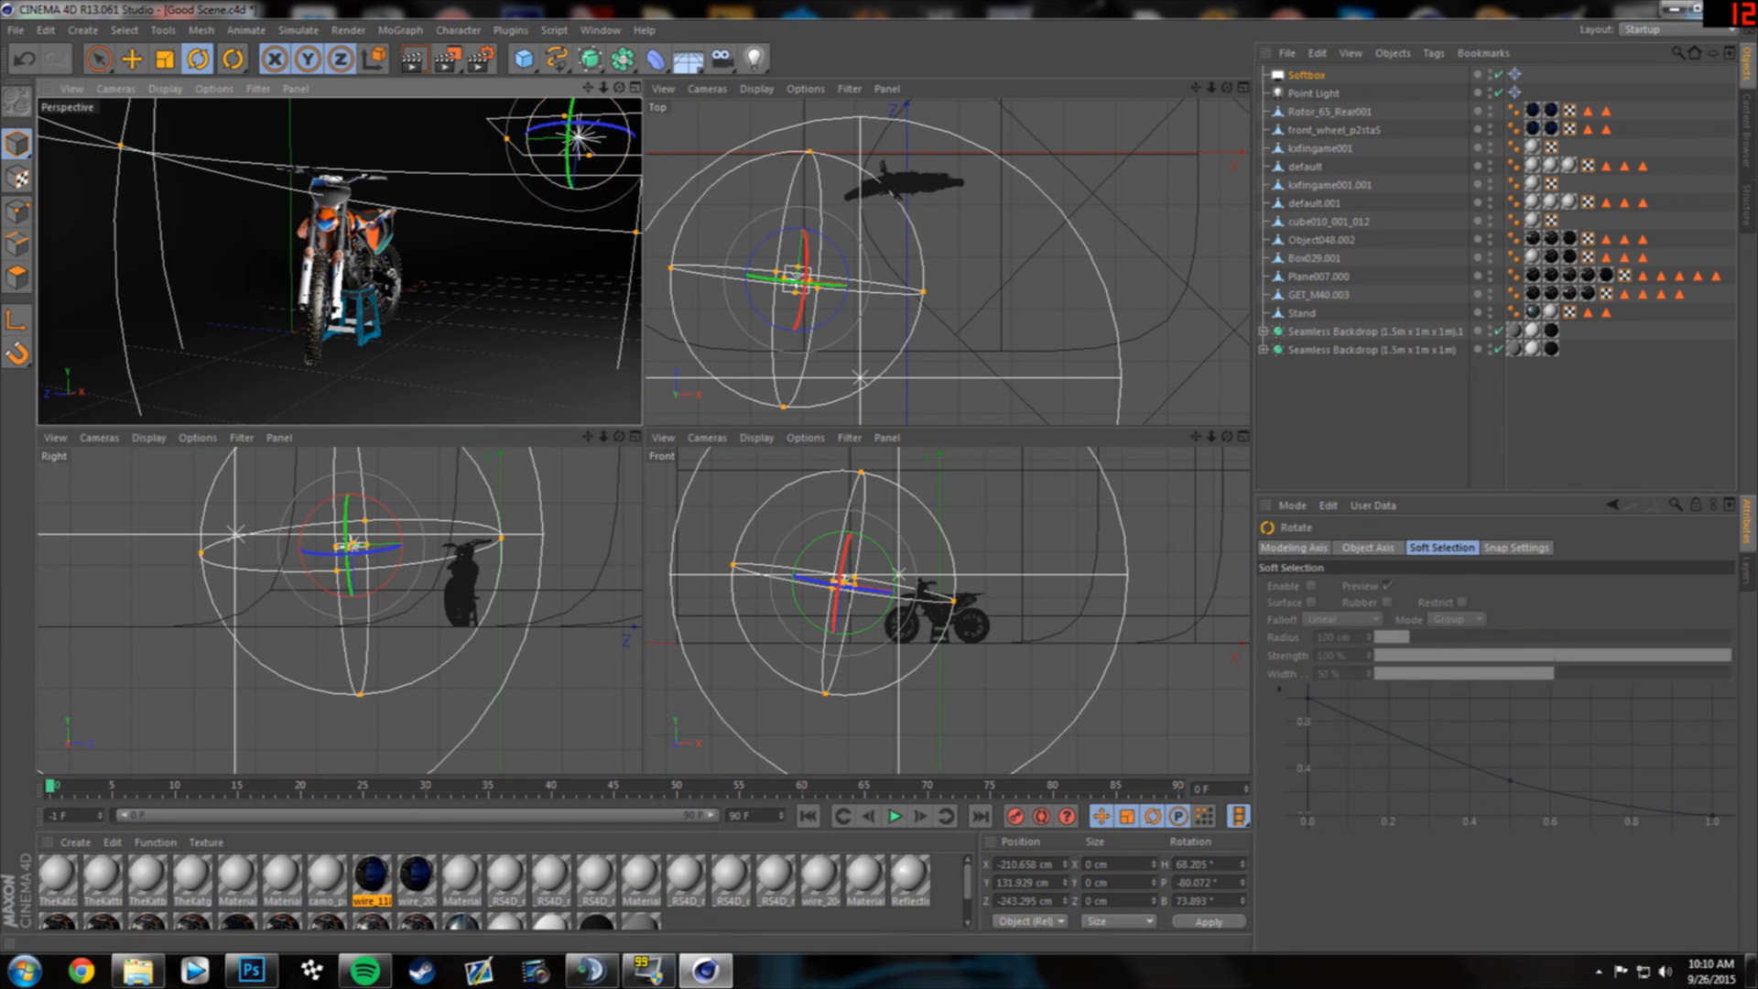
pyautogui.hotkey('ctrl', 'z')
pyautogui.moveTo(551, 182); pyautogui.dragTo(490, 131)
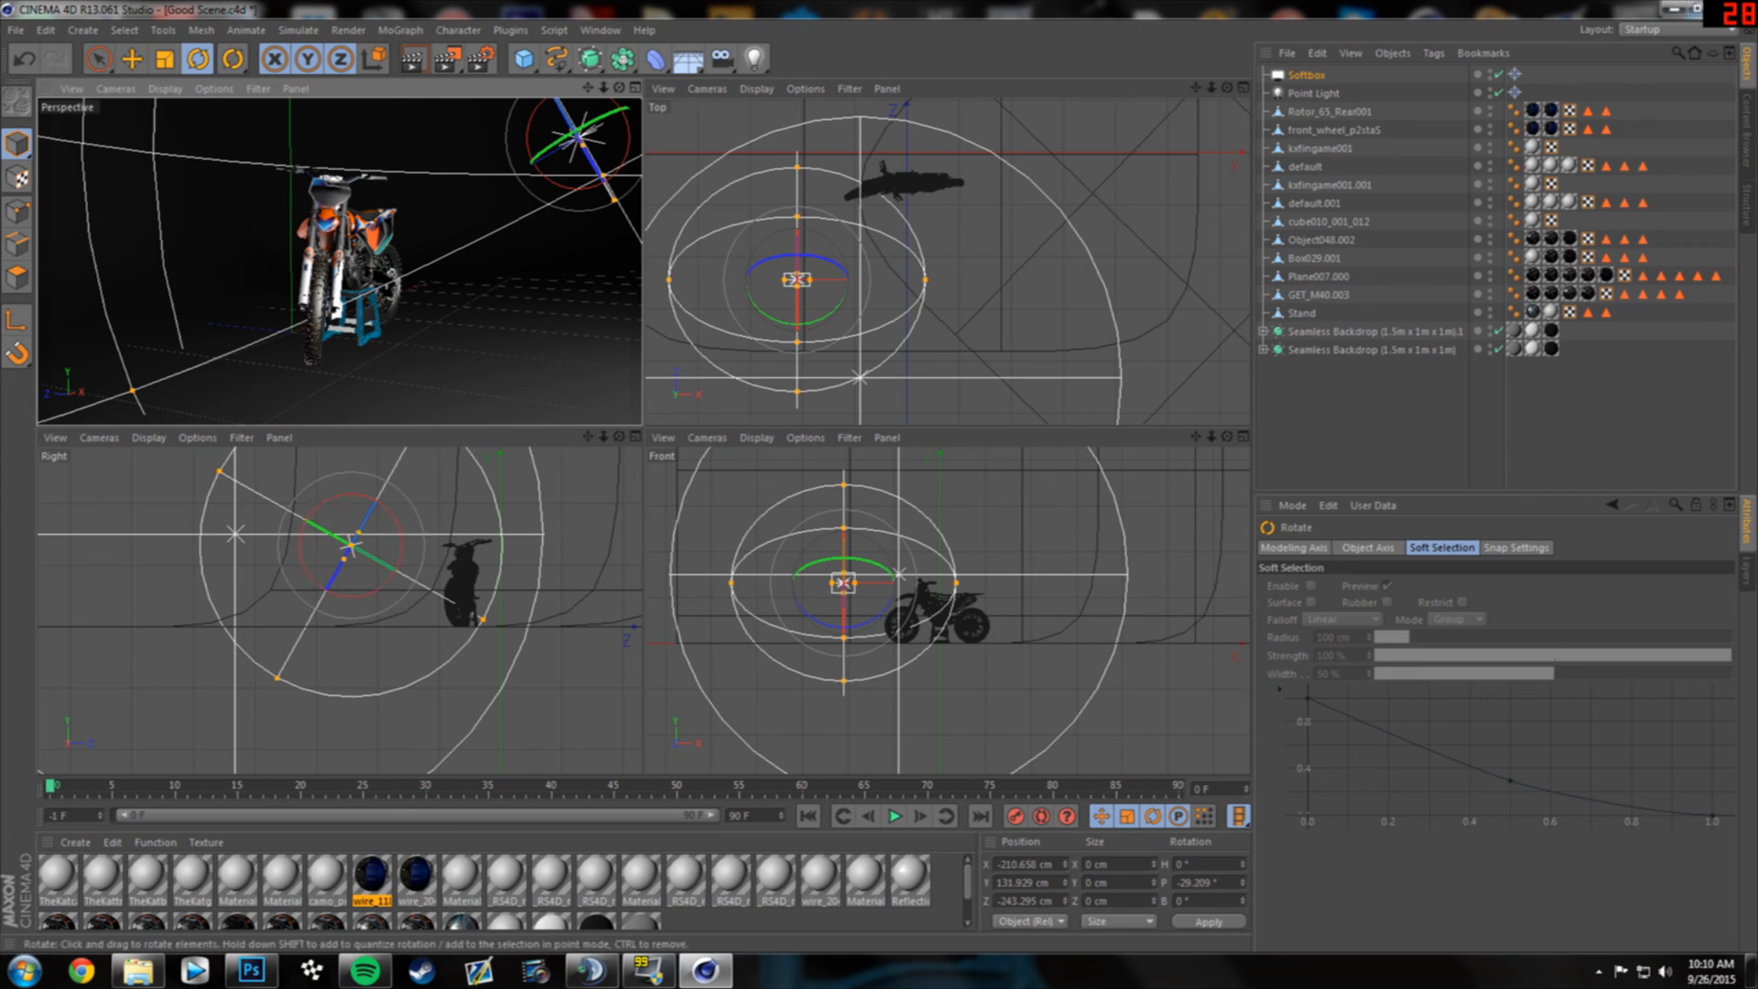
pyautogui.click(131, 59)
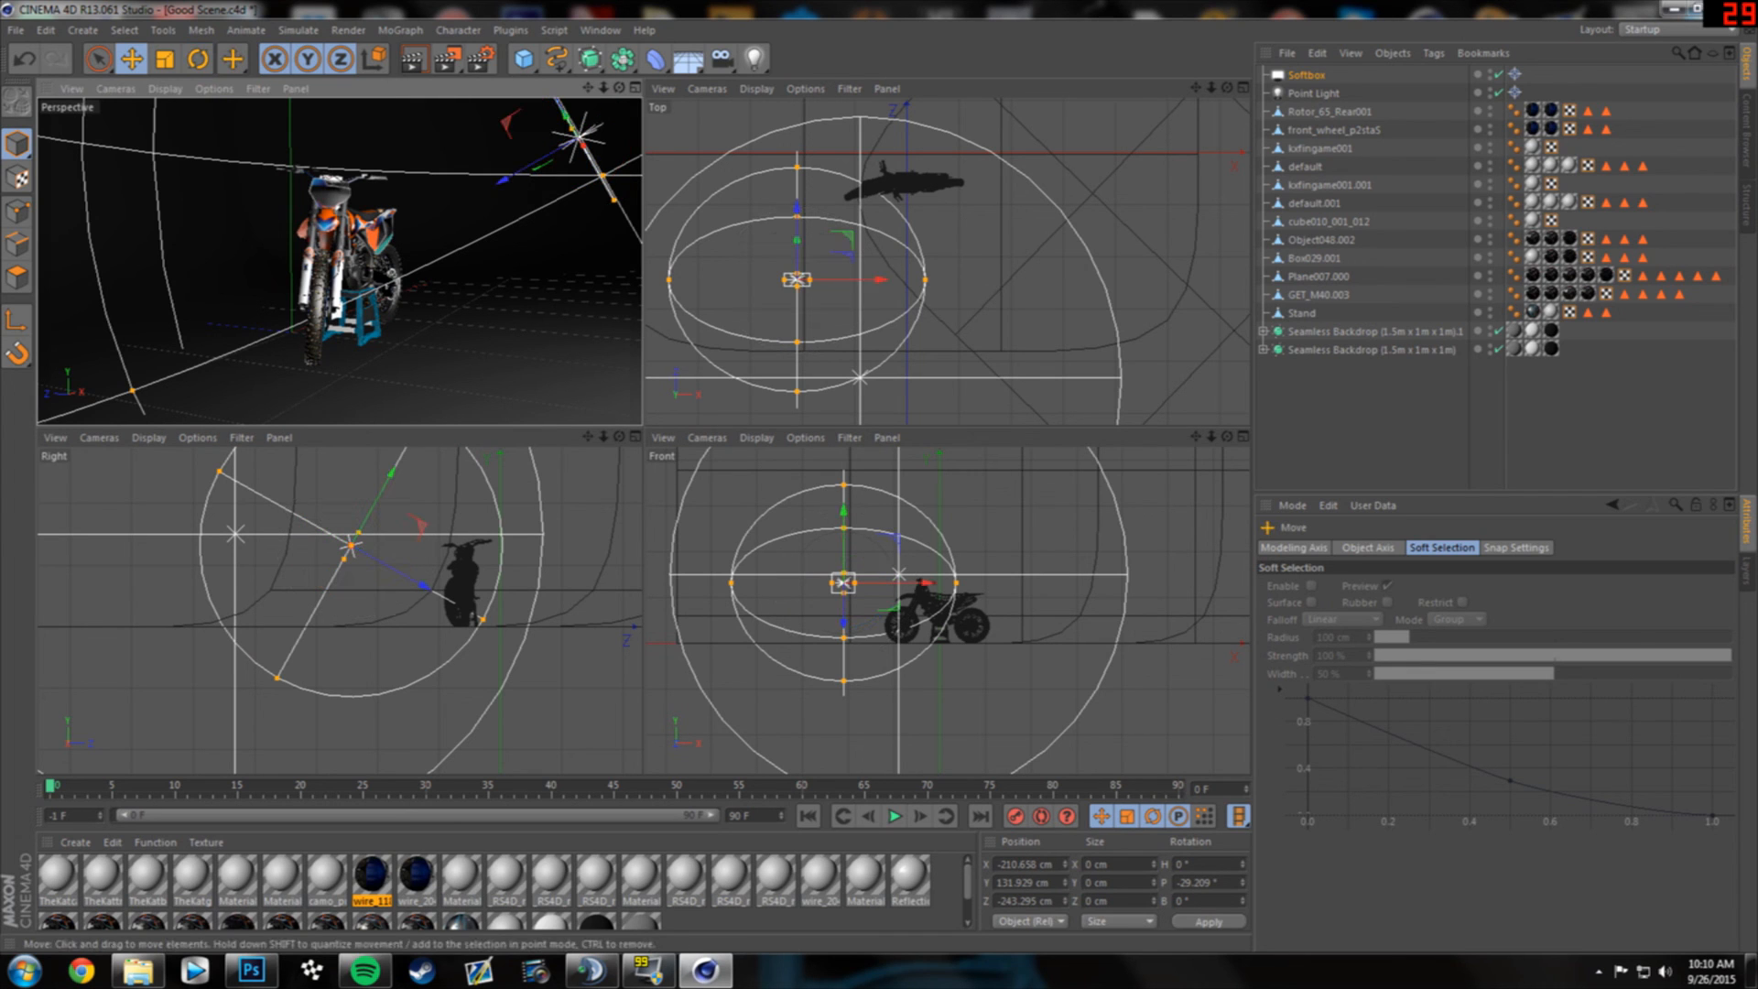
# - Turn the Softbox toward the bike to a heading of about -39° and a pitch of about -24°
pyautogui.press('F1')
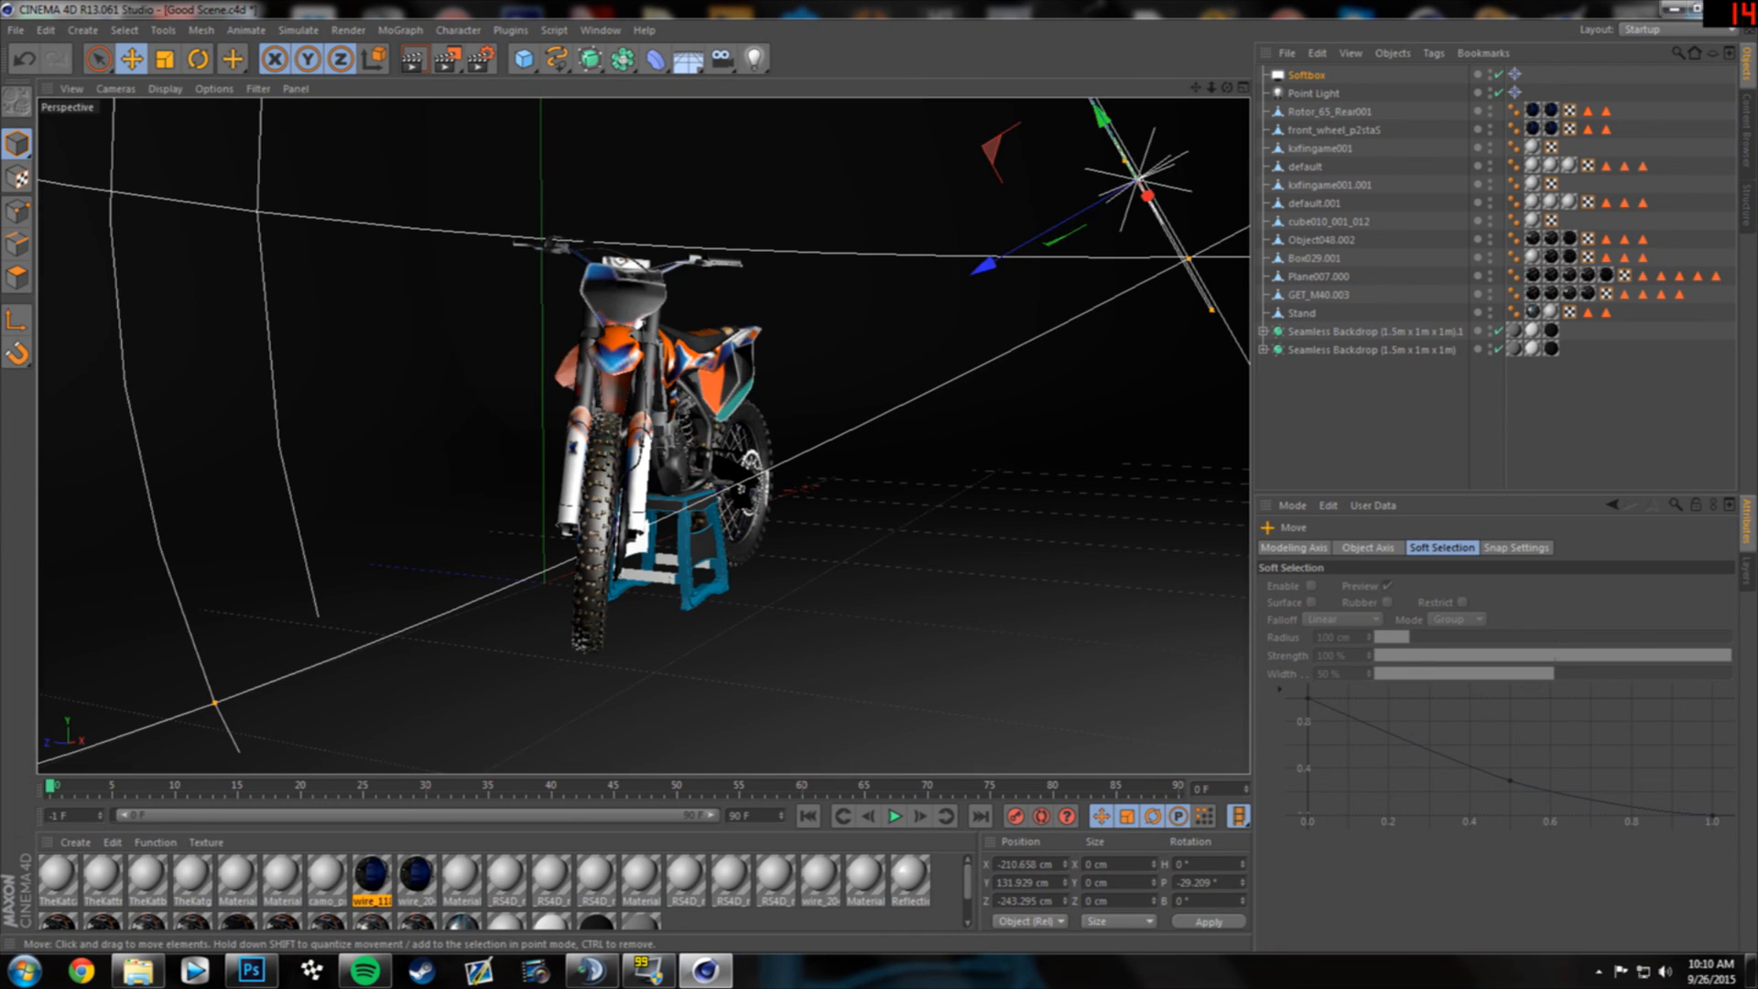
pyautogui.scroll(-5, 1073, 255)
pyautogui.keyDown('alt'); pyautogui.moveTo(1004, 282); pyautogui.dragTo(847, 291); pyautogui.keyUp('alt')
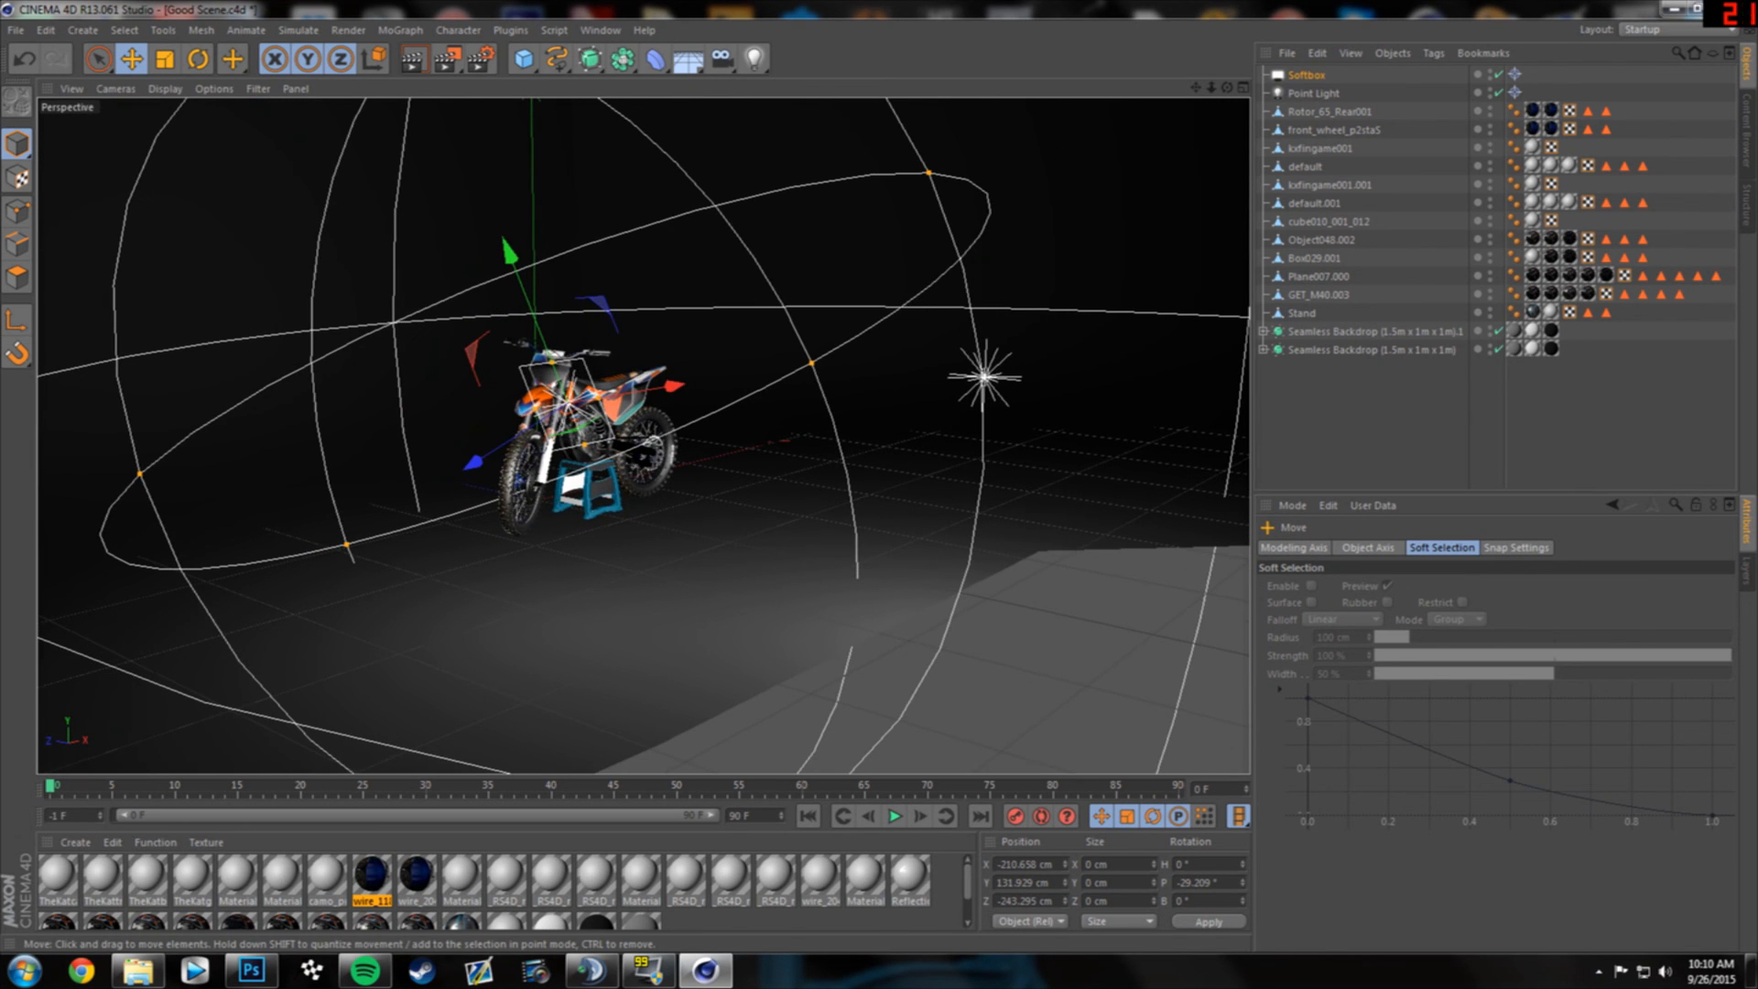
pyautogui.keyDown('alt'); pyautogui.moveTo(458, 453); pyautogui.dragTo(637, 325); pyautogui.keyUp('alt')
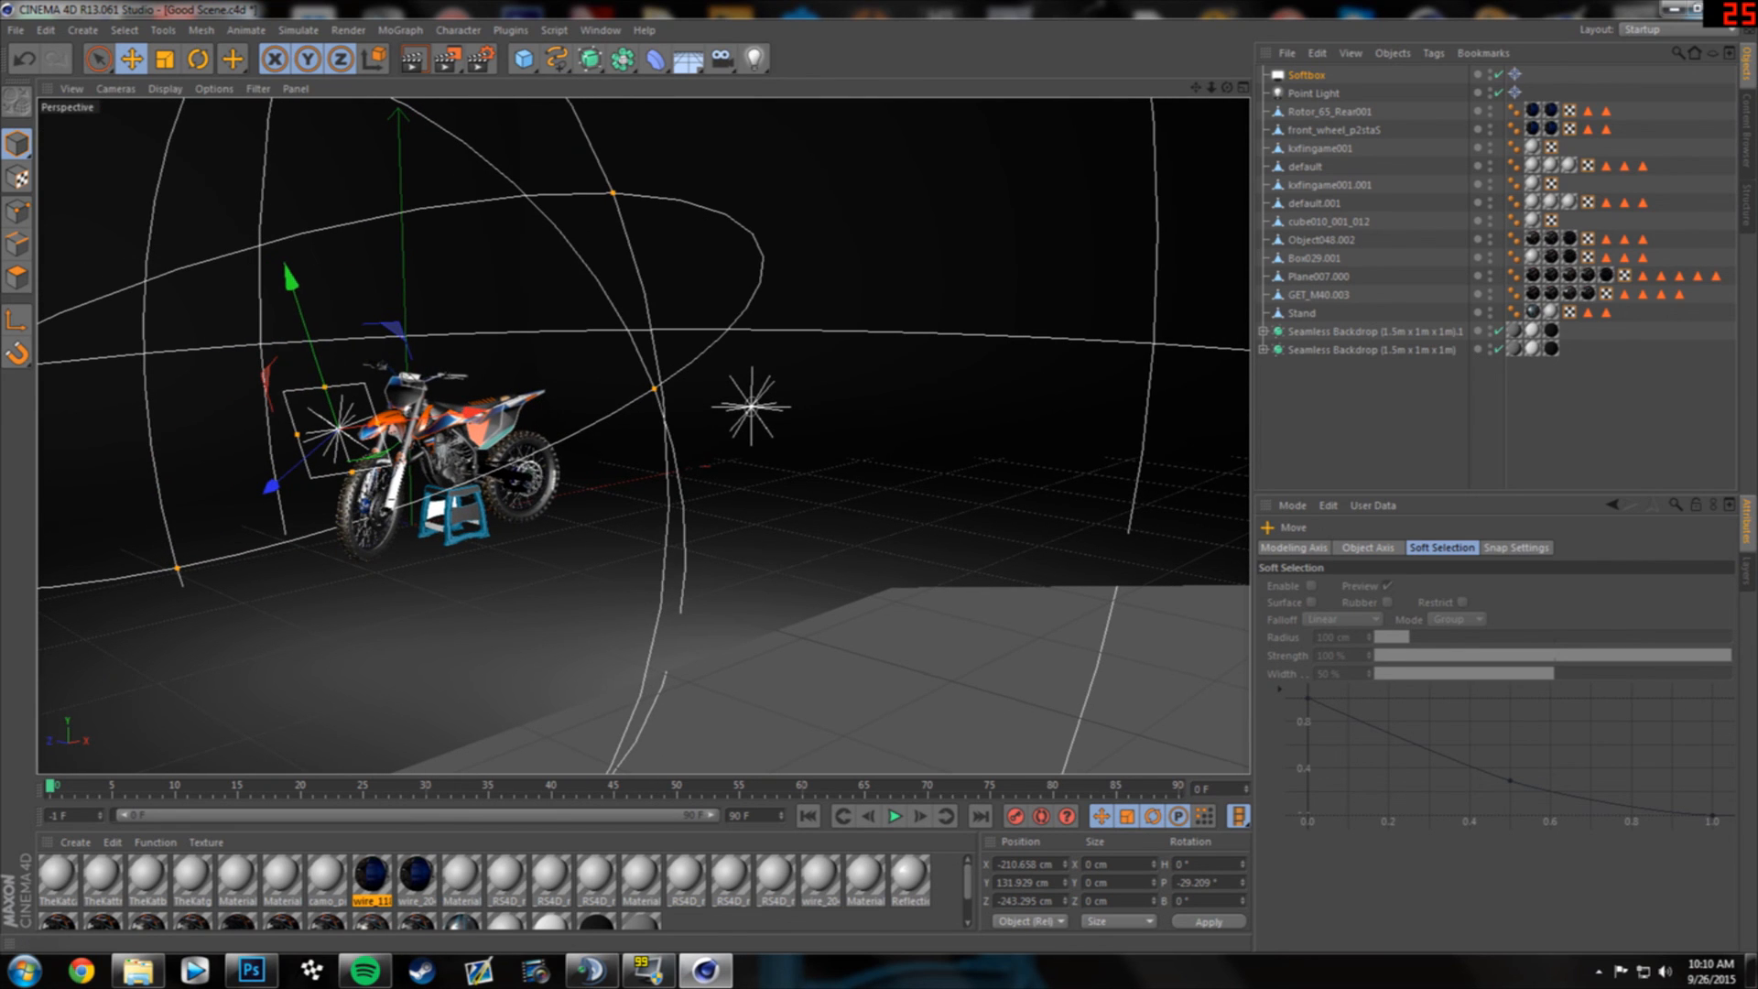
pyautogui.click(197, 60)
pyautogui.moveTo(342, 393); pyautogui.dragTo(271, 420)
pyautogui.moveTo(438, 436); pyautogui.dragTo(892, 511)
pyautogui.click(131, 59)
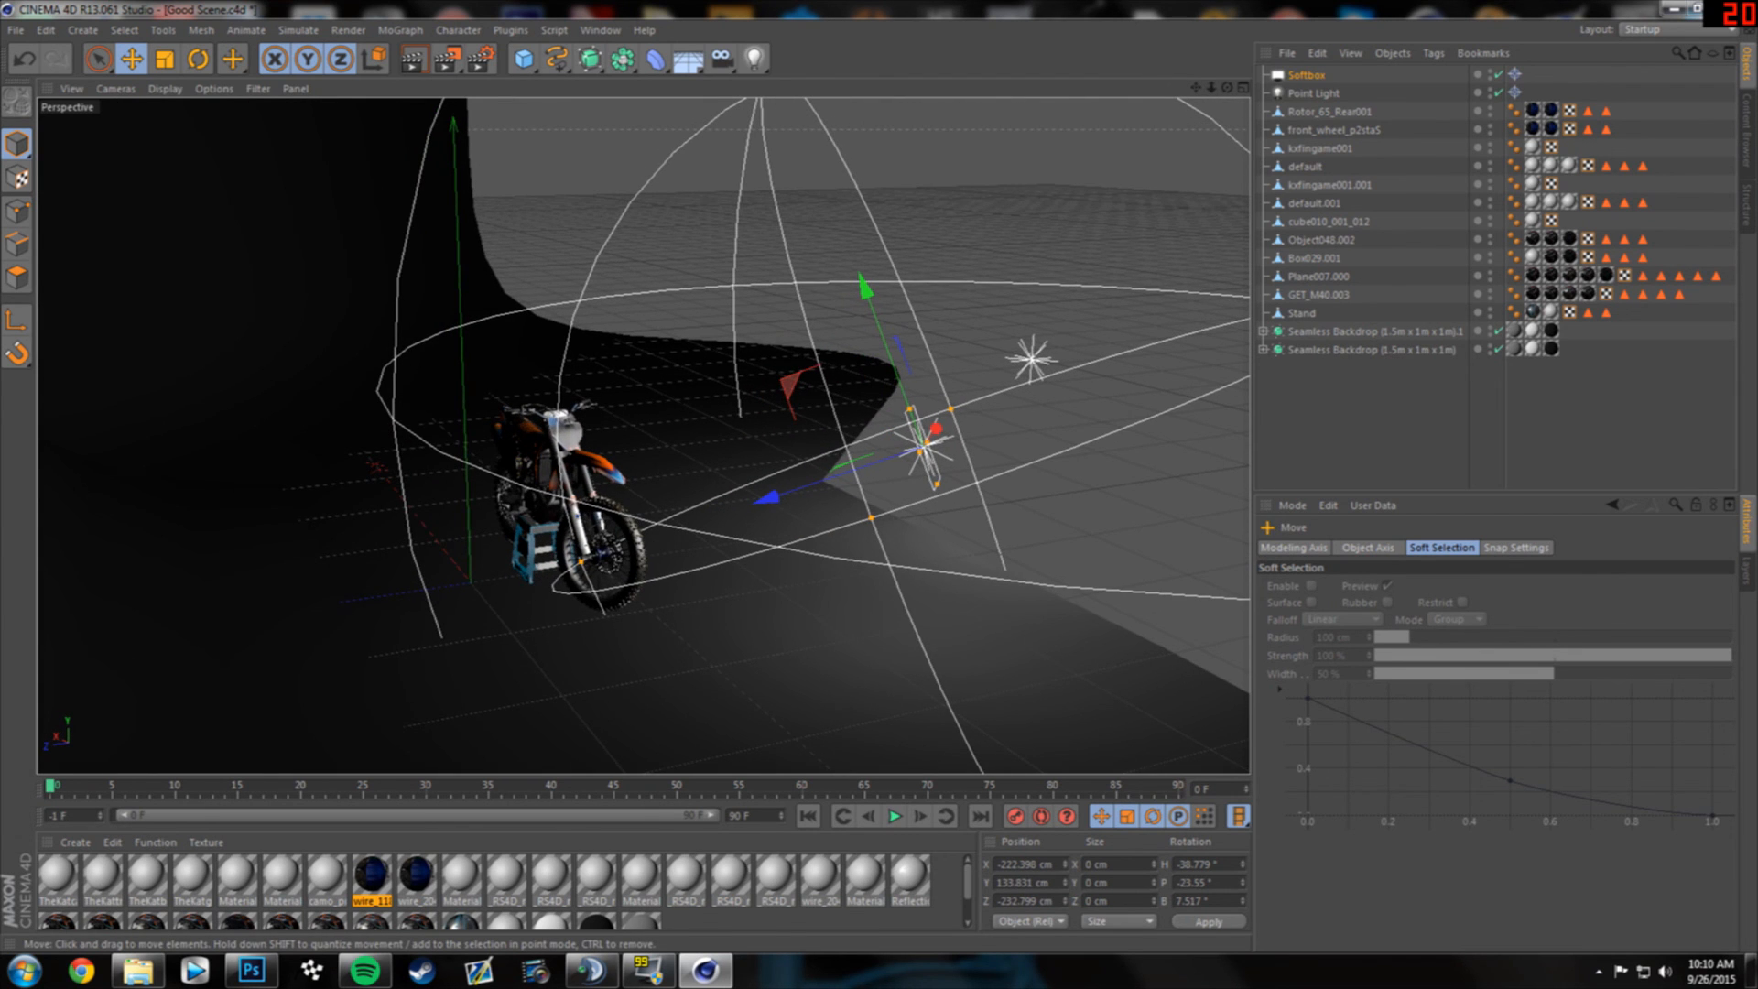
# - Toggle the Softbox off and on repeatedly to compare its effect on the bike's lighting
pyautogui.keyDown('alt'); pyautogui.moveTo(635, 523); pyautogui.dragTo(471, 499); pyautogui.keyUp('alt')
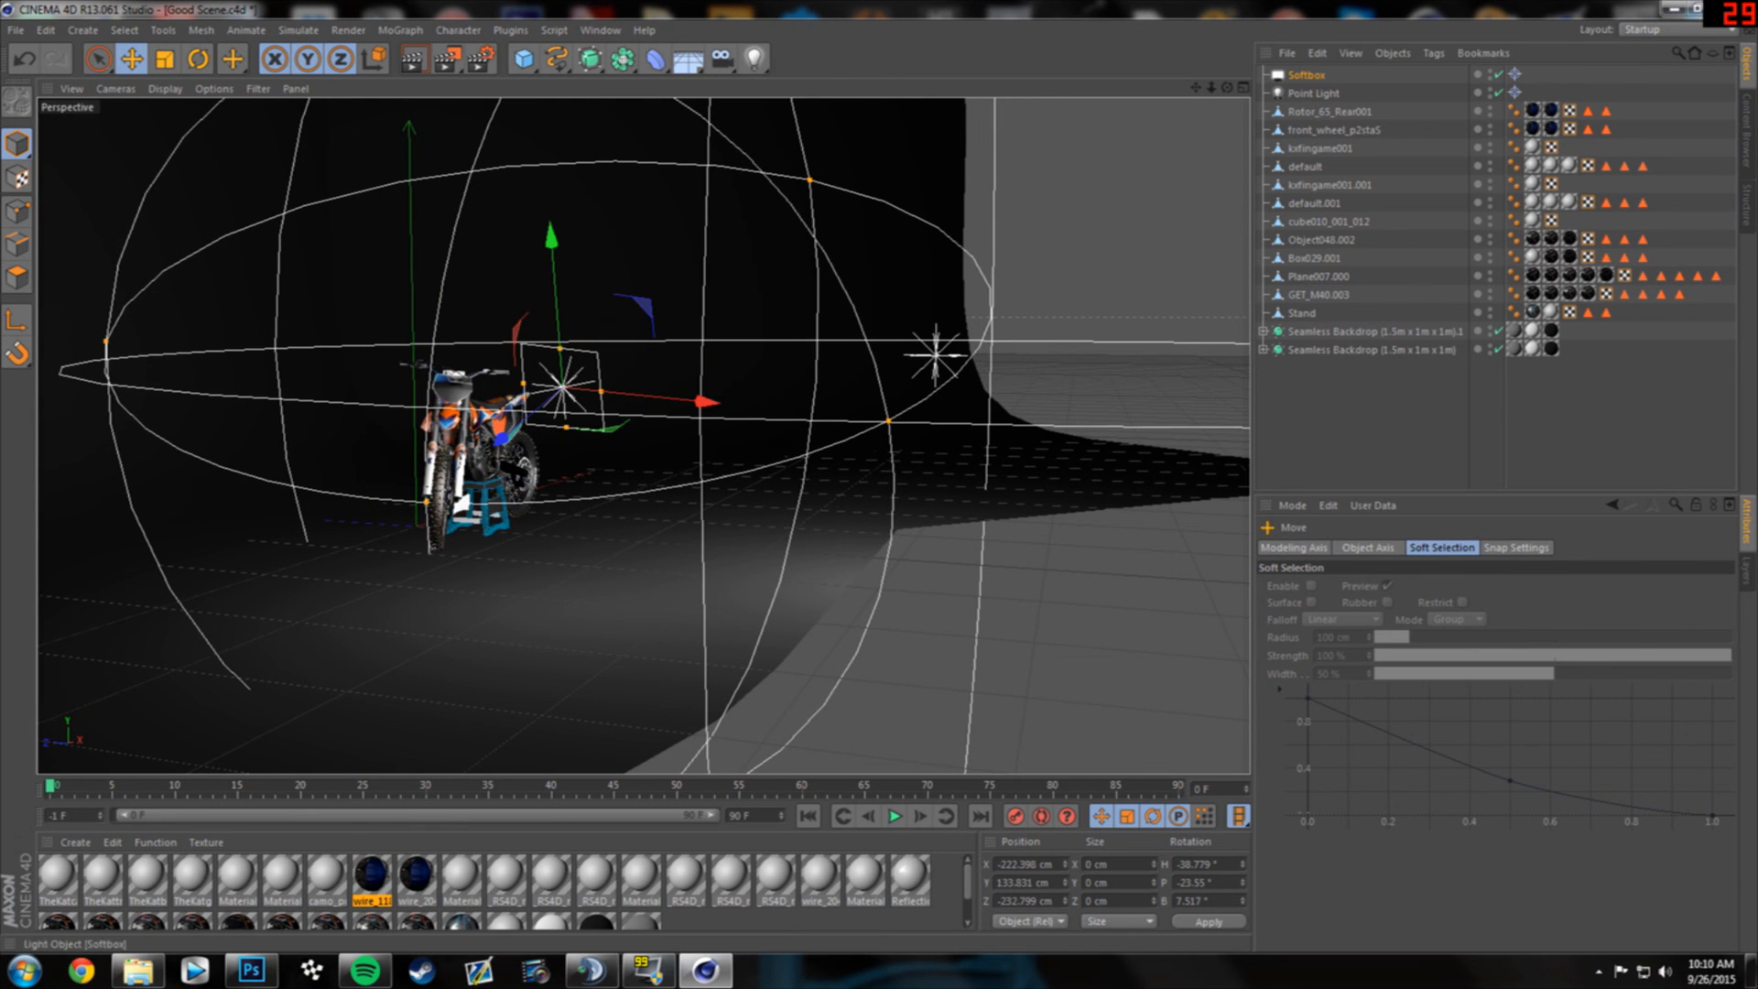
pyautogui.click(1498, 75)
pyautogui.click(1497, 75)
pyautogui.click(1498, 75)
pyautogui.click(1498, 75)
pyautogui.click(1498, 75)
pyautogui.click(1498, 75)
pyautogui.click(1497, 75)
pyautogui.click(1497, 75)
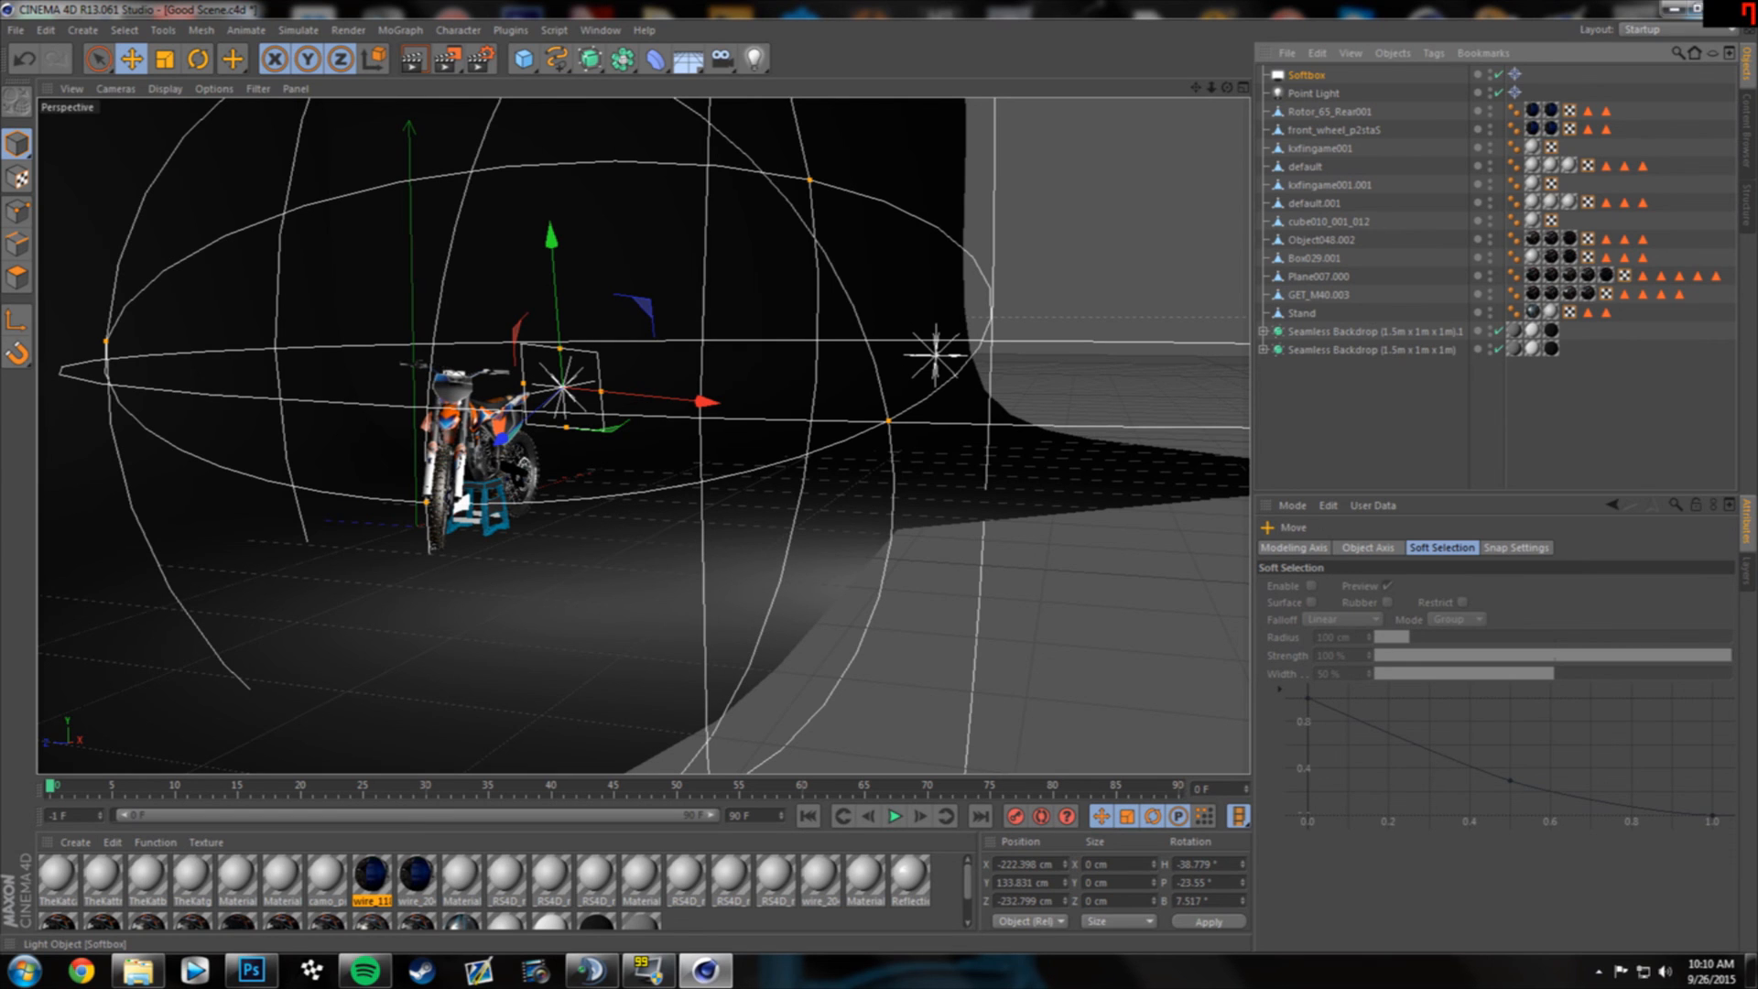
# - Select the Softbox, review its detail settings and deselect it
pyautogui.scroll(1, 417, 478)
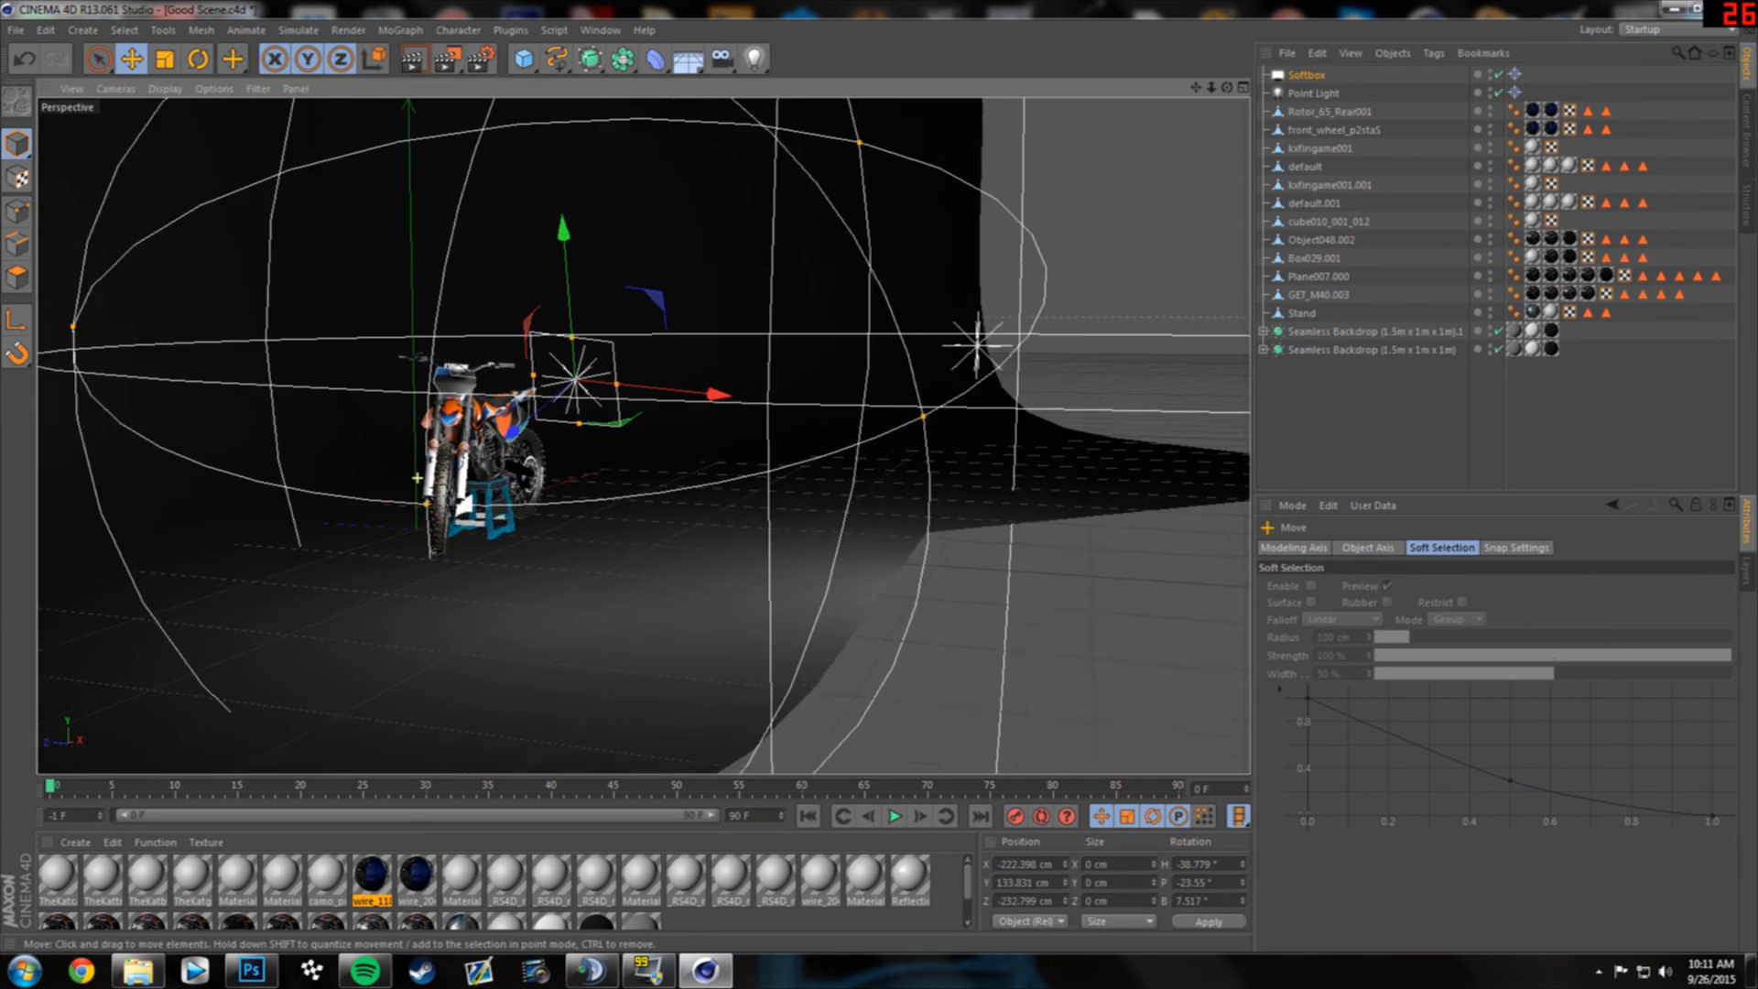
pyautogui.scroll(6, 417, 477)
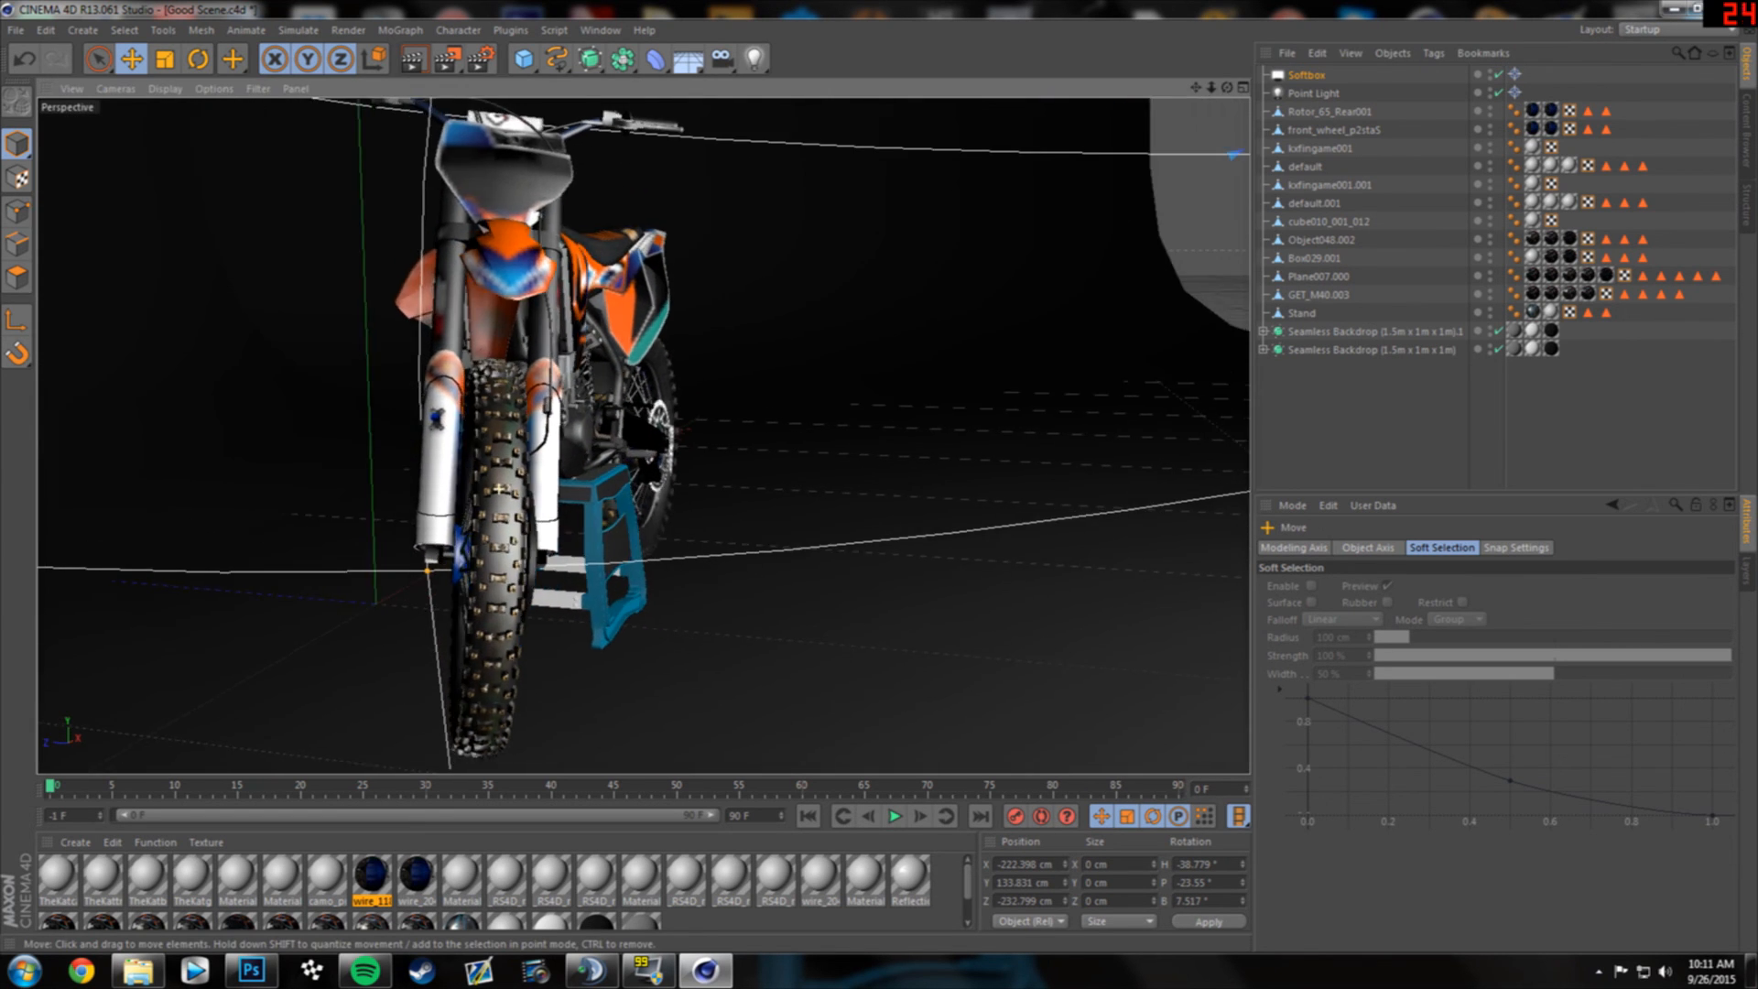
pyautogui.scroll(-3, 499, 489)
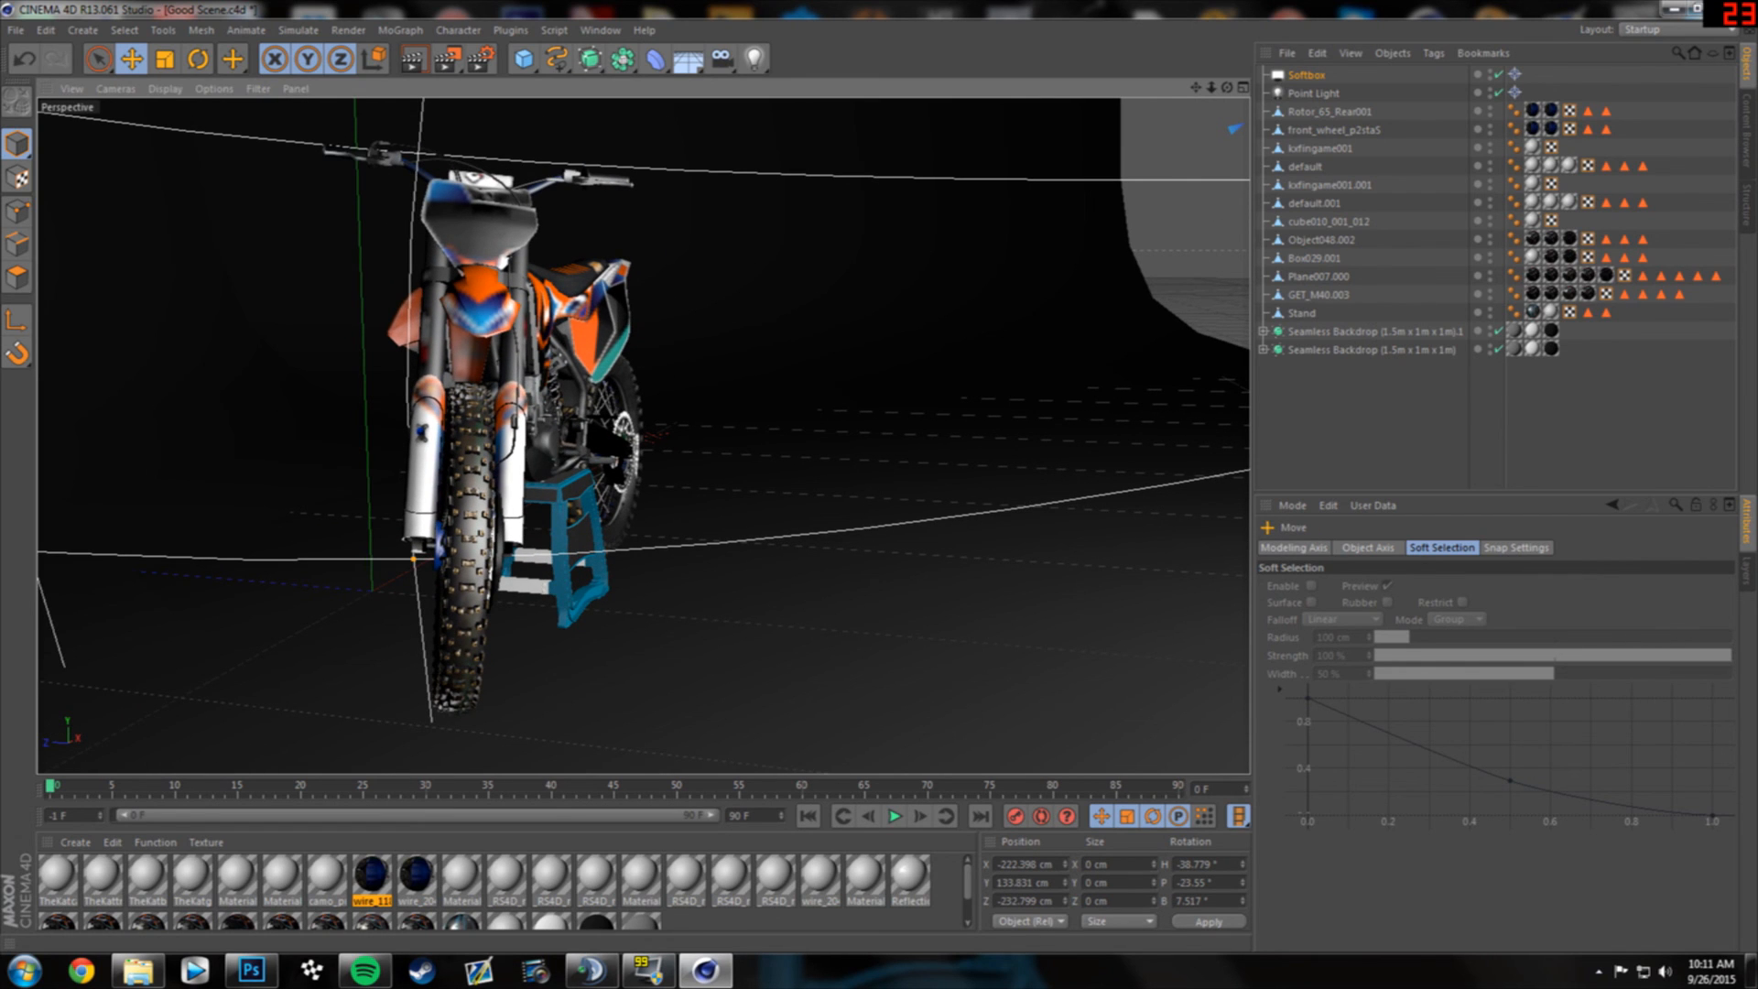
pyautogui.click(1306, 75)
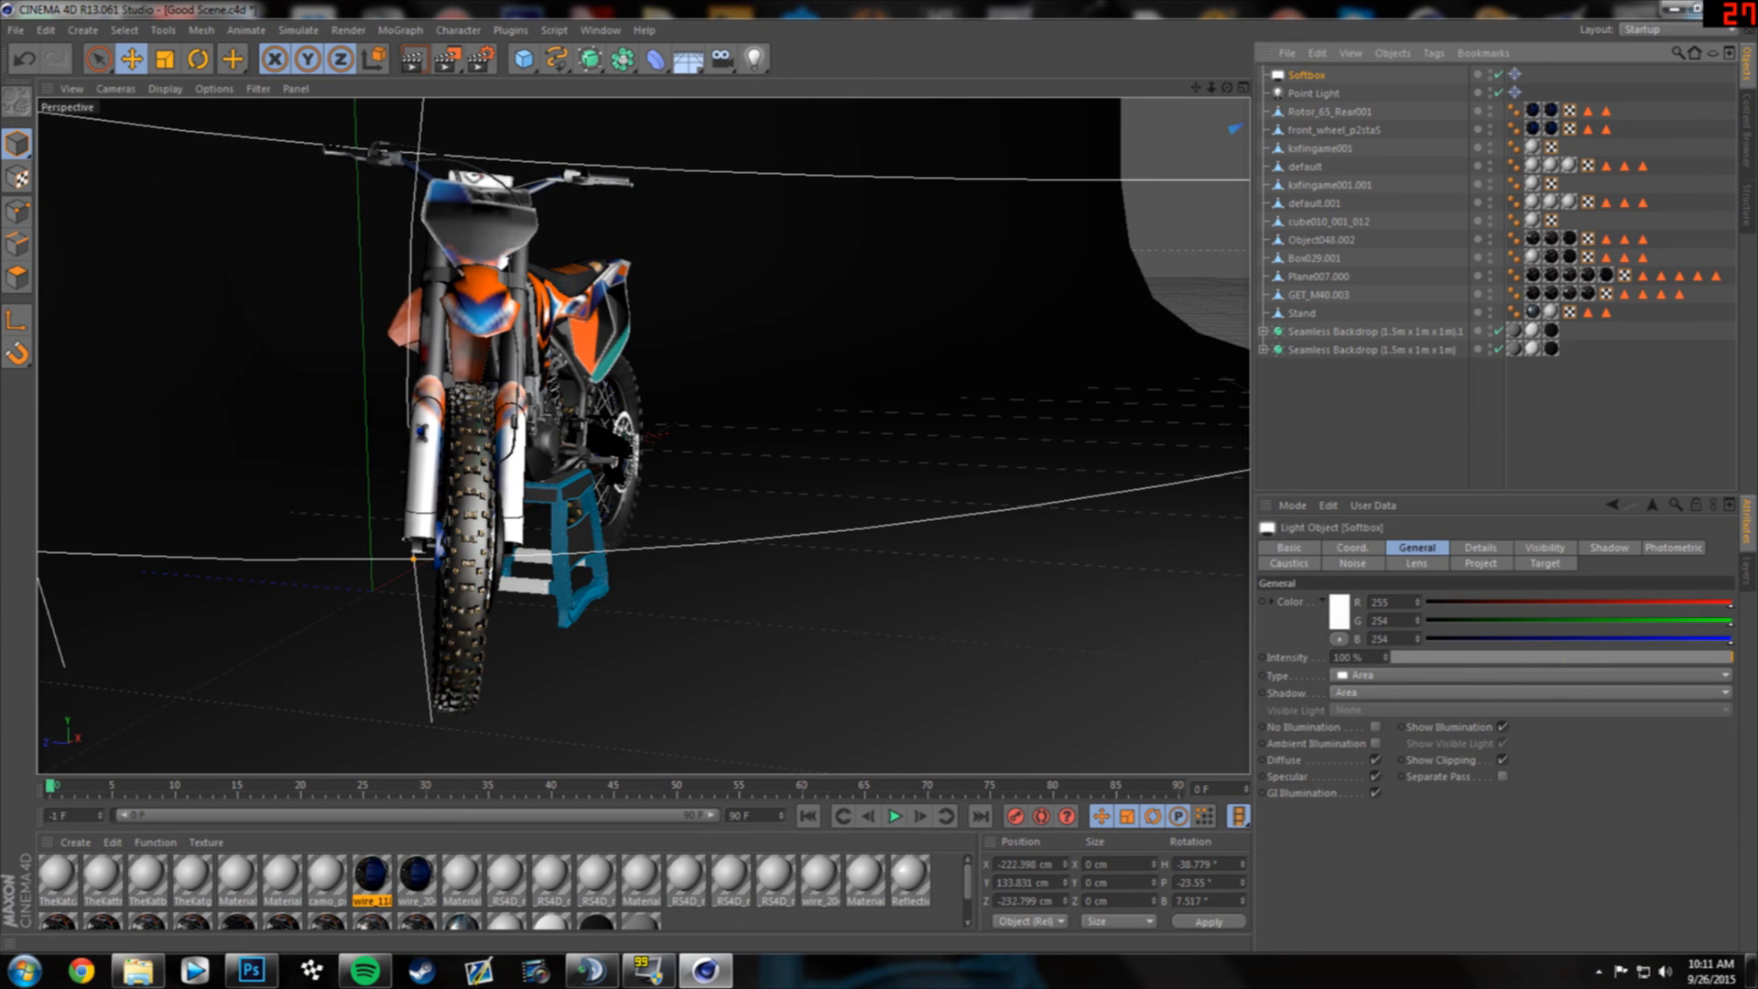
pyautogui.click(1480, 548)
pyautogui.click(1351, 855)
pyautogui.click(1373, 417)
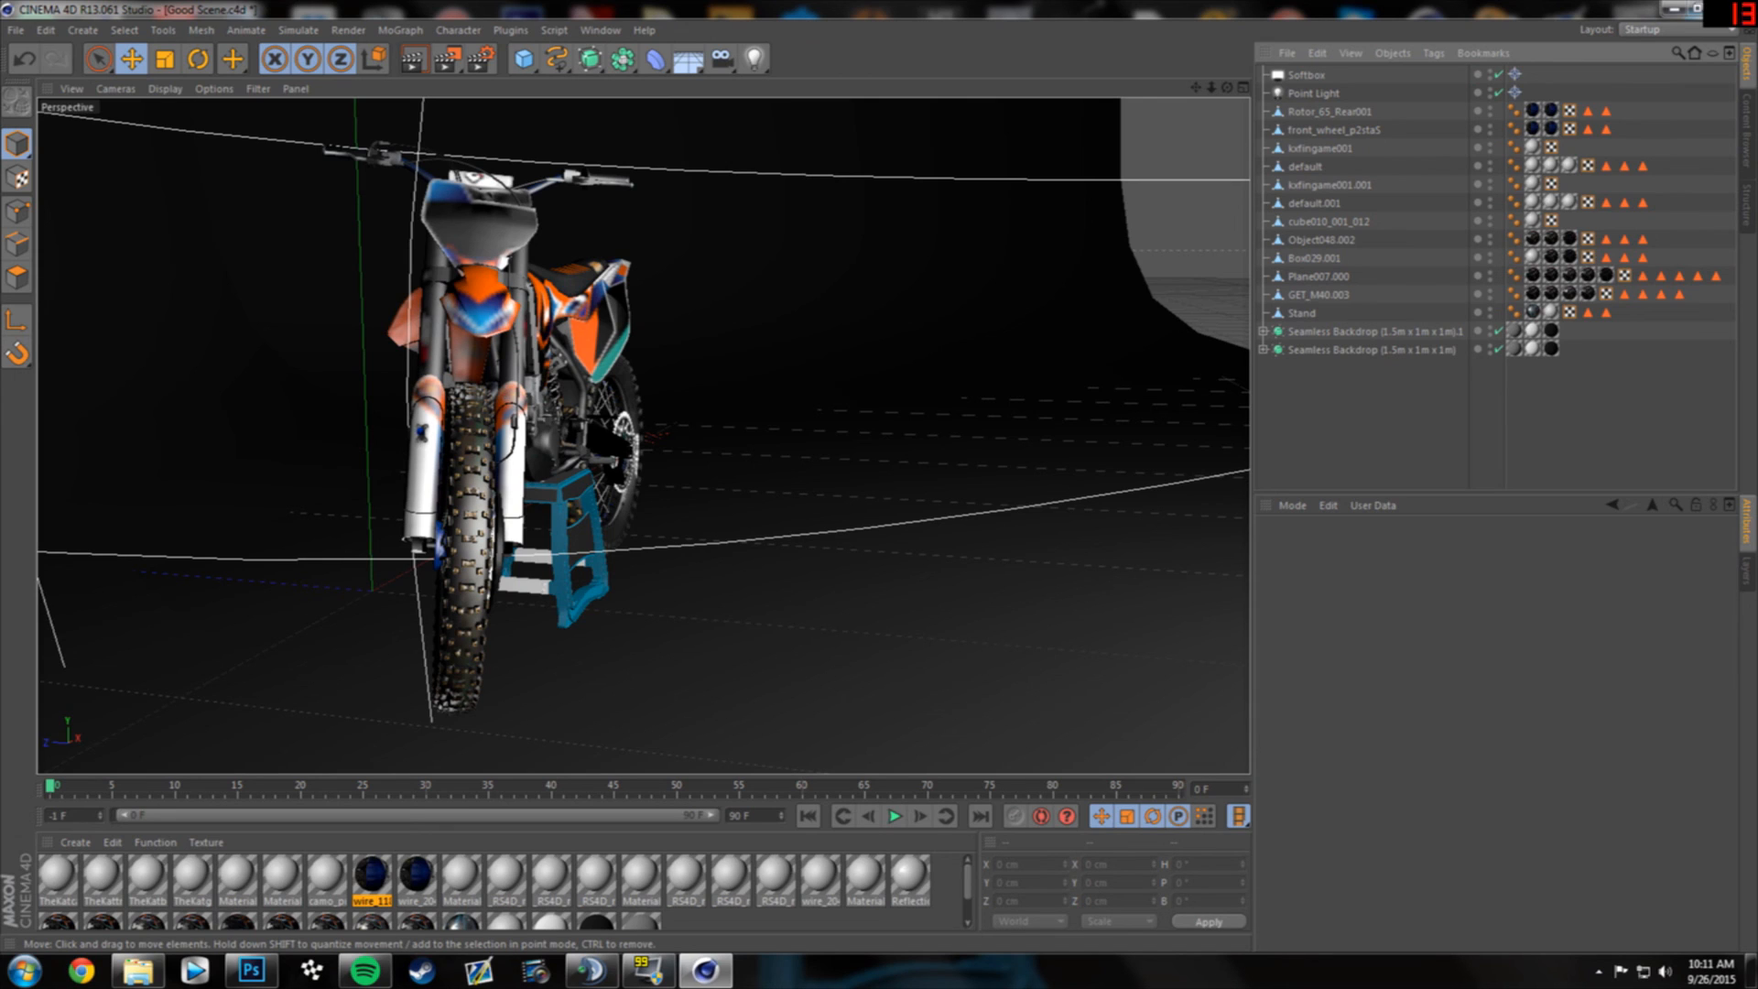
# - Preview the relit bike in the interactive render region, moved and resized to frame the whole bike
pyautogui.hotkey('alt', 'r')
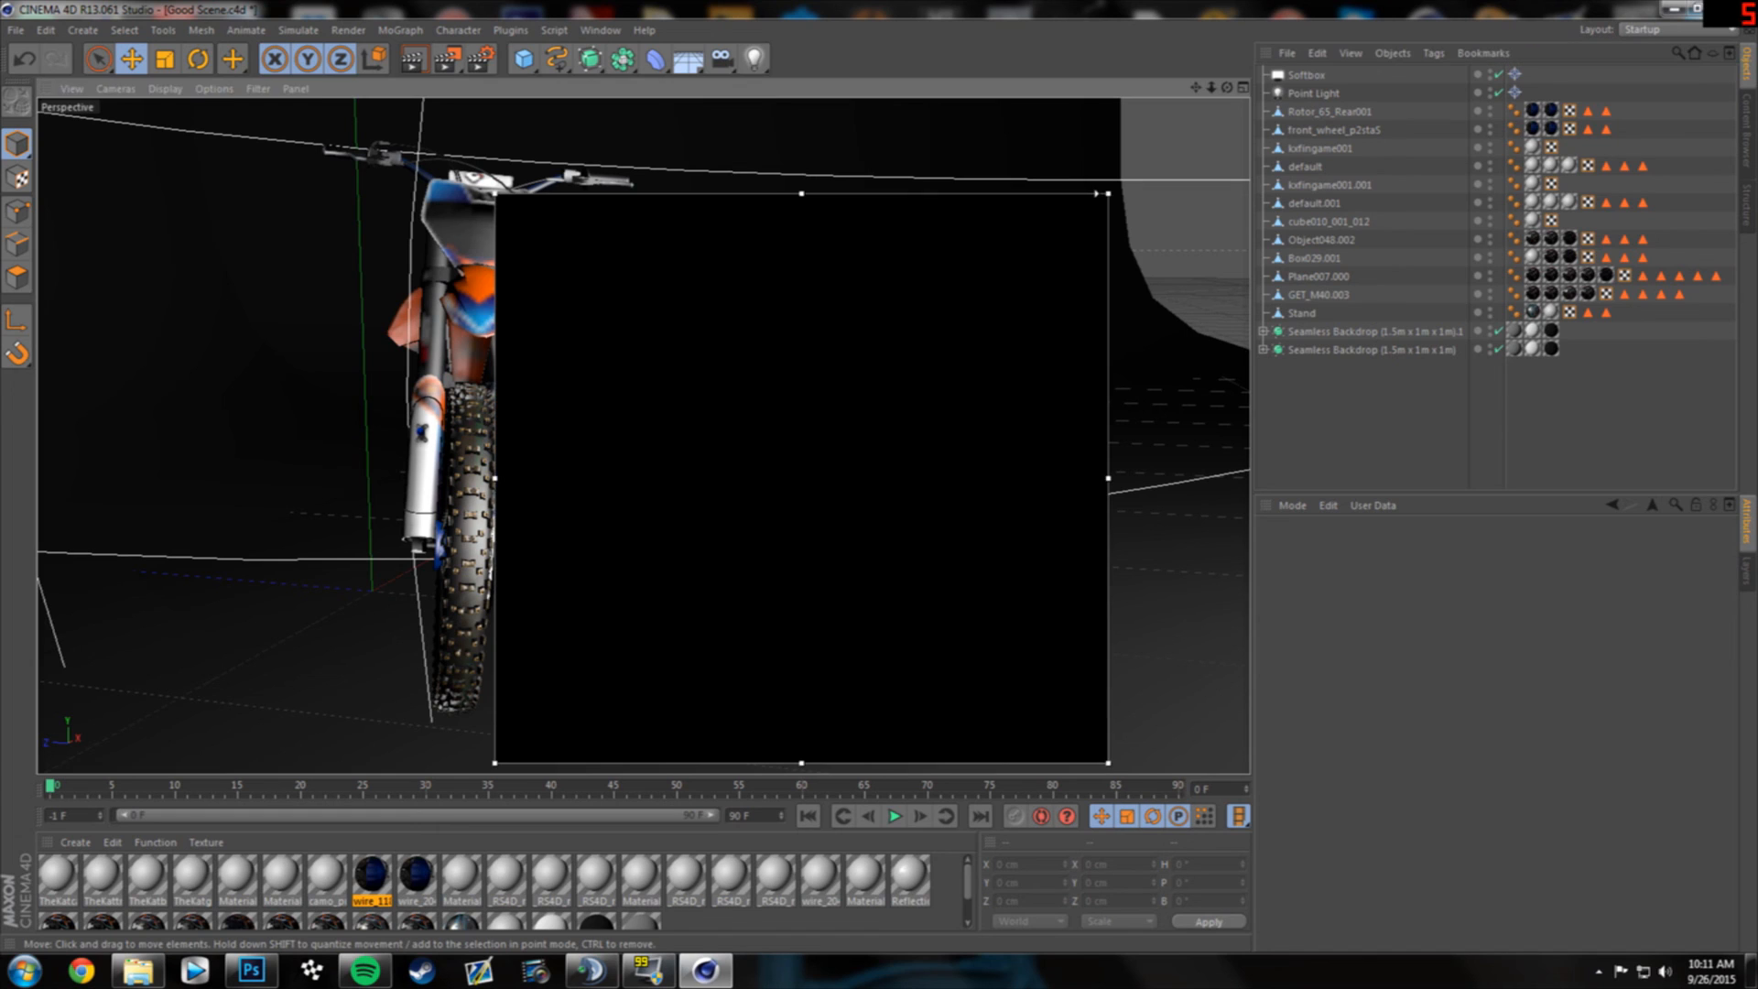
pyautogui.moveTo(567, 189); pyautogui.dragTo(413, 131)
pyautogui.click(1318, 276)
pyautogui.moveTo(894, 700); pyautogui.dragTo(898, 736)
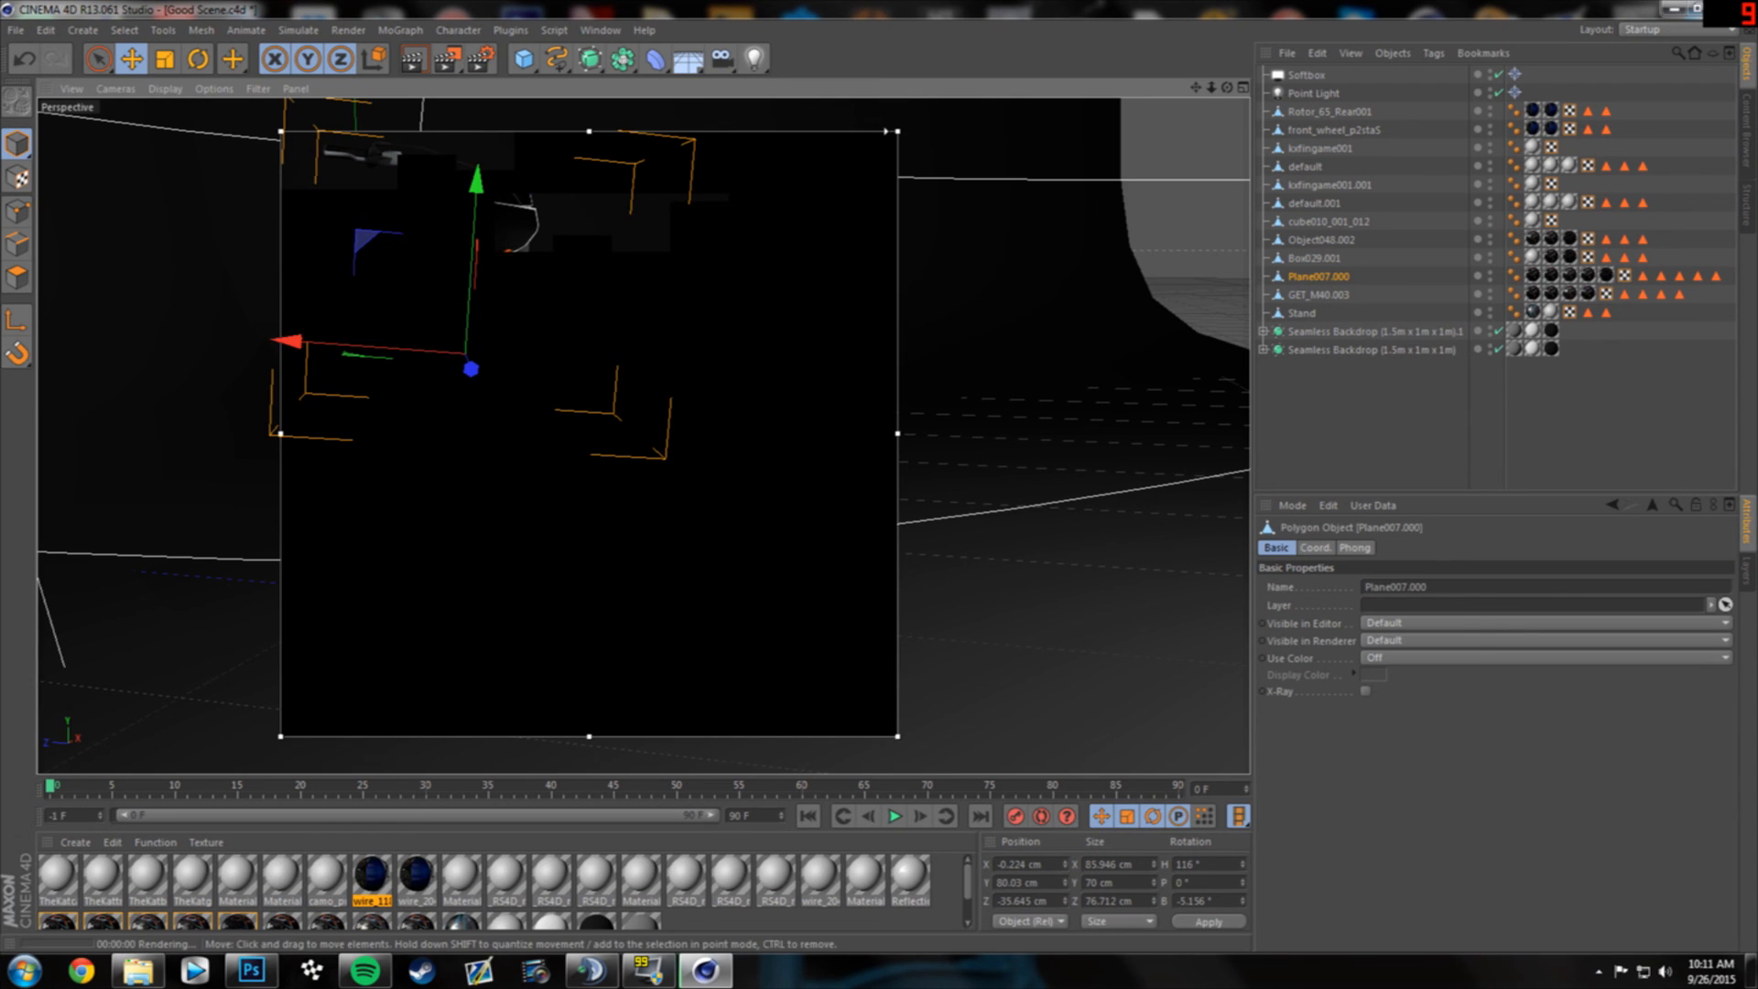
pyautogui.click(1373, 421)
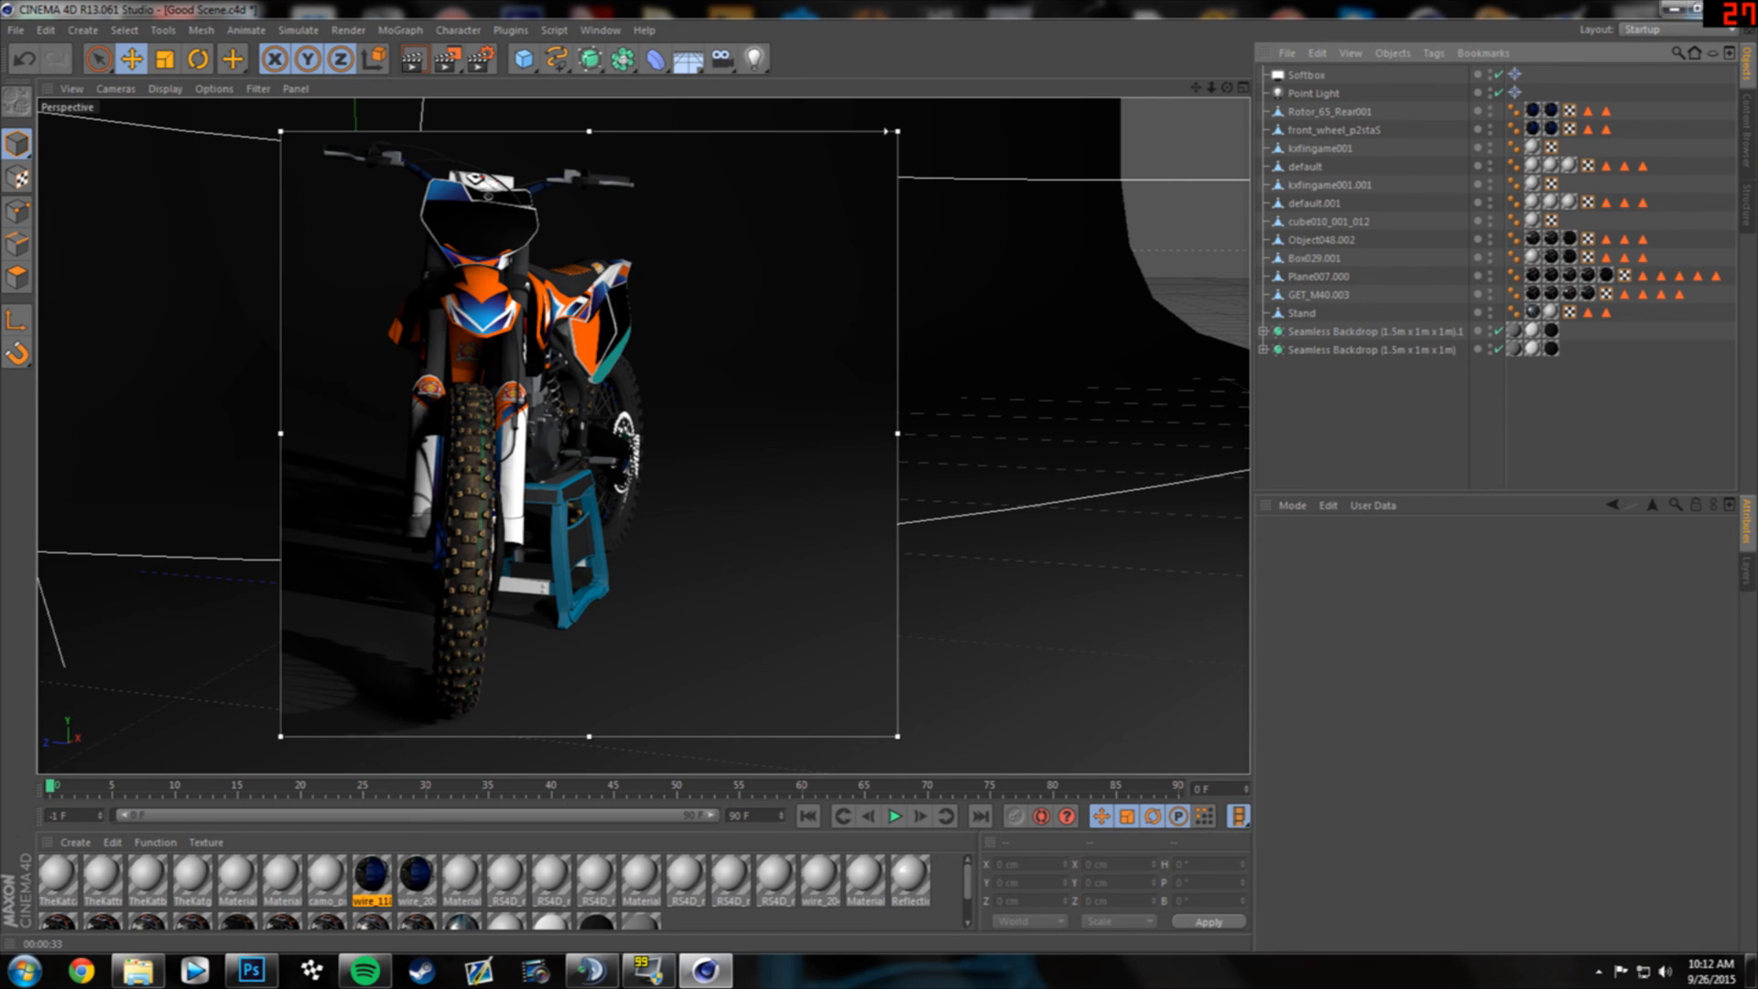
# - Render the active view and turn off the interactive render region
pyautogui.click(372, 921)
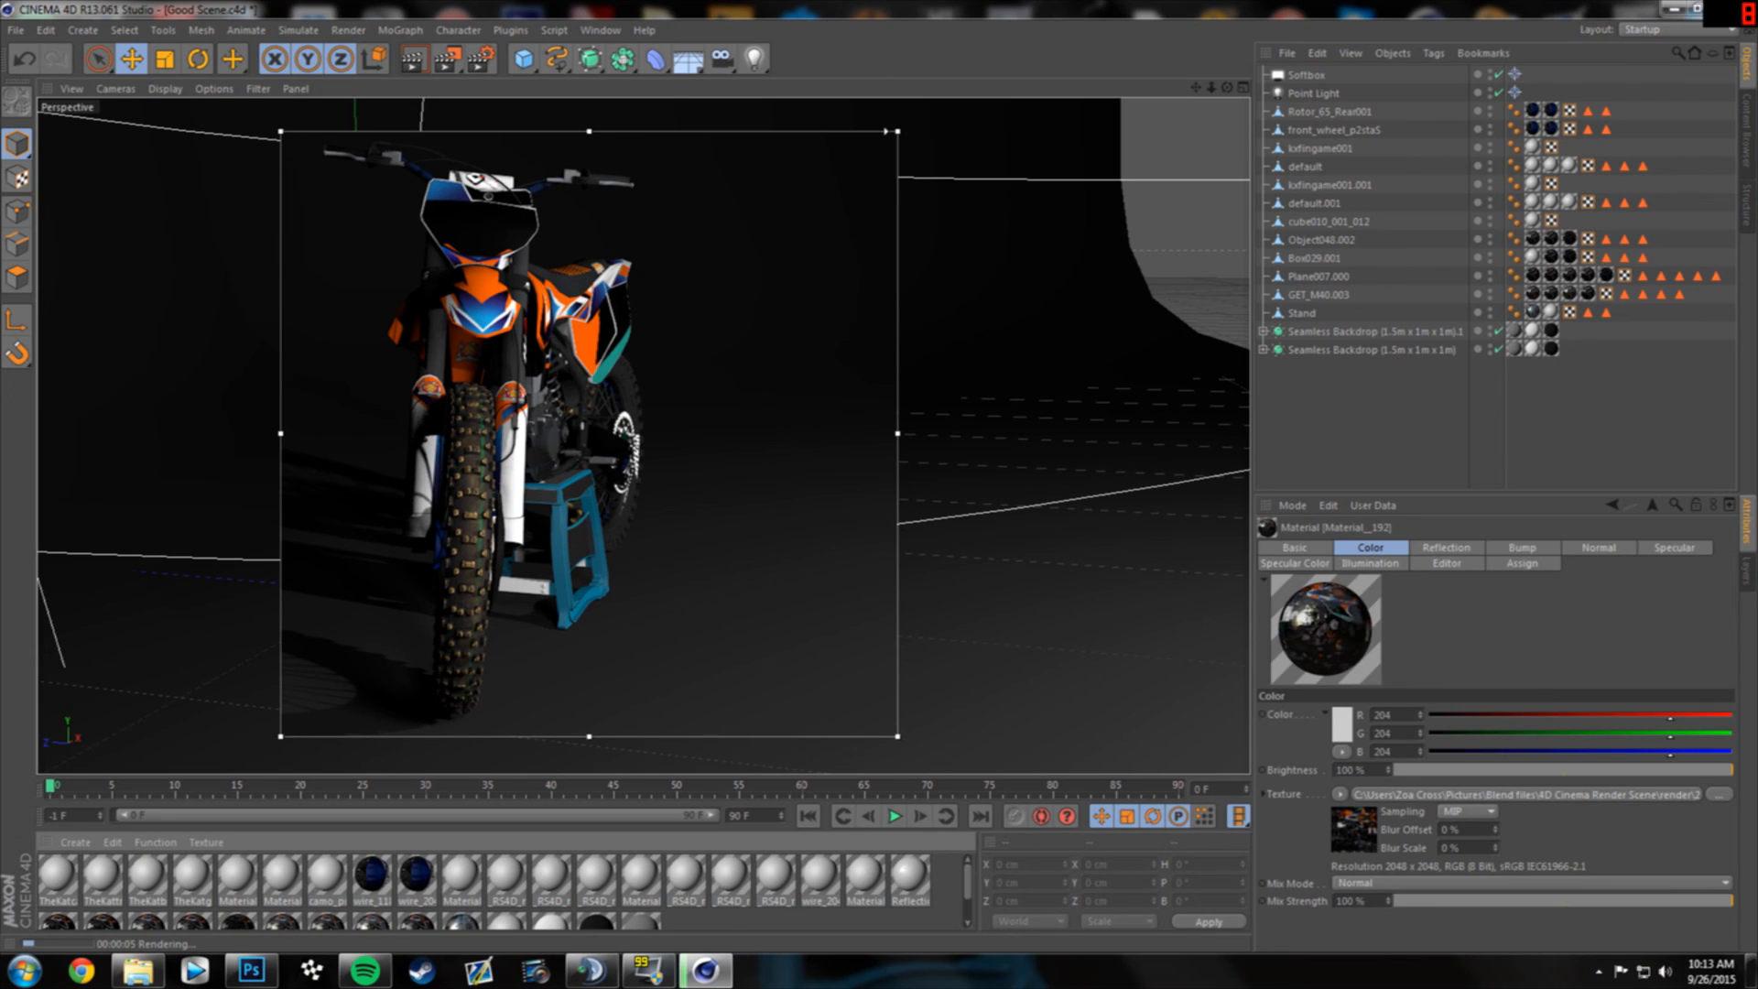
pyautogui.hotkey('ctrl', 'r')
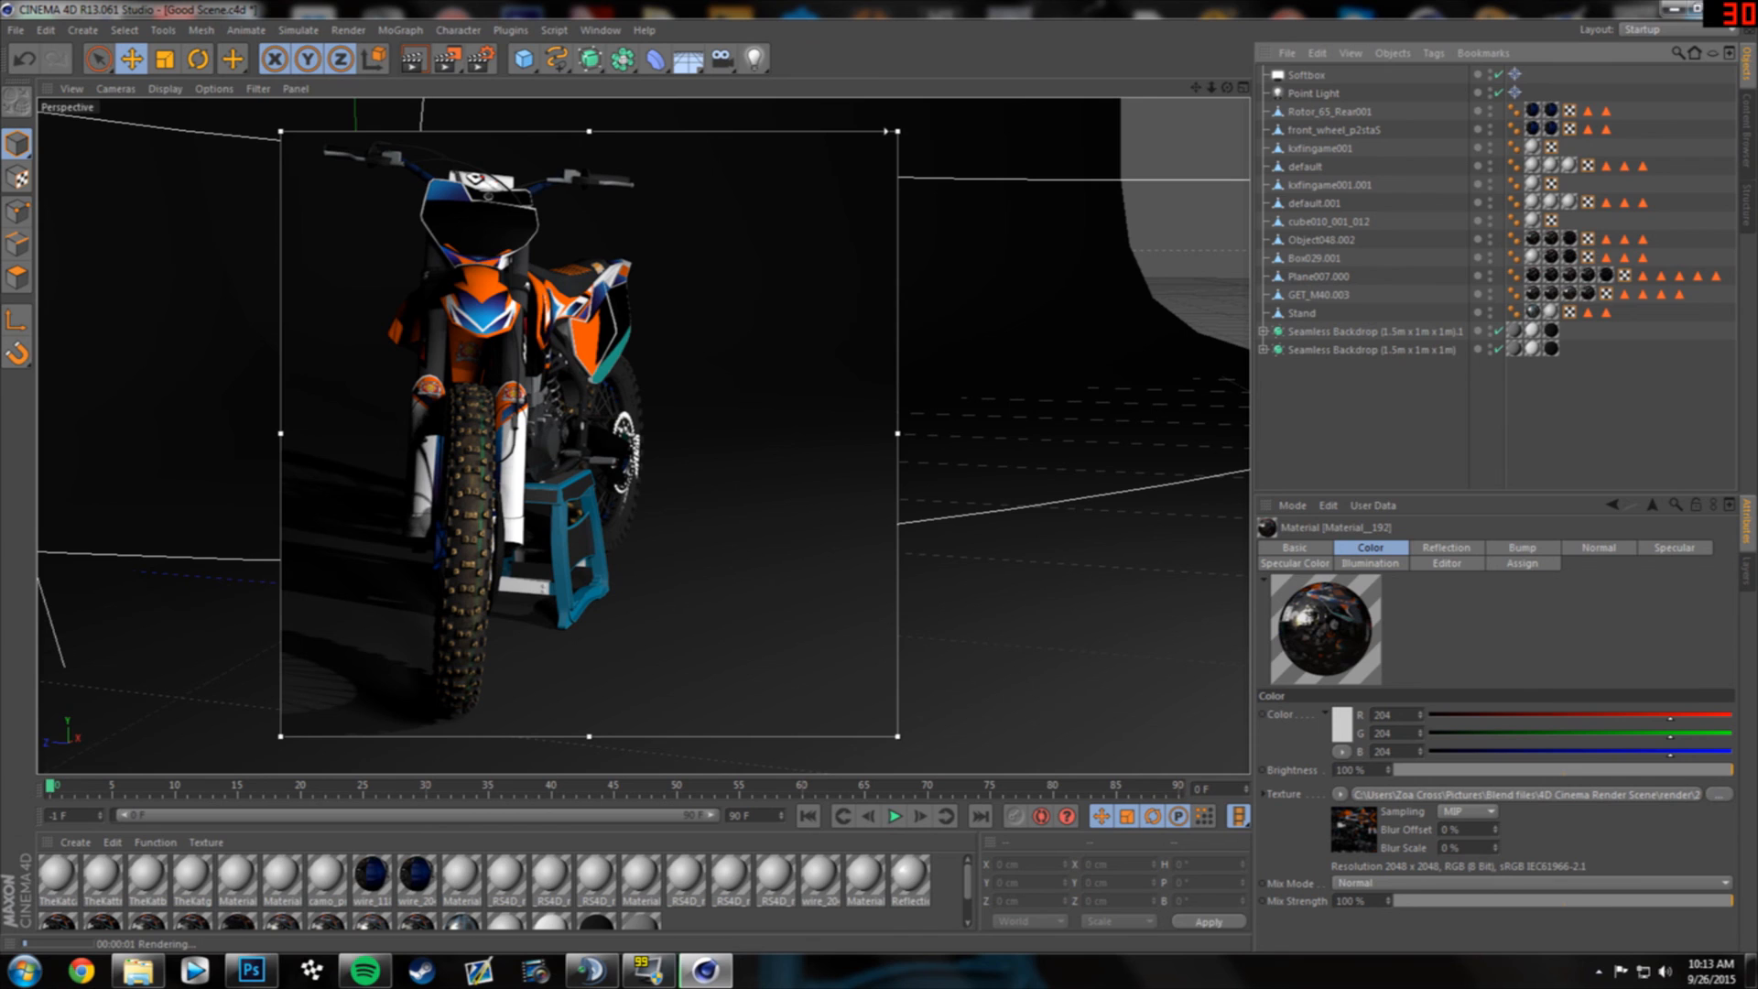
pyautogui.hotkey('alt', 'r')
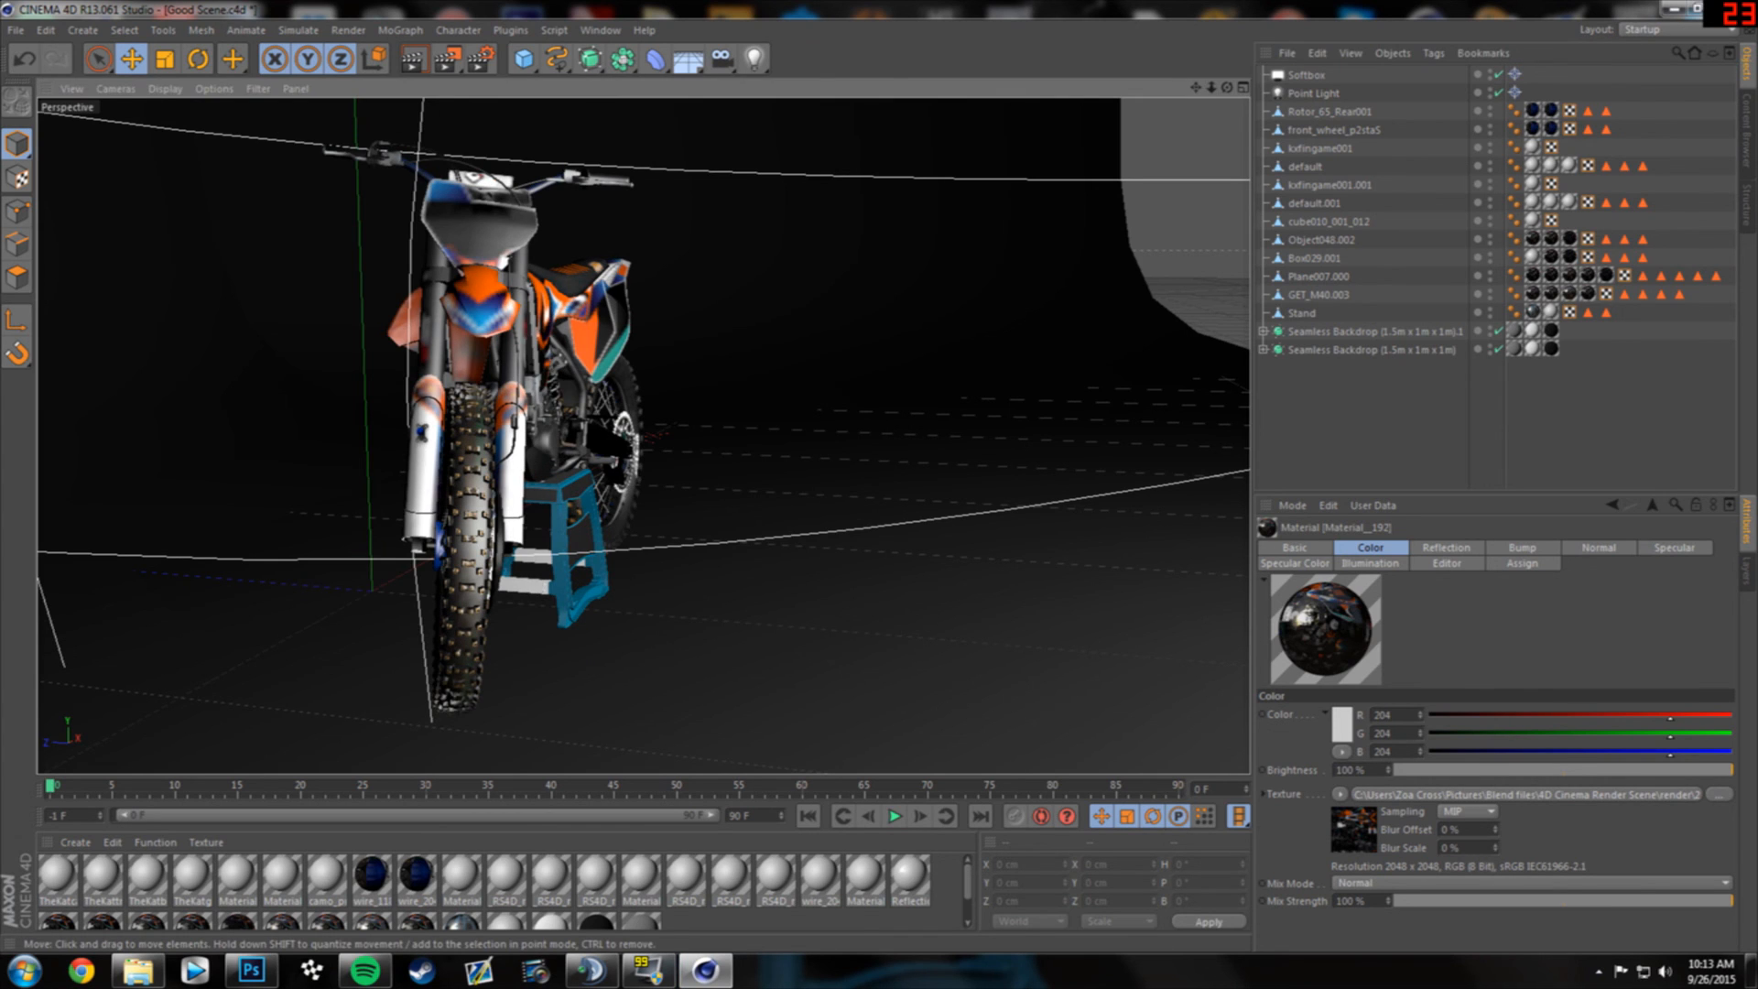
# - Add a standard Camera and orbit it around to the bike's rear side, at about X 307, Y 115 and Z -368 cm
pyautogui.click(722, 59)
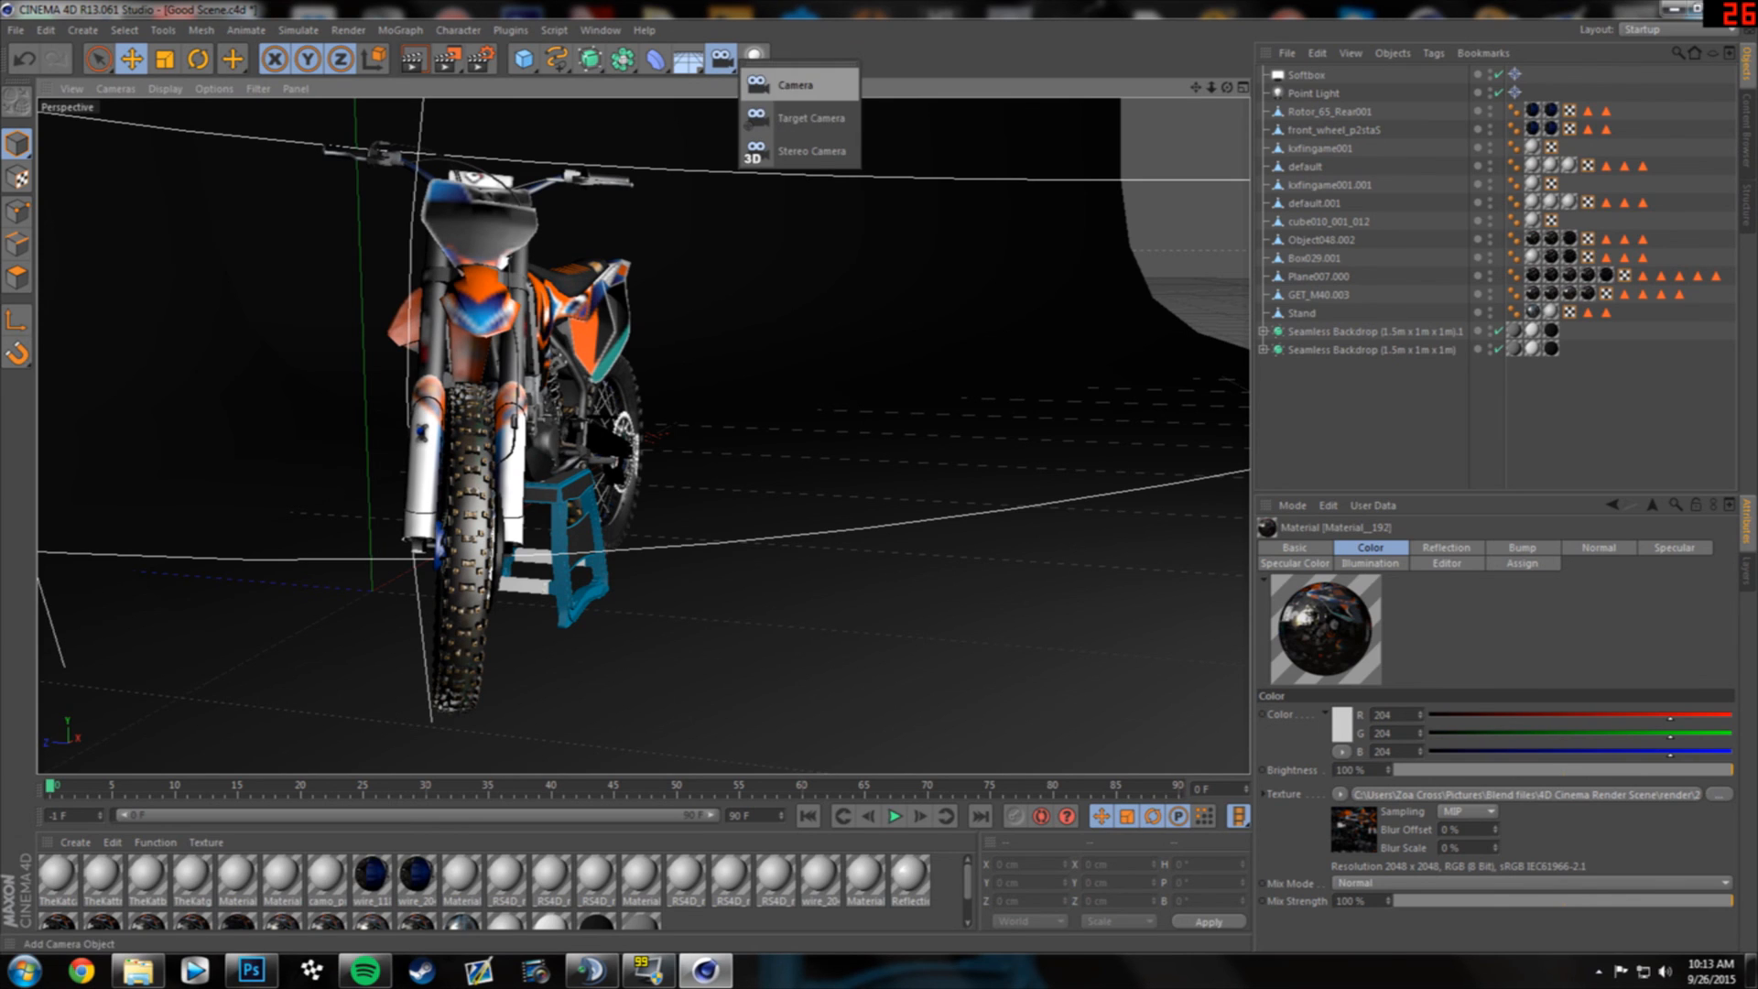
pyautogui.click(794, 84)
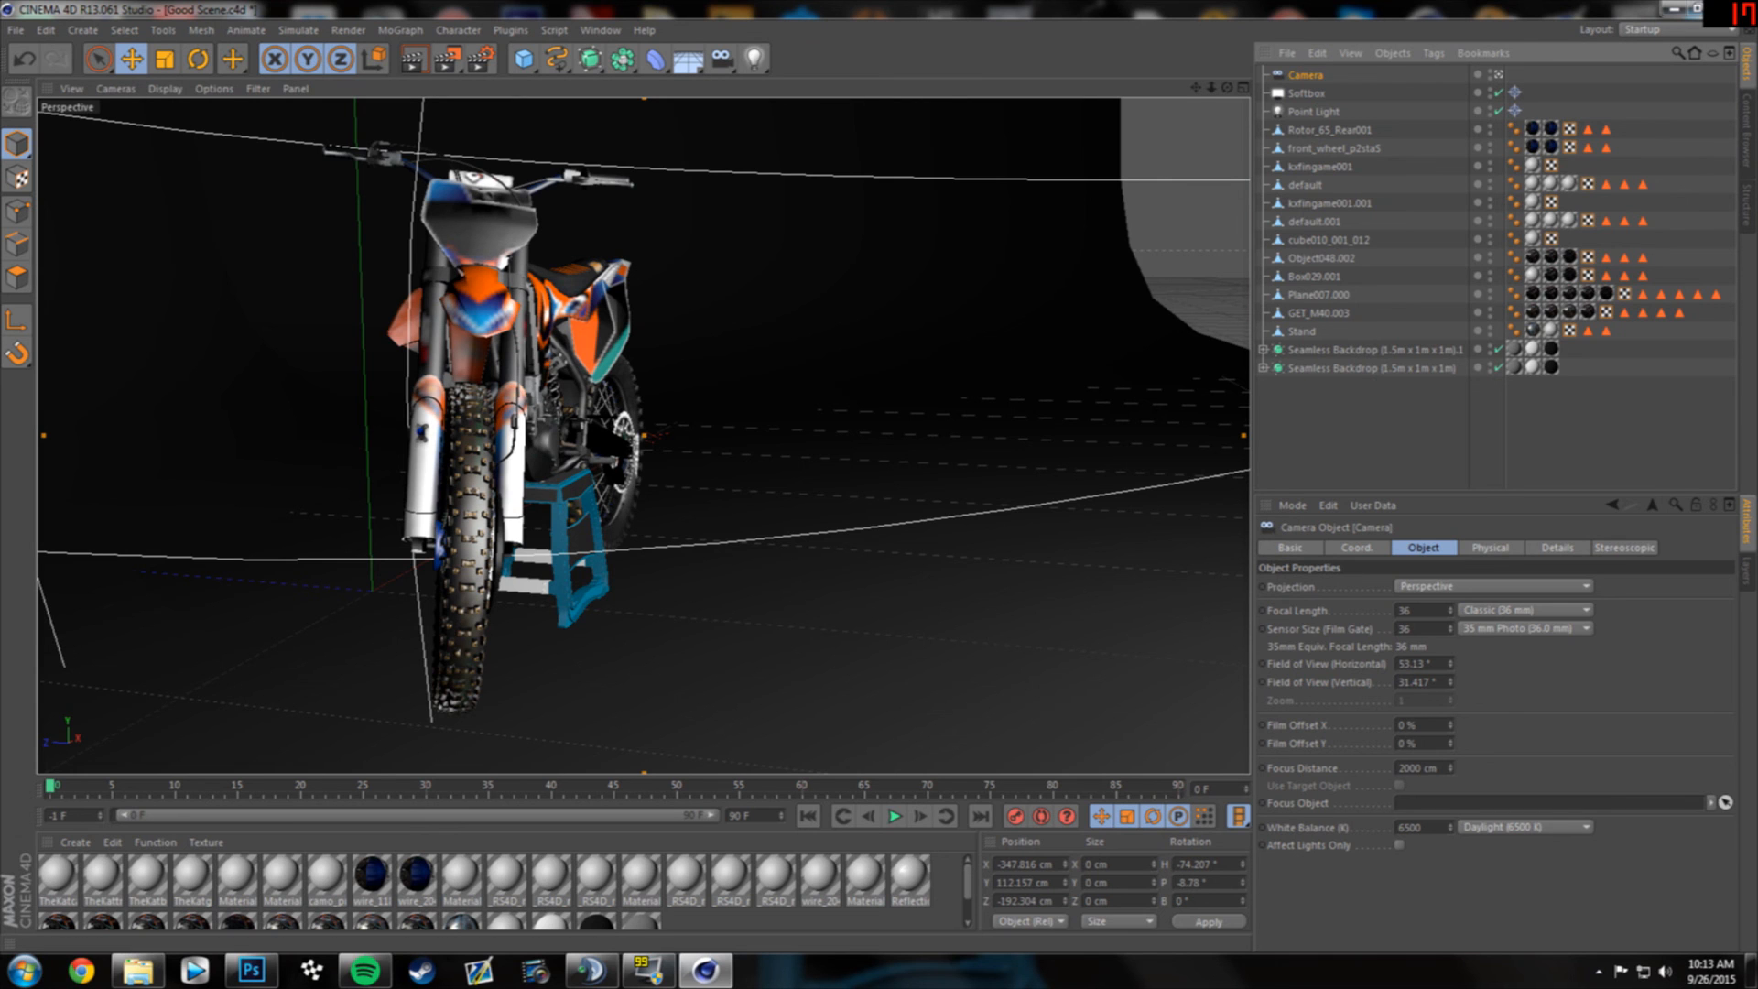
pyautogui.keyDown('alt'); pyautogui.moveTo(655, 478); pyautogui.dragTo(389, 463); pyautogui.keyUp('alt')
pyautogui.keyDown('alt'); pyautogui.moveTo(643, 437); pyautogui.dragTo(1181, 600, button='middle'); pyautogui.keyUp('alt')
pyautogui.keyDown('alt'); pyautogui.moveTo(788, 561); pyautogui.dragTo(599, 540); pyautogui.keyUp('alt')
pyautogui.keyDown('alt'); pyautogui.moveTo(644, 437); pyautogui.dragTo(806, 526, button='middle'); pyautogui.keyUp('alt')
pyautogui.keyDown('alt'); pyautogui.moveTo(644, 437); pyautogui.dragTo(677, 435); pyautogui.keyUp('alt')
pyautogui.scroll(4, 719, 553)
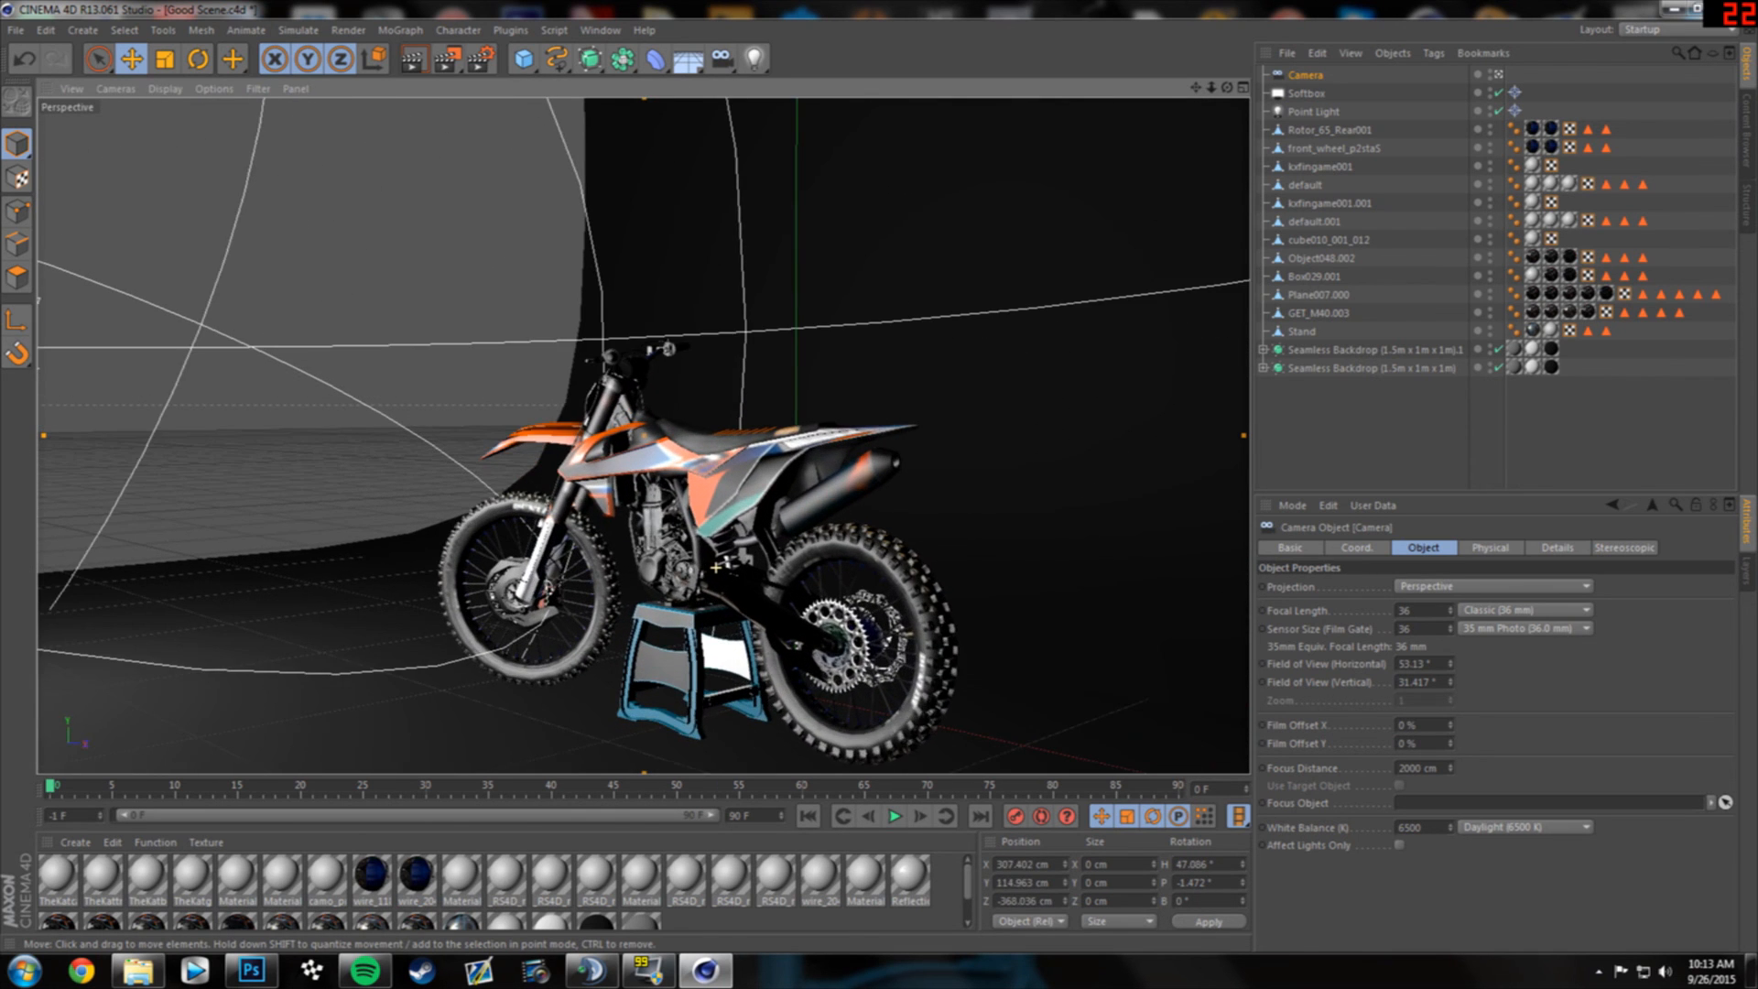
# - Orbit and dolly the camera closer to the bike's rear side, at about X 276, Y 52 and Z -171 cm, previewing it in the interactive render region
pyautogui.keyDown('alt'); pyautogui.moveTo(719, 553); pyautogui.dragTo(646, 537); pyautogui.keyUp('alt')
pyautogui.scroll(1, 646, 541)
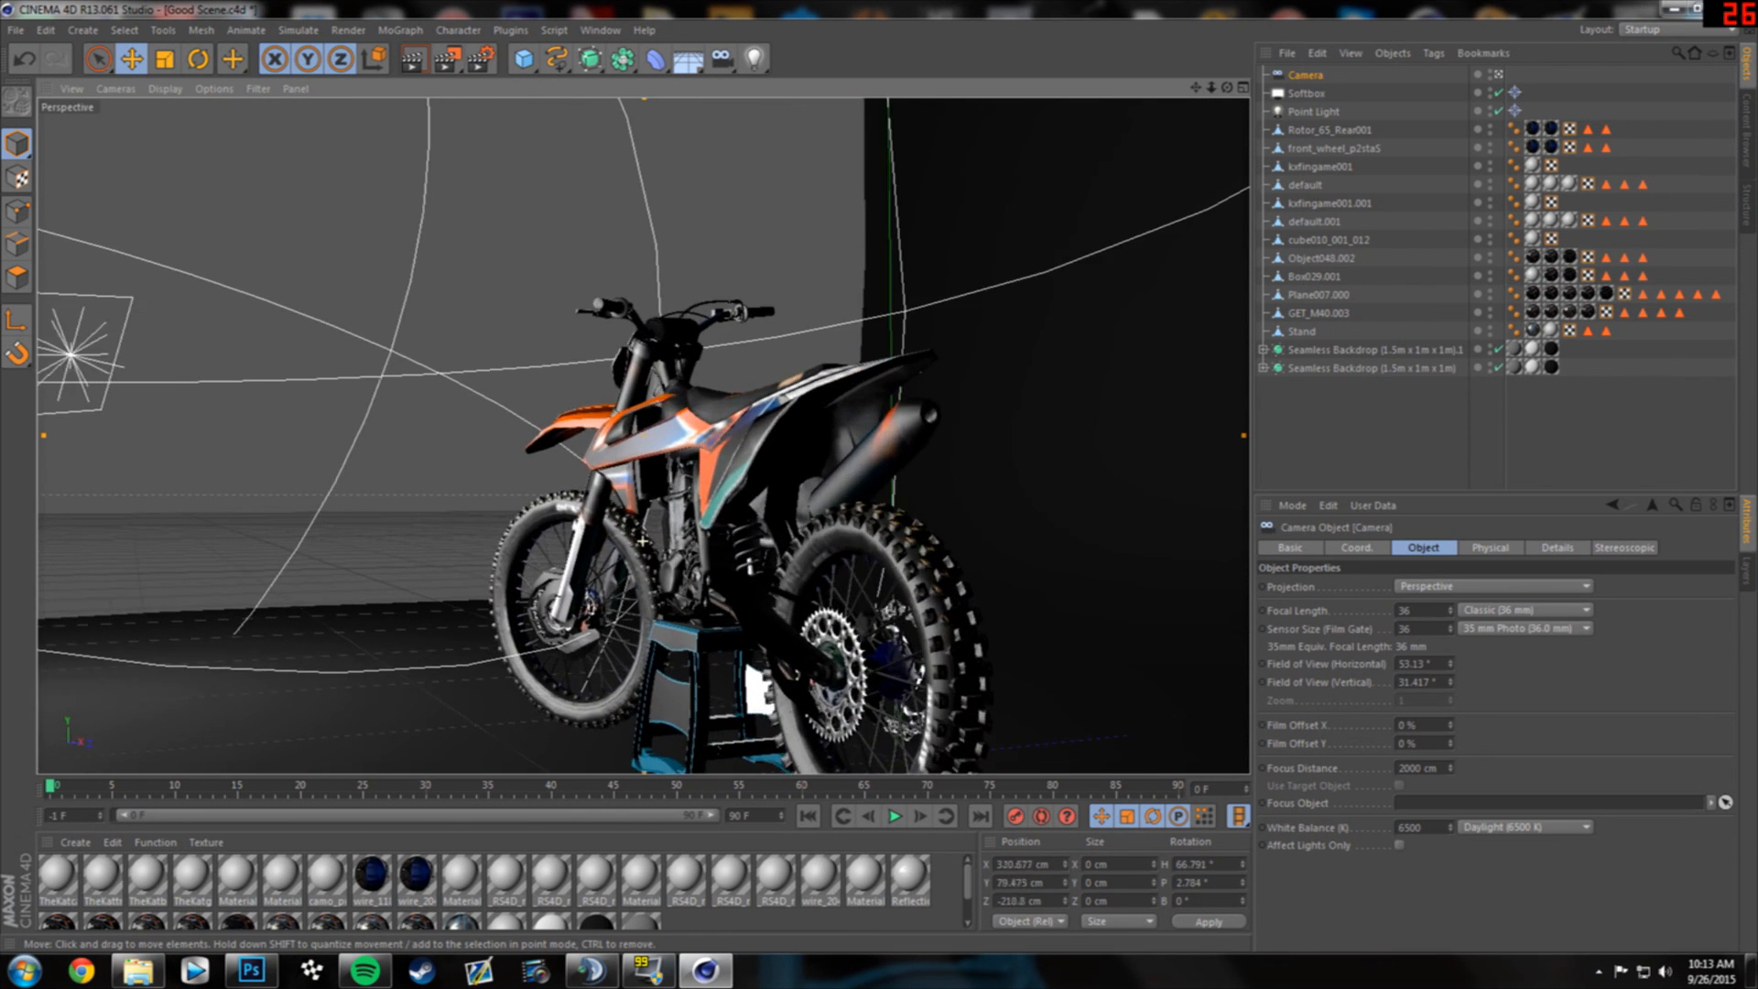
pyautogui.keyDown('alt'); pyautogui.moveTo(645, 541); pyautogui.dragTo(678, 498, button='middle'); pyautogui.keyUp('alt')
pyautogui.scroll(3, 644, 436)
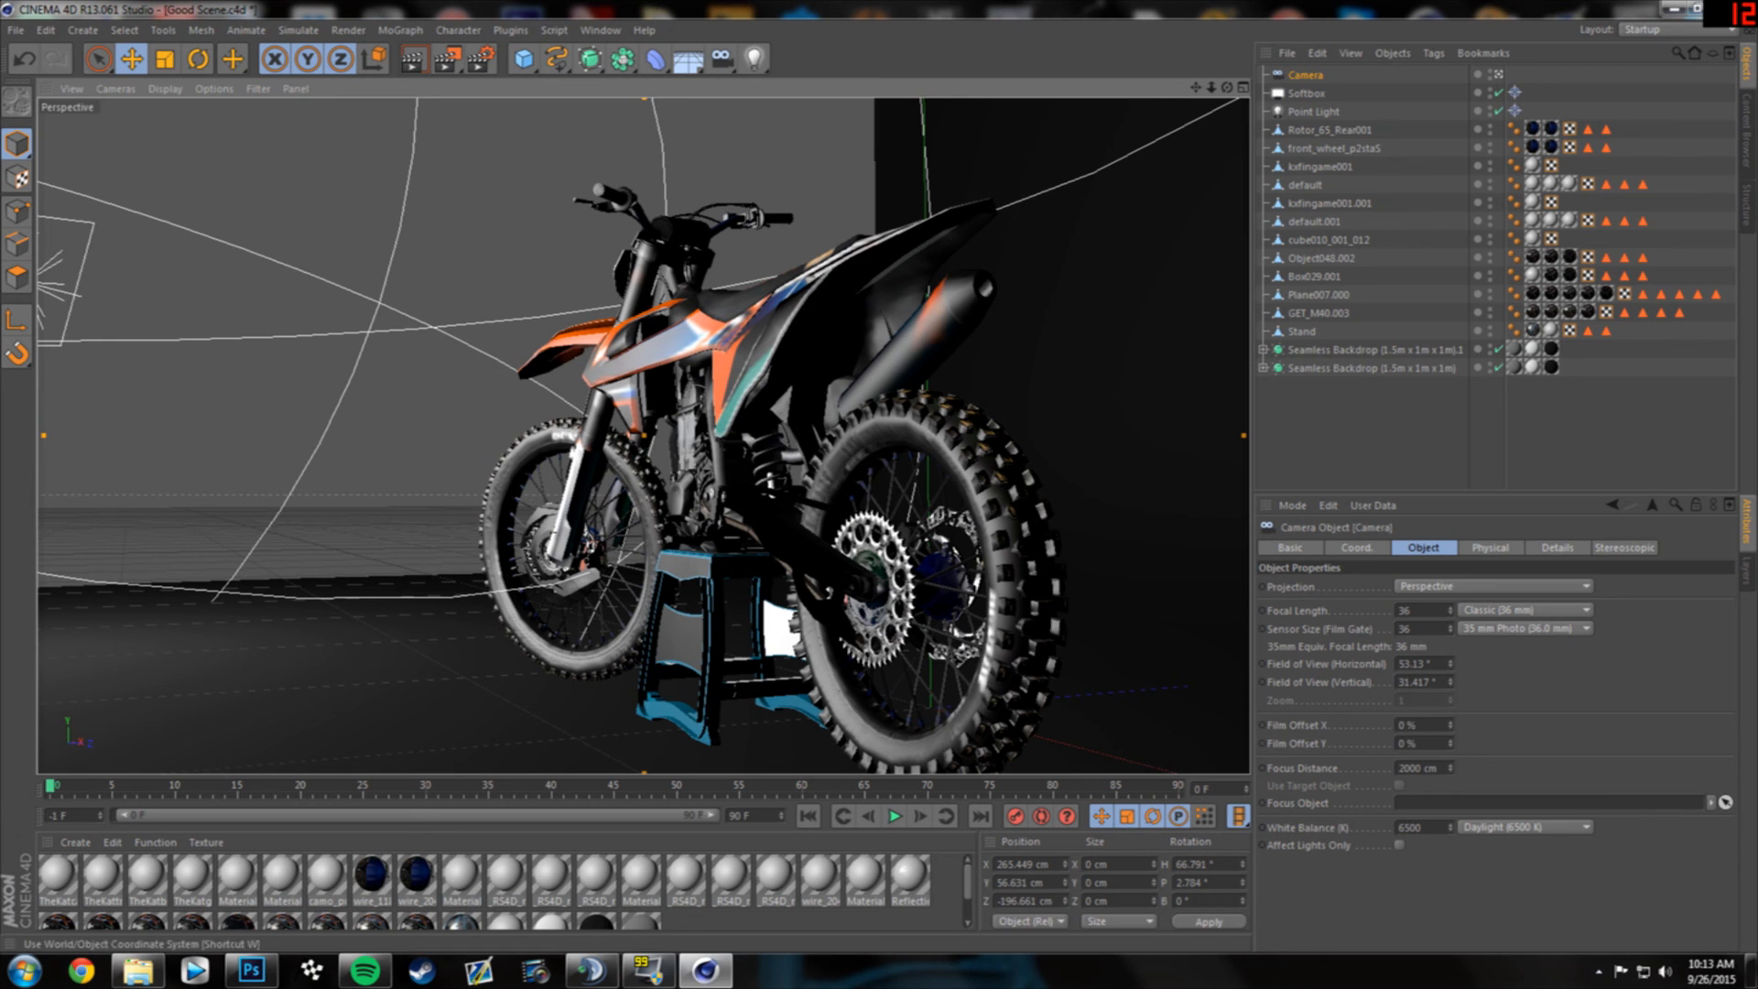
pyautogui.hotkey('alt', 'r')
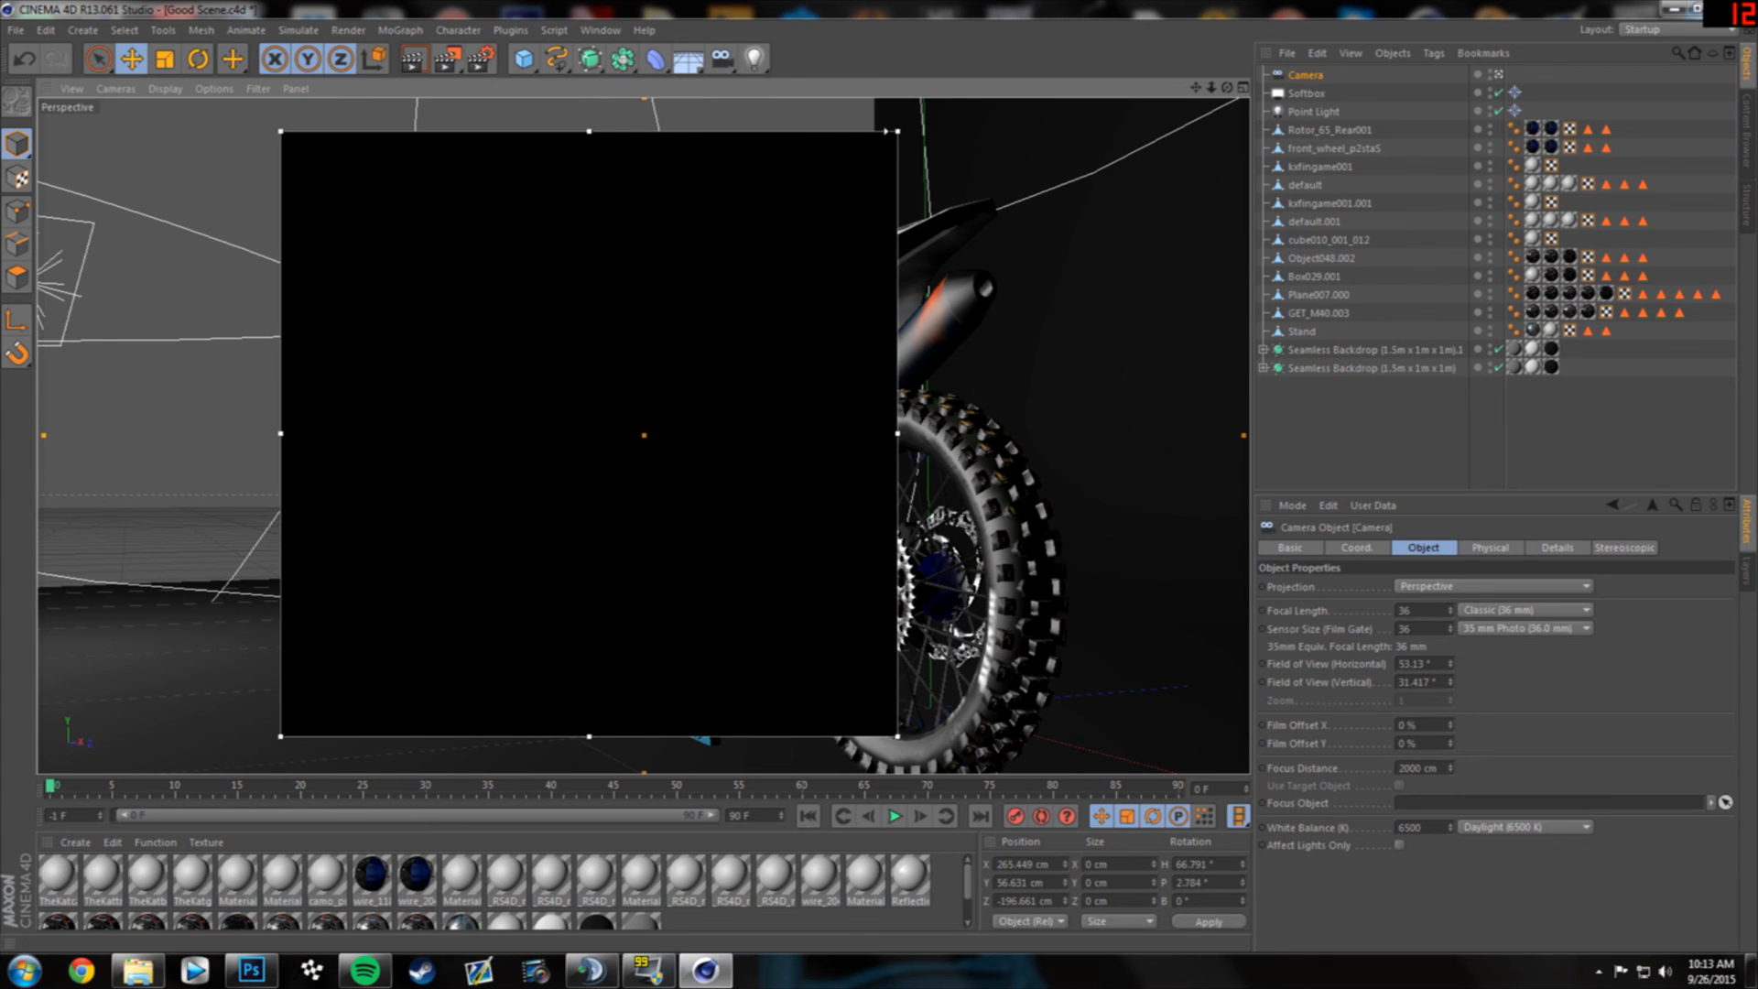
pyautogui.keyDown('alt'); pyautogui.moveTo(644, 436); pyautogui.dragTo(483, 410, button='middle'); pyautogui.keyUp('alt')
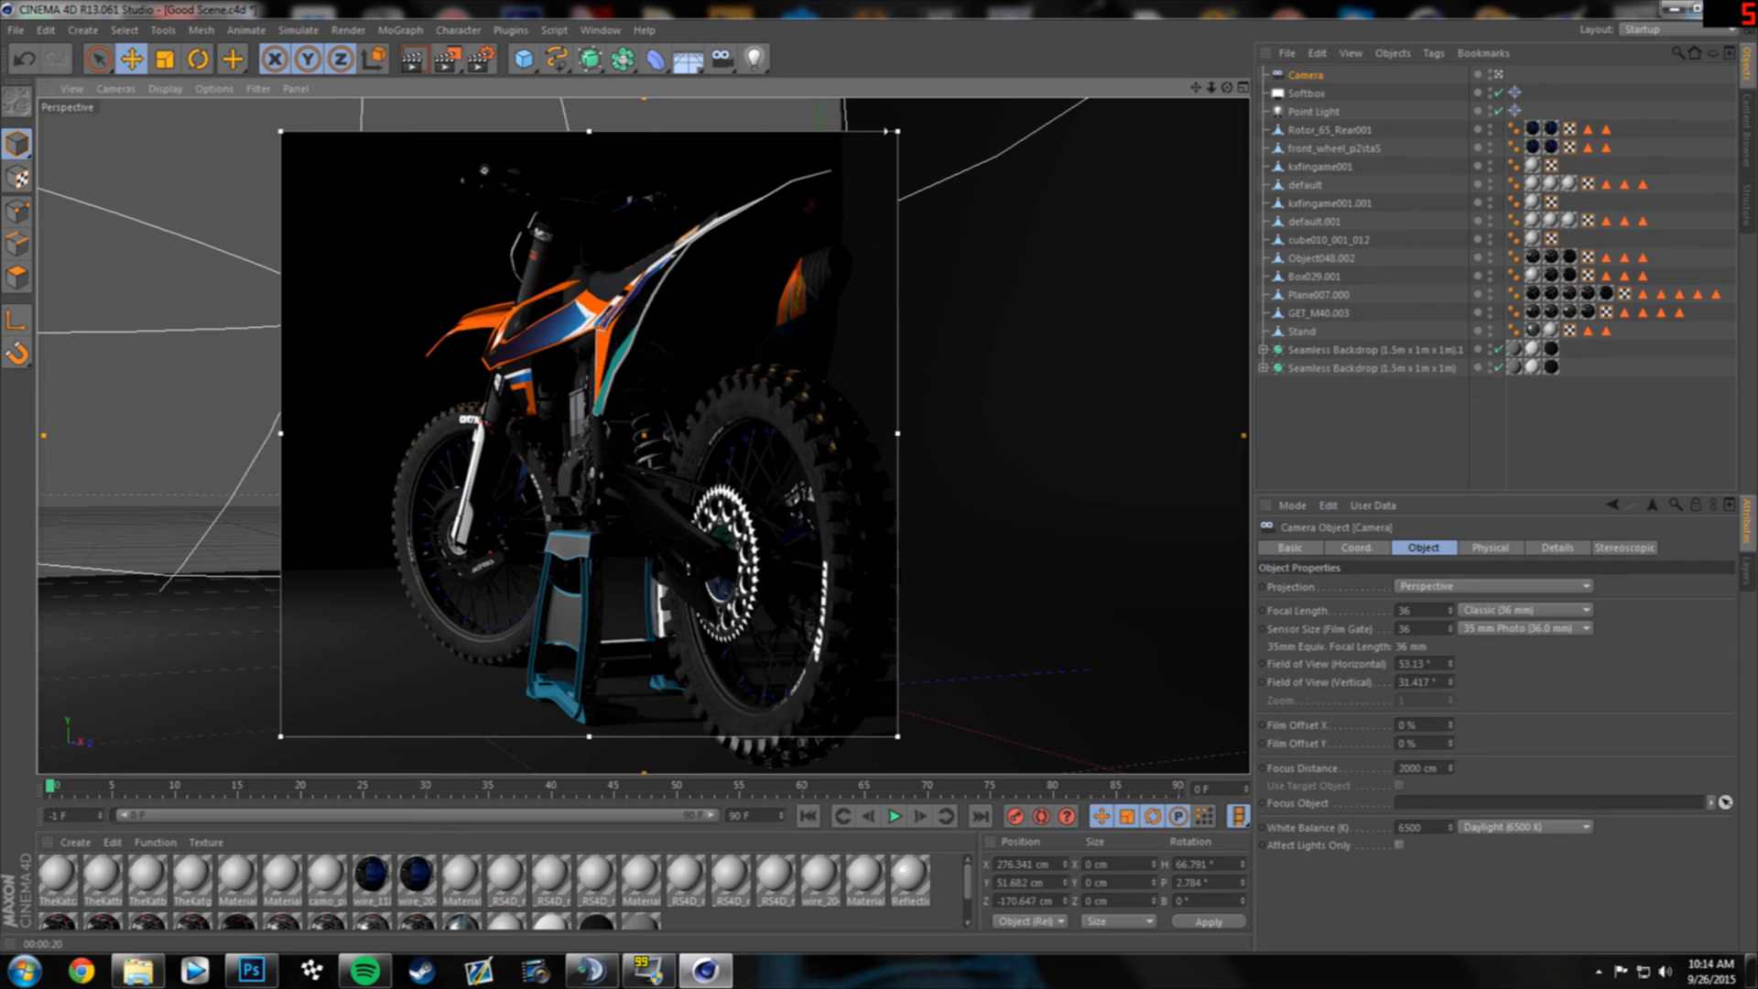
pyautogui.hotkey('alt', 'r')
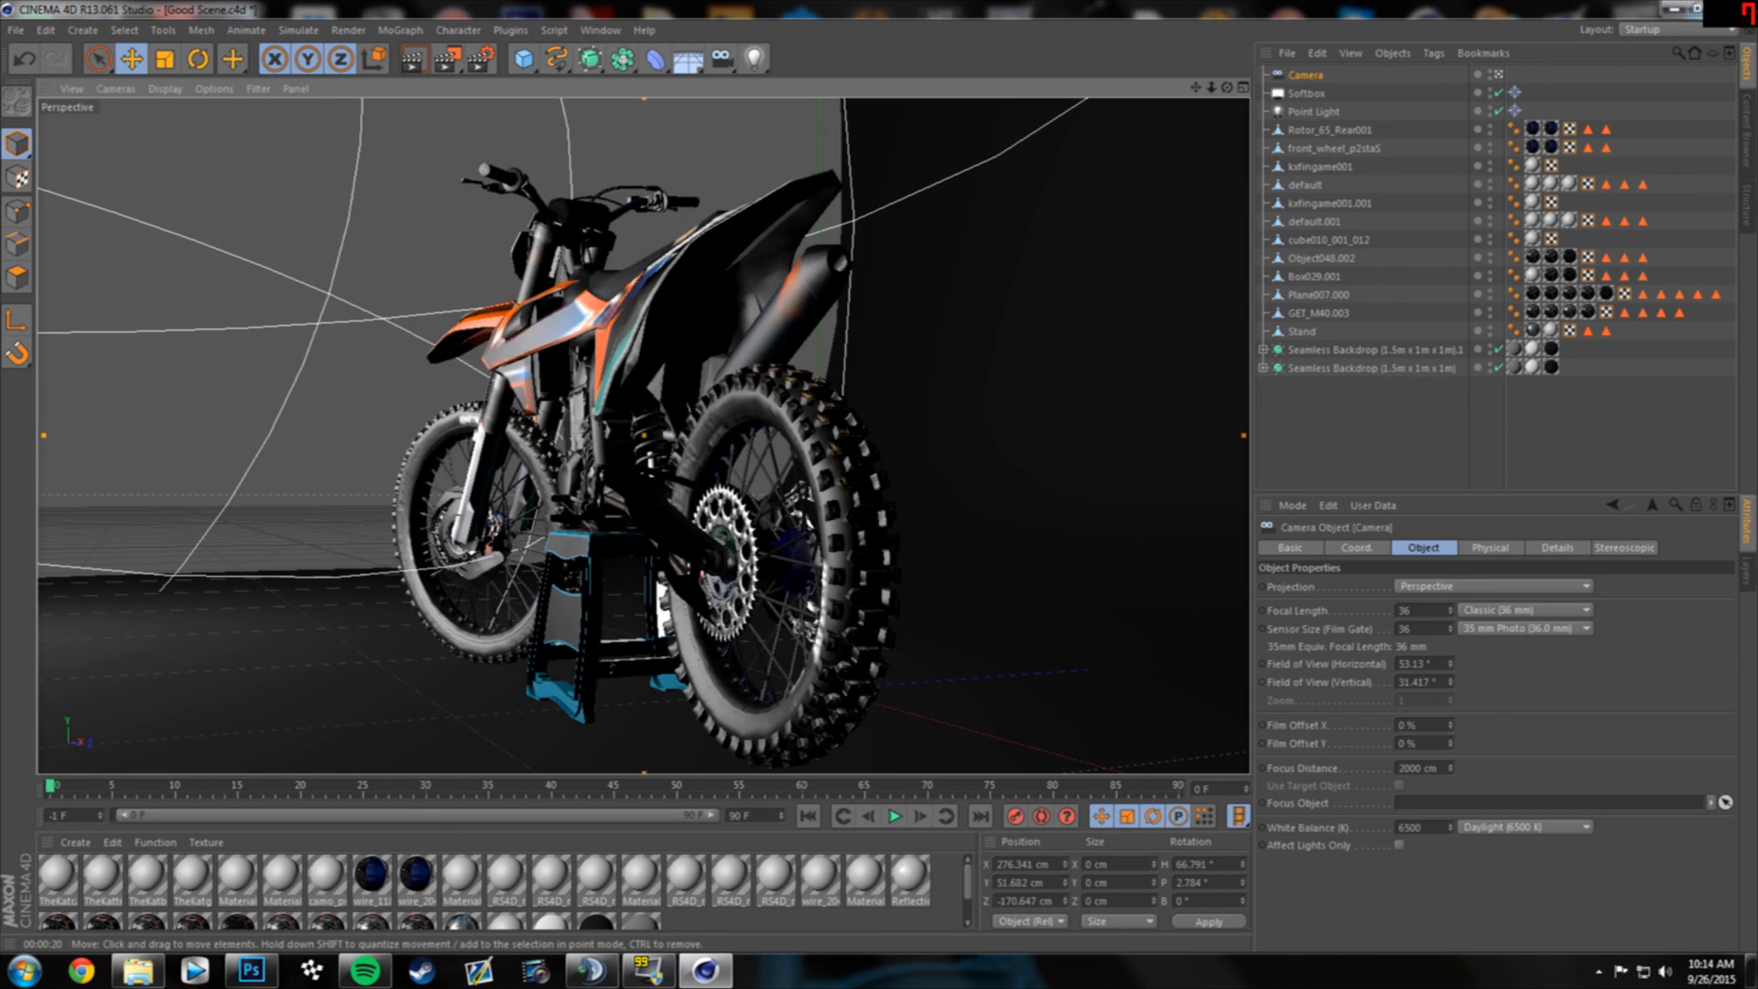
# - Orbit the camera to the bike's front, about X -282, Y 56 and Z -221 cm, and preview it with the render region enlarged around the front wheel
pyautogui.keyDown('alt'); pyautogui.moveTo(574, 433); pyautogui.dragTo(962, 433); pyautogui.keyUp('alt')
pyautogui.keyDown('alt'); pyautogui.moveTo(962, 433); pyautogui.dragTo(895, 430, button='middle'); pyautogui.keyUp('alt')
pyautogui.hotkey('ctrl', 'r')
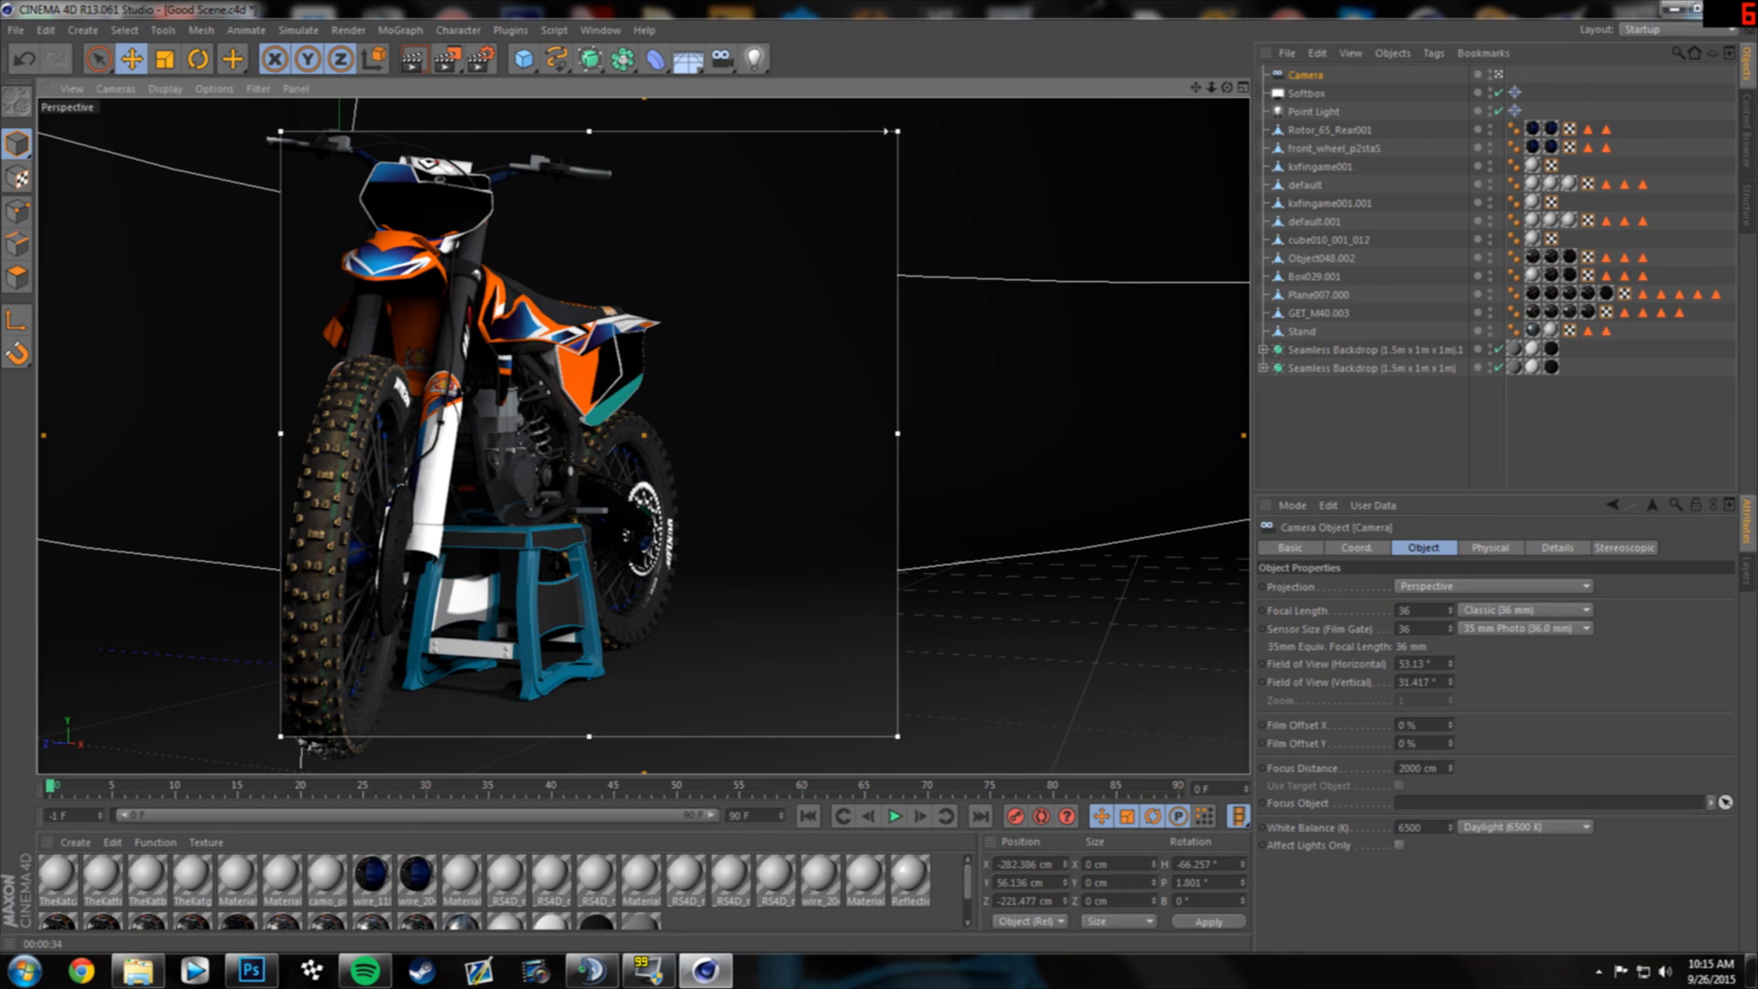
pyautogui.moveTo(280, 736); pyautogui.dragTo(252, 758)
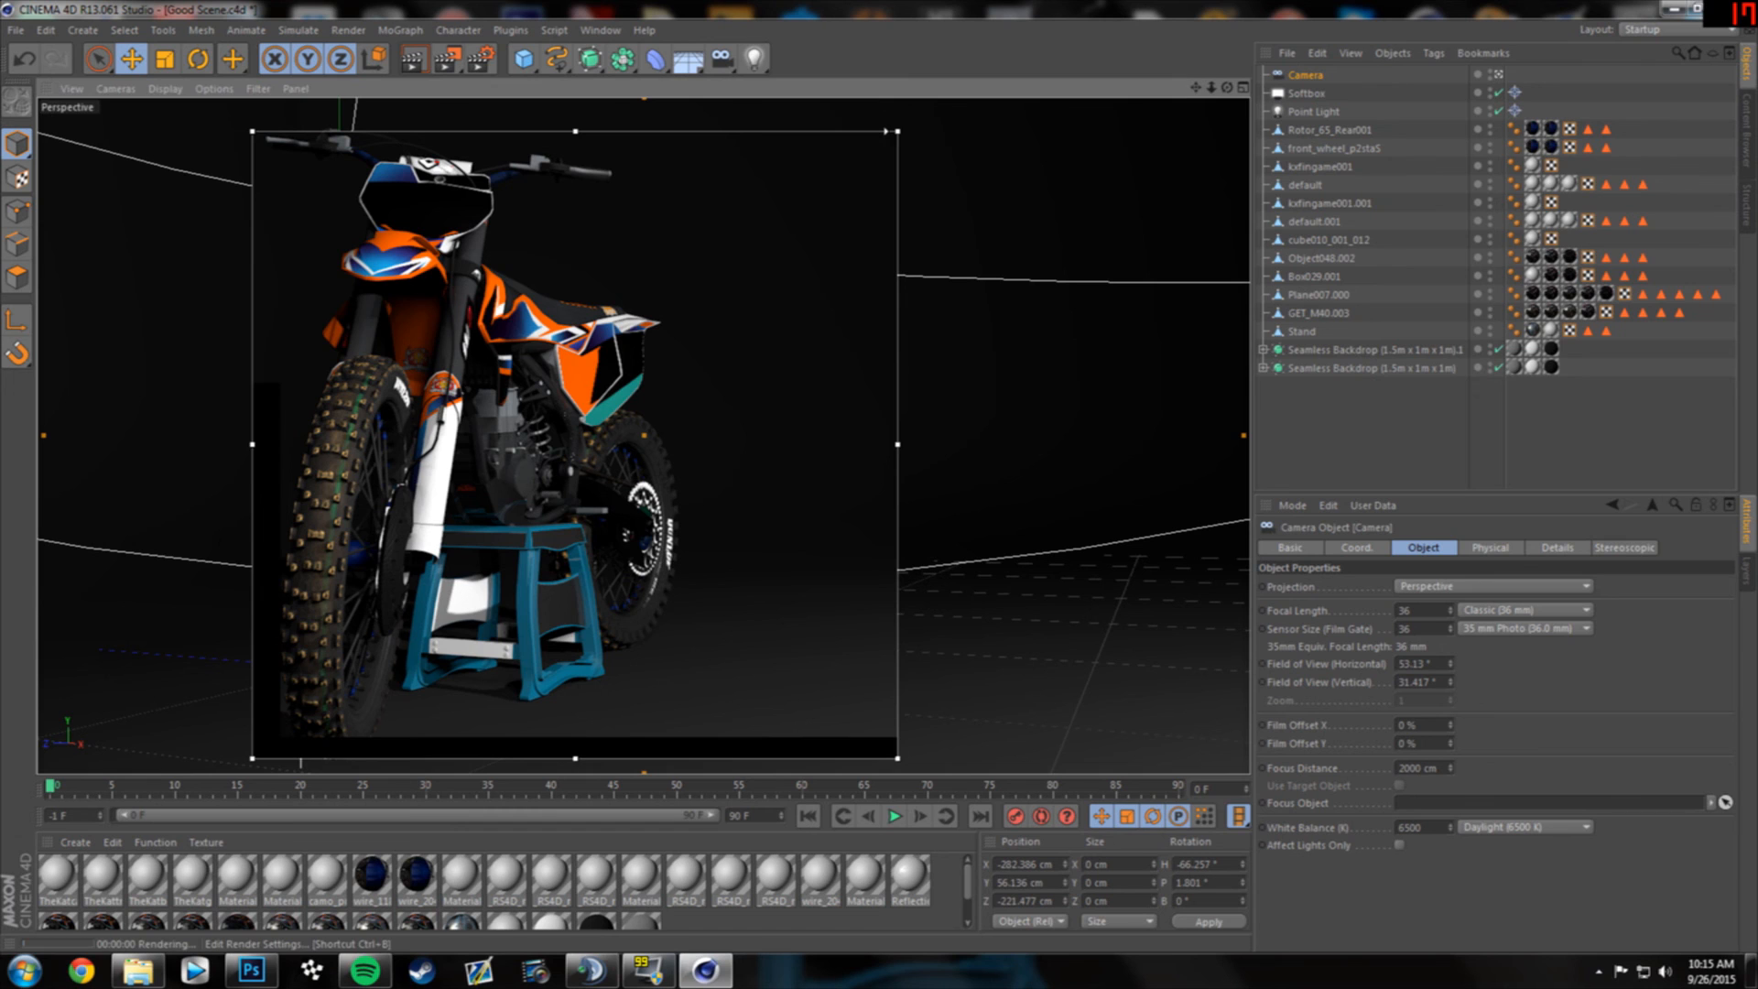
pyautogui.click(480, 60)
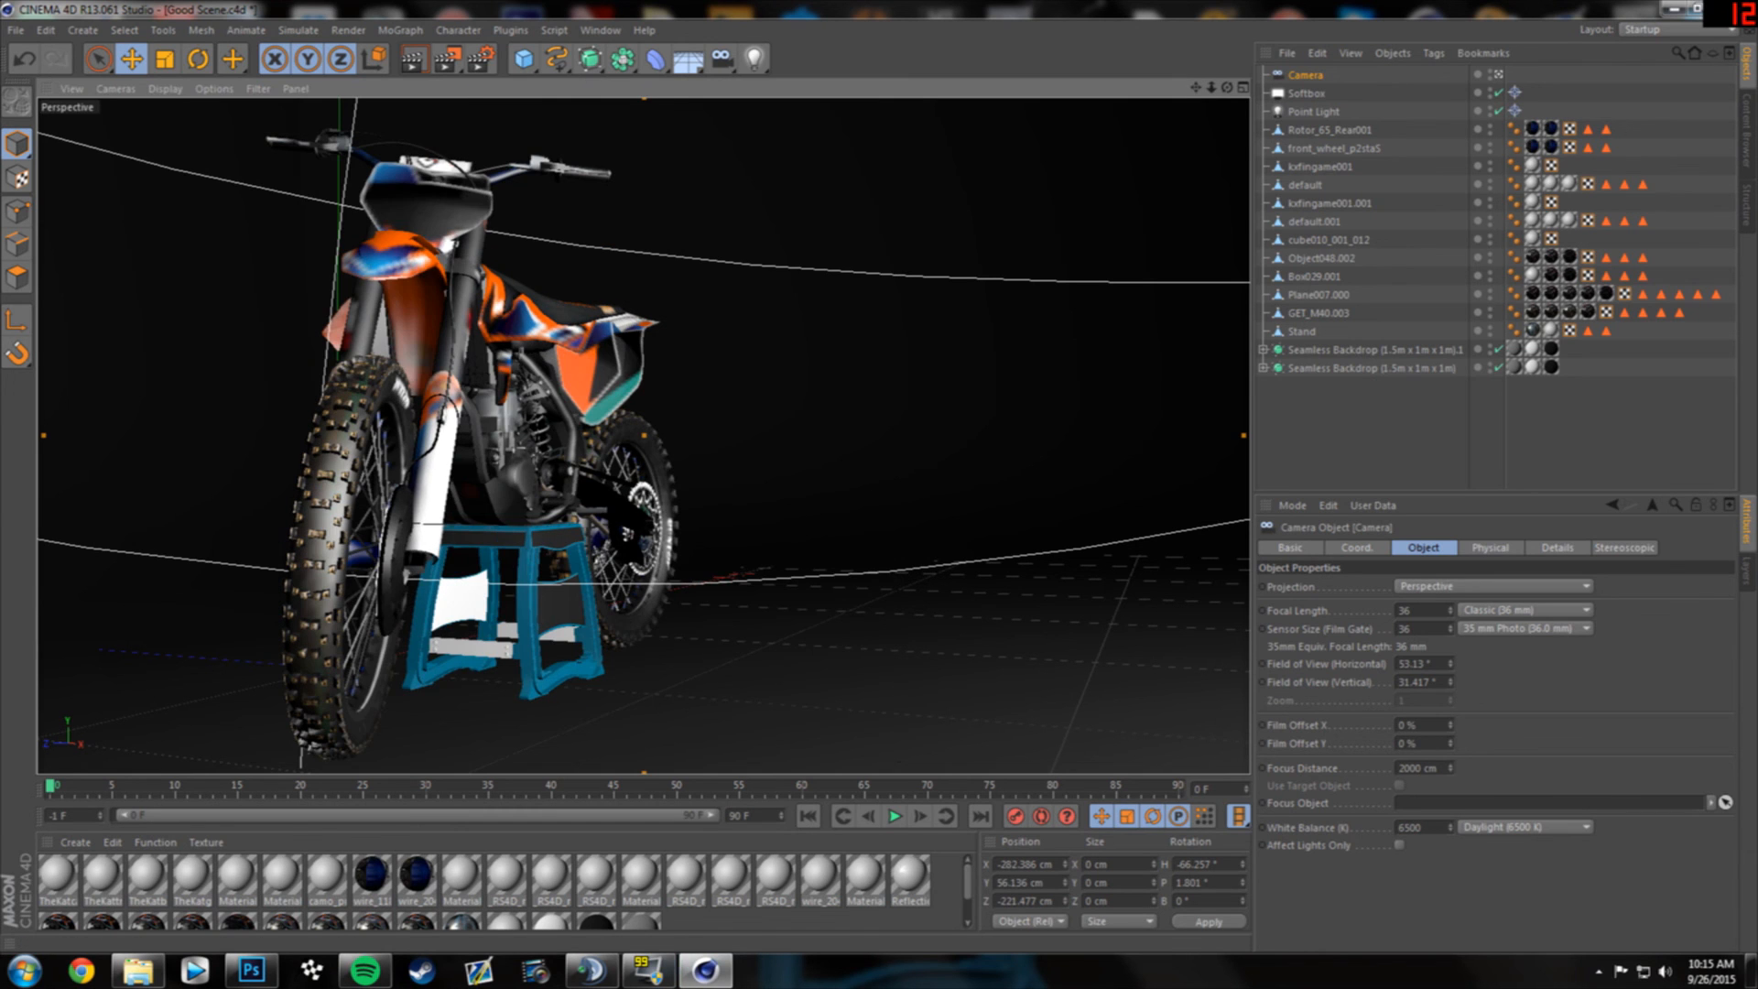
# - Open the render settings and set the saved image format to PNG
pyautogui.hotkey('ctrl', 'b')
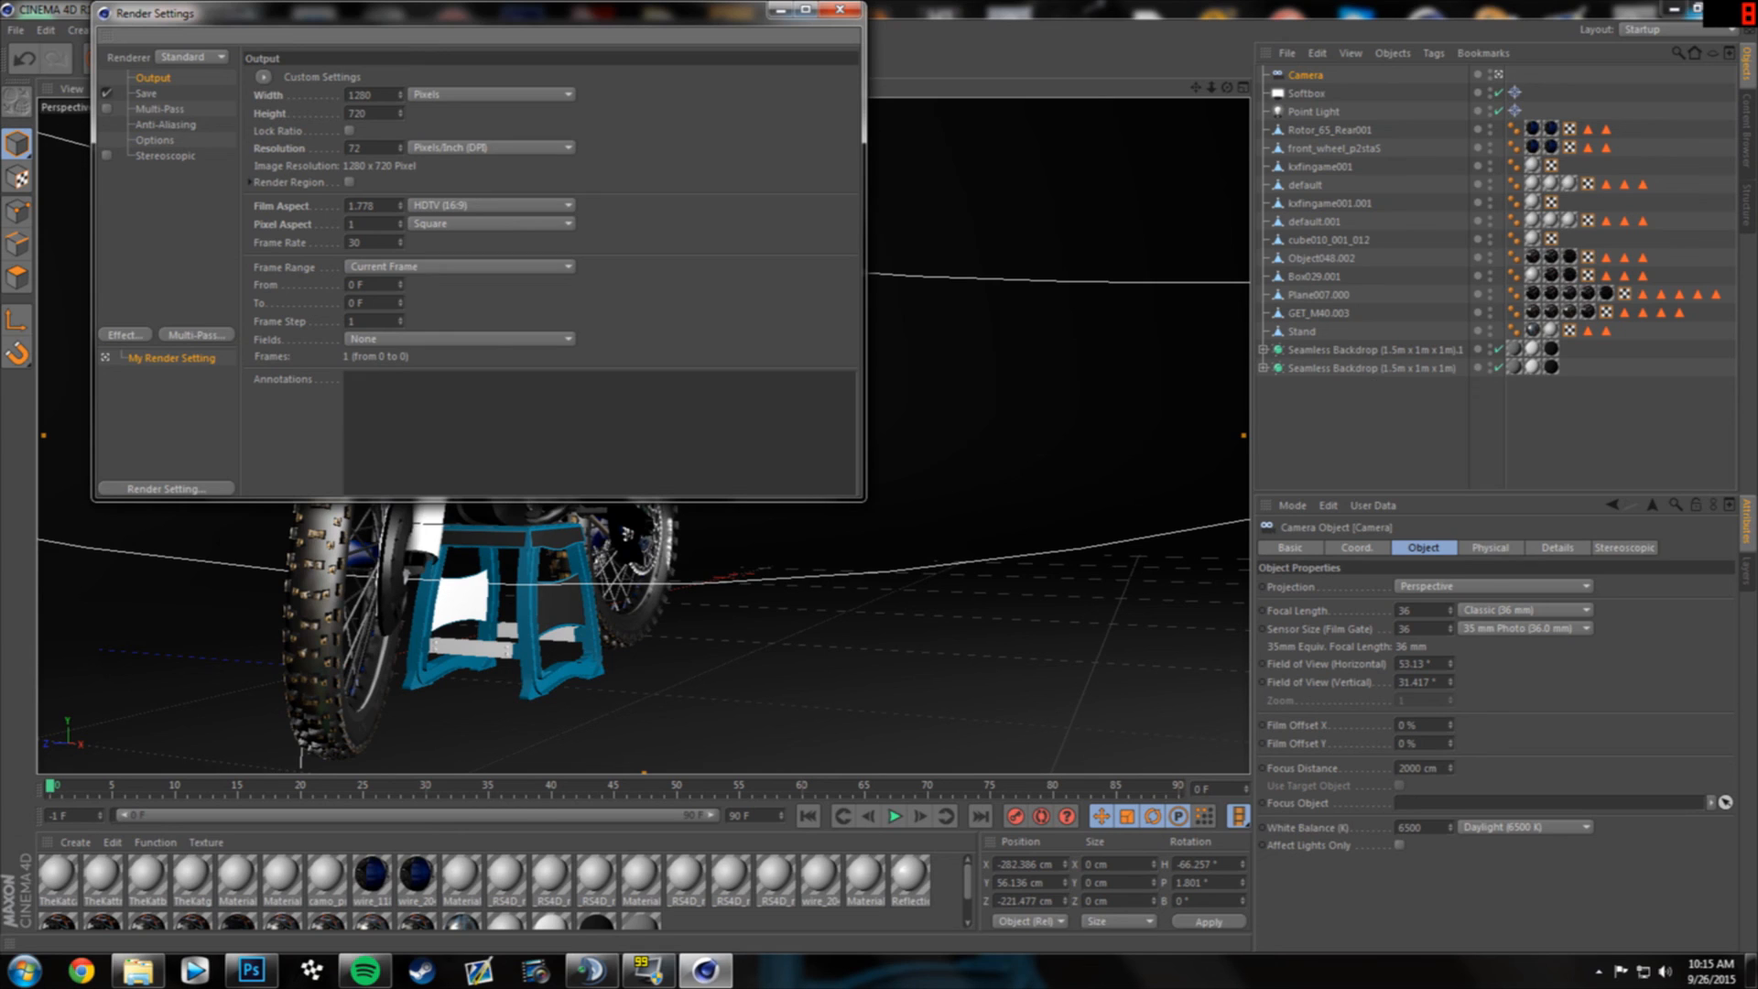
pyautogui.click(146, 93)
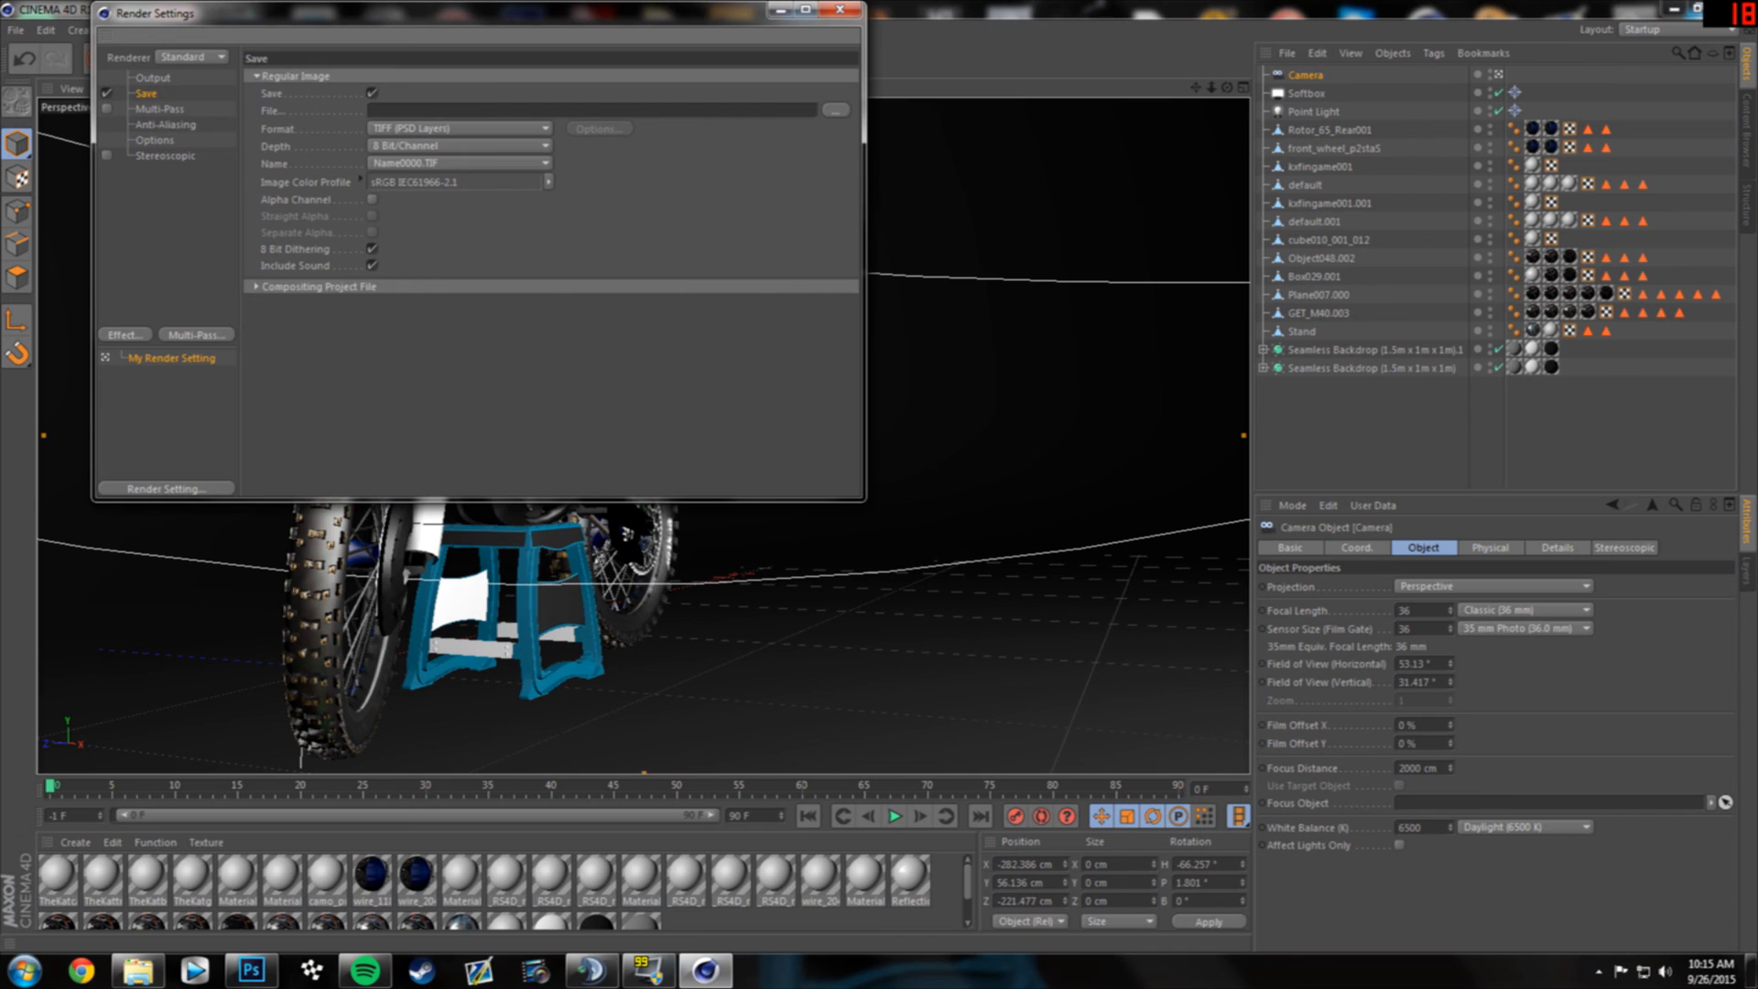
pyautogui.click(458, 128)
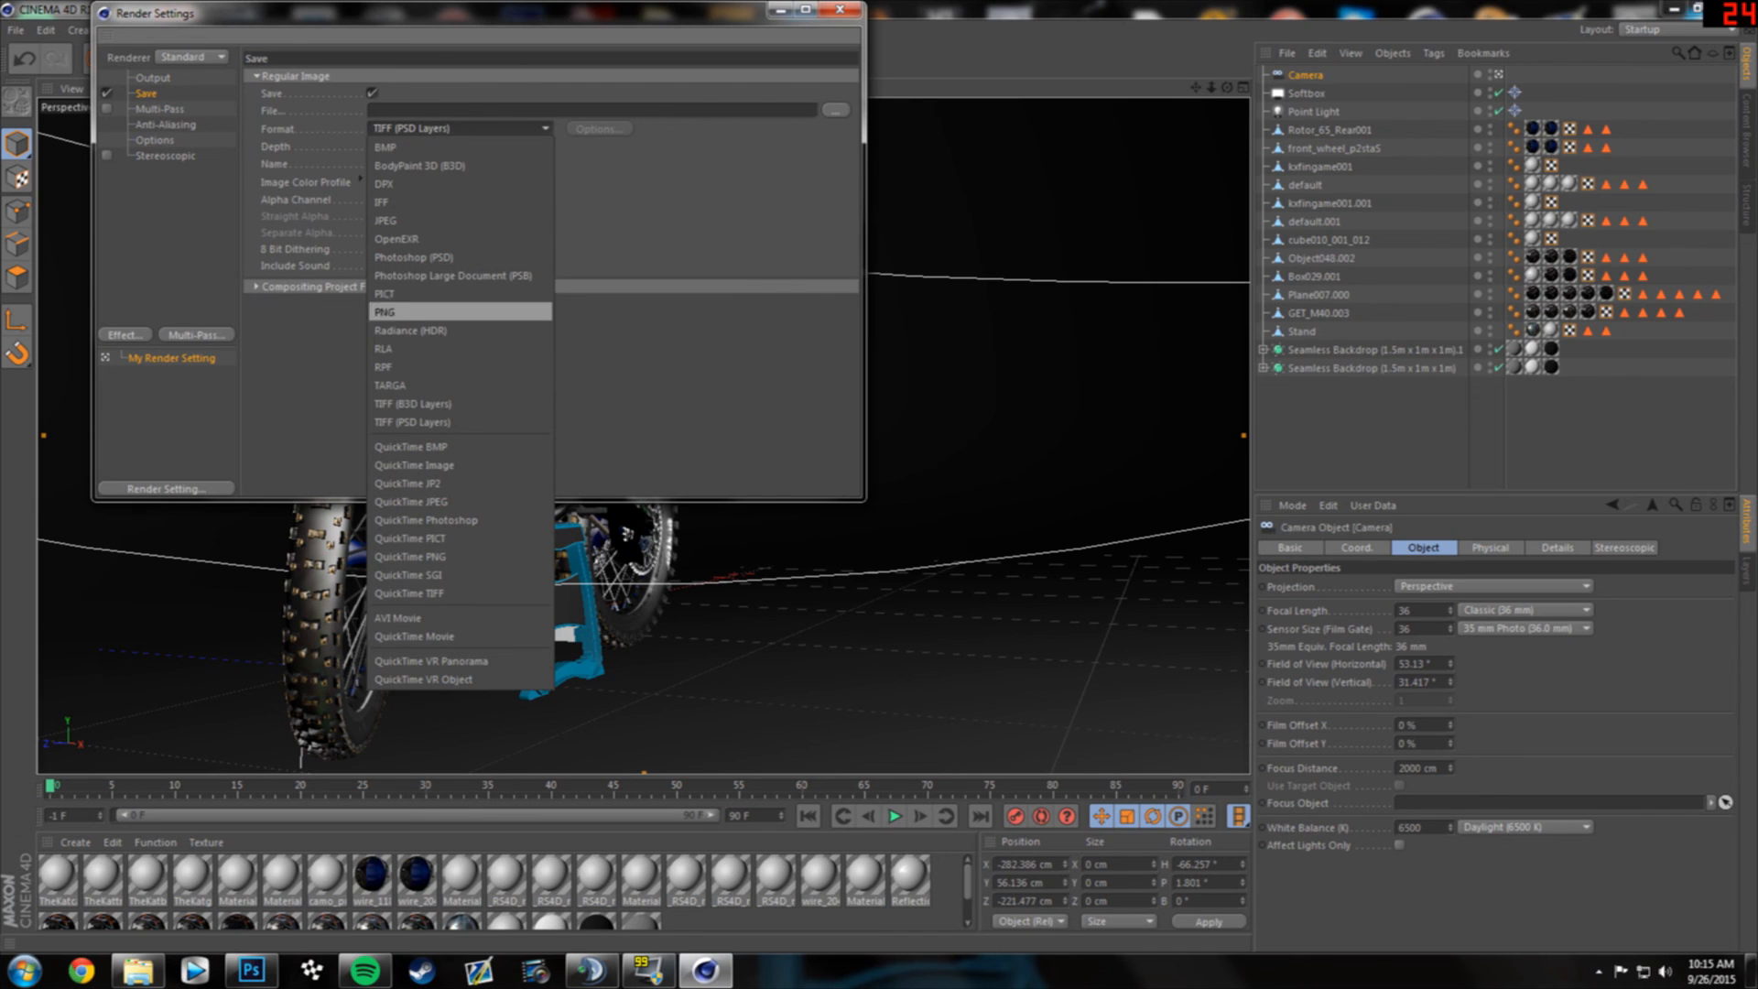
pyautogui.click(458, 312)
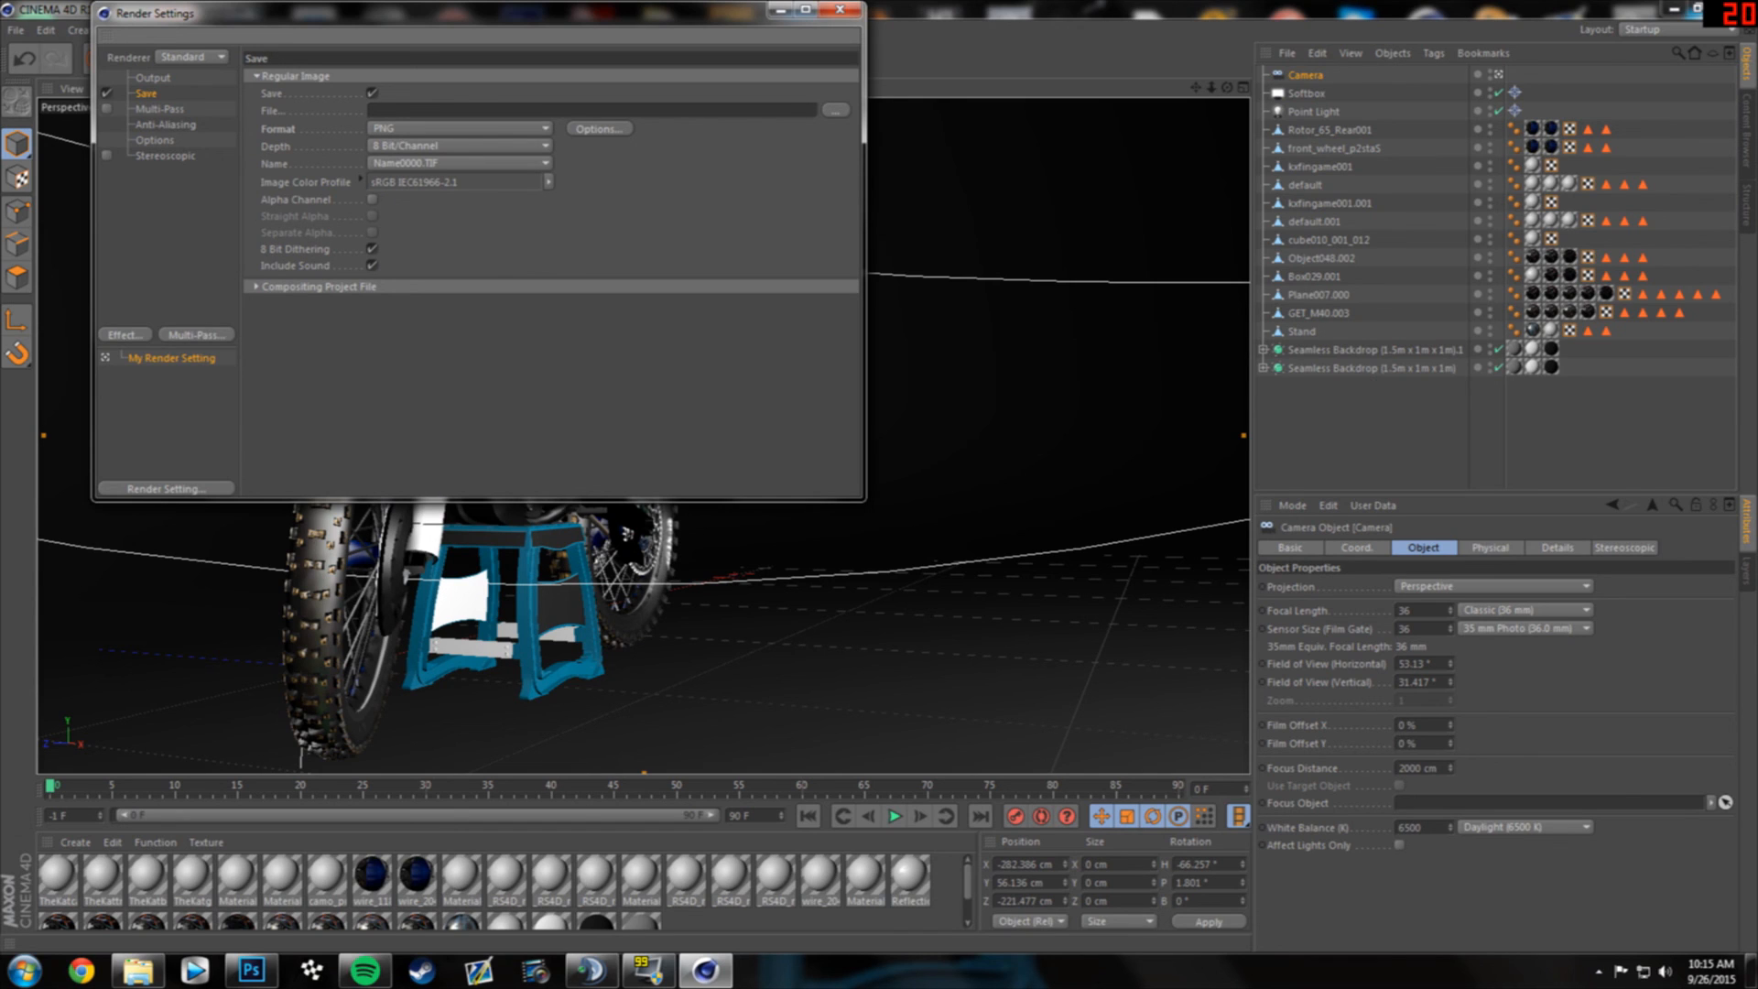
# - Review the multi-pass, anti-aliasing, general options and stereoscopic render settings, plus the available effects and multi-pass channels
pyautogui.click(159, 109)
pyautogui.click(166, 124)
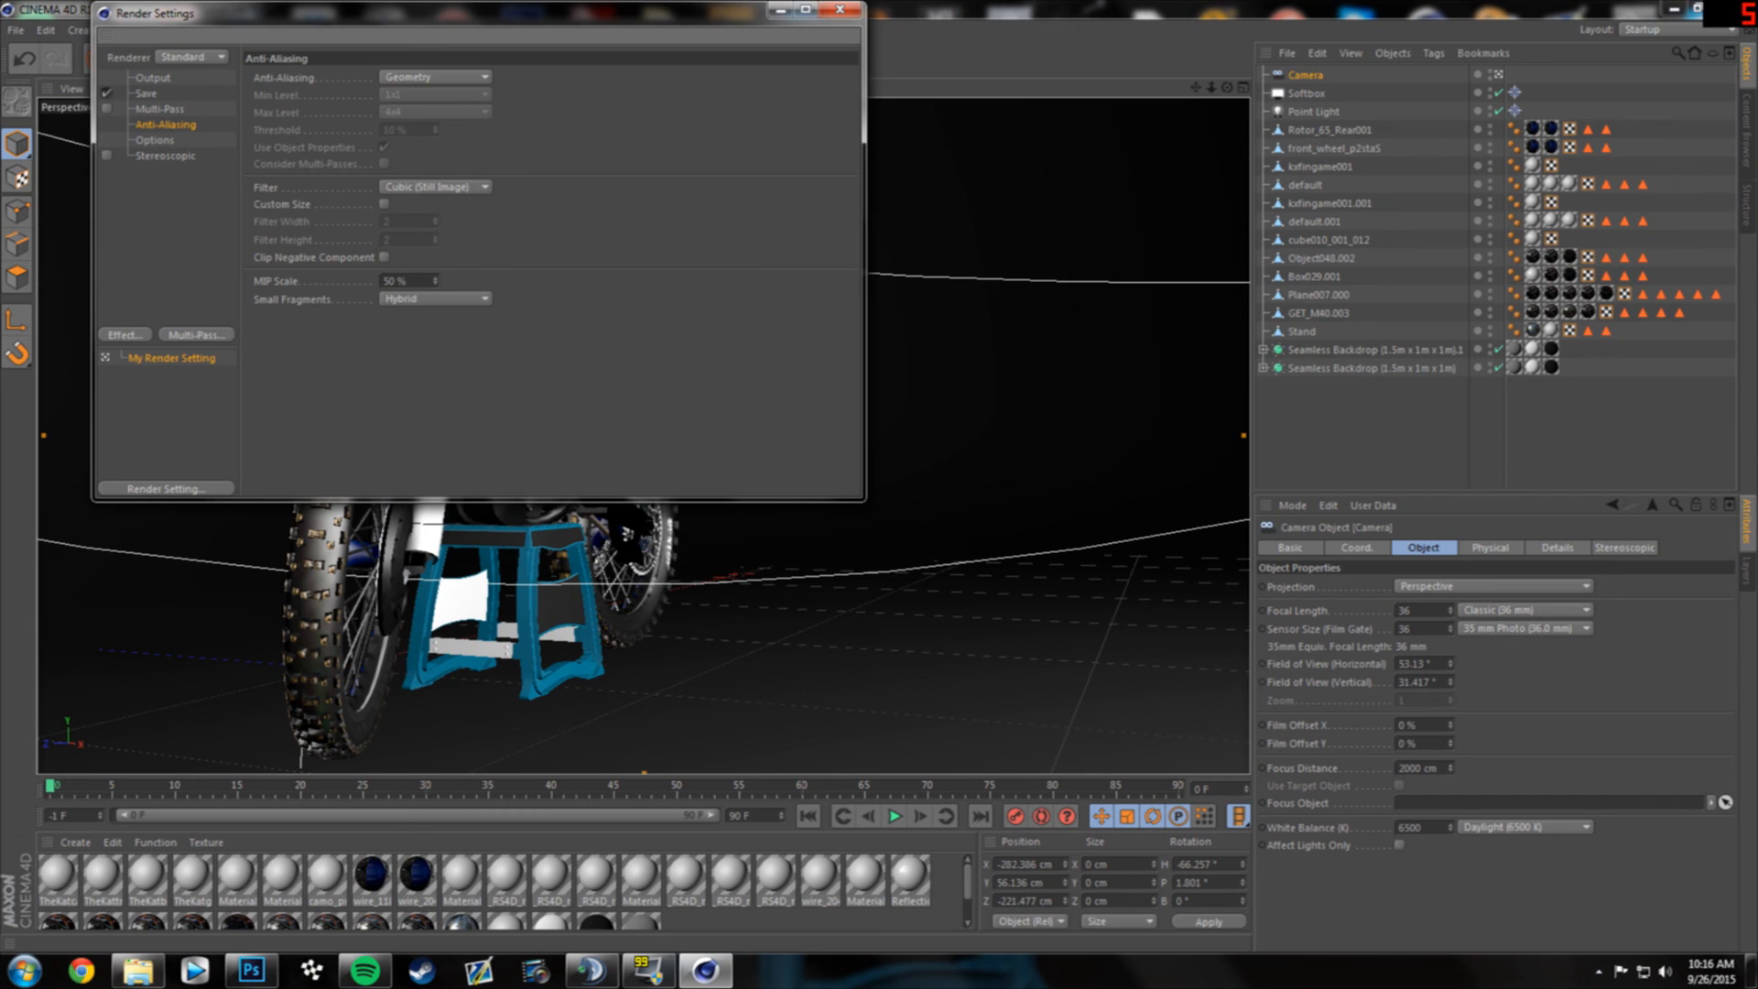
pyautogui.click(154, 140)
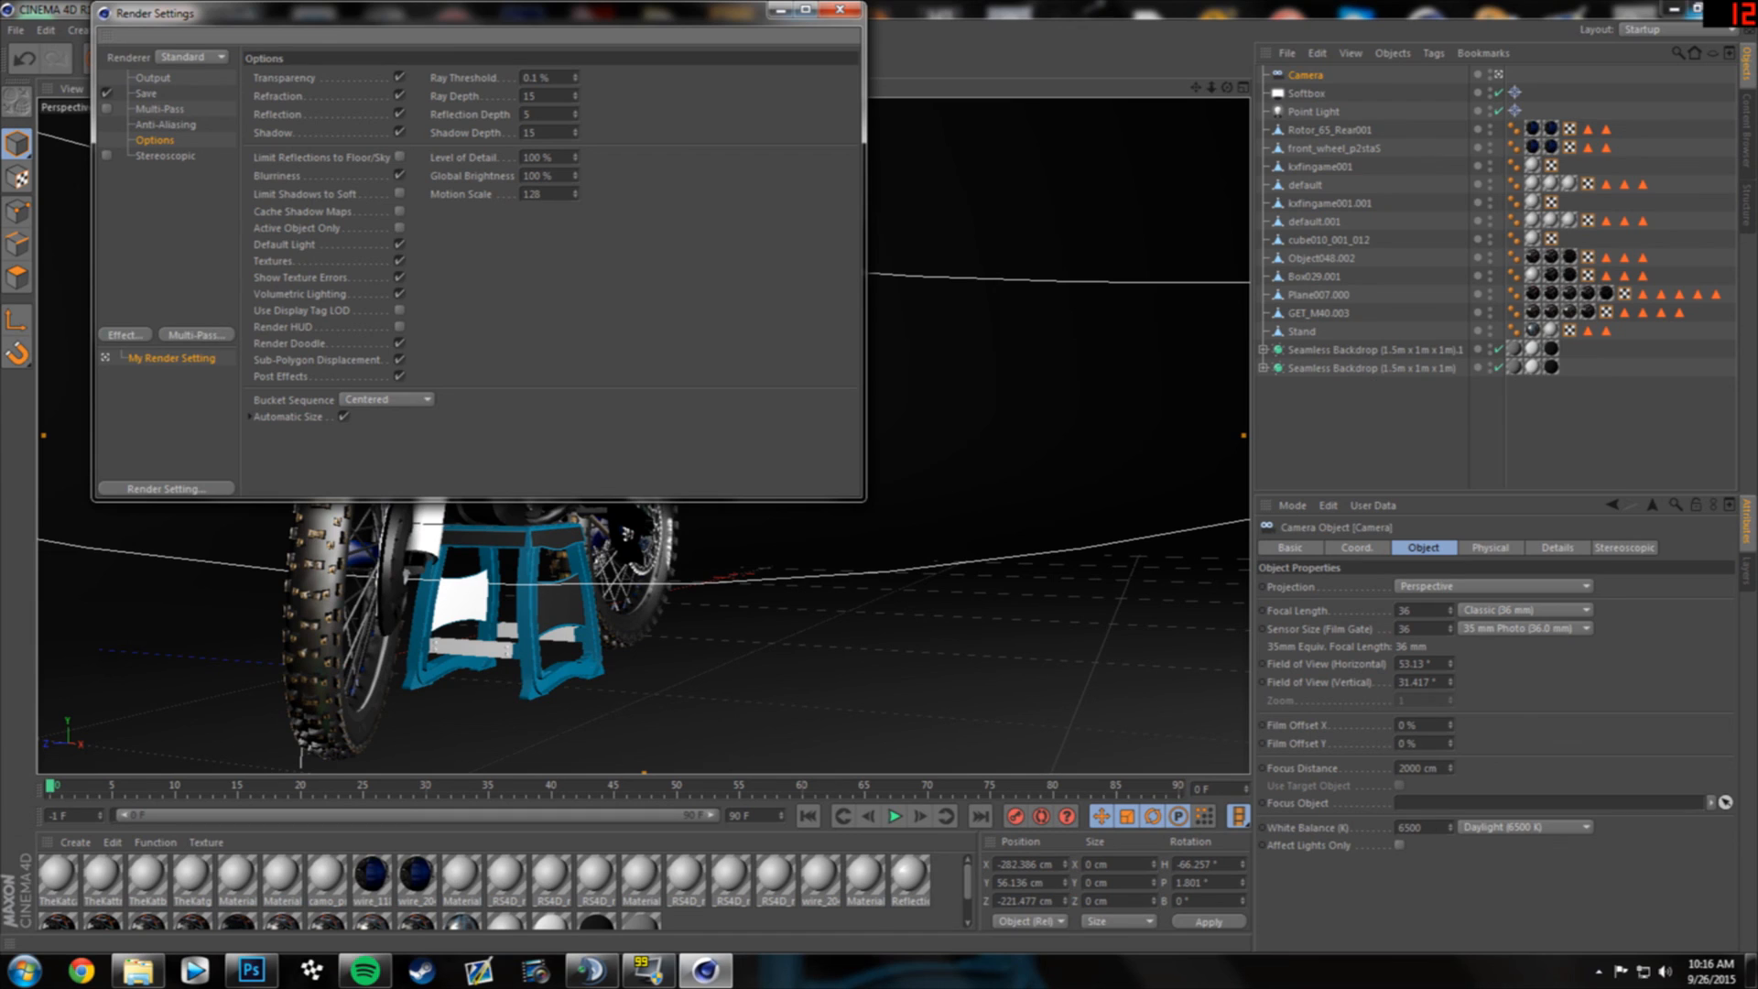
pyautogui.click(166, 155)
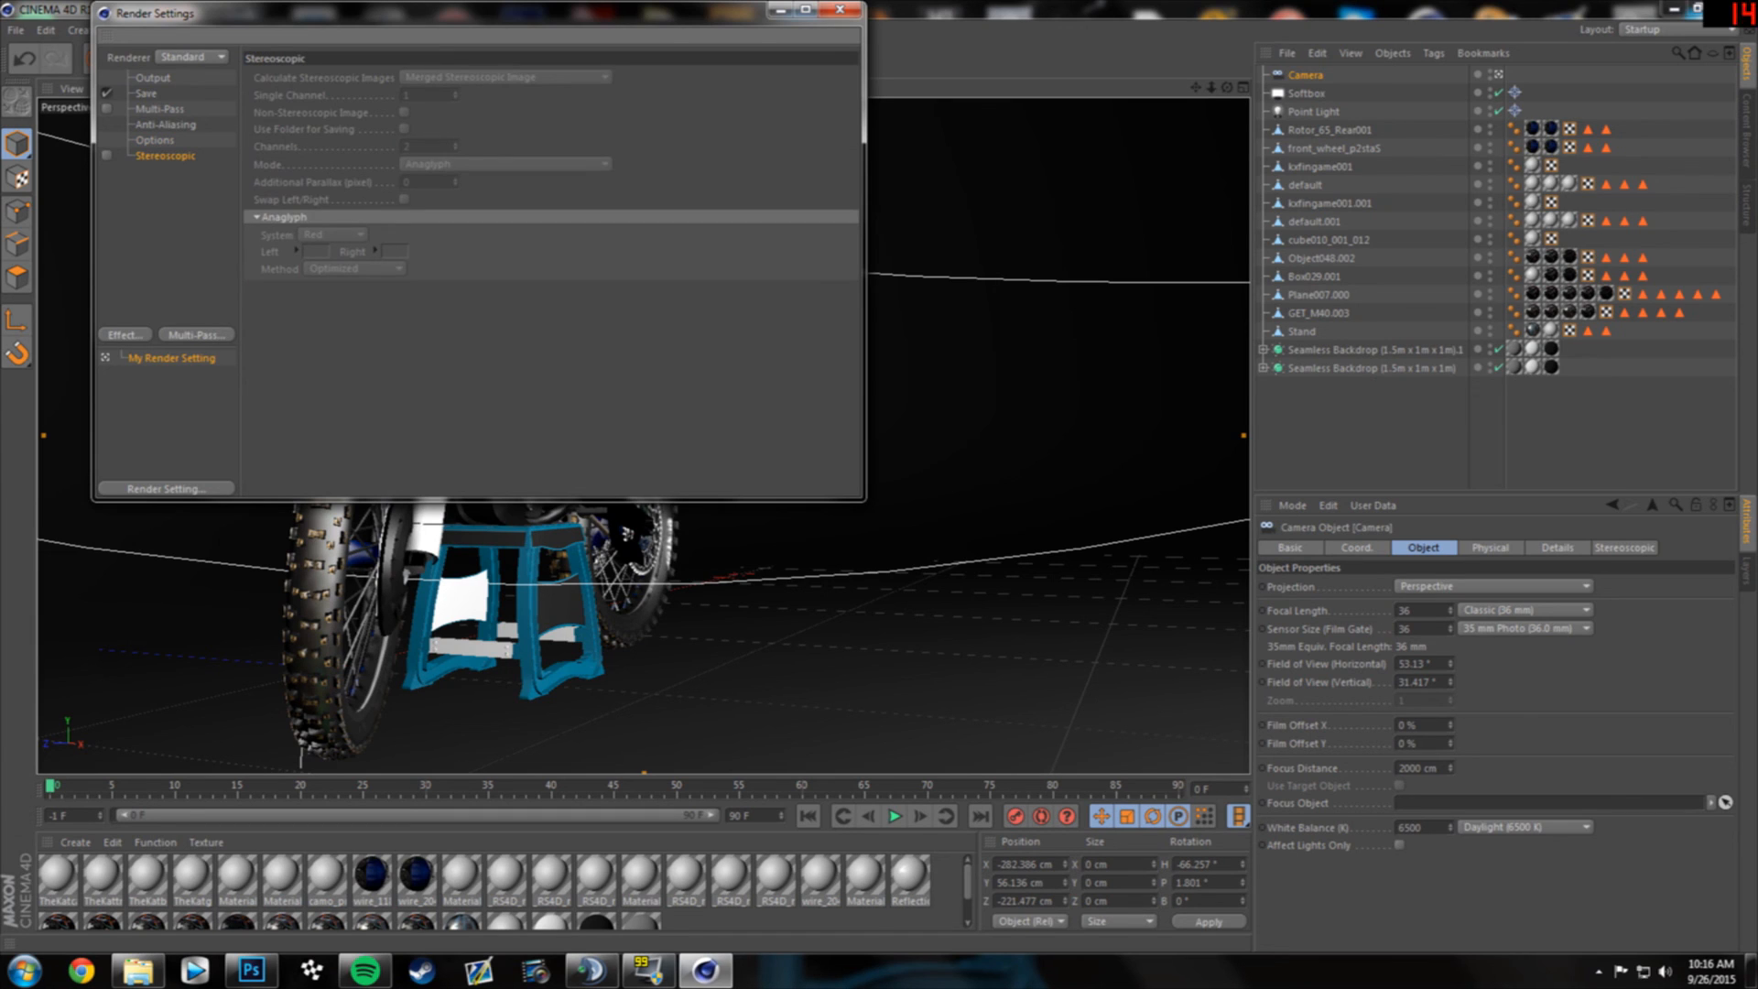
pyautogui.click(106, 155)
pyautogui.click(106, 155)
pyautogui.click(146, 334)
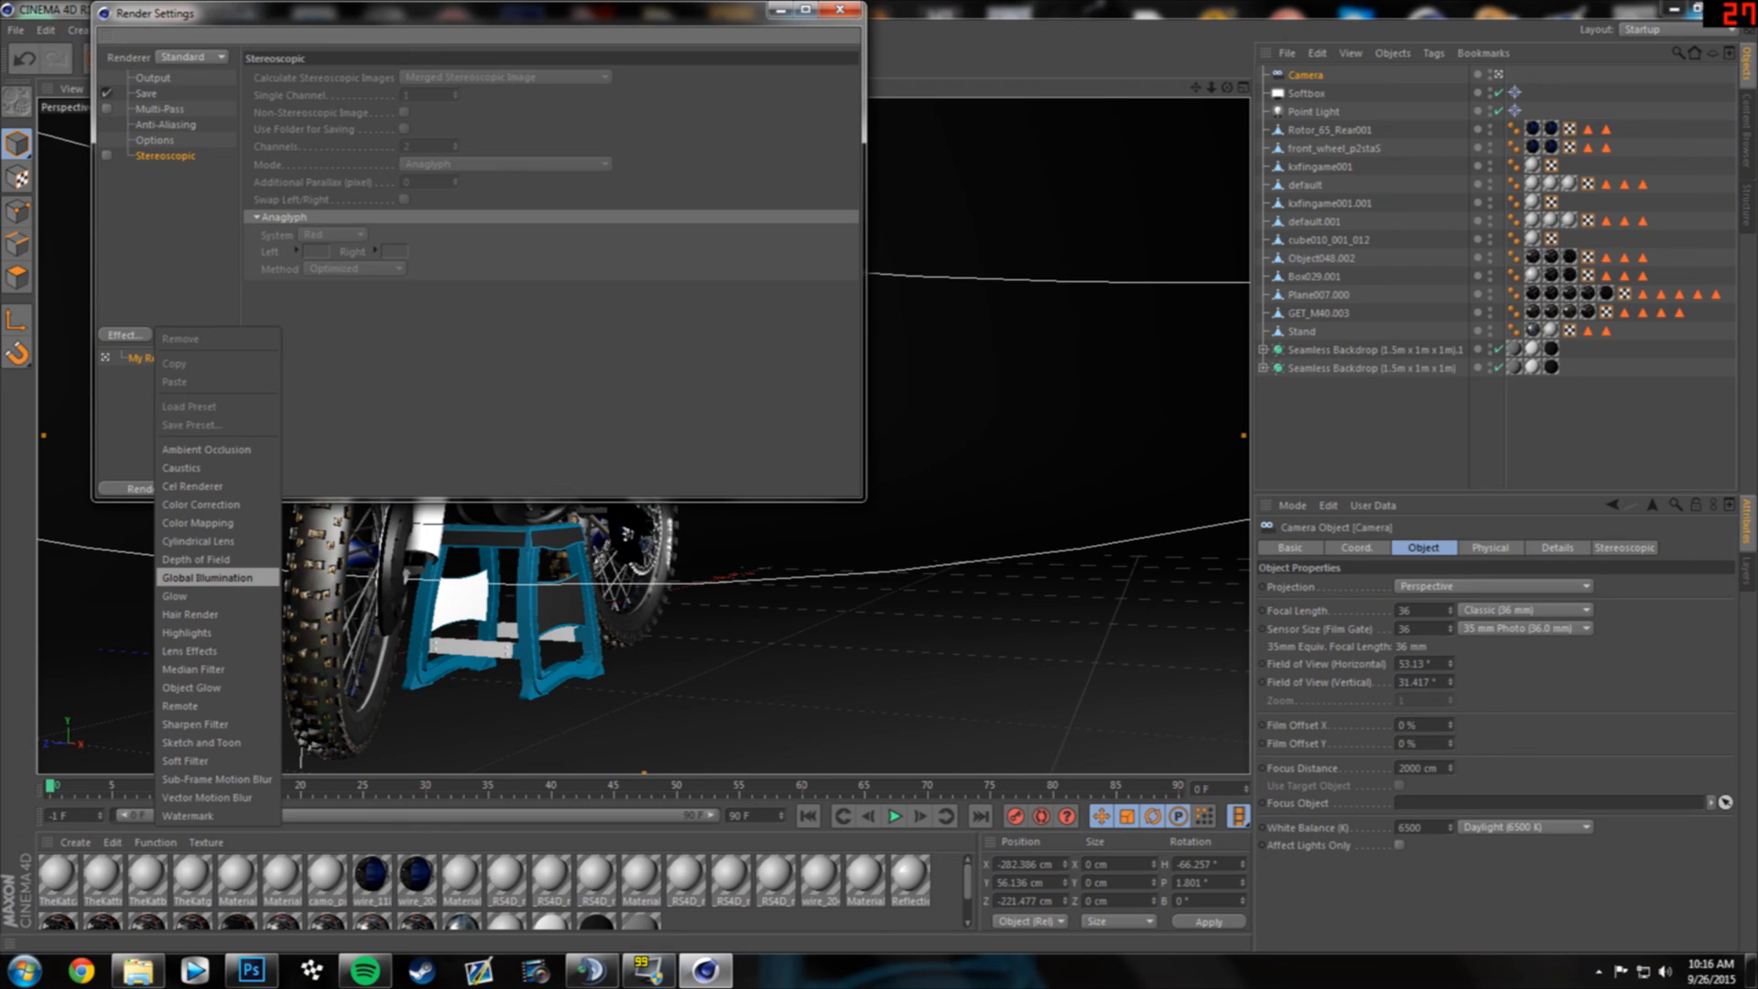
pyautogui.click(207, 577)
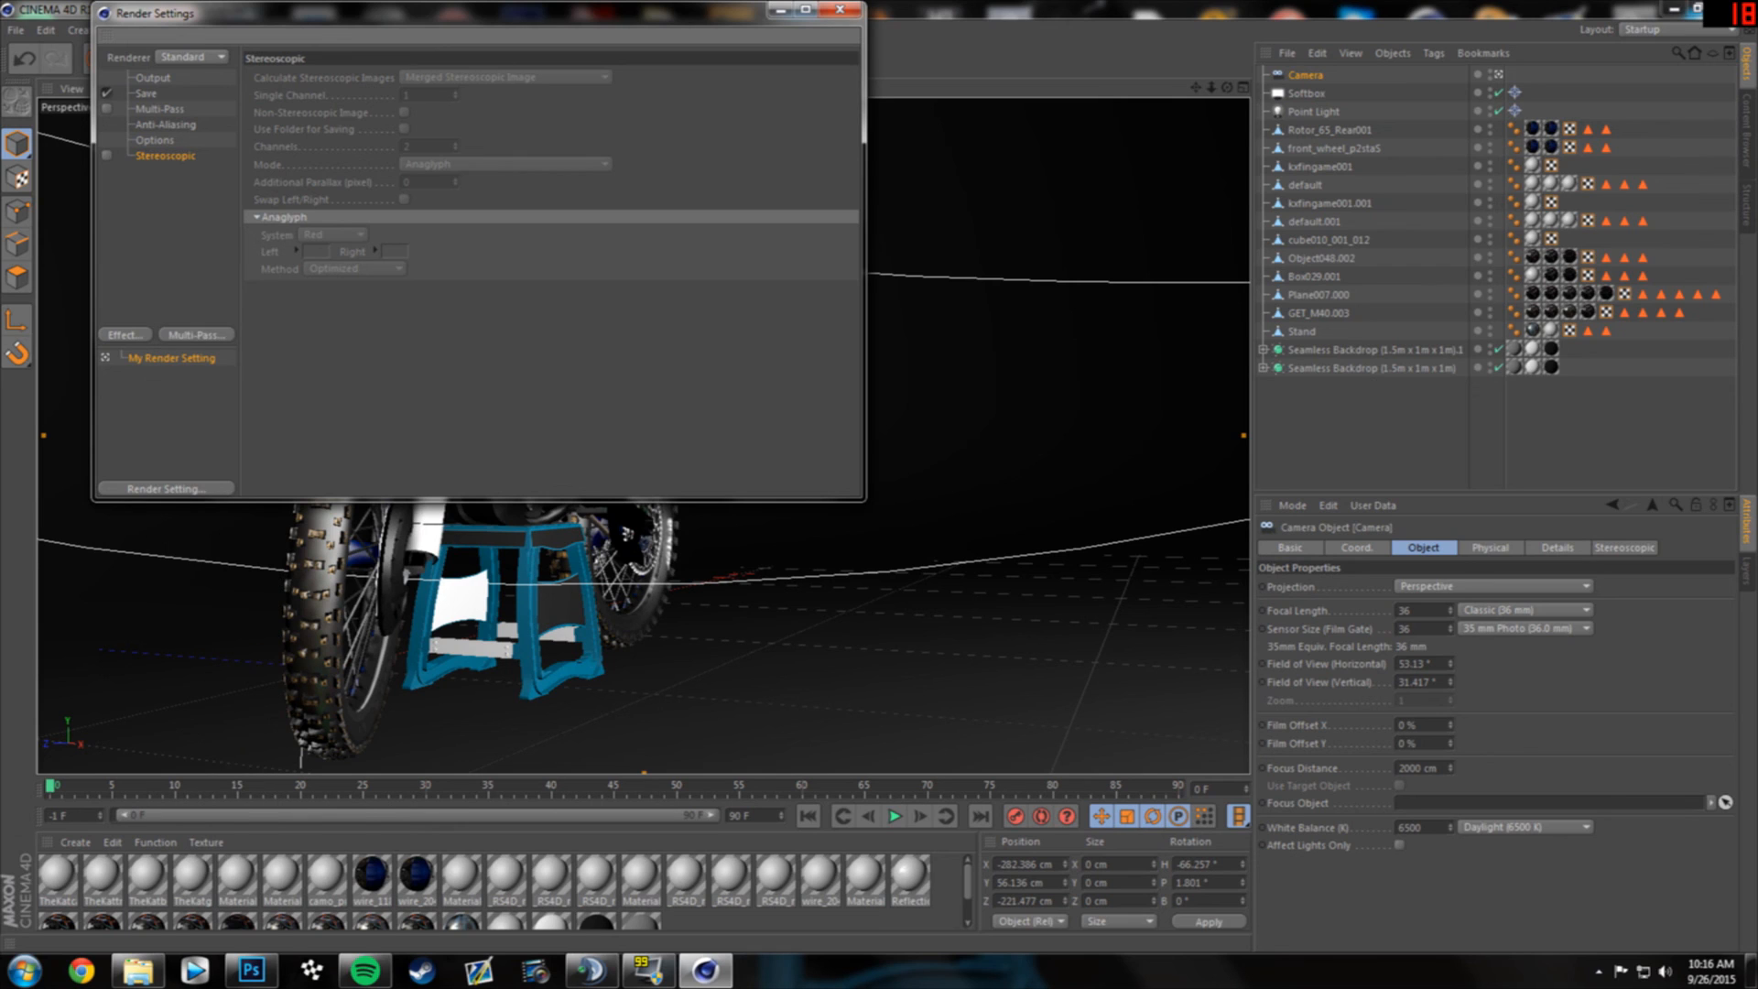
pyautogui.click(196, 334)
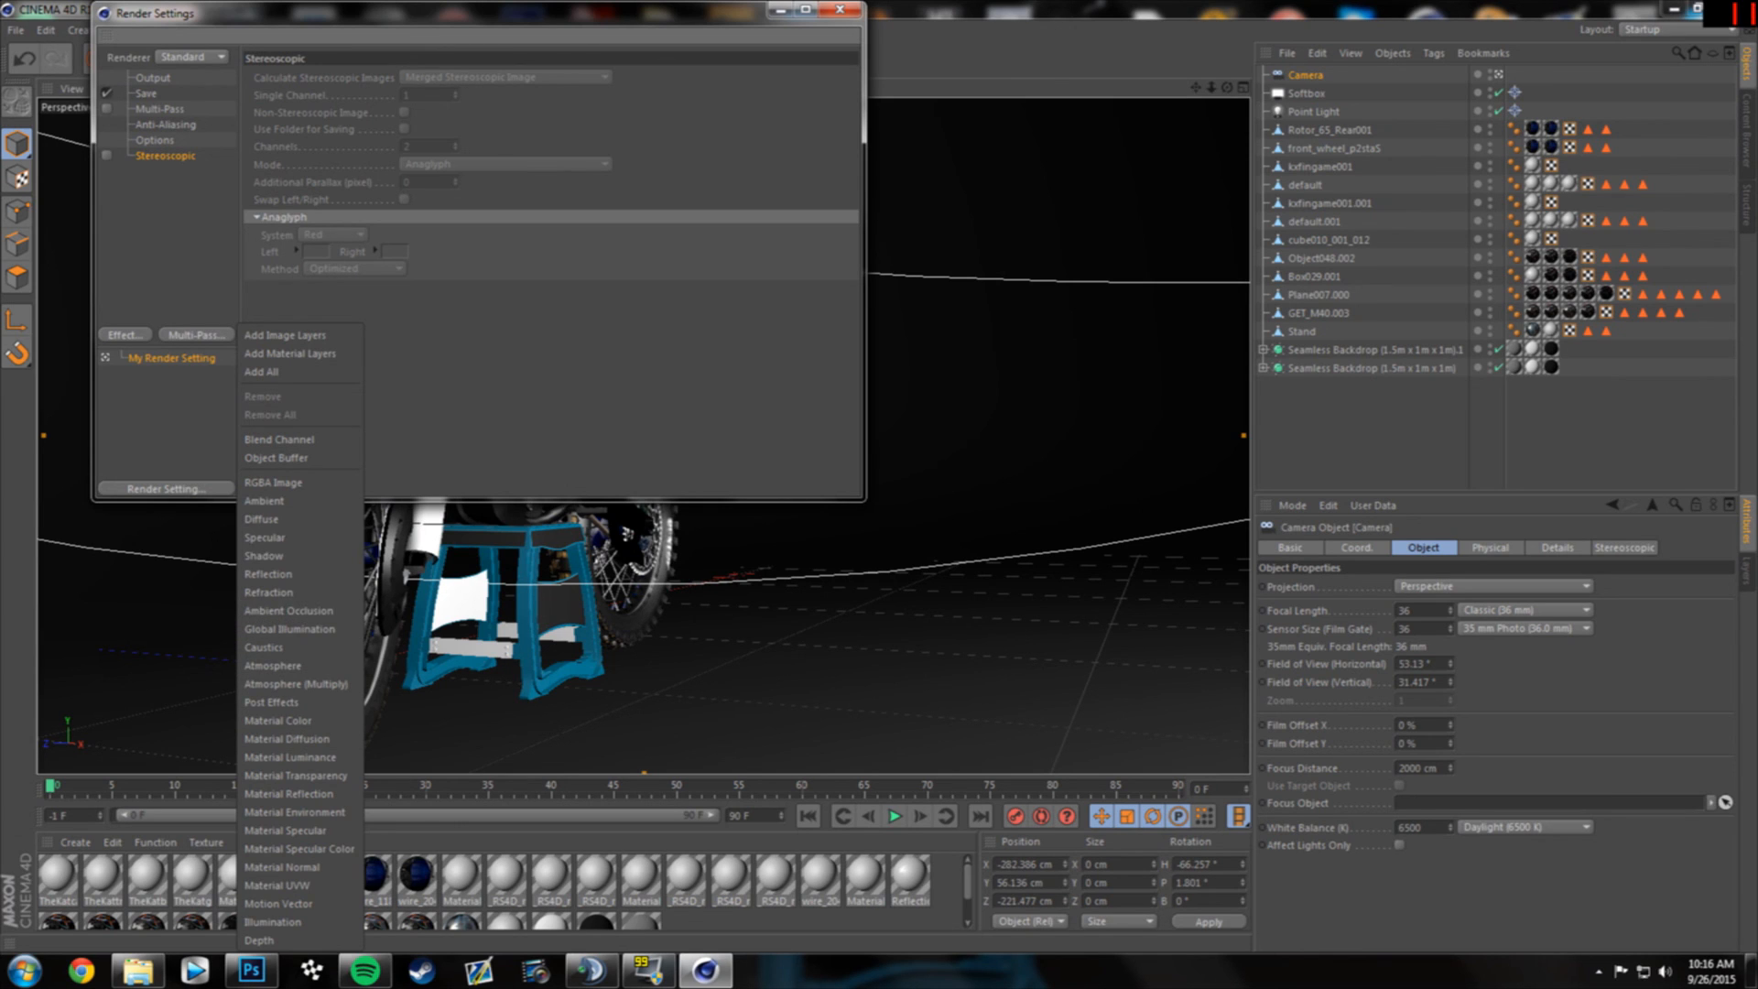
pyautogui.press('Escape')
# - Set the render's anti-aliasing to Best with a minimum level of 2x2 and a maximum level of 16x16
pyautogui.click(166, 124)
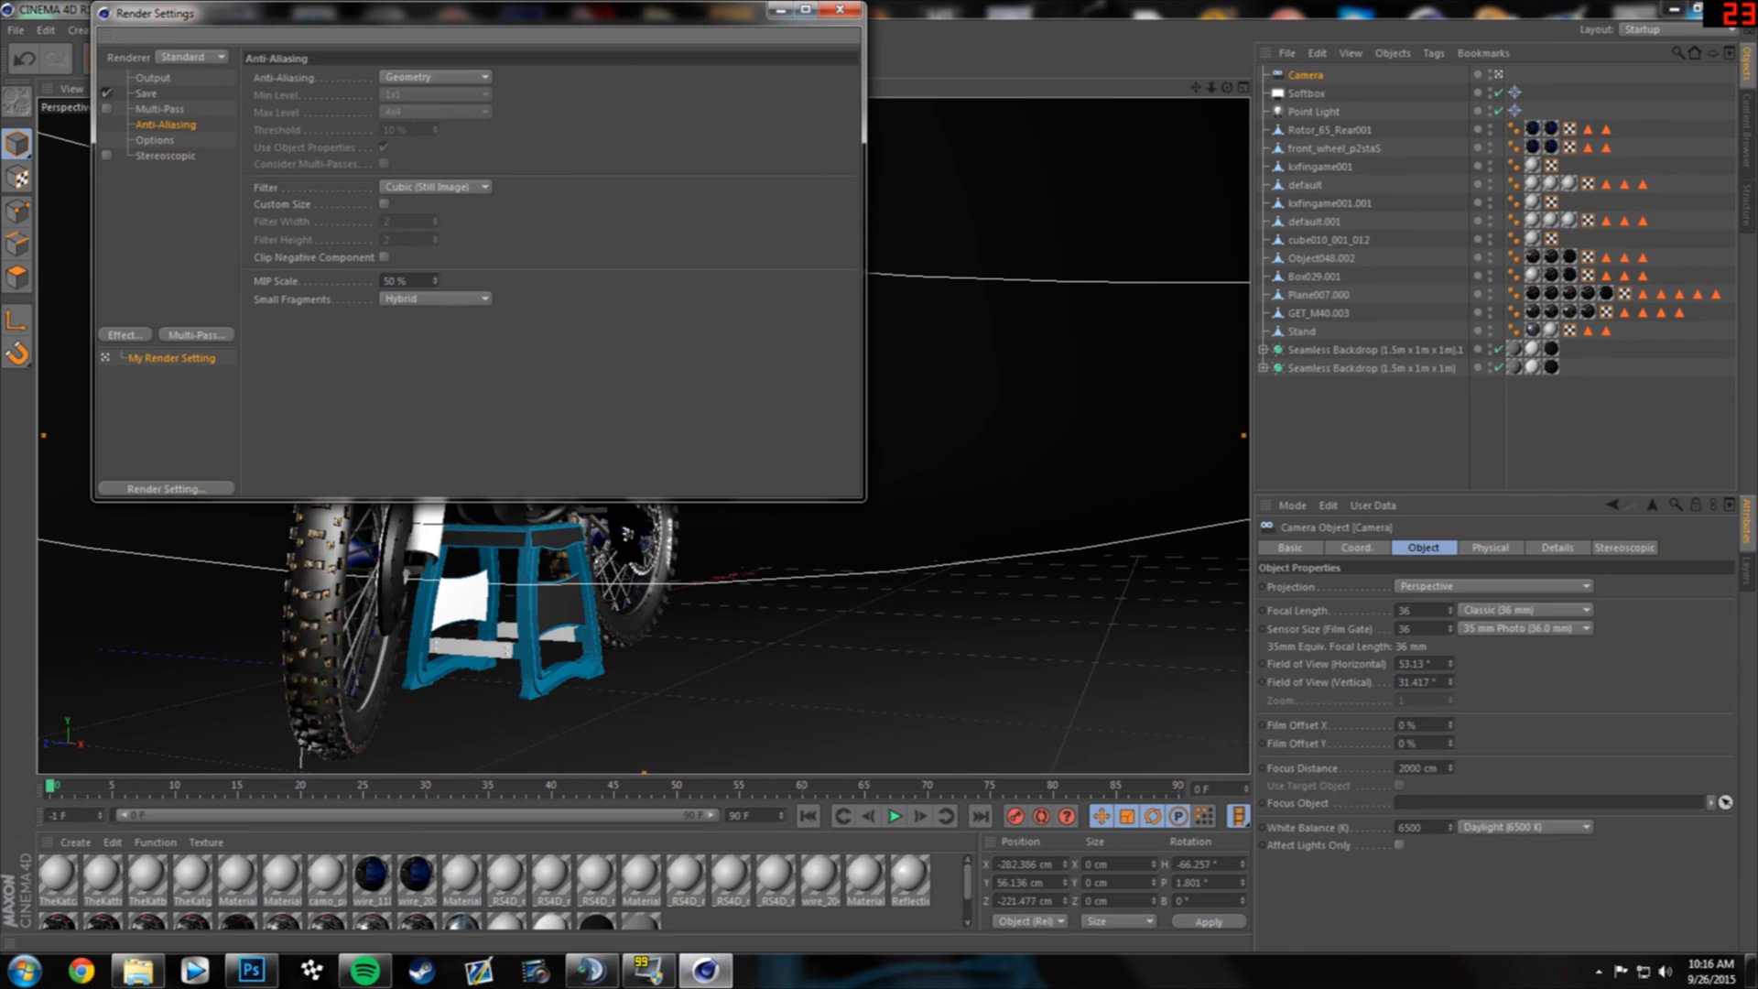
pyautogui.click(435, 77)
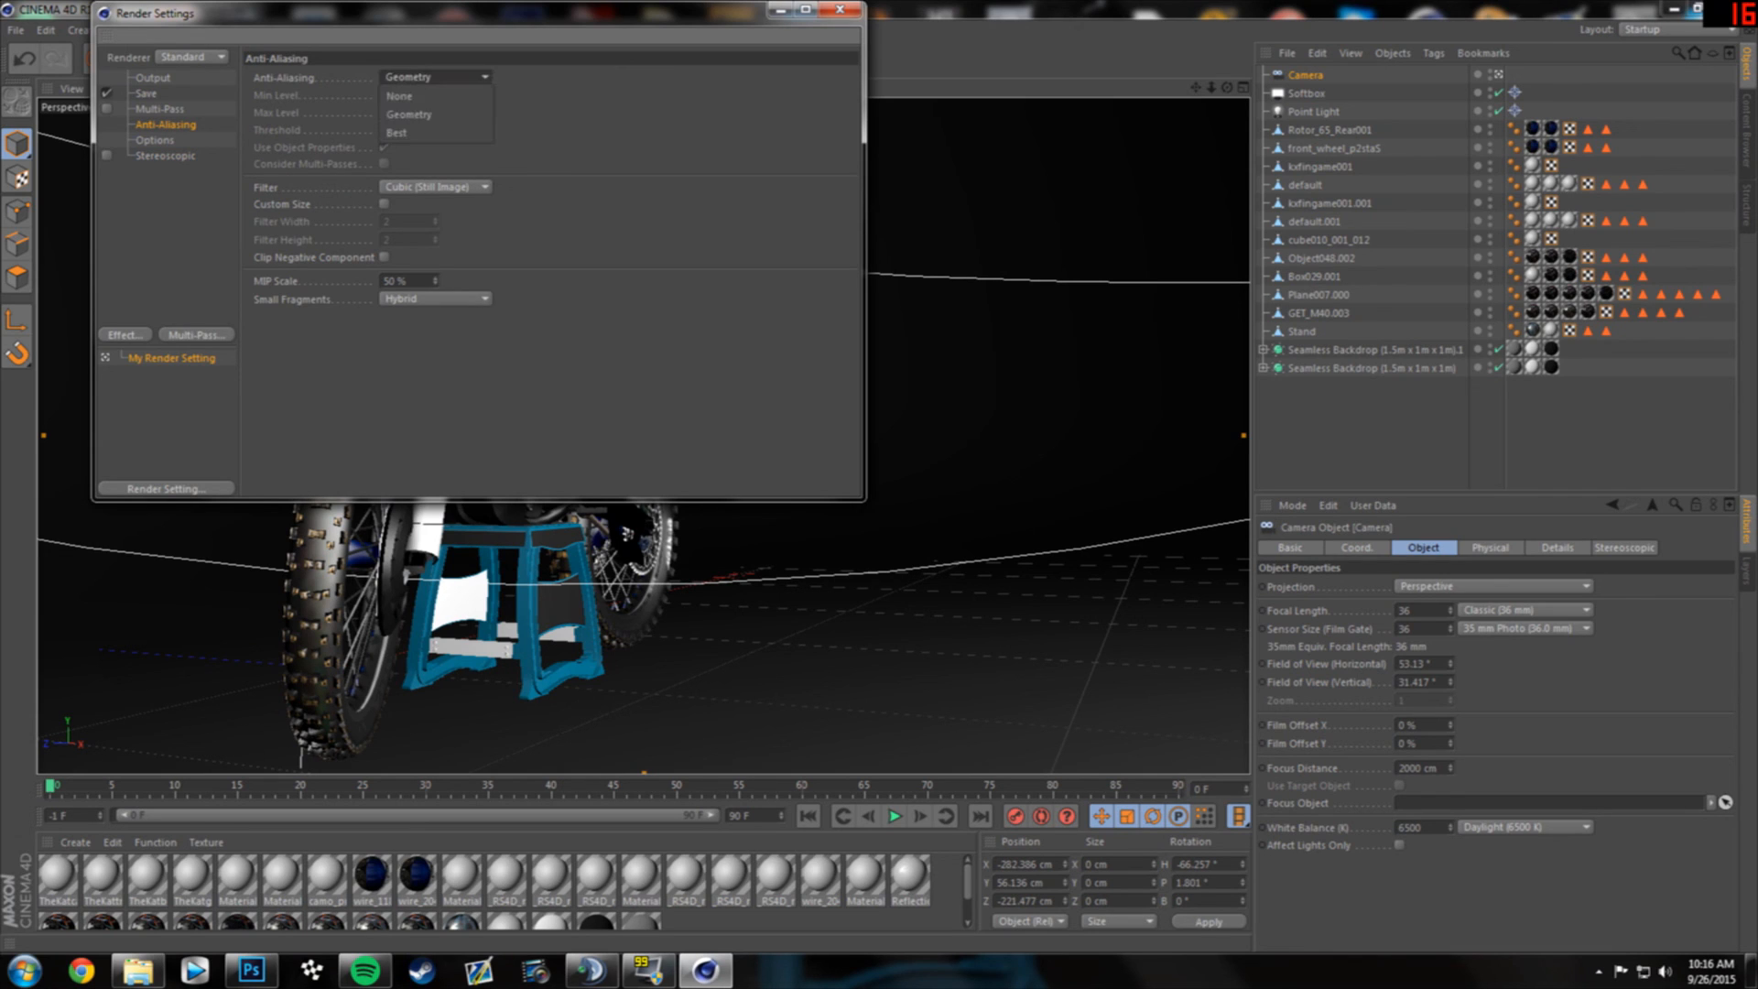
pyautogui.click(403, 133)
pyautogui.click(435, 94)
pyautogui.click(426, 112)
pyautogui.click(435, 112)
pyautogui.click(421, 168)
pyautogui.click(435, 94)
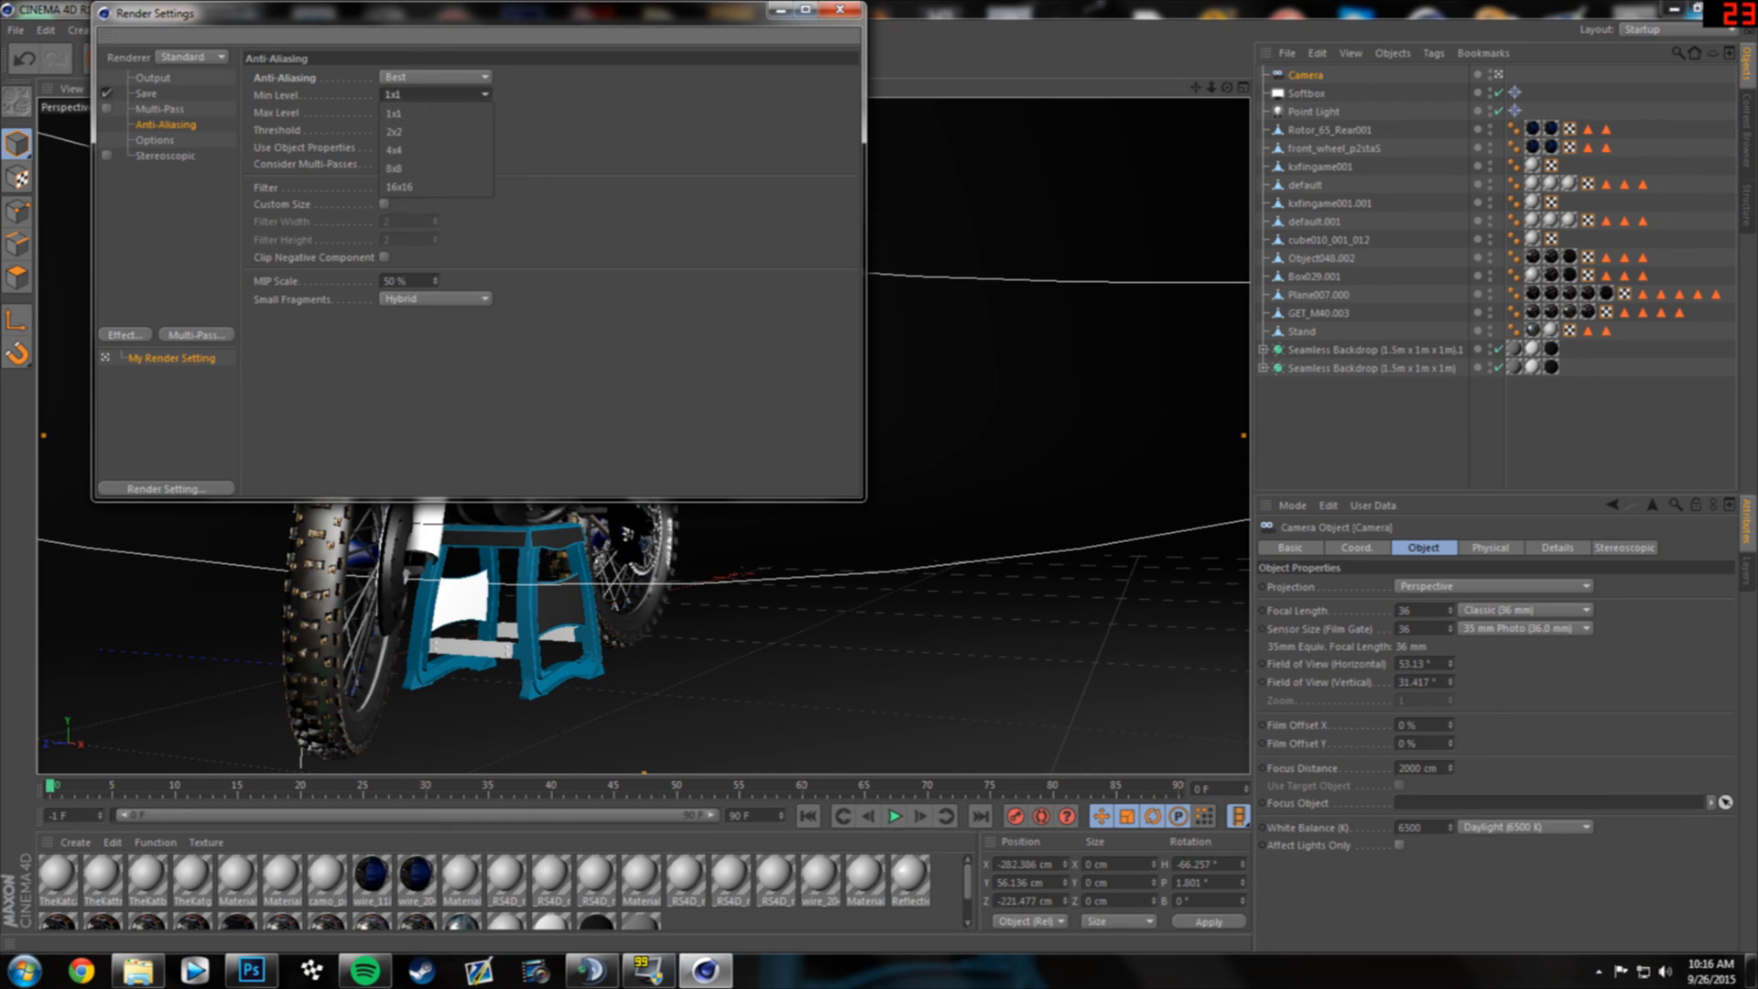
pyautogui.click(421, 131)
pyautogui.click(435, 112)
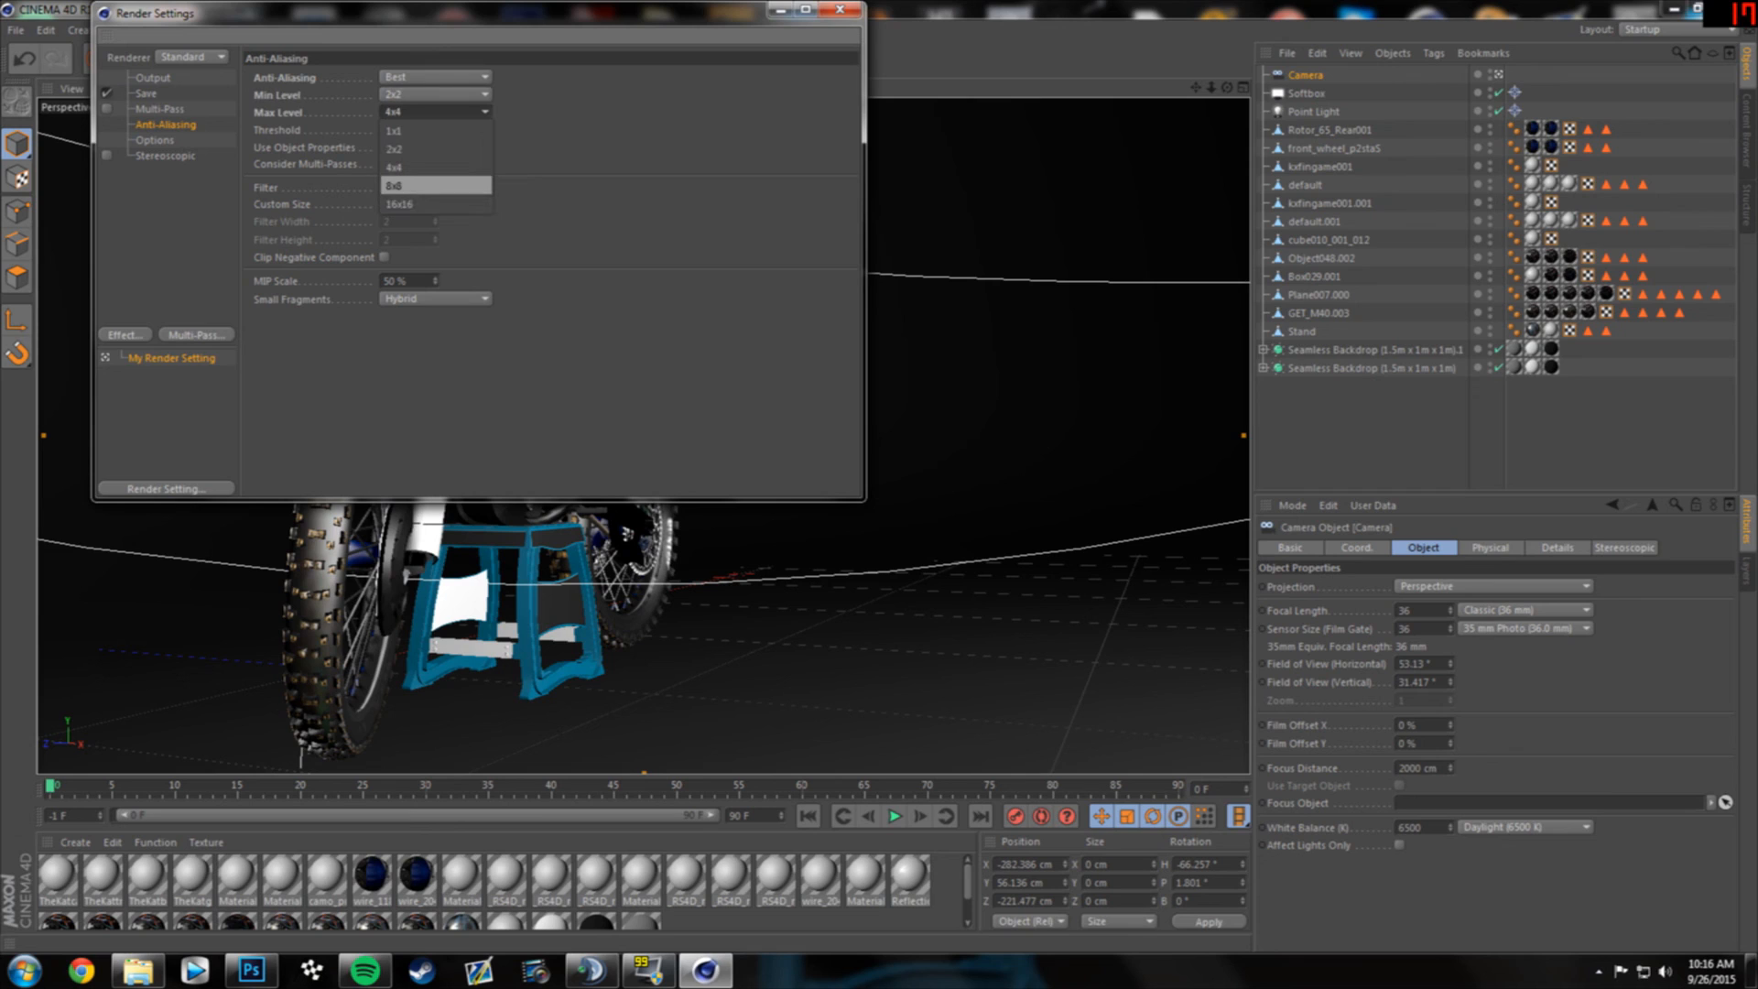
pyautogui.click(421, 204)
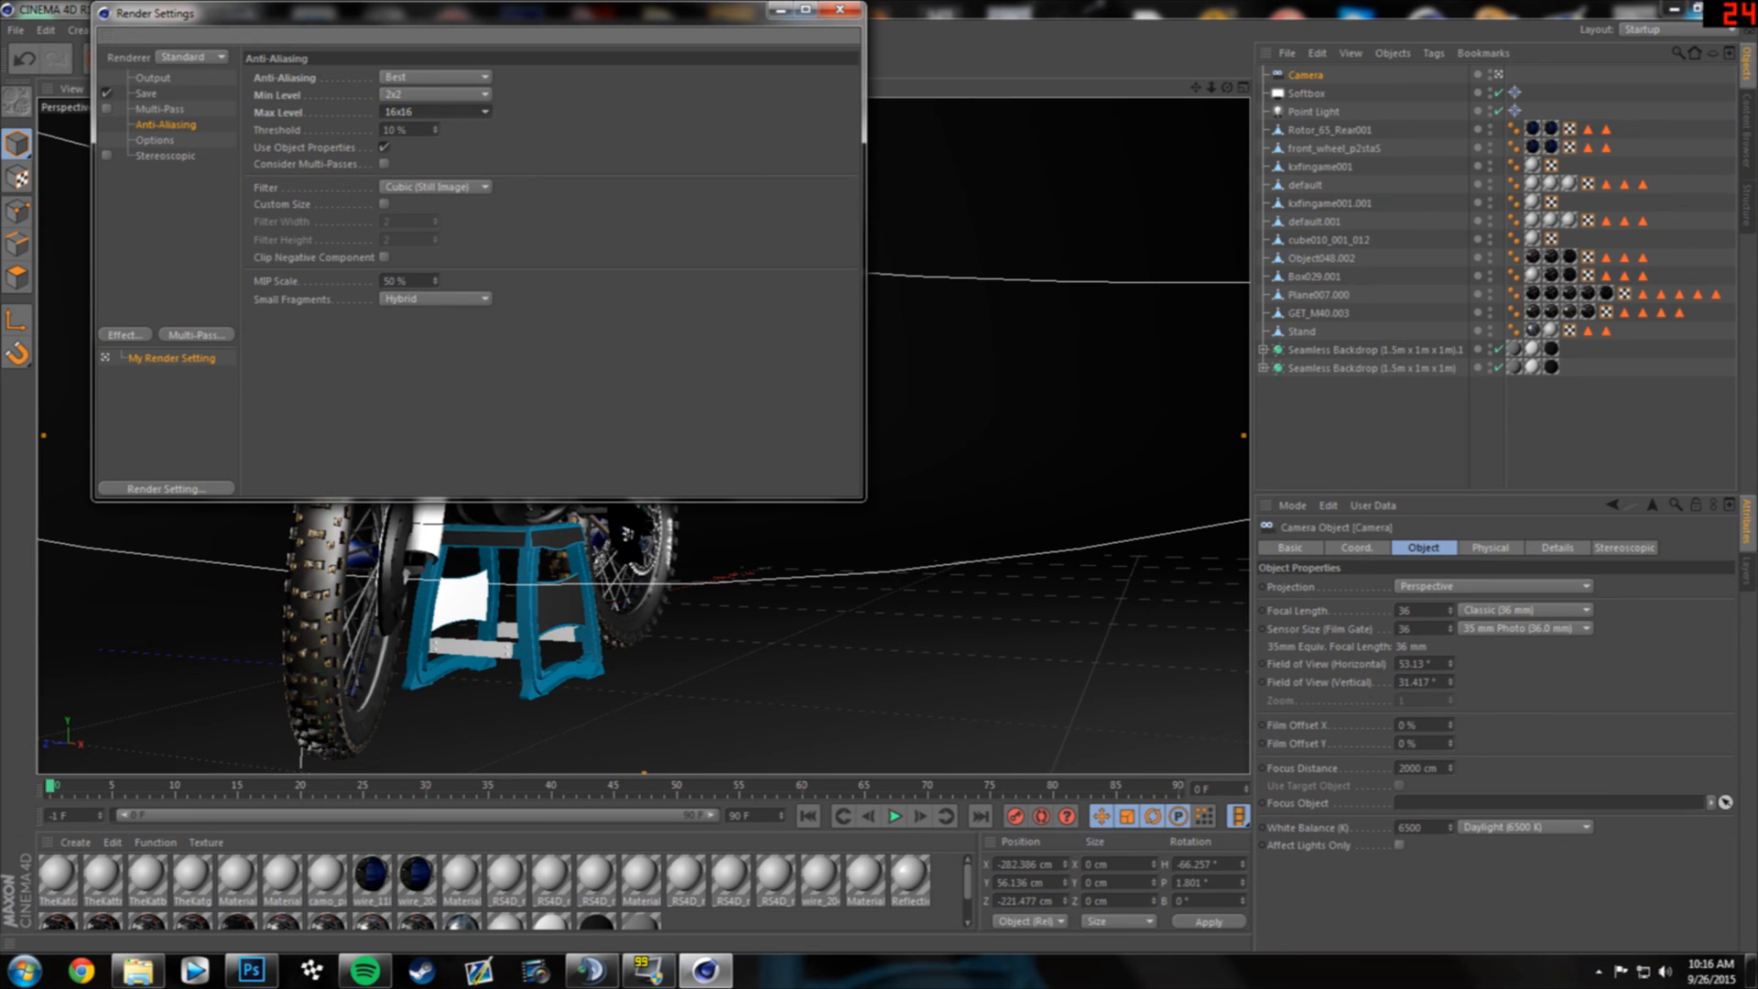
# - Choose Cubic (Still Image) as the anti-aliasing filter and close the render settings
pyautogui.click(435, 186)
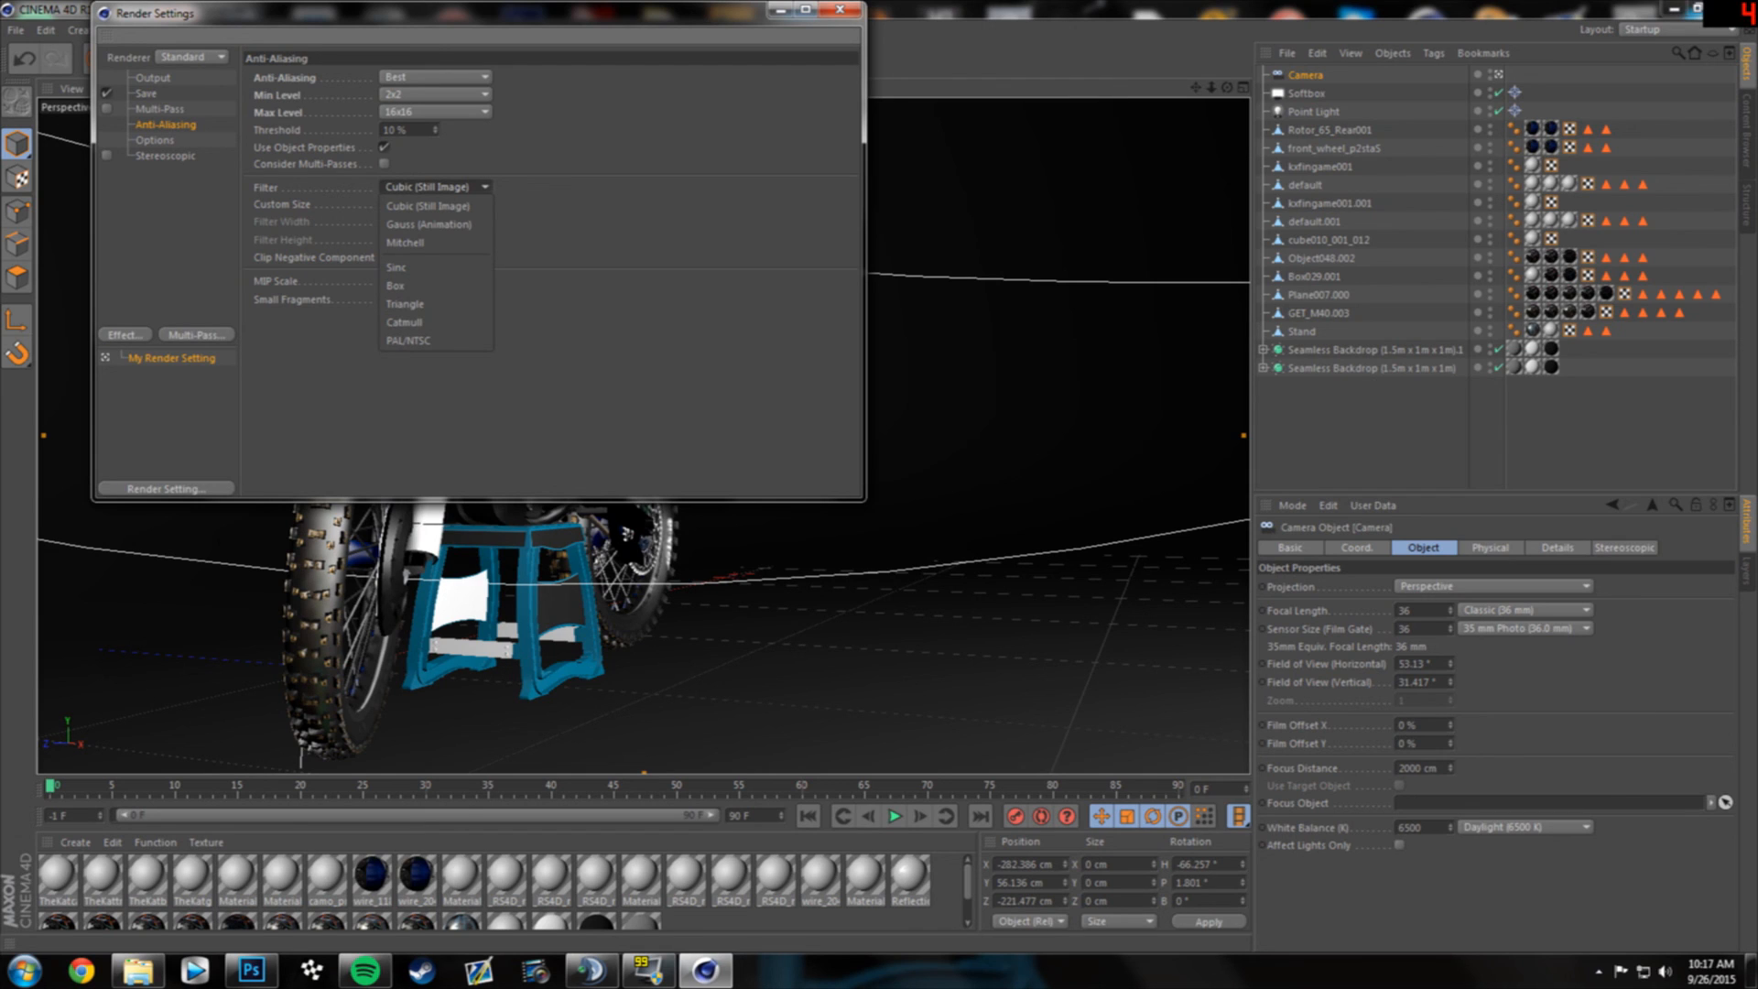
pyautogui.click(428, 206)
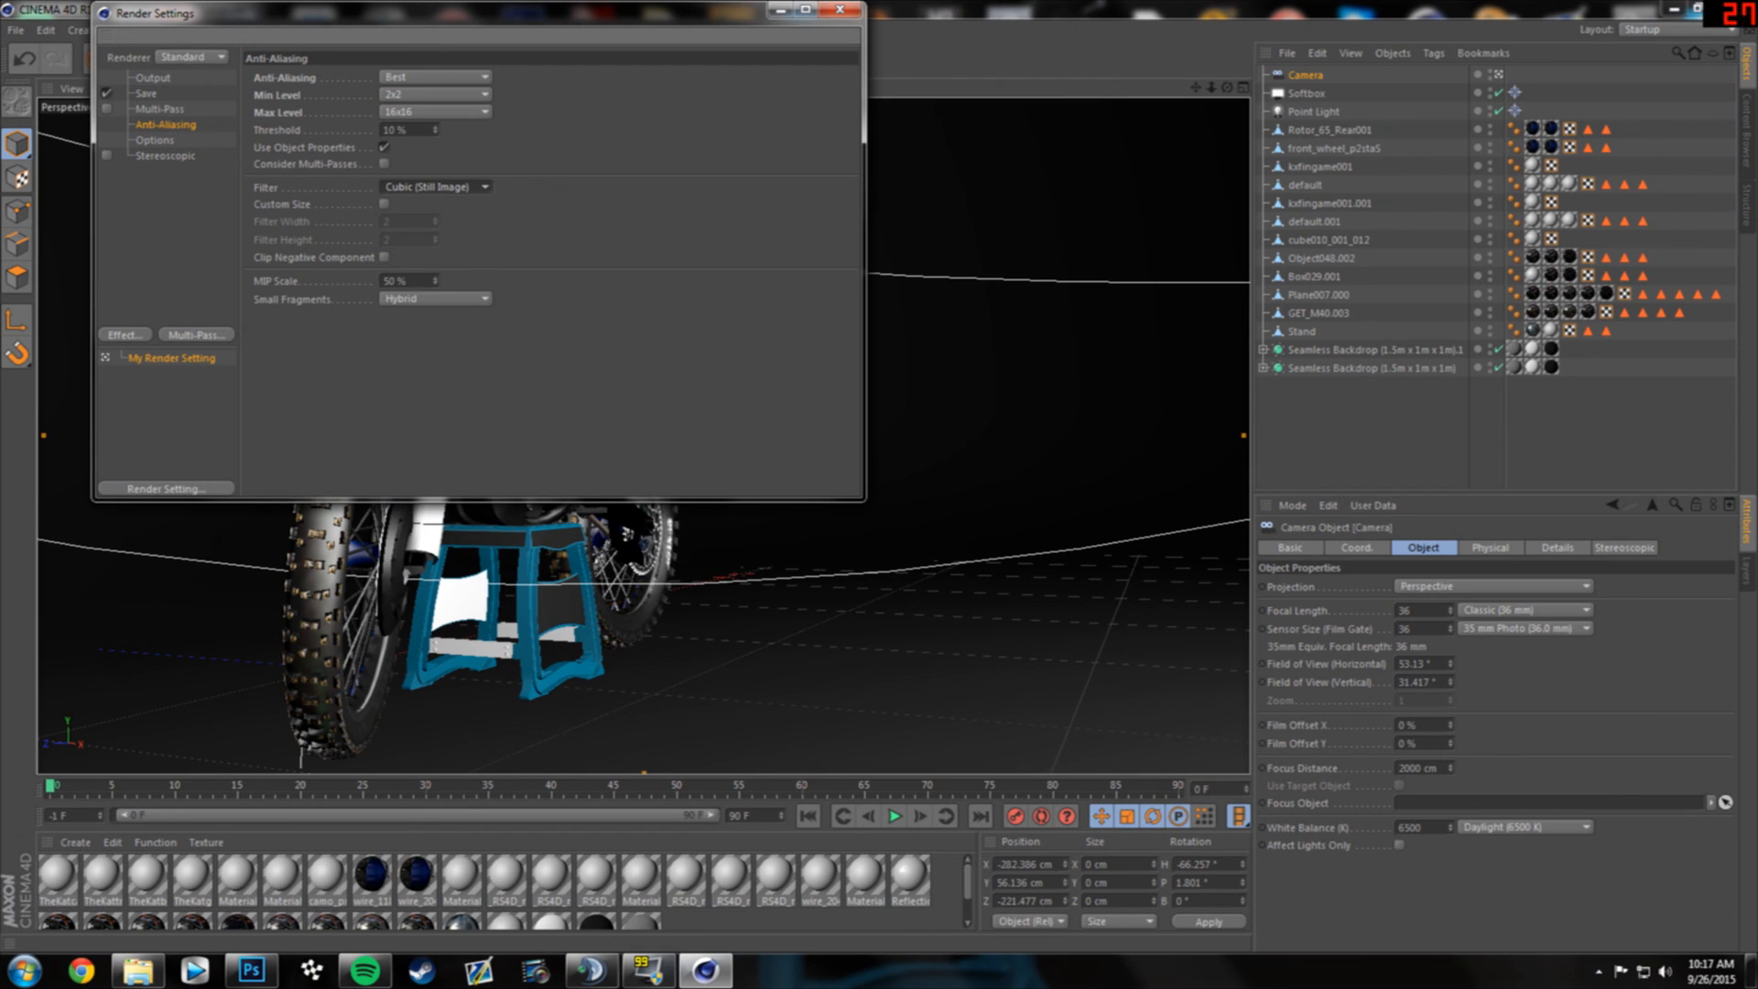
pyautogui.click(840, 9)
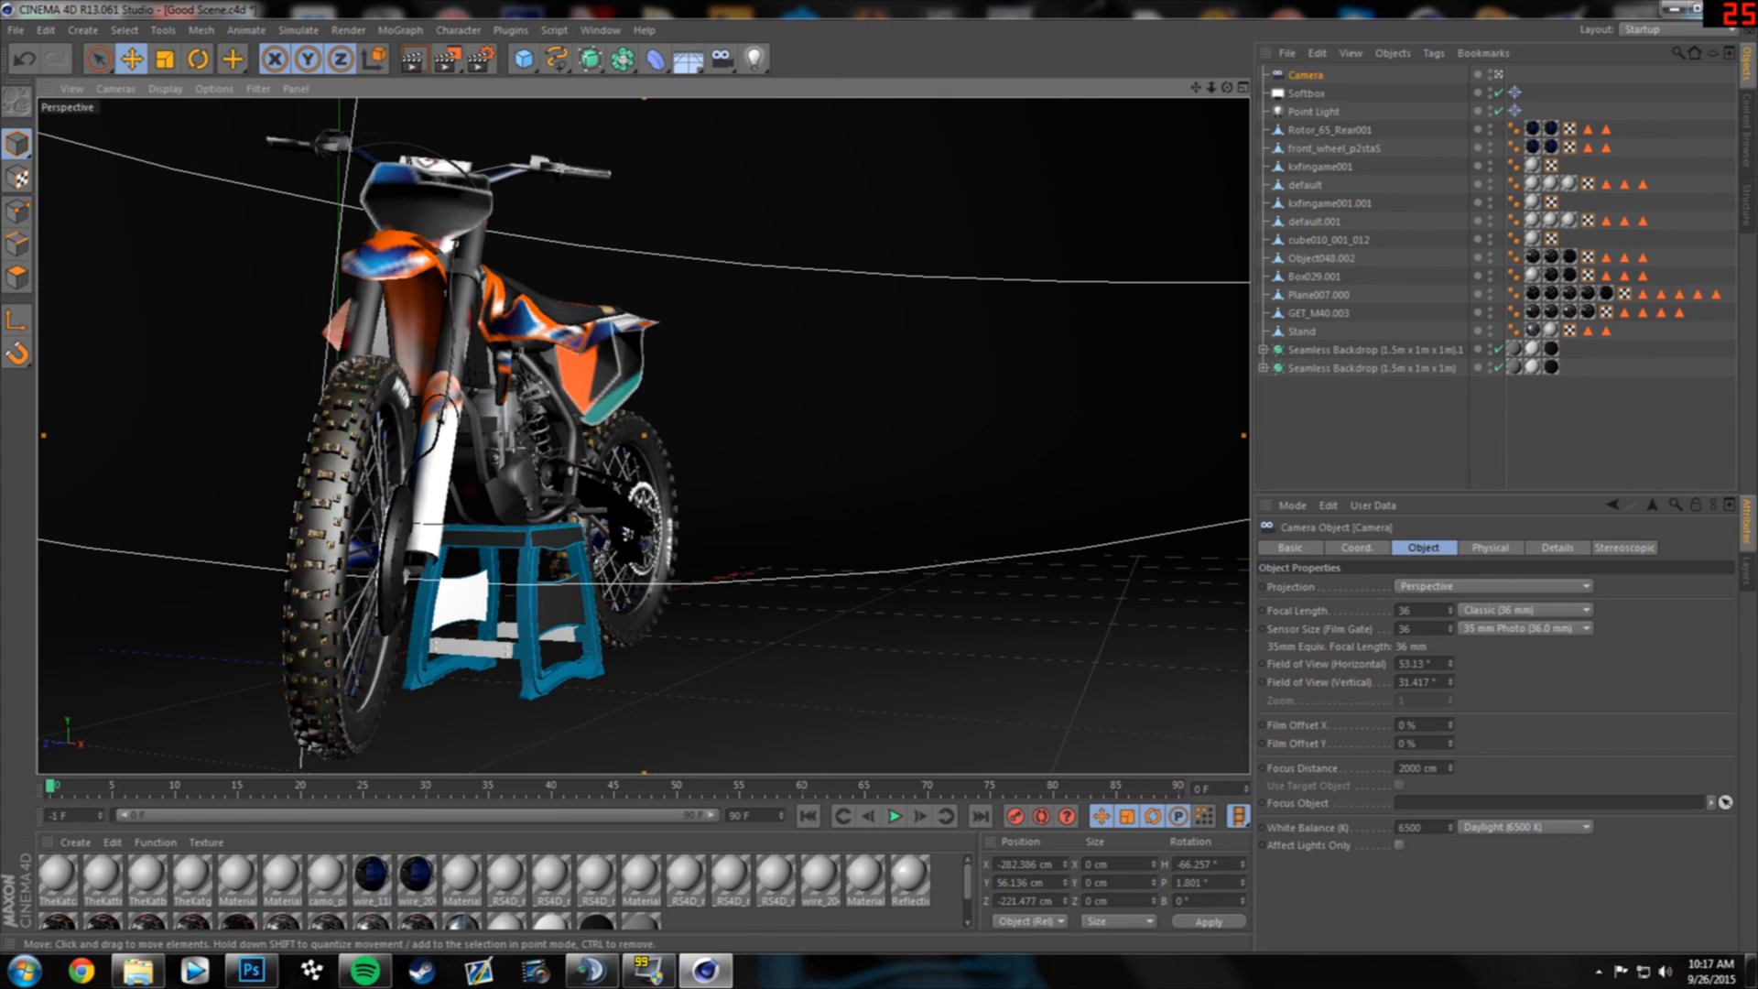
# - Dismiss the poke message in TeamSpeak, toggle the microphone and speaker muting, and switch back to Cinema 4D
pyautogui.hotkey('alt', 'r')
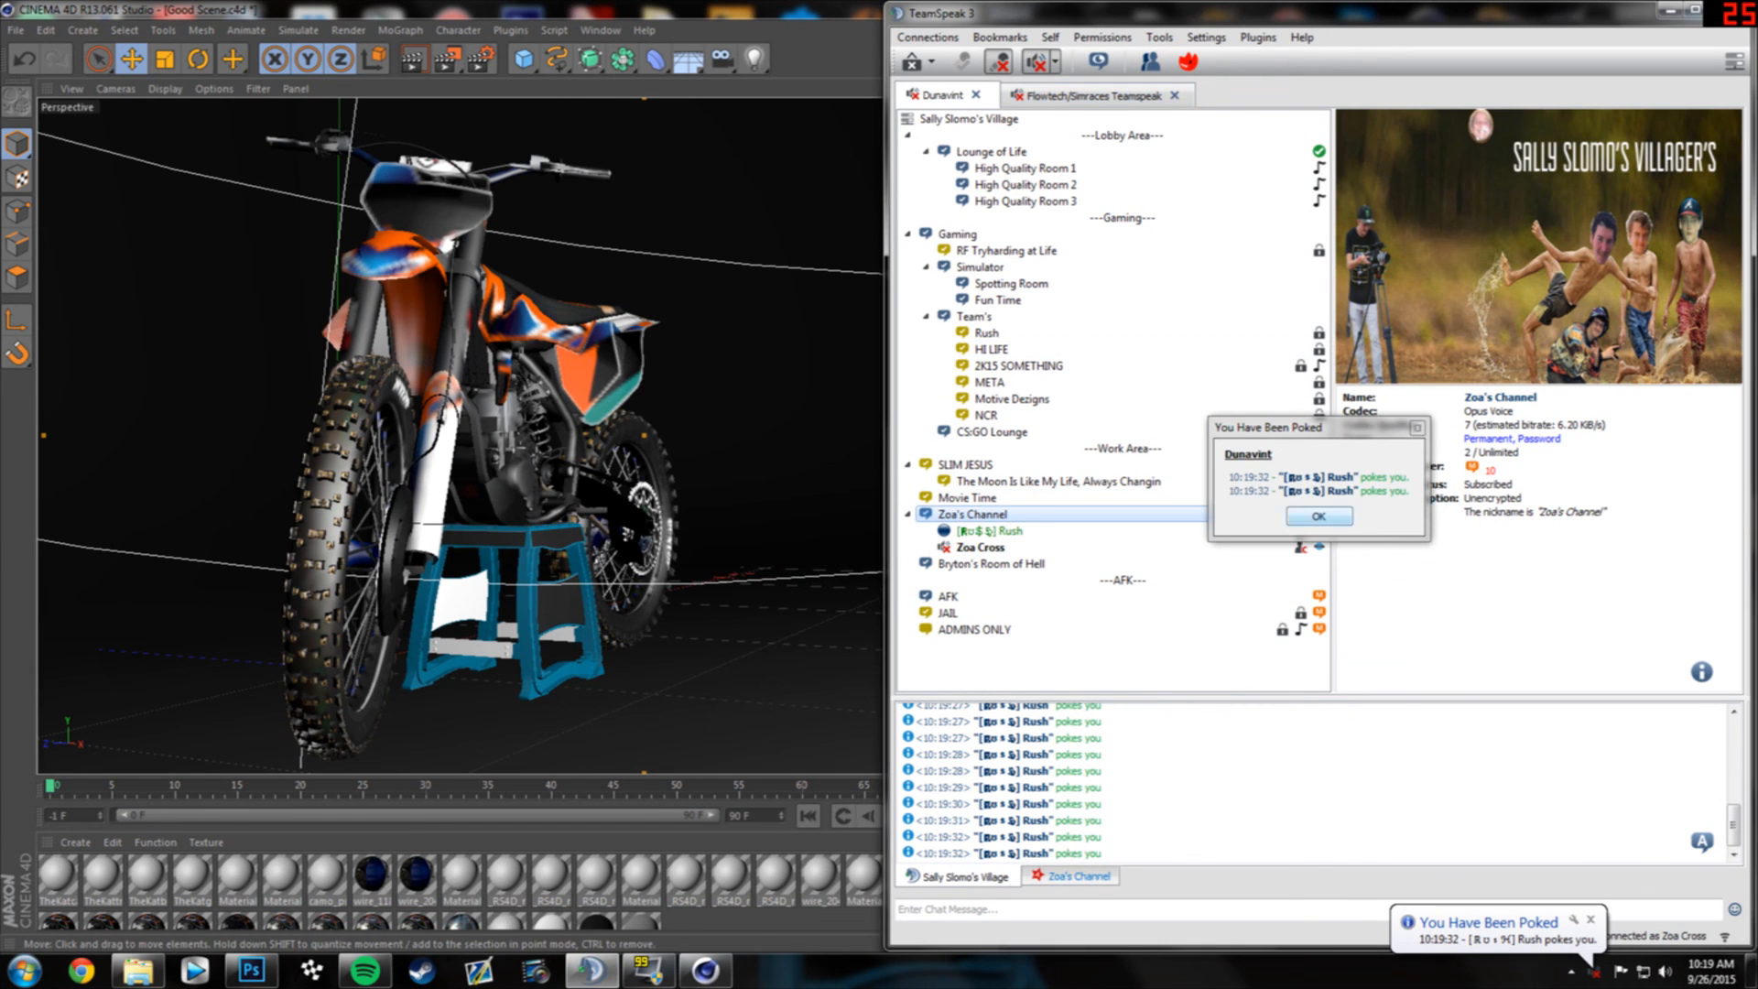
pyautogui.click(1319, 514)
pyautogui.click(1035, 62)
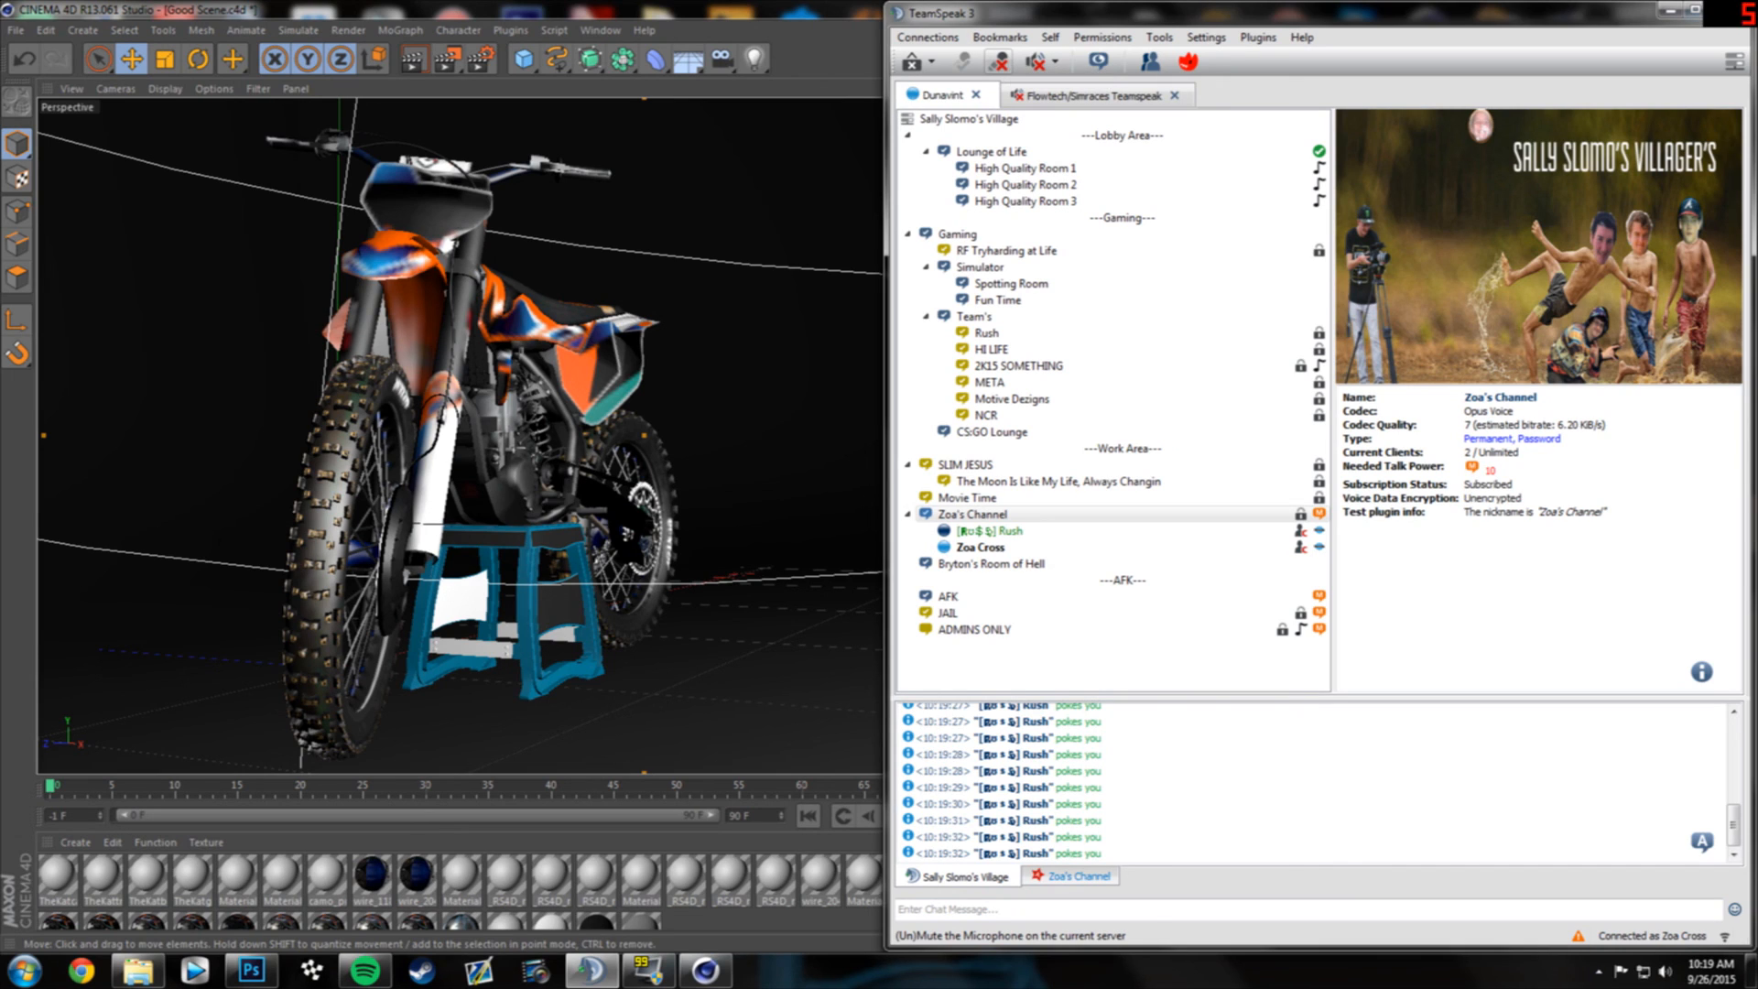
pyautogui.click(999, 61)
pyautogui.click(1037, 61)
pyautogui.hotkey('alt', 'Tab')
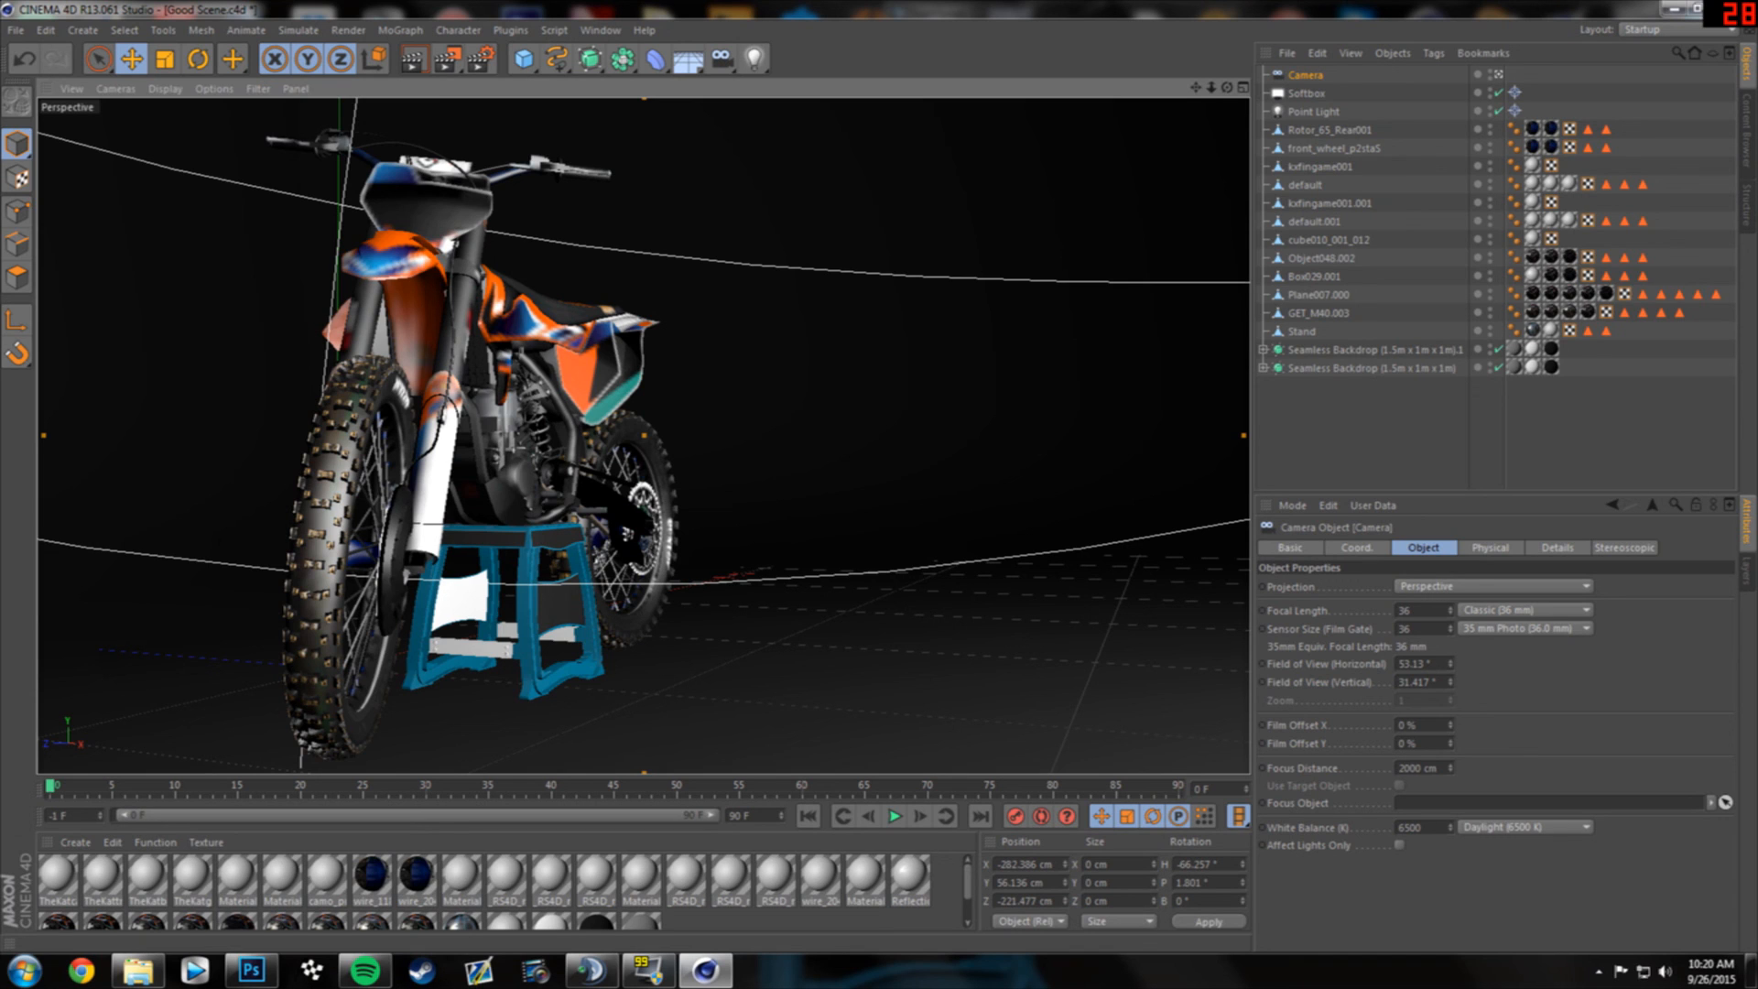
# - Render the camera view to the Picture Viewer and zoom the image to 71% to fit the whole frame
pyautogui.click(124, 30)
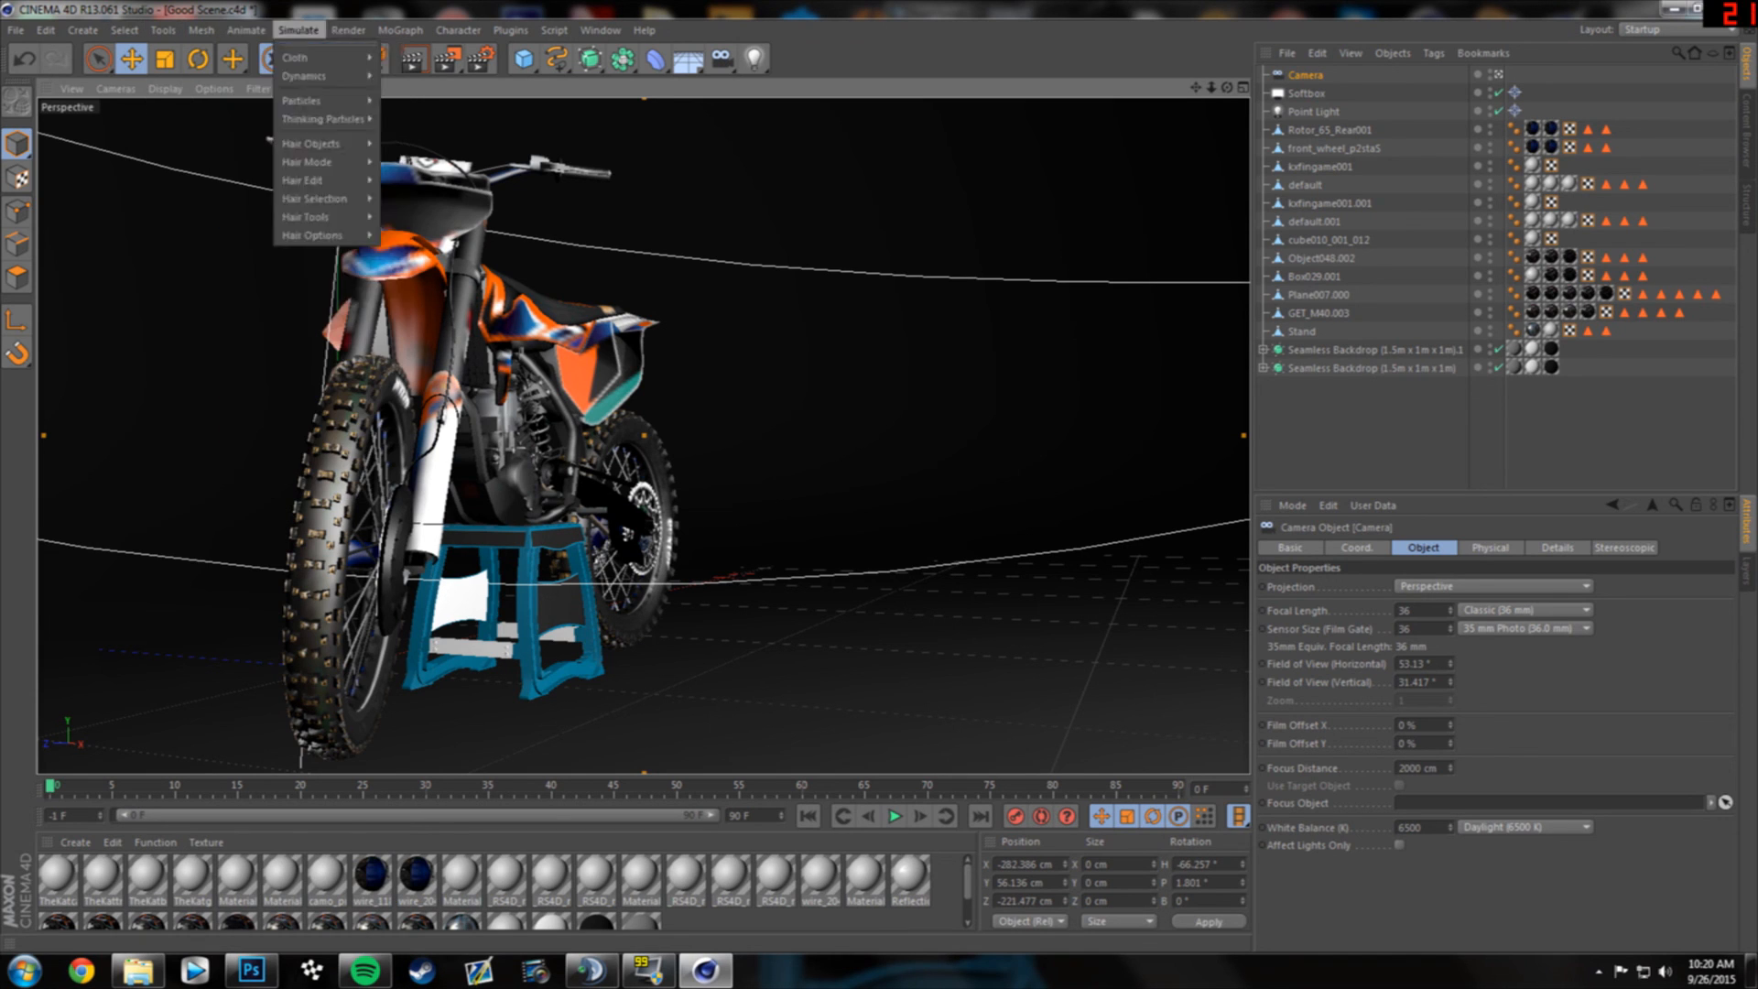
pyautogui.moveTo(349, 29)
pyautogui.click(408, 119)
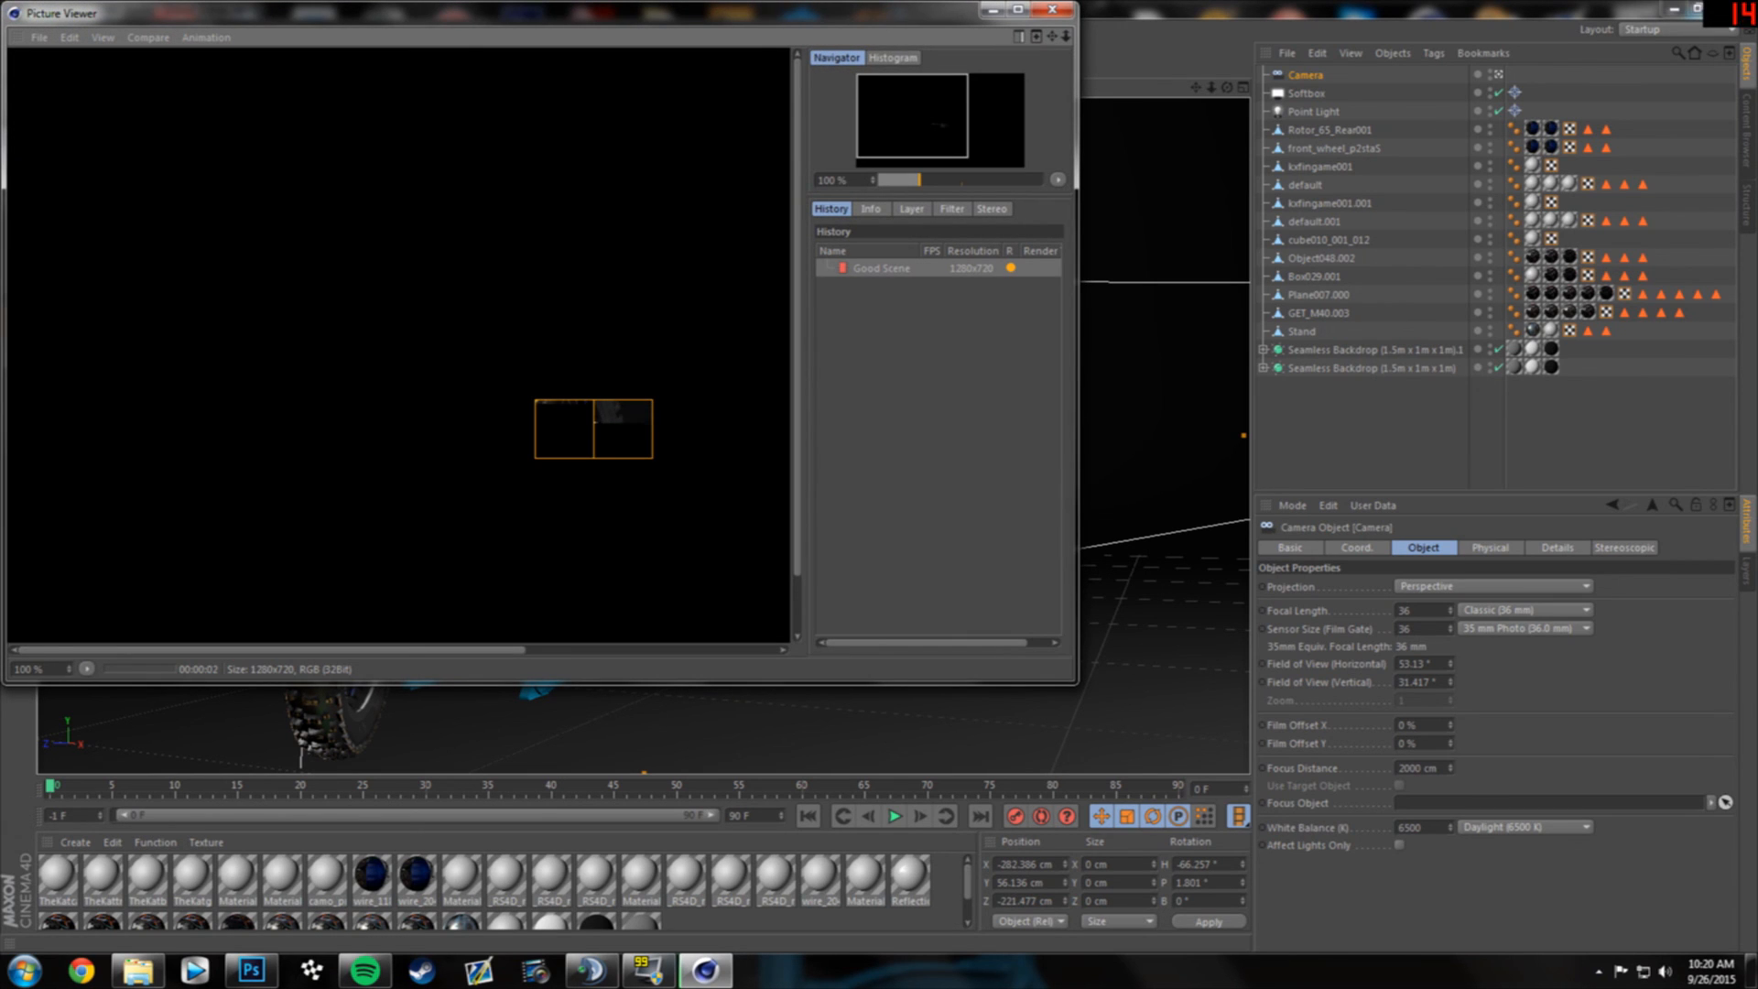
pyautogui.scroll(-4, 399, 345)
pyautogui.scroll(3, 399, 345)
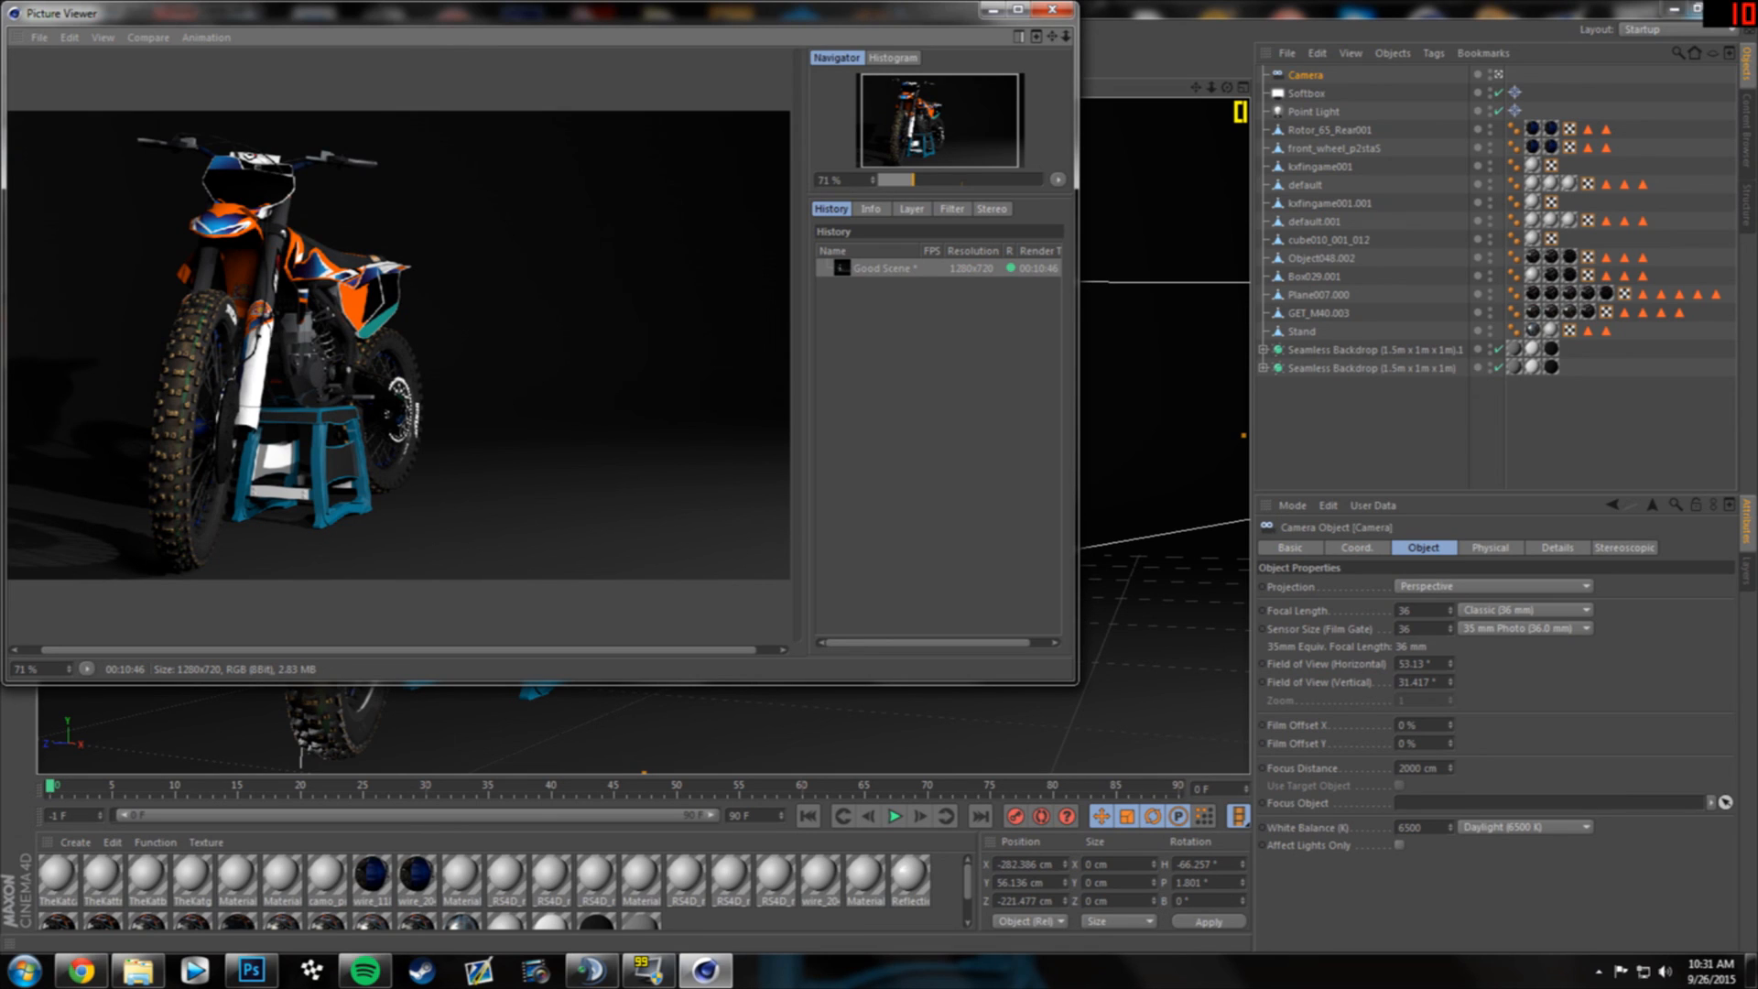
# - Save the rendered image as an 8-bit PNG still named Good Scene on the Desktop
pyautogui.rightClick(929, 267)
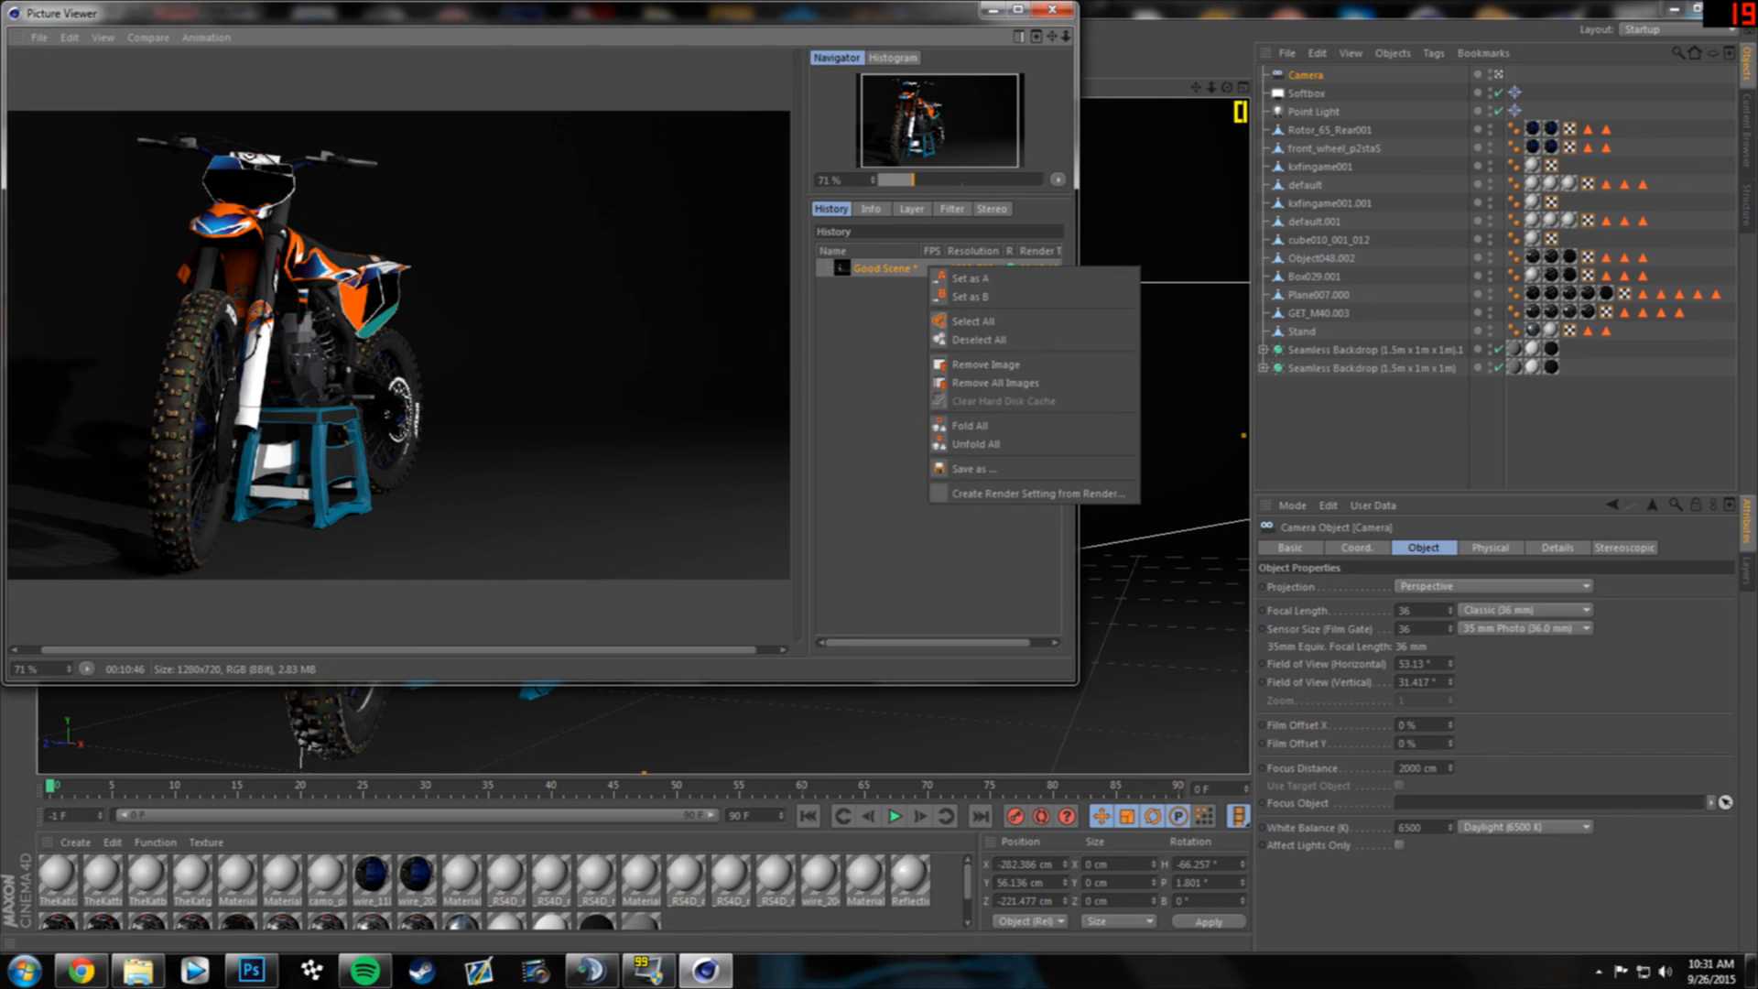
pyautogui.press('Escape')
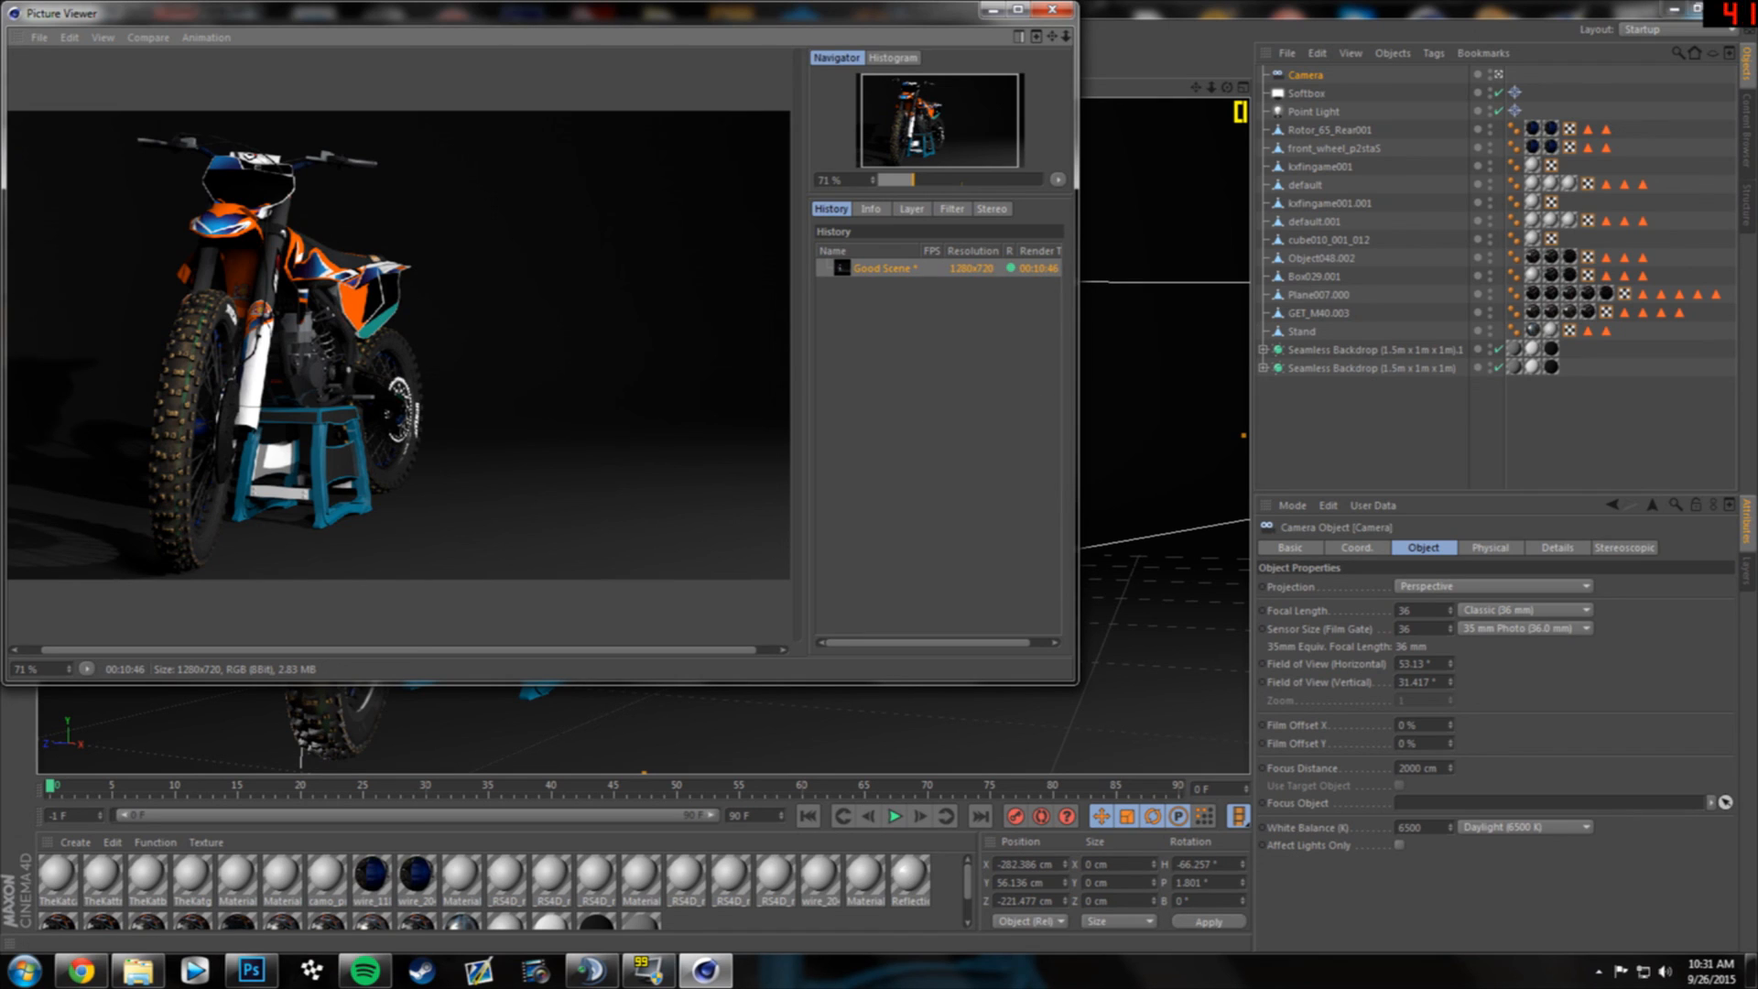
pyautogui.rightClick(875, 267)
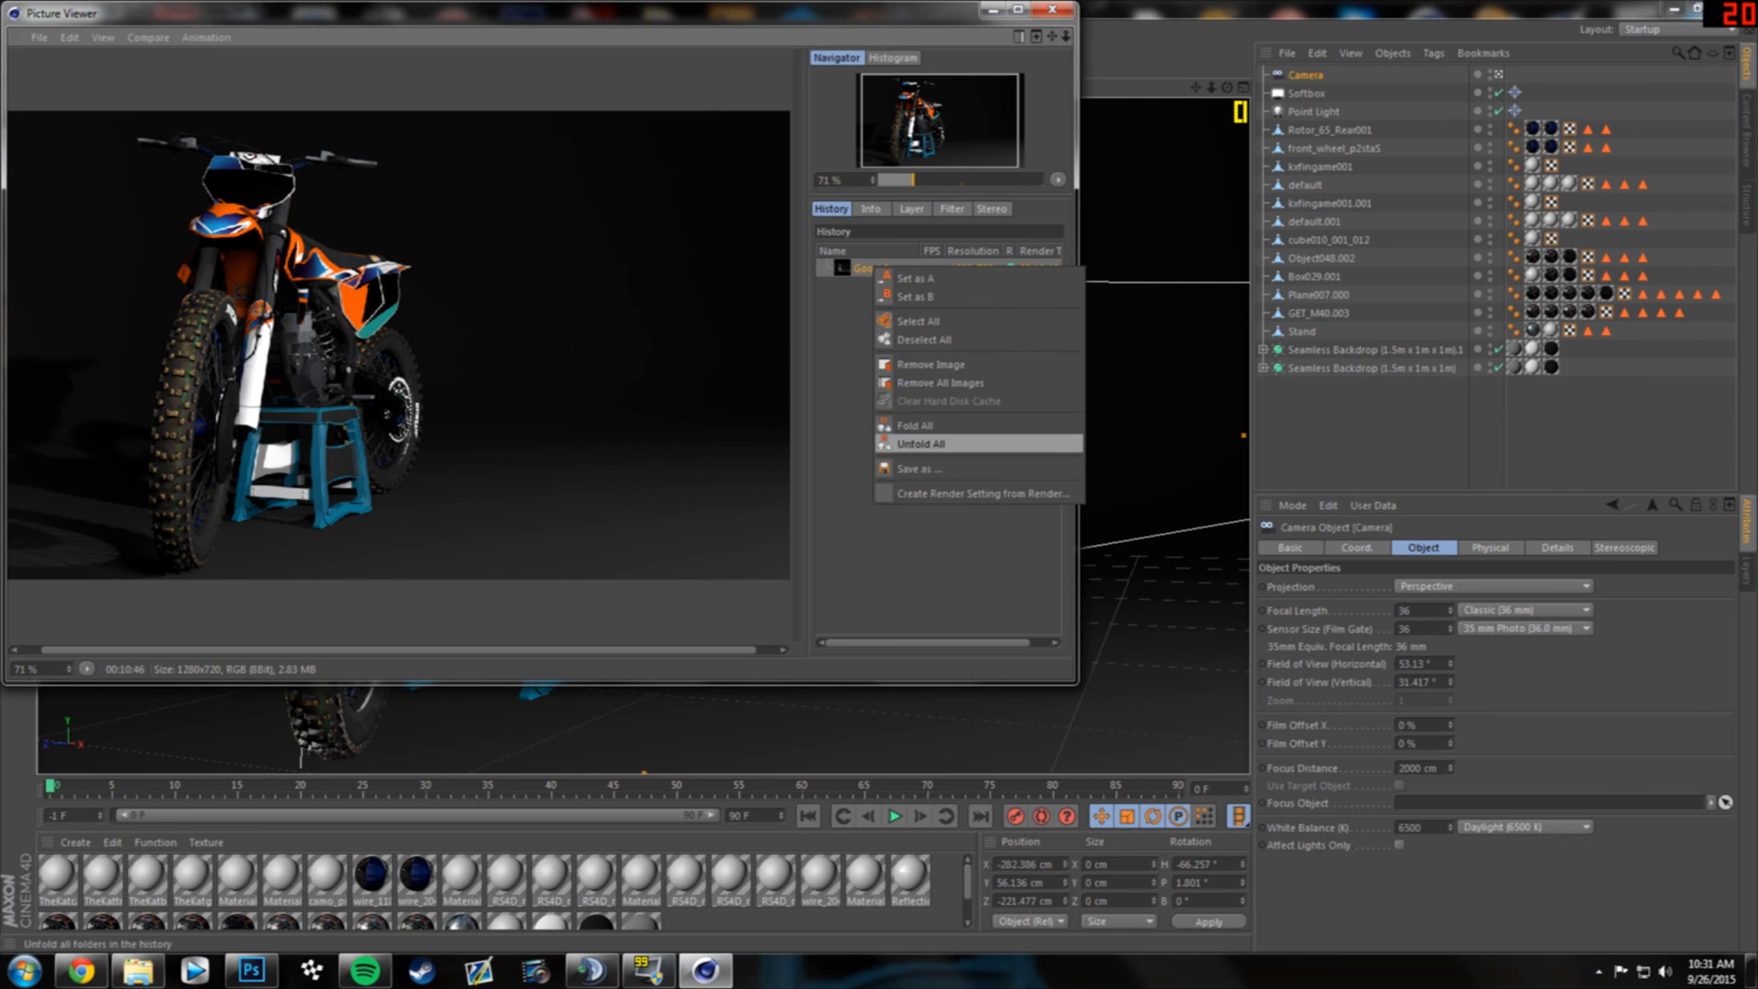
pyautogui.click(918, 468)
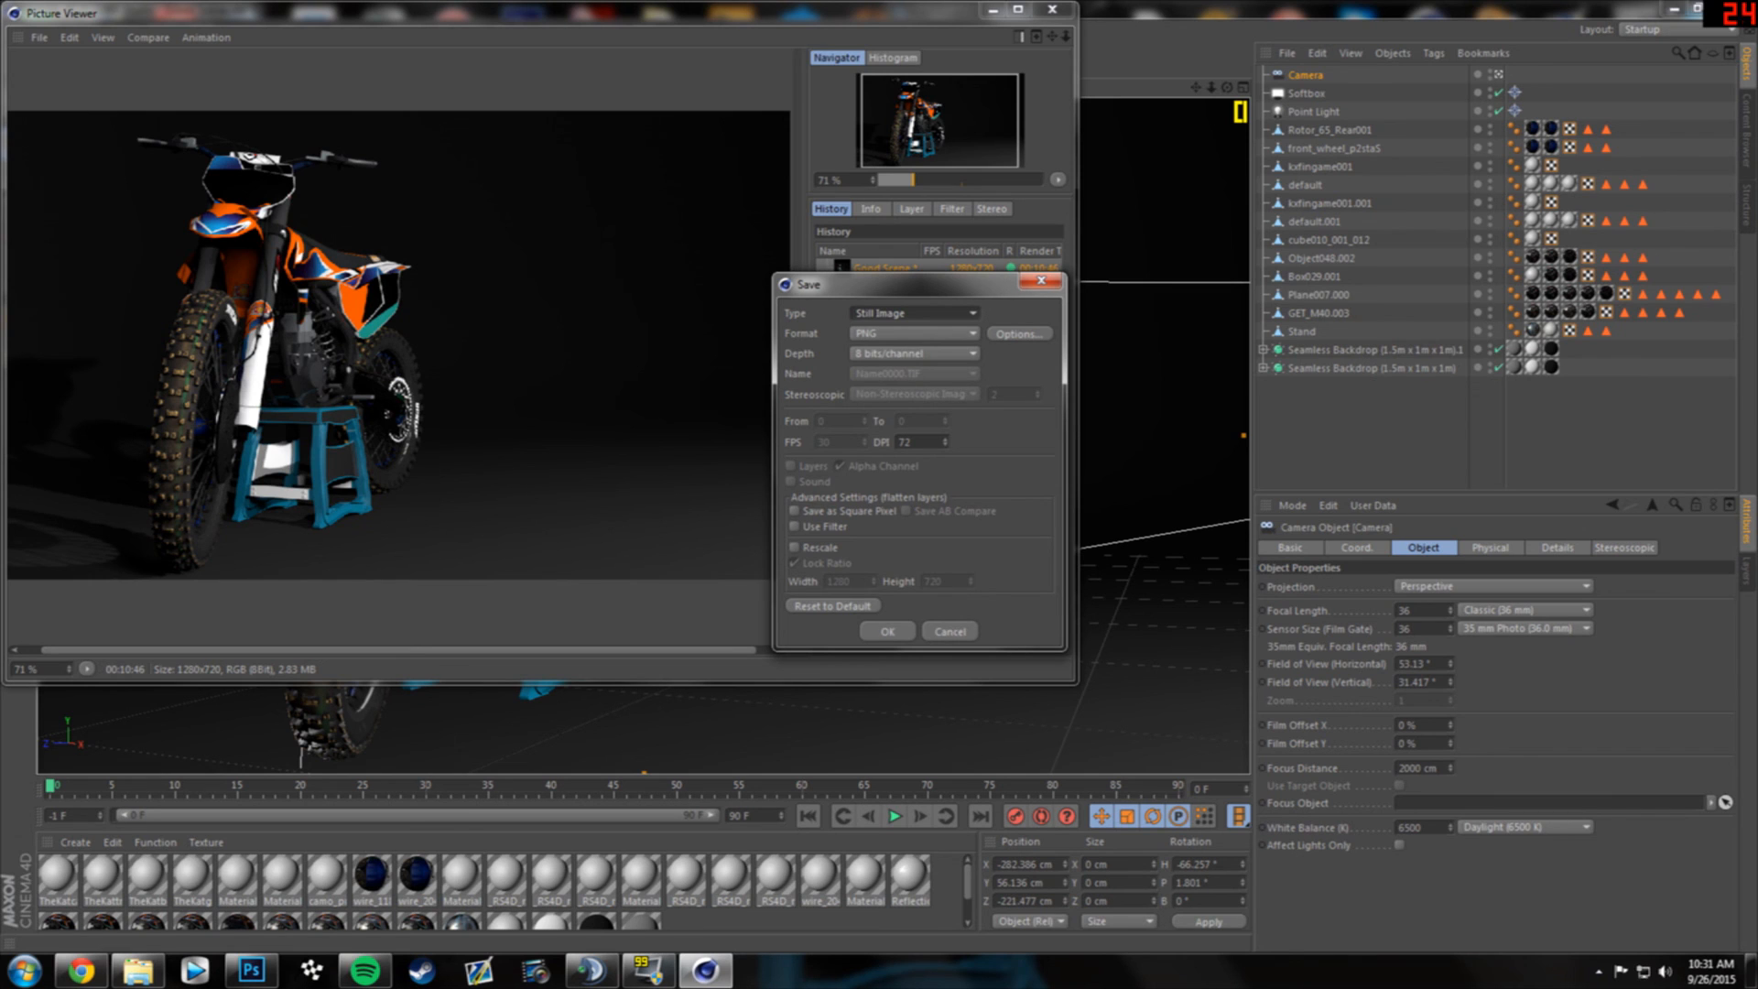
pyautogui.click(887, 632)
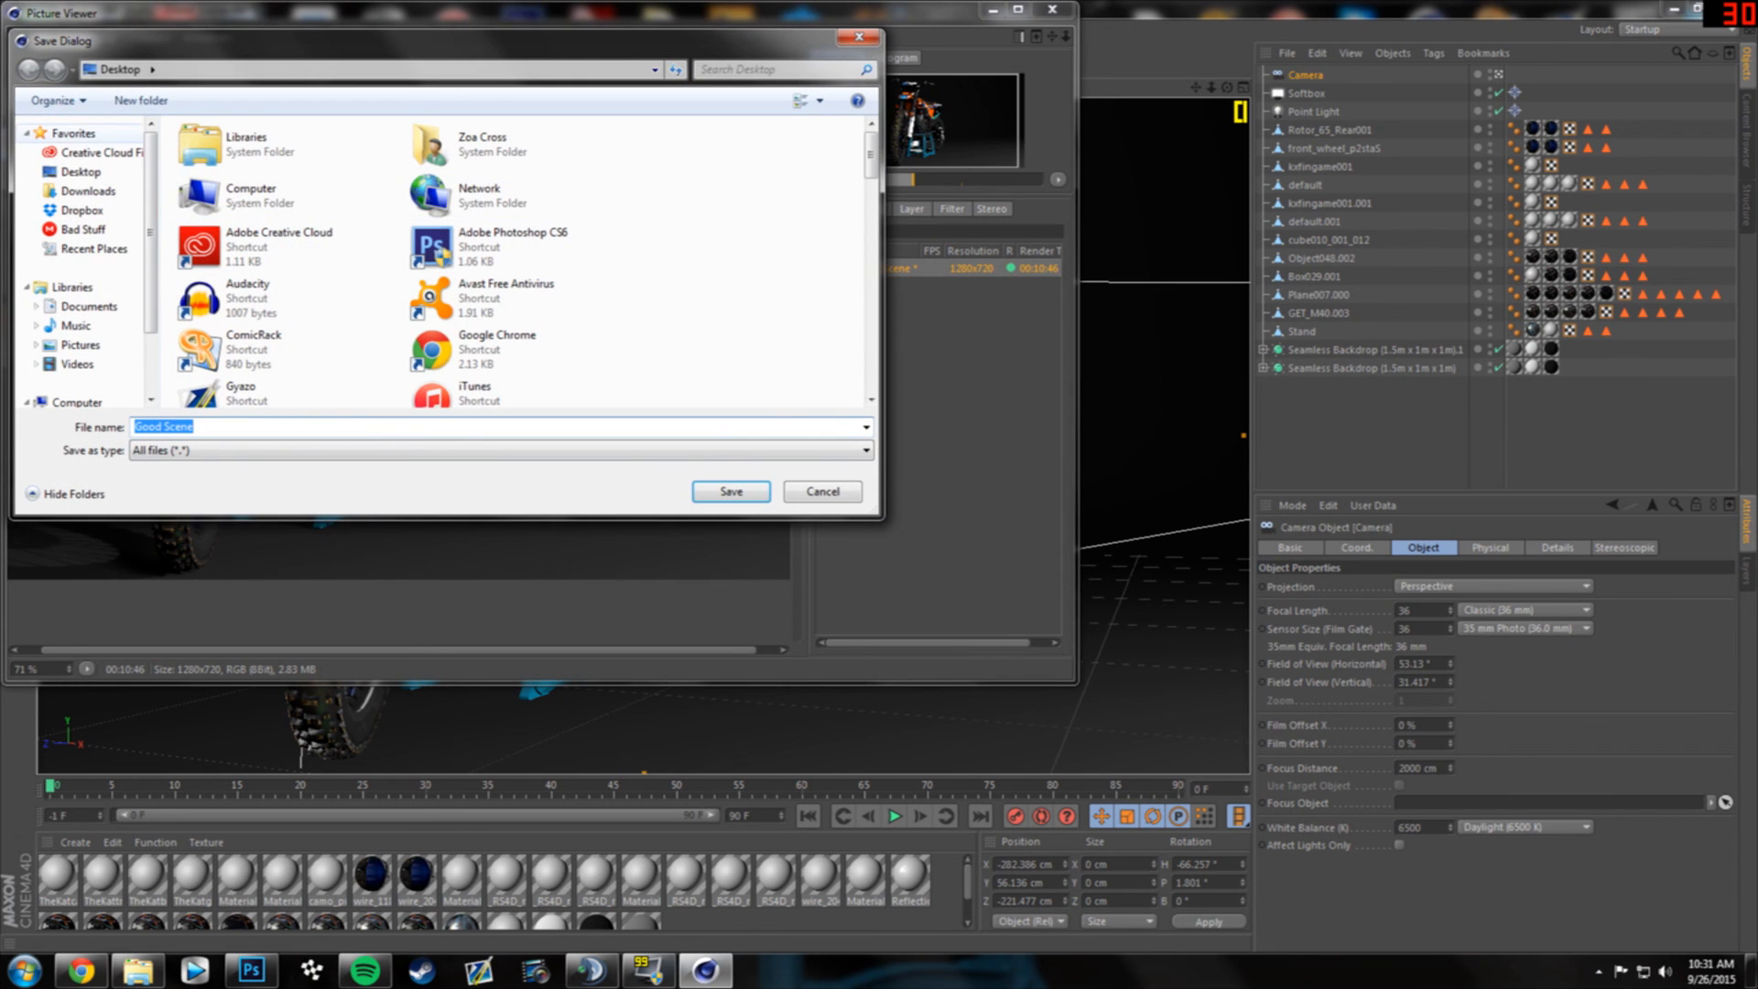
pyautogui.click(81, 172)
pyautogui.press('Return')
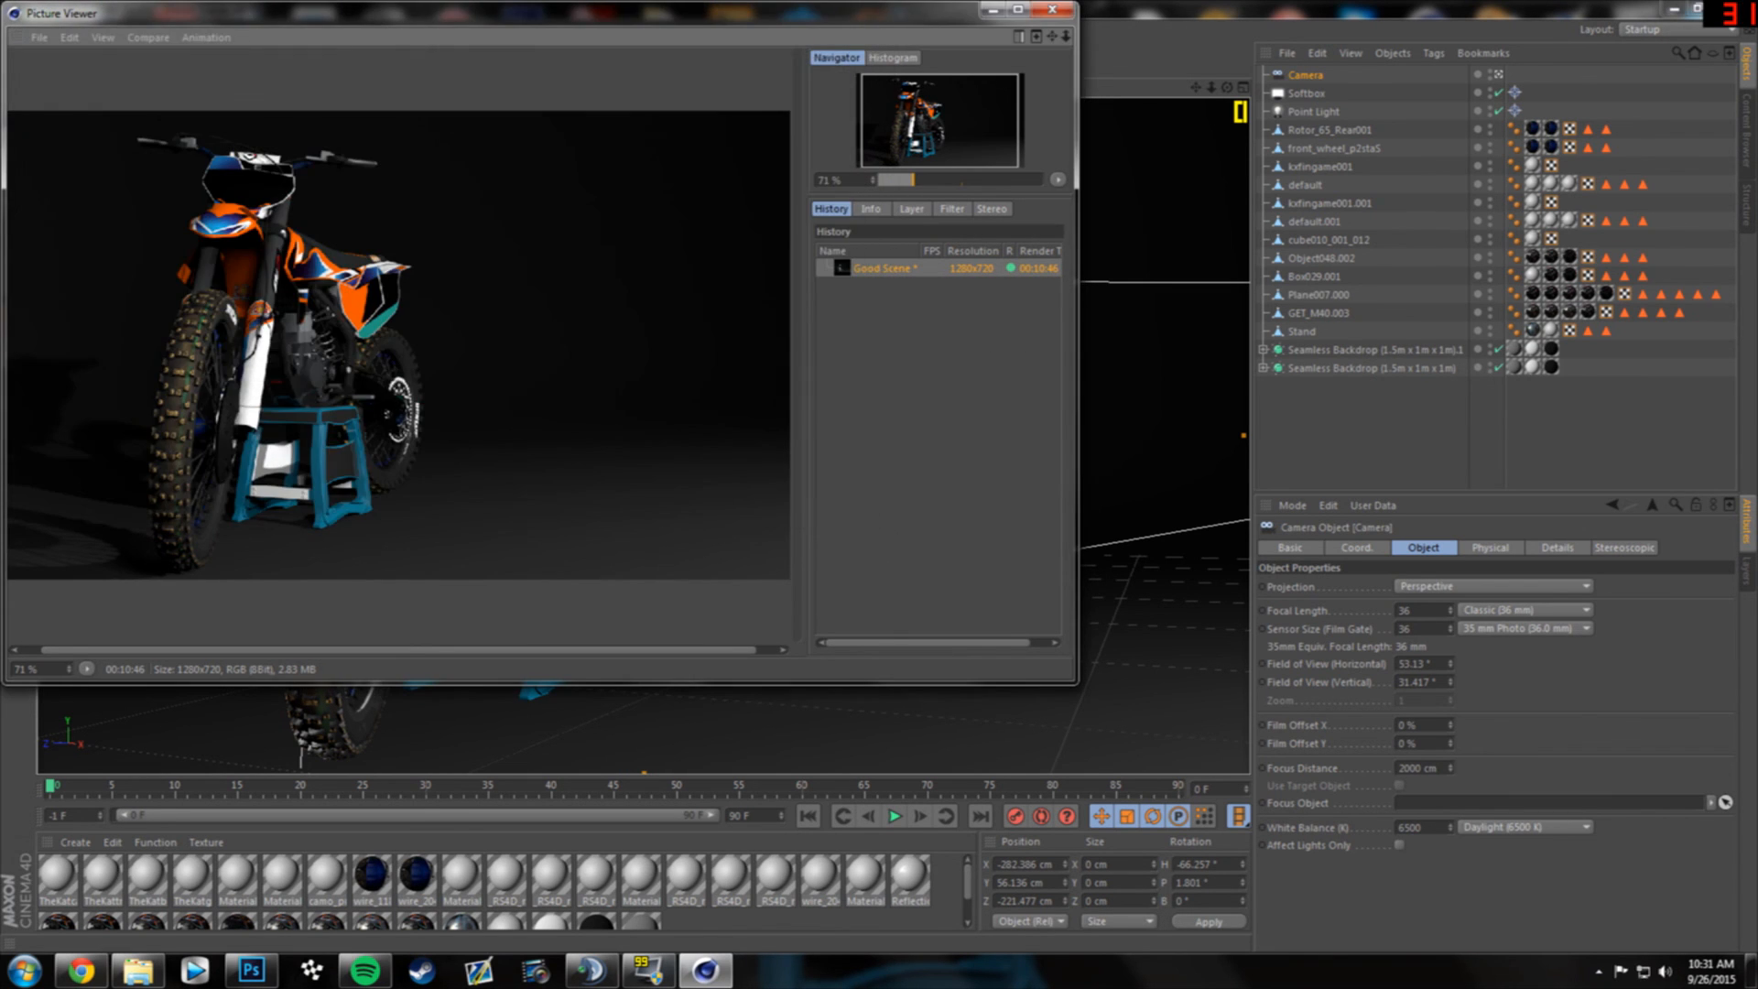
# - Minimize the Picture Viewer and all other open windows, and open the saved Good Scene image from the desktop
pyautogui.click(992, 9)
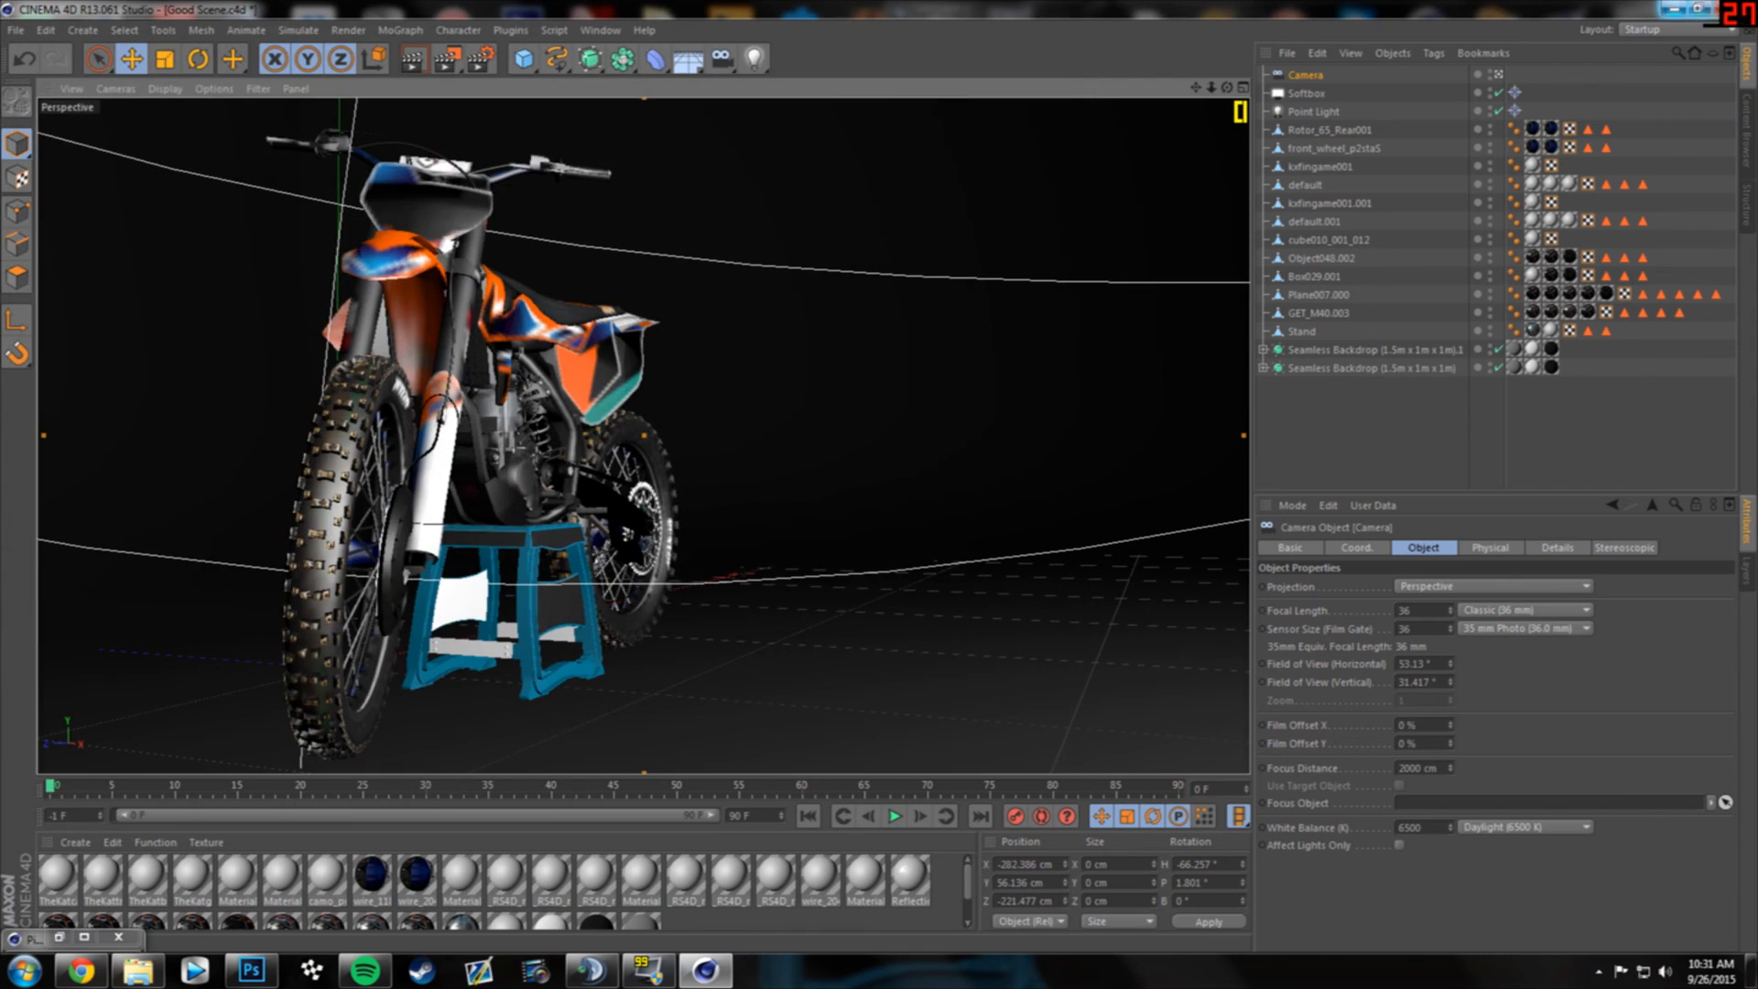
pyautogui.click(1674, 8)
pyautogui.click(1669, 9)
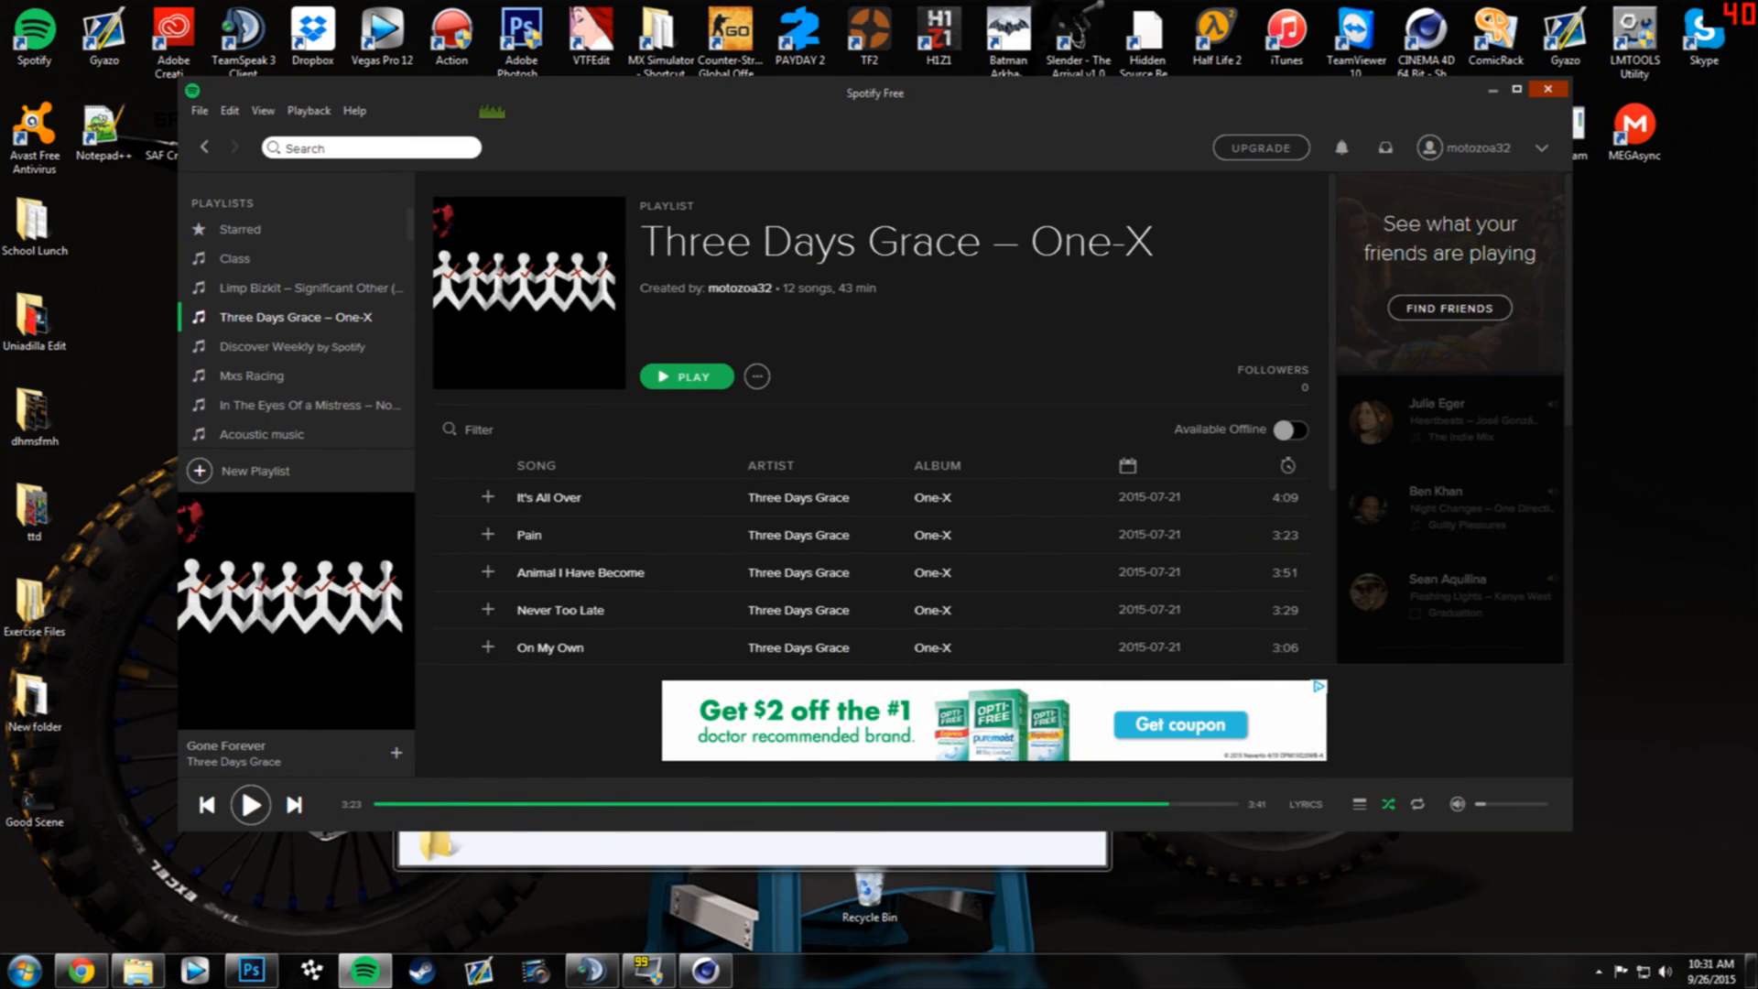
pyautogui.click(1492, 90)
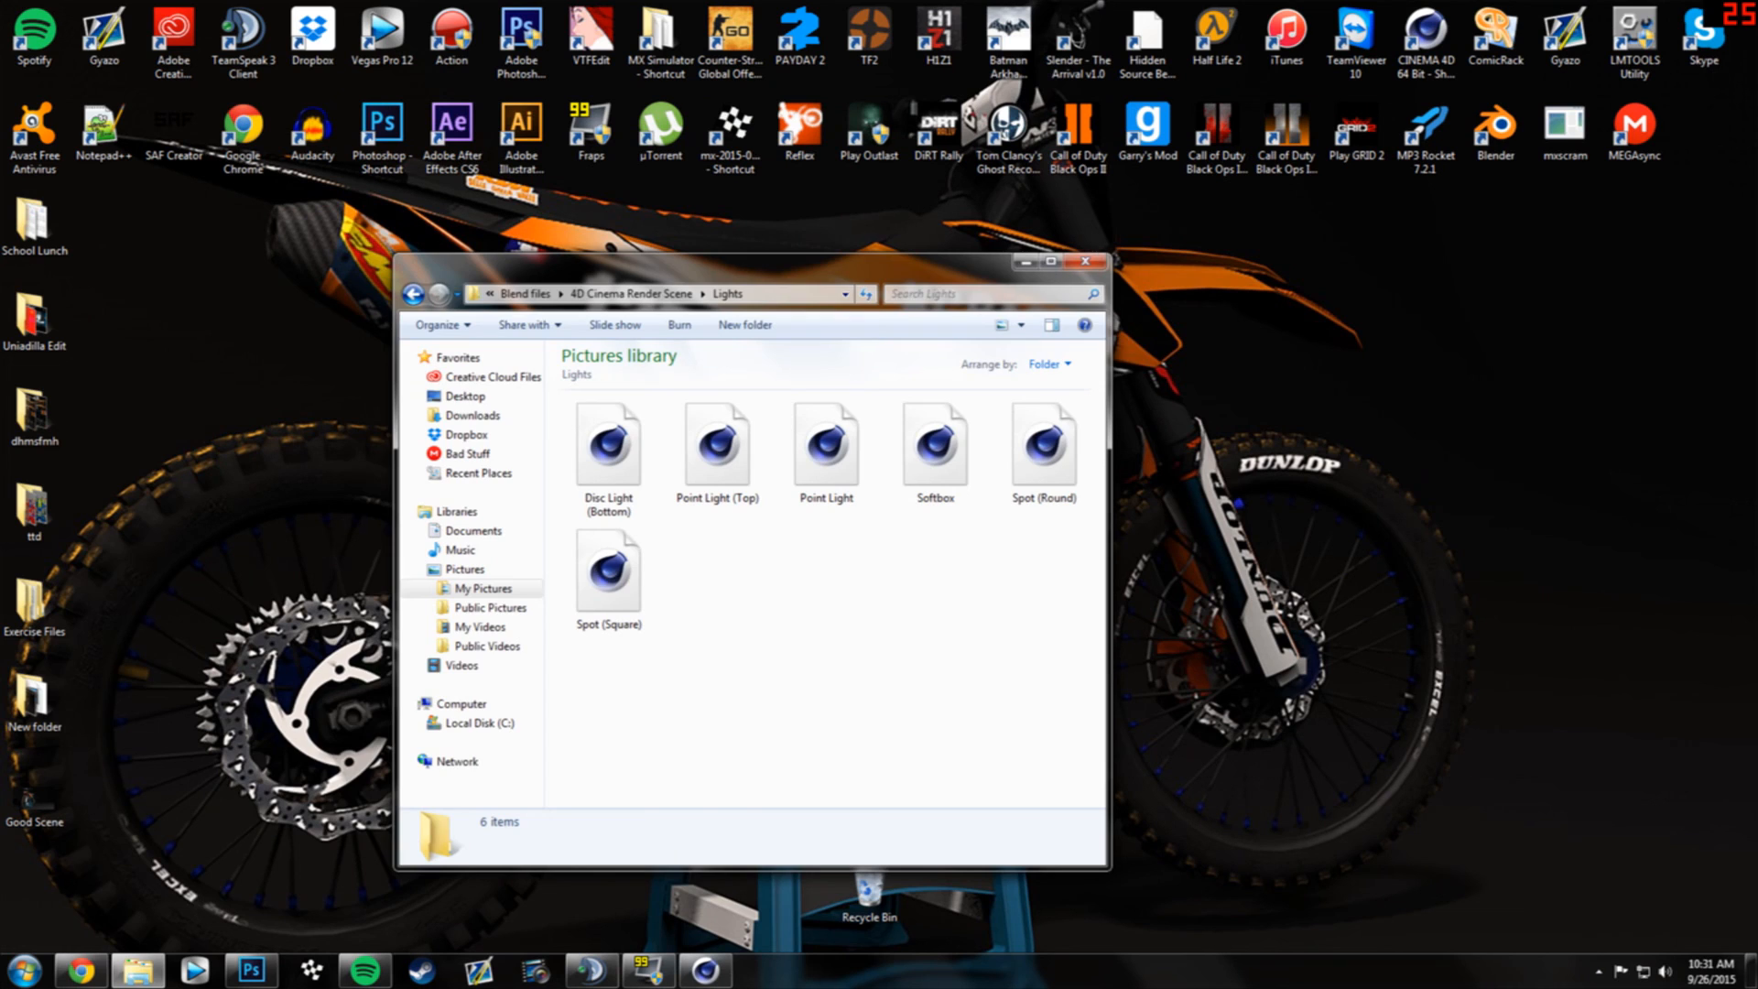
pyautogui.click(1026, 262)
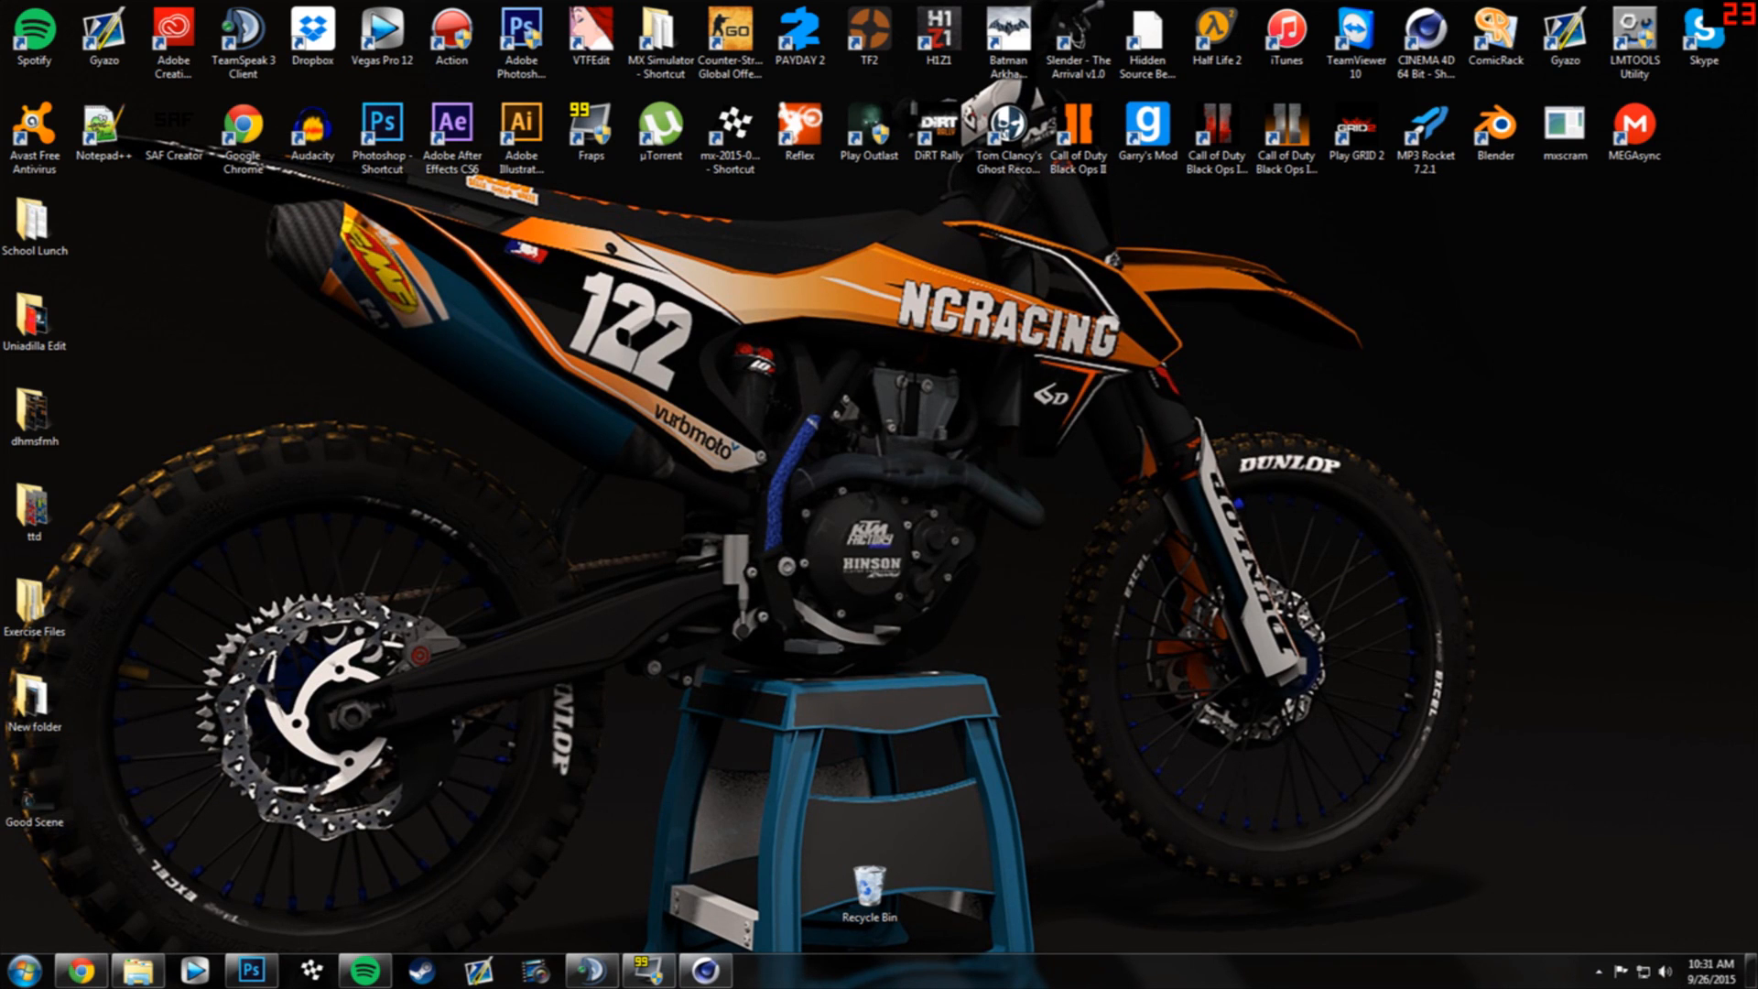
pyautogui.doubleClick(35, 797)
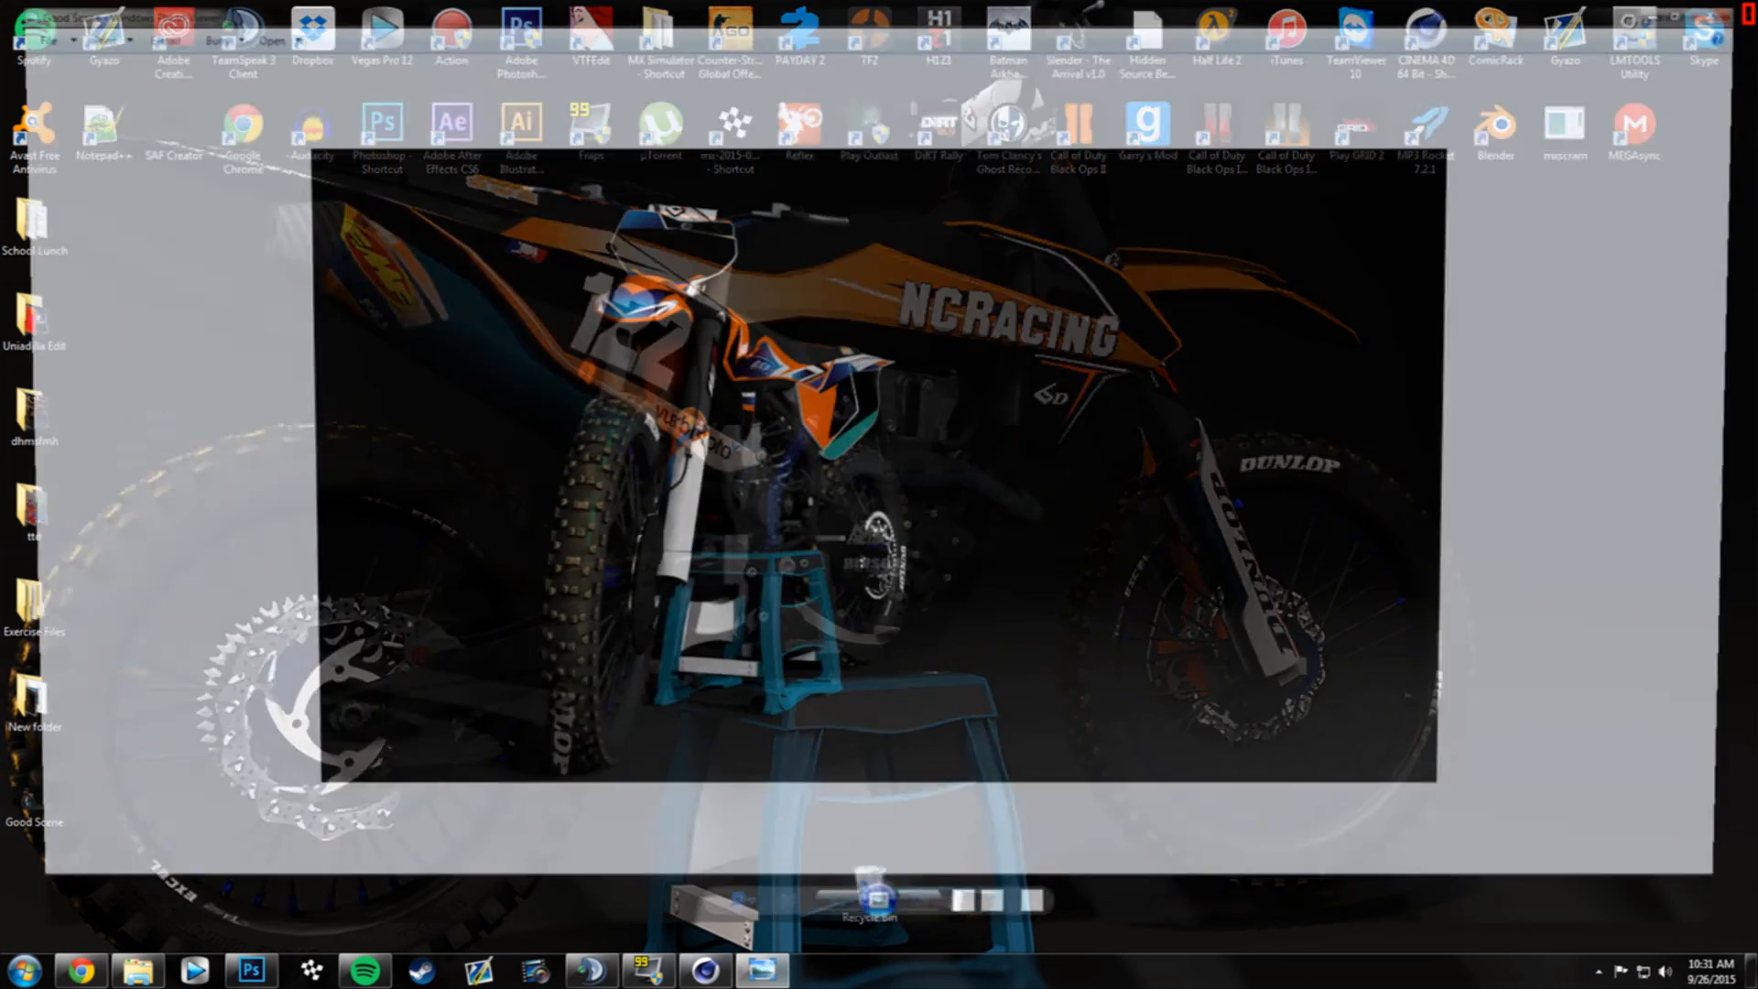